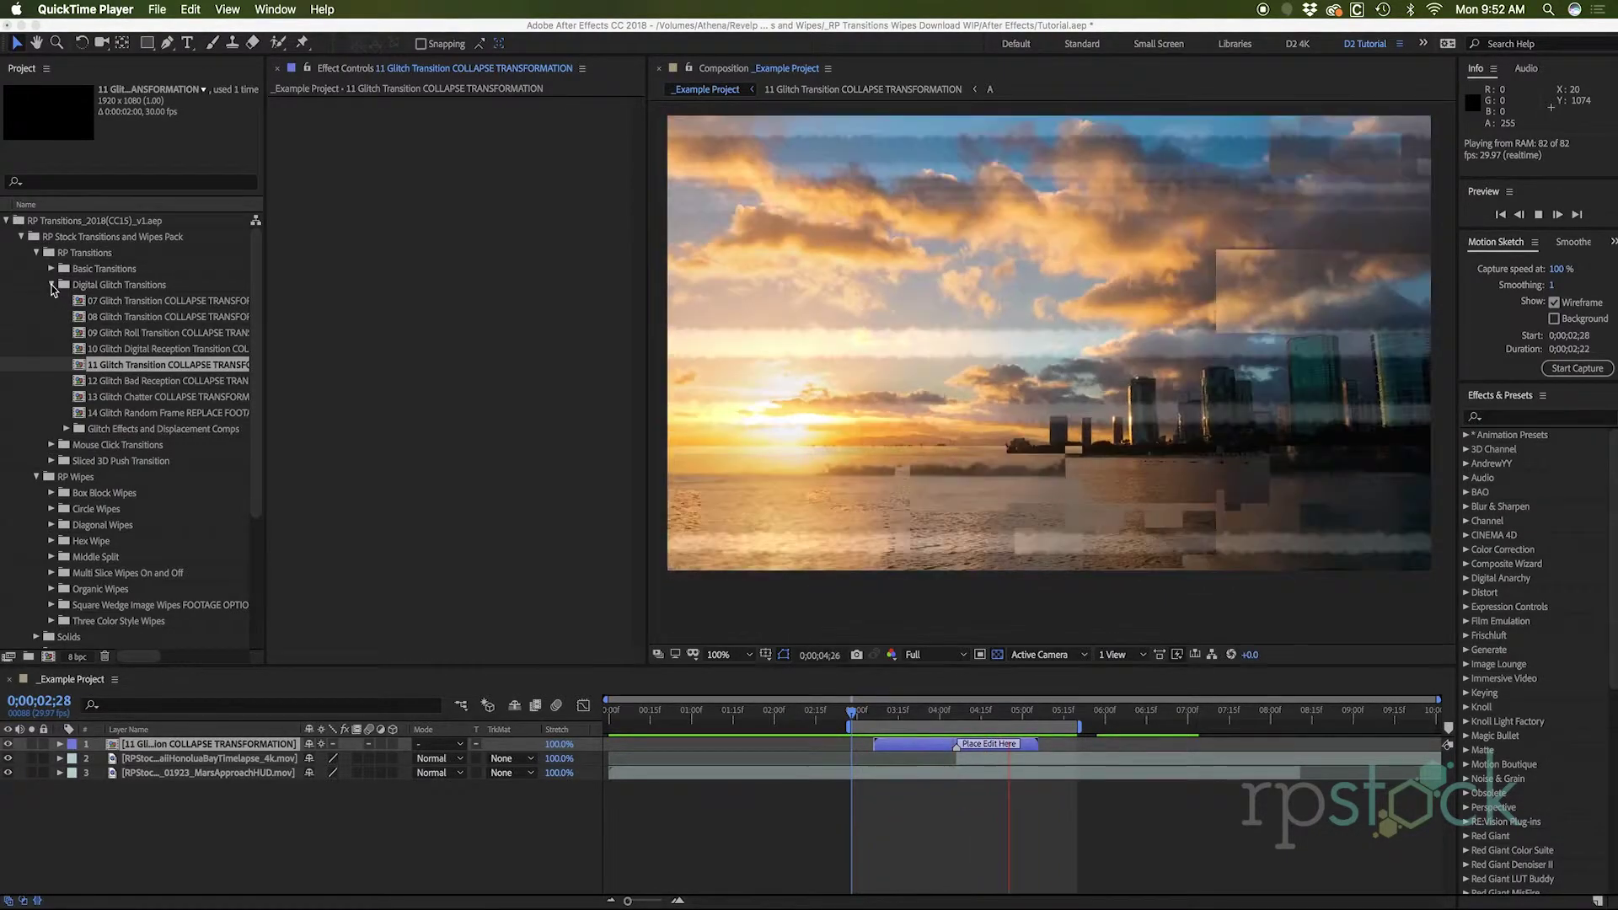
Create a 1920 x 1080, 29.97 fps composition named "Digital Glitch" with a duration of 0;00;02;00.
{"action": "left_click", "coordinate": [48, 288]}
{"action": "left_click", "coordinate": [50, 285]}
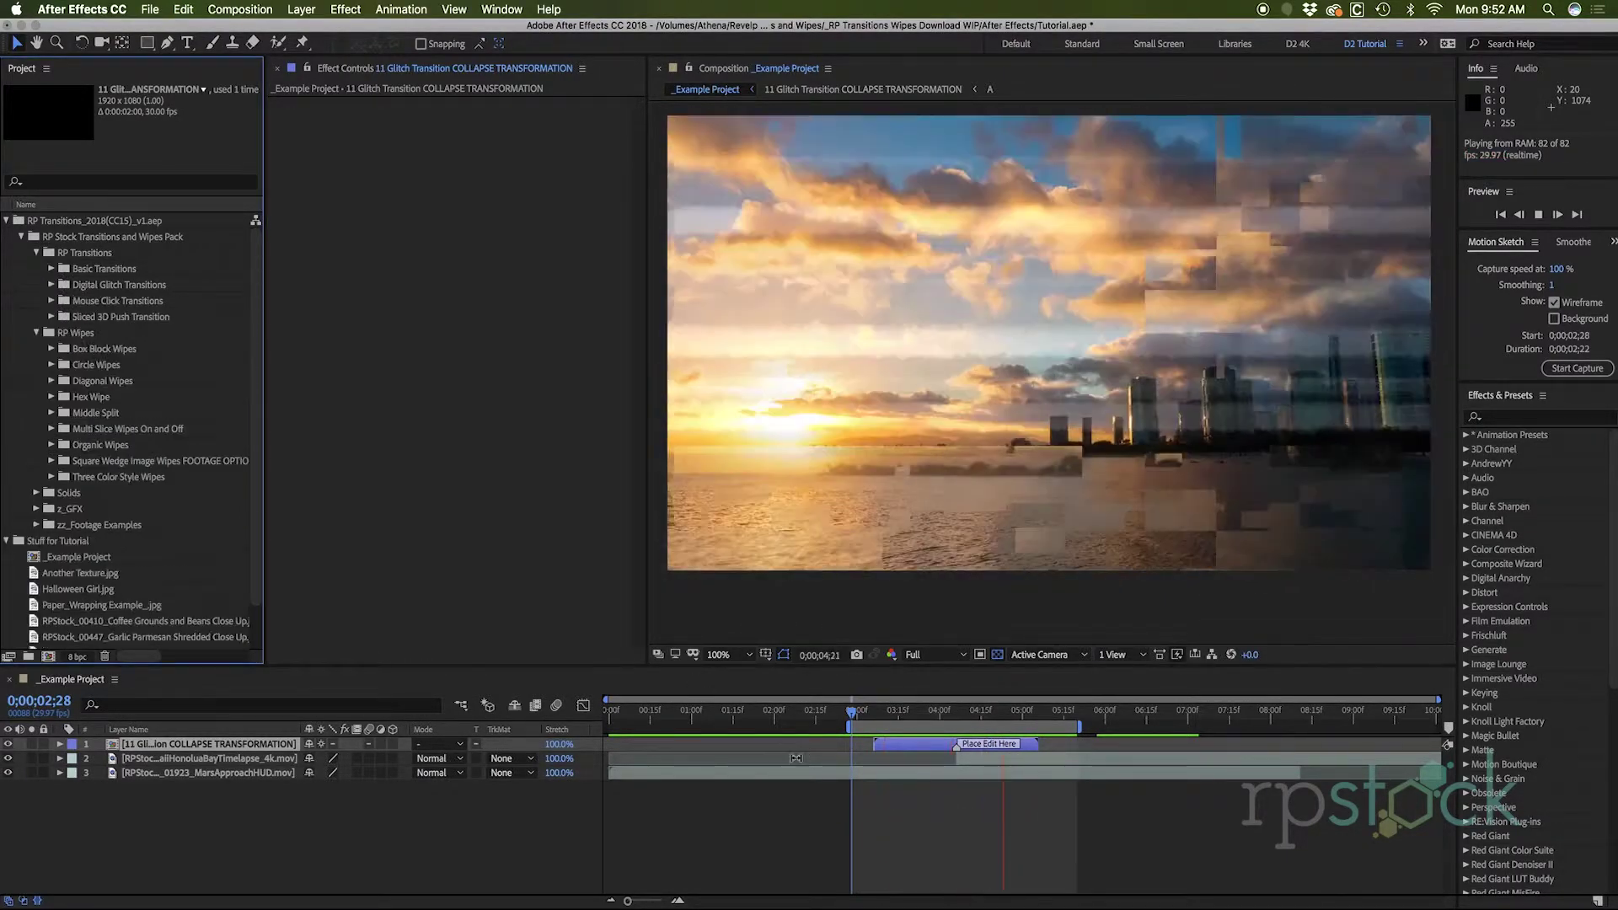
{"action": "left_click", "coordinate": [240, 9]}
{"action": "left_click", "coordinate": [278, 27]}
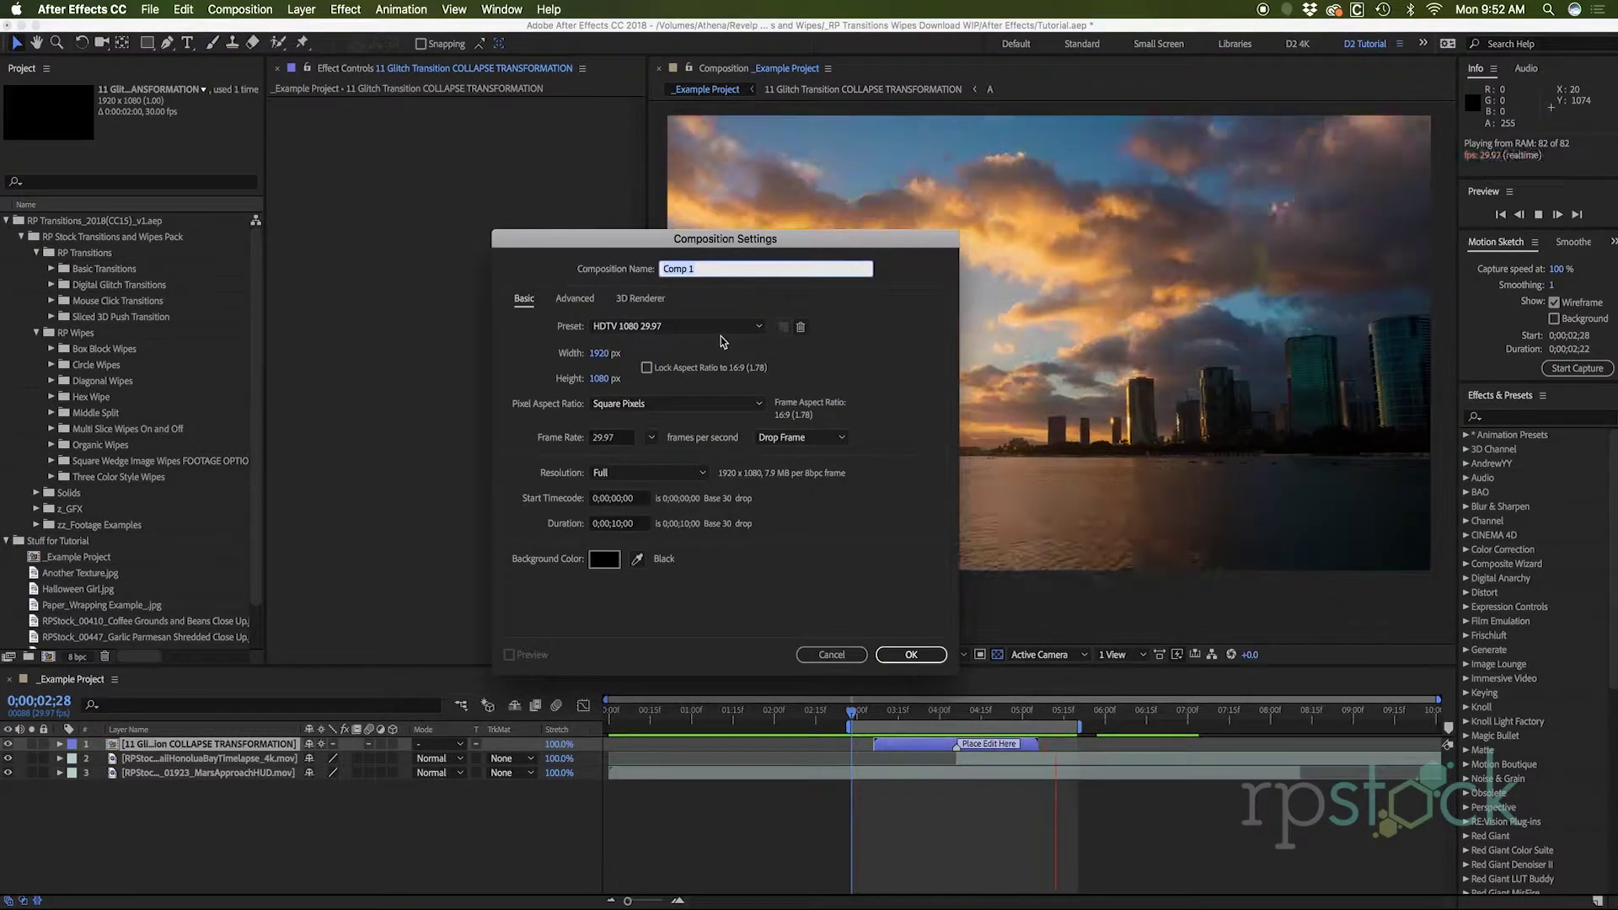
{"action": "type", "text": "Digital Glitch"}
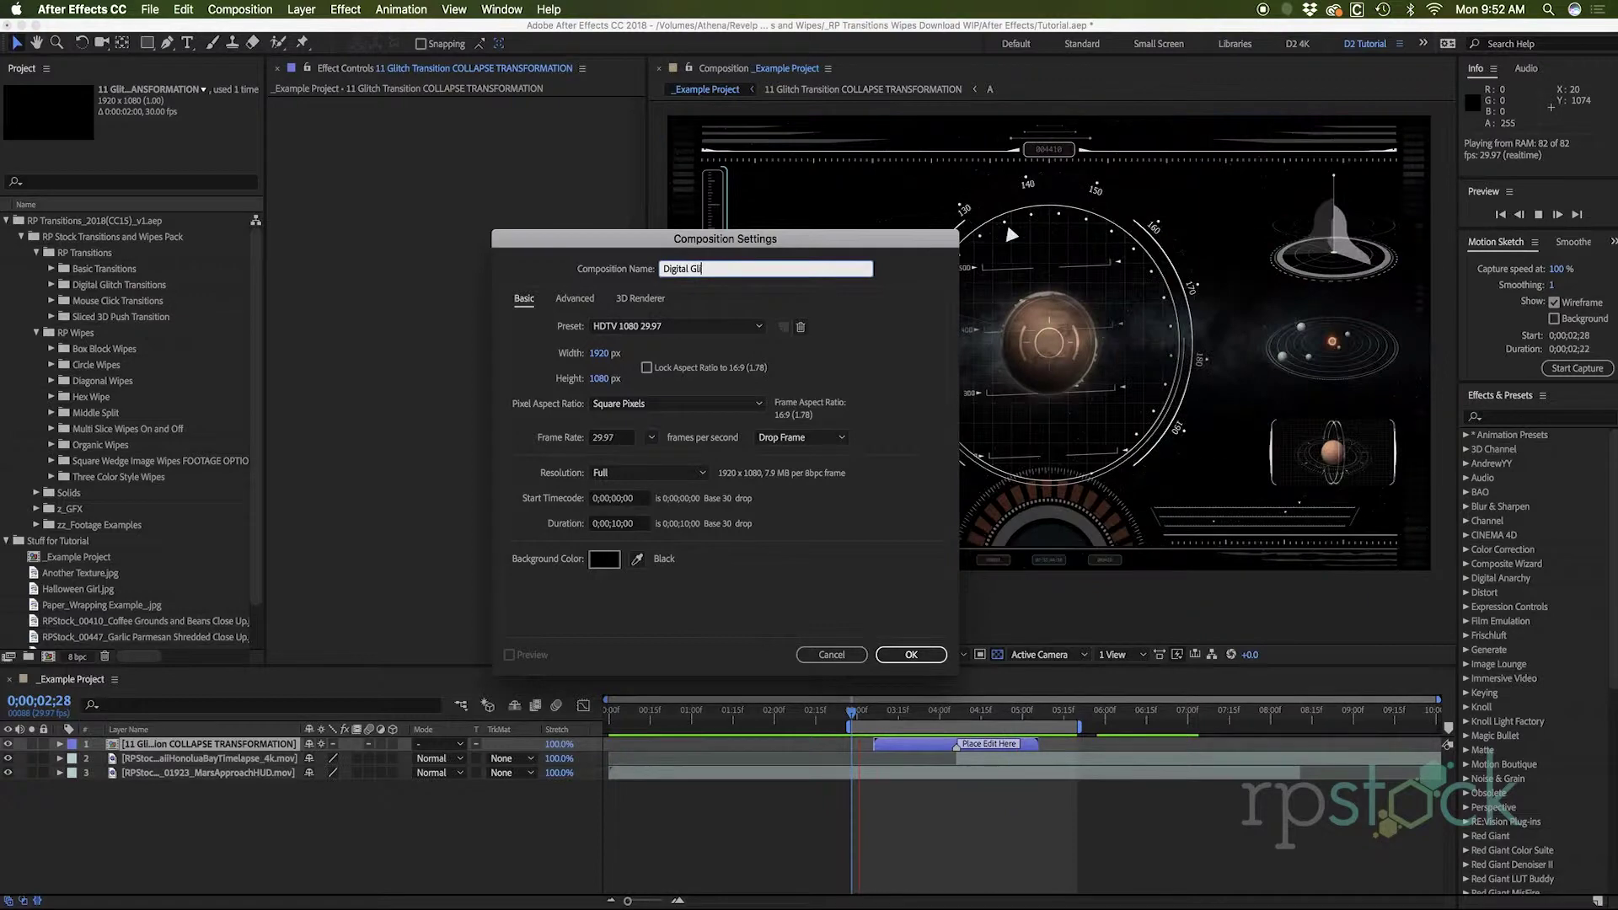
{"action": "left_click", "coordinate": [619, 523]}
{"action": "type", "text": "200"}
{"action": "key", "text": "Tab"}
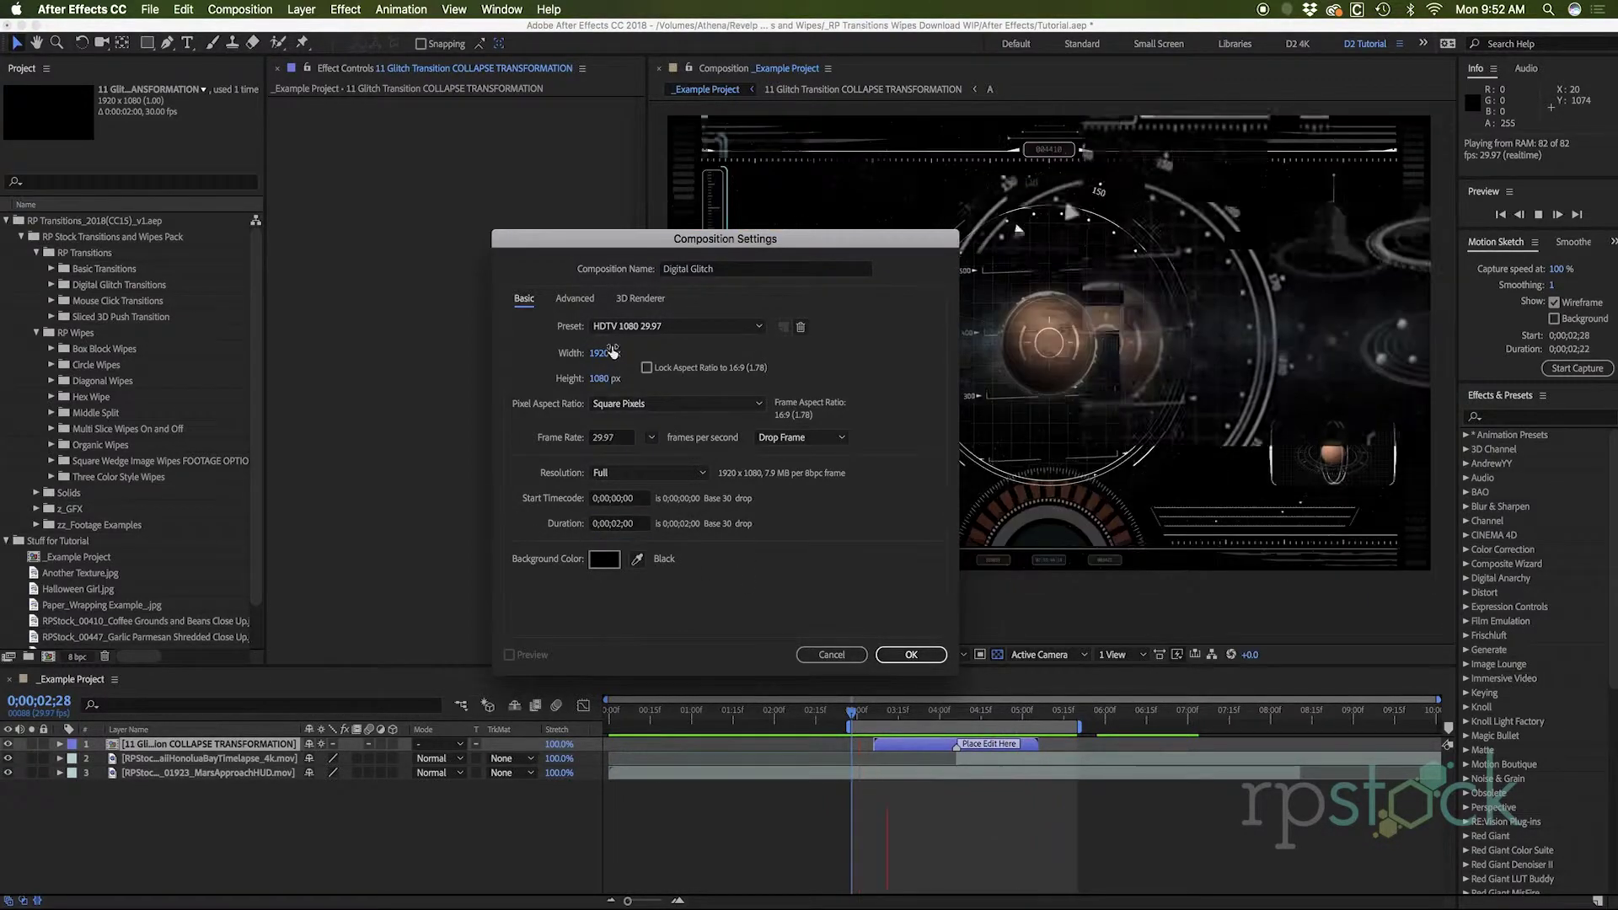
{"action": "left_click", "coordinate": [903, 656]}
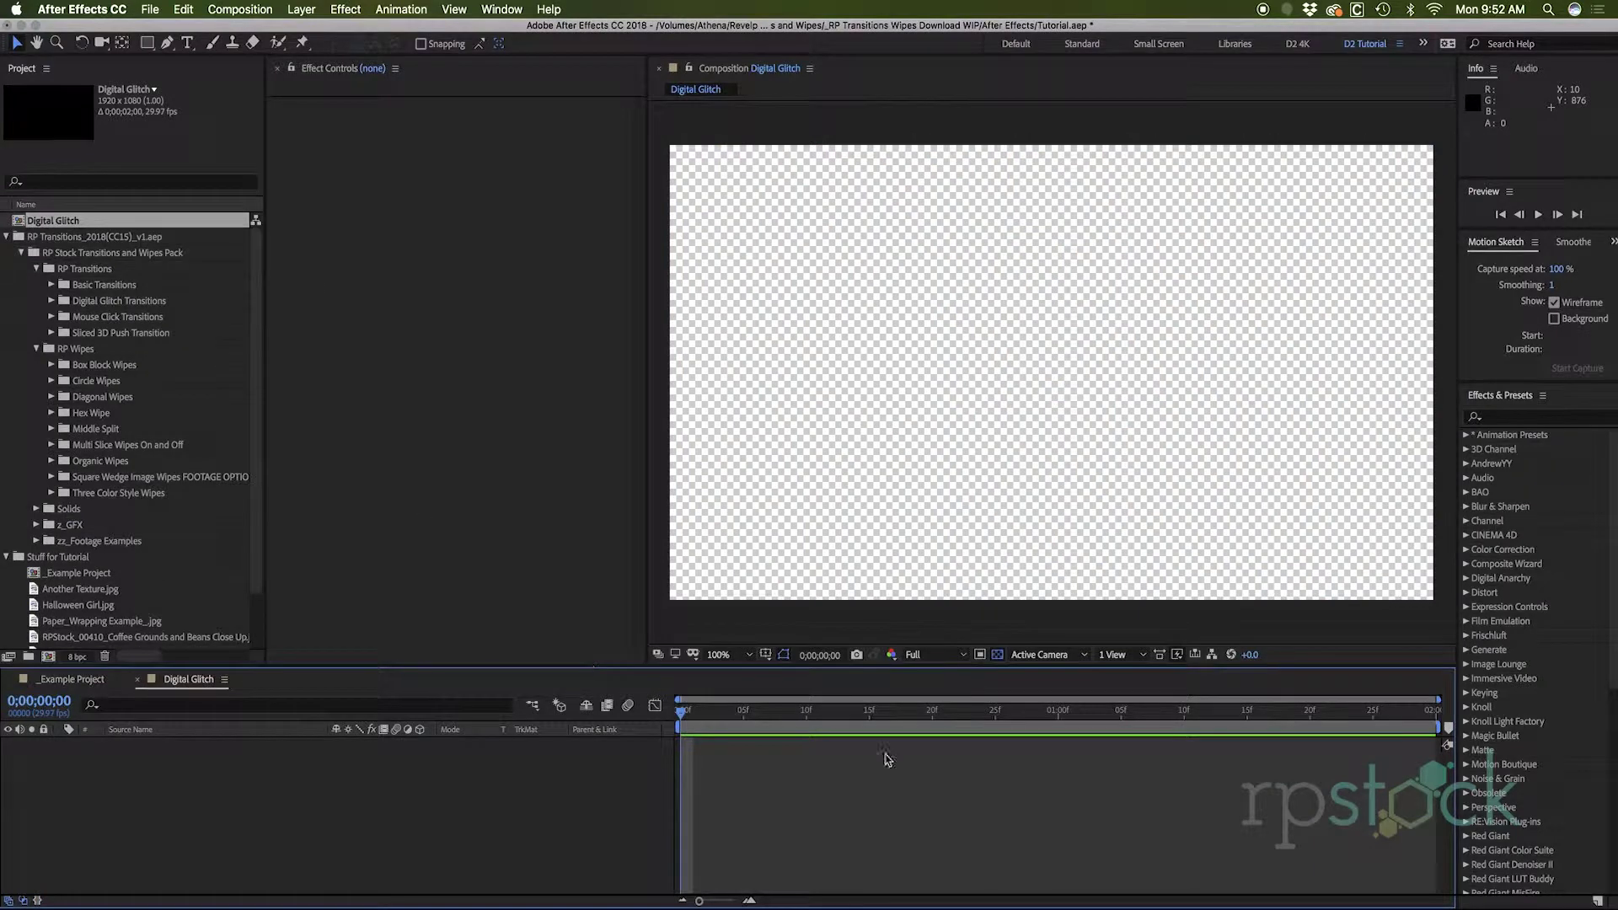
Add the RPStockVID_01923_MarsApproachHUD.mov footage to the Digital Glitch composition and fit it to the frame.
{"action": "left_click", "coordinate": [645, 738]}
{"action": "left_click", "coordinate": [182, 803]}
{"action": "scroll", "coordinate": [109, 552], "scroll_direction": "down", "scroll_amount": 2}
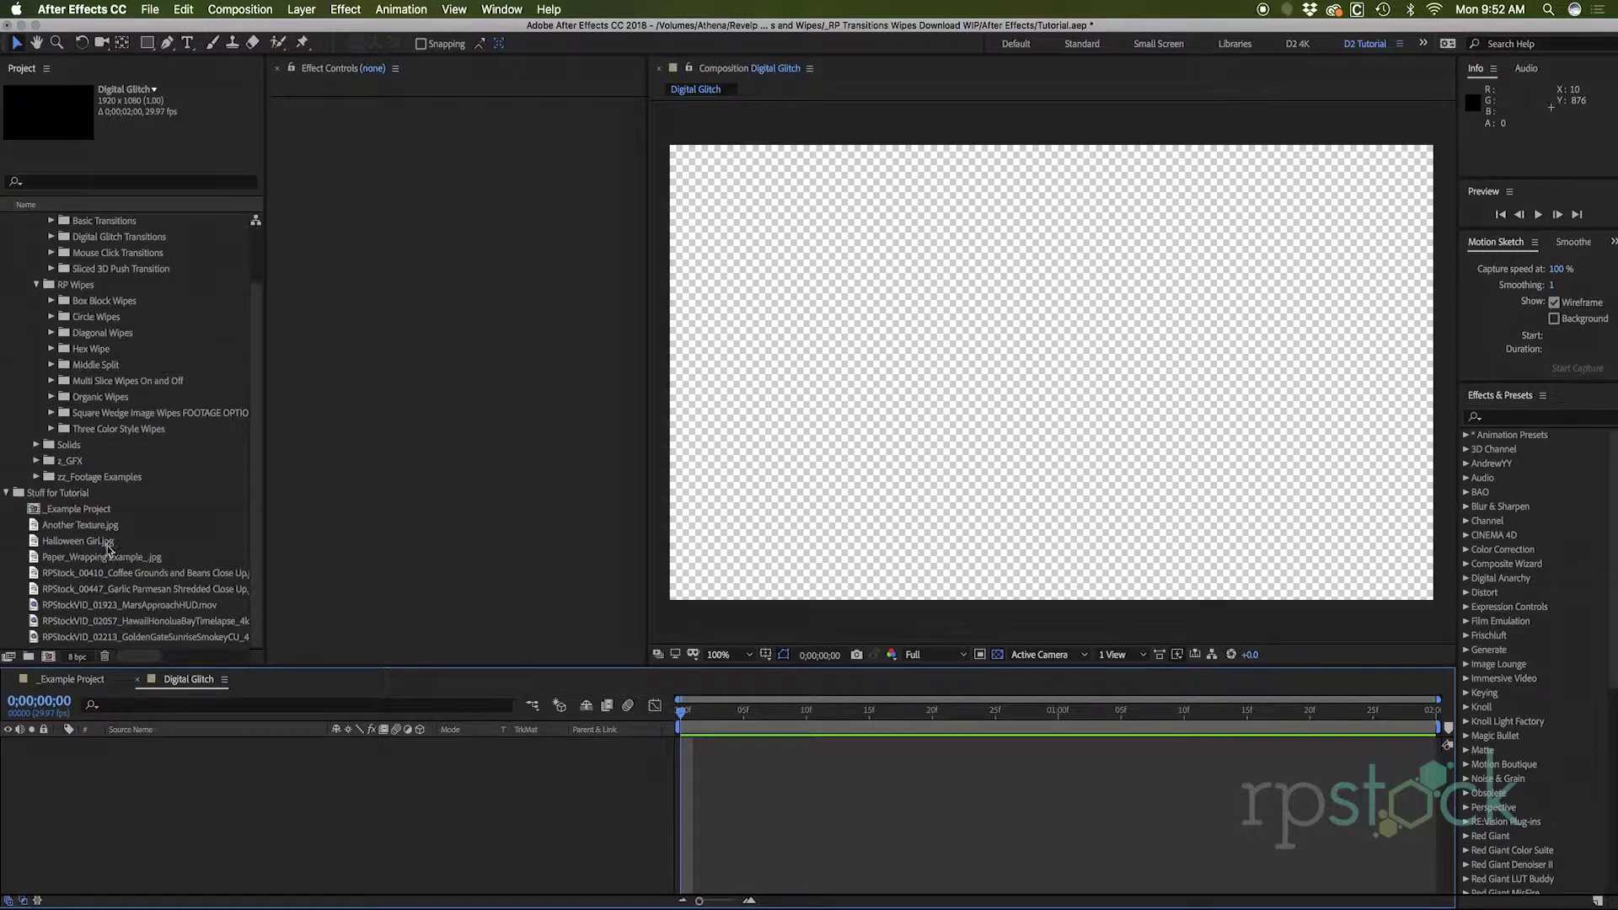
{"action": "left_click", "coordinate": [113, 618]}
{"action": "left_click_drag", "start_coordinate": [125, 603], "coordinate": [190, 835]}
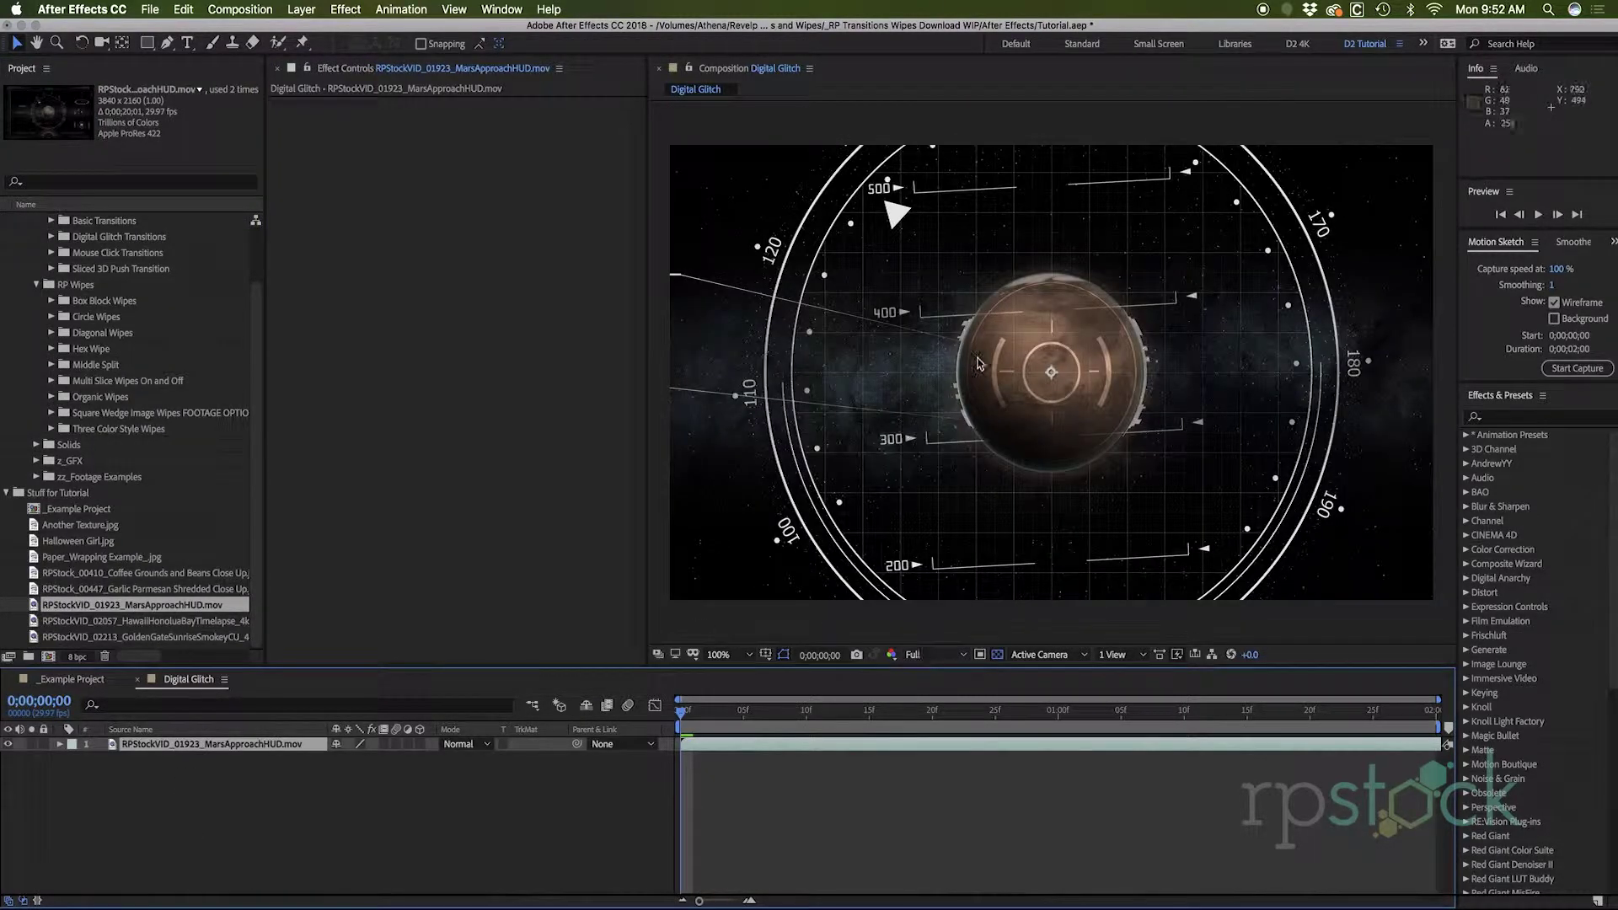
{"action": "key", "text": "super+alt+f"}
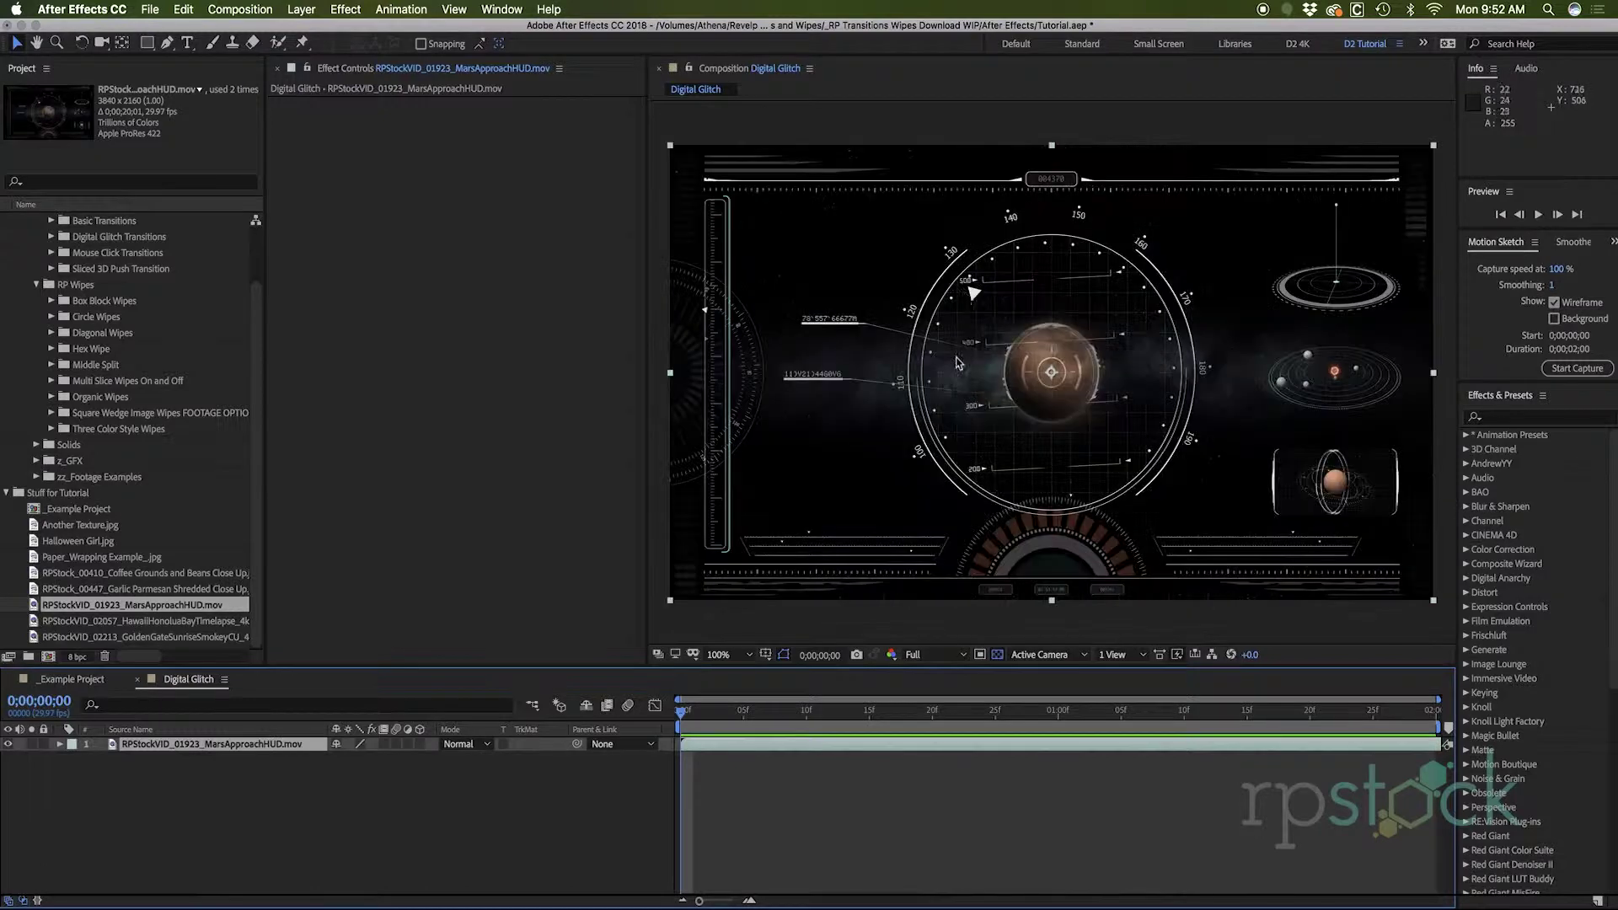
Make the MarsApproachHUD footage layer a guide layer and preview the composition.
{"action": "right_click", "coordinate": [237, 755]}
{"action": "left_click", "coordinate": [287, 638]}
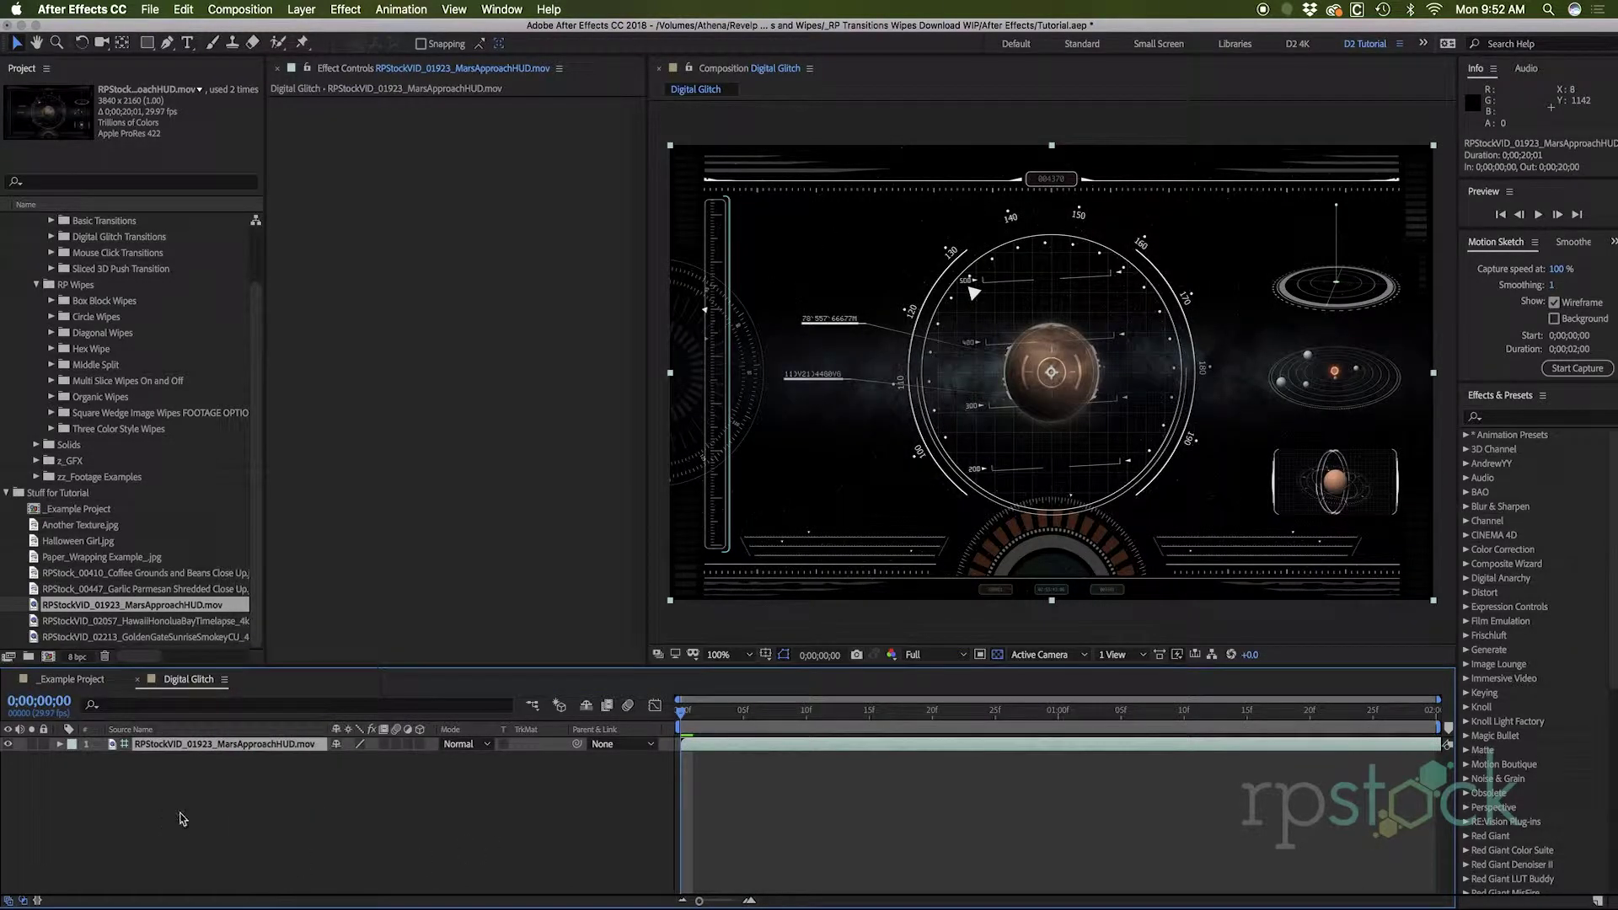
{"action": "key", "text": "space"}
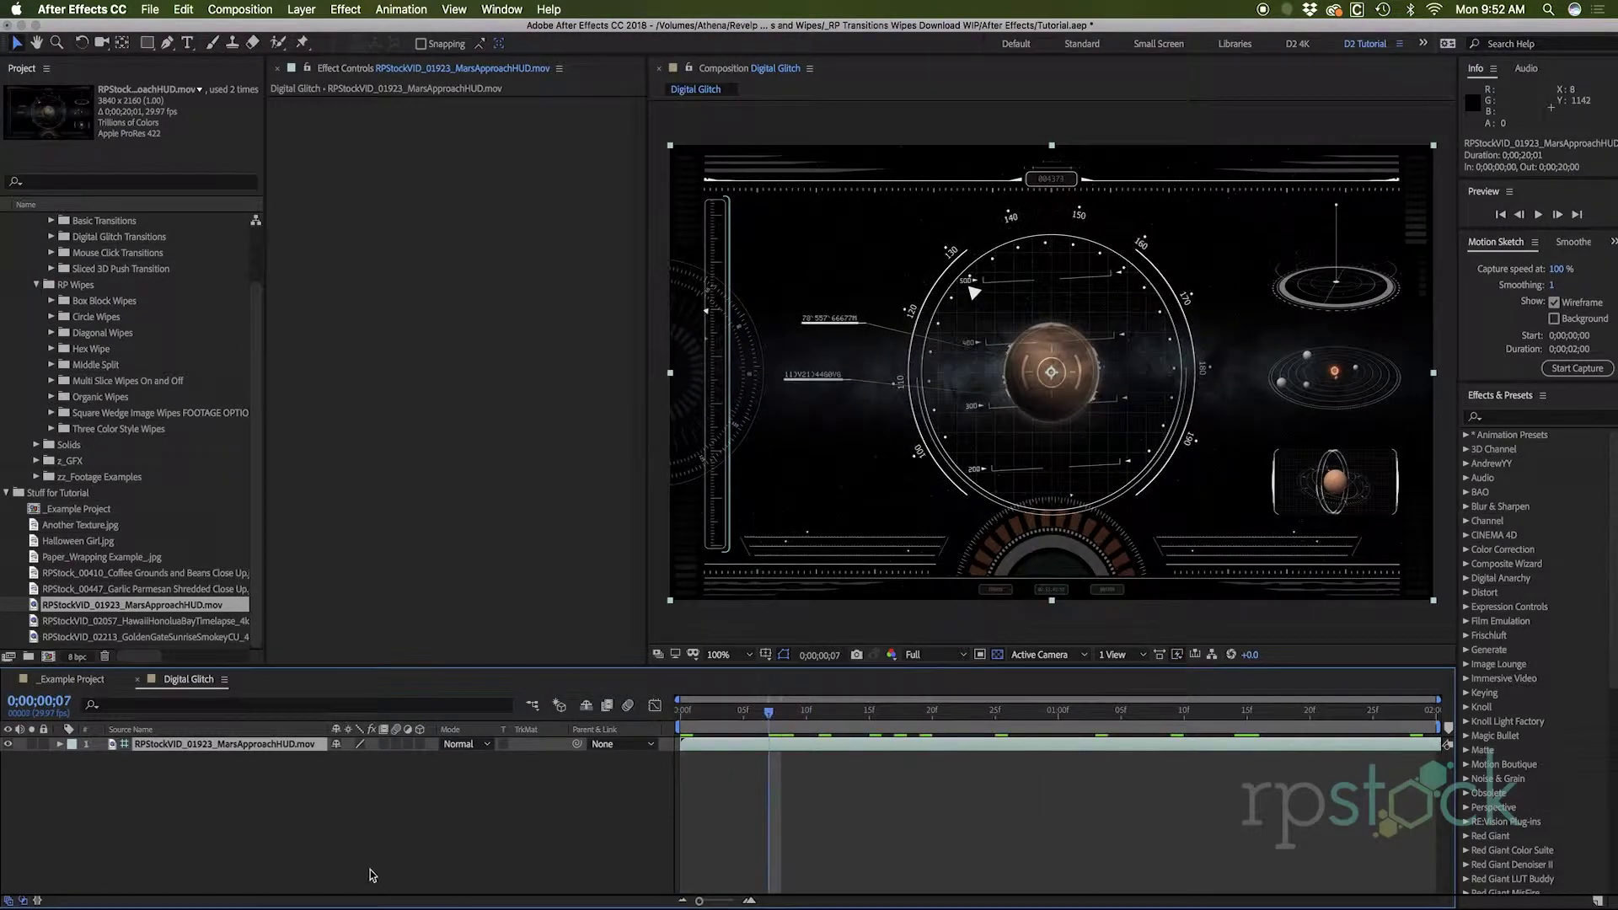
Add a 1920 x 1080 solid layer in black (000000) above the MarsApproachHUD footage.
{"action": "left_click", "coordinate": [344, 843]}
{"action": "left_click", "coordinate": [272, 7]}
{"action": "mouse_move", "coordinate": [302, 9]}
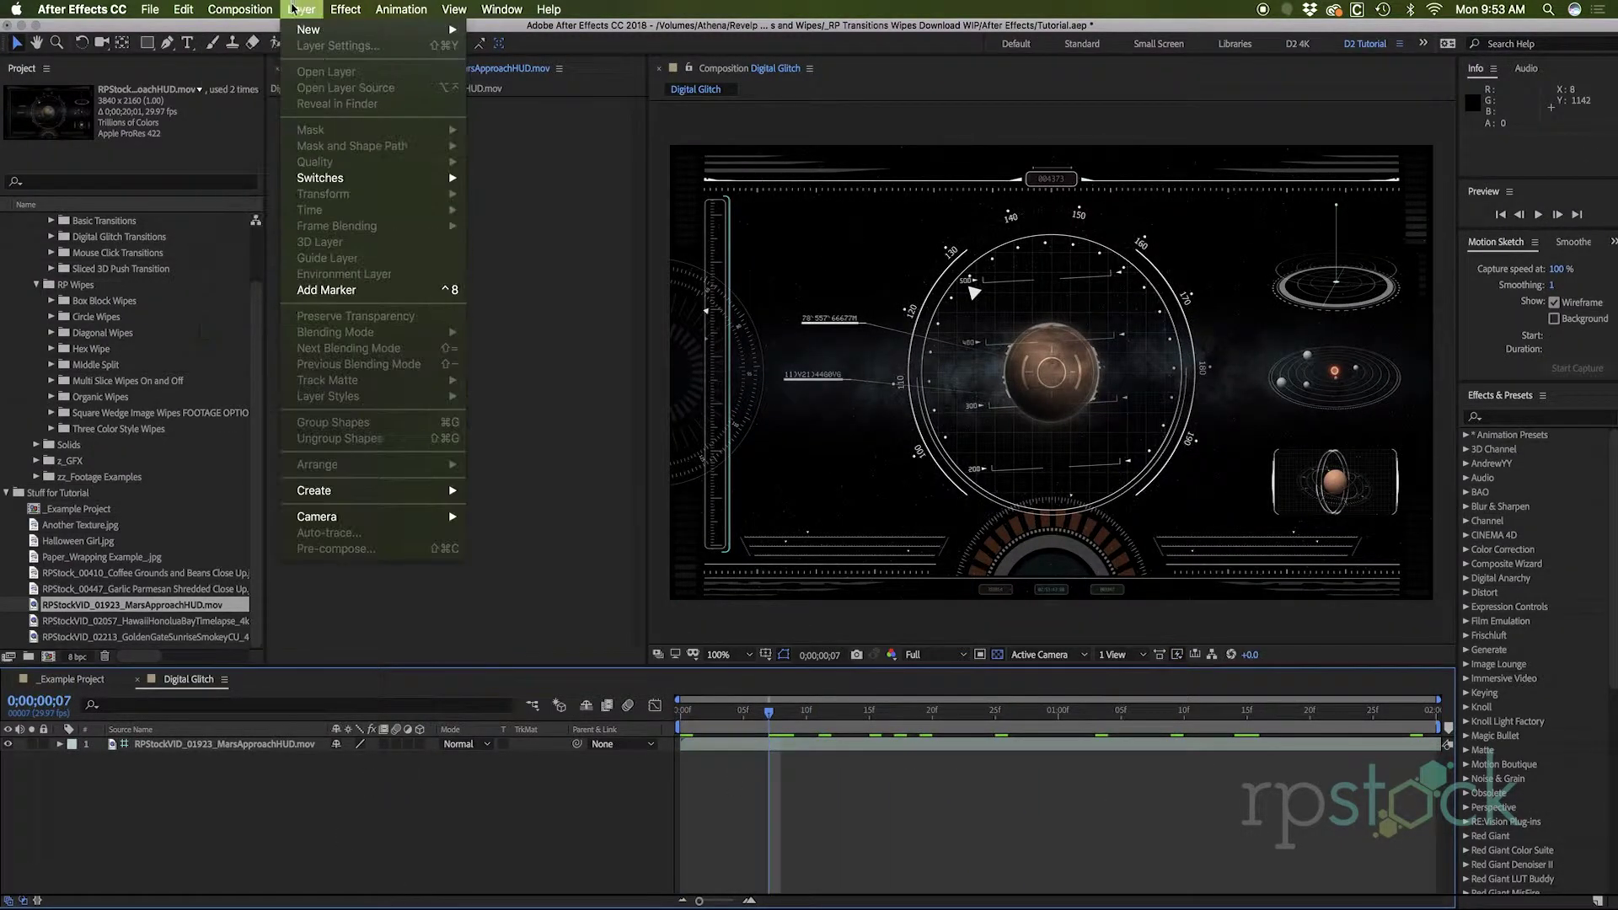
{"action": "mouse_move", "coordinate": [354, 29]}
{"action": "left_click", "coordinate": [566, 53]}
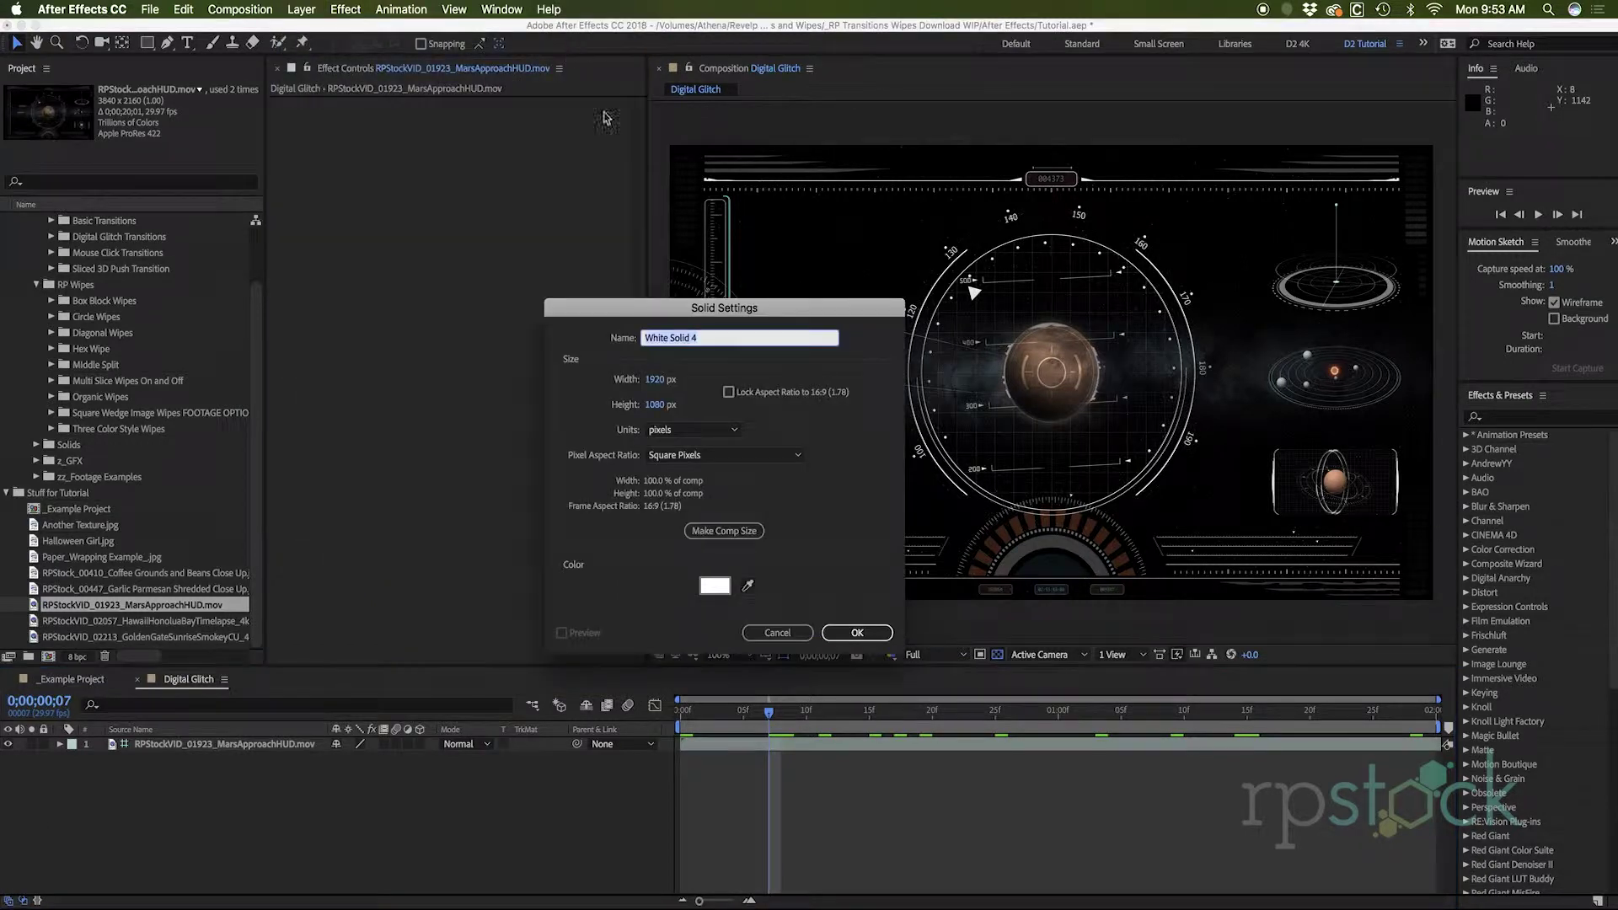
{"action": "left_click", "coordinate": [715, 586]}
{"action": "left_click_drag", "start_coordinate": [1298, 518], "coordinate": [1147, 640]}
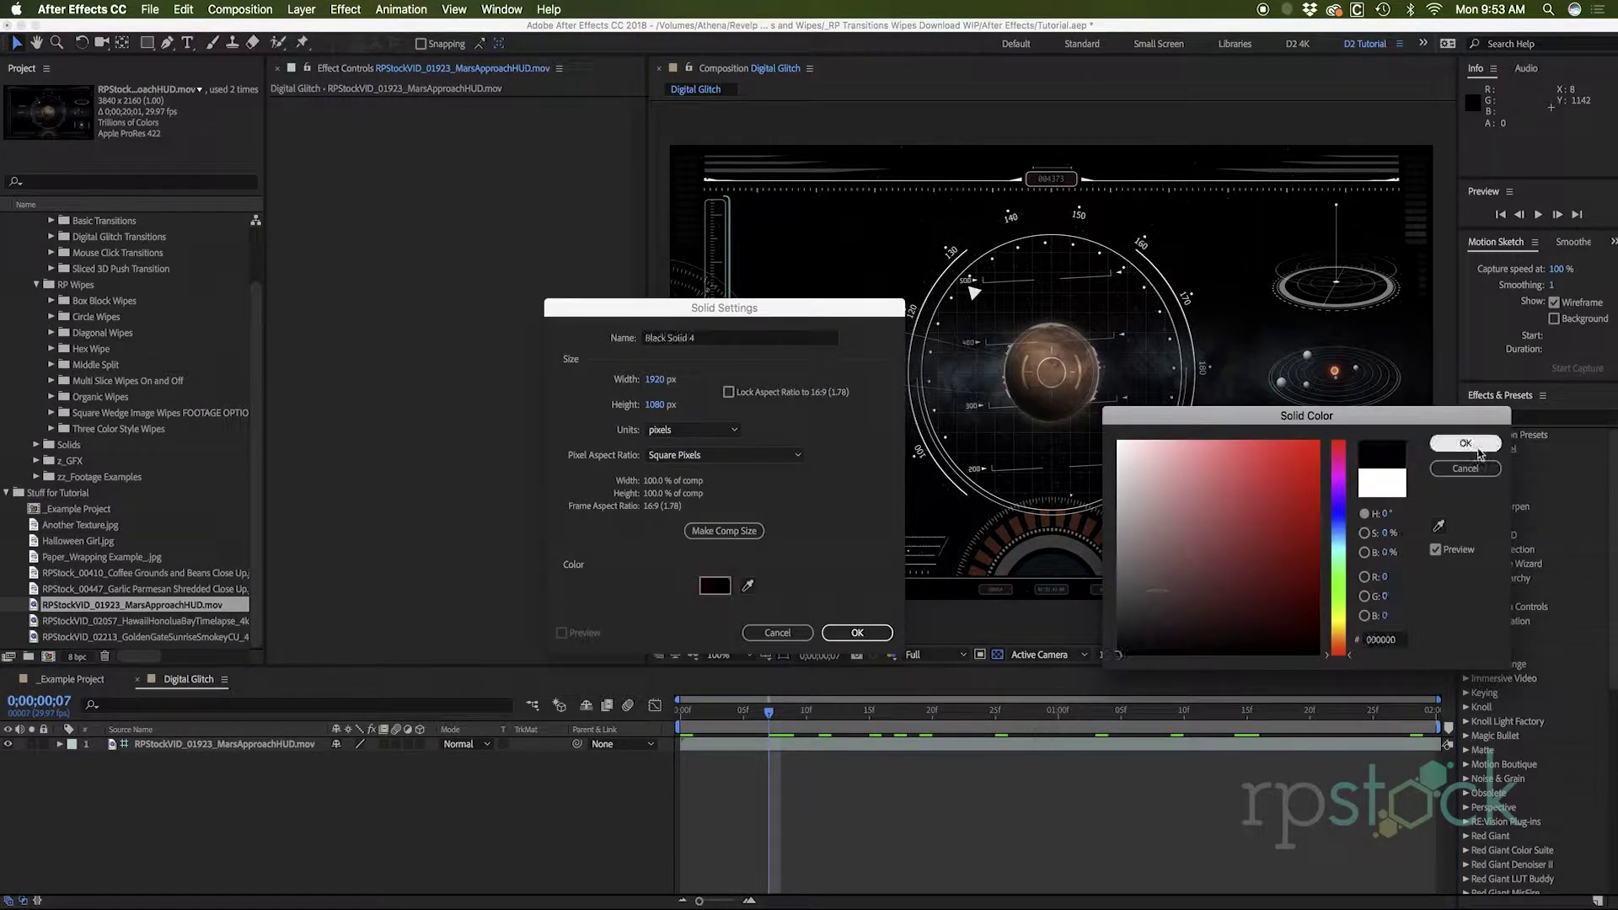
{"action": "left_click", "coordinate": [1551, 454]}
{"action": "left_click", "coordinate": [882, 634]}
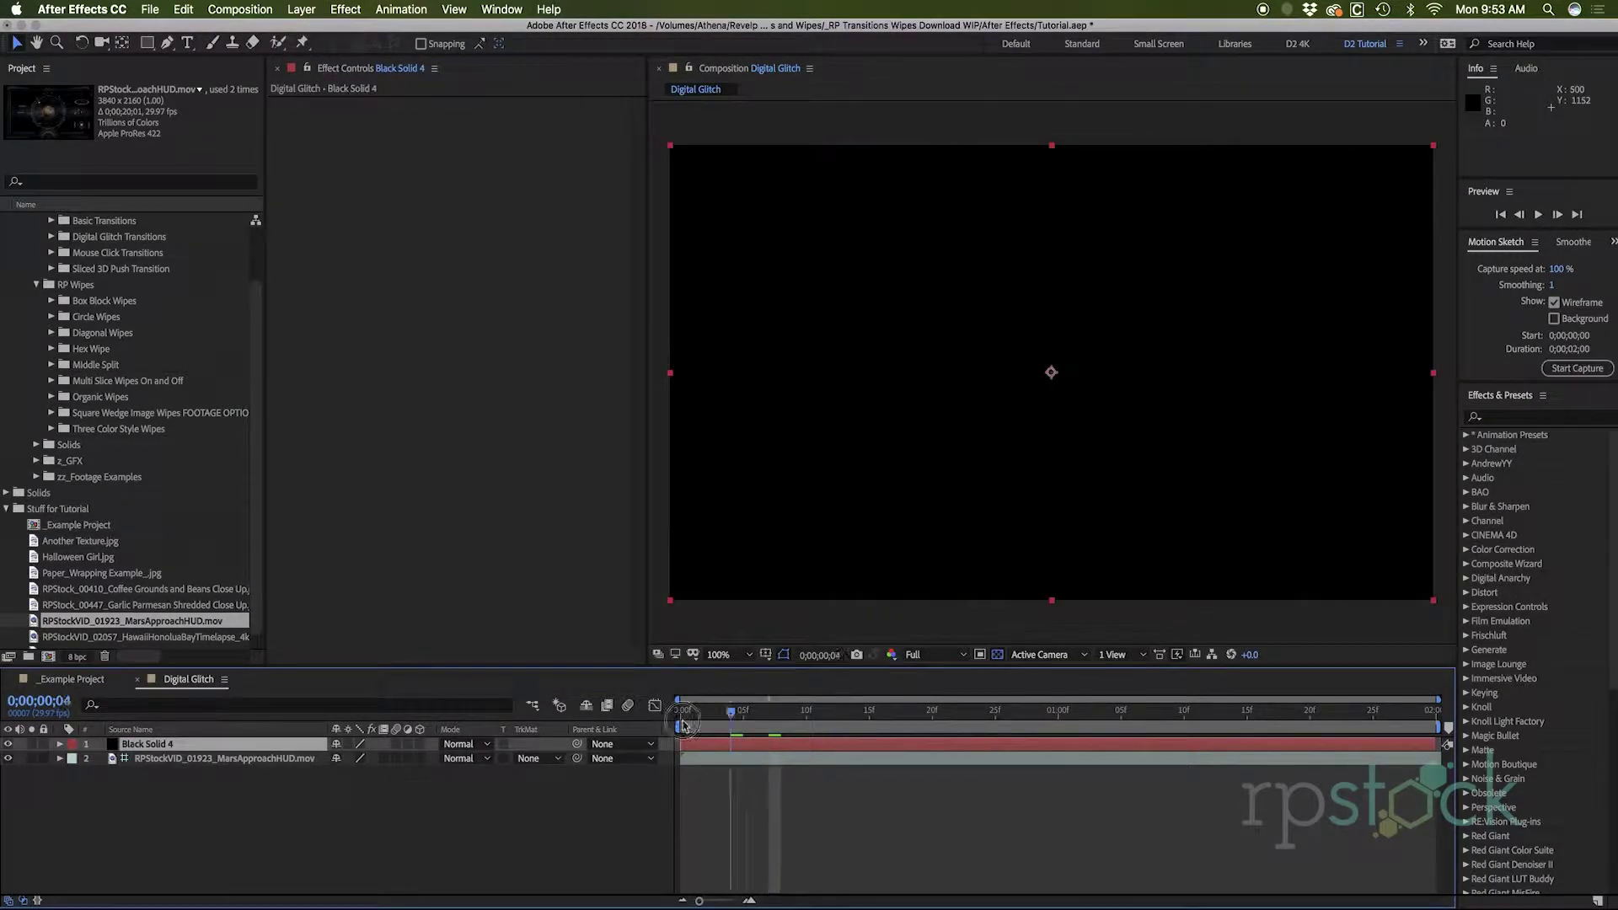
Apply the Fractal Noise effect to the black solid and set its Noise Type to Block.
{"action": "right_click", "coordinate": [377, 170]}
{"action": "mouse_move", "coordinate": [477, 424]}
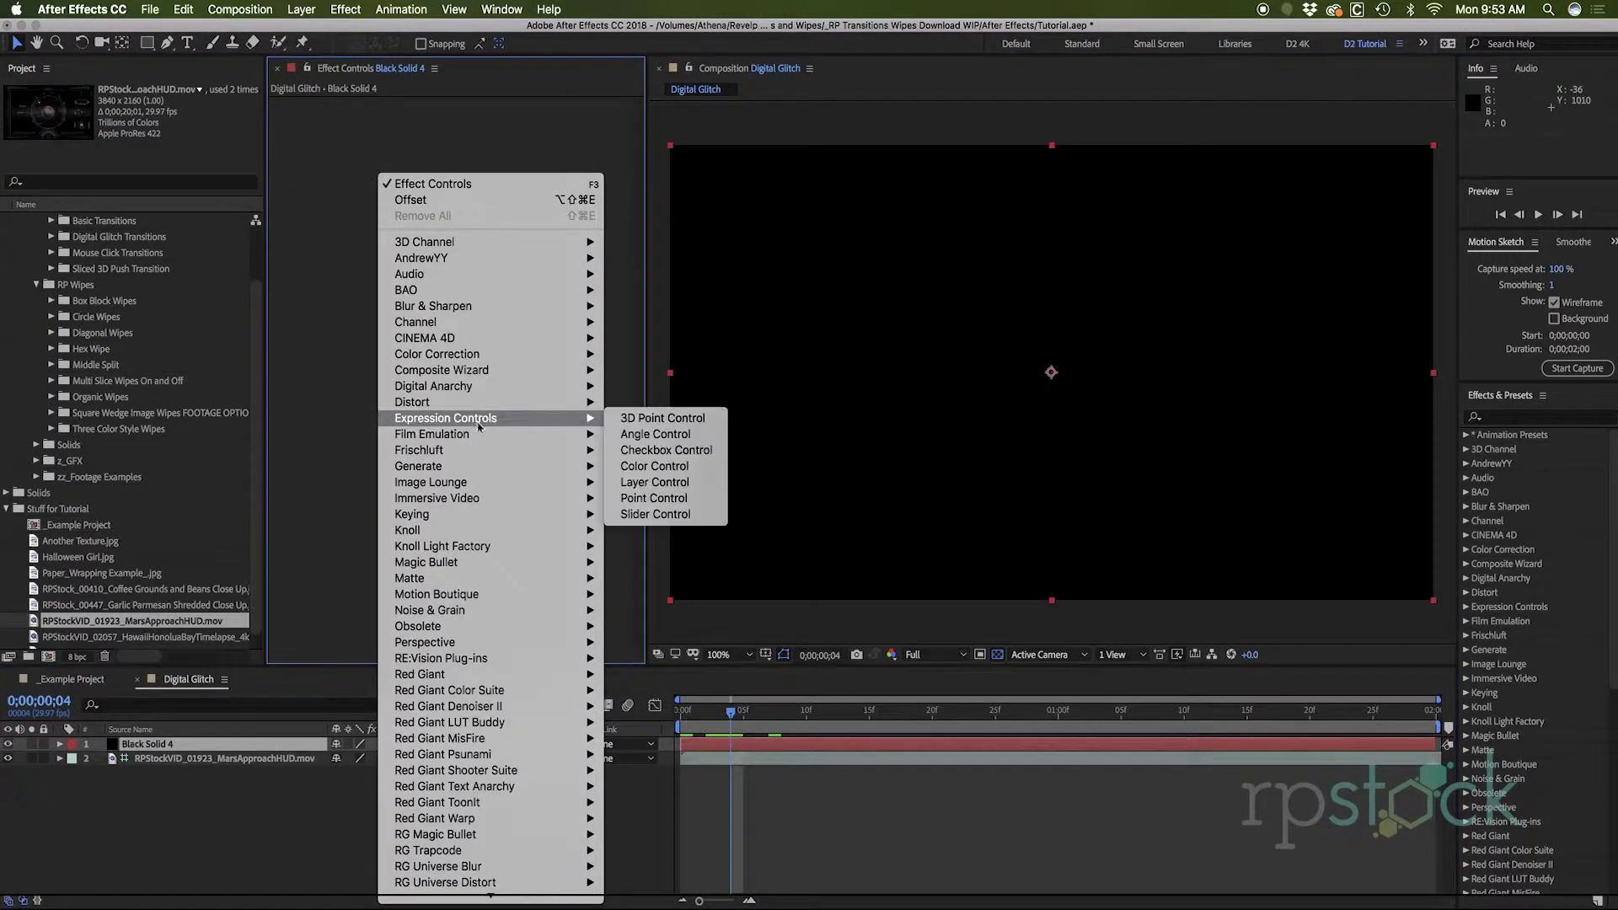
{"action": "mouse_move", "coordinate": [496, 614]}
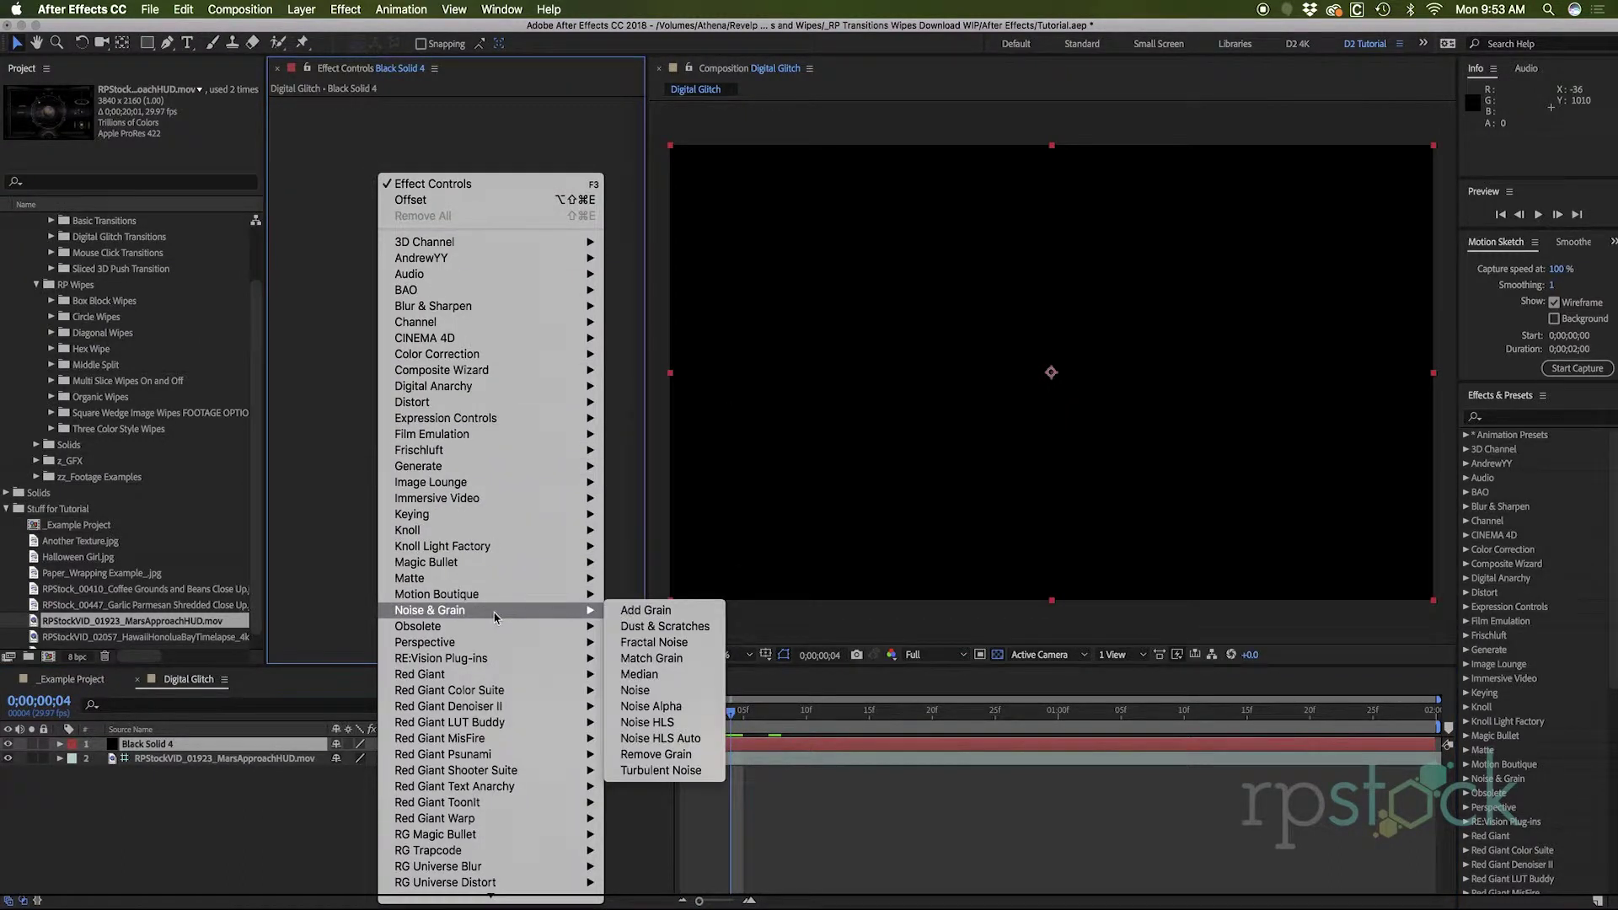
{"action": "left_click", "coordinate": [689, 644]}
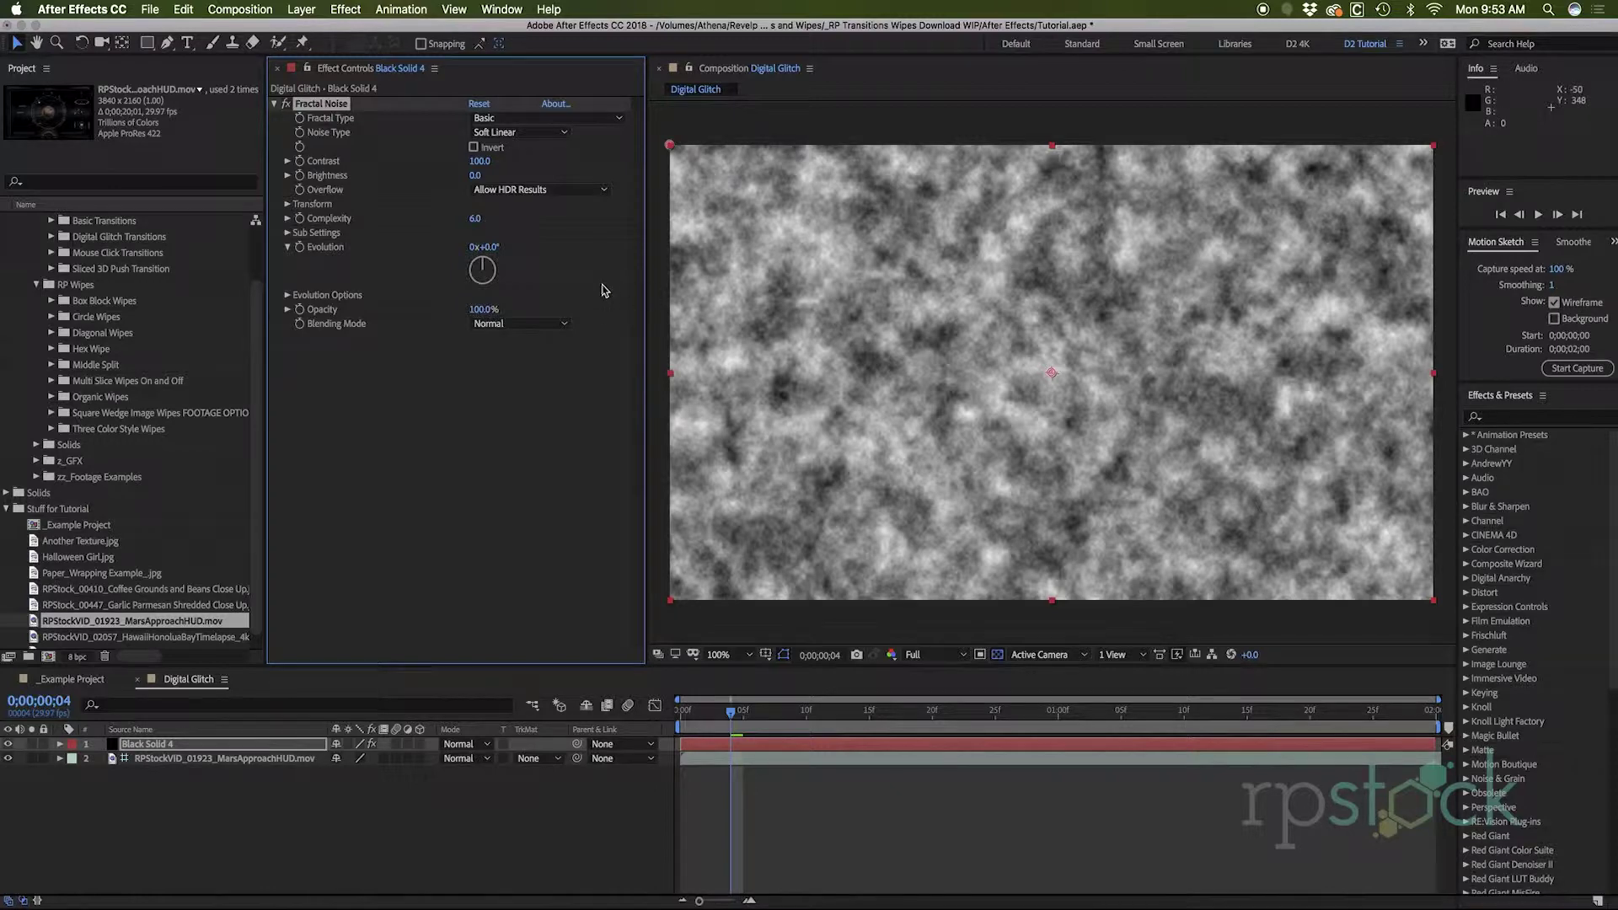
{"action": "left_click", "coordinate": [503, 136]}
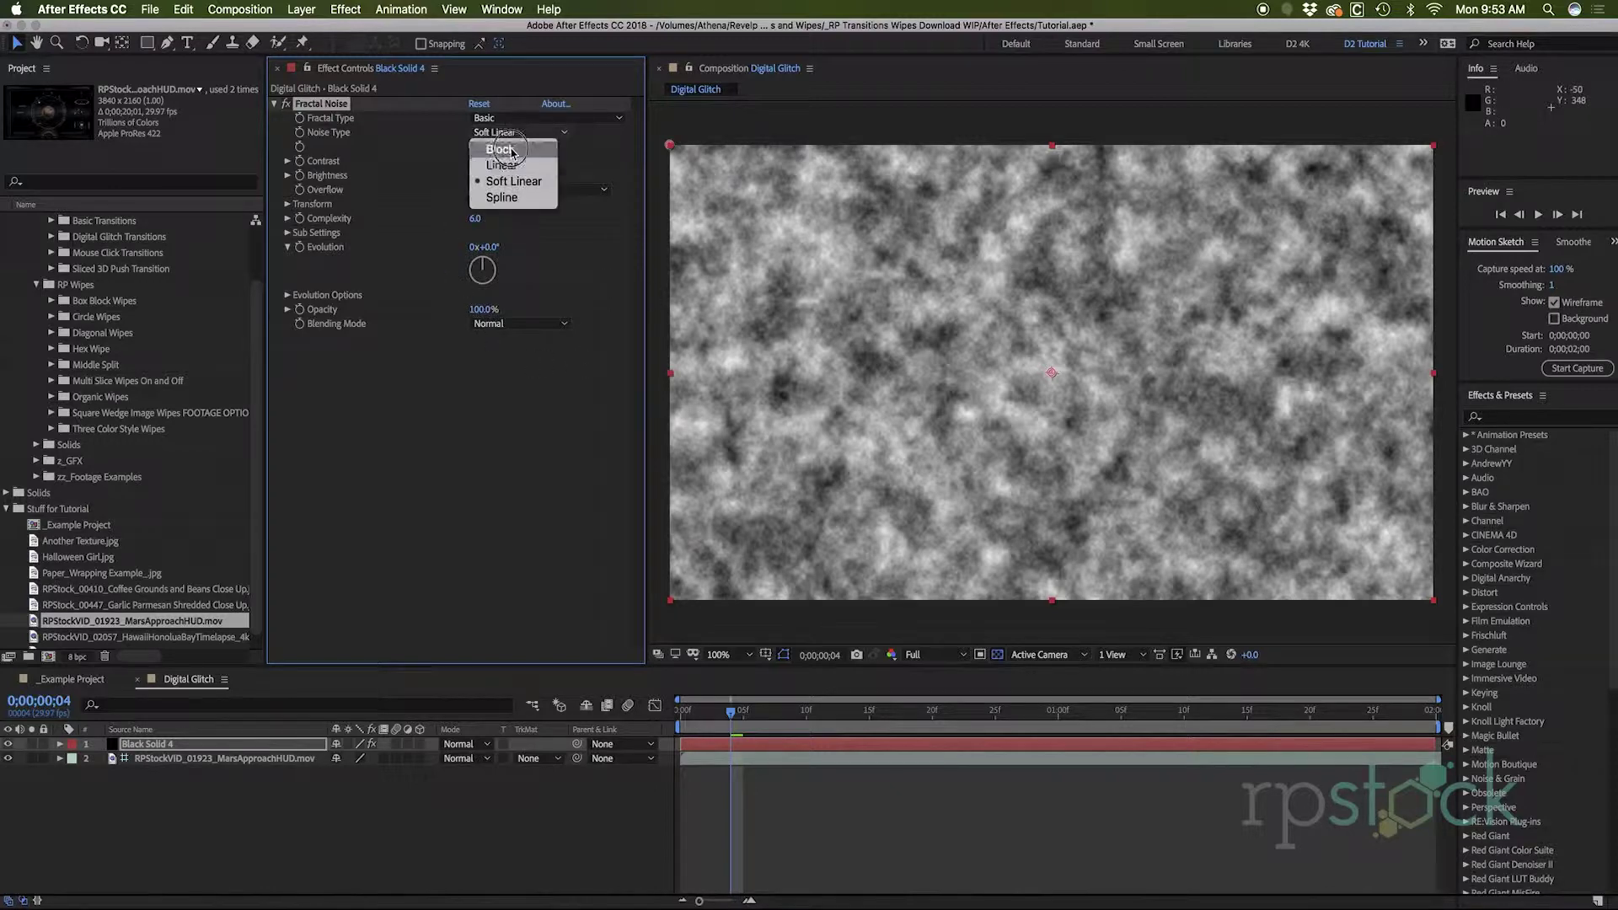
{"action": "left_click", "coordinate": [514, 149]}
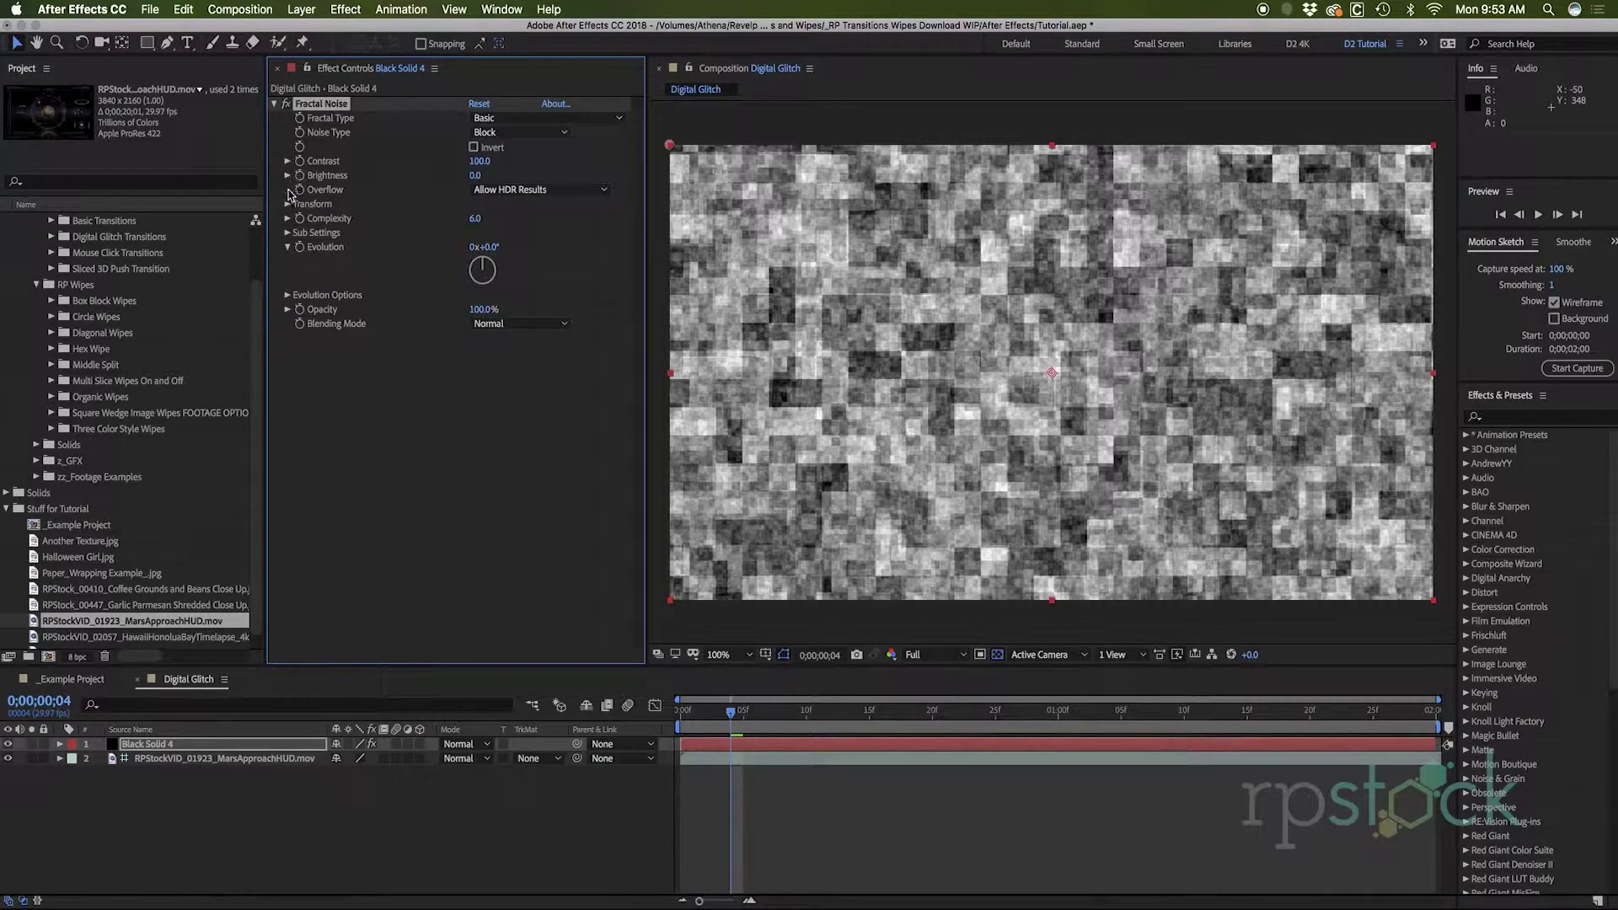
Stretch the noise non-uniformly to a Scale Width of 10000, with Contrast at 280 and Brightness at -32.
{"action": "left_click", "coordinate": [287, 204]}
{"action": "left_click", "coordinate": [473, 233]}
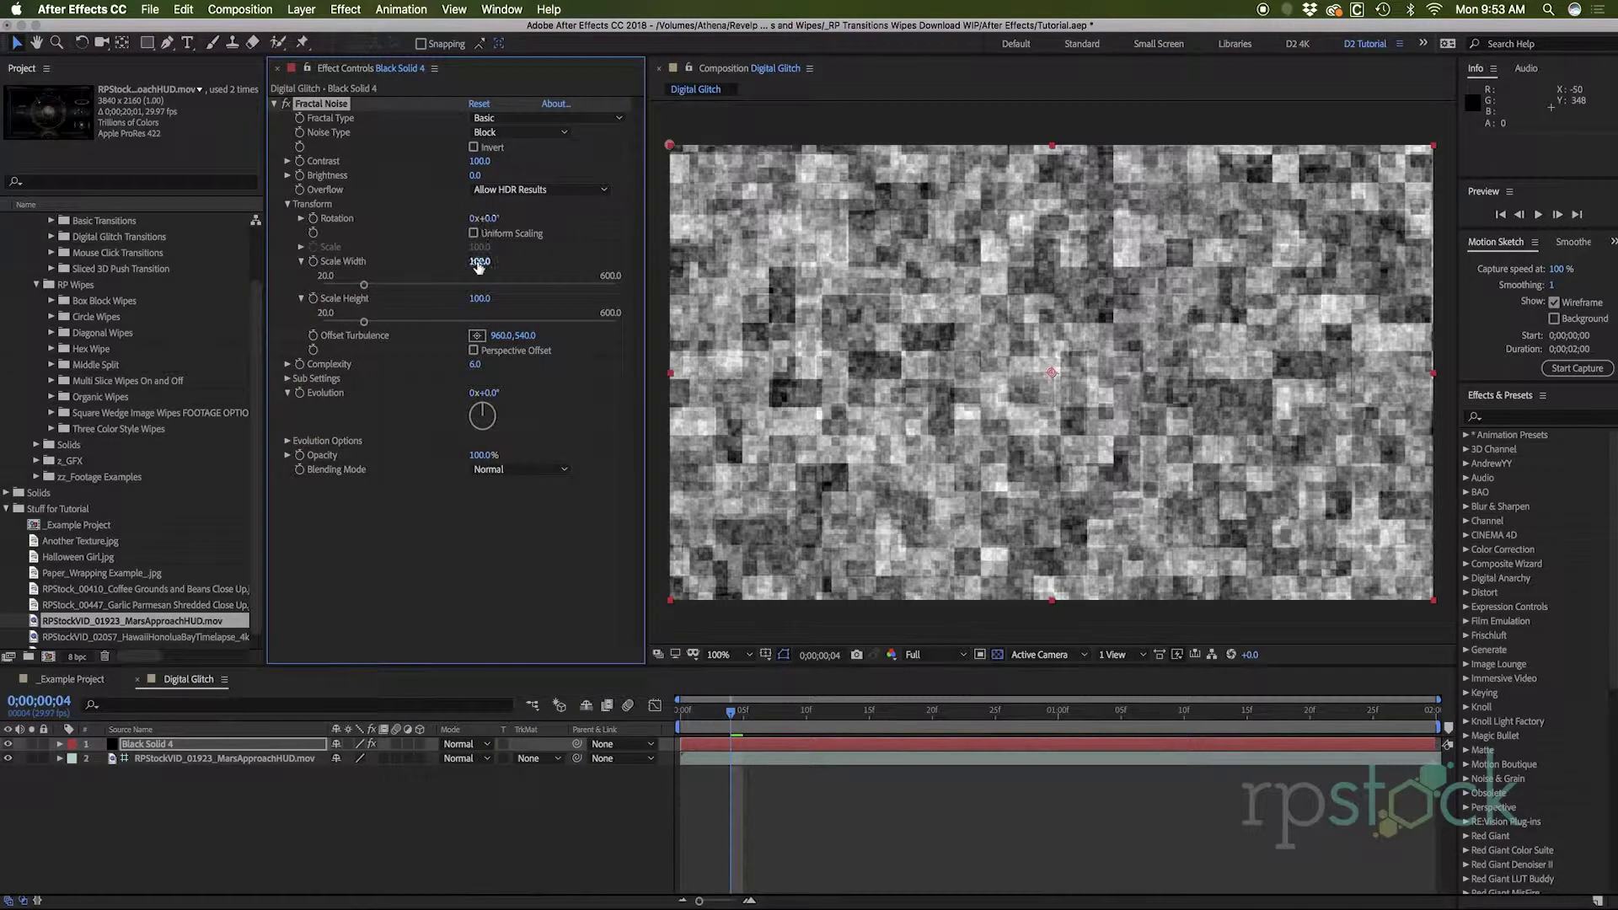
{"action": "left_click_drag", "start_coordinate": [480, 263], "coordinate": [1096, 252]}
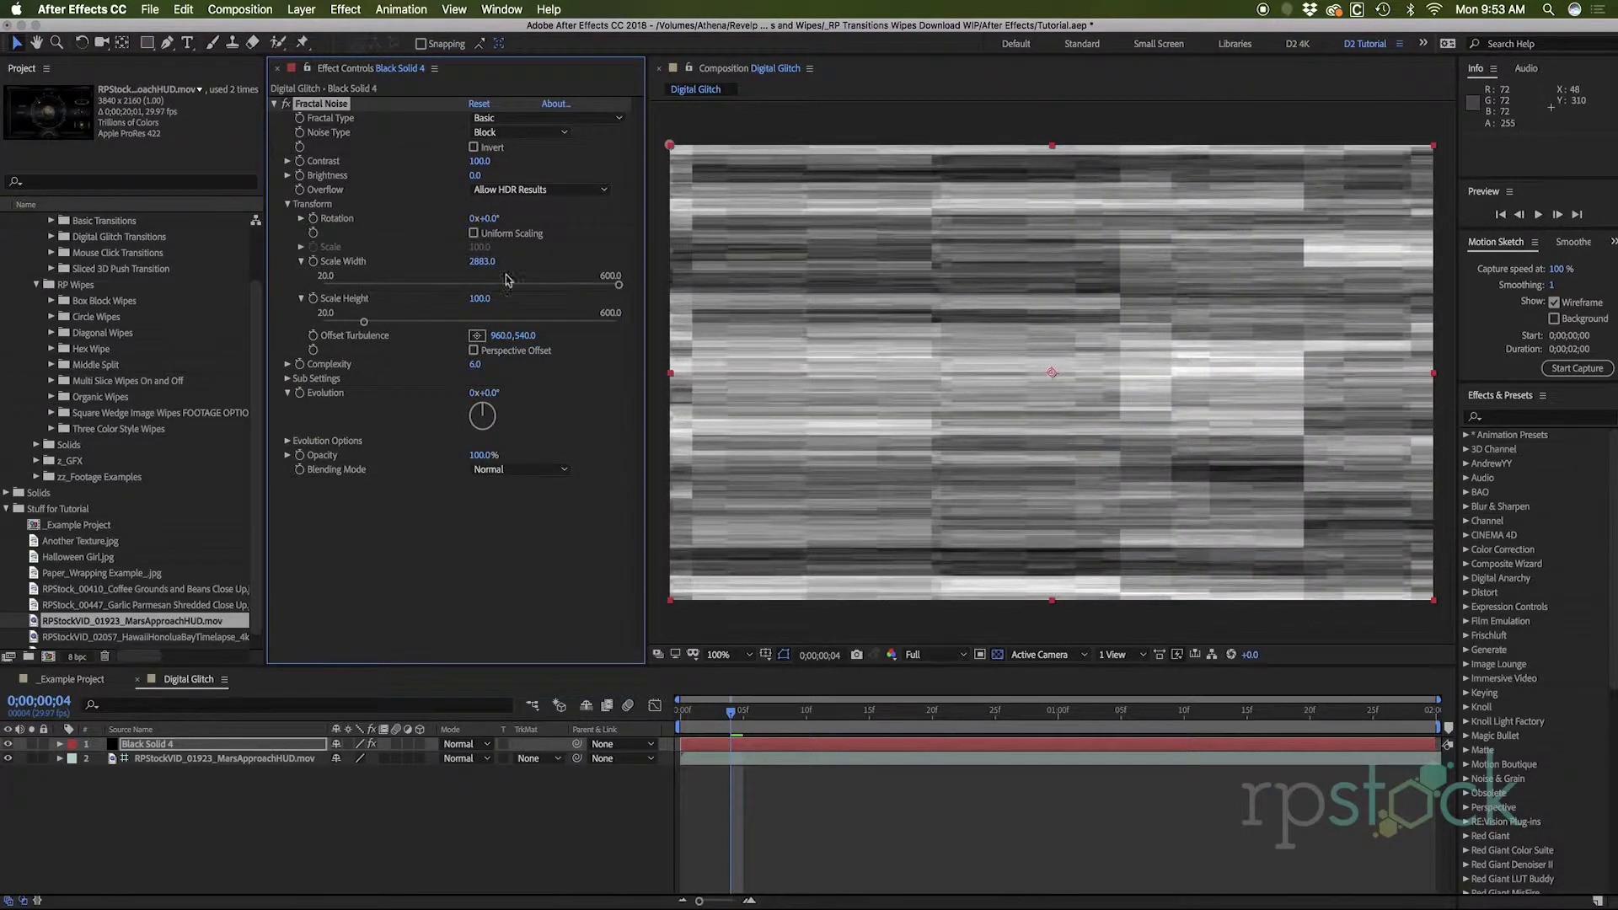
{"action": "left_click_drag", "start_coordinate": [472, 266], "coordinate": [495, 264]}
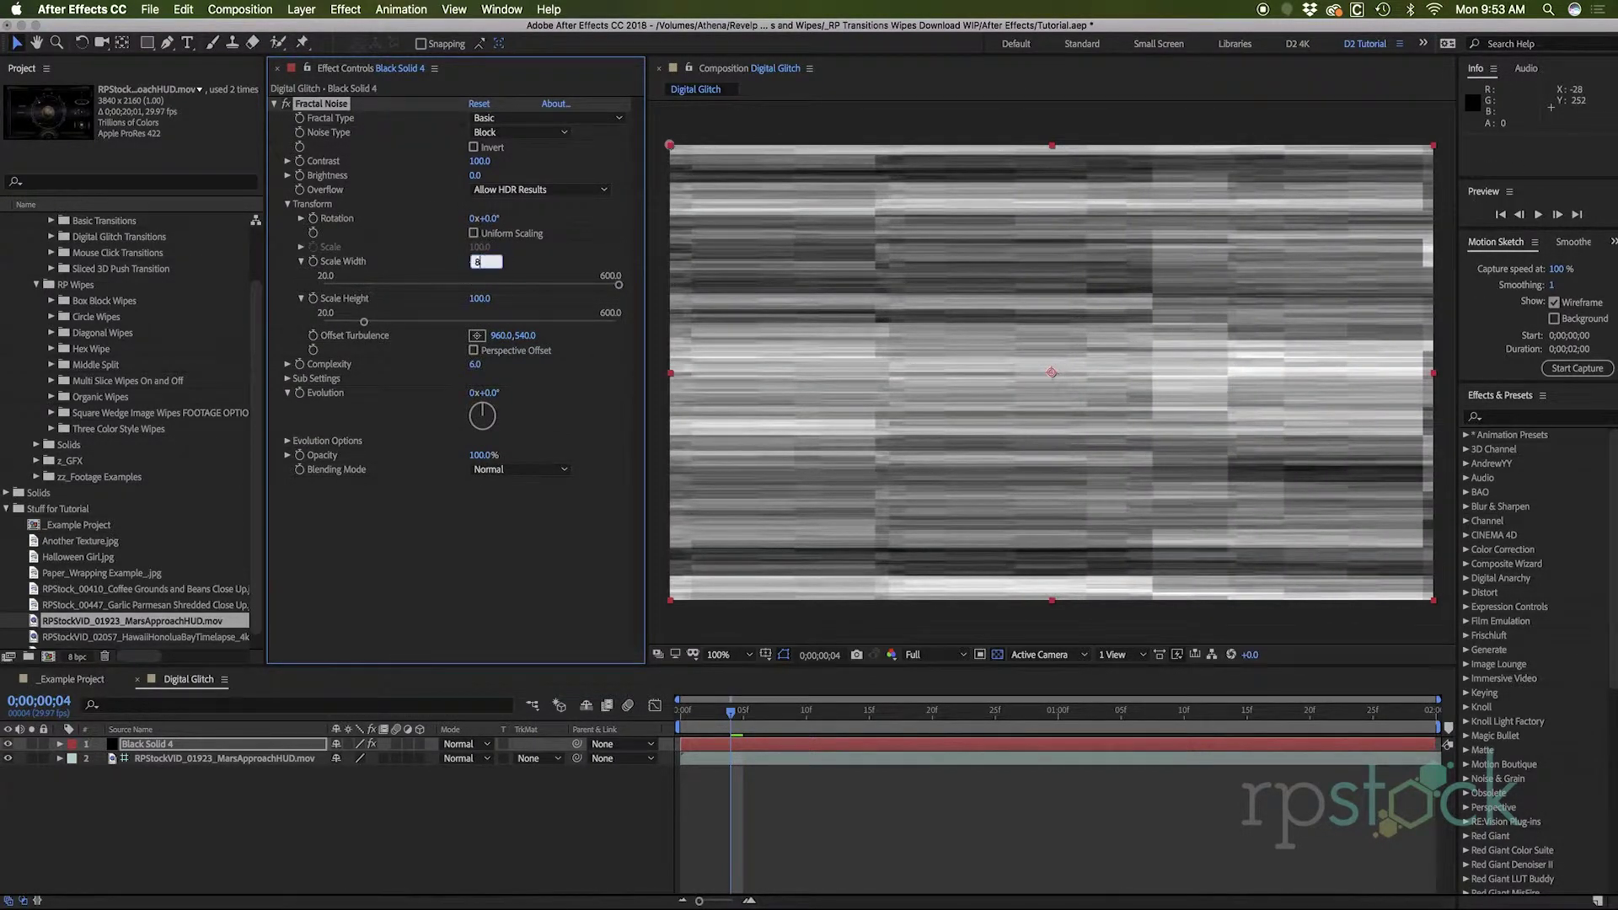
{"action": "key", "text": "Return"}
{"action": "left_click_drag", "start_coordinate": [480, 264], "coordinate": [590, 263]}
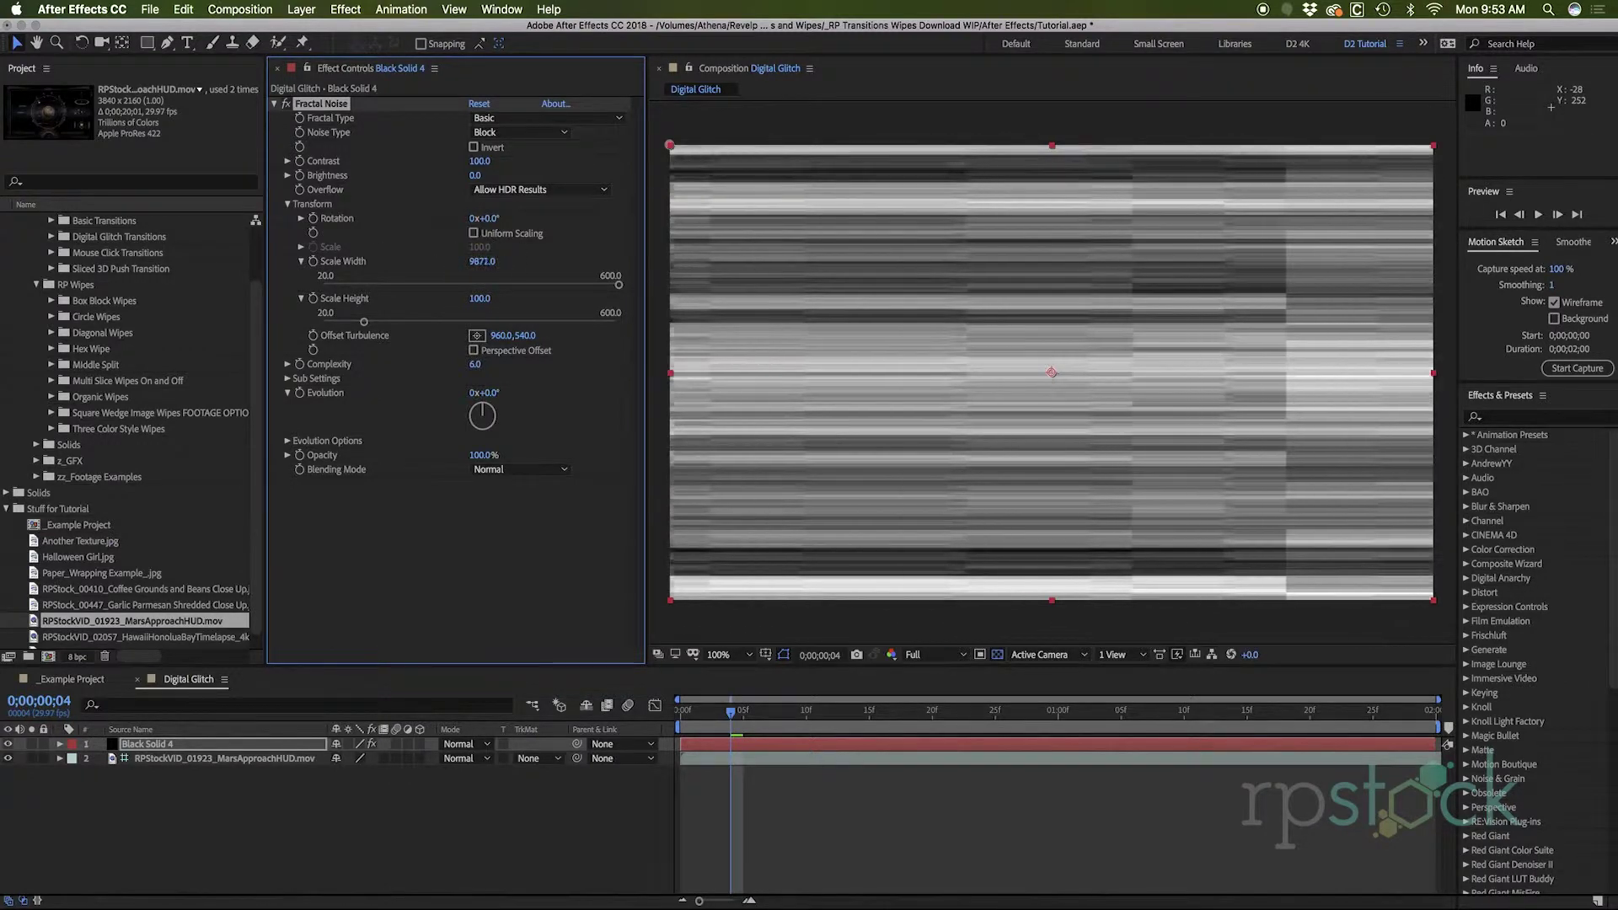
{"action": "left_click_drag", "start_coordinate": [478, 166], "coordinate": [621, 155]}
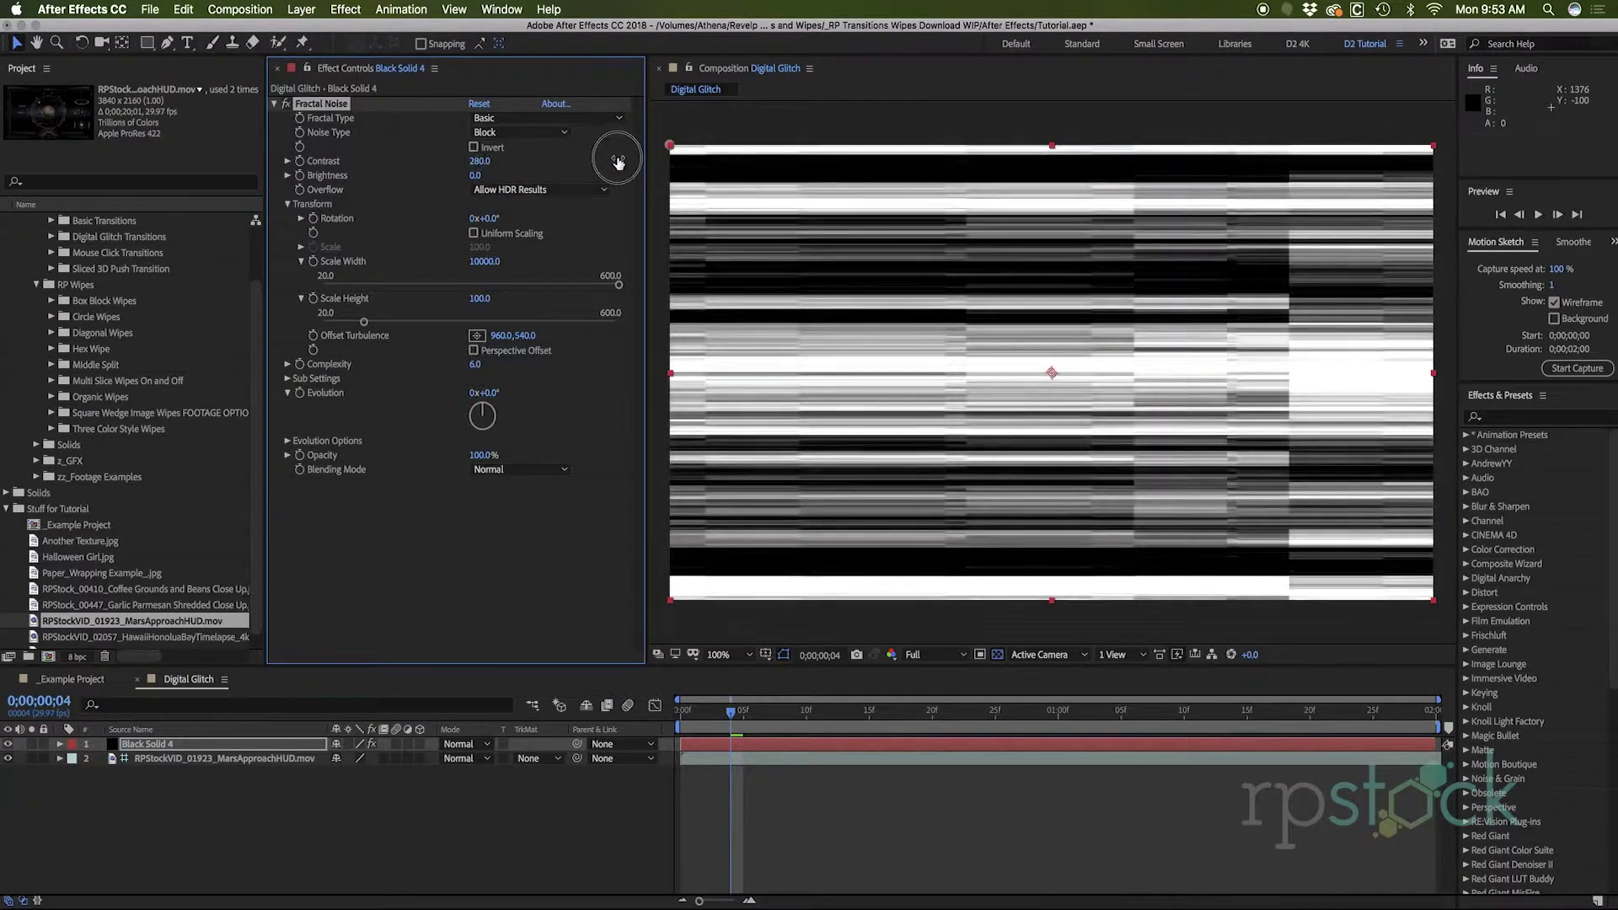
{"action": "mouse_move", "coordinate": [474, 179]}
{"action": "left_mouse_down"}
{"action": "mouse_move", "coordinate": [429, 185]}
{"action": "mouse_move", "coordinate": [457, 187]}
{"action": "left_mouse_up"}
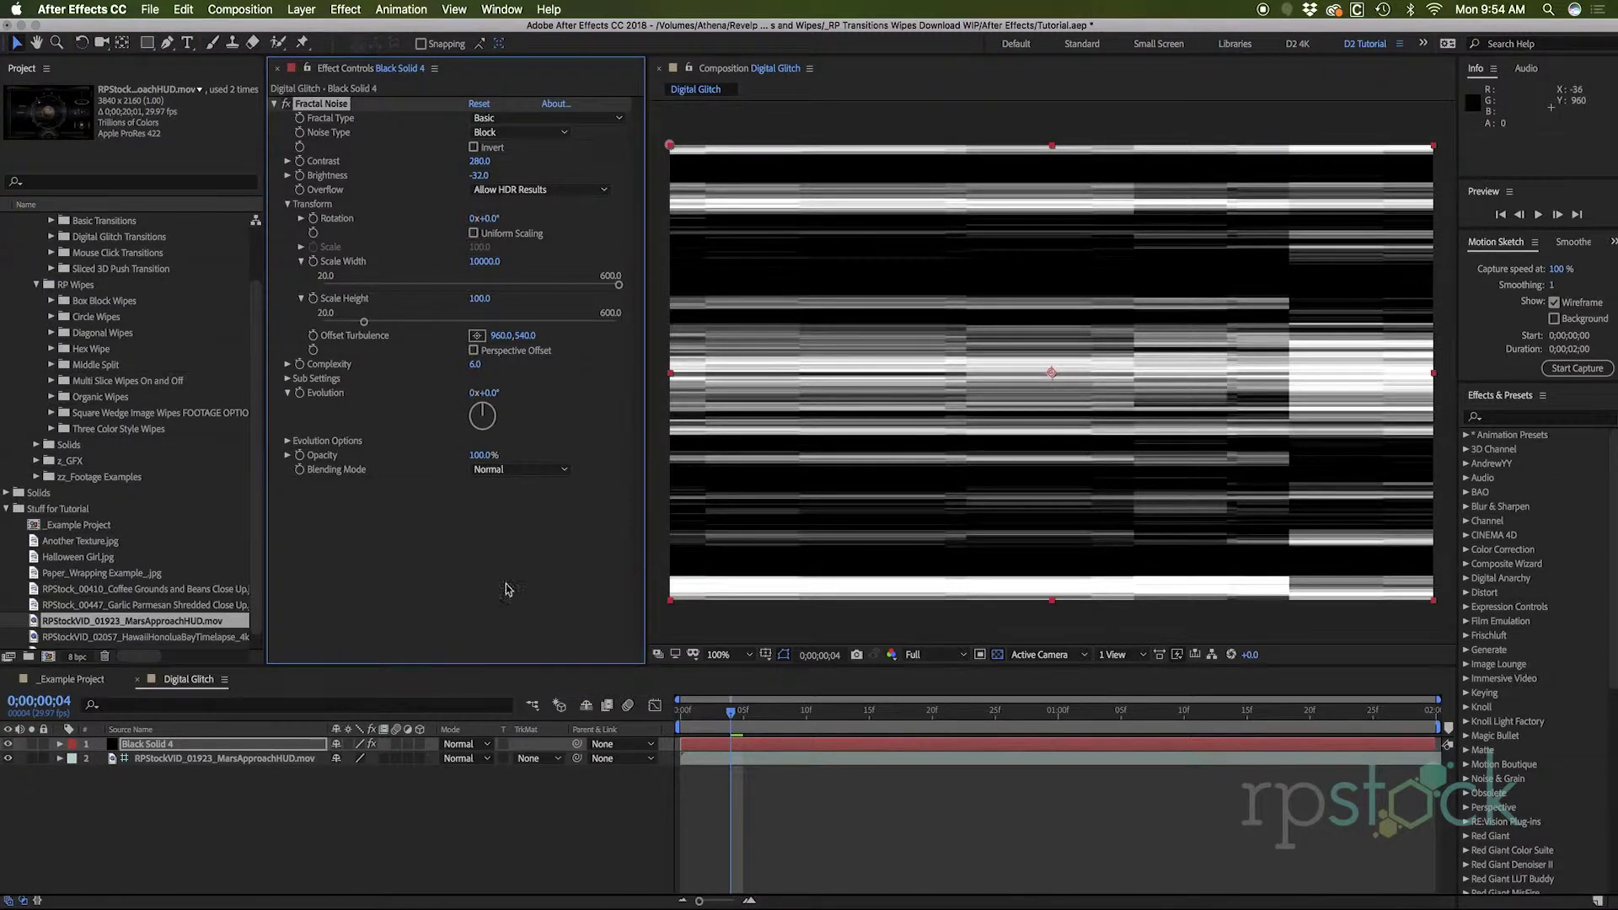
Apply the Tint effect to the black solid below Fractal Noise.
{"action": "right_click", "coordinate": [421, 550]}
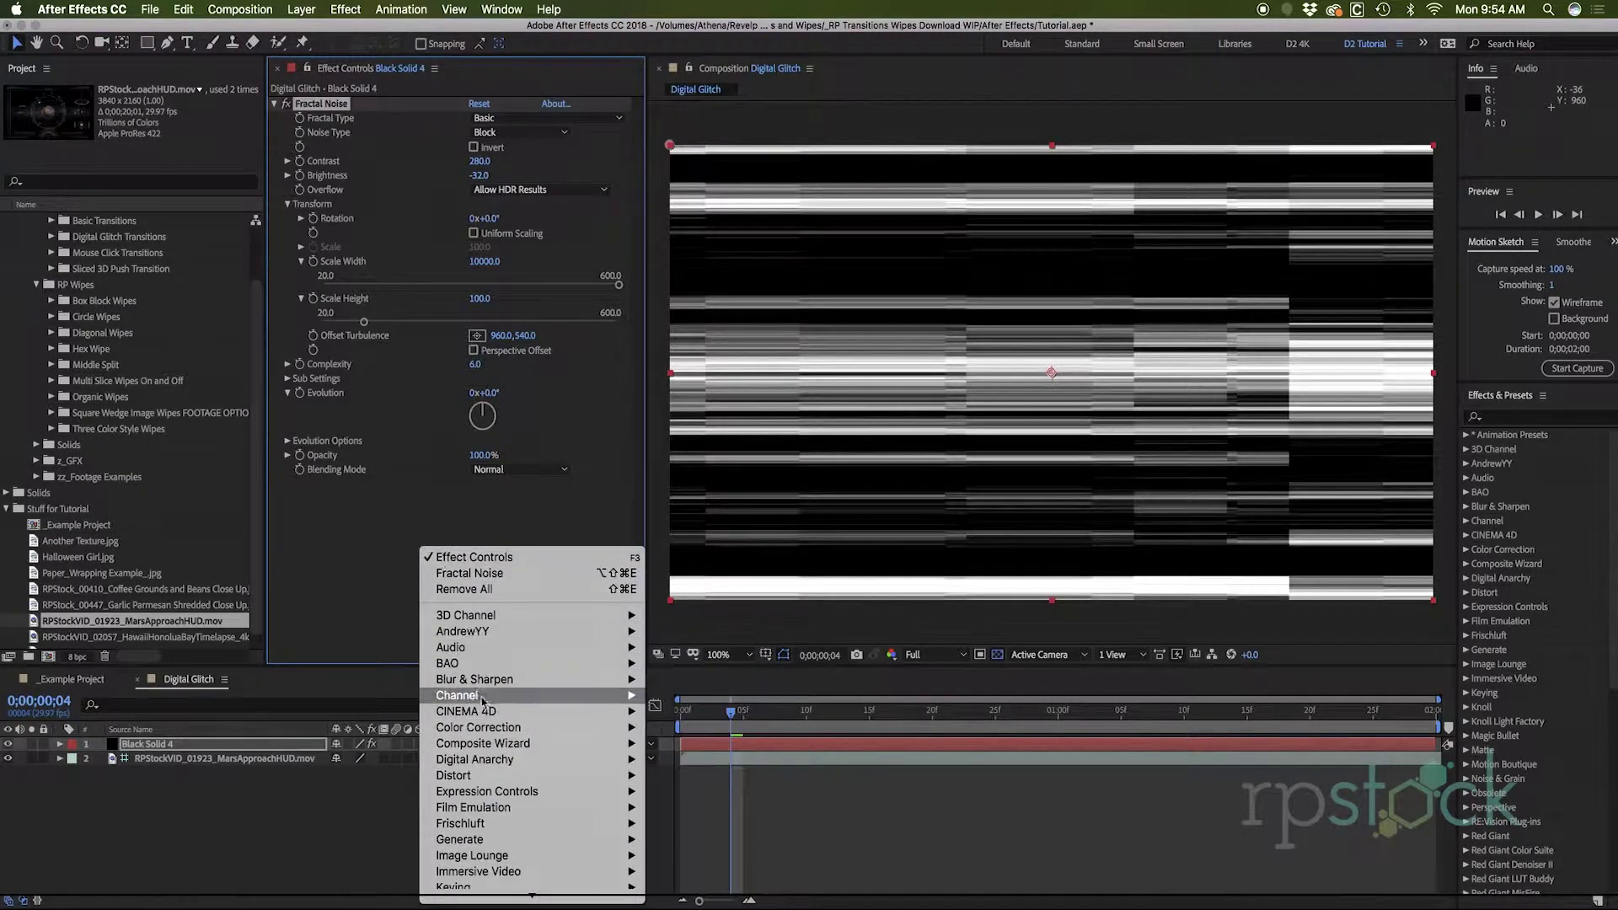
{"action": "mouse_move", "coordinate": [486, 730]}
{"action": "left_click", "coordinate": [674, 846]}
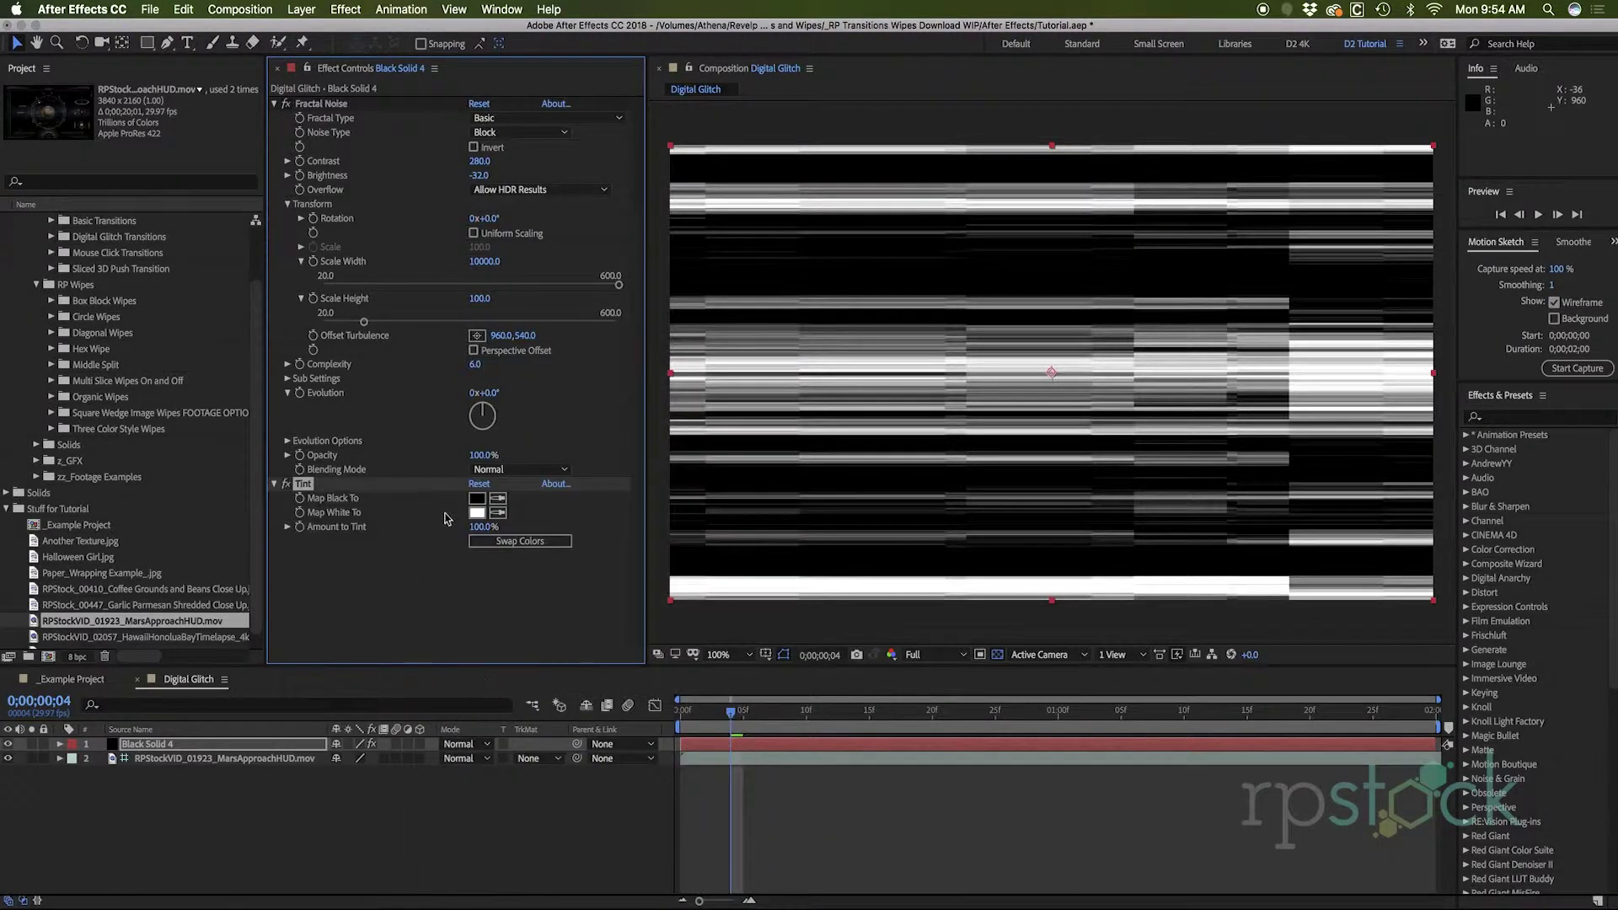
Set the Tint effect's Map Black To colour to mid grey, RGB 128, 128, 128, and preview the composition.
{"action": "left_click", "coordinate": [477, 499]}
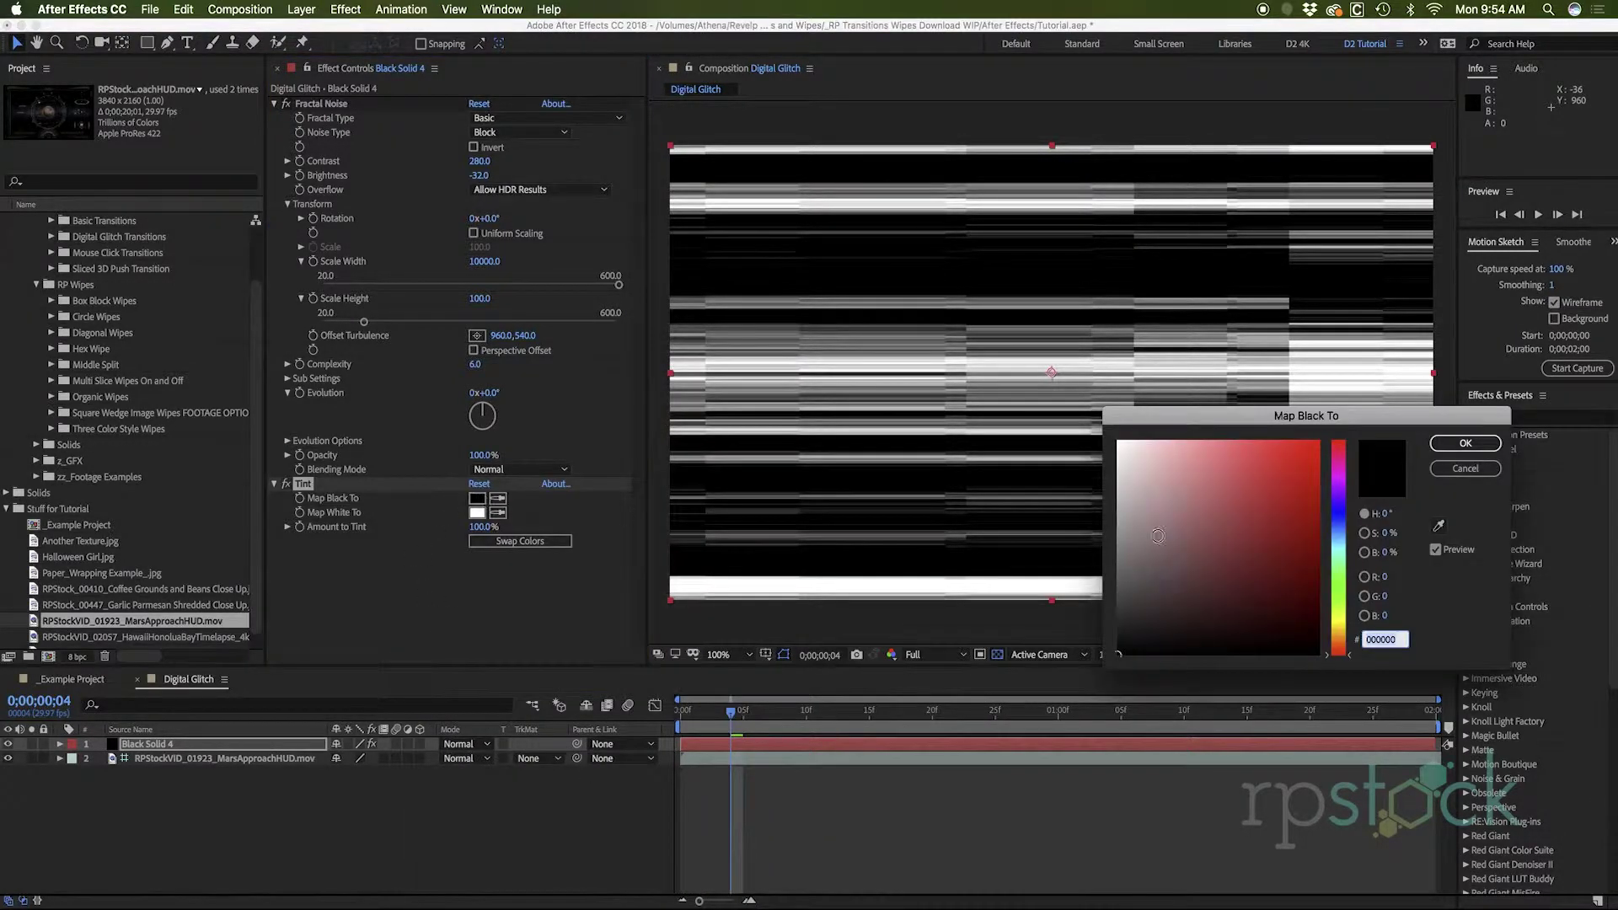
{"action": "left_click", "coordinate": [1386, 580]}
{"action": "type", "text": "1280"}
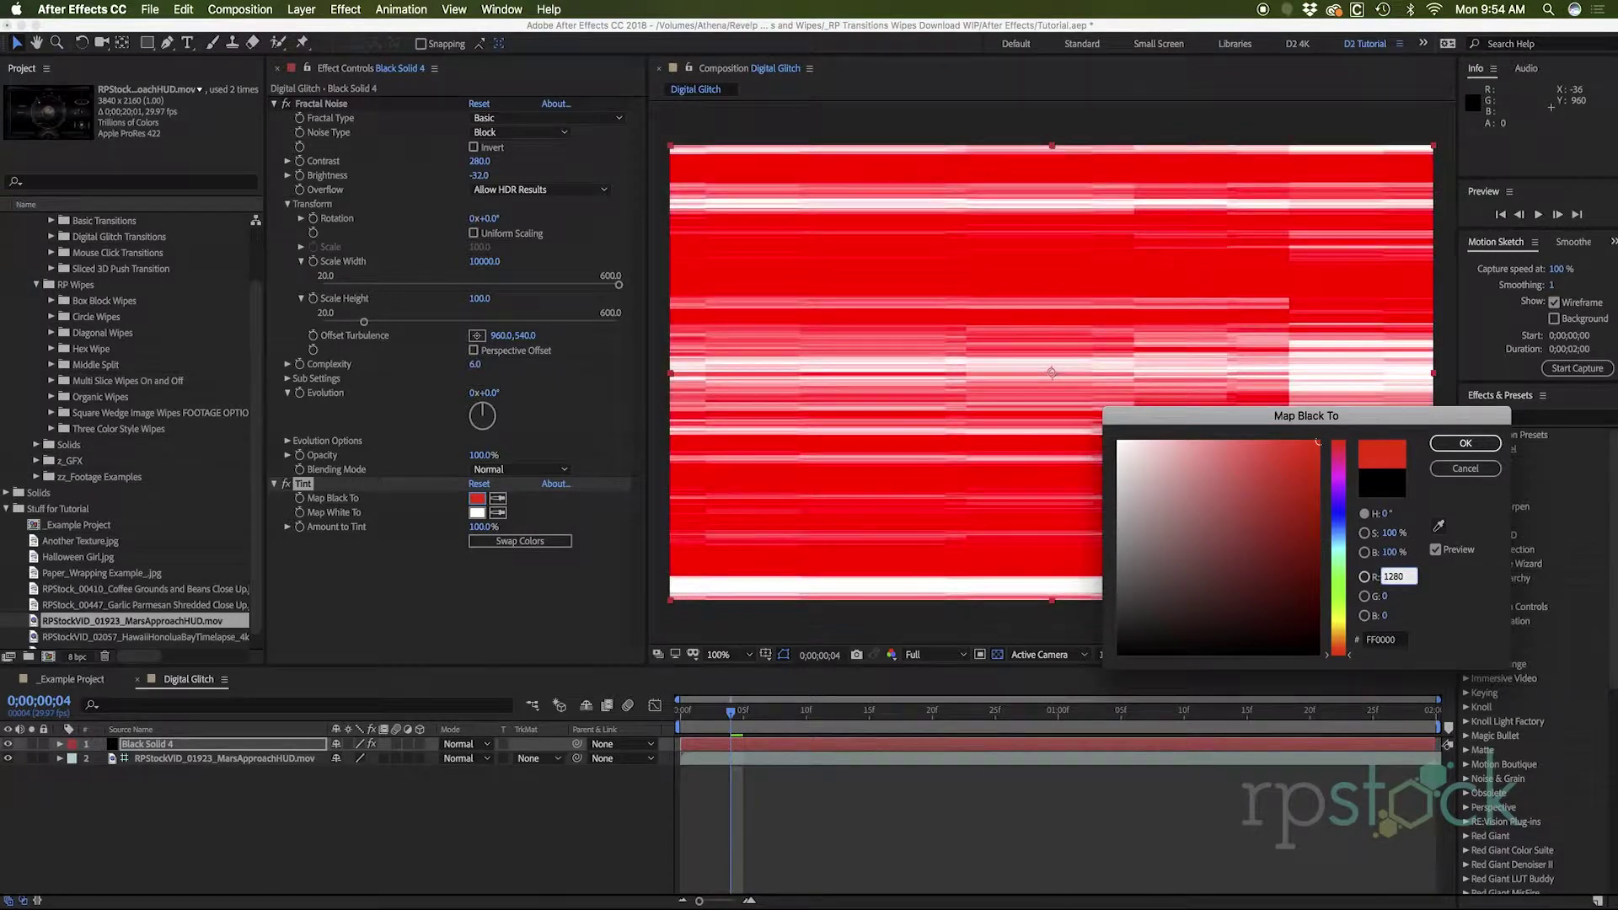
{"action": "key", "text": "Tab"}
{"action": "type", "text": "128"}
{"action": "key", "text": "Tab"}
{"action": "type", "text": "12"}
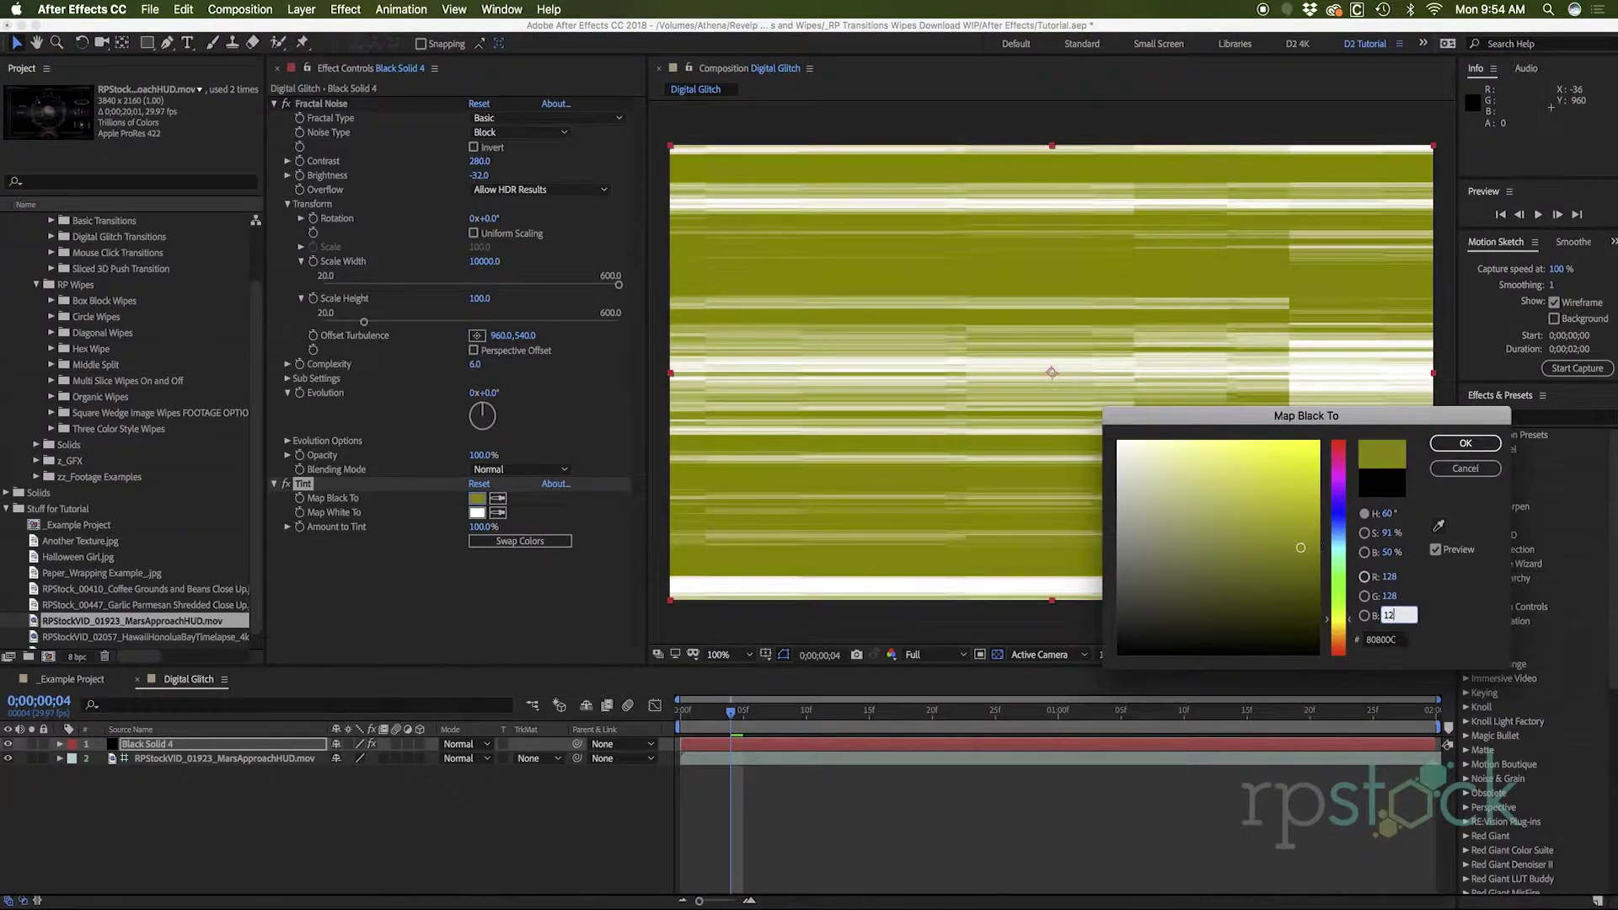
{"action": "type", "text": "8"}
{"action": "key", "text": "Return"}
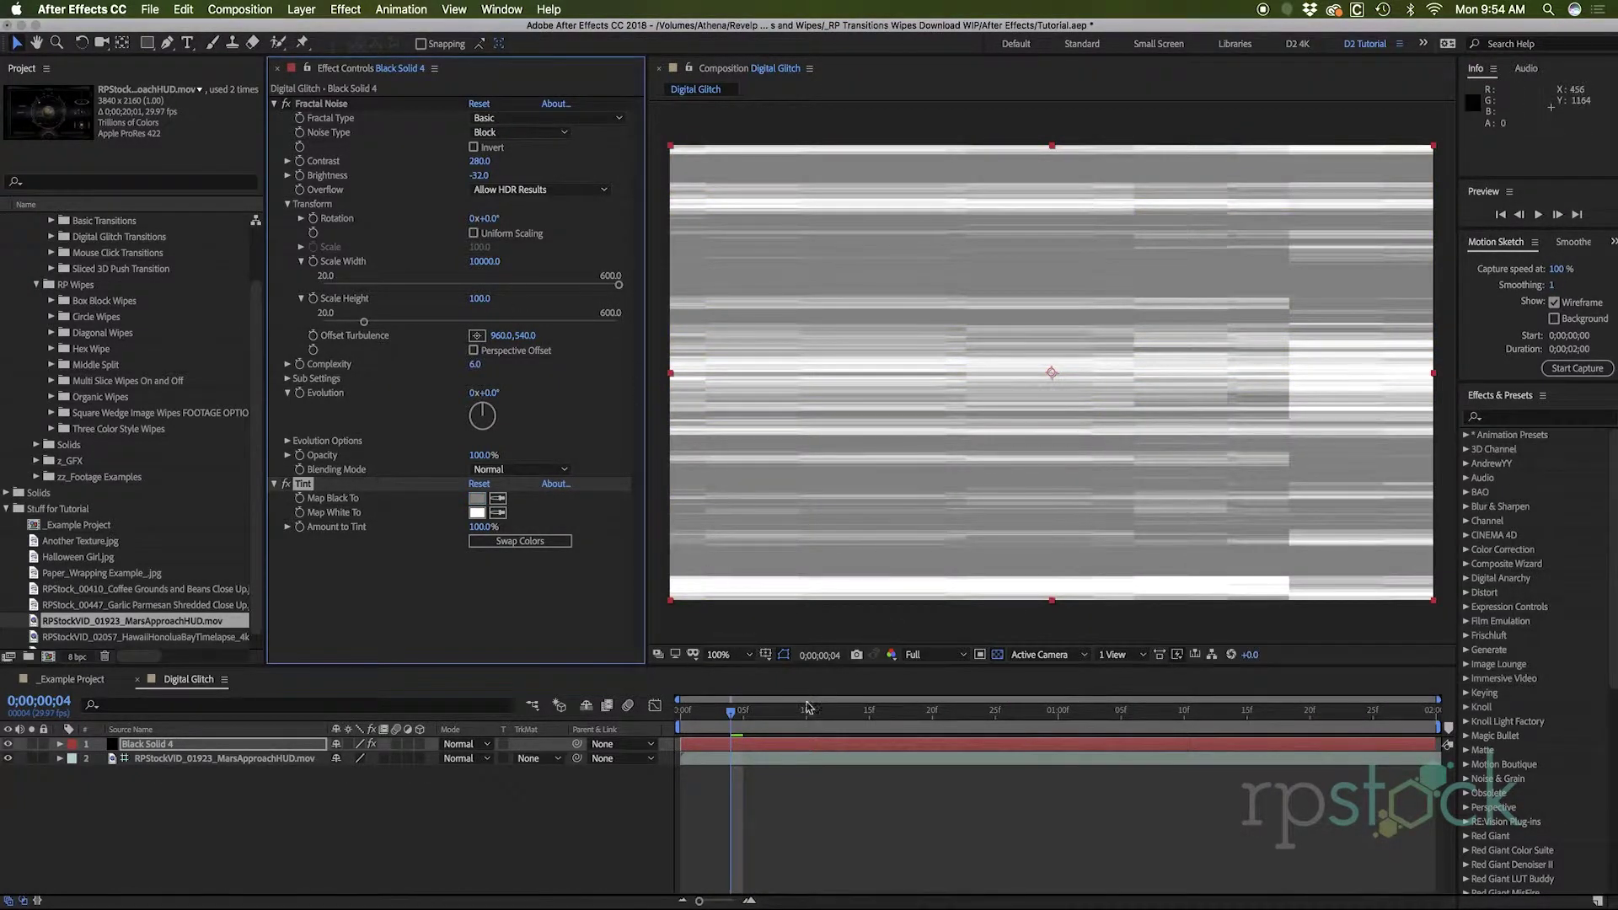
{"action": "key", "text": "space"}
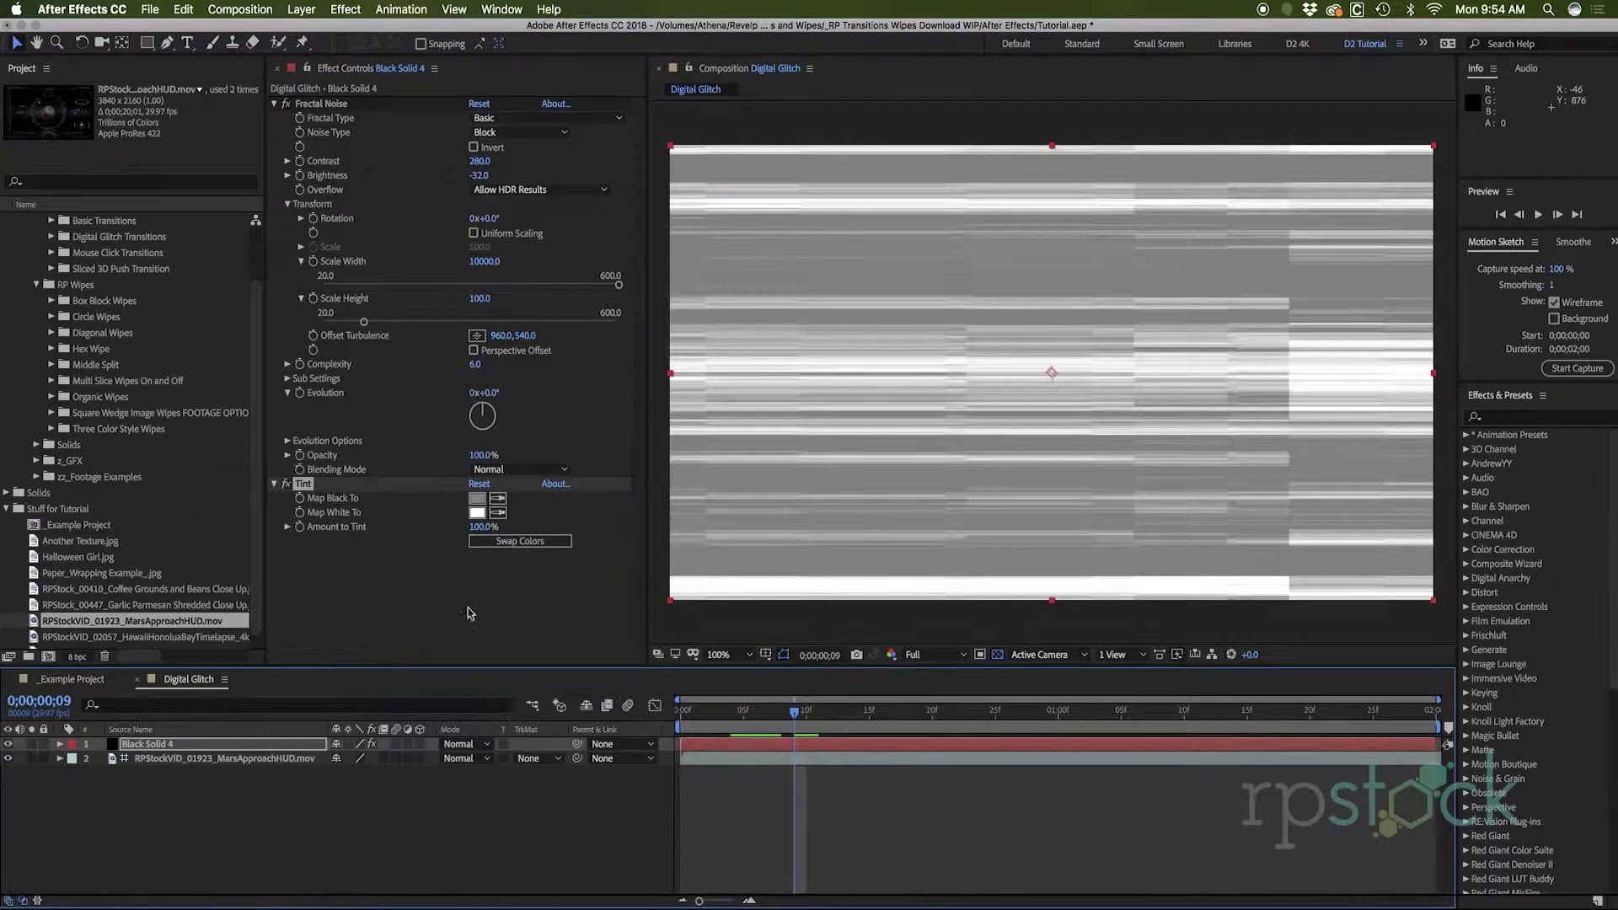
Animate the Fractal Noise Evolution with the expression time*200 and preview the motion.
{"action": "left_click", "coordinate": [380, 600]}
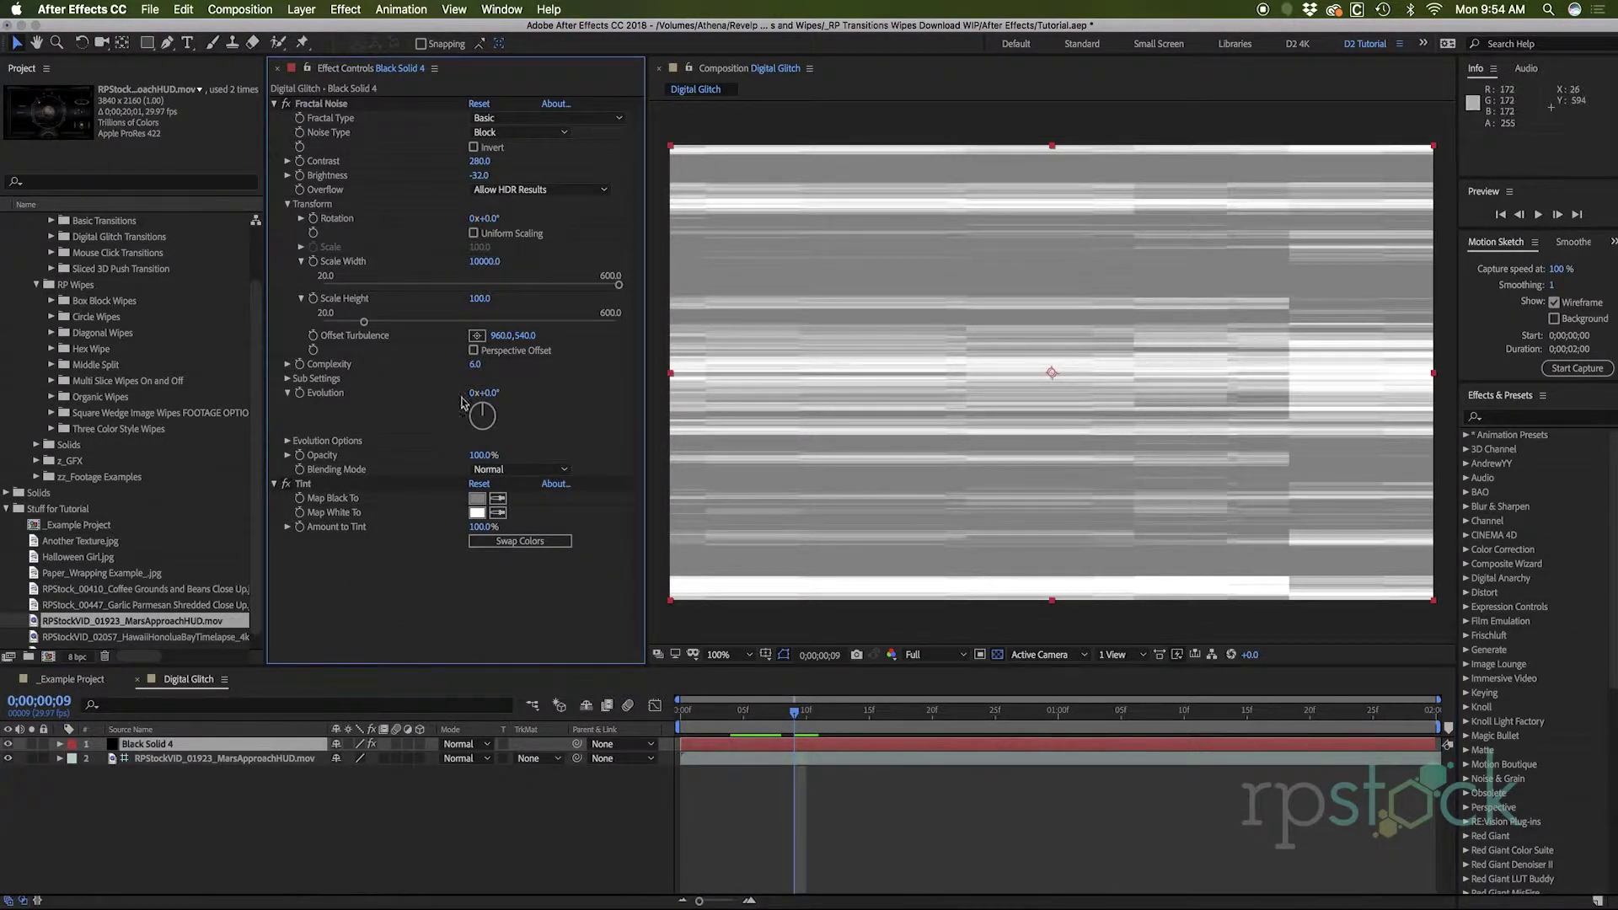
{"action": "left_click", "coordinate": [300, 393], "text": "alt"}
{"action": "type", "text": "time*200"}
{"action": "key", "text": "KP_Enter"}
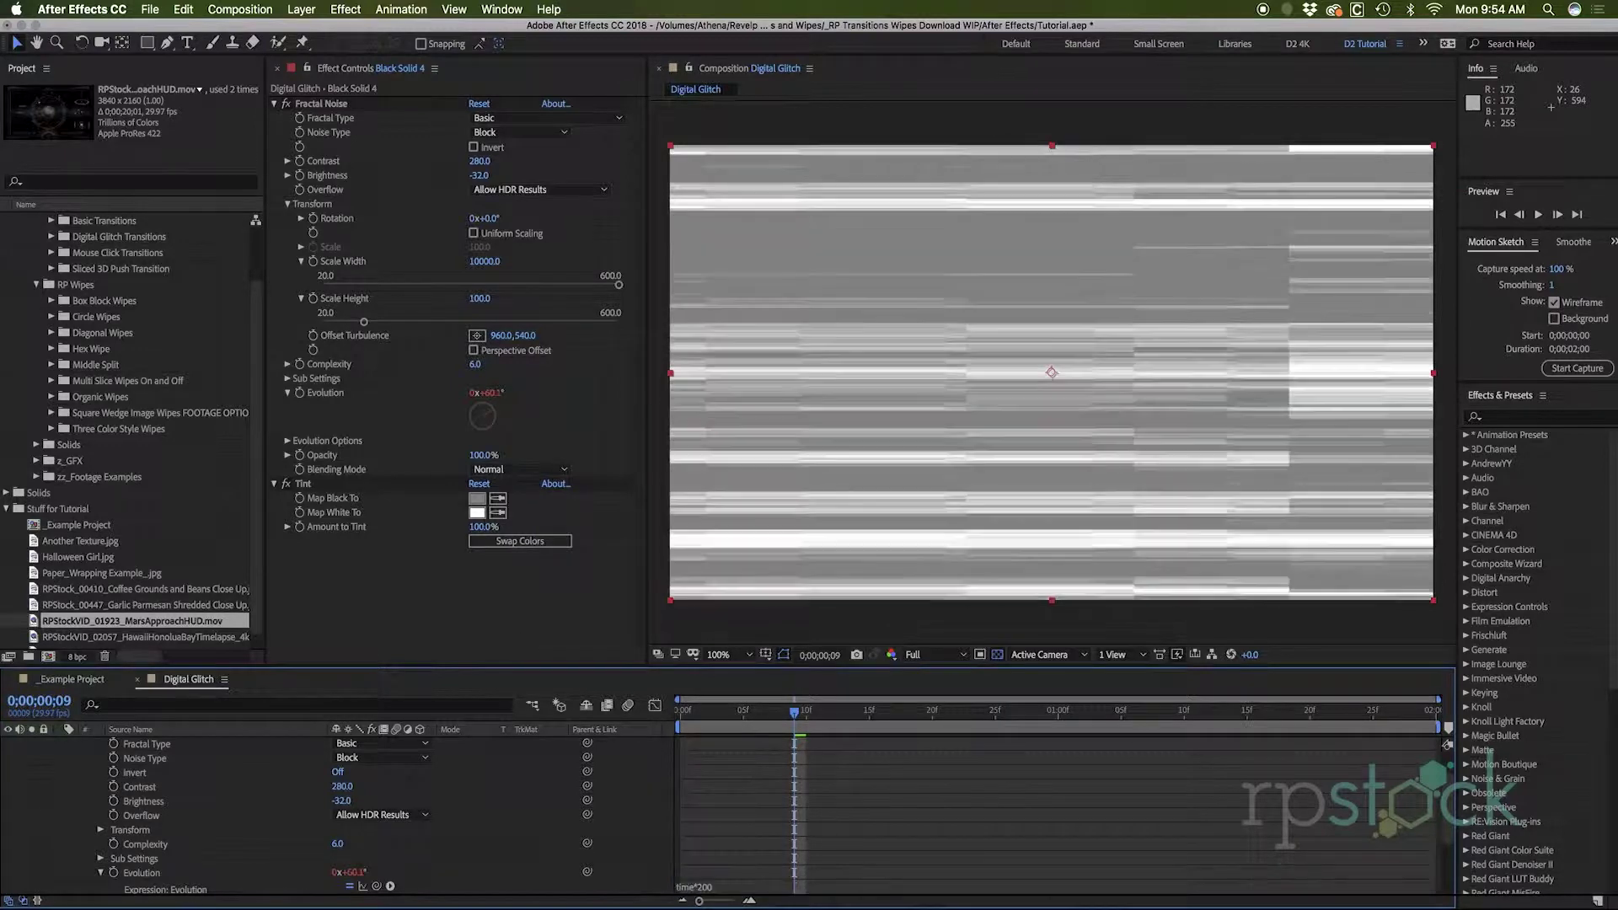
{"action": "key", "text": "space"}
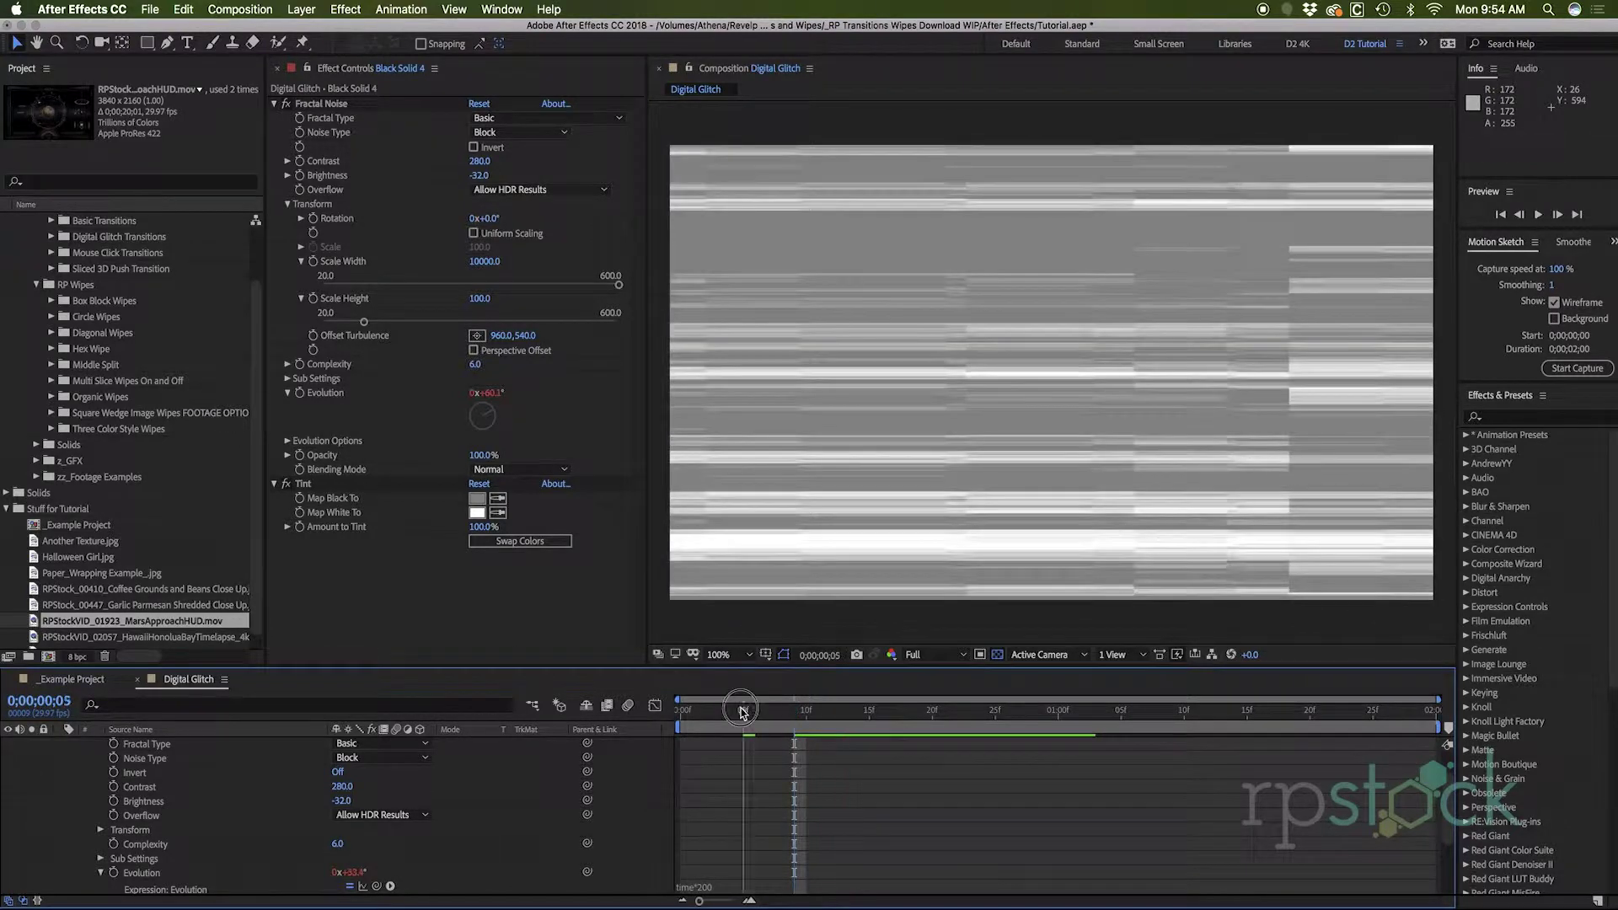
Change the Fractal Noise Evolution expression to time*500 and preview the faster motion.
{"action": "key", "text": "space"}
{"action": "left_click", "coordinate": [712, 886]}
{"action": "type", "text": "500"}
{"action": "key", "text": "KP_Enter"}
{"action": "key", "text": "space"}
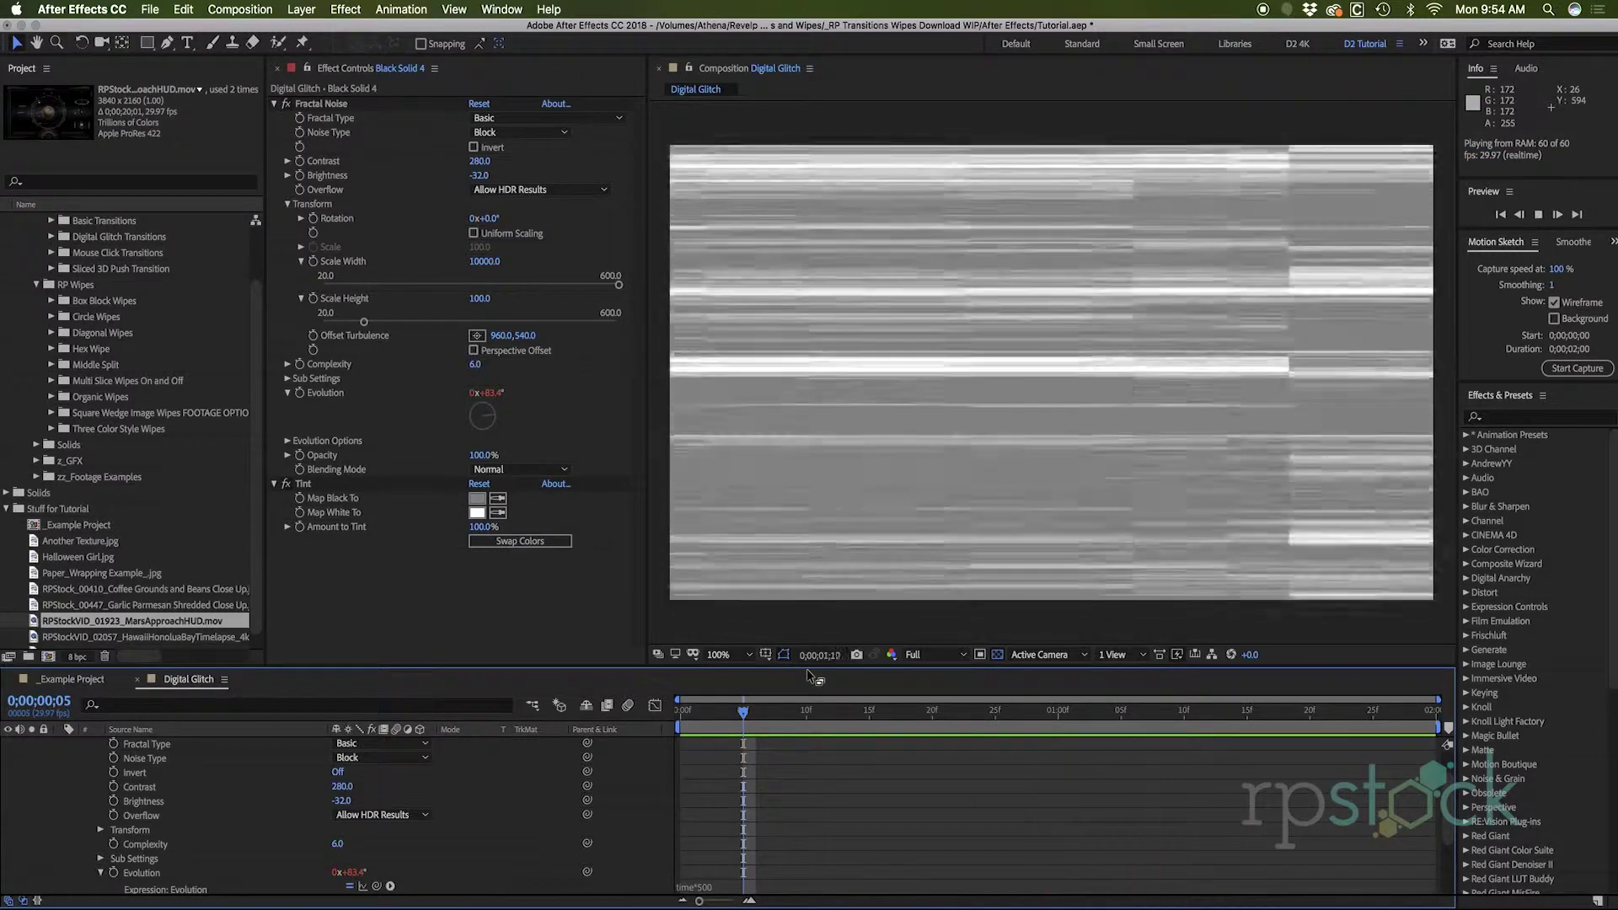
Rename the black solid layer in the Digital Glitch composition as Displace 1.
{"action": "scroll", "coordinate": [76, 759], "scroll_direction": "up", "scroll_amount": 2}
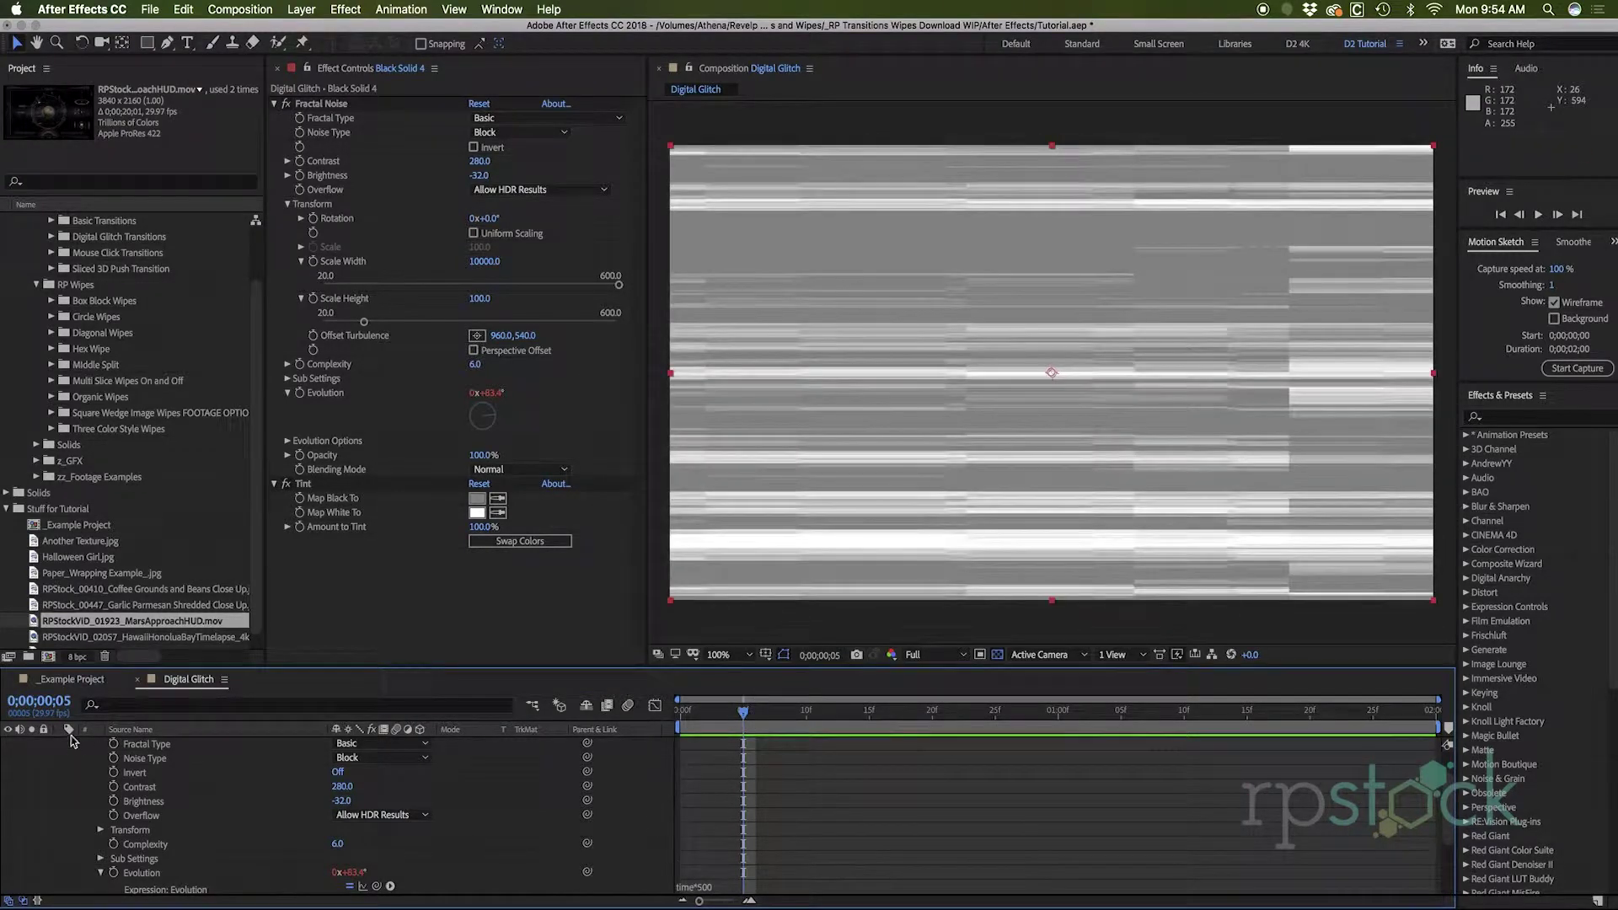
{"action": "left_click", "coordinate": [60, 748]}
{"action": "left_click", "coordinate": [60, 746]}
{"action": "key", "text": "Return"}
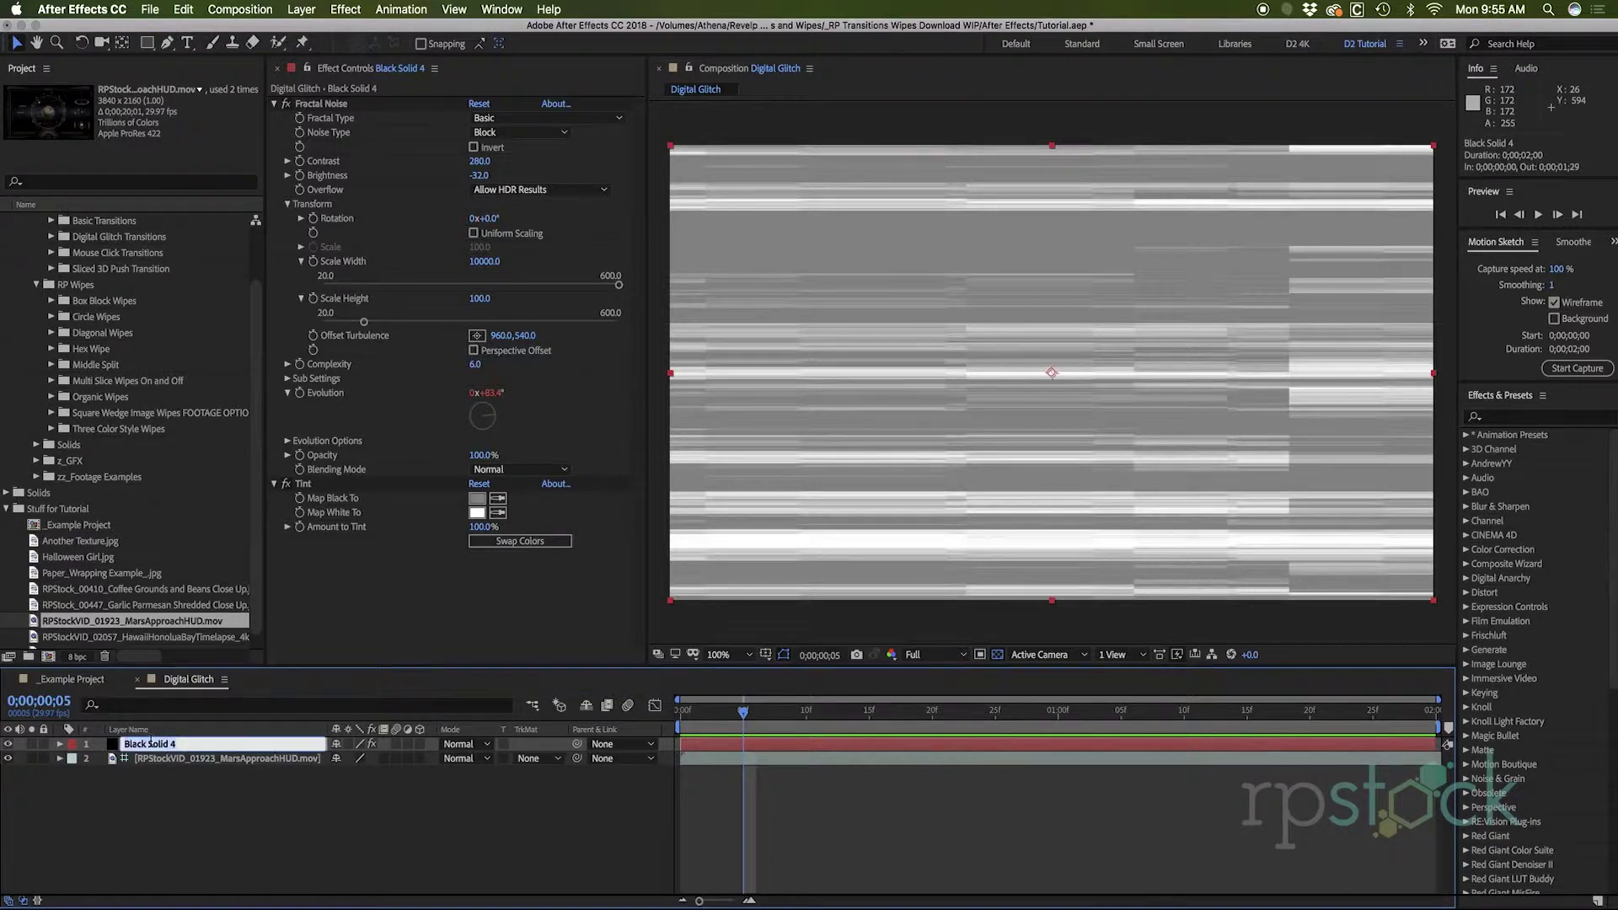
{"action": "type", "text": "Displace 1"}
{"action": "key", "text": "Return"}
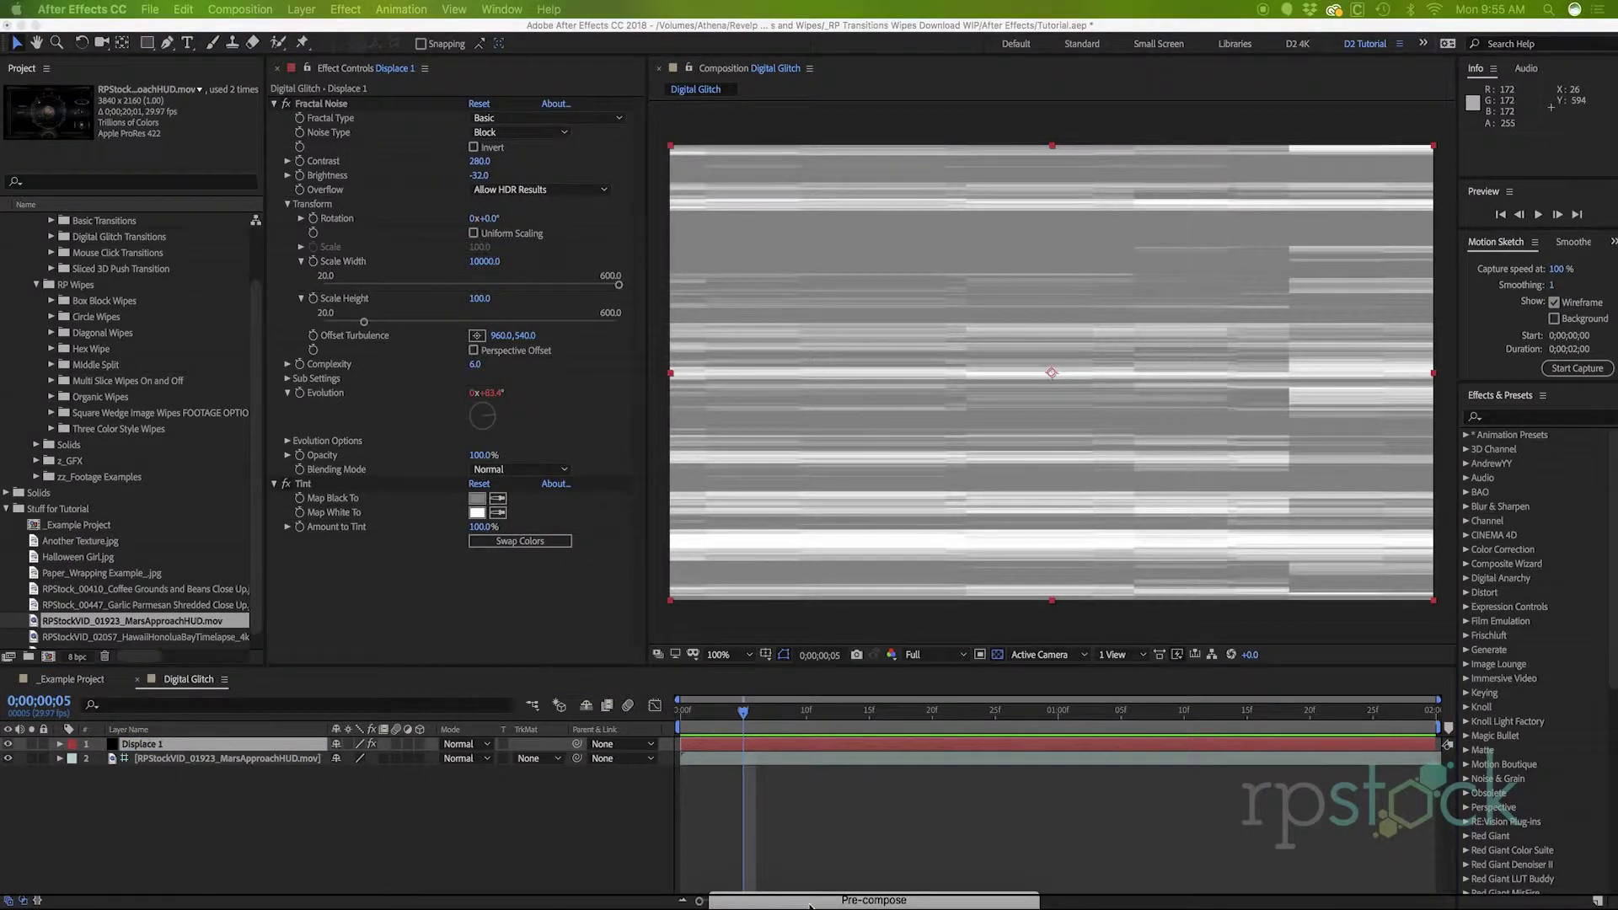
Pre-compose the Displace 1 layer, leaving all attributes in Digital Glitch, and hide the resulting layer.
{"action": "left_click", "coordinate": [809, 902]}
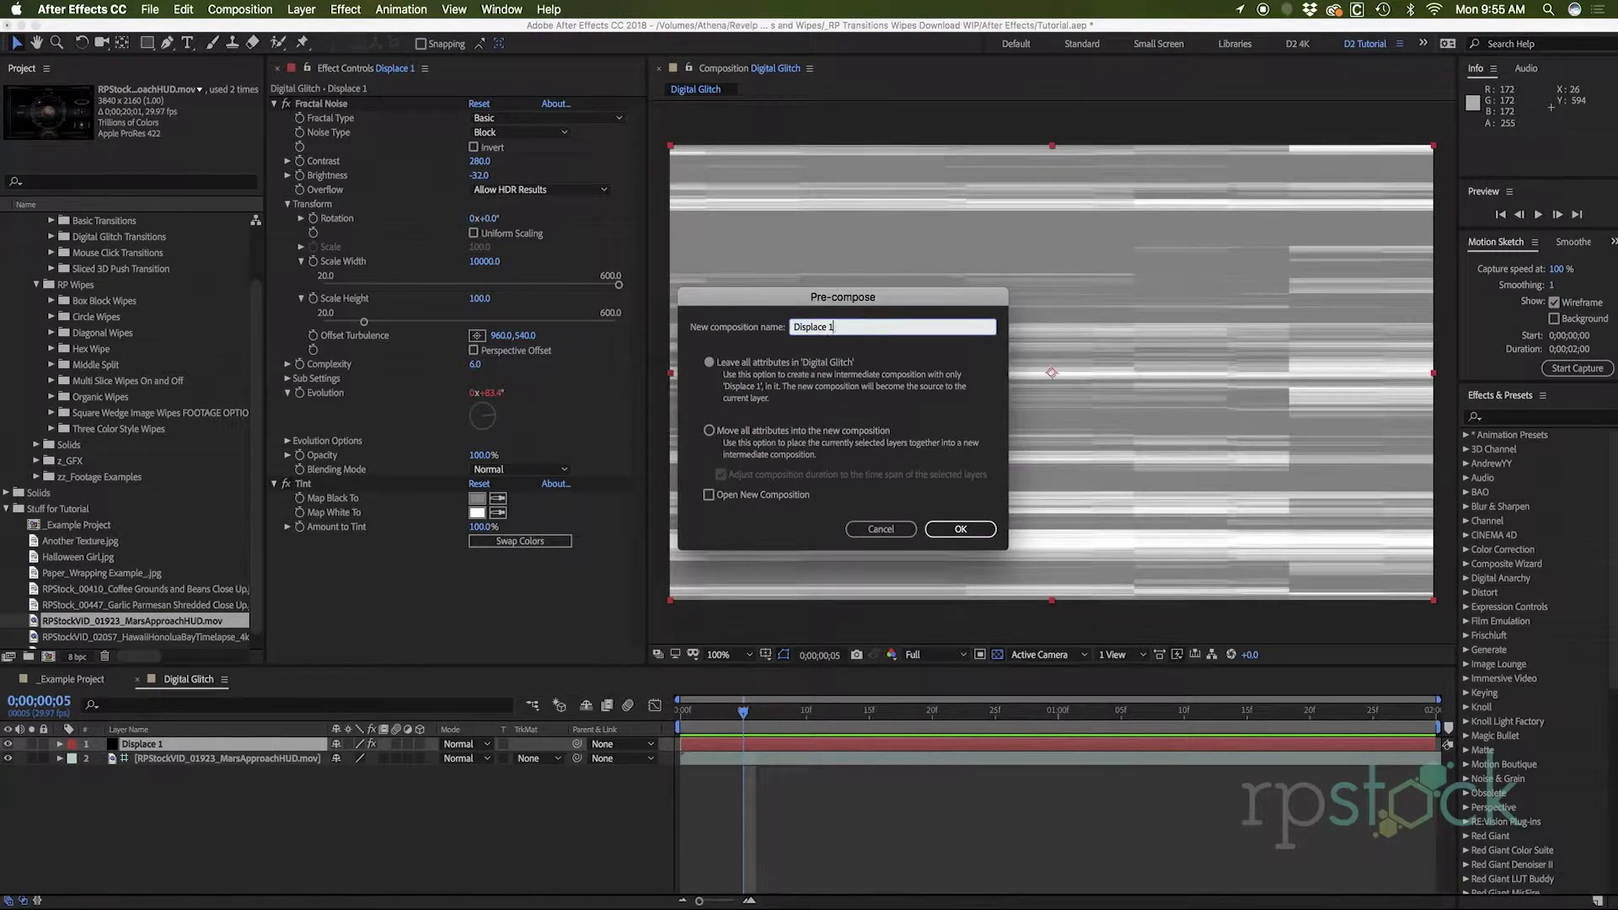
{"action": "key", "text": "Return"}
{"action": "left_click", "coordinate": [172, 824]}
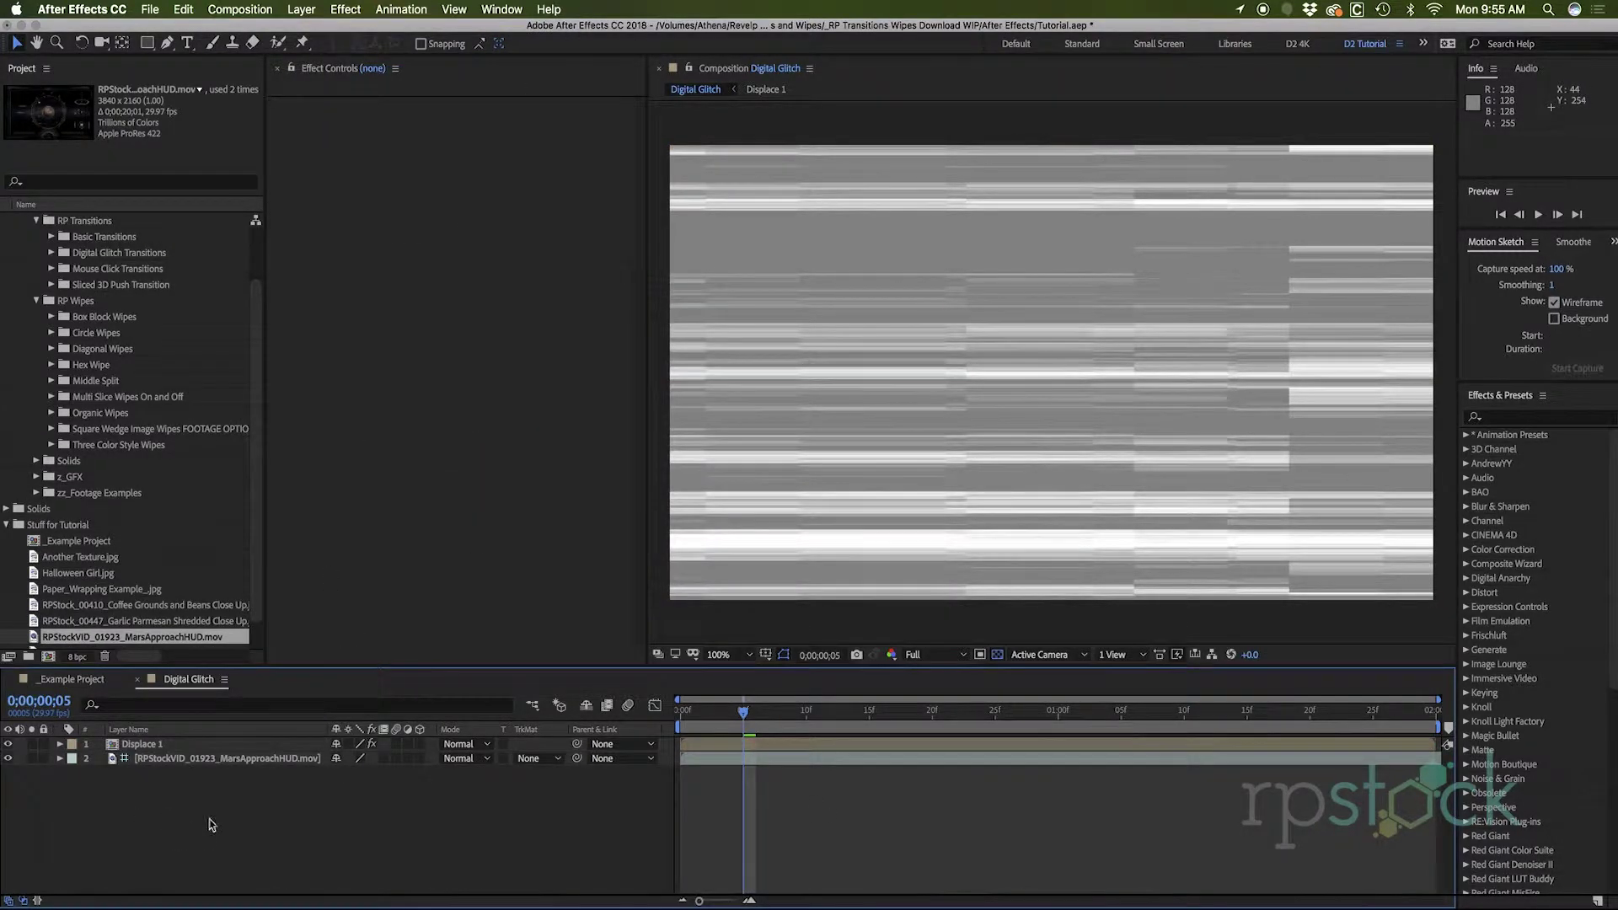
{"action": "left_click", "coordinate": [758, 745]}
{"action": "left_click", "coordinate": [7, 743]}
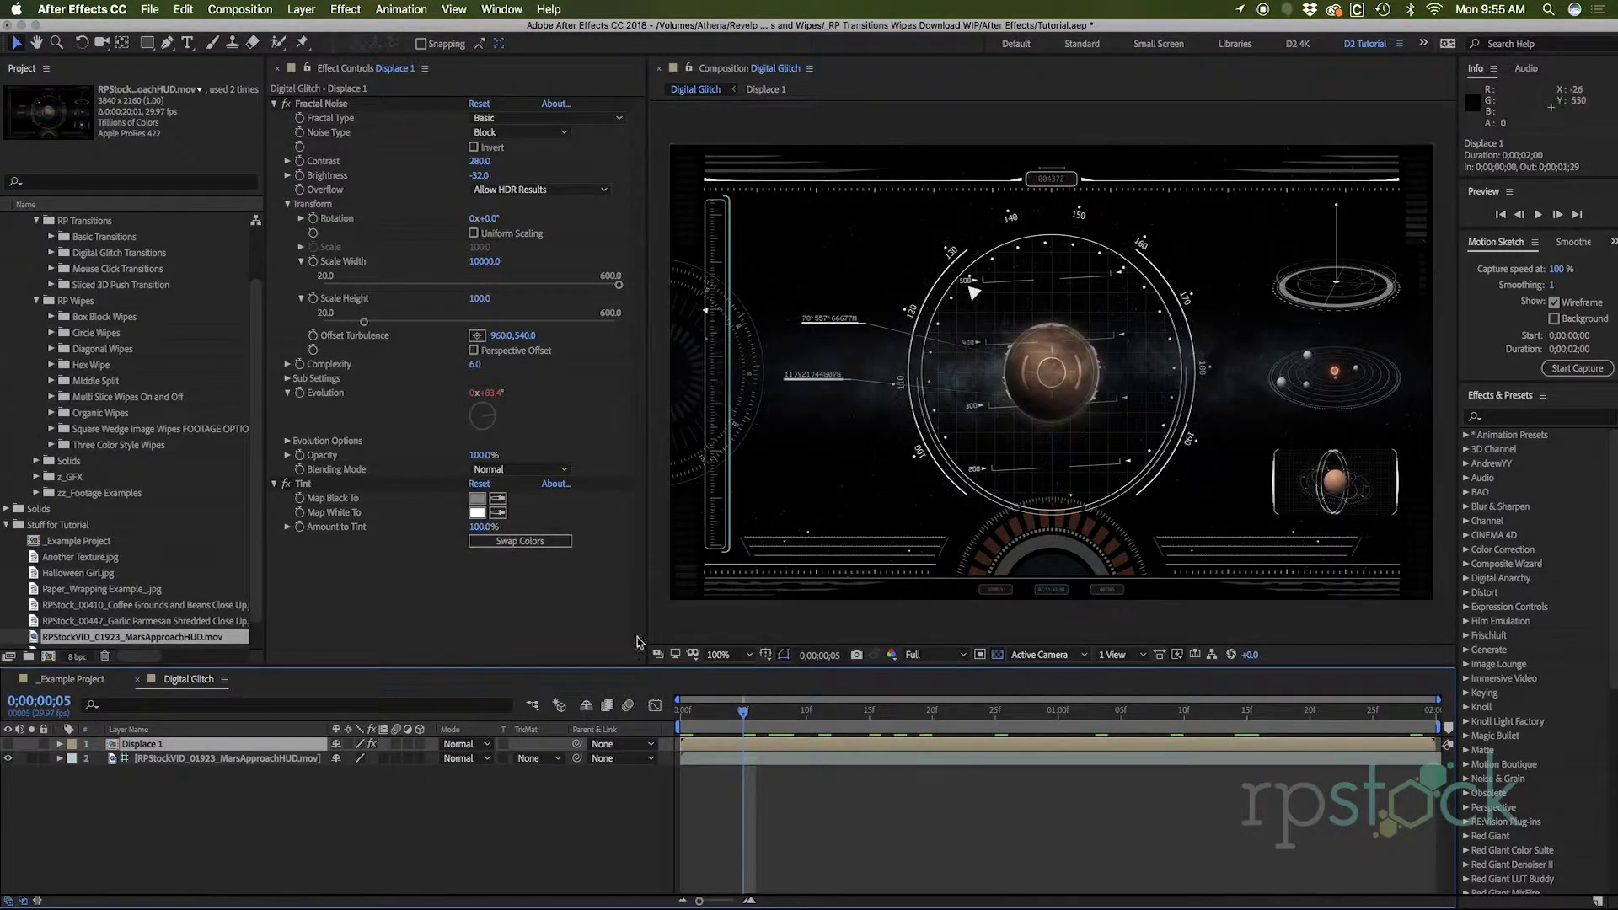
Add a new adjustment layer above the other layers and apply the Displacement Map effect to it.
{"action": "left_click", "coordinate": [413, 830]}
{"action": "left_click", "coordinate": [250, 10]}
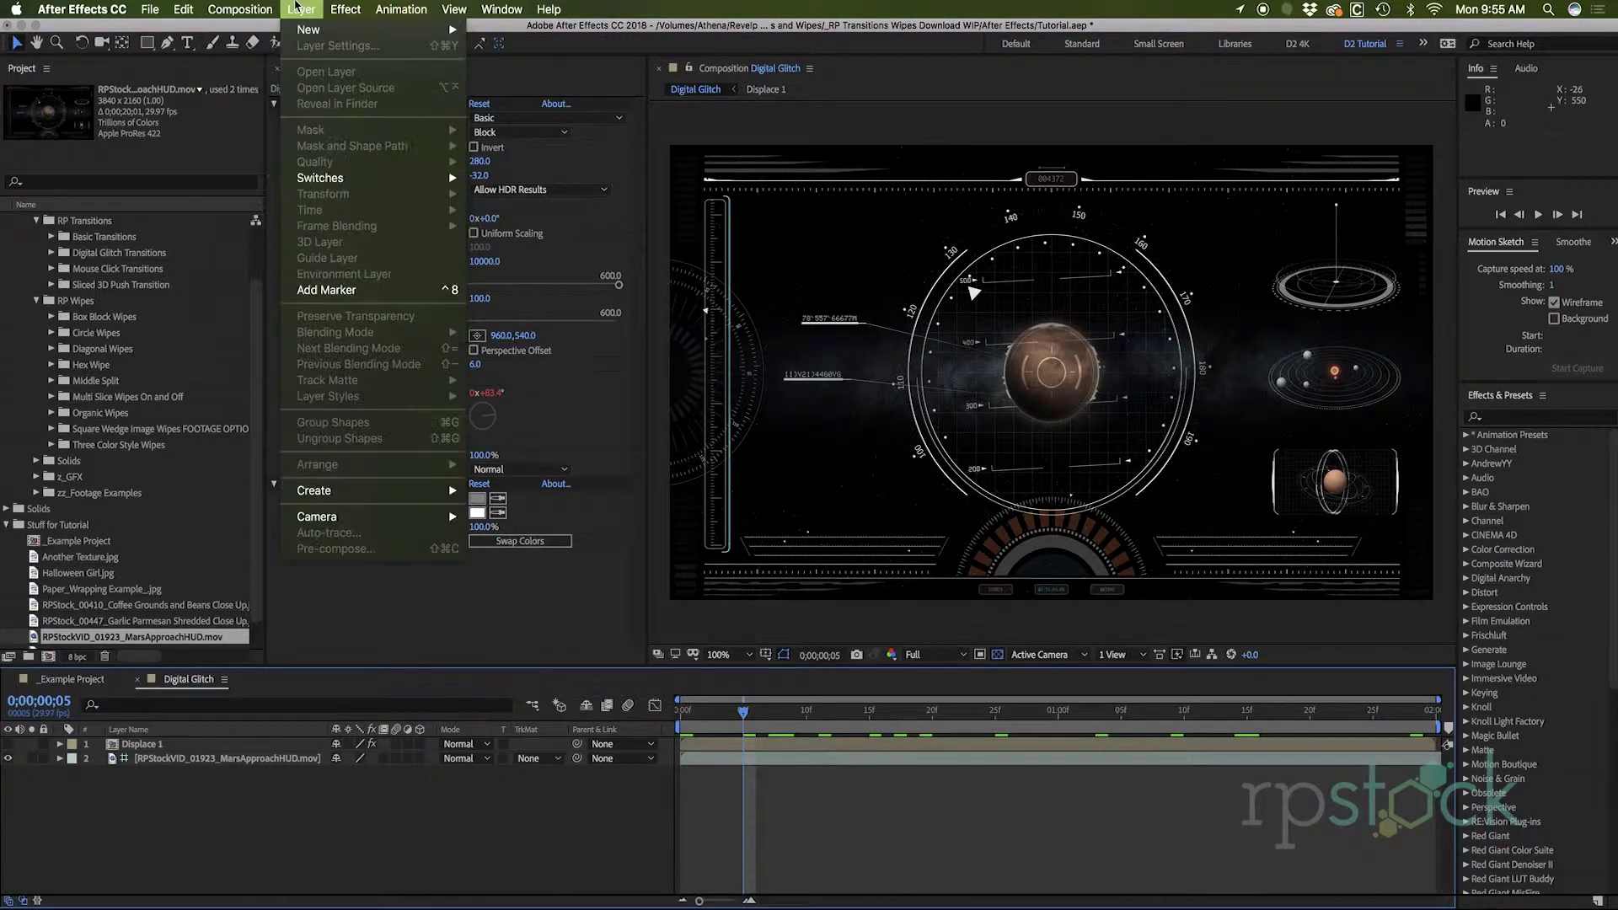
{"action": "mouse_move", "coordinate": [371, 30]}
{"action": "left_click", "coordinate": [579, 130]}
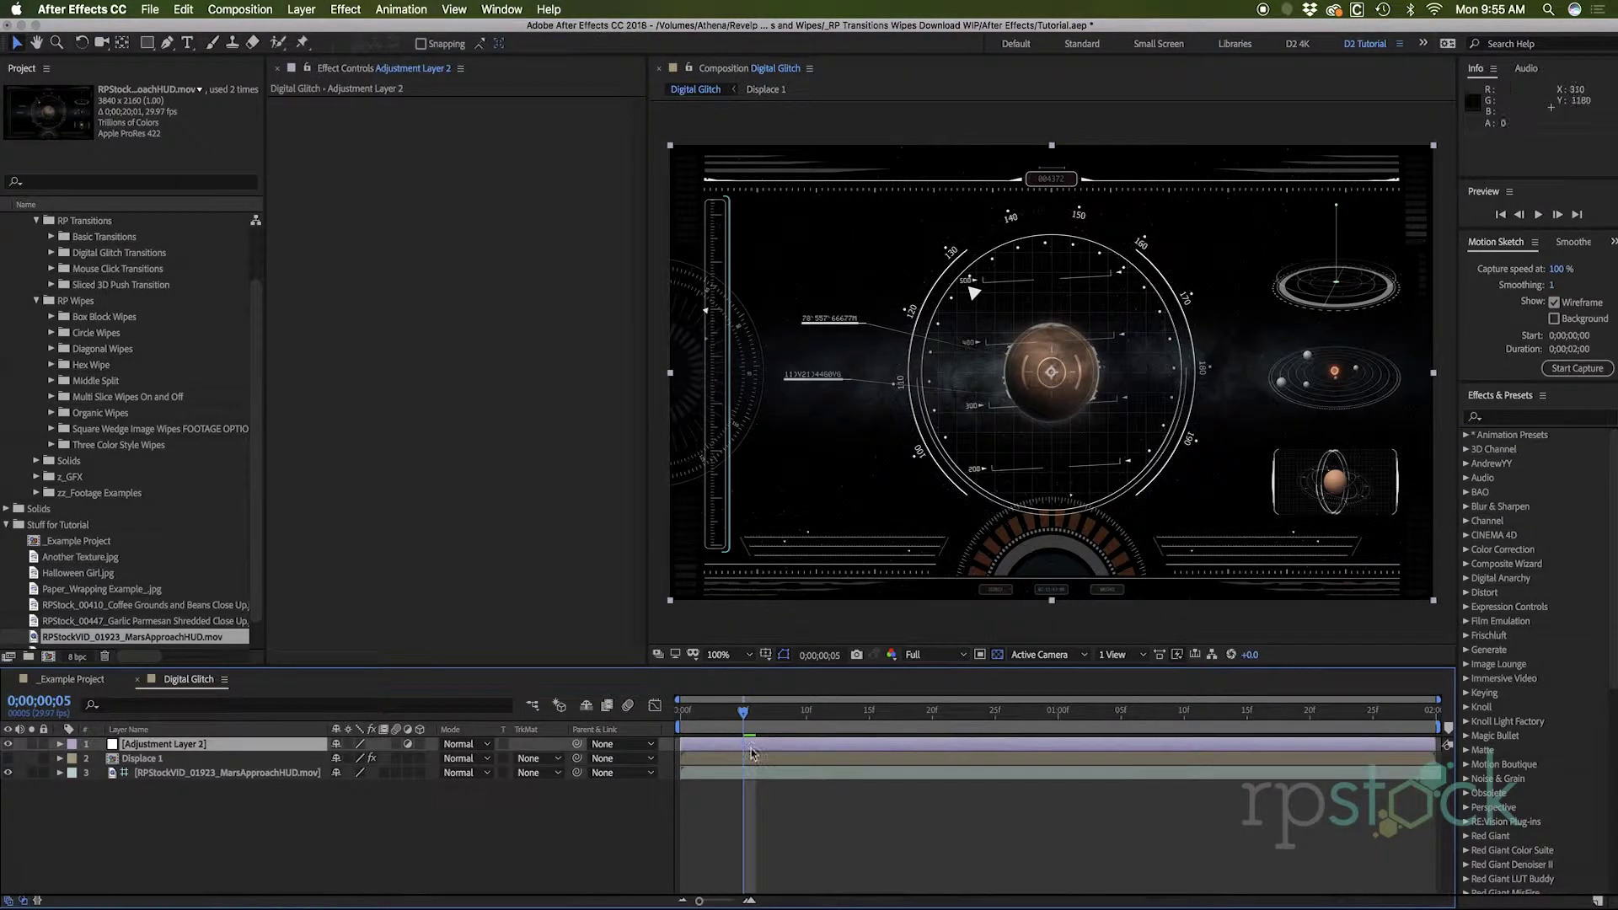
{"action": "right_click", "coordinate": [437, 219]}
{"action": "mouse_move", "coordinate": [497, 445]}
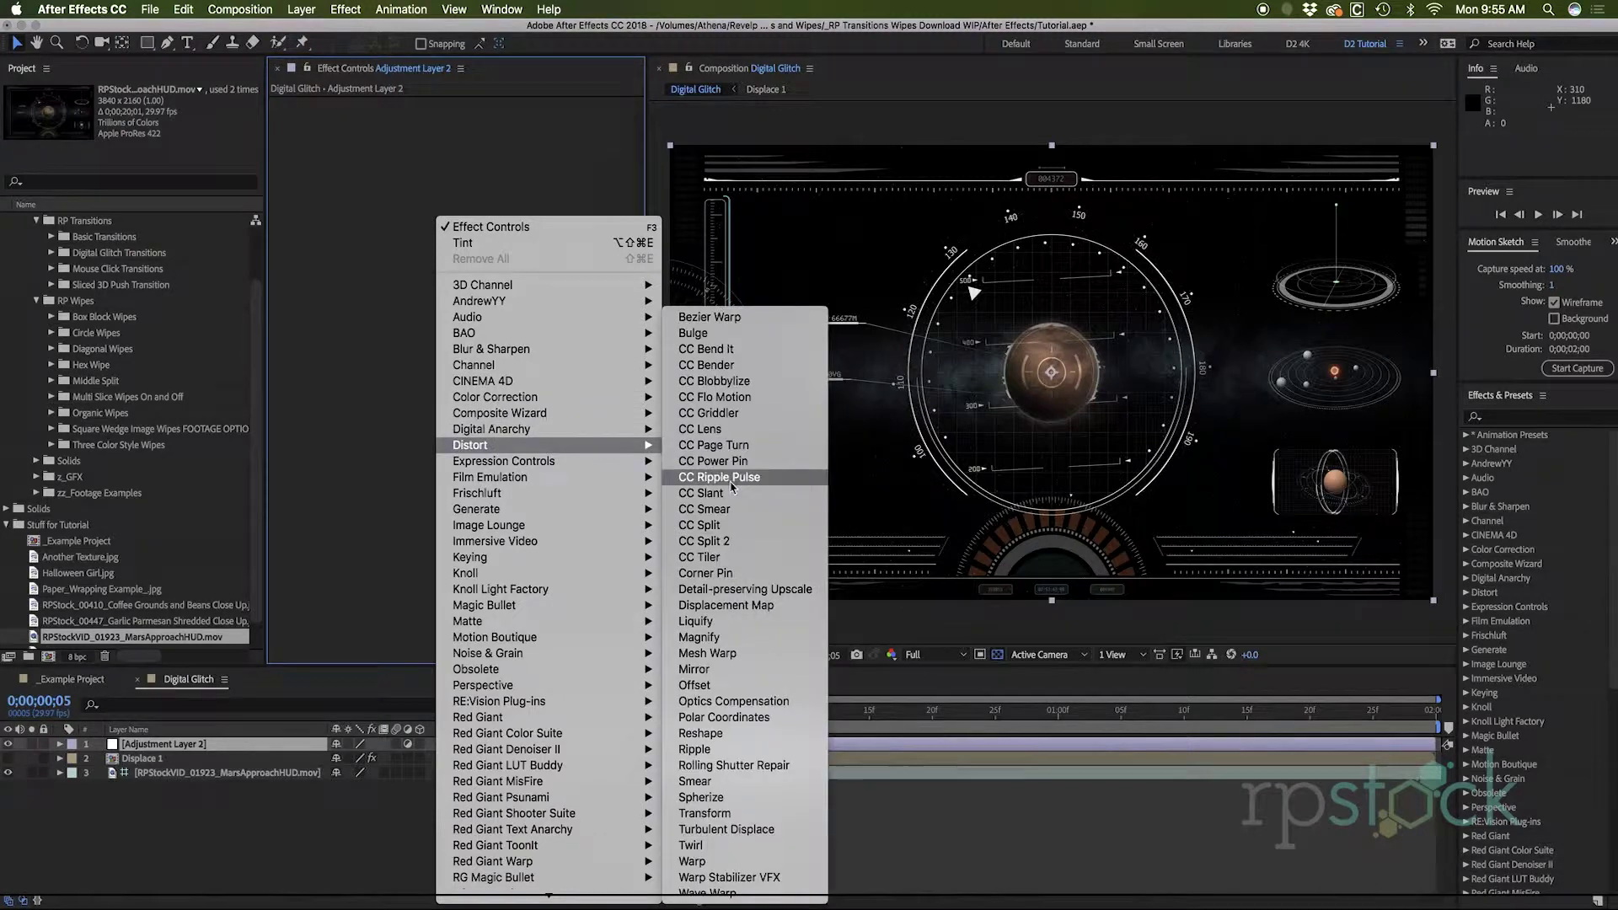
{"action": "left_click", "coordinate": [726, 605]}
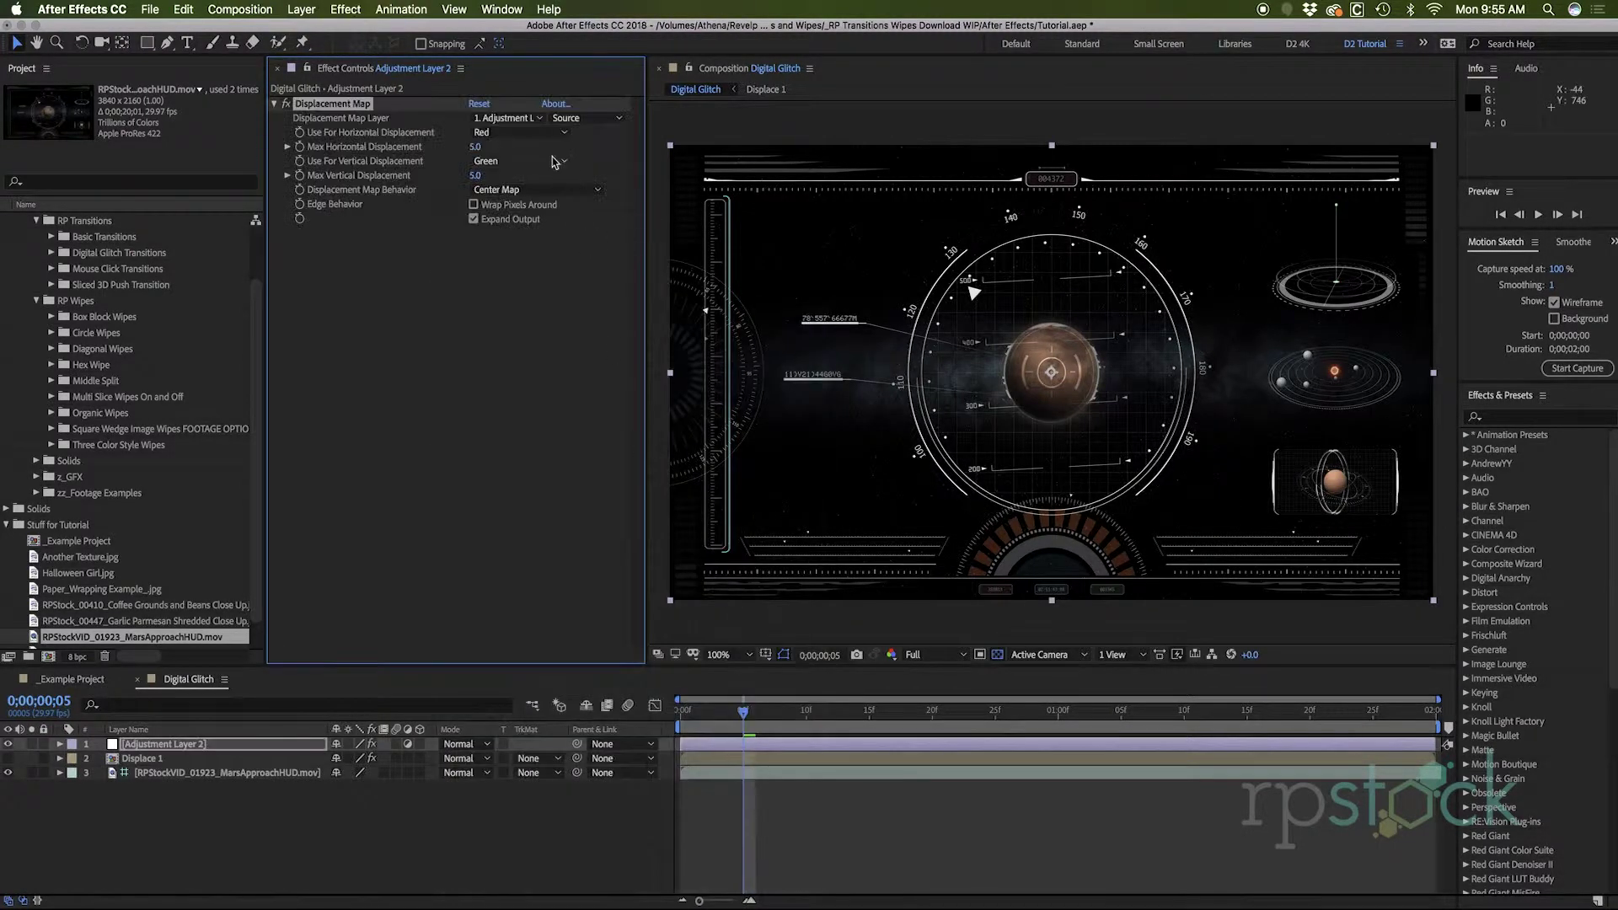
Set the Displacement Map layer to Displace 1 and use Luminance for both horizontal and vertical displacement.
{"action": "left_click", "coordinate": [523, 118]}
{"action": "left_click", "coordinate": [518, 177]}
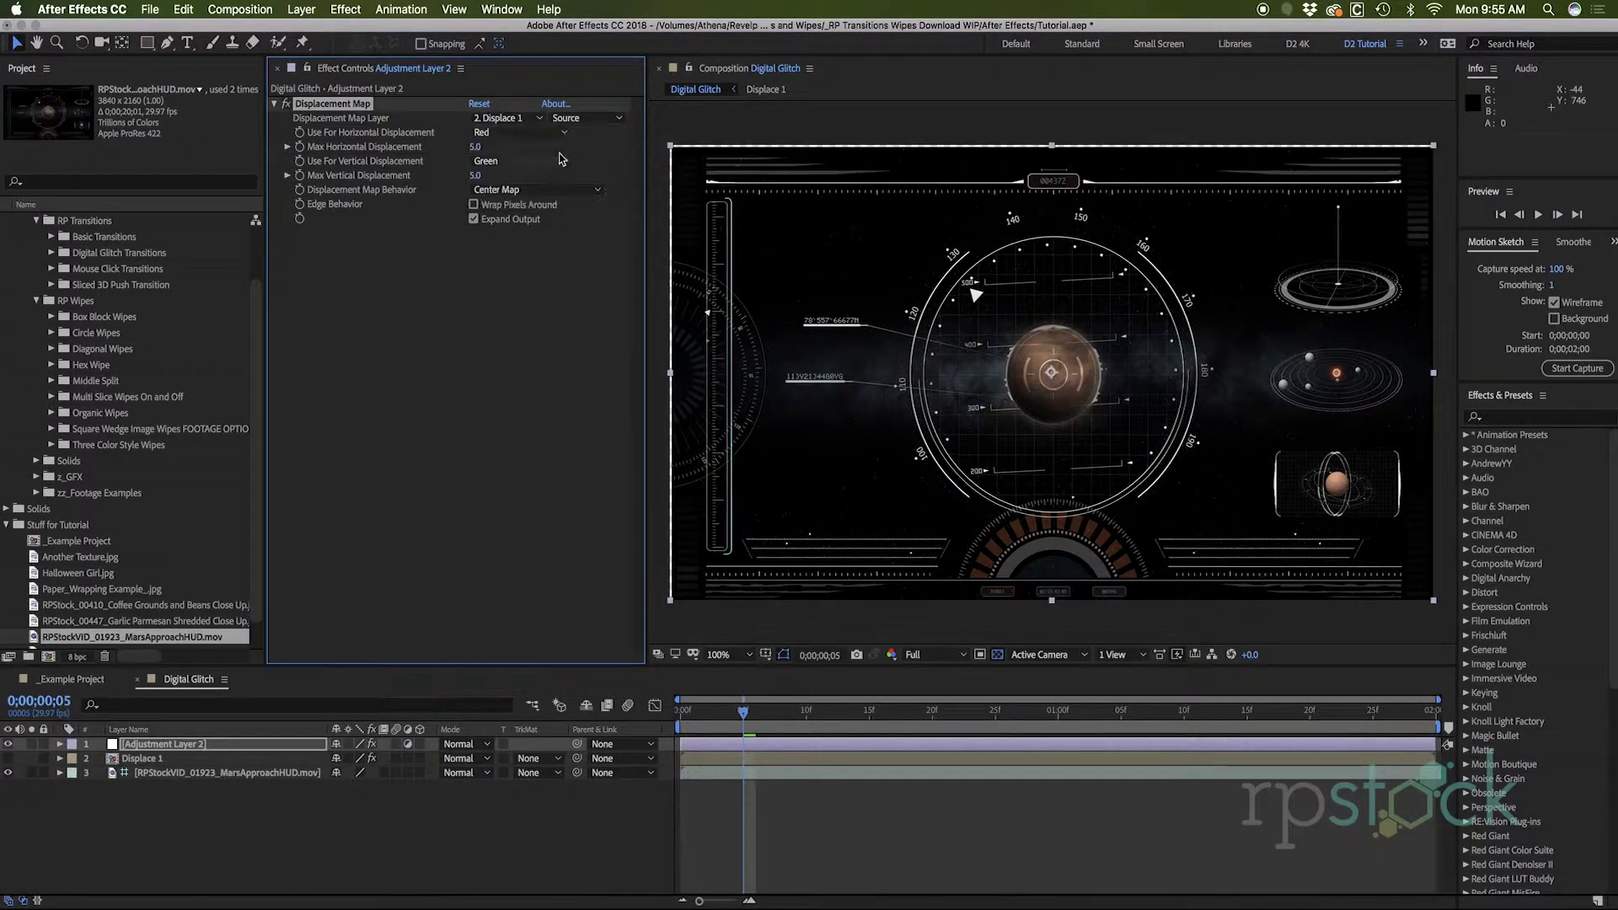
{"action": "left_click", "coordinate": [498, 132]}
{"action": "left_click", "coordinate": [514, 205]}
{"action": "left_click", "coordinate": [519, 161]}
{"action": "left_click", "coordinate": [552, 220]}
Set Max Horizontal Displacement to 352 and Max Vertical Displacement to 0, sampling the map layer with Effects & Masks.
{"action": "left_click_drag", "start_coordinate": [475, 178], "coordinate": [657, 139]}
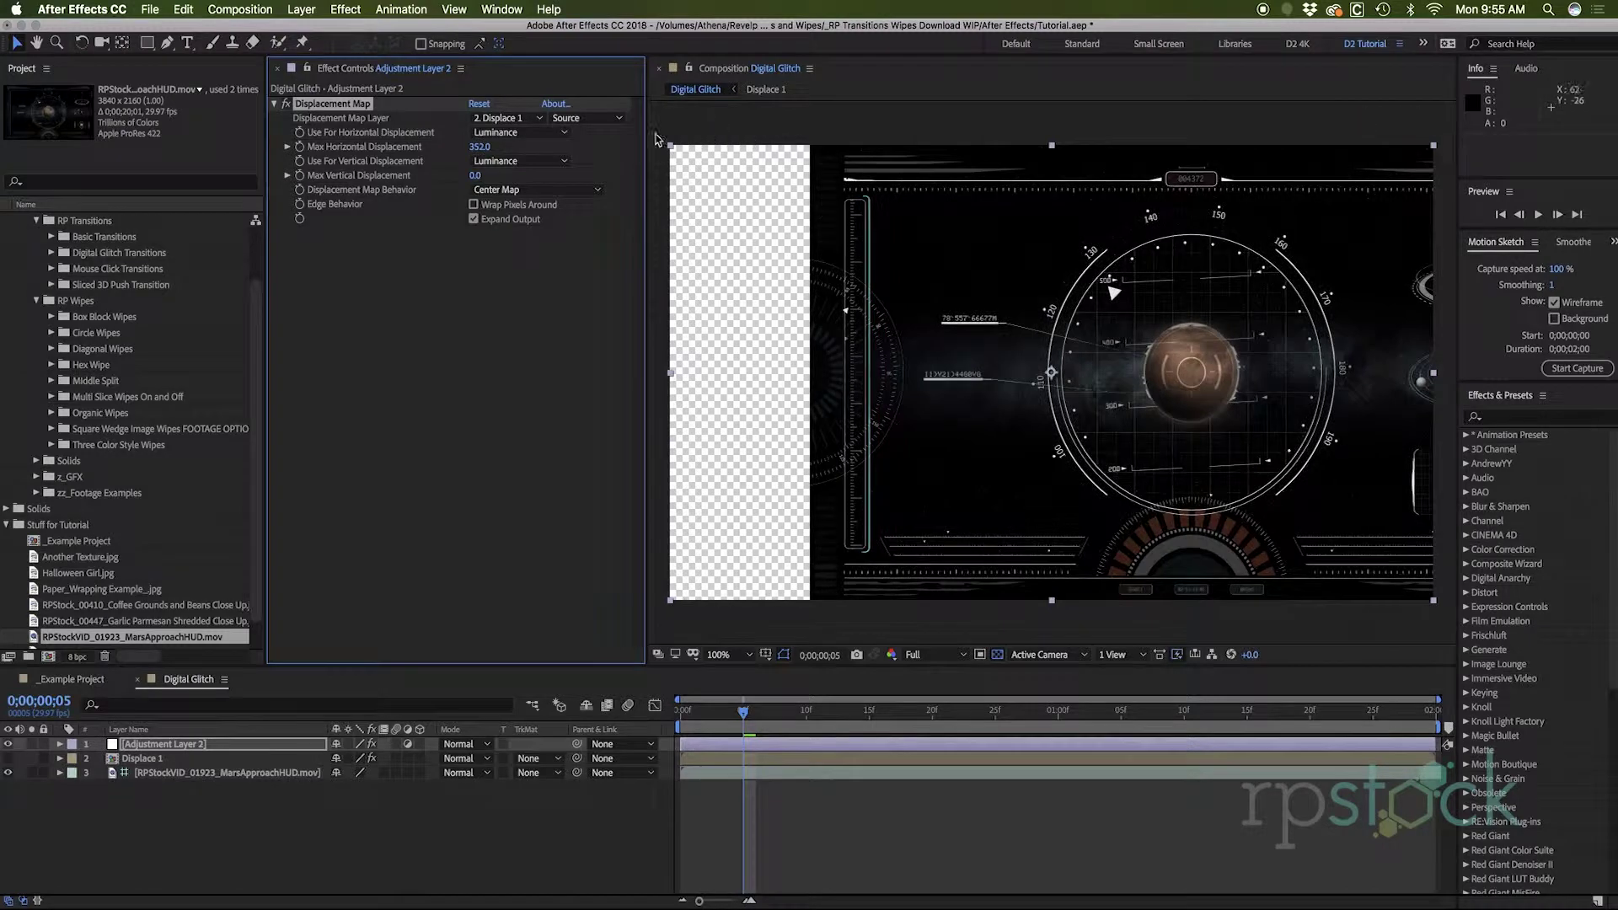
{"action": "left_click", "coordinate": [594, 119]}
{"action": "left_click", "coordinate": [600, 165]}
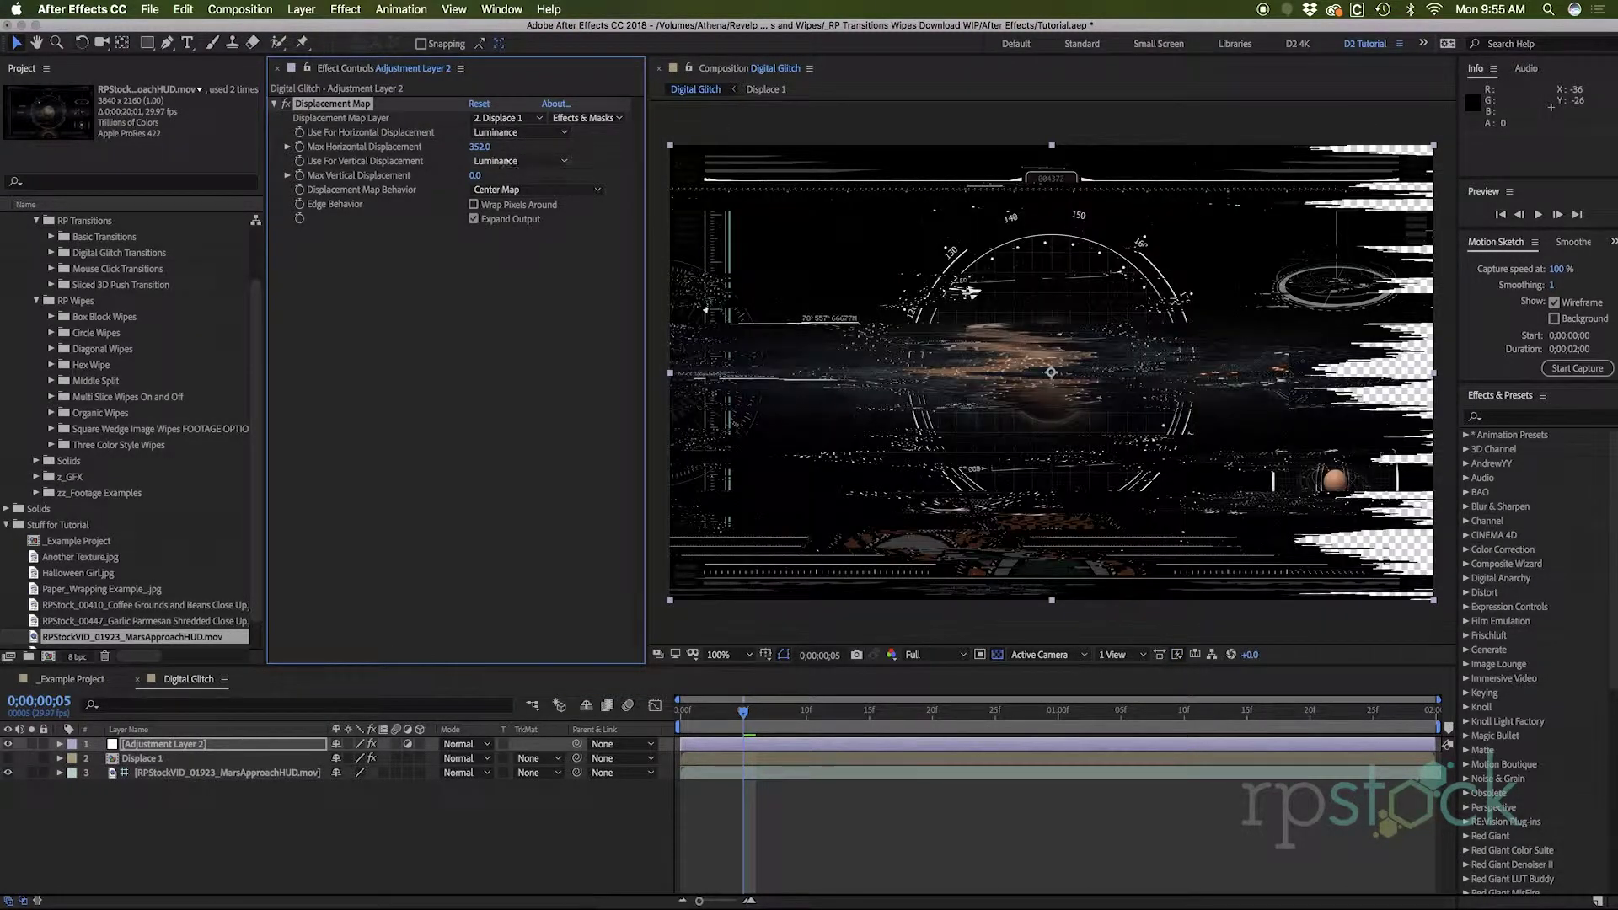
Move the Fractal Noise and Tint effects from the Displace 1 layer onto the black solid inside its pre-comp, and check the glitch in Digital Glitch.
{"action": "left_click", "coordinate": [141, 758]}
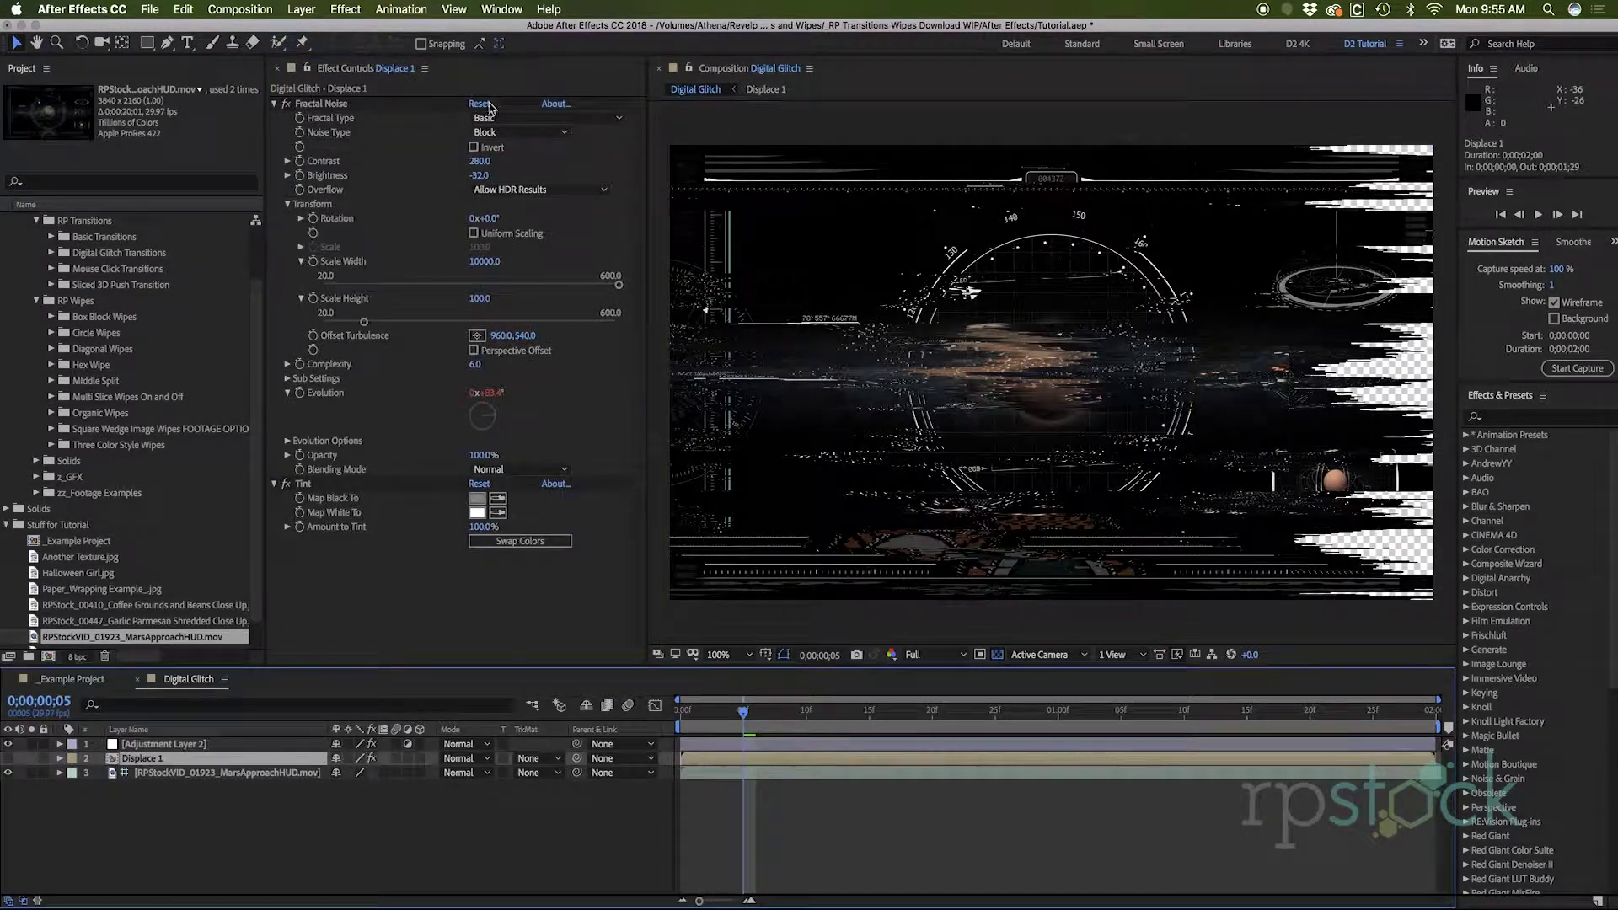
{"action": "left_click", "coordinate": [325, 102]}
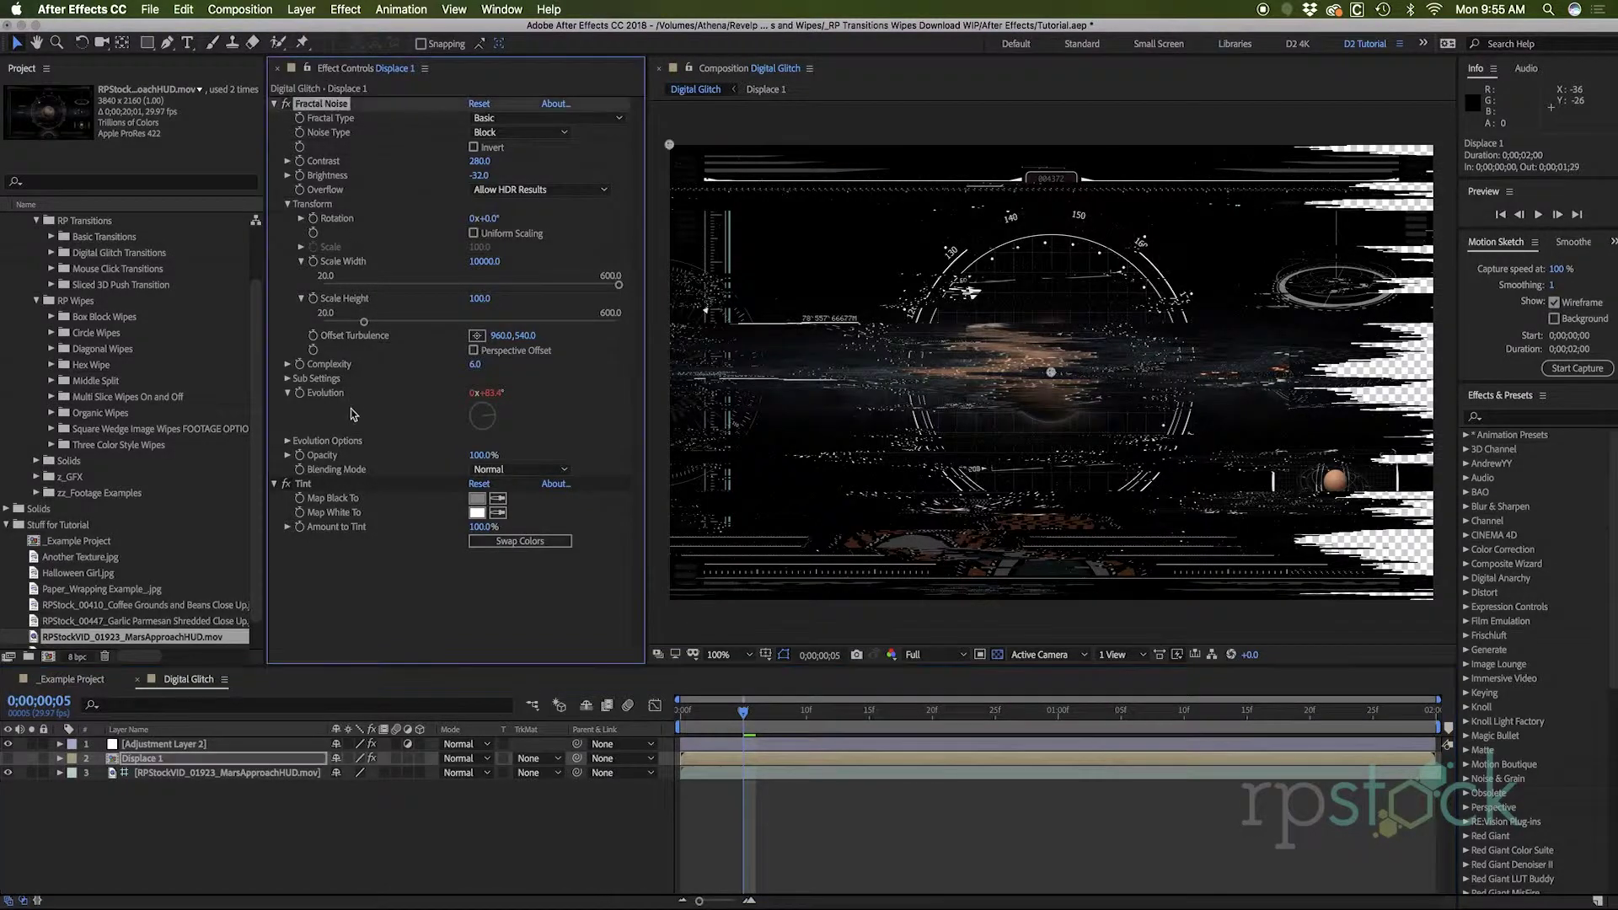
{"action": "left_click", "coordinate": [319, 487]}
{"action": "key", "text": "Delete"}
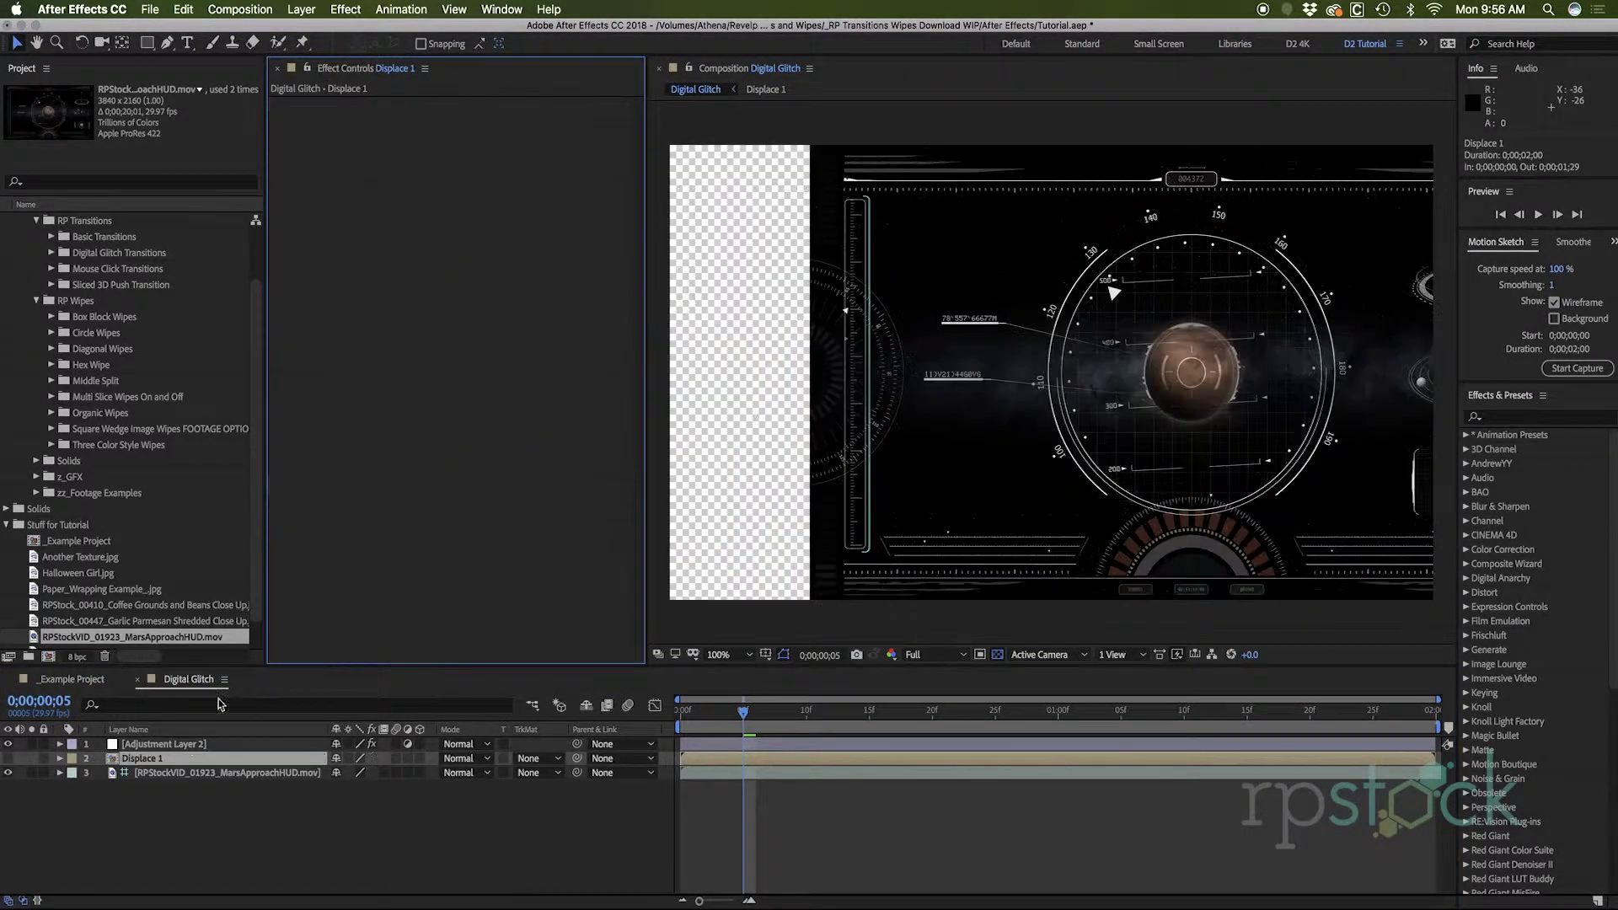
{"action": "double_click", "coordinate": [155, 758]}
{"action": "left_click", "coordinate": [151, 745]}
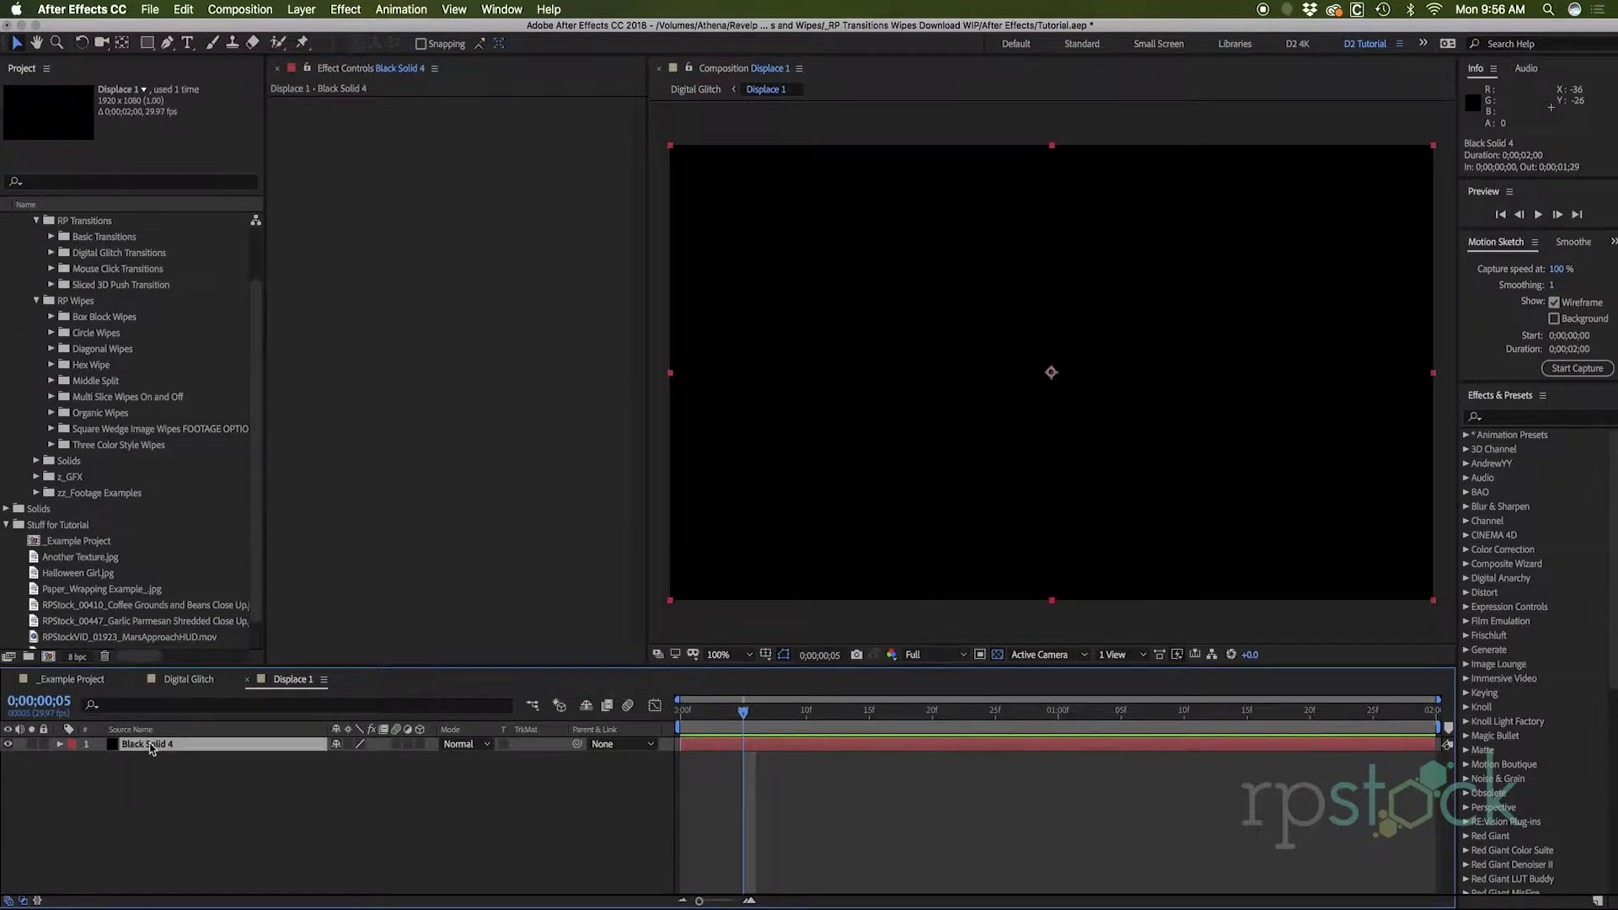
{"action": "key", "text": "super+v"}
{"action": "left_click", "coordinate": [196, 681]}
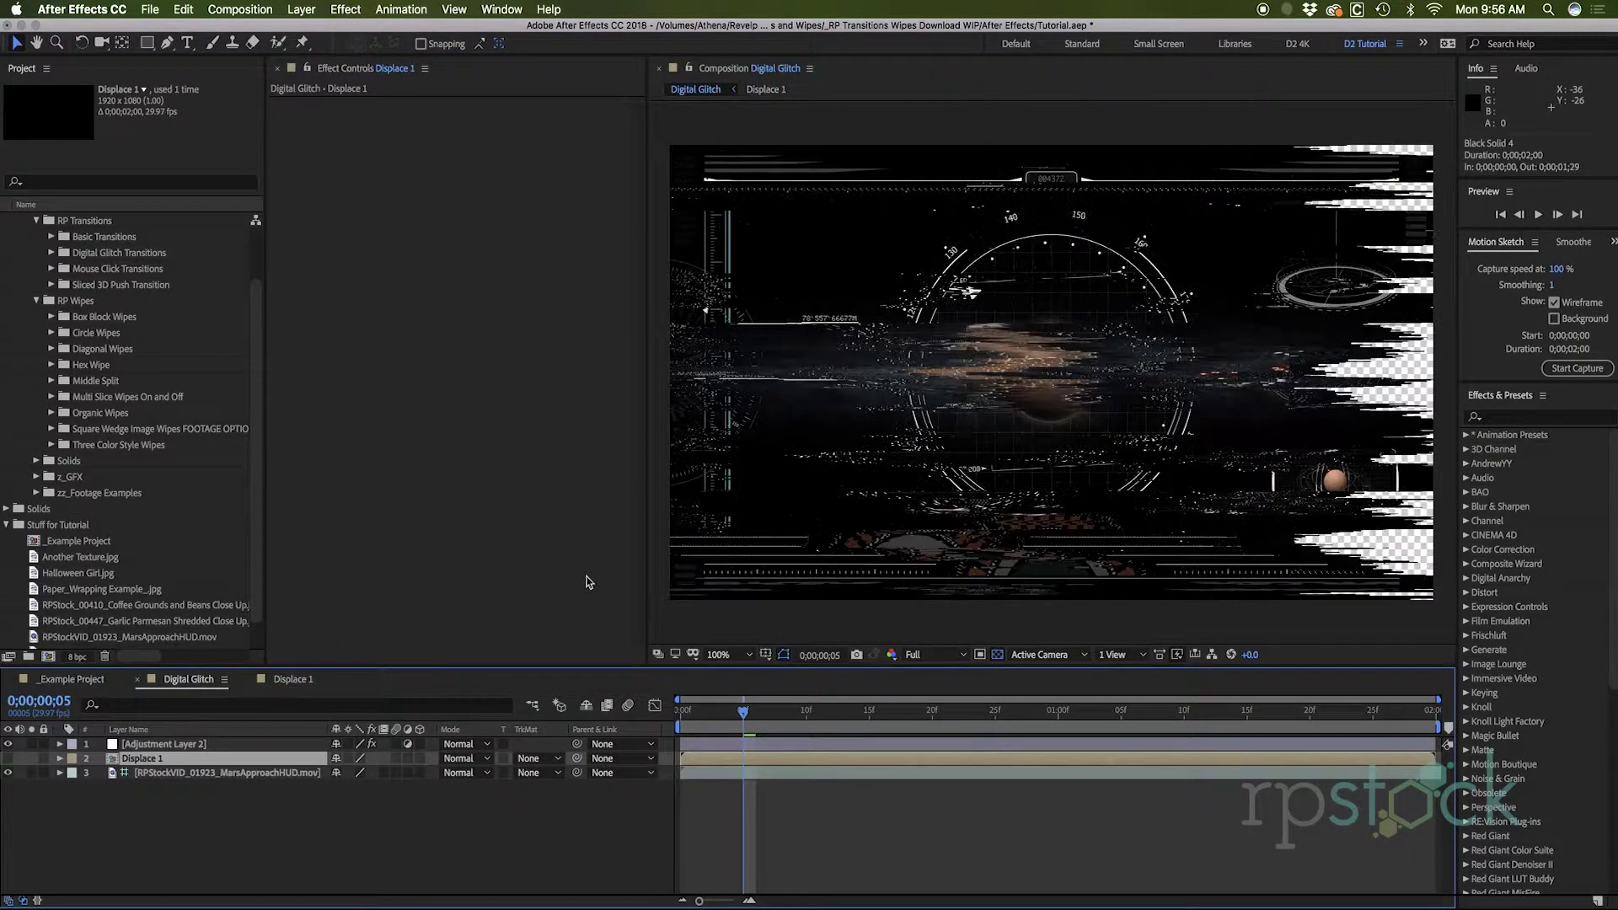
{"action": "mouse_move", "coordinate": [743, 711]}
{"action": "left_mouse_down"}
{"action": "mouse_move", "coordinate": [935, 713]}
{"action": "mouse_move", "coordinate": [768, 720]}
{"action": "left_mouse_up"}
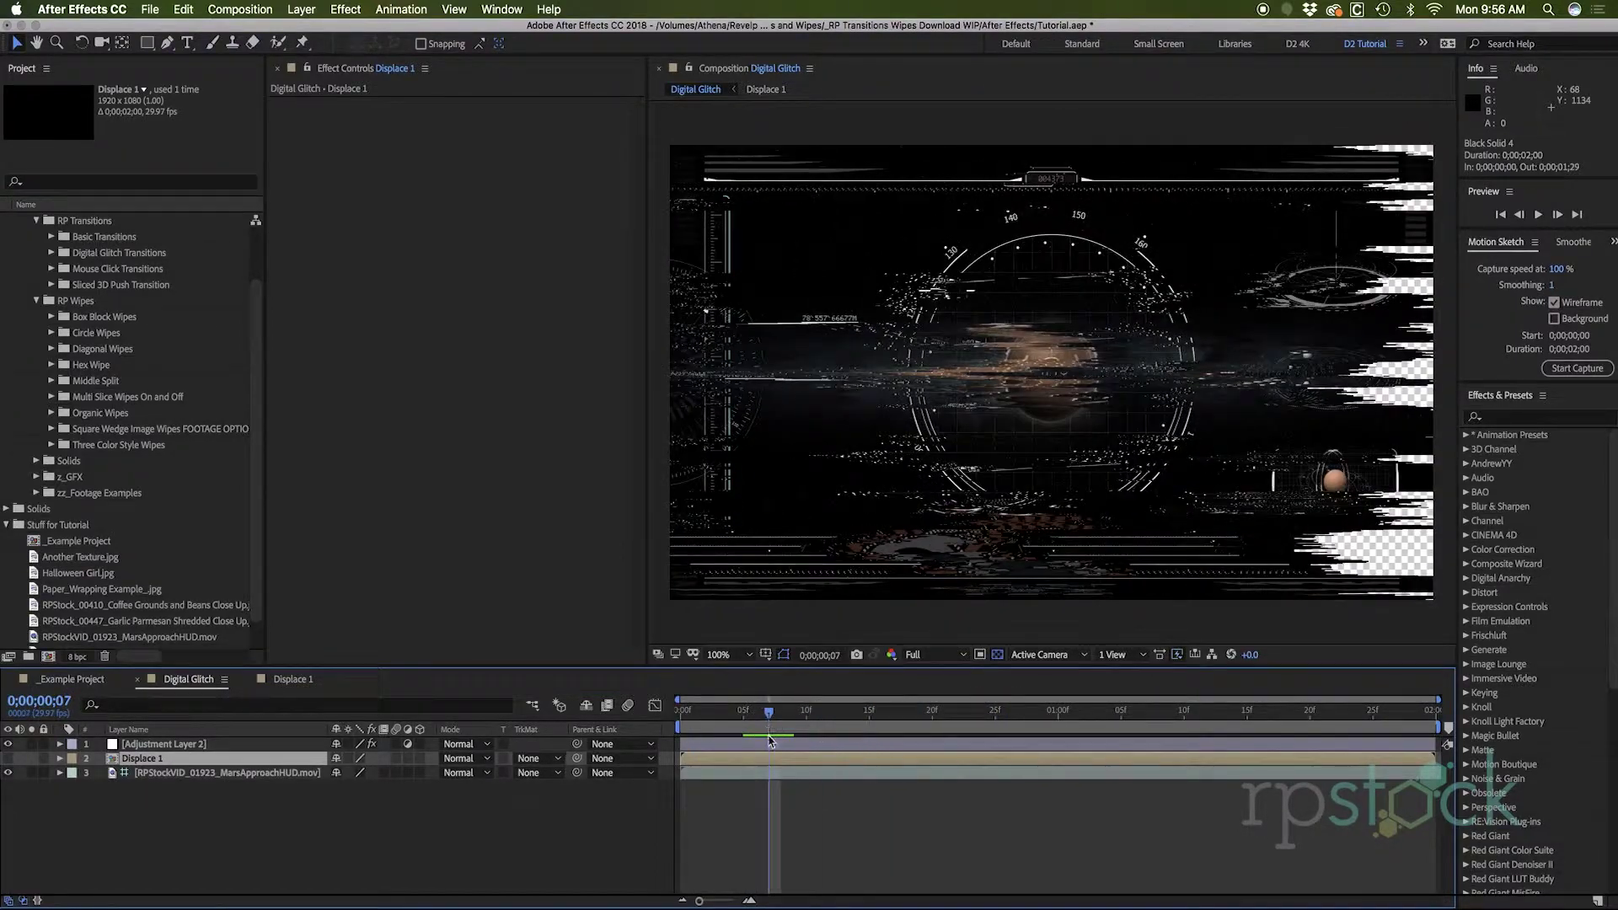
Apply the Motion Tile effect to the adjustment layer and place it above Displacement Map.
{"action": "left_click", "coordinate": [165, 744]}
{"action": "right_click", "coordinate": [432, 335]}
{"action": "left_click", "coordinate": [1443, 400]}
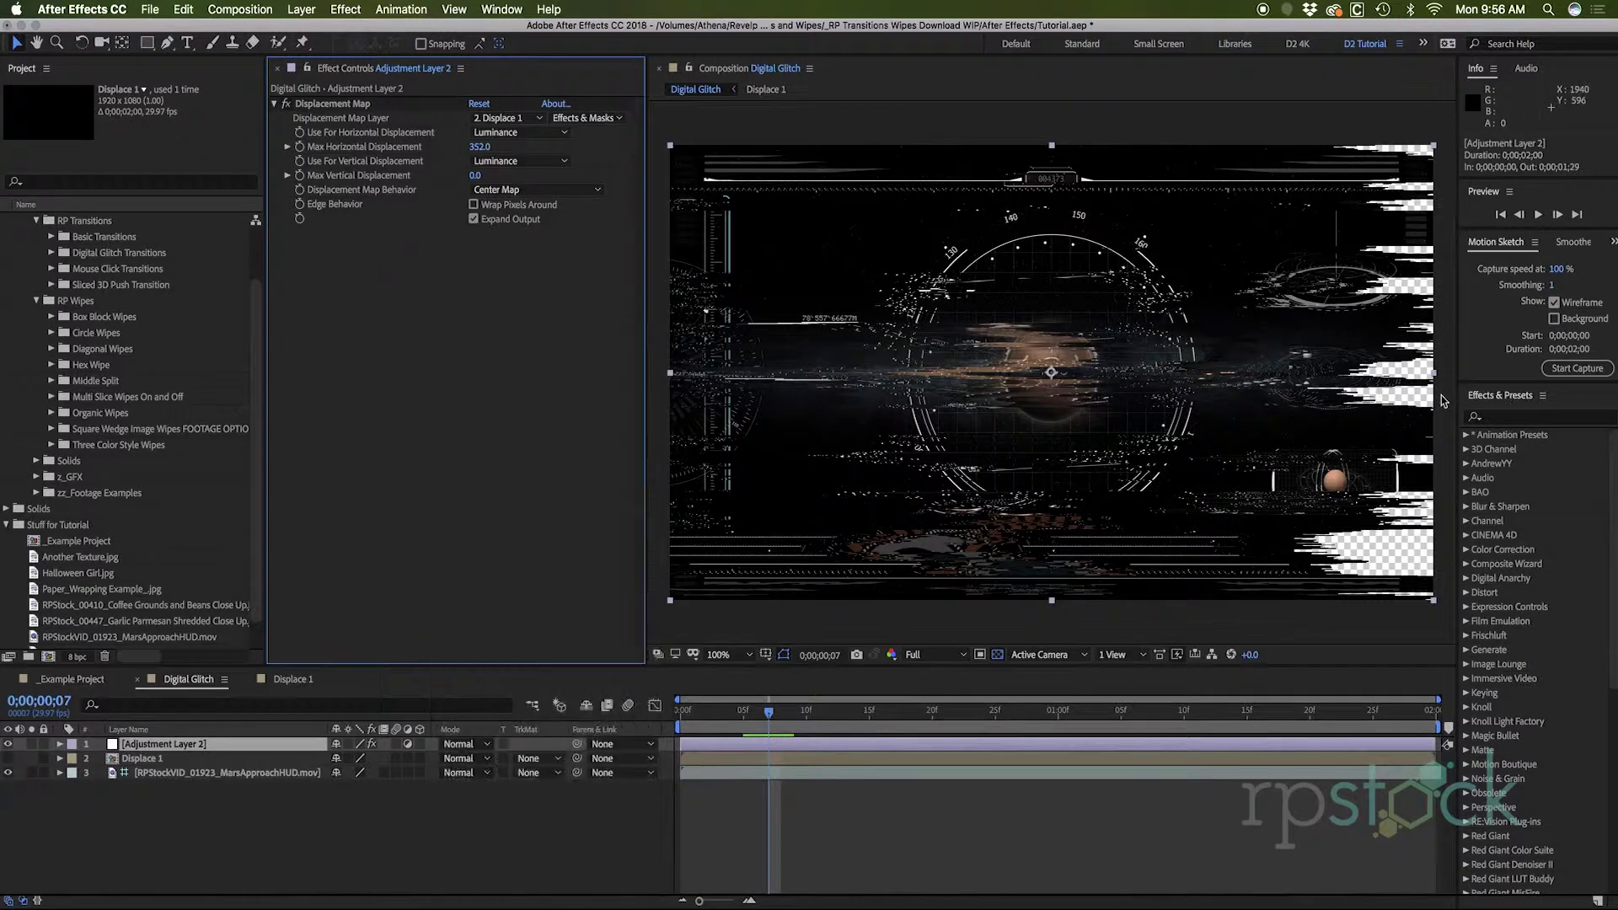
{"action": "right_click", "coordinate": [457, 305]}
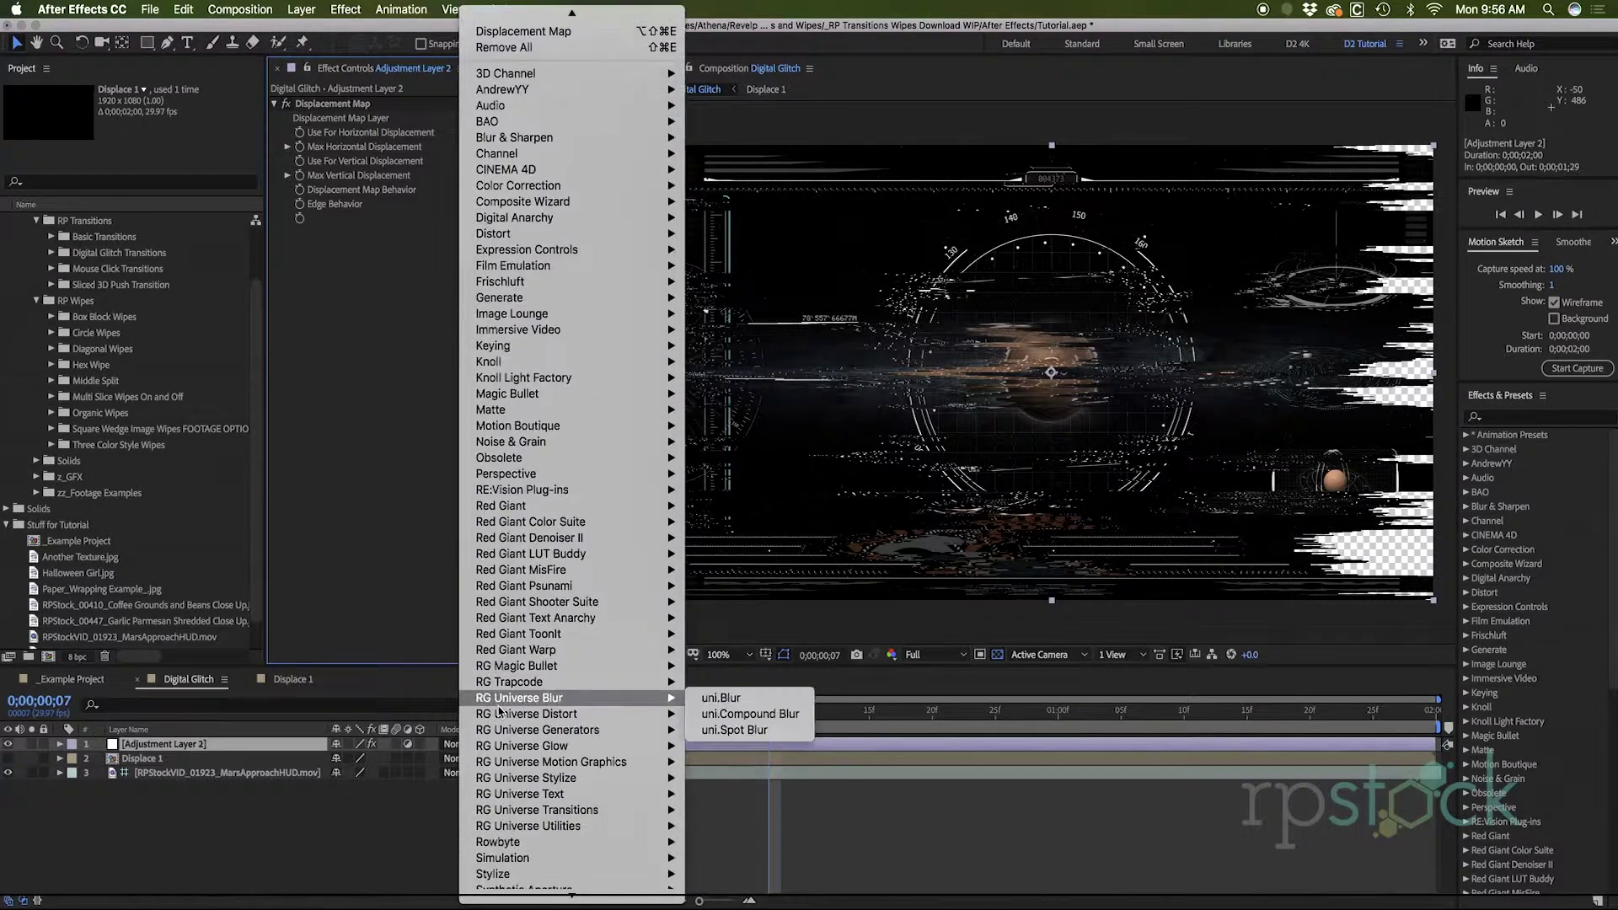
{"action": "mouse_move", "coordinate": [498, 707]}
{"action": "mouse_move", "coordinate": [506, 797]}
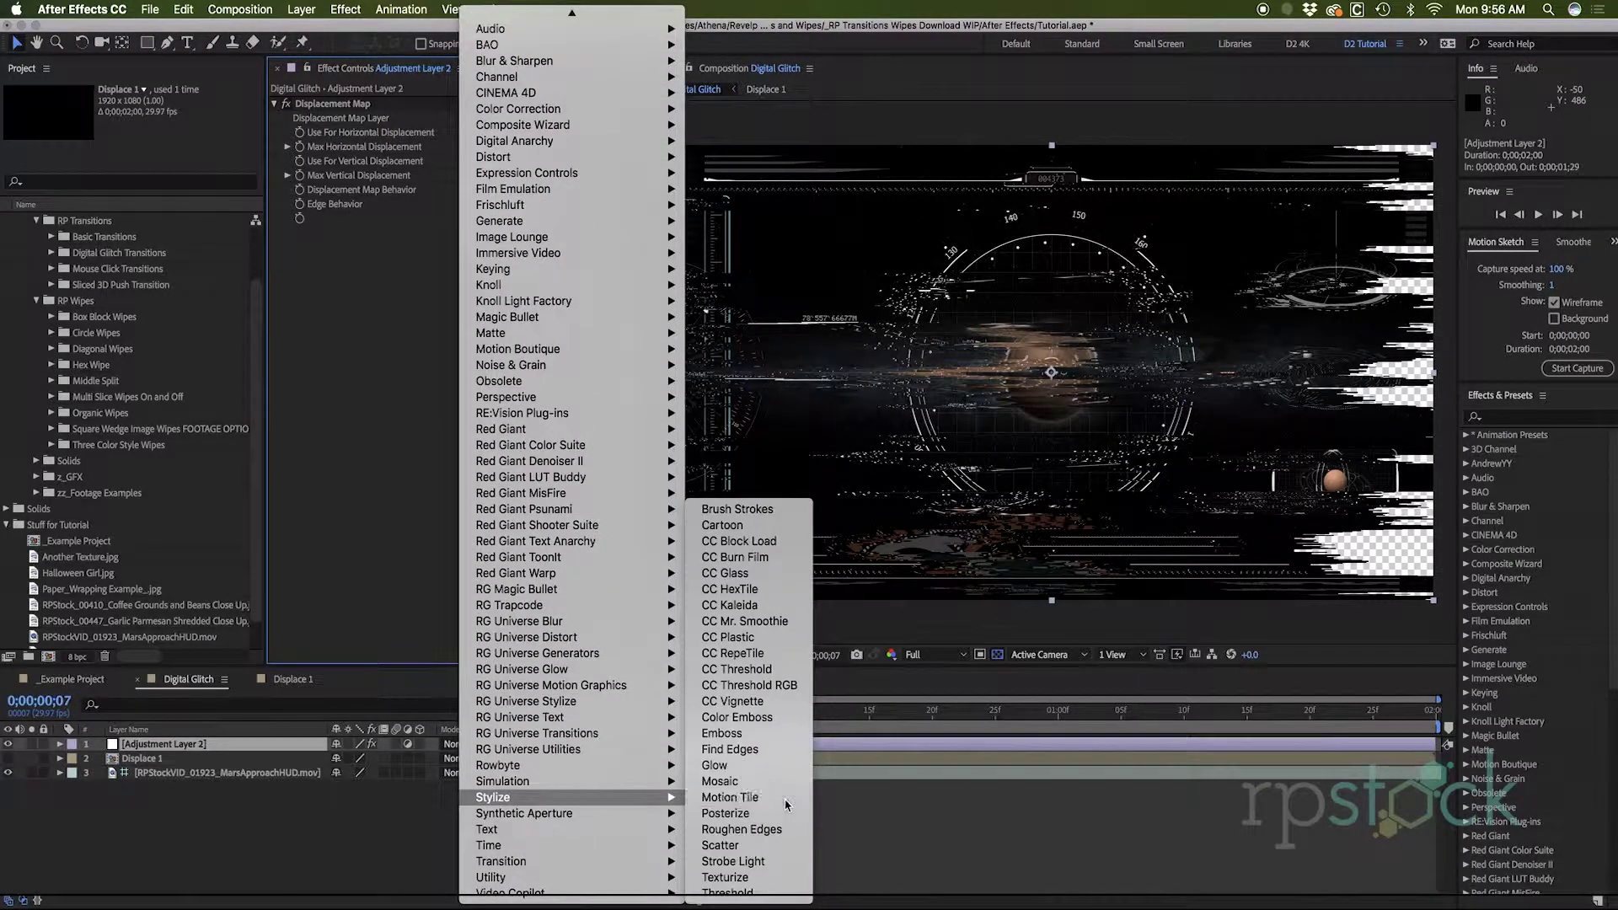
{"action": "left_click", "coordinate": [732, 791]}
{"action": "left_click_drag", "start_coordinate": [337, 232], "coordinate": [341, 107]}
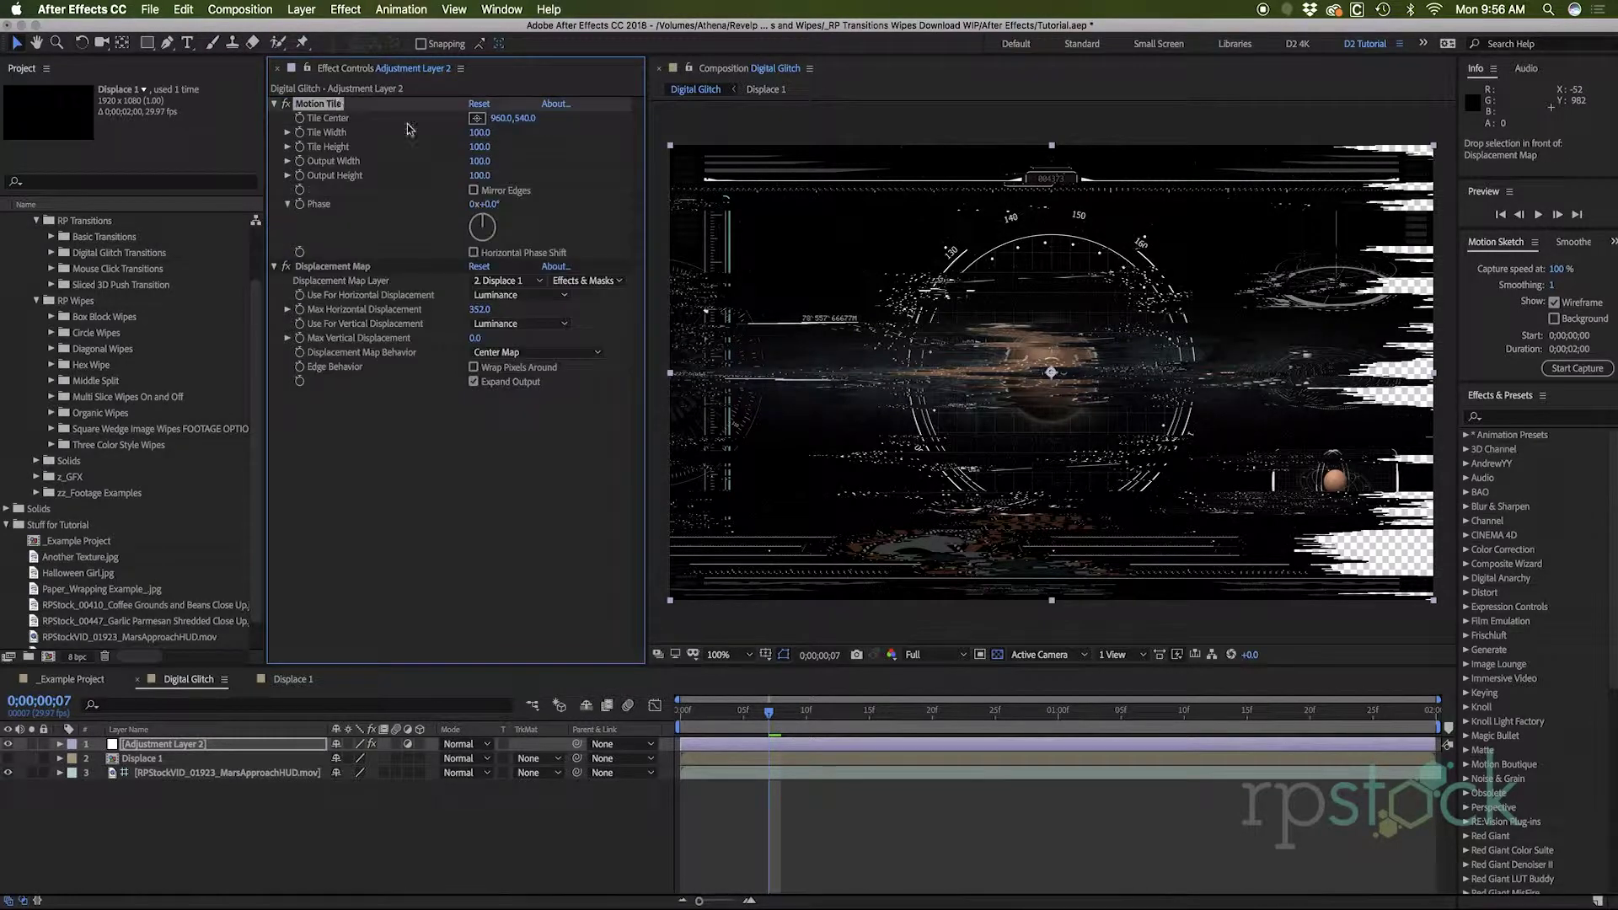
Set Motion Tile's Output Width to 410 with Mirror Edges enabled, and preview the composition from the start.
{"action": "mouse_move", "coordinate": [477, 168]}
{"action": "left_mouse_down"}
{"action": "mouse_move", "coordinate": [523, 164]}
{"action": "mouse_move", "coordinate": [499, 160]}
{"action": "left_mouse_up"}
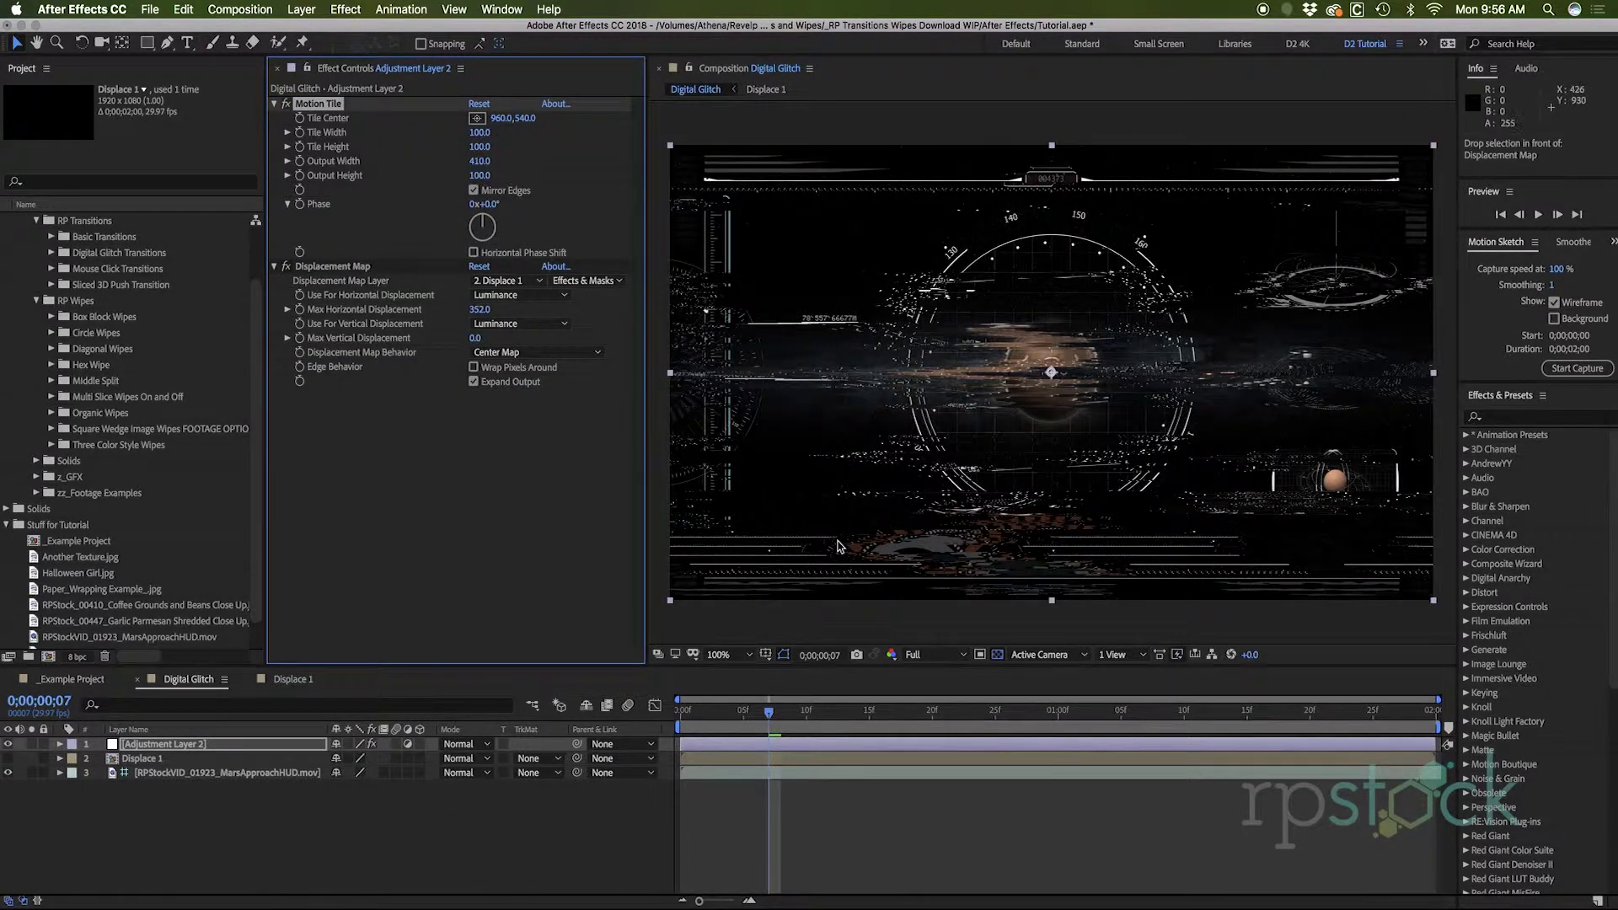
{"action": "left_click", "coordinate": [687, 748]}
{"action": "key", "text": "Home"}
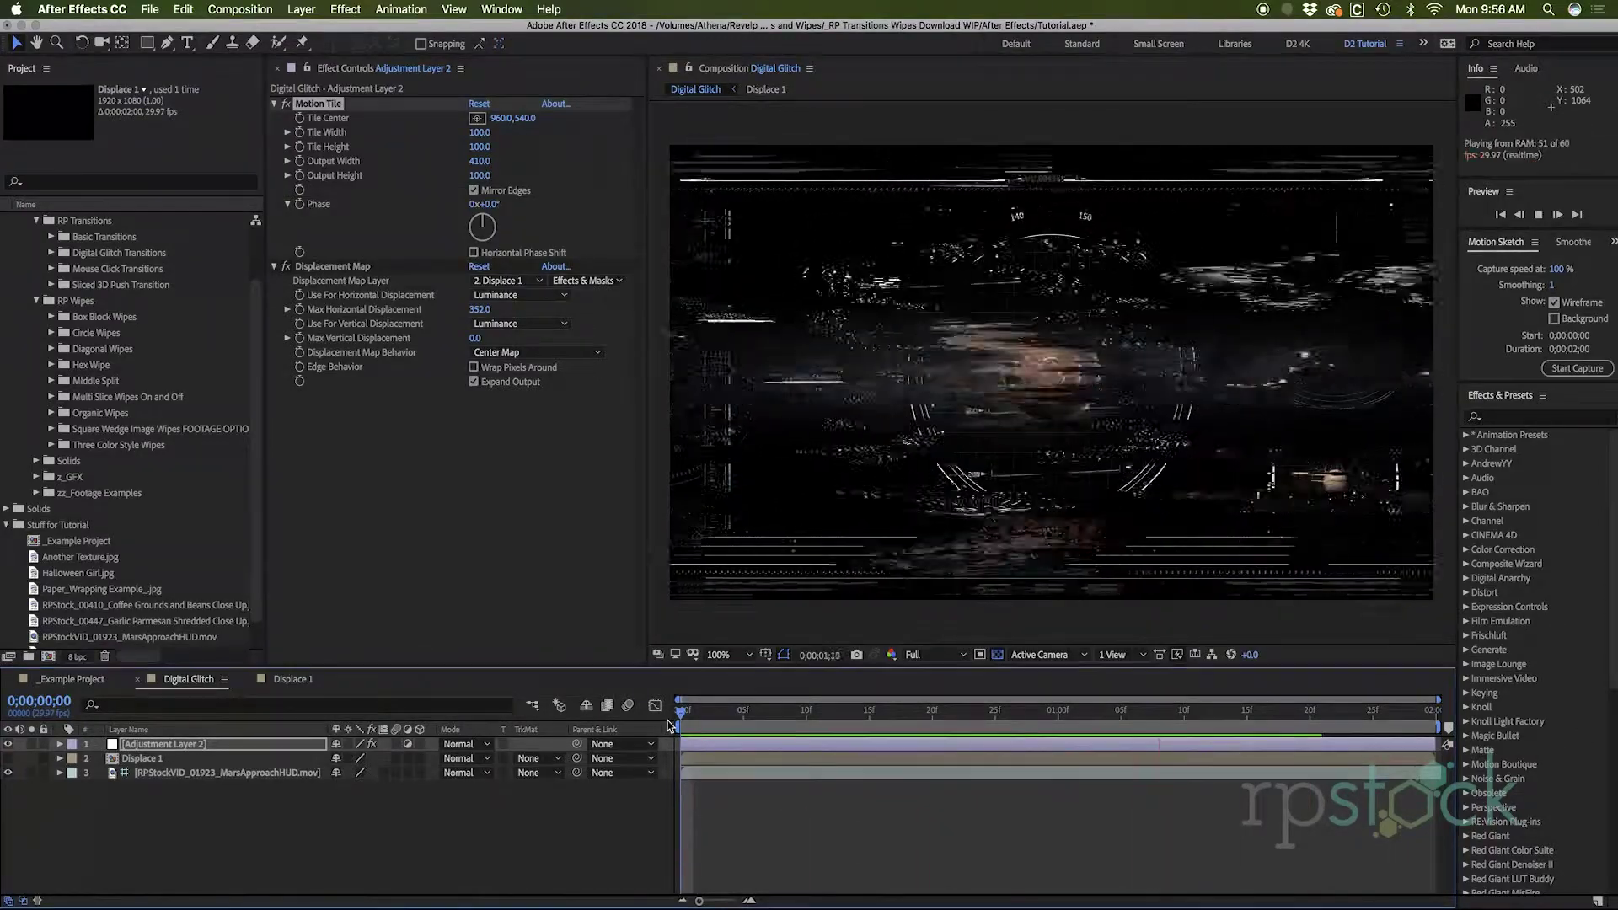
{"action": "key", "text": "space"}
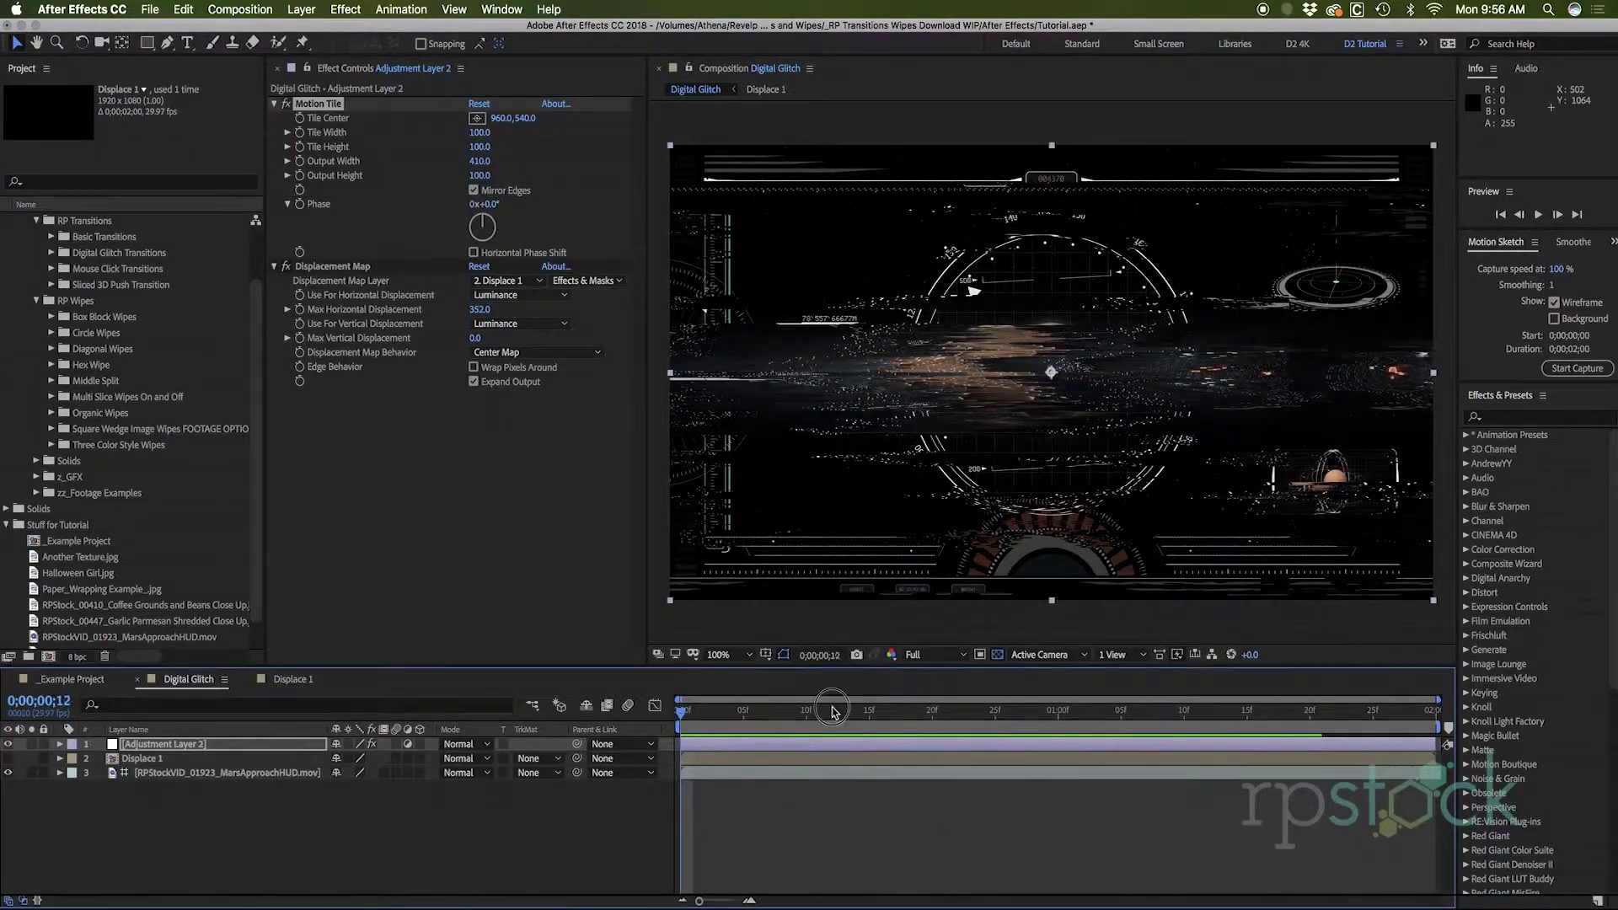
{"action": "key", "text": "space"}
Keyframe the adjustment layer's Opacity from 0% at 0;00;00;05 to 100% at 0;00;00;15.
{"action": "left_click", "coordinate": [719, 711]}
{"action": "left_click_drag", "start_coordinate": [721, 713], "coordinate": [742, 713]}
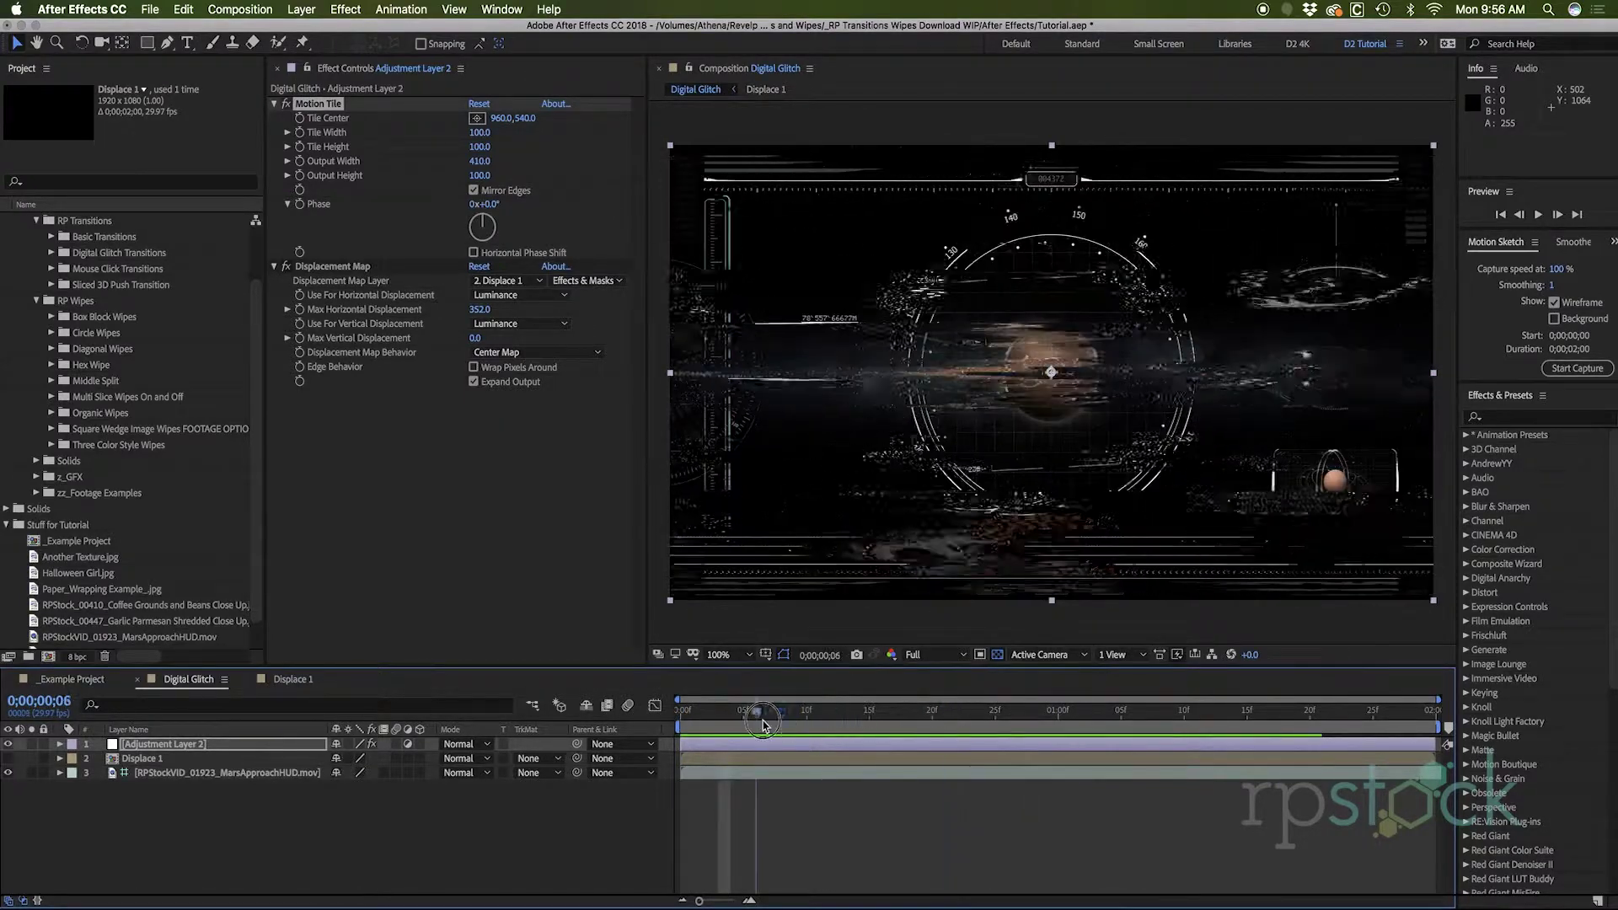
{"action": "left_click", "coordinate": [164, 745]}
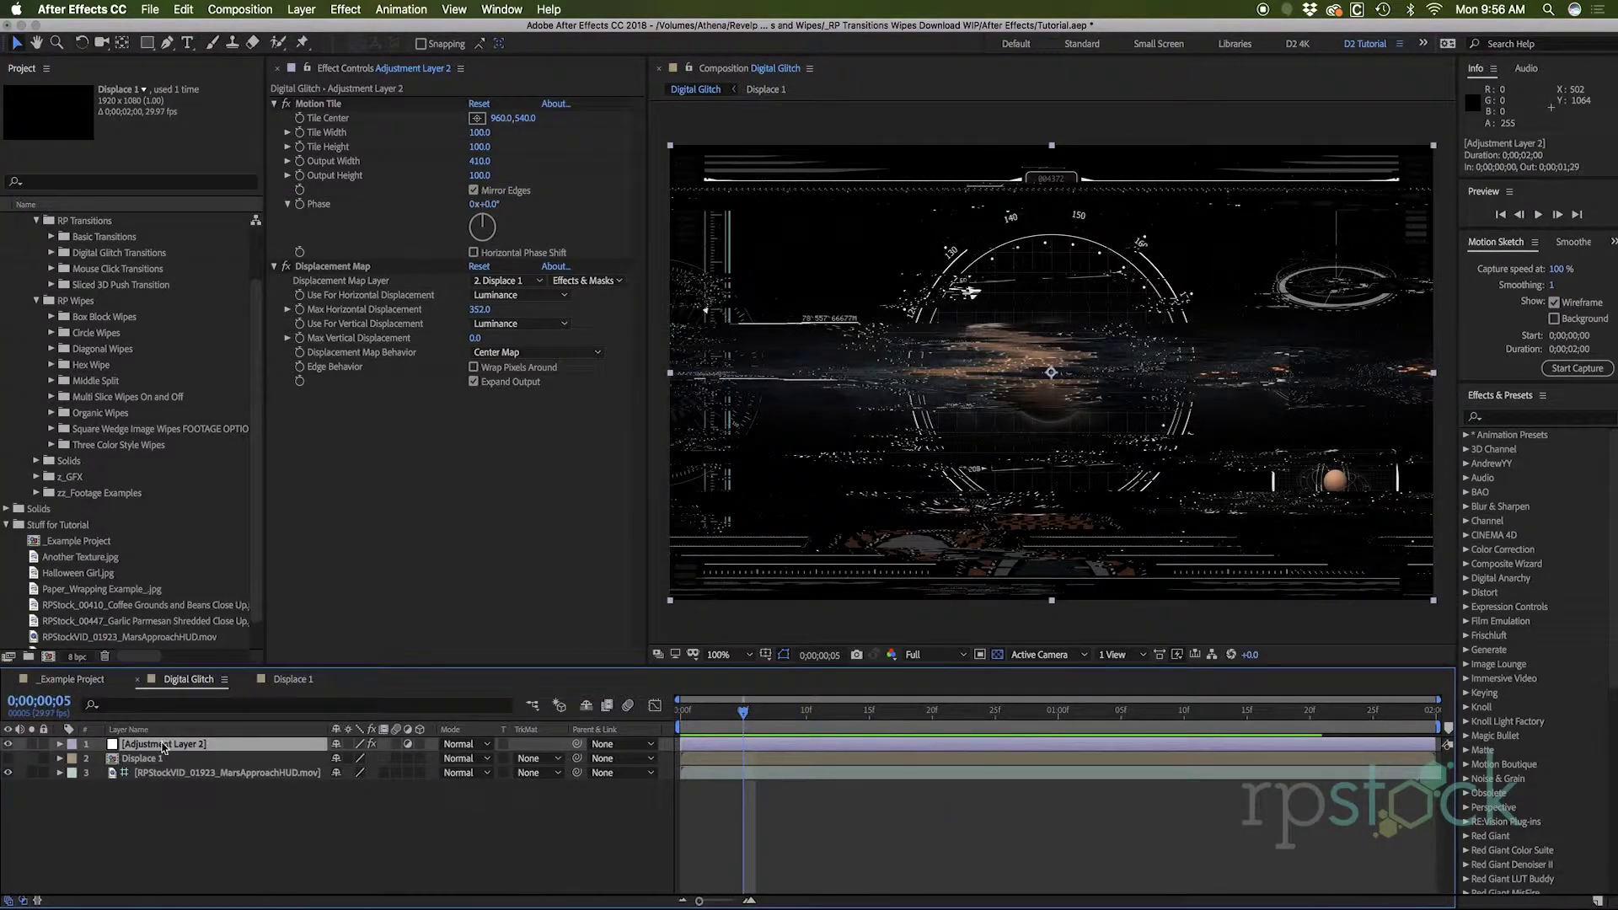
{"action": "key", "text": "t"}
{"action": "left_click", "coordinate": [100, 759]}
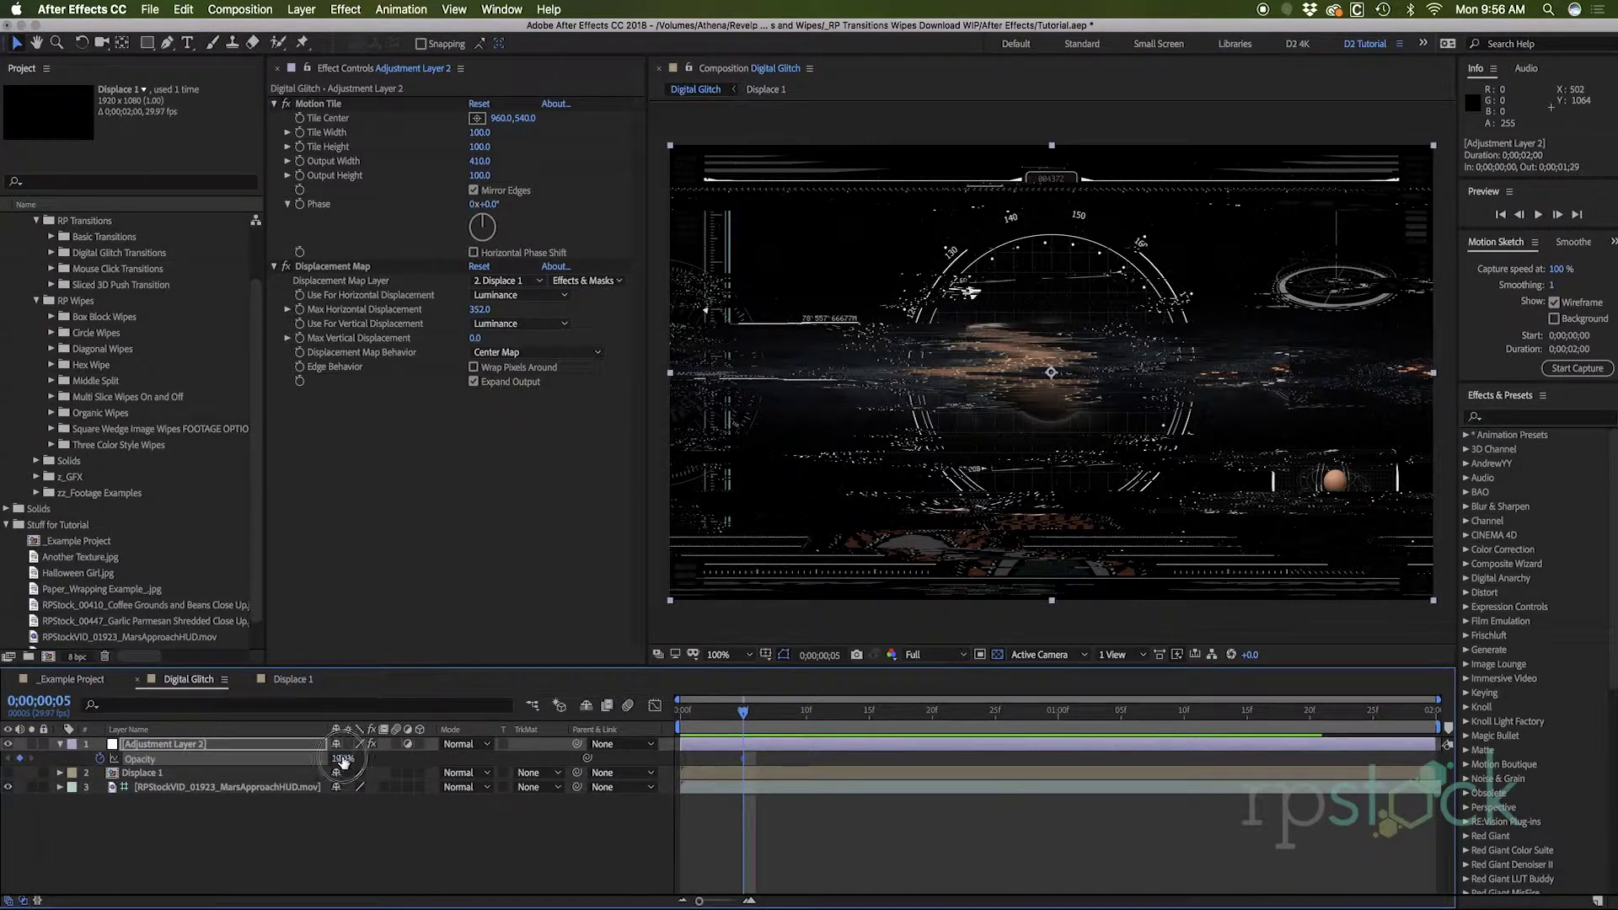
{"action": "left_click_drag", "start_coordinate": [343, 761], "coordinate": [2, 780]}
{"action": "key", "text": "shift+Page_Down"}
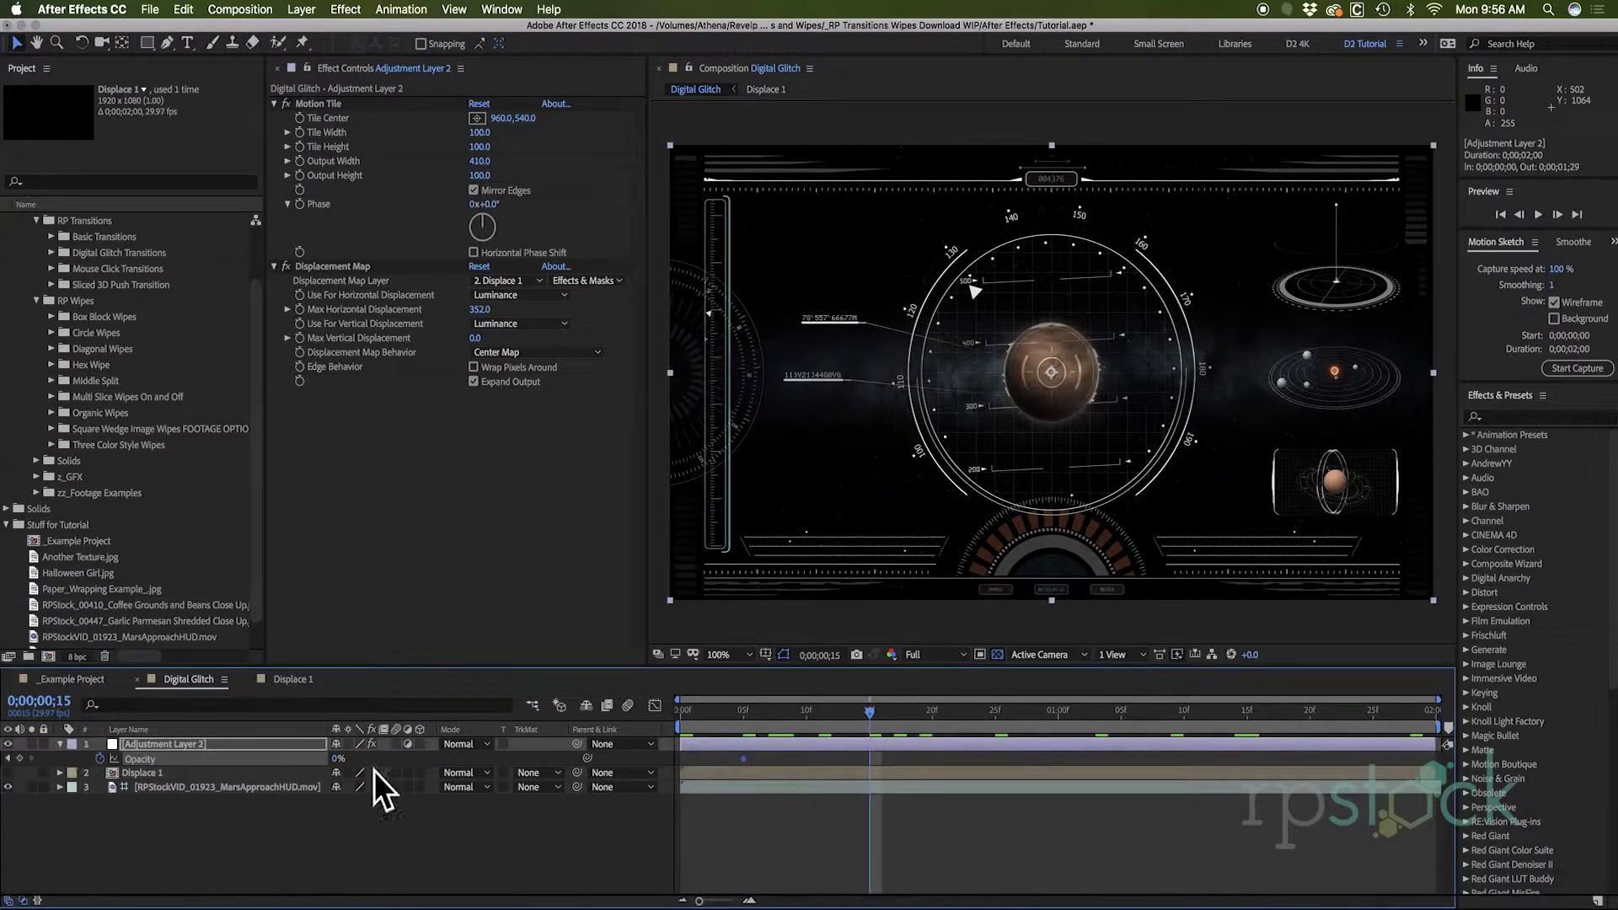
{"action": "left_click_drag", "start_coordinate": [919, 786], "coordinate": [935, 786]}
Add a composition marker at 0;00;01;00 with the comment "Place Edit Here".
{"action": "left_click_drag", "start_coordinate": [869, 711], "coordinate": [1060, 722]}
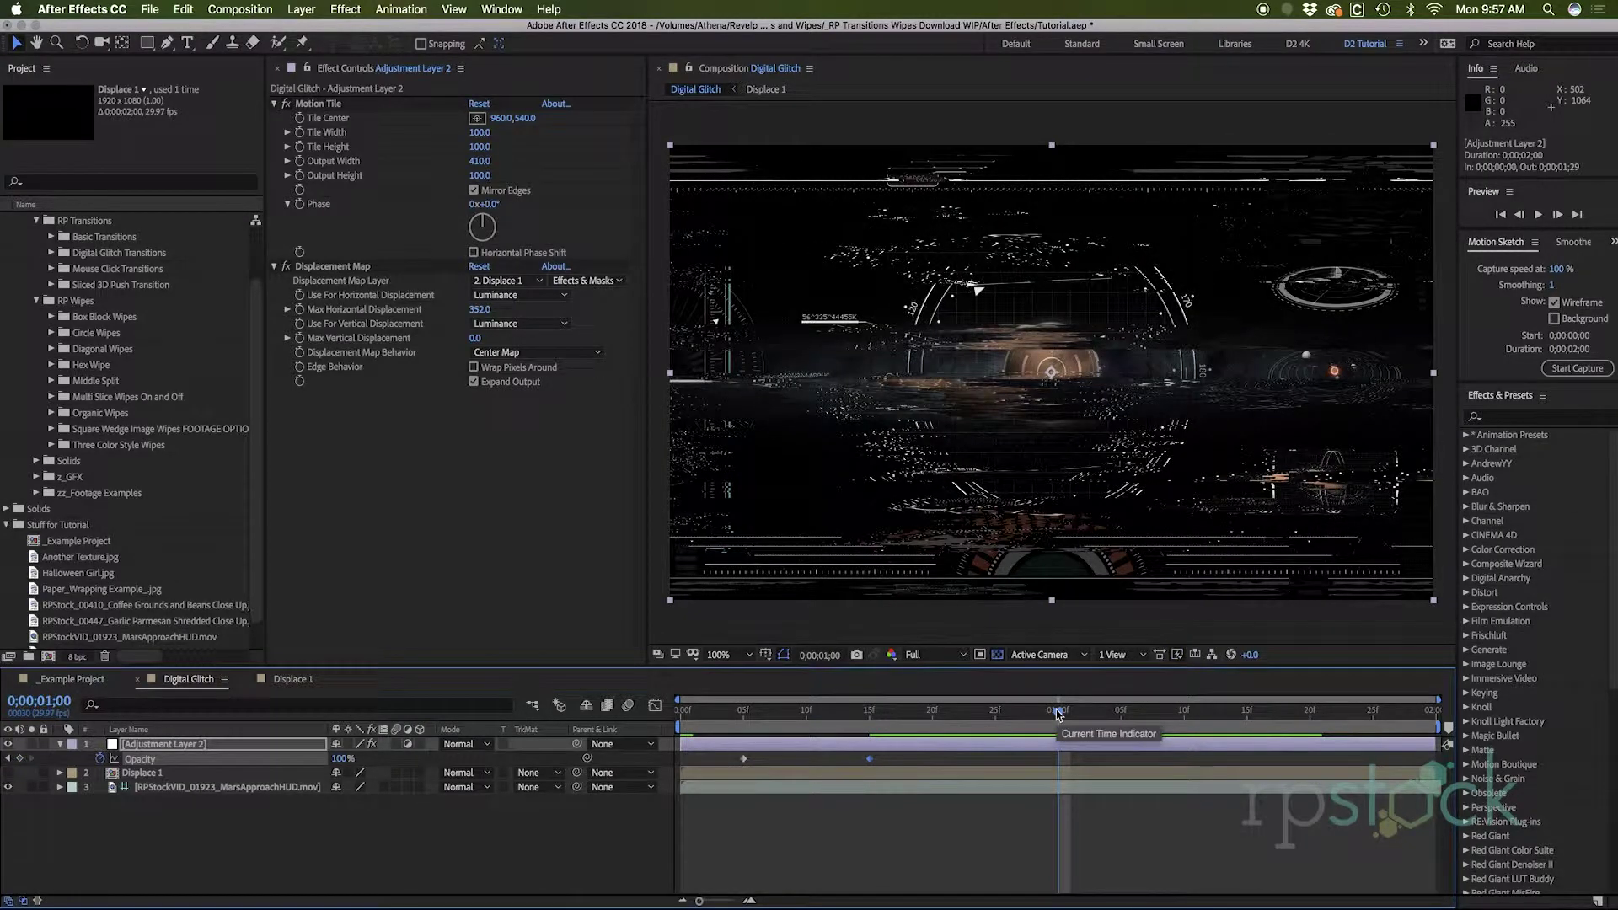
{"action": "left_click", "coordinate": [1043, 812]}
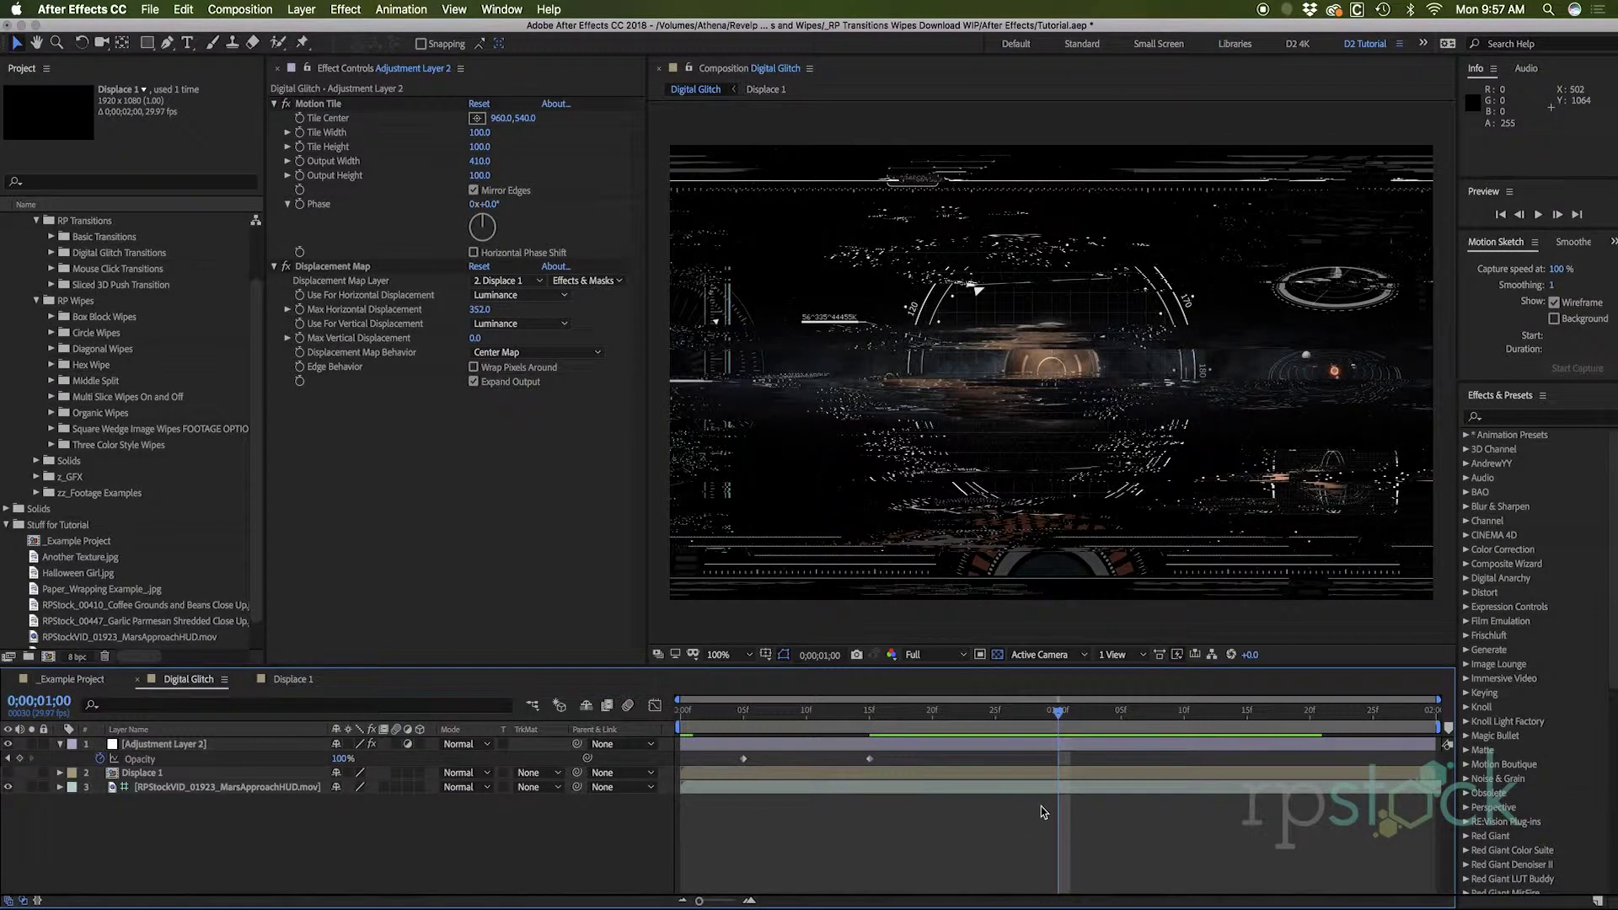
{"action": "key", "text": "alt+KP_Multiply"}
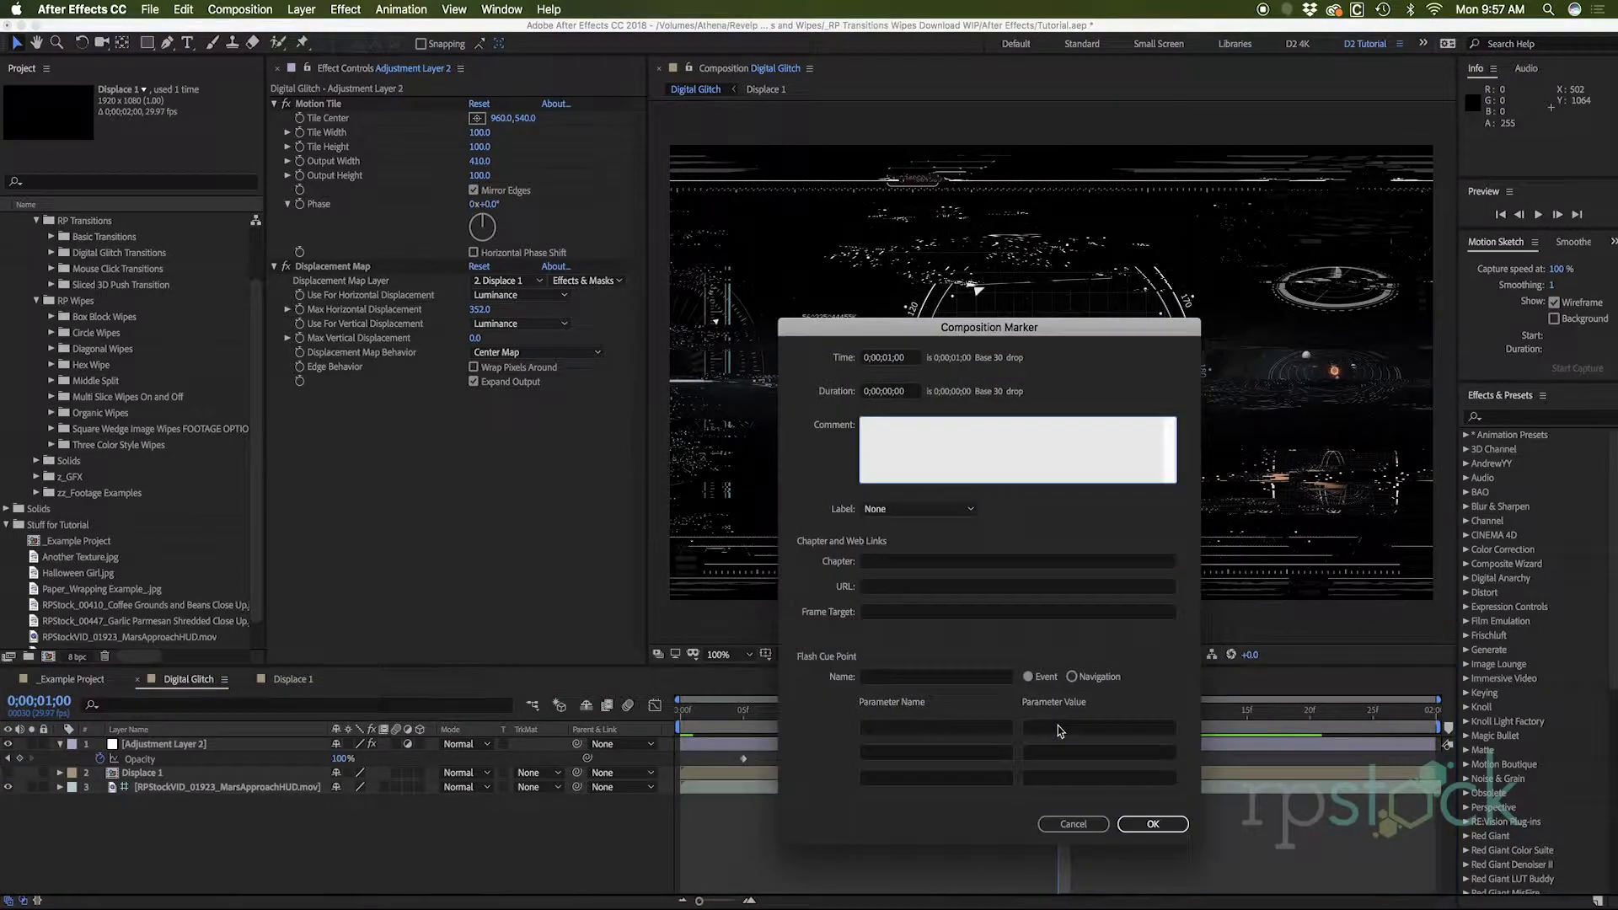
{"action": "type", "text": "Place Edit Here"}
{"action": "key", "text": "Return"}
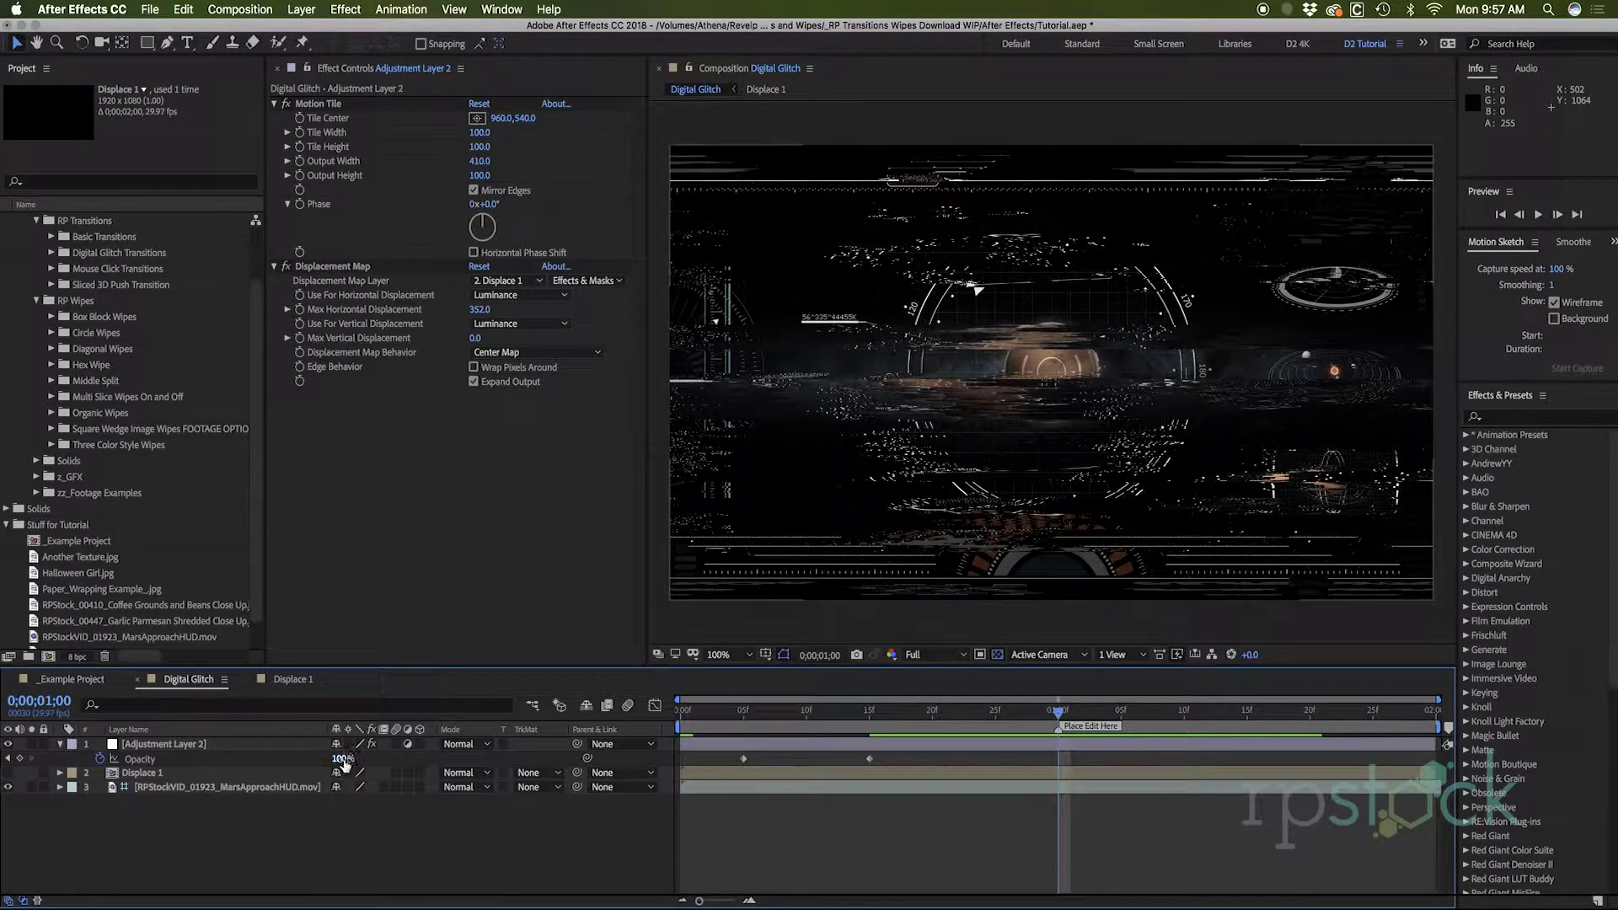
Keyframe the adjustment layer's Opacity at 100% at 0;00;01;00, with lowered Opacity keyframes at 0;00;00;23 and 0;00;01;12.
{"action": "left_click", "coordinate": [20, 758]}
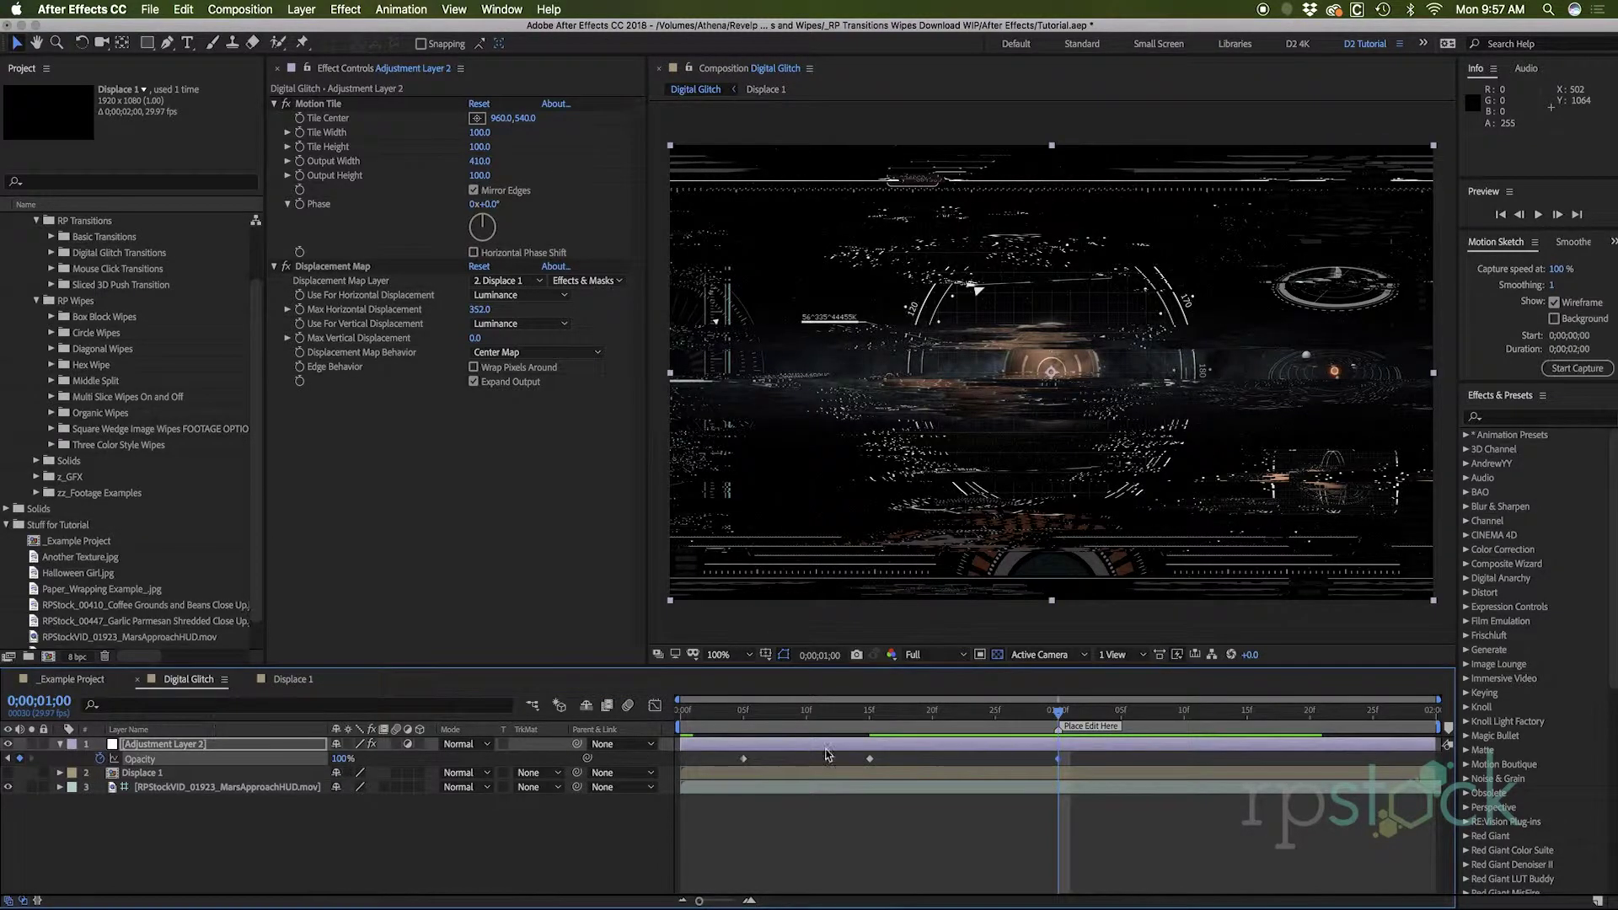
{"action": "left_click", "coordinate": [970, 715]}
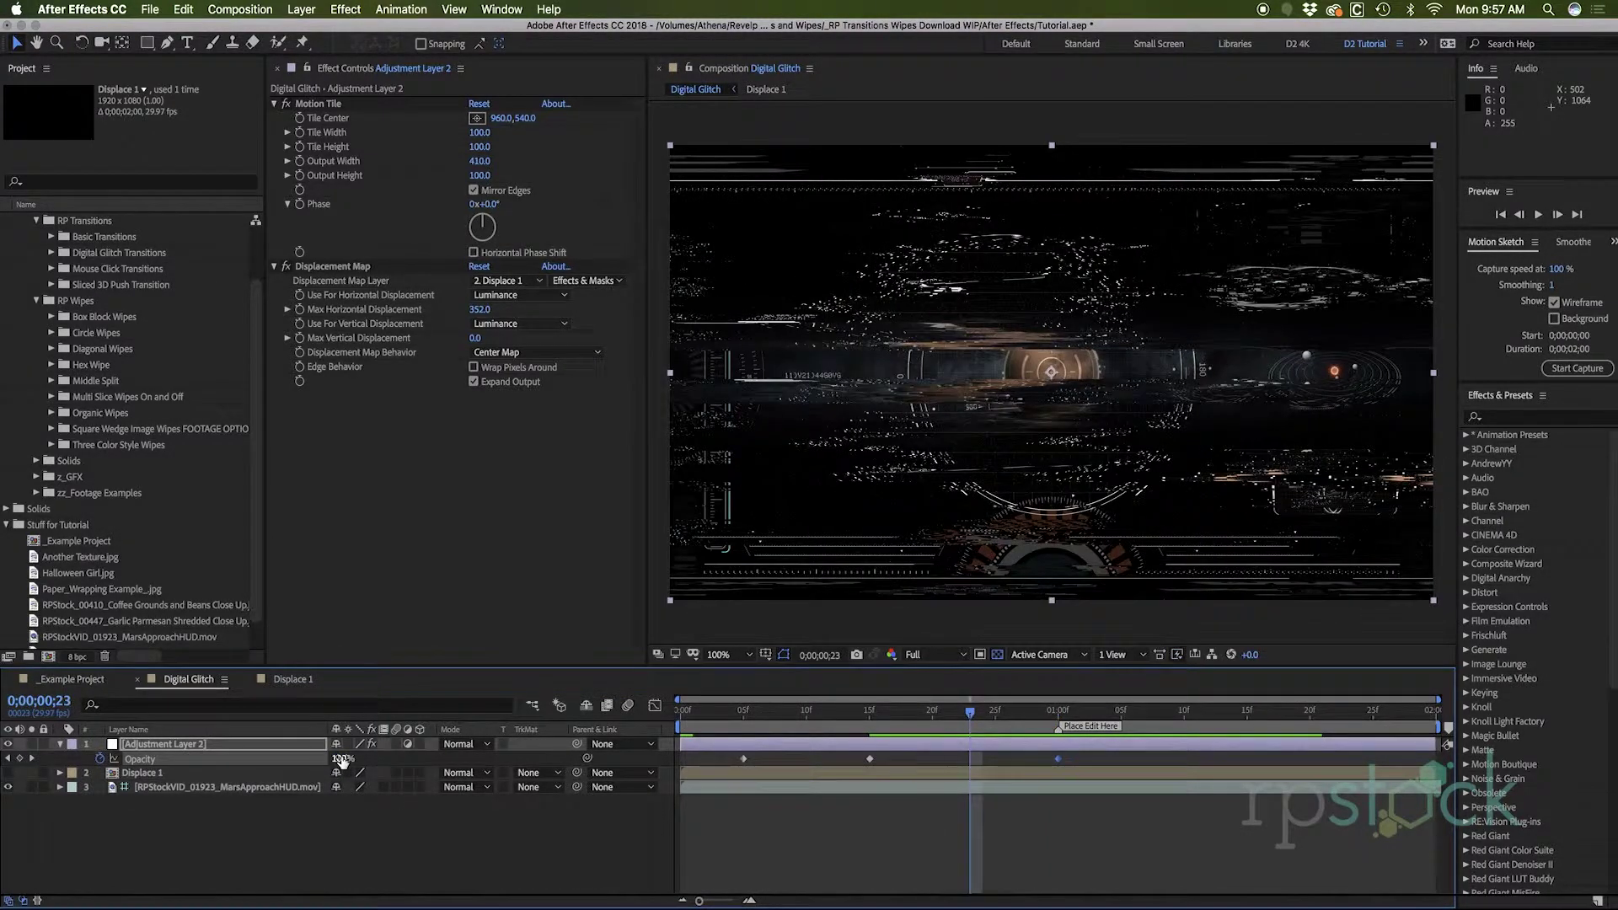
{"action": "left_click_drag", "start_coordinate": [343, 759], "coordinate": [279, 762]}
{"action": "key", "text": "space"}
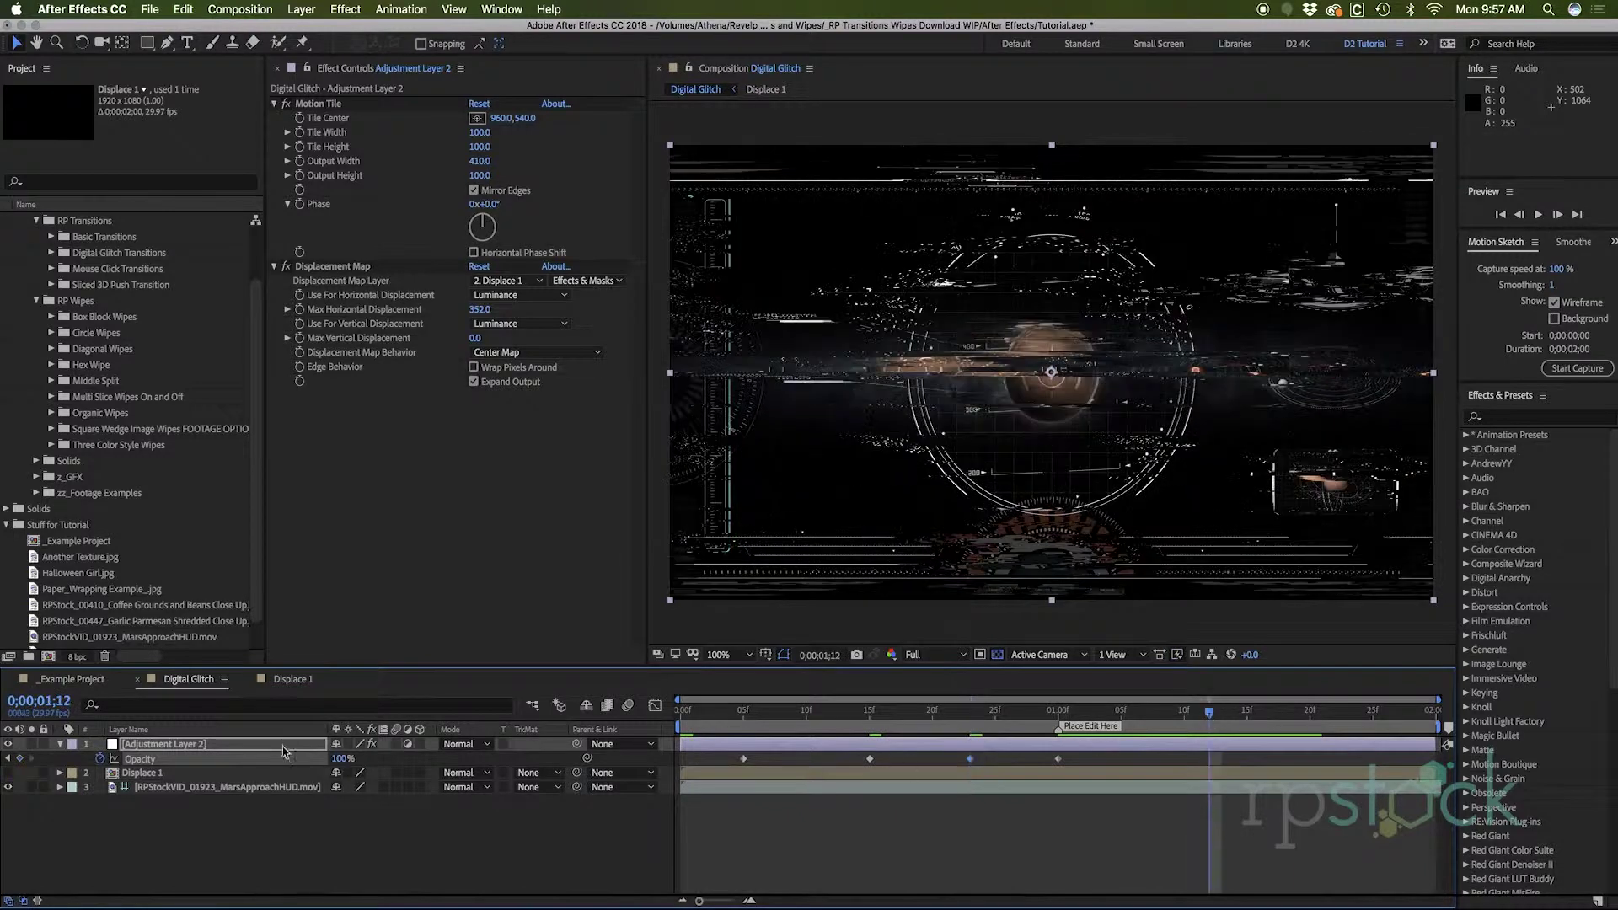
{"action": "left_click_drag", "start_coordinate": [342, 758], "coordinate": [286, 759]}
Finish the adjustment layer's Opacity keyframes at 0;00;01;20 and 0;00;01;29, preview the flicker, and collapse the layer.
{"action": "key", "text": "space"}
{"action": "key", "text": "space"}
{"action": "key", "text": "space"}
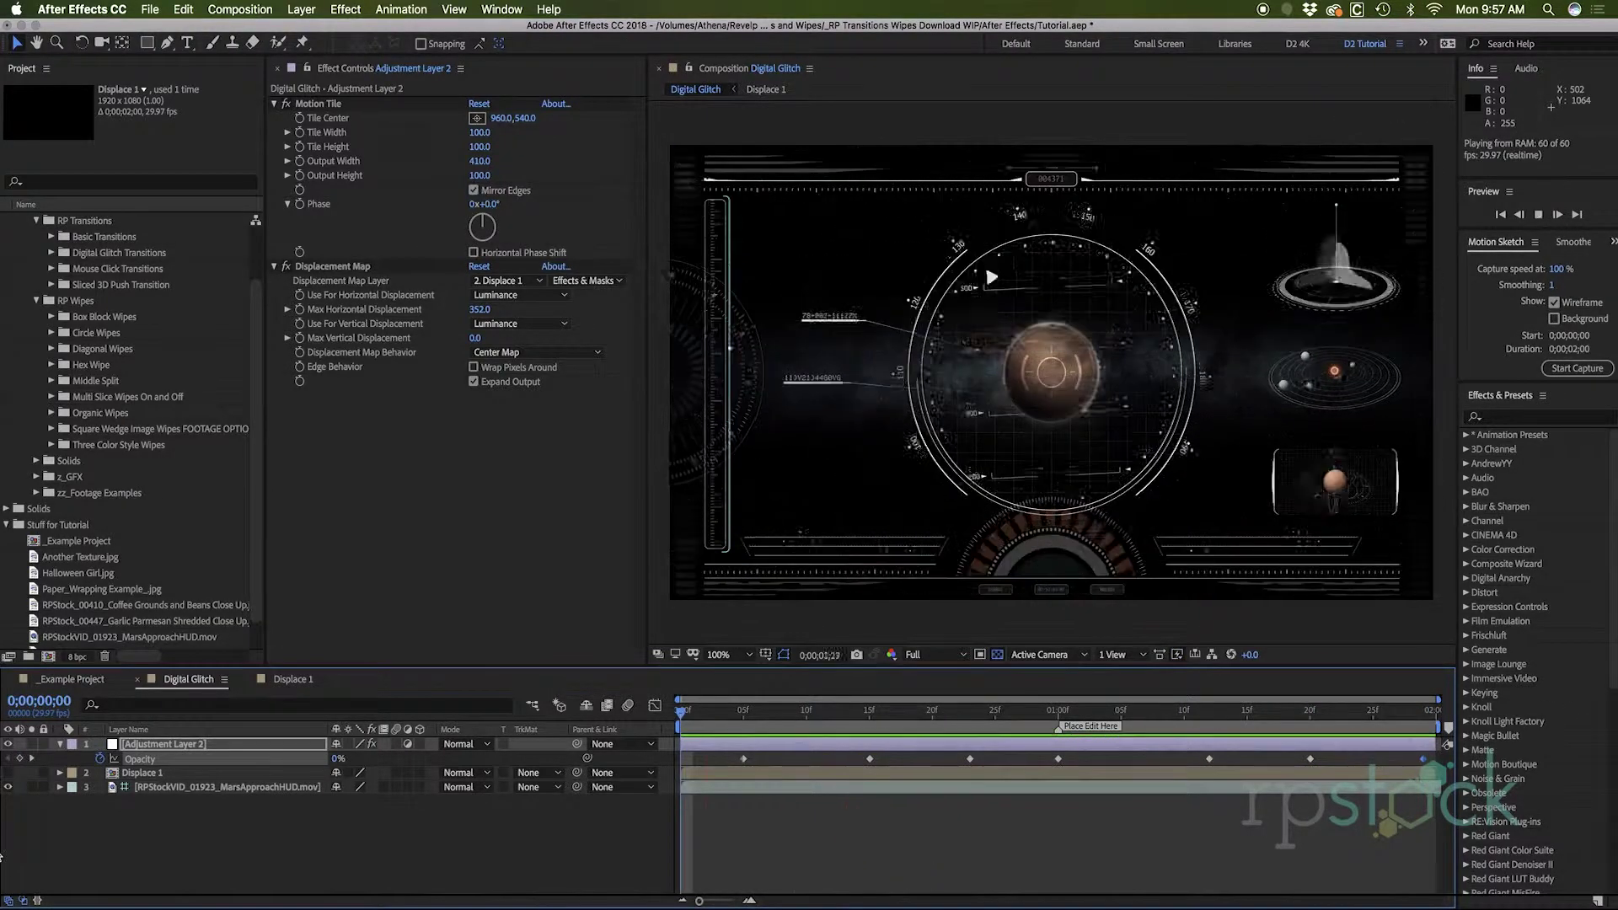
{"action": "key", "text": "space"}
{"action": "left_click", "coordinate": [90, 885]}
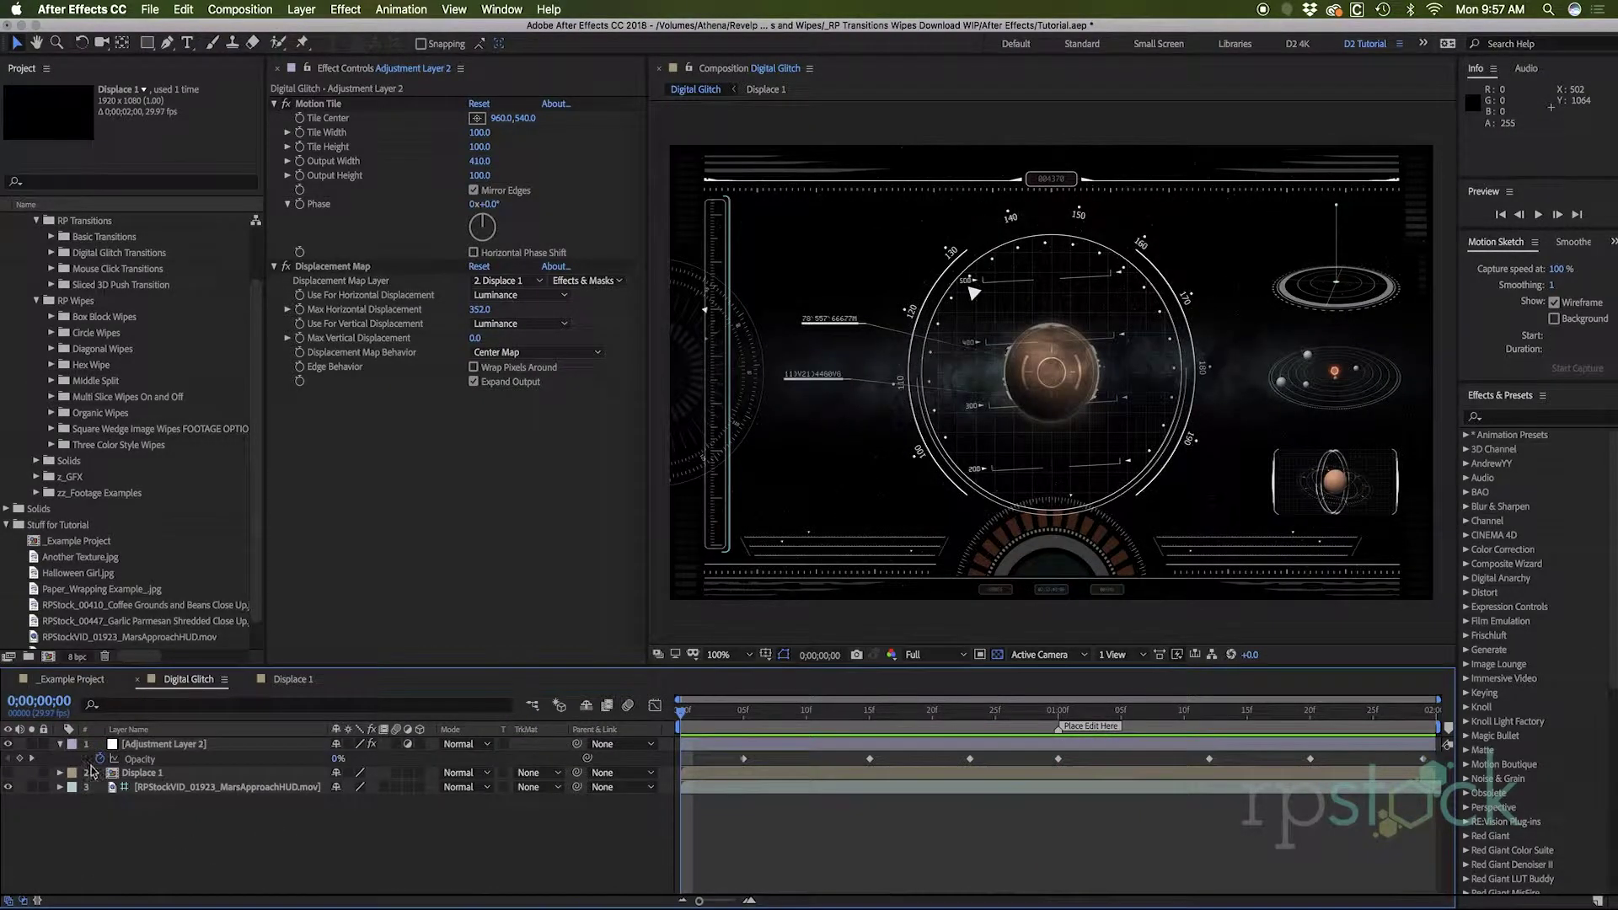
{"action": "left_click", "coordinate": [59, 744]}
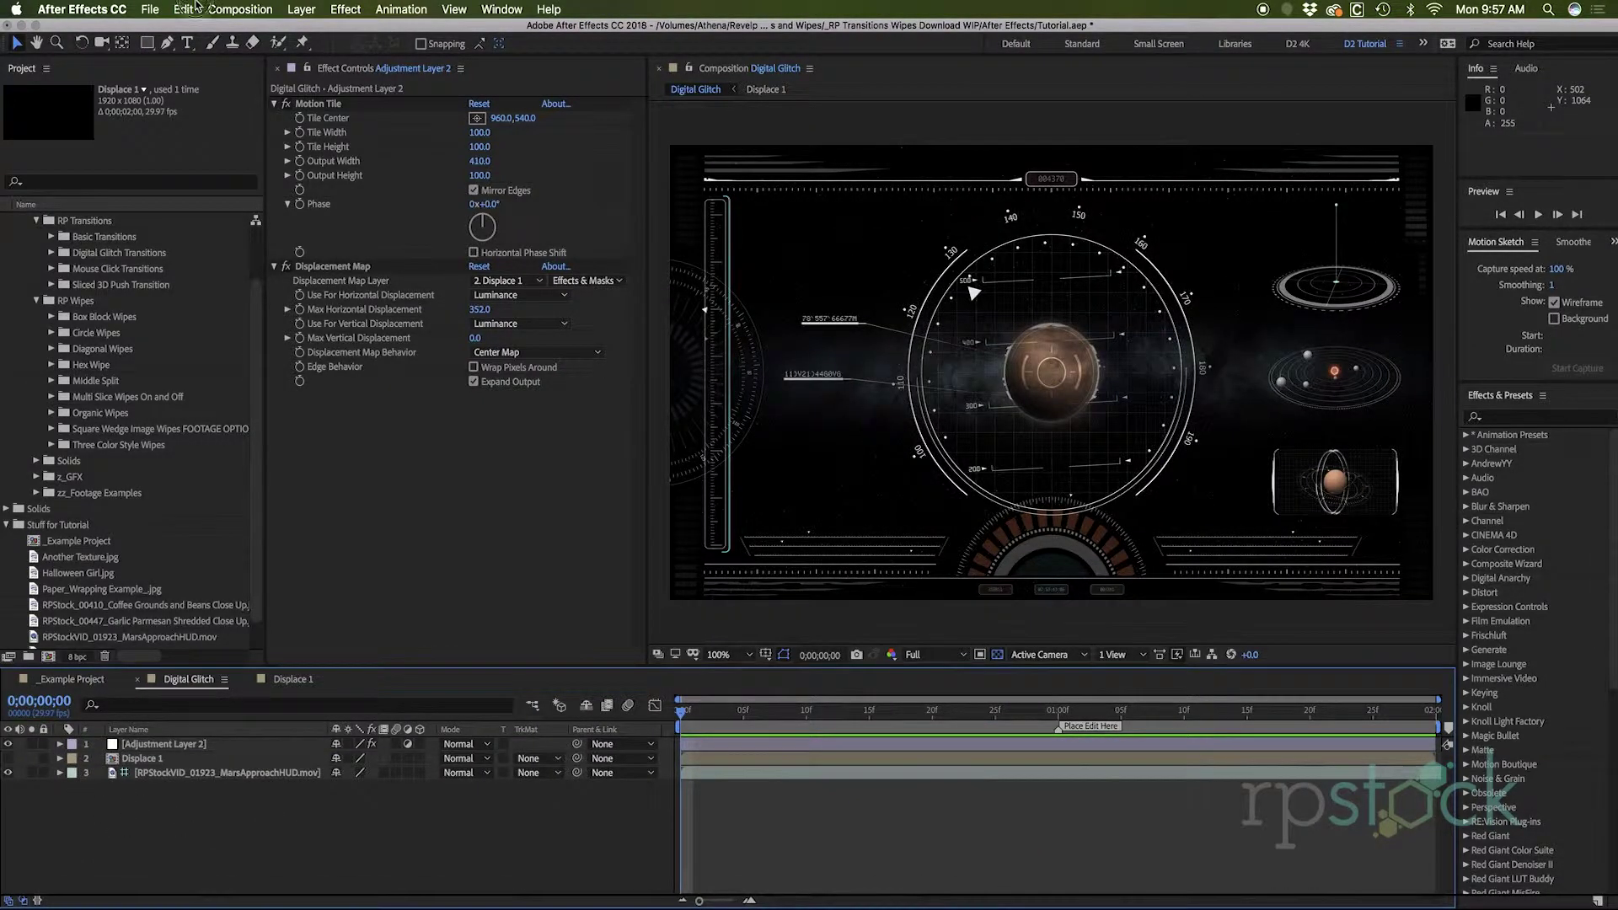
Create a 1920 x 1080, two-second composition named Static 1 containing a black solid with Fractal Noise at Scale 8.
{"action": "left_click", "coordinate": [232, 10]}
{"action": "left_click", "coordinate": [249, 46]}
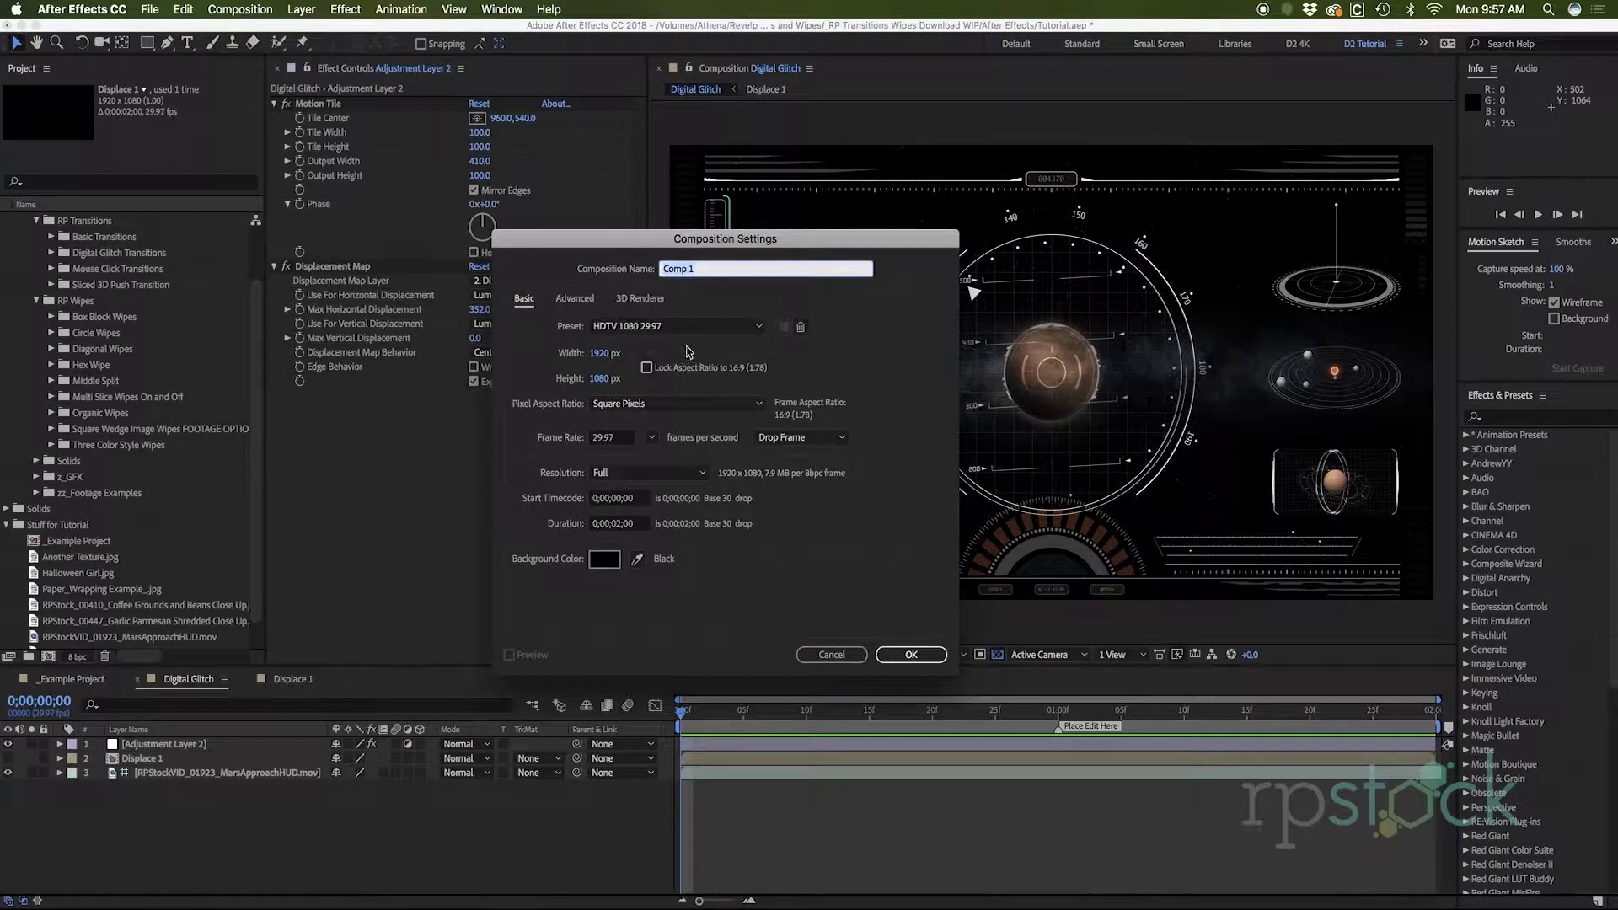
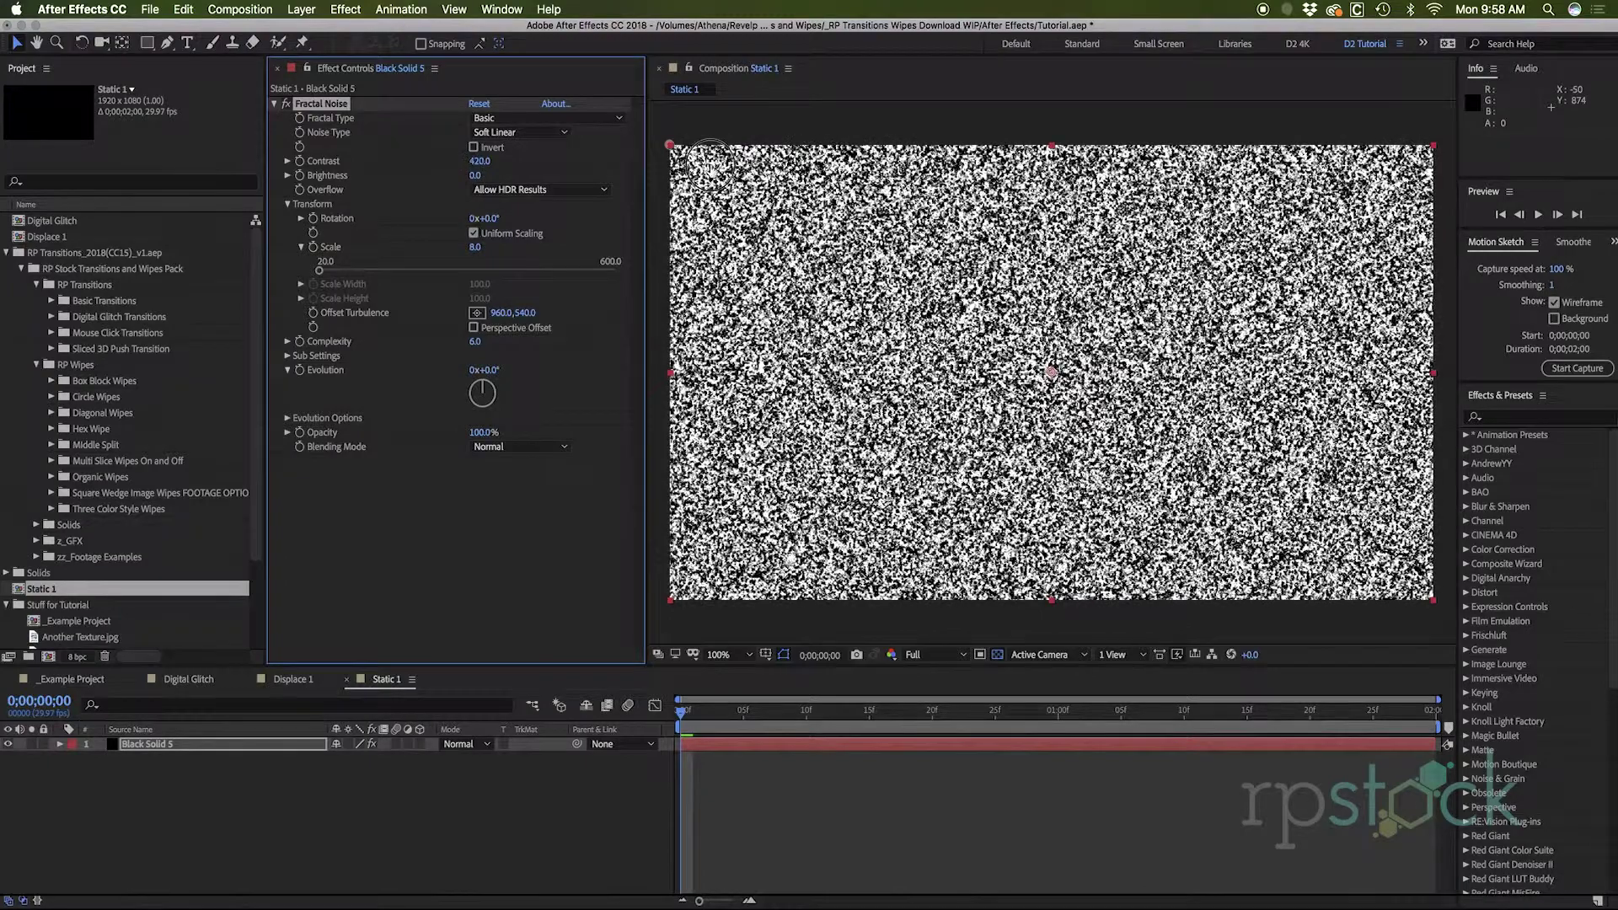
Set Fractal Noise's Contrast to 386 and Brightness to -40, and apply the Levels effect to the solid.
{"action": "left_click_drag", "start_coordinate": [476, 175], "coordinate": [440, 172]}
{"action": "right_click", "coordinate": [482, 522]}
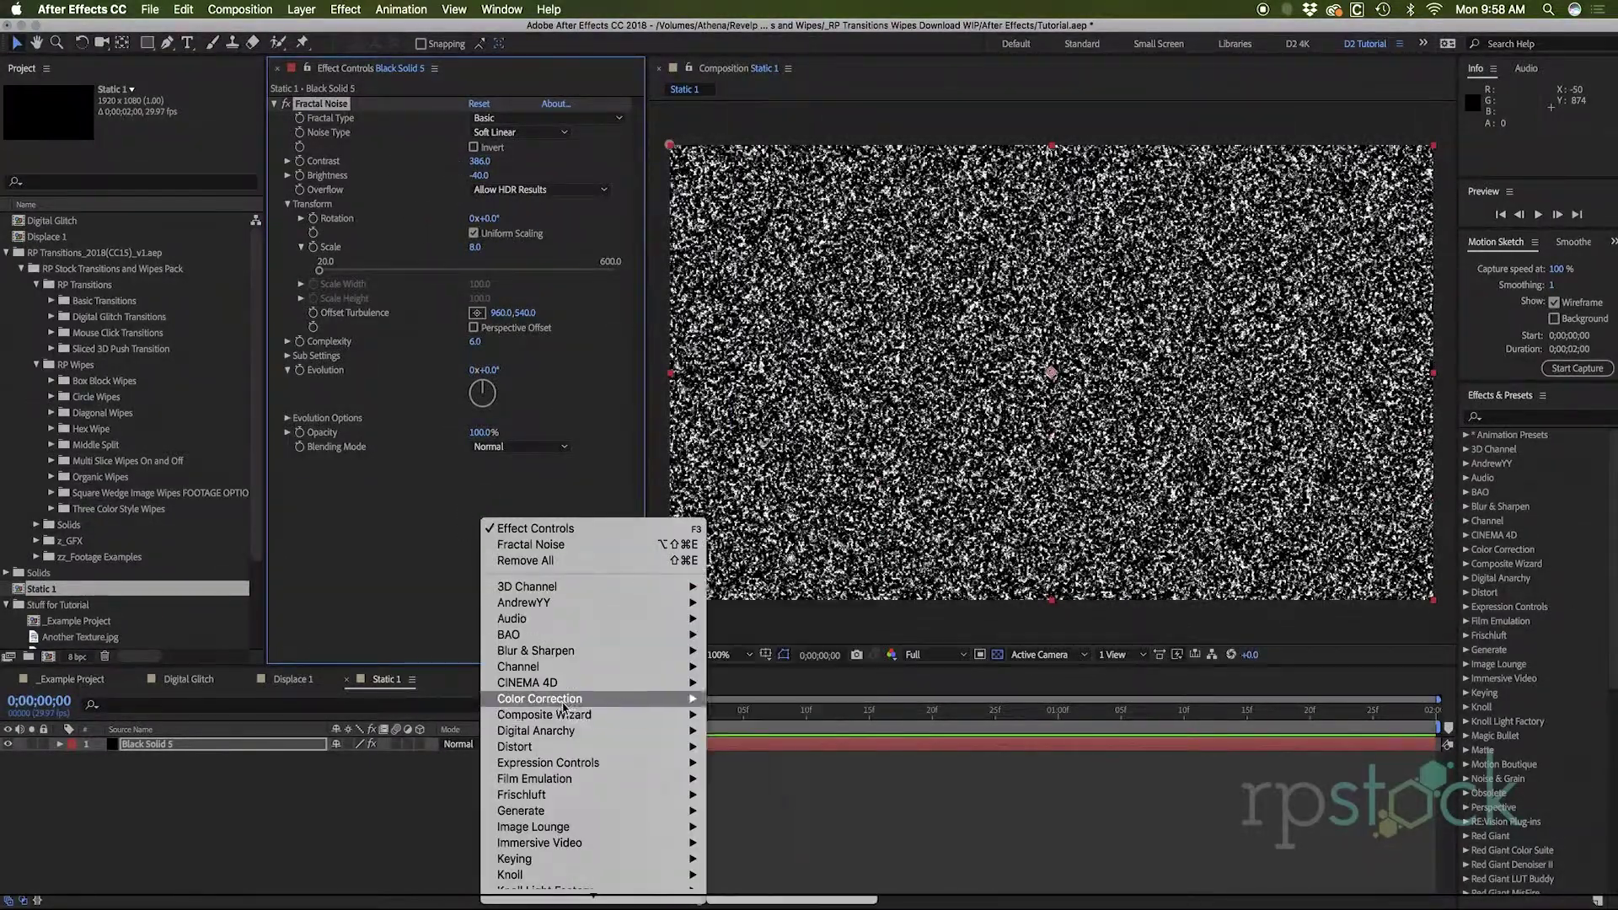
{"action": "left_click", "coordinate": [447, 649]}
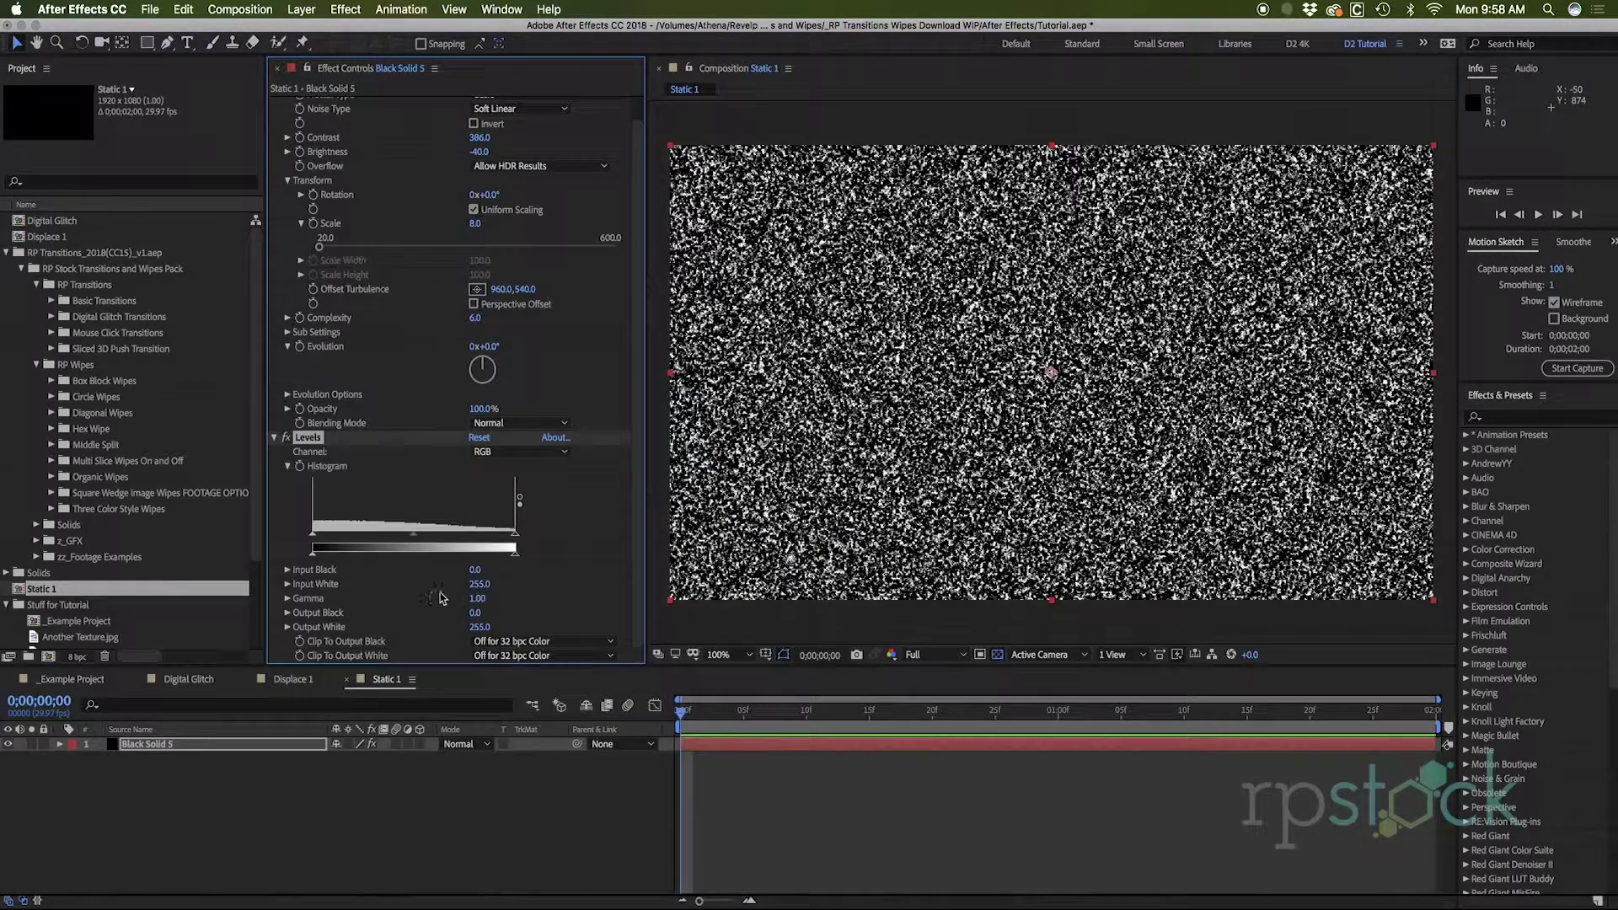
Reduce the noise to sparse specks by setting Levels' Input Black to 179 and Gamma to 0.19, leaving Fractal Noise Scale at 8.
{"action": "left_click_drag", "start_coordinate": [512, 536], "coordinate": [621, 542]}
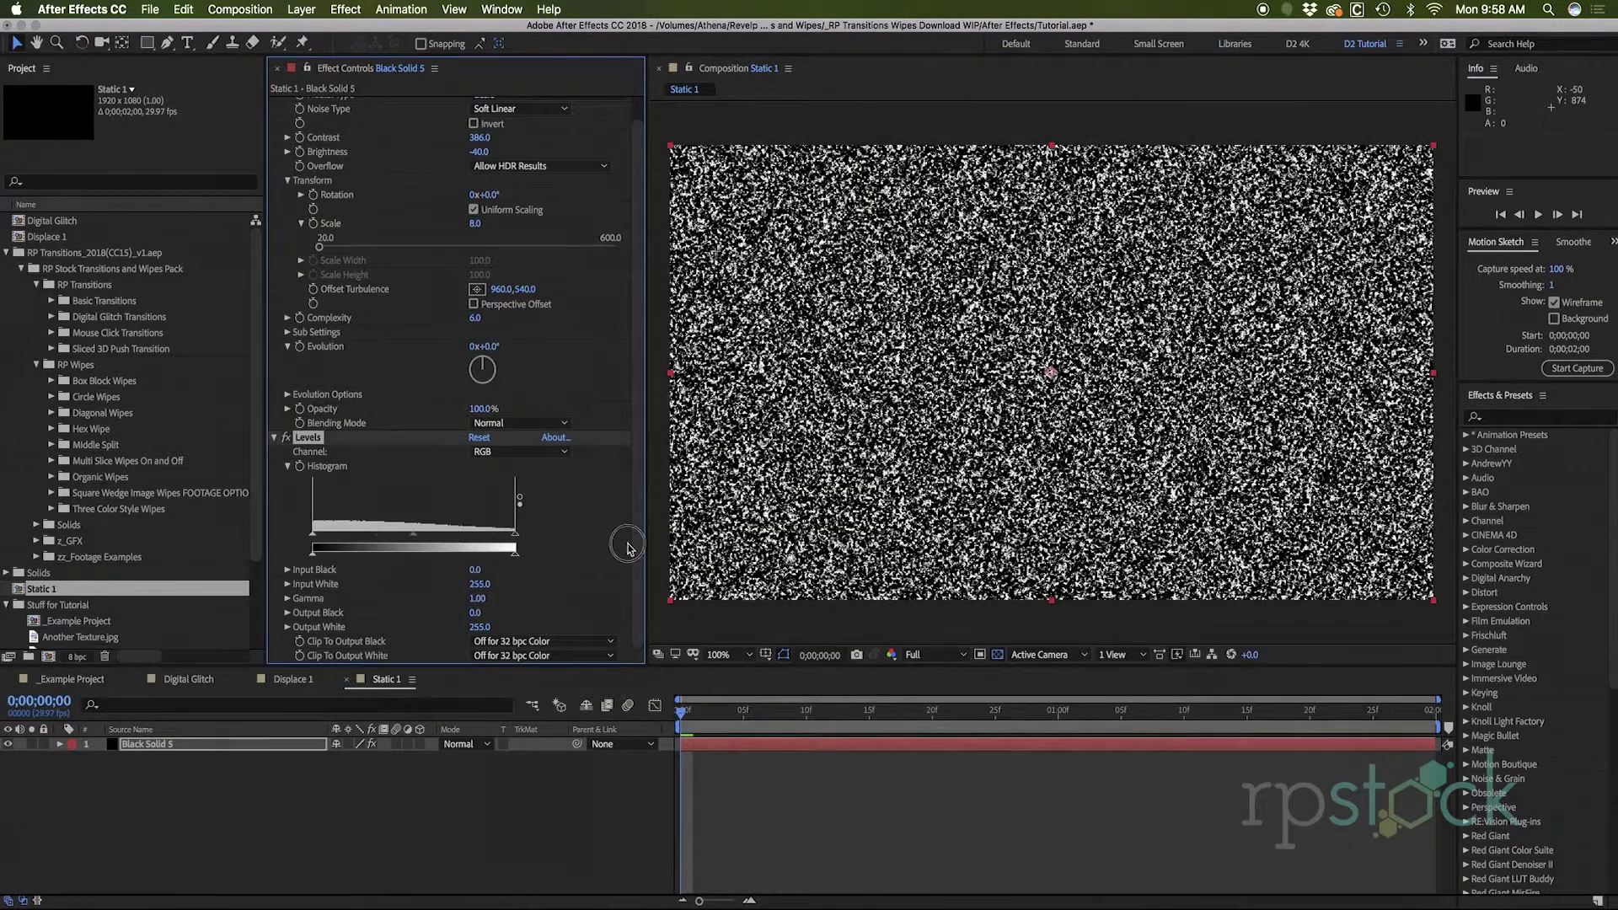
{"action": "left_click_drag", "start_coordinate": [413, 536], "coordinate": [489, 536]}
{"action": "left_click_drag", "start_coordinate": [313, 534], "coordinate": [454, 535]}
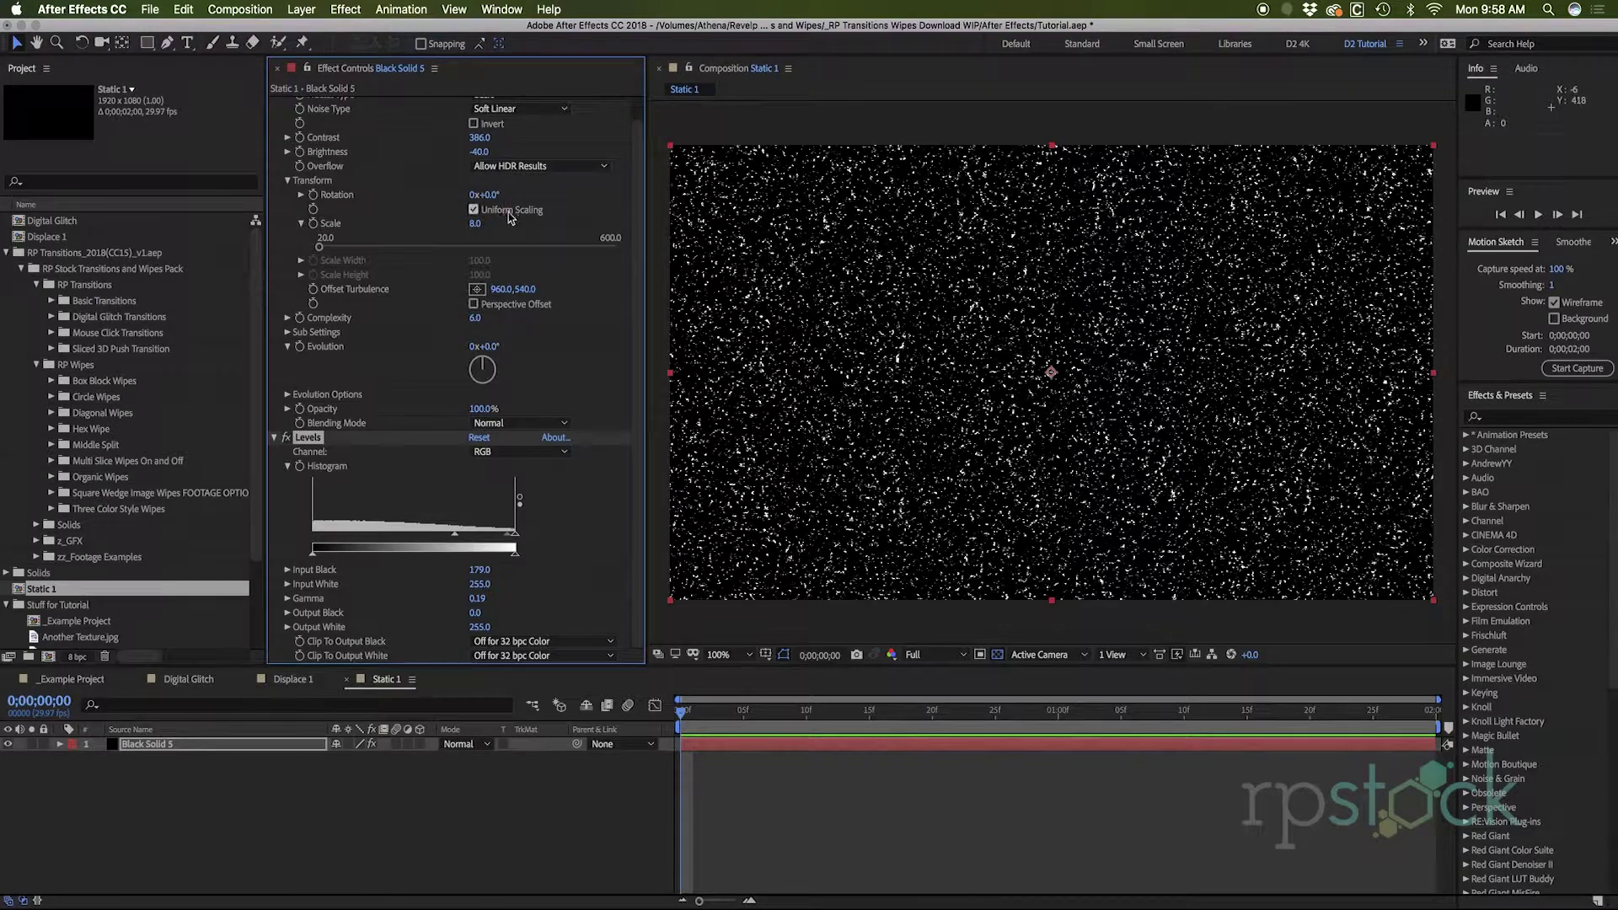
{"action": "mouse_move", "coordinate": [476, 230]}
{"action": "left_mouse_down"}
{"action": "mouse_move", "coordinate": [451, 228]}
{"action": "mouse_move", "coordinate": [468, 230]}
{"action": "left_mouse_up"}
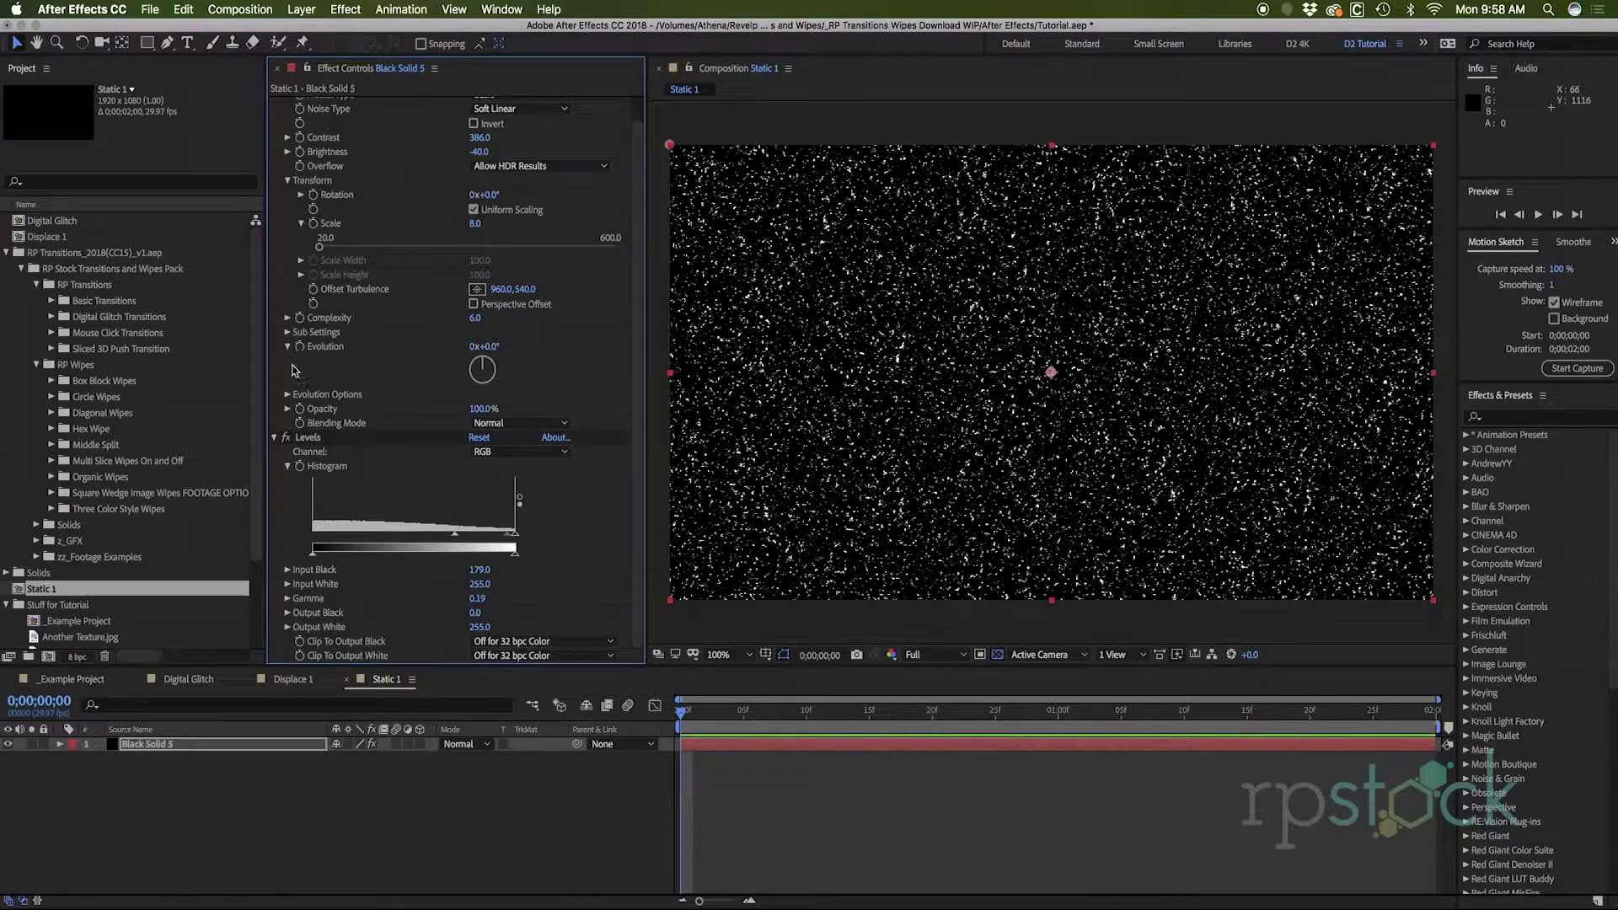
Animate Fractal Noise's Random Seed with the expression time*100, and preview the static.
{"action": "left_click", "coordinate": [287, 394]}
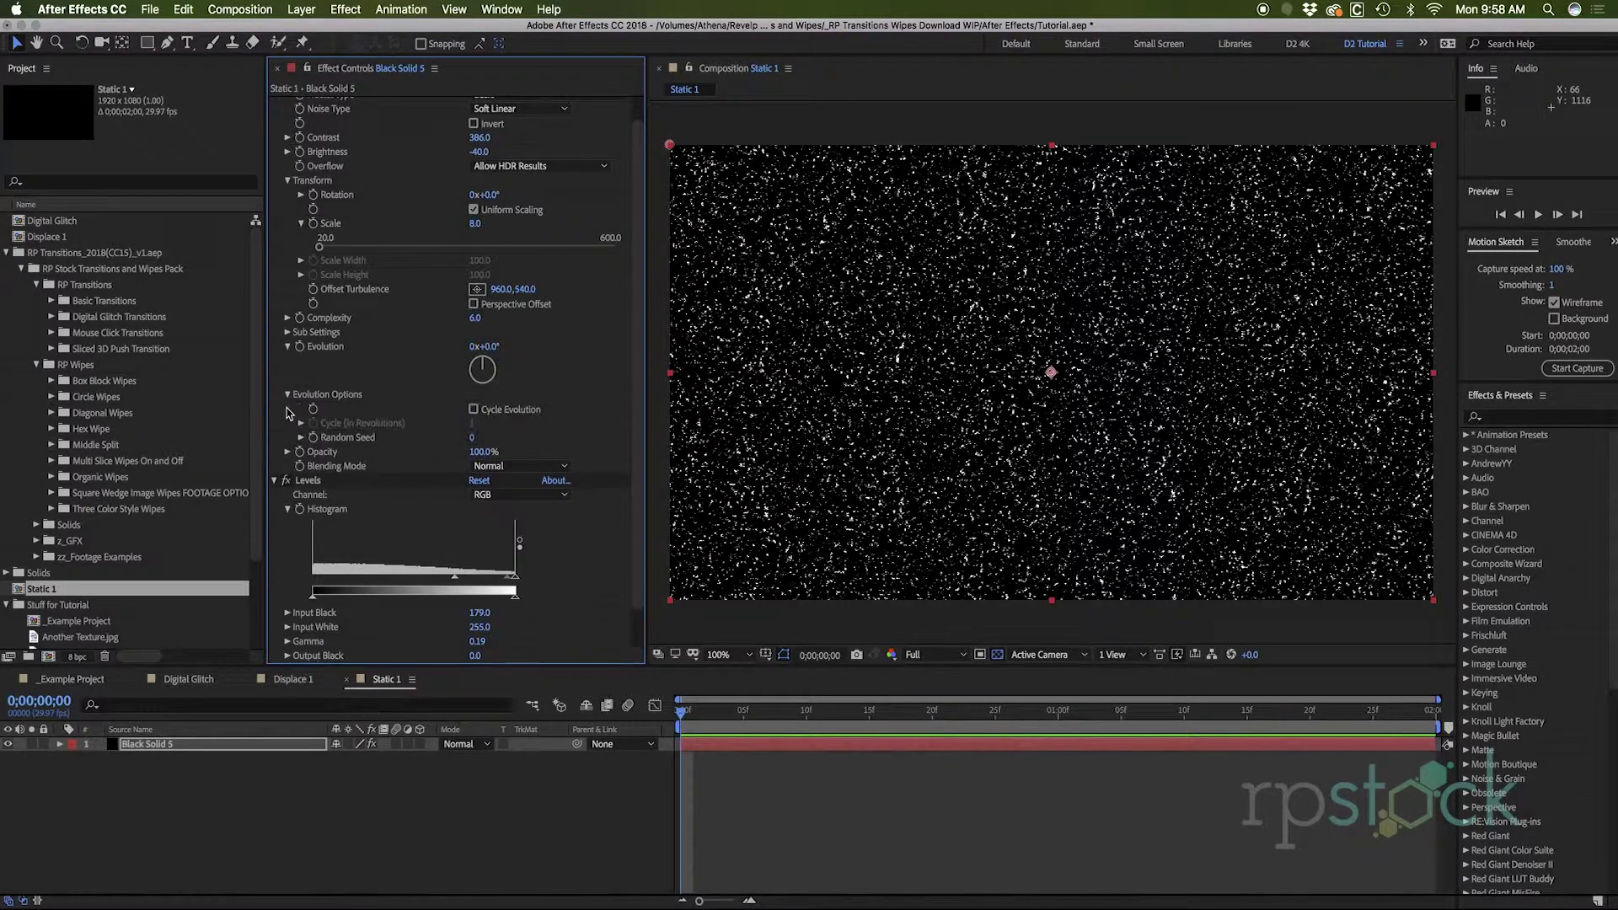
{"action": "left_click", "coordinate": [314, 443], "text": "alt"}
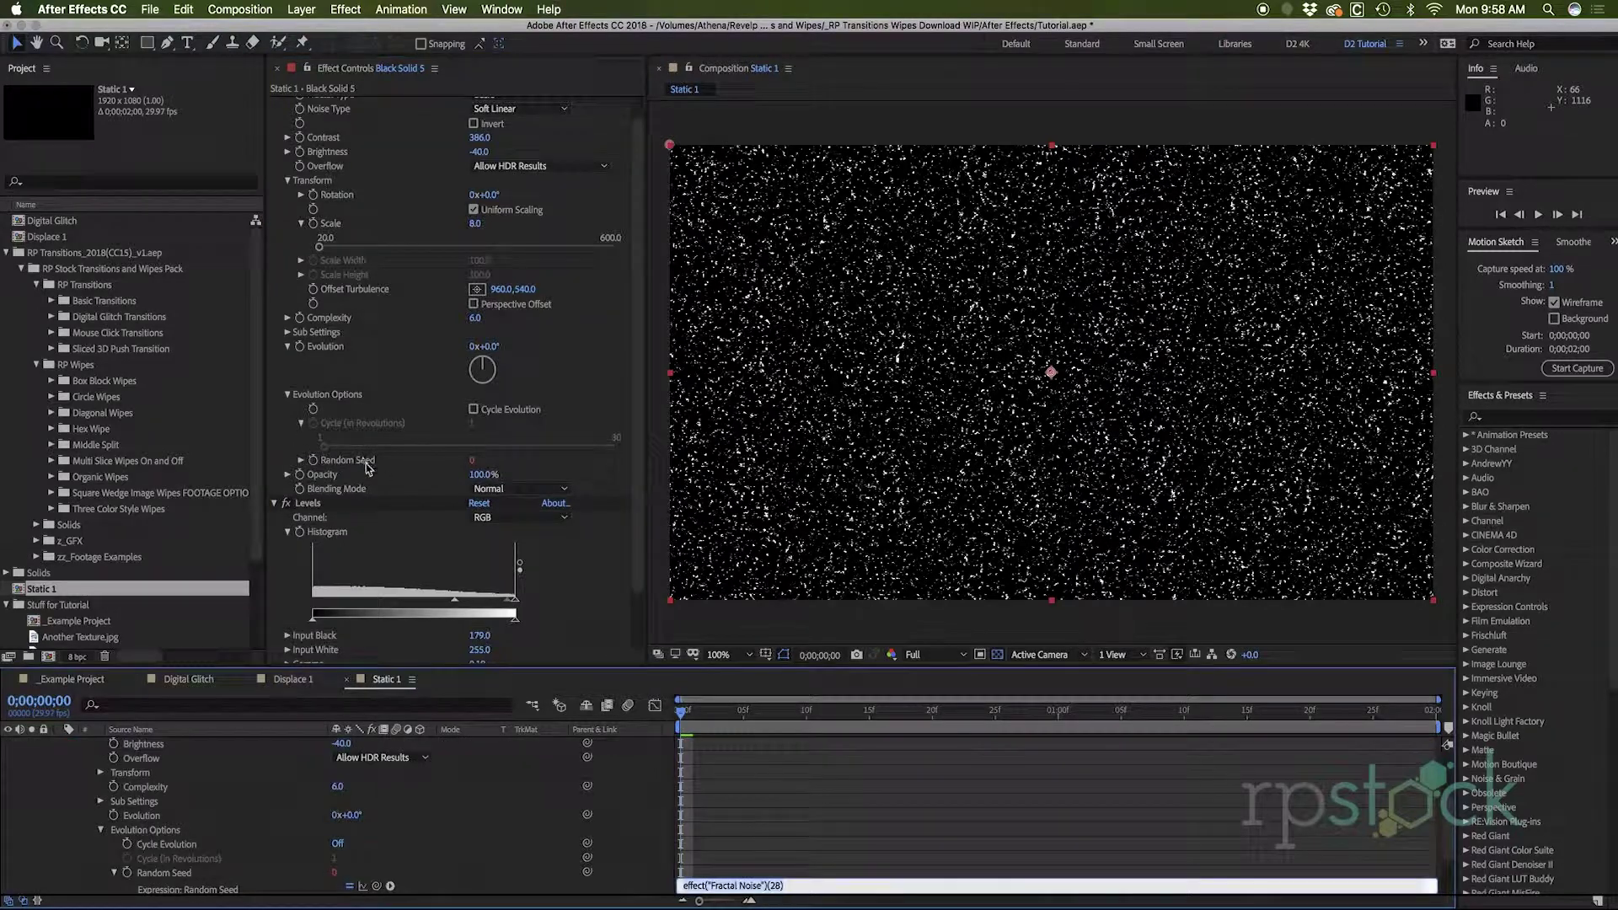
{"action": "key", "text": "BackSpace"}
{"action": "key", "text": "KP_Enter"}
{"action": "key", "text": "space"}
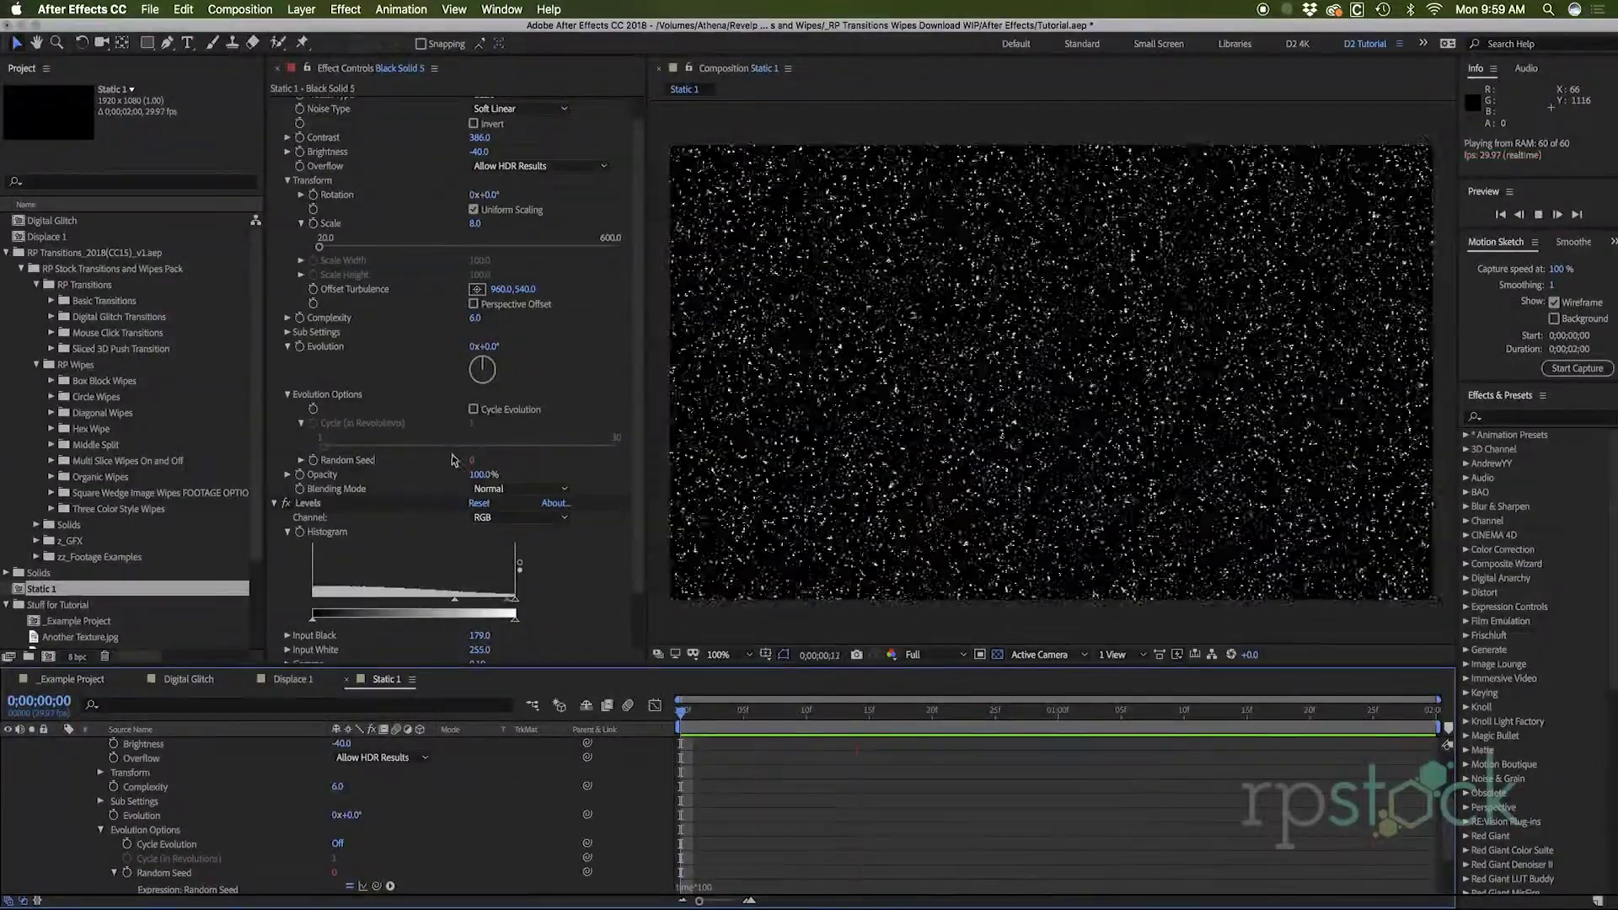
{"action": "left_click", "coordinate": [734, 715]}
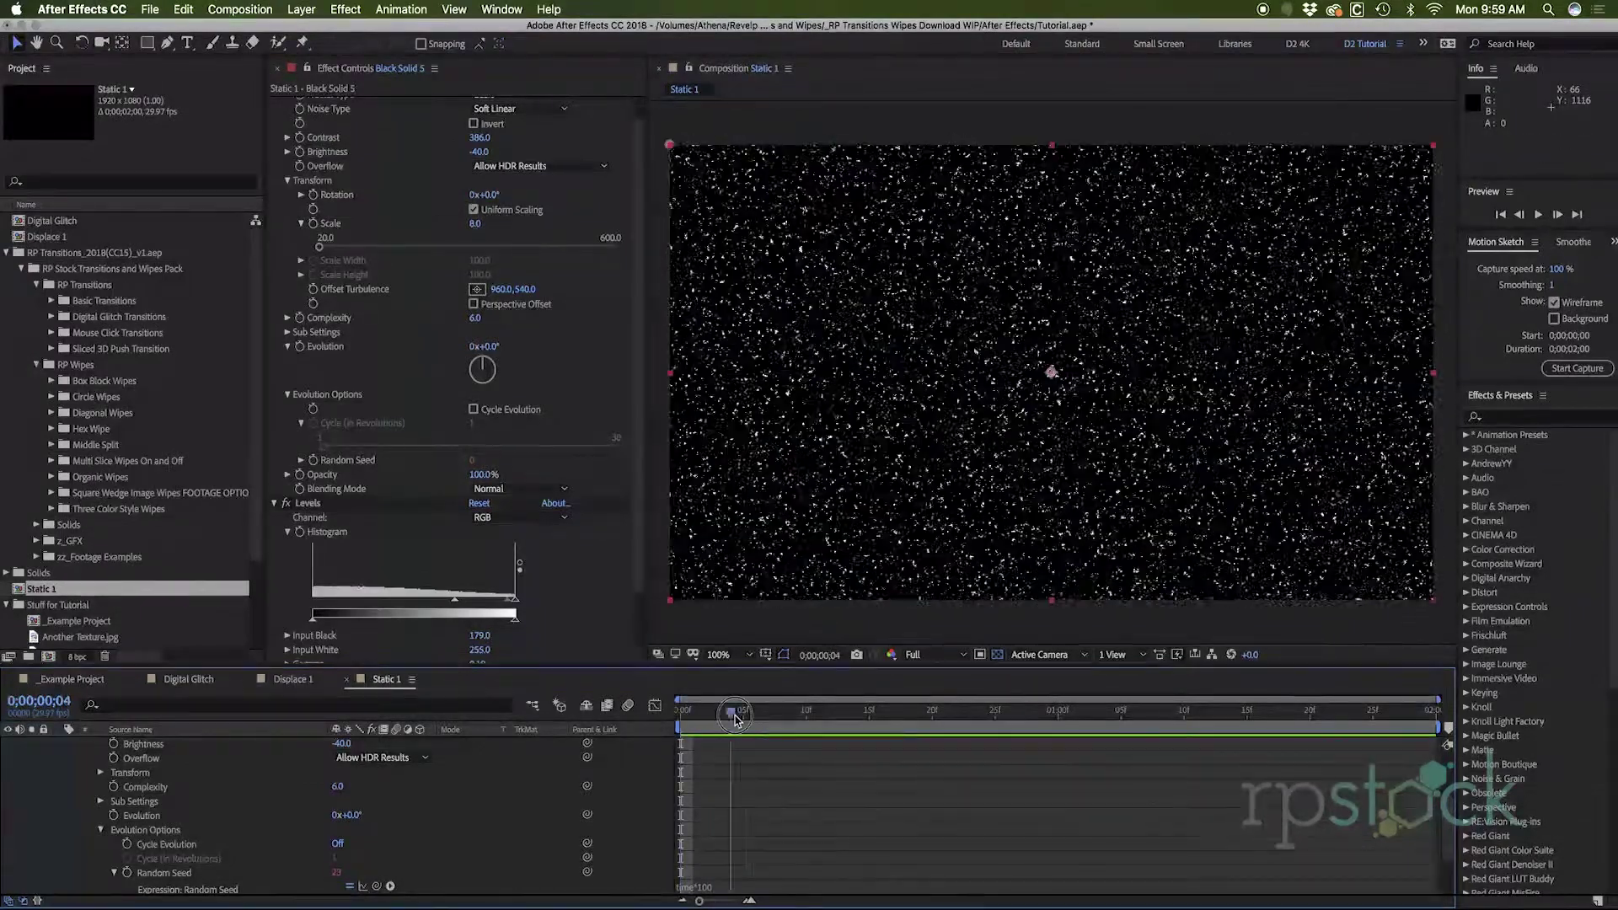
{"action": "left_click_drag", "start_coordinate": [734, 714], "coordinate": [768, 714]}
Lower Fractal Noise's Contrast to 262 and preview the static from the start.
{"action": "scroll", "coordinate": [446, 270], "scroll_direction": "up", "scroll_amount": 1}
{"action": "left_click_drag", "start_coordinate": [480, 160], "coordinate": [379, 171]}
{"action": "left_click", "coordinate": [708, 724]}
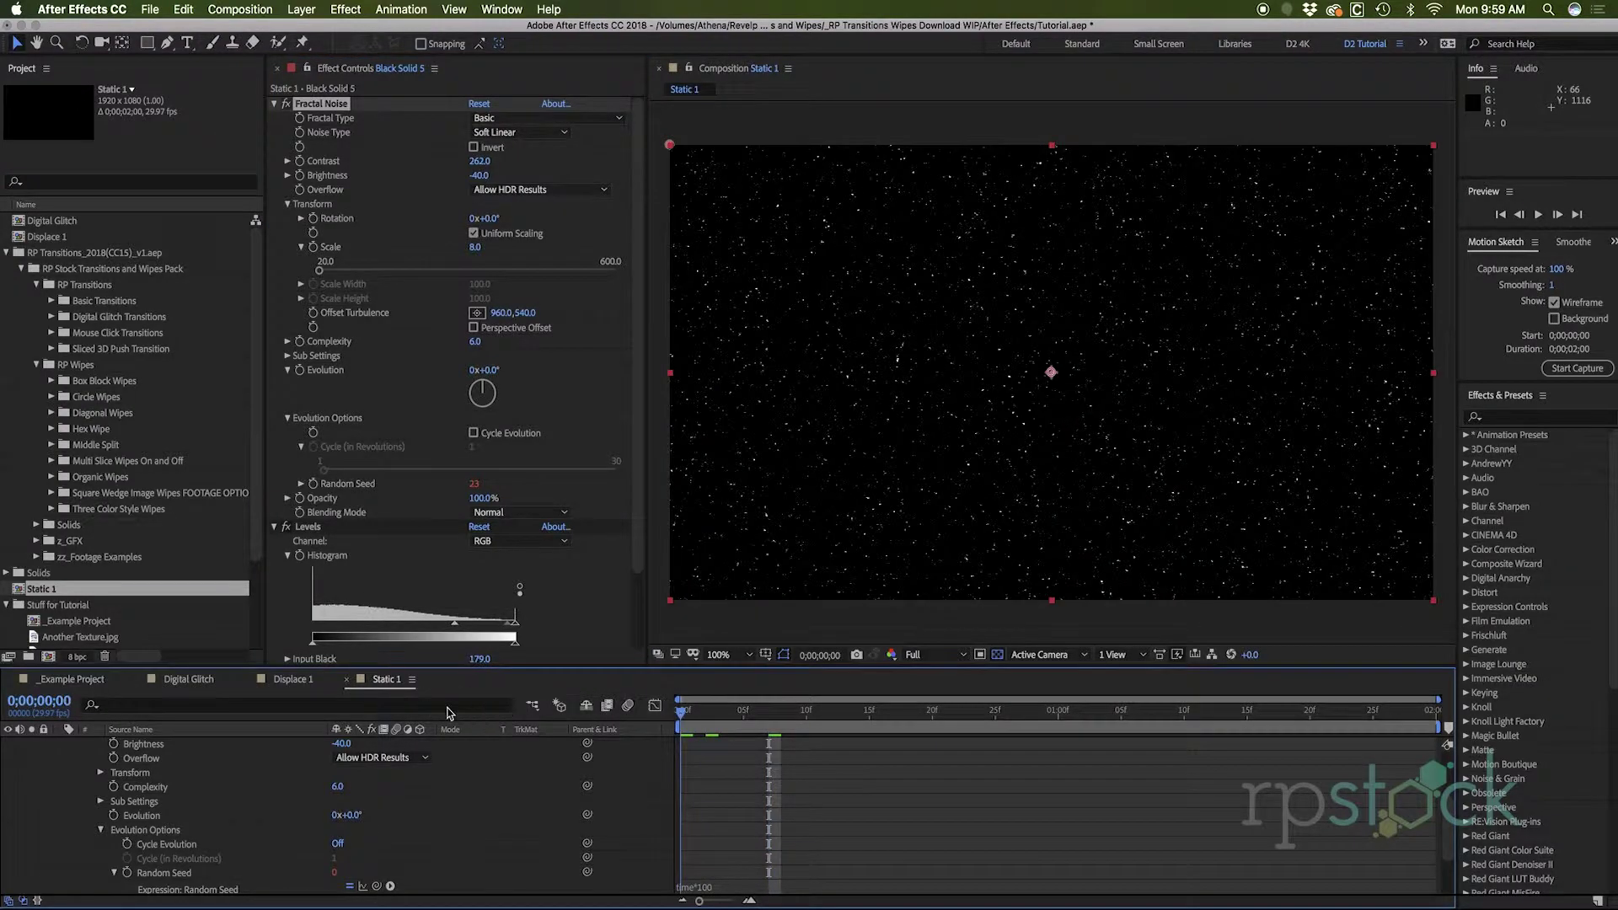
{"action": "key", "text": "Home"}
{"action": "key", "text": "space"}
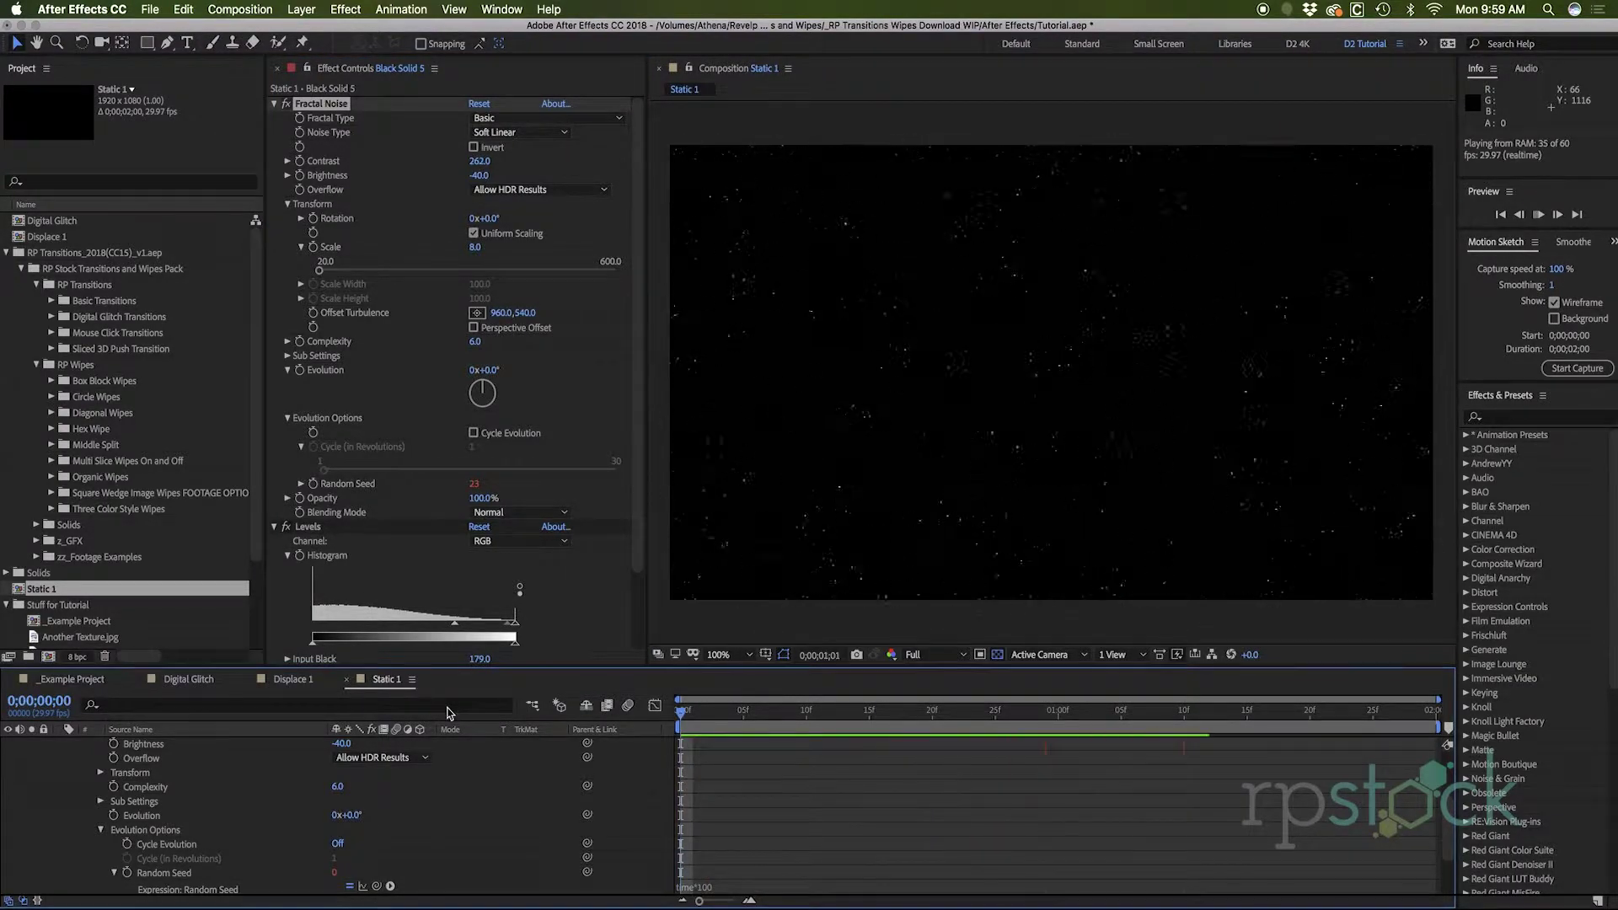
{"action": "key", "text": "space"}
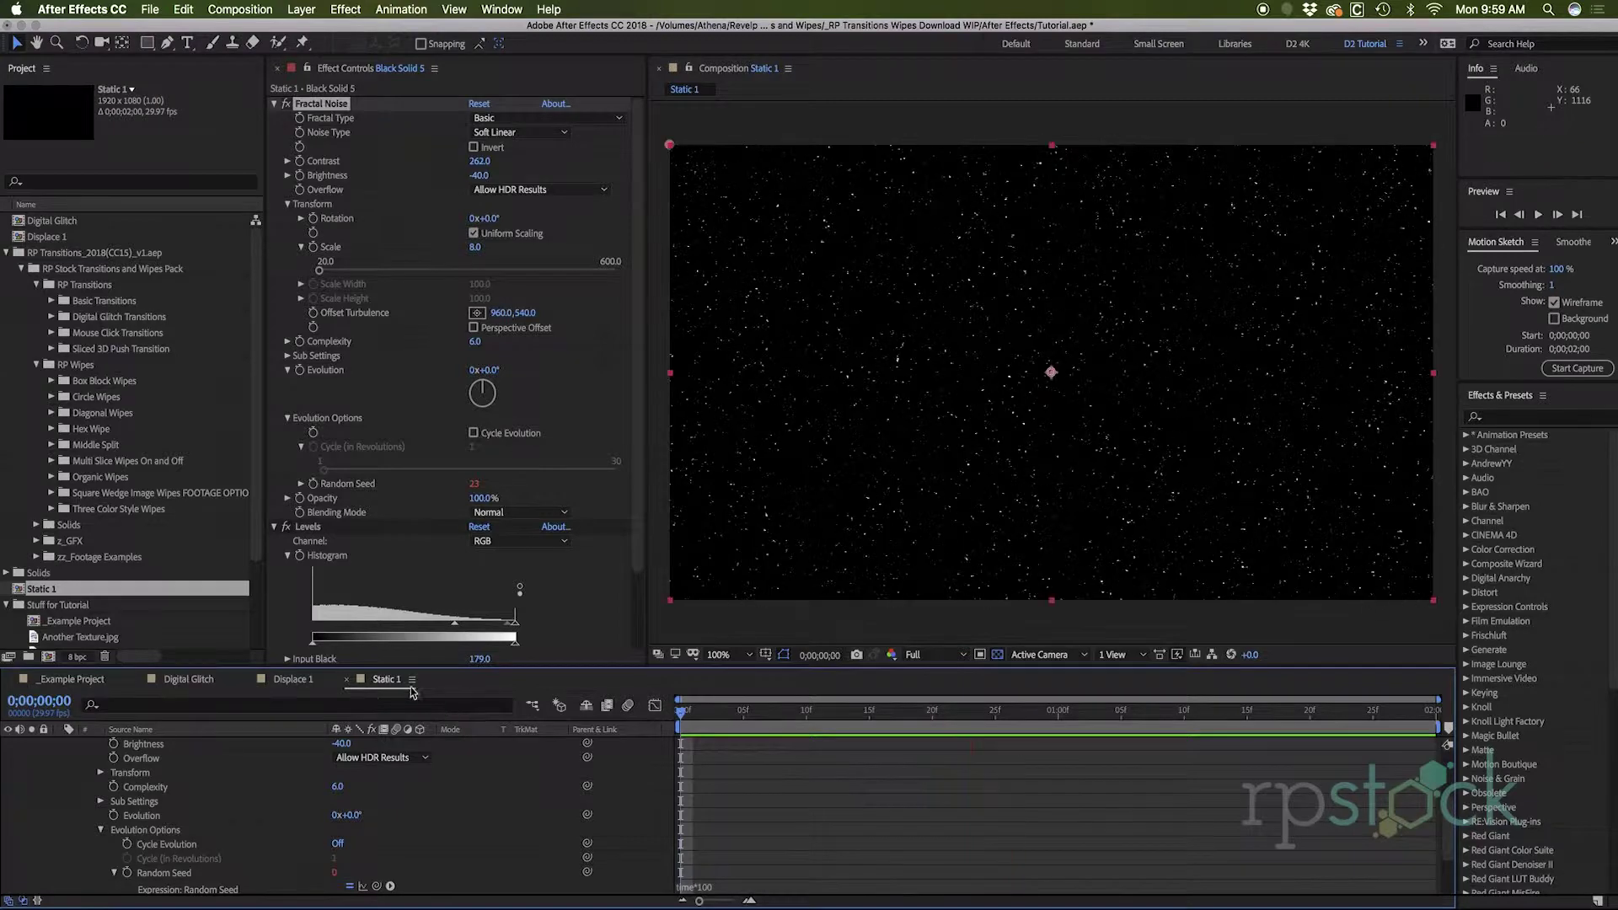
Collapse the solid's properties and place Static 1 in the Digital Glitch composition directly beneath the adjustment layer.
{"action": "scroll", "coordinate": [75, 763], "scroll_direction": "up", "scroll_amount": 3}
{"action": "left_click", "coordinate": [62, 745]}
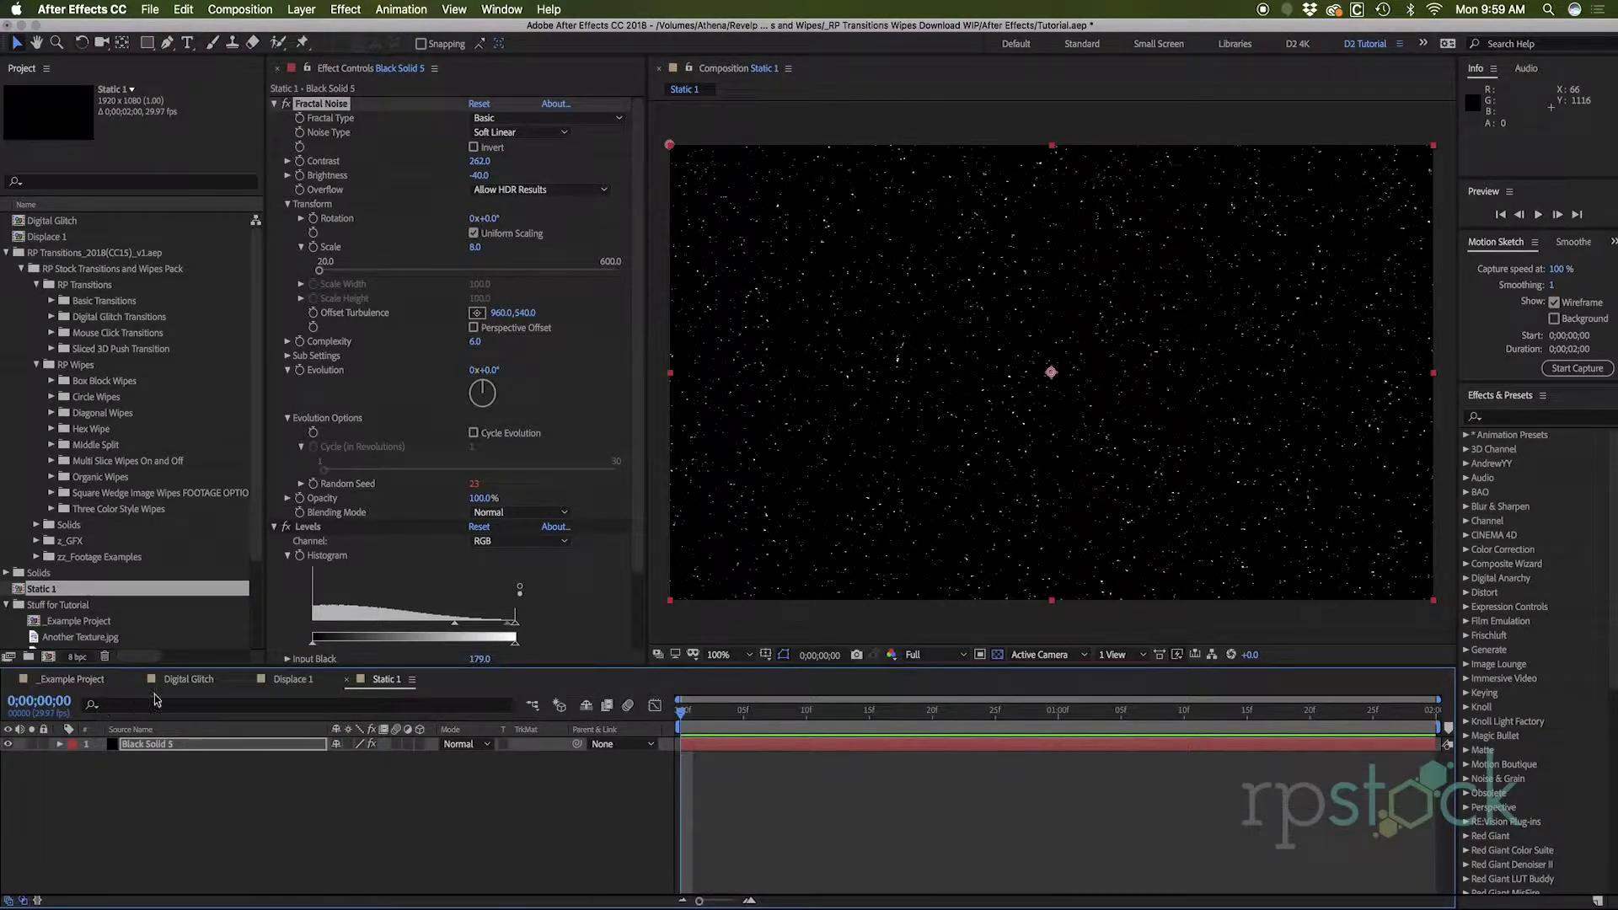
{"action": "left_click", "coordinate": [210, 681]}
{"action": "left_click_drag", "start_coordinate": [52, 588], "coordinate": [139, 750]}
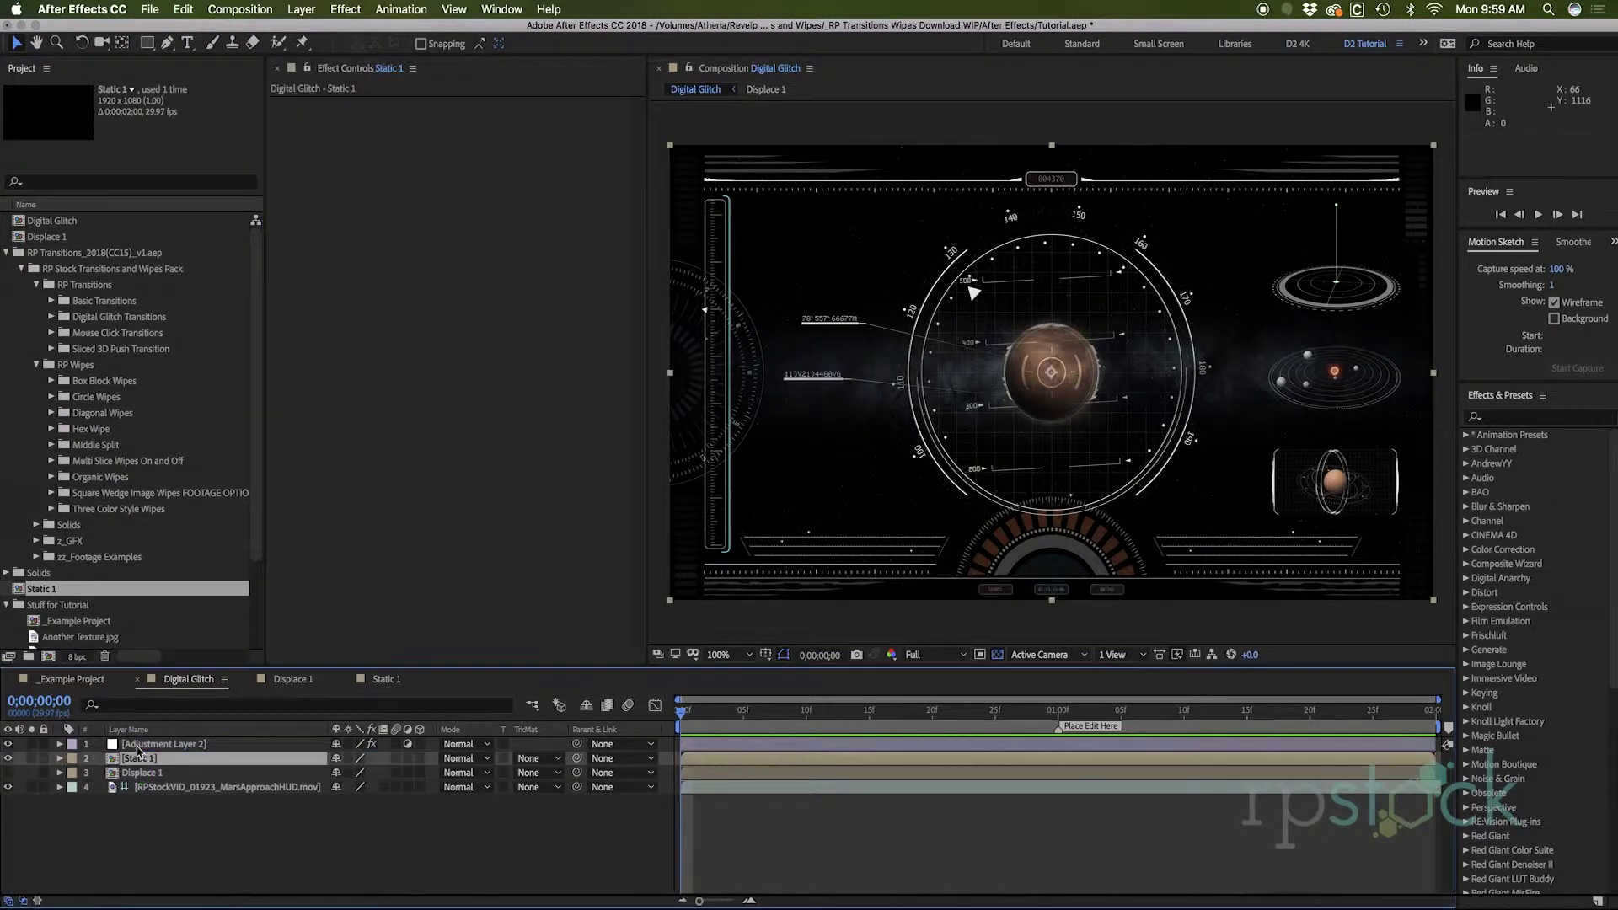
Set the Static 1 layer's blending mode to Screen and scrub through the composition to check it.
{"action": "left_click_drag", "start_coordinate": [688, 714], "coordinate": [756, 717]}
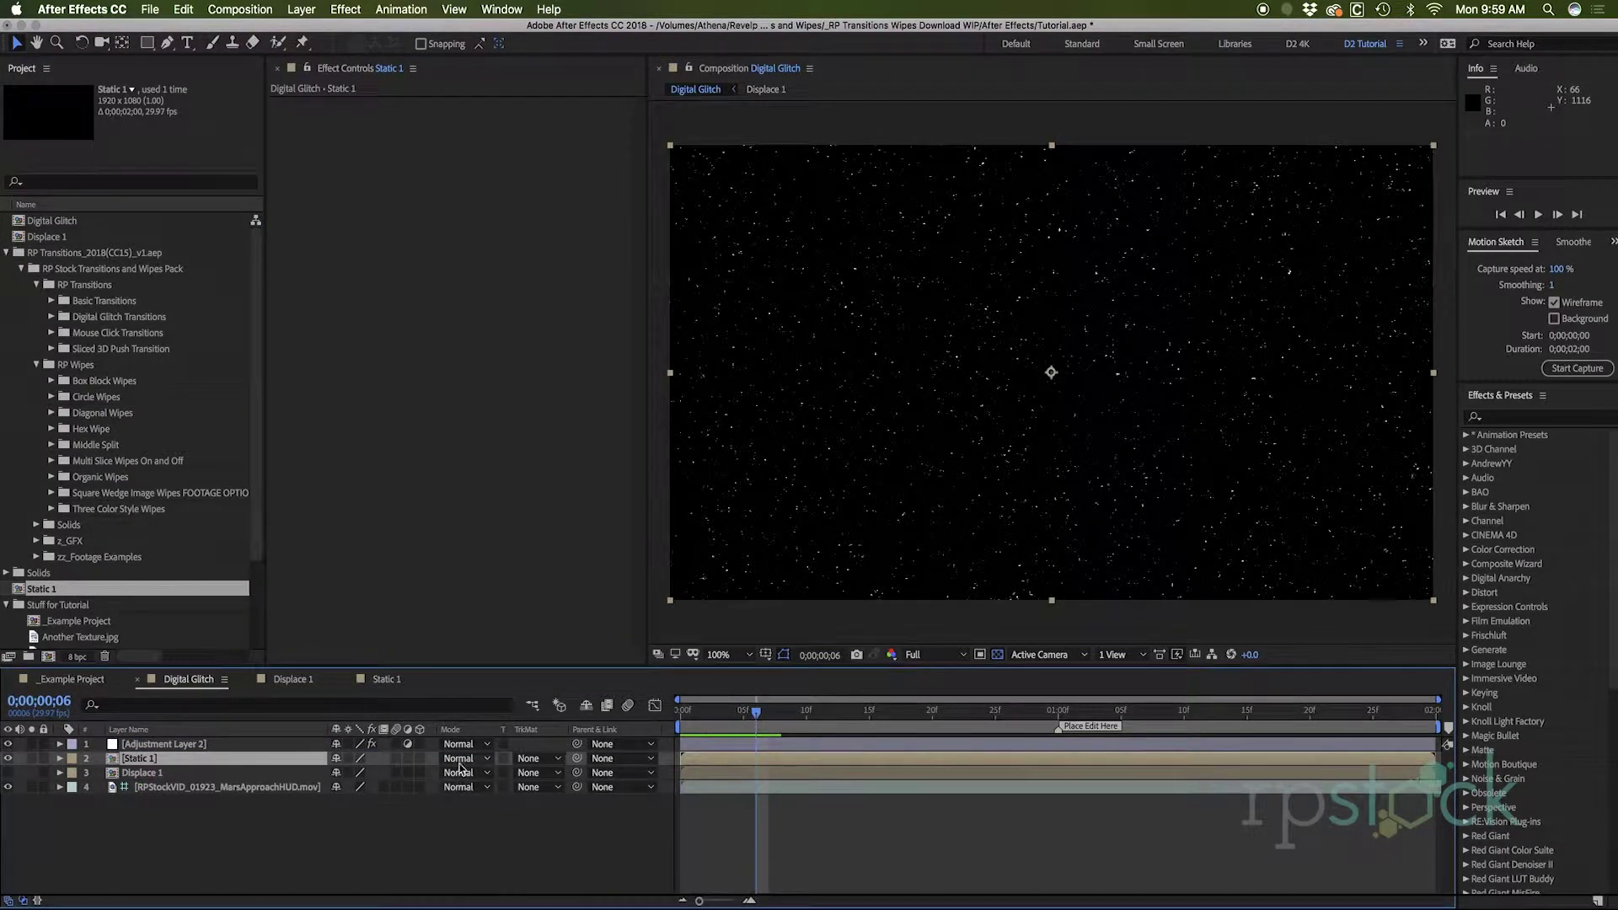
{"action": "left_click", "coordinate": [460, 763]}
{"action": "left_click", "coordinate": [465, 425]}
{"action": "left_click_drag", "start_coordinate": [756, 713], "coordinate": [1146, 717]}
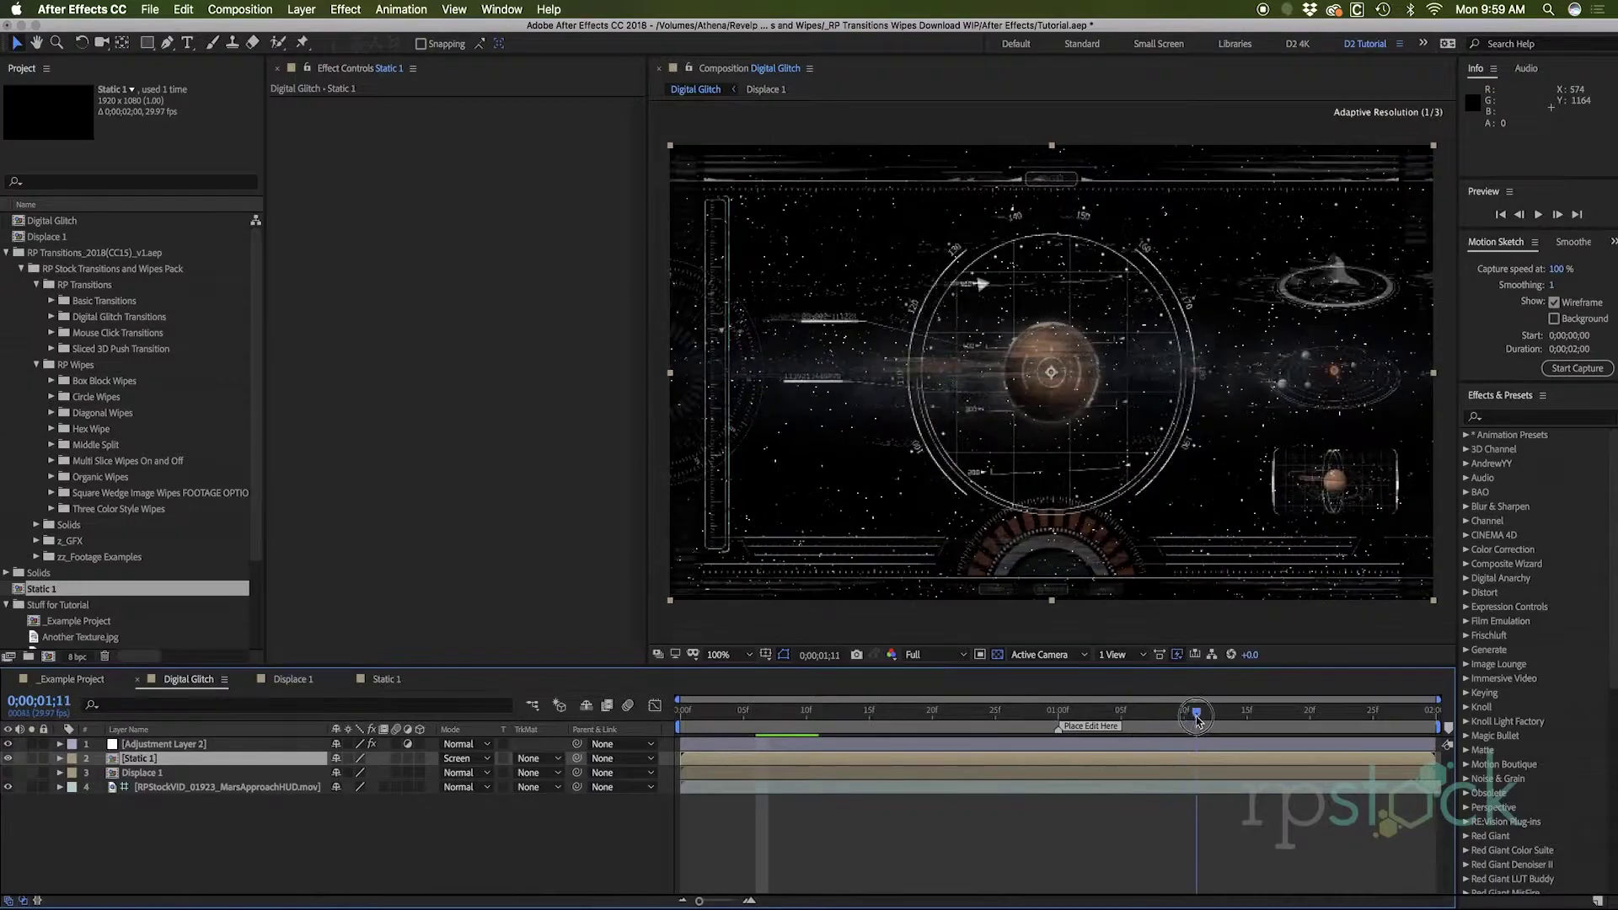
{"action": "left_click_drag", "start_coordinate": [999, 738], "coordinate": [691, 745]}
Keyframe the Static 1 layer's Opacity from 0% at 0;00;00;03 to 100% at 0;00;00;11.
{"action": "key", "text": "t"}
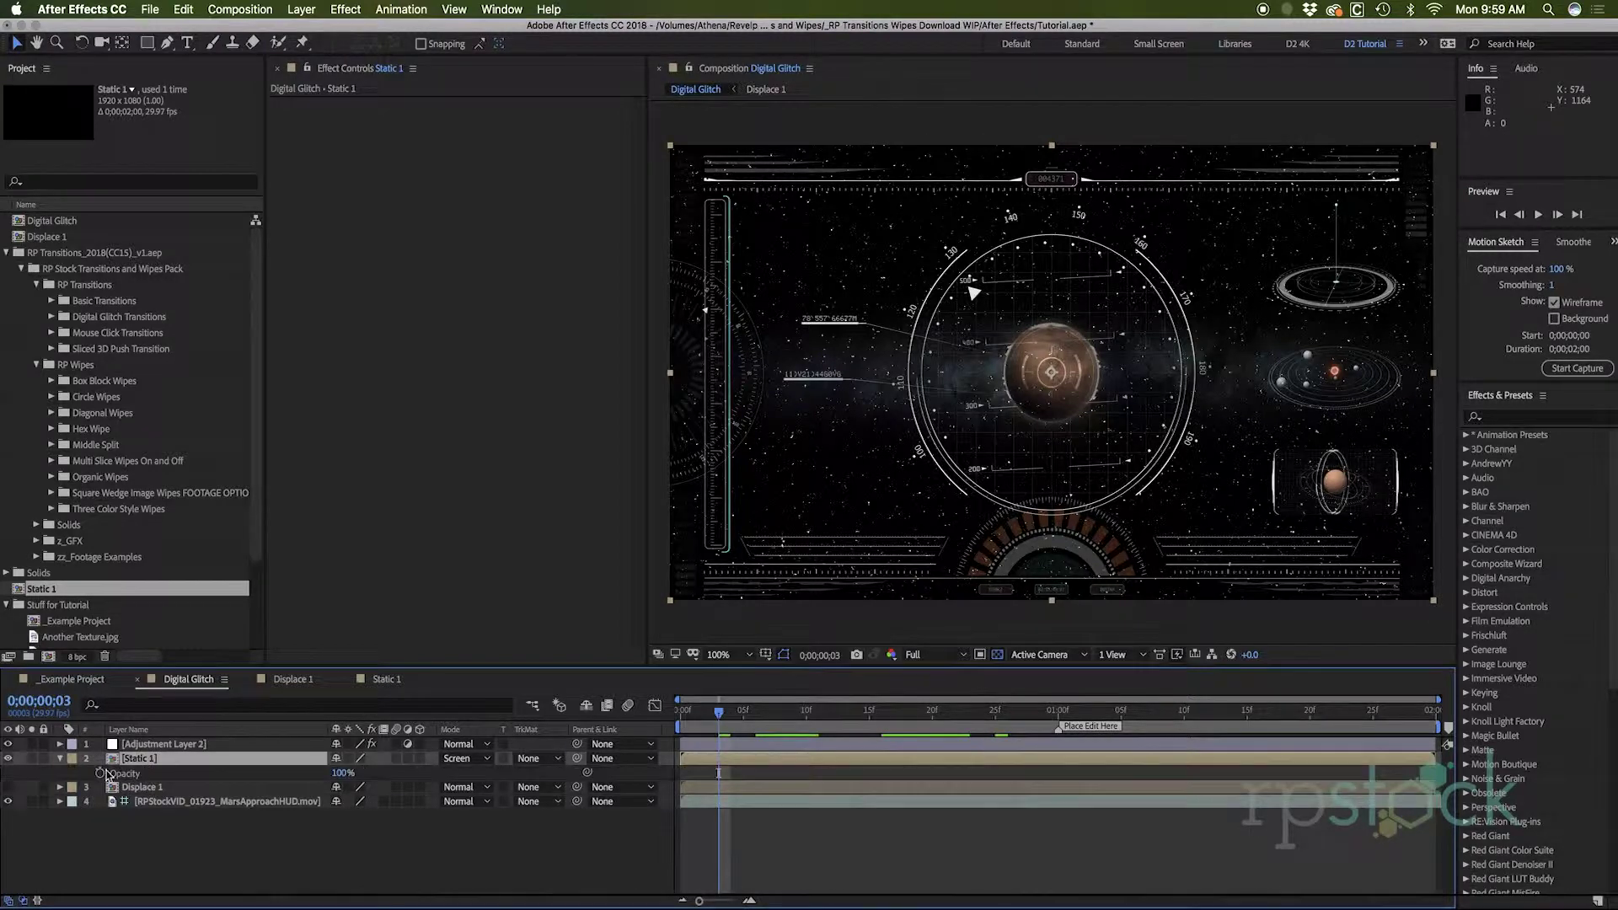
{"action": "left_click", "coordinate": [100, 773]}
{"action": "left_click_drag", "start_coordinate": [342, 773], "coordinate": [282, 775]}
{"action": "left_click_drag", "start_coordinate": [754, 715], "coordinate": [818, 714]}
{"action": "left_click_drag", "start_coordinate": [336, 776], "coordinate": [1209, 700]}
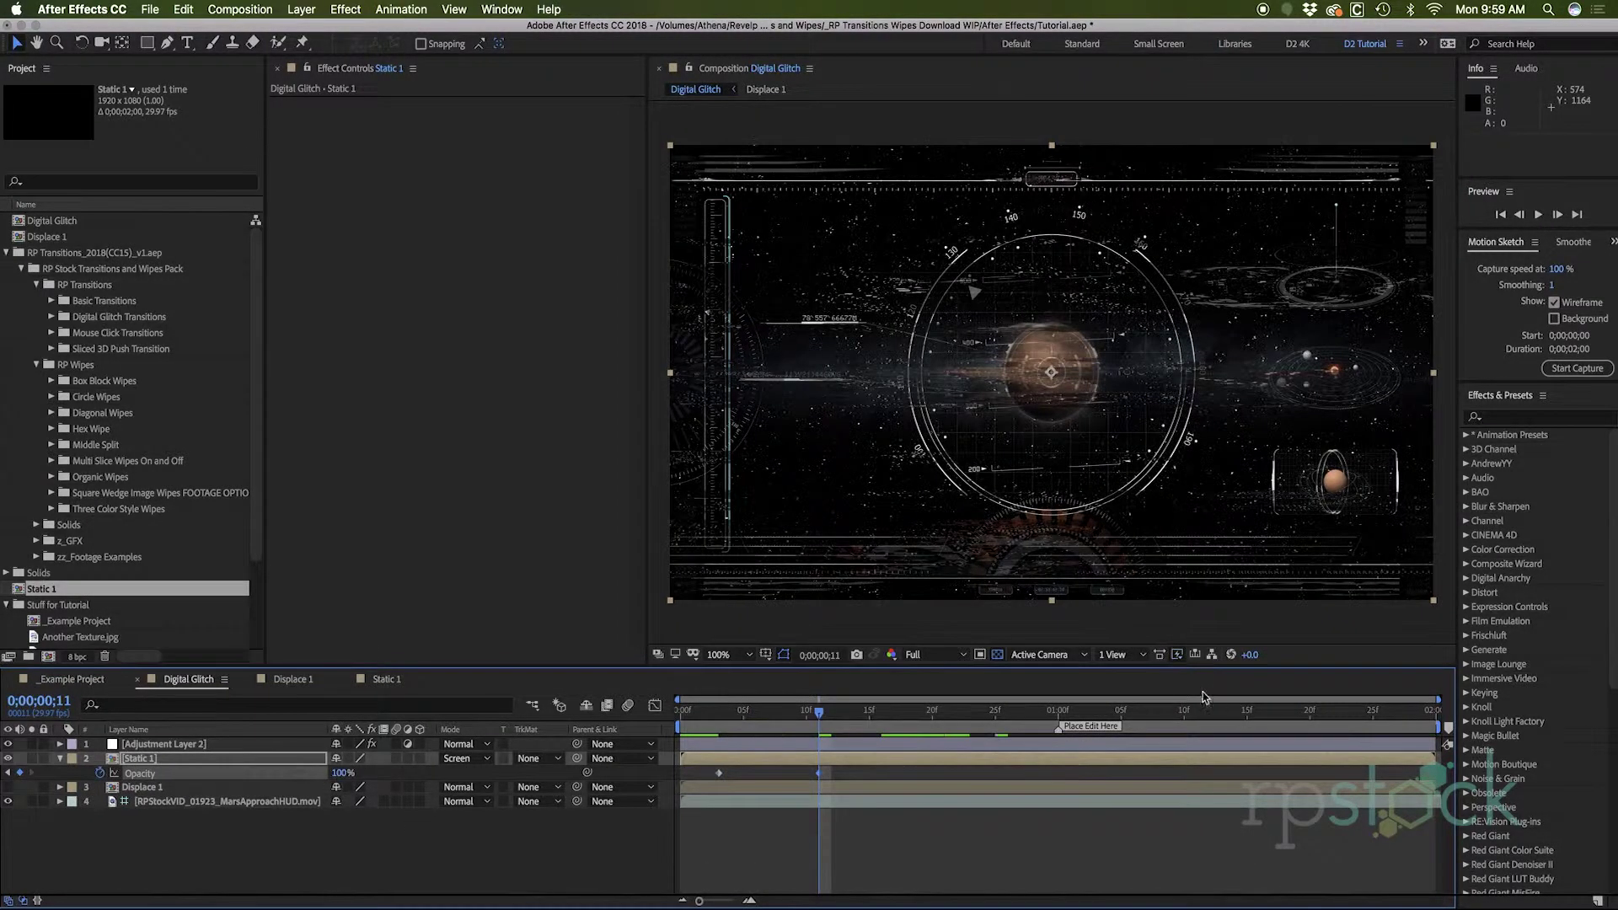
Add Static 1 Opacity keyframes of 0% at 0;00;00;21, 100% at 0;00;01;08 and 0% at 0;00;01;19, and preview the composition.
{"action": "left_click", "coordinate": [945, 723]}
{"action": "key", "text": "space"}
{"action": "mouse_move", "coordinate": [340, 776]}
{"action": "left_mouse_down"}
{"action": "mouse_move", "coordinate": [278, 776]}
{"action": "mouse_move", "coordinate": [354, 774]}
{"action": "left_mouse_up"}
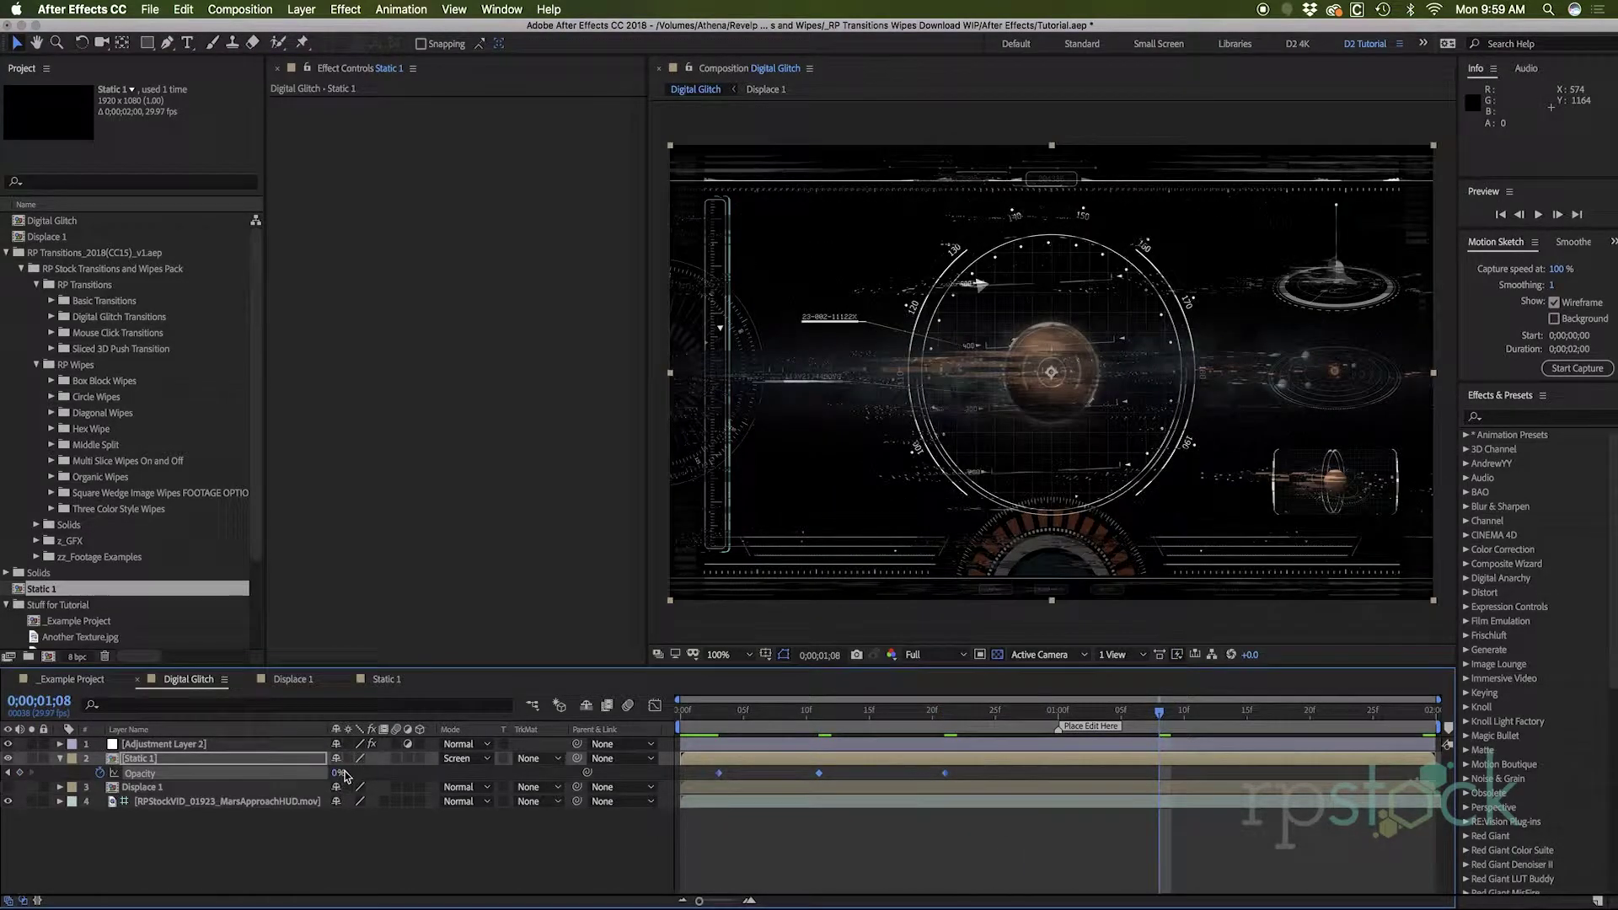
{"action": "left_click_drag", "start_coordinate": [1256, 723], "coordinate": [1296, 723]}
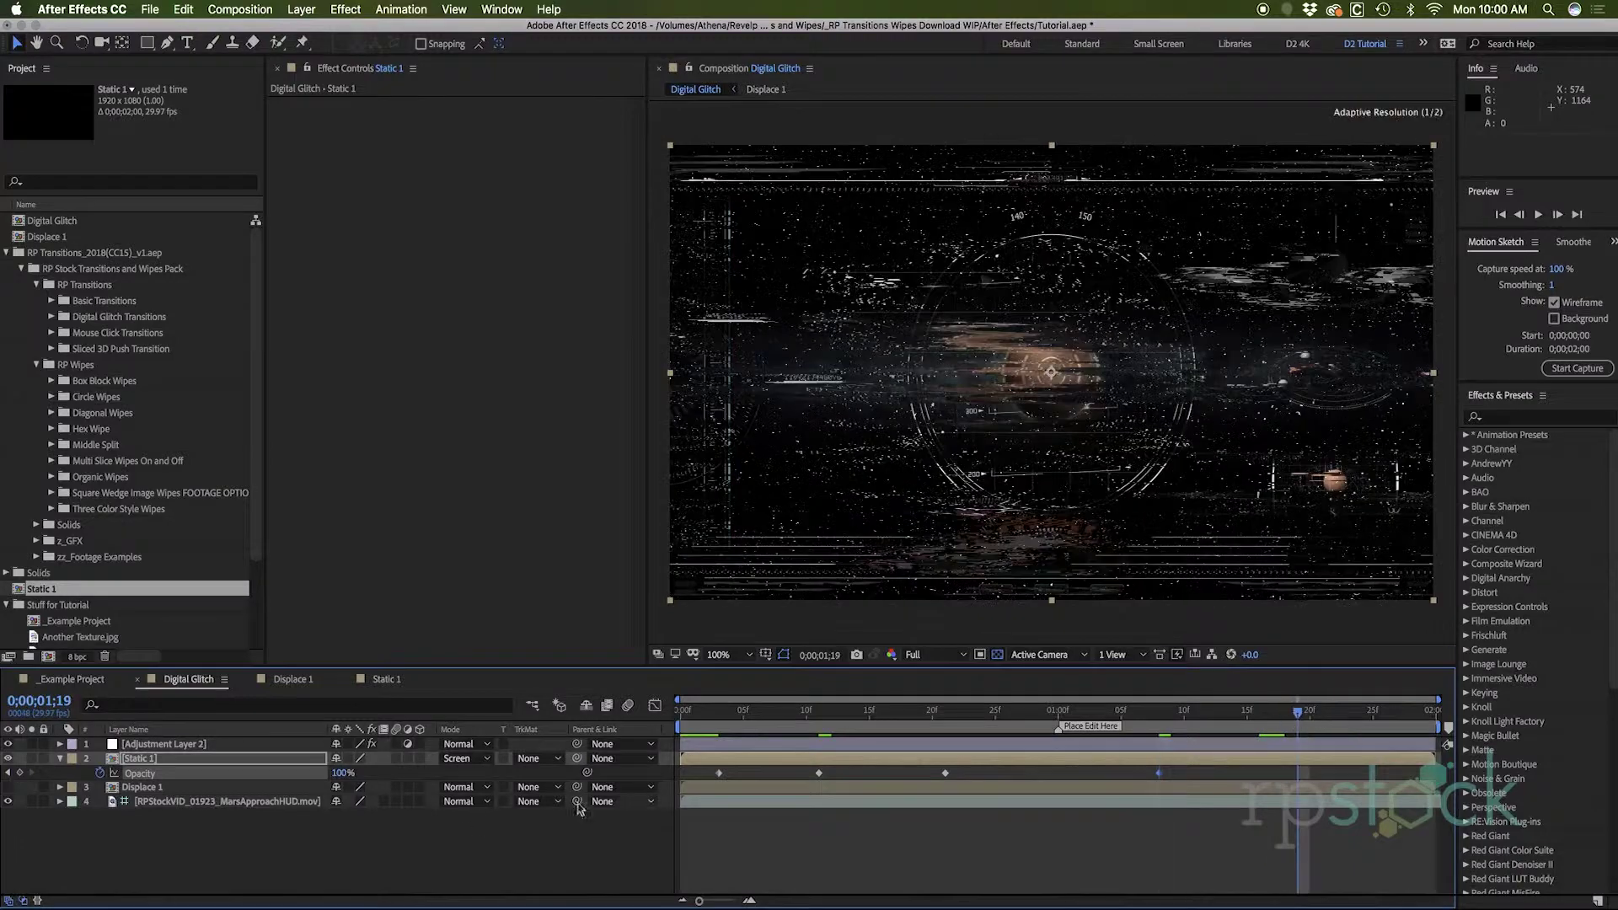
{"action": "left_click_drag", "start_coordinate": [340, 773], "coordinate": [278, 773]}
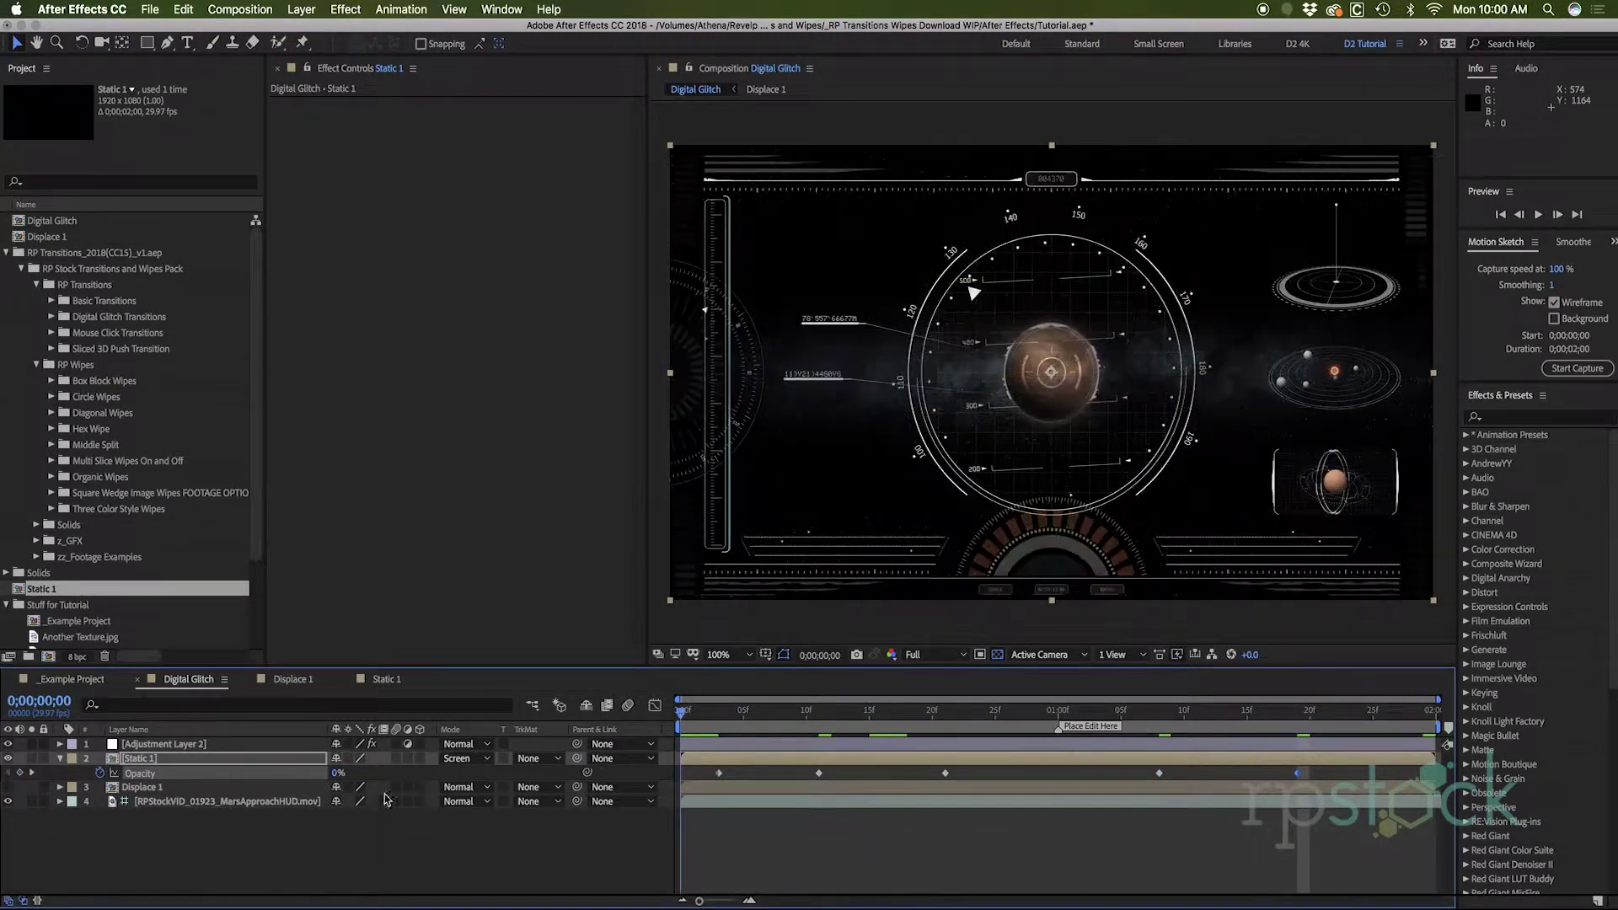
{"action": "key", "text": "Home"}
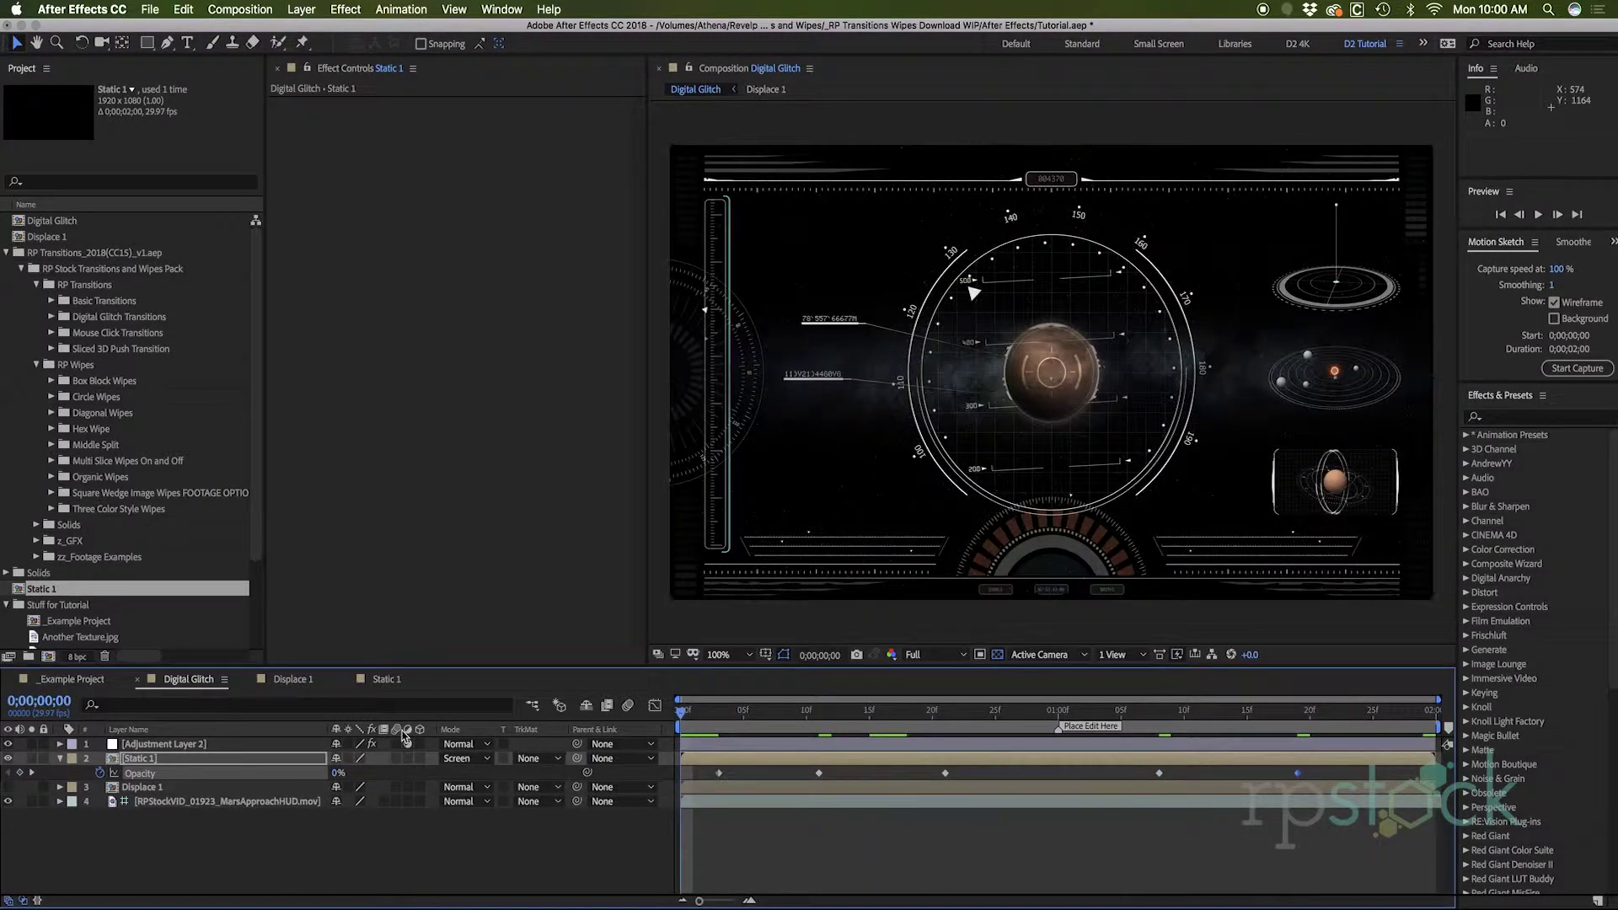
{"action": "key", "text": "space"}
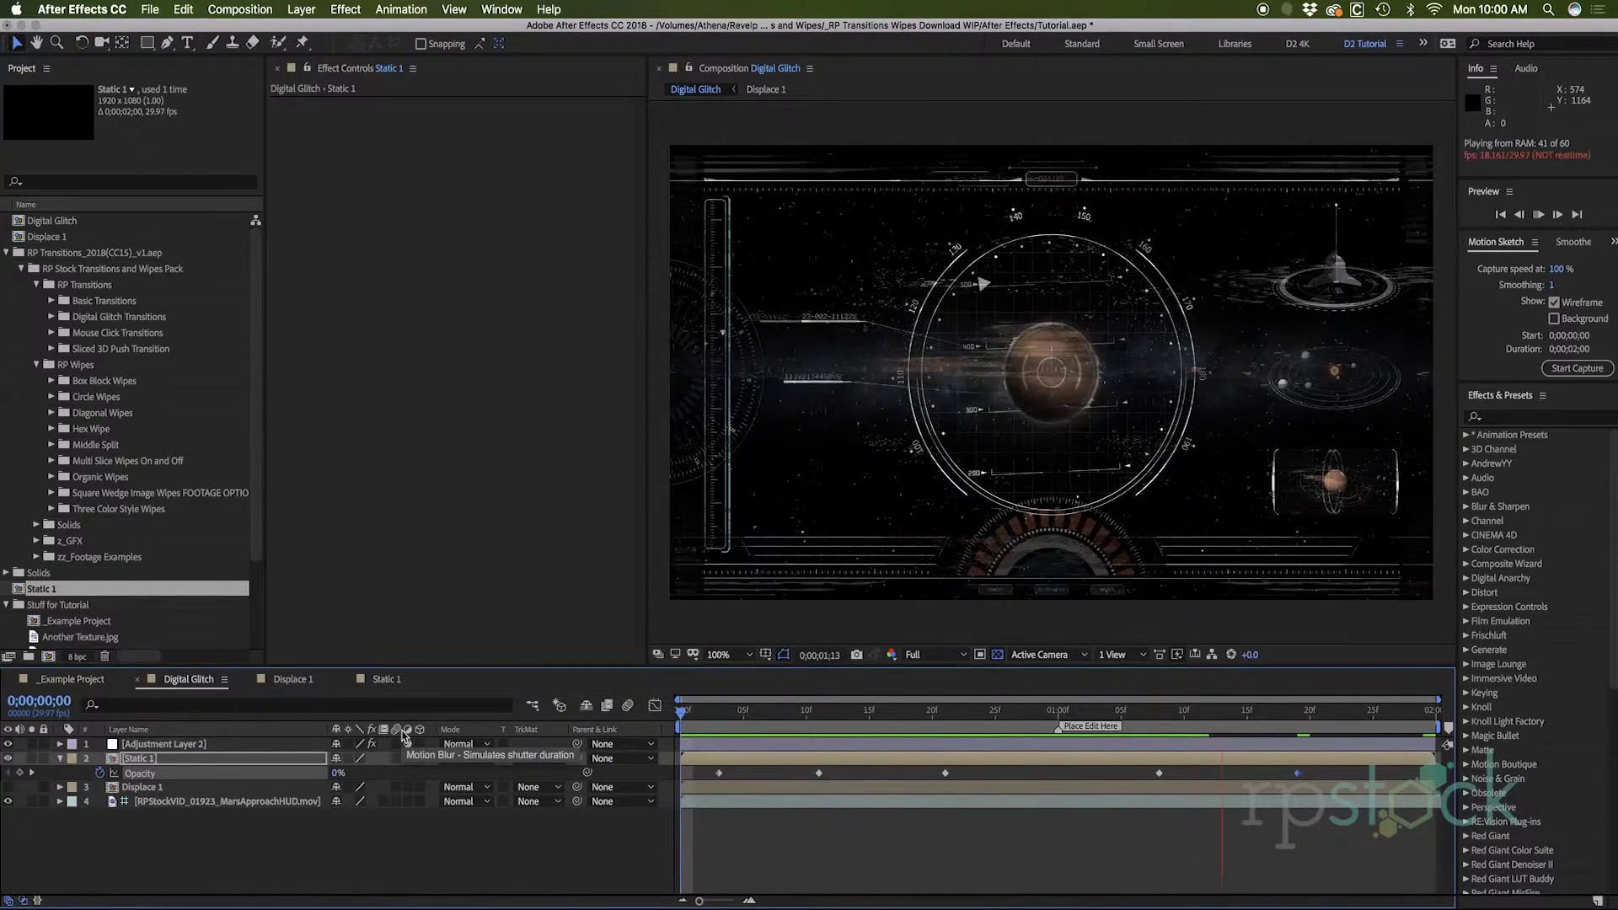
{"action": "key", "text": "space"}
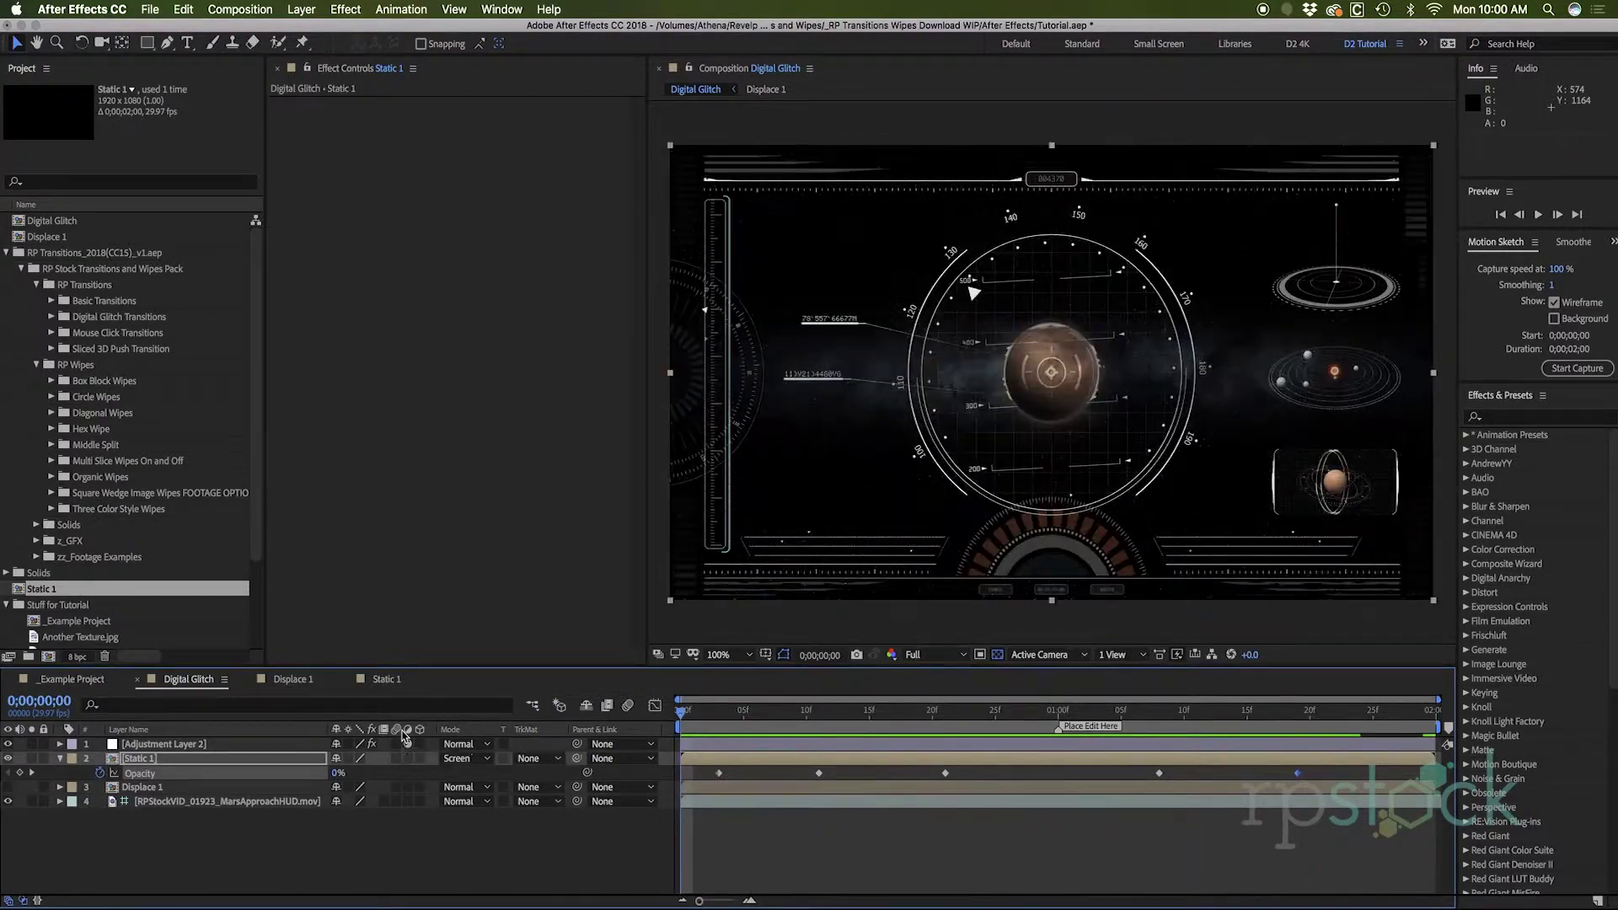
{"action": "left_click_drag", "start_coordinate": [693, 733], "coordinate": [920, 712]}
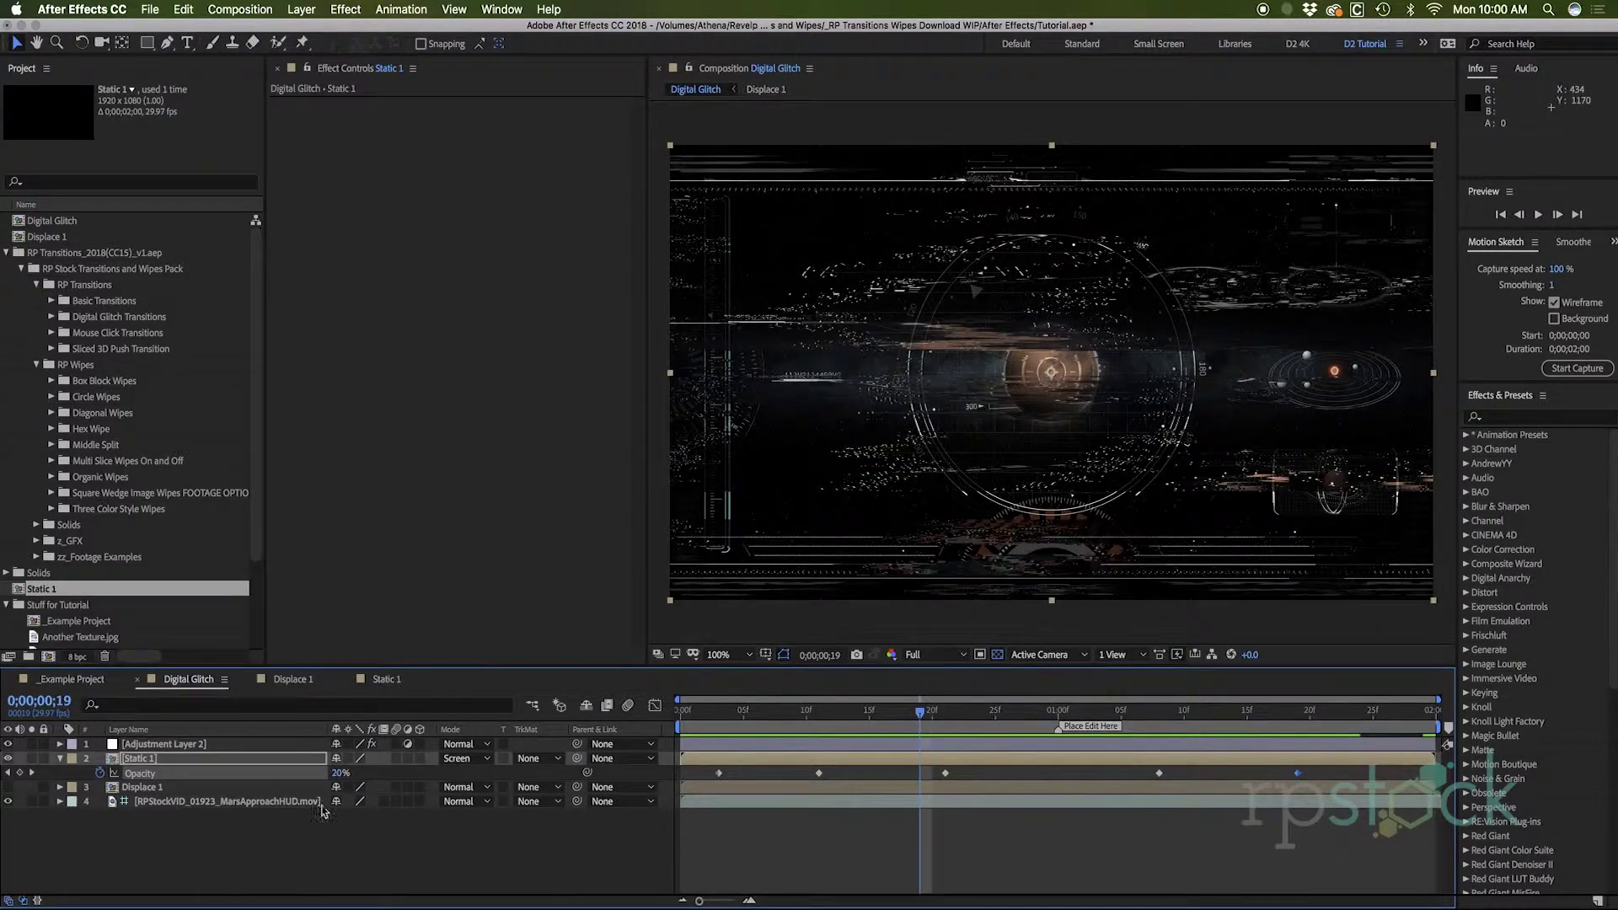
Duplicate the Displace 1 composition in the project.
{"action": "left_click", "coordinate": [133, 787]}
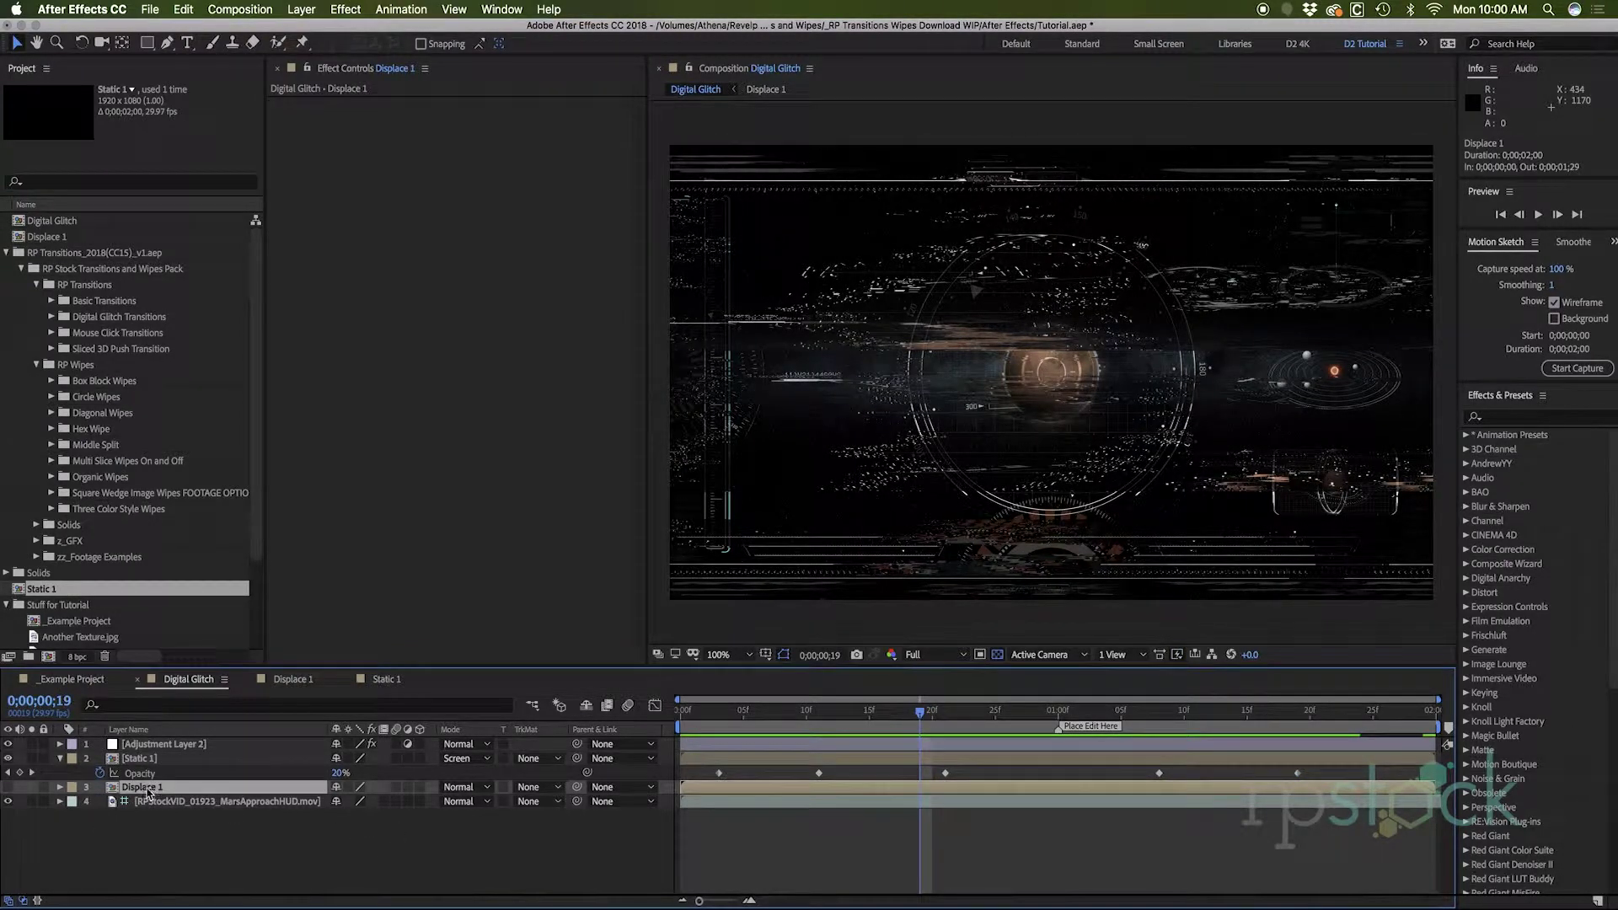
{"action": "left_click", "coordinate": [33, 236]}
{"action": "key", "text": "super+d"}
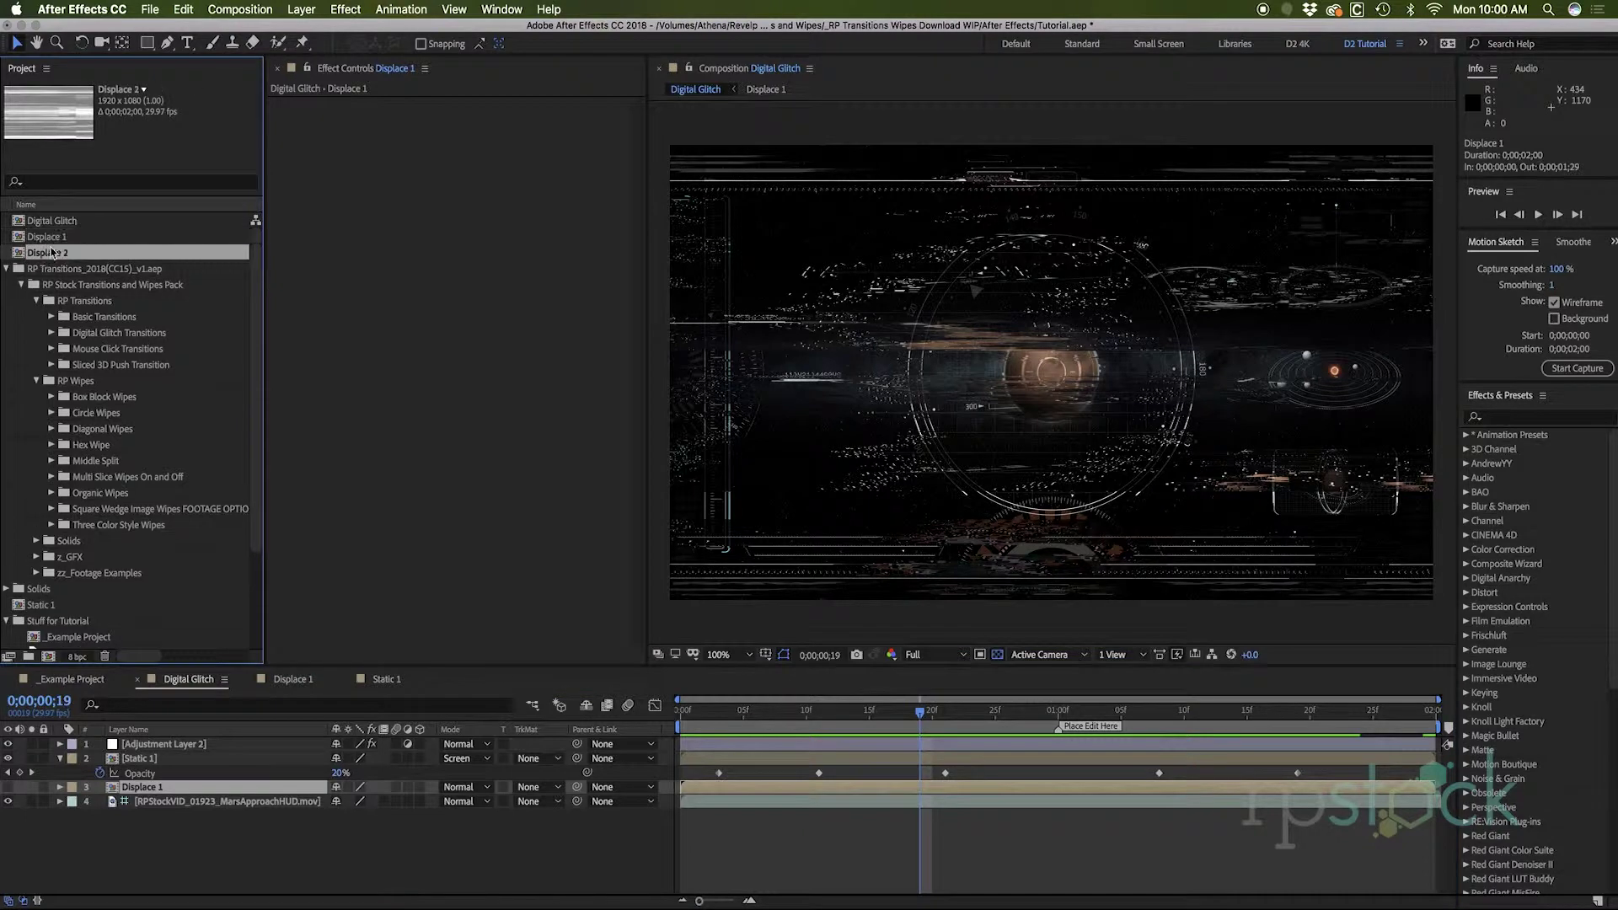
Open the Displace 2 composition and set its Fractal Noise Scale Width to 100 and Scale Height to about 7764.
{"action": "double_click", "coordinate": [19, 255]}
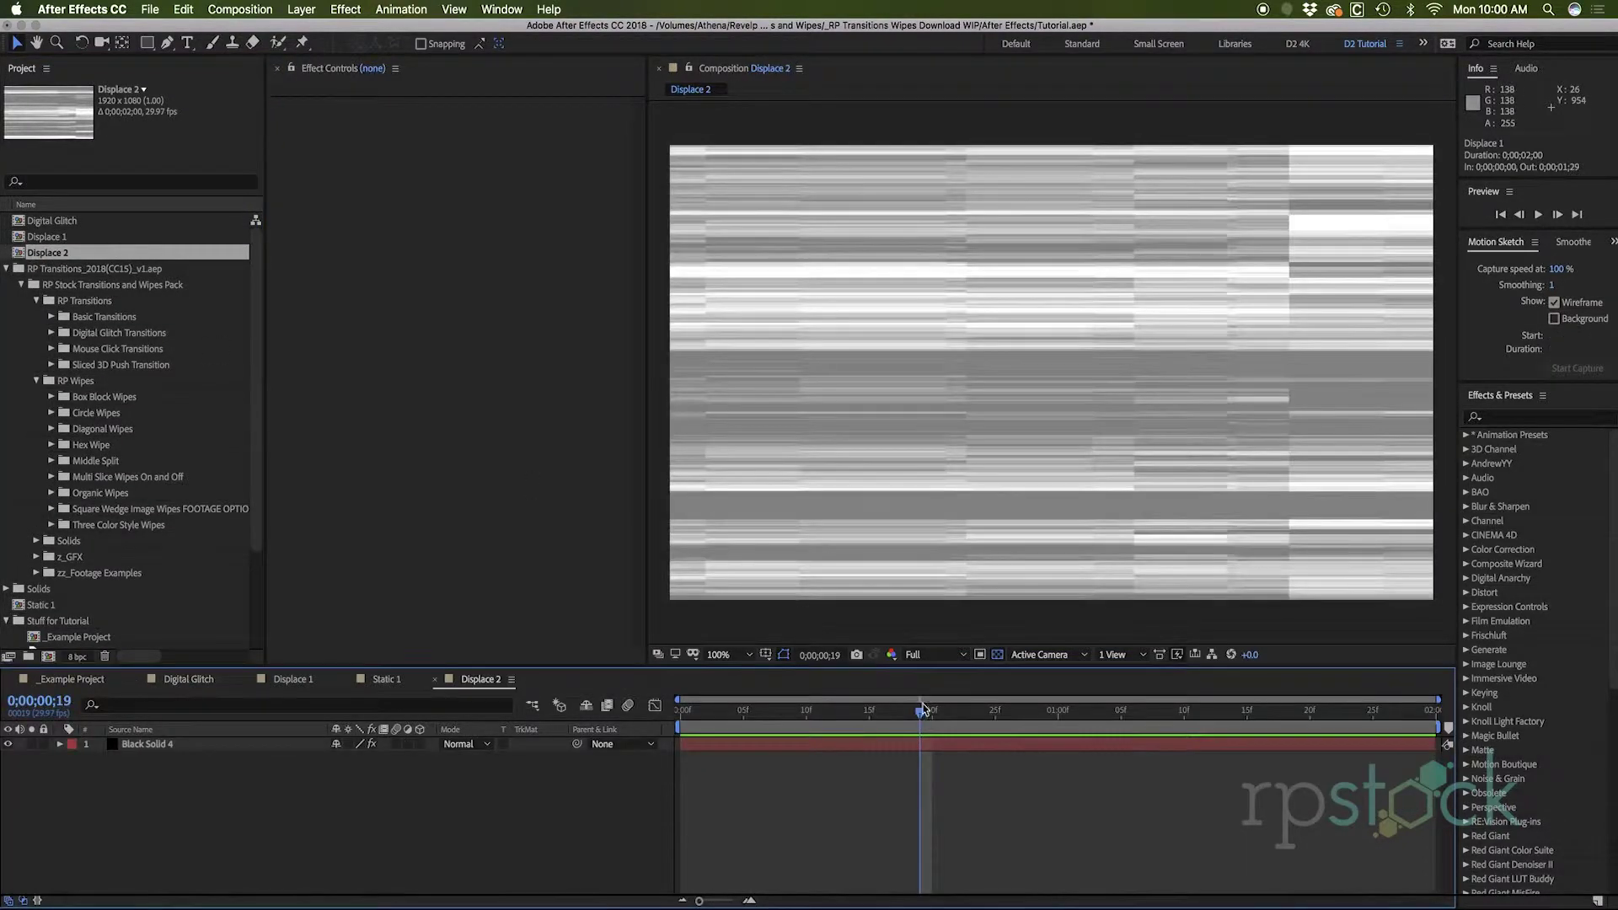
{"action": "left_click", "coordinate": [709, 746]}
{"action": "left_click", "coordinate": [288, 204]}
{"action": "type", "text": "100"}
{"action": "key", "text": "Return"}
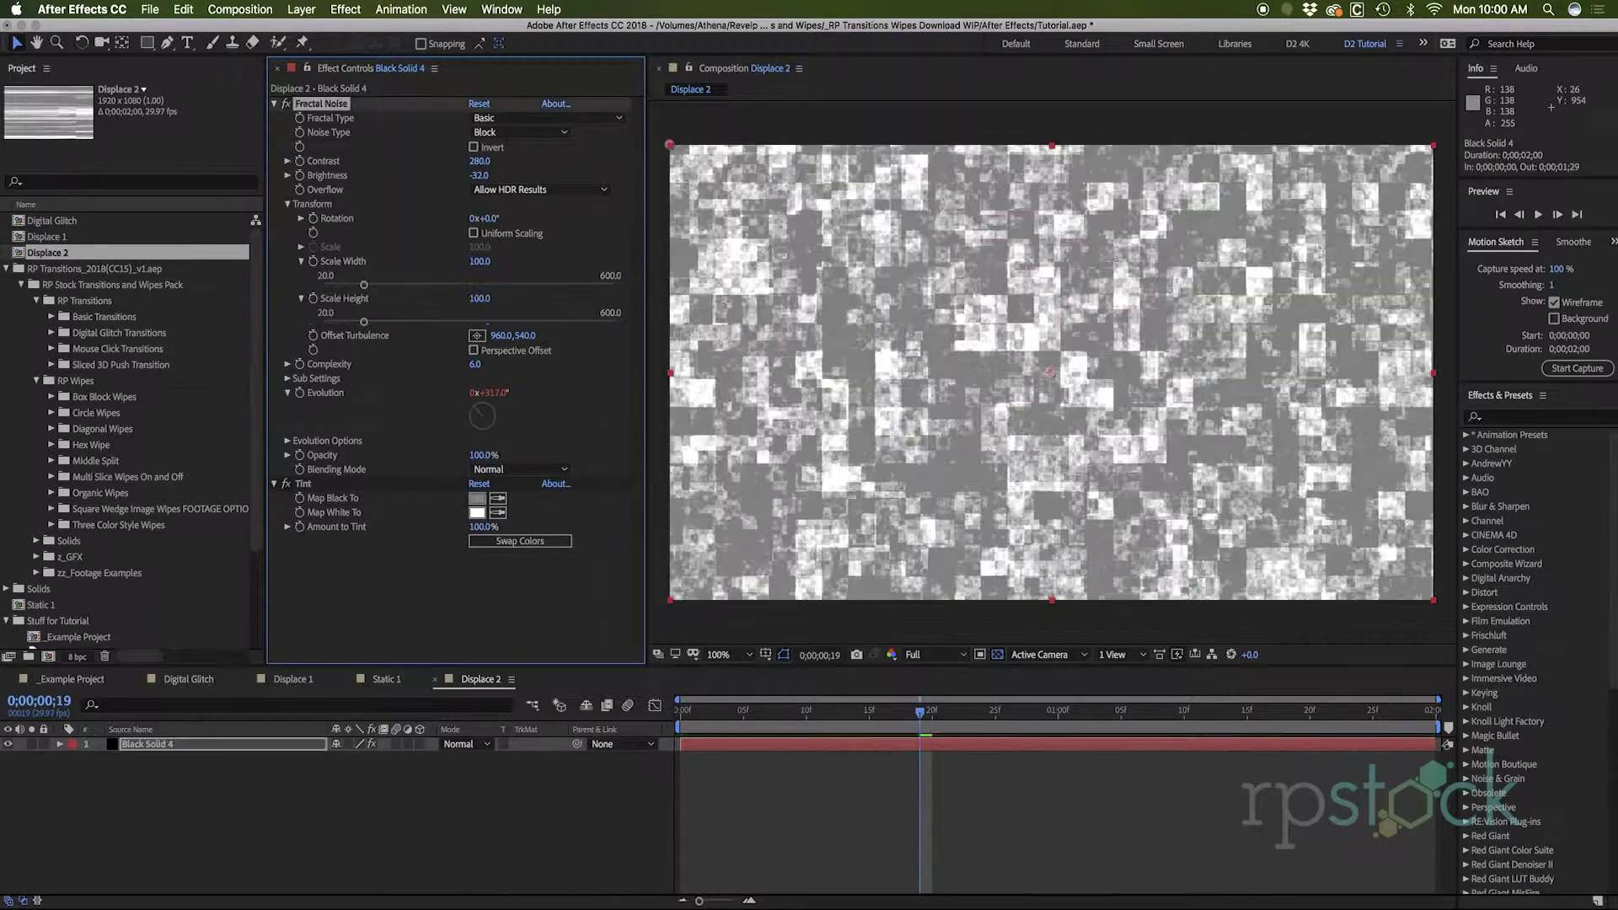
{"action": "left_click_drag", "start_coordinate": [485, 298], "coordinate": [539, 300]}
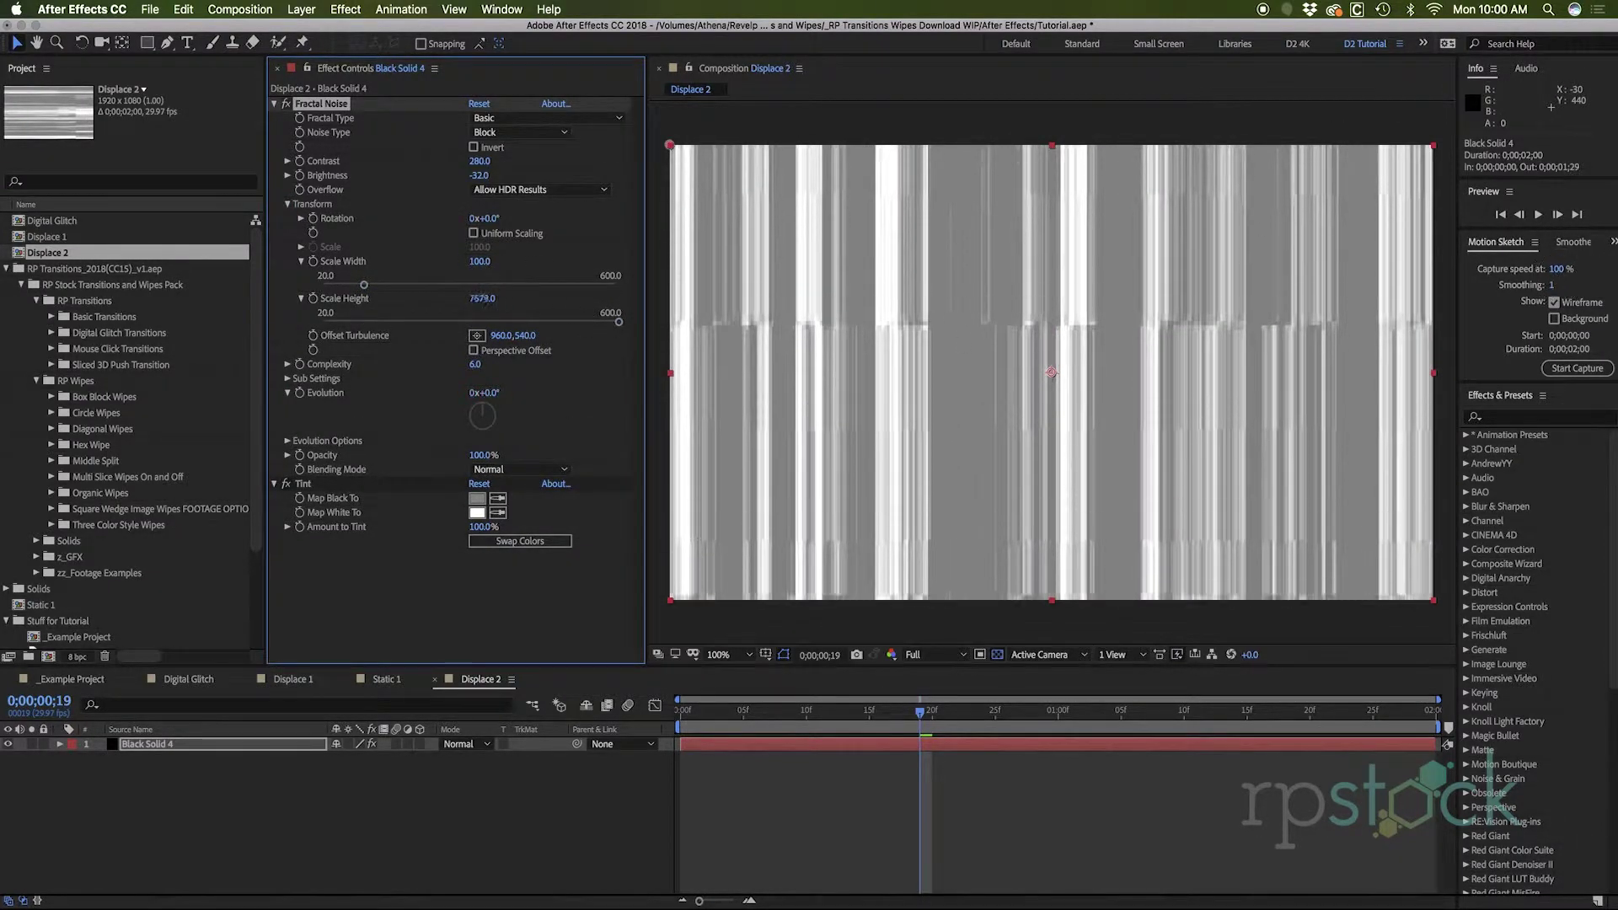
Set the Fractal Noise Contrast to 1319 and Scale Width to 1439, and scrub through the Displace 2 composition.
{"action": "left_click_drag", "start_coordinate": [479, 161], "coordinate": [1271, 133]}
{"action": "mouse_move", "coordinate": [480, 262]}
{"action": "left_mouse_down"}
{"action": "mouse_move", "coordinate": [716, 265]}
{"action": "mouse_move", "coordinate": [482, 263]}
{"action": "left_mouse_up"}
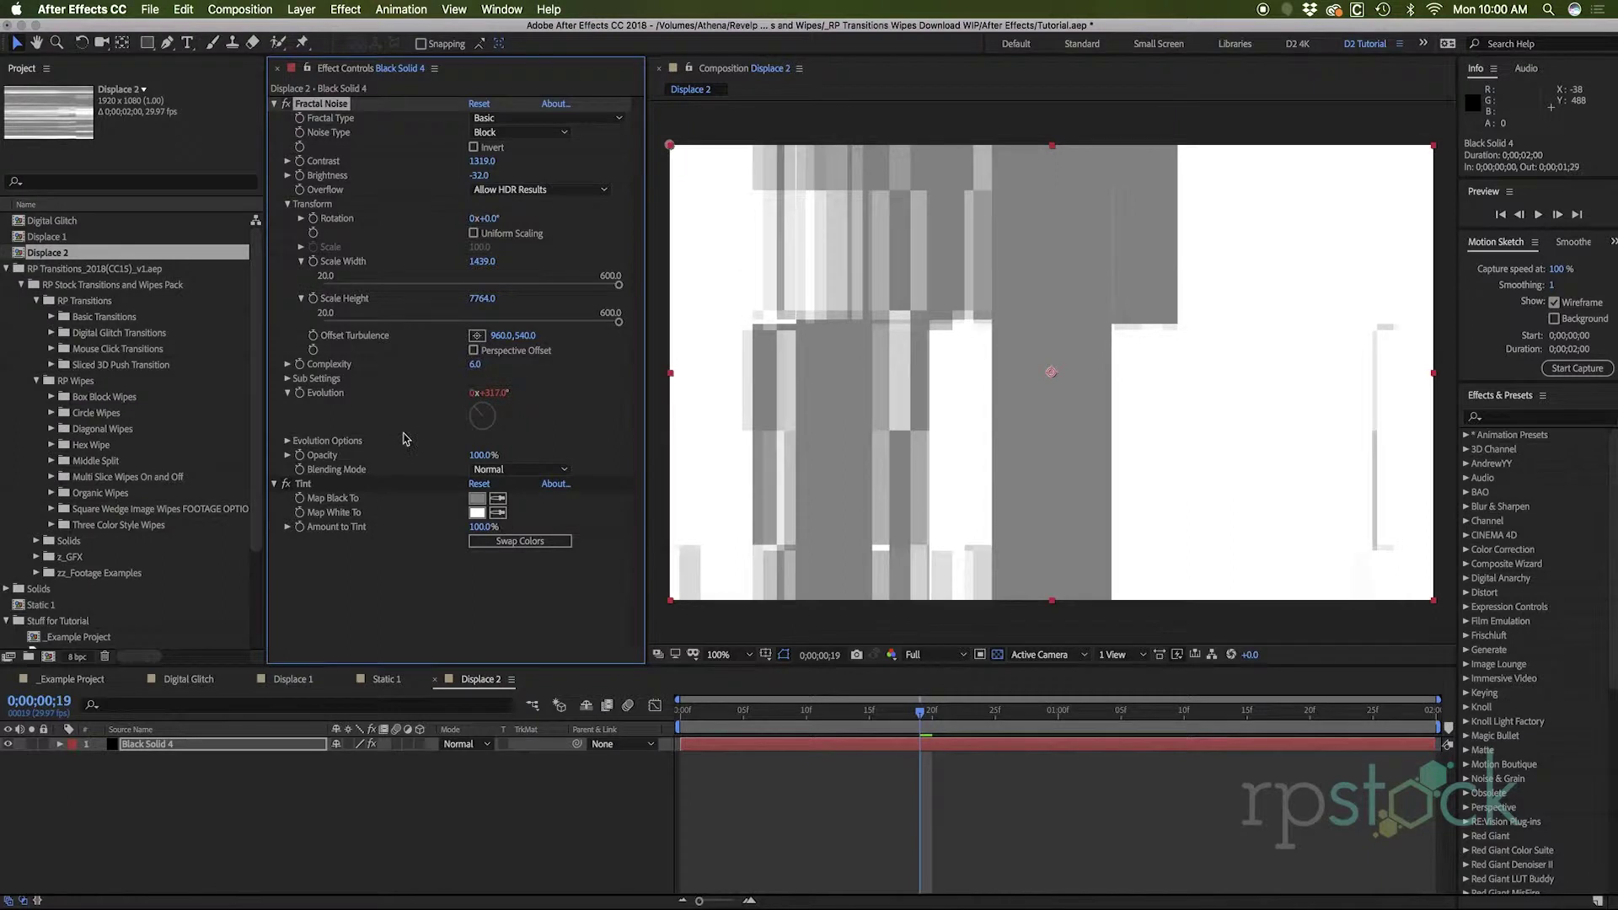
{"action": "left_click_drag", "start_coordinate": [758, 711], "coordinate": [794, 713]}
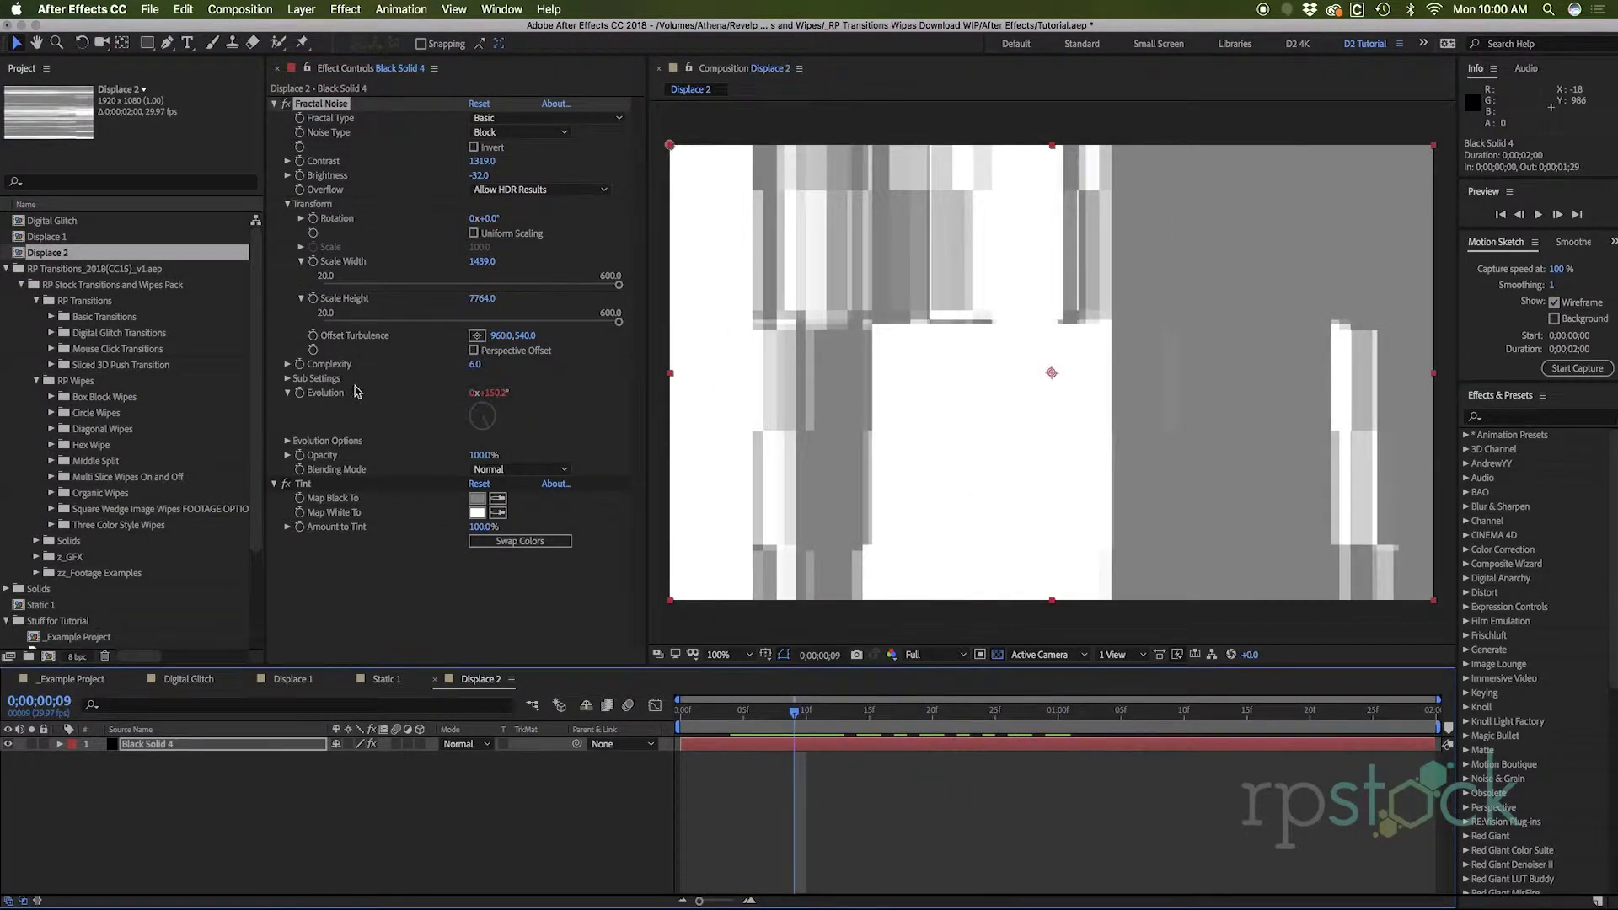
Reveal the modified properties of the solid, remove the Evolution expression from Fractal Noise, and step back to frame 0;00;00;04.
{"action": "key", "text": "u"}
{"action": "key", "text": "u"}
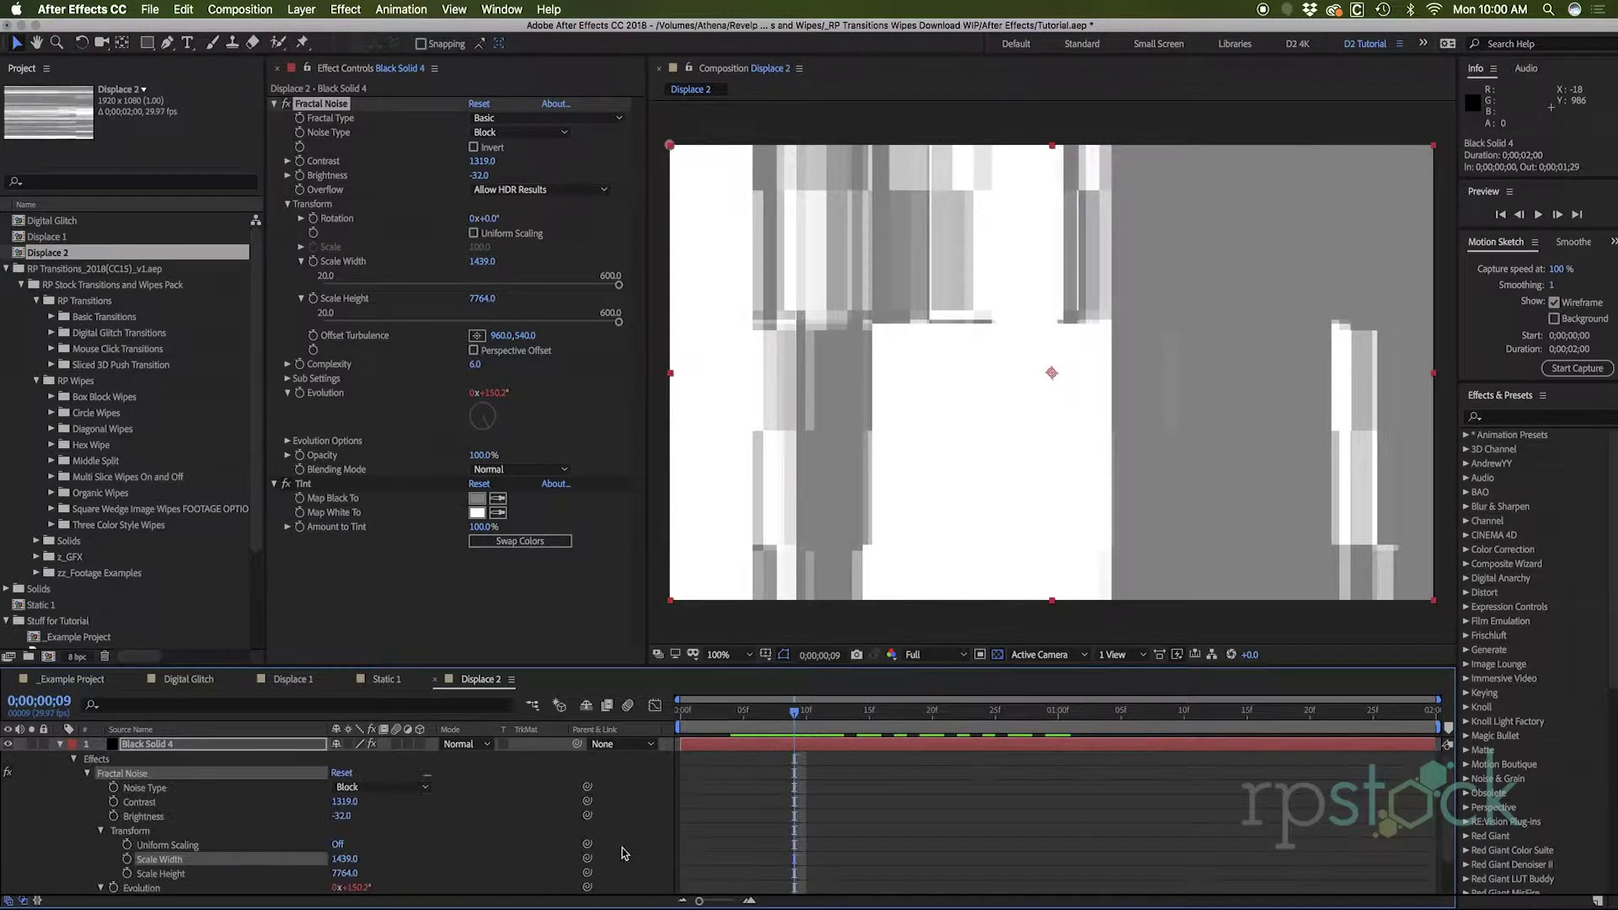
{"action": "scroll", "coordinate": [742, 859], "scroll_direction": "down", "scroll_amount": 3}
{"action": "left_click", "coordinate": [700, 860]}
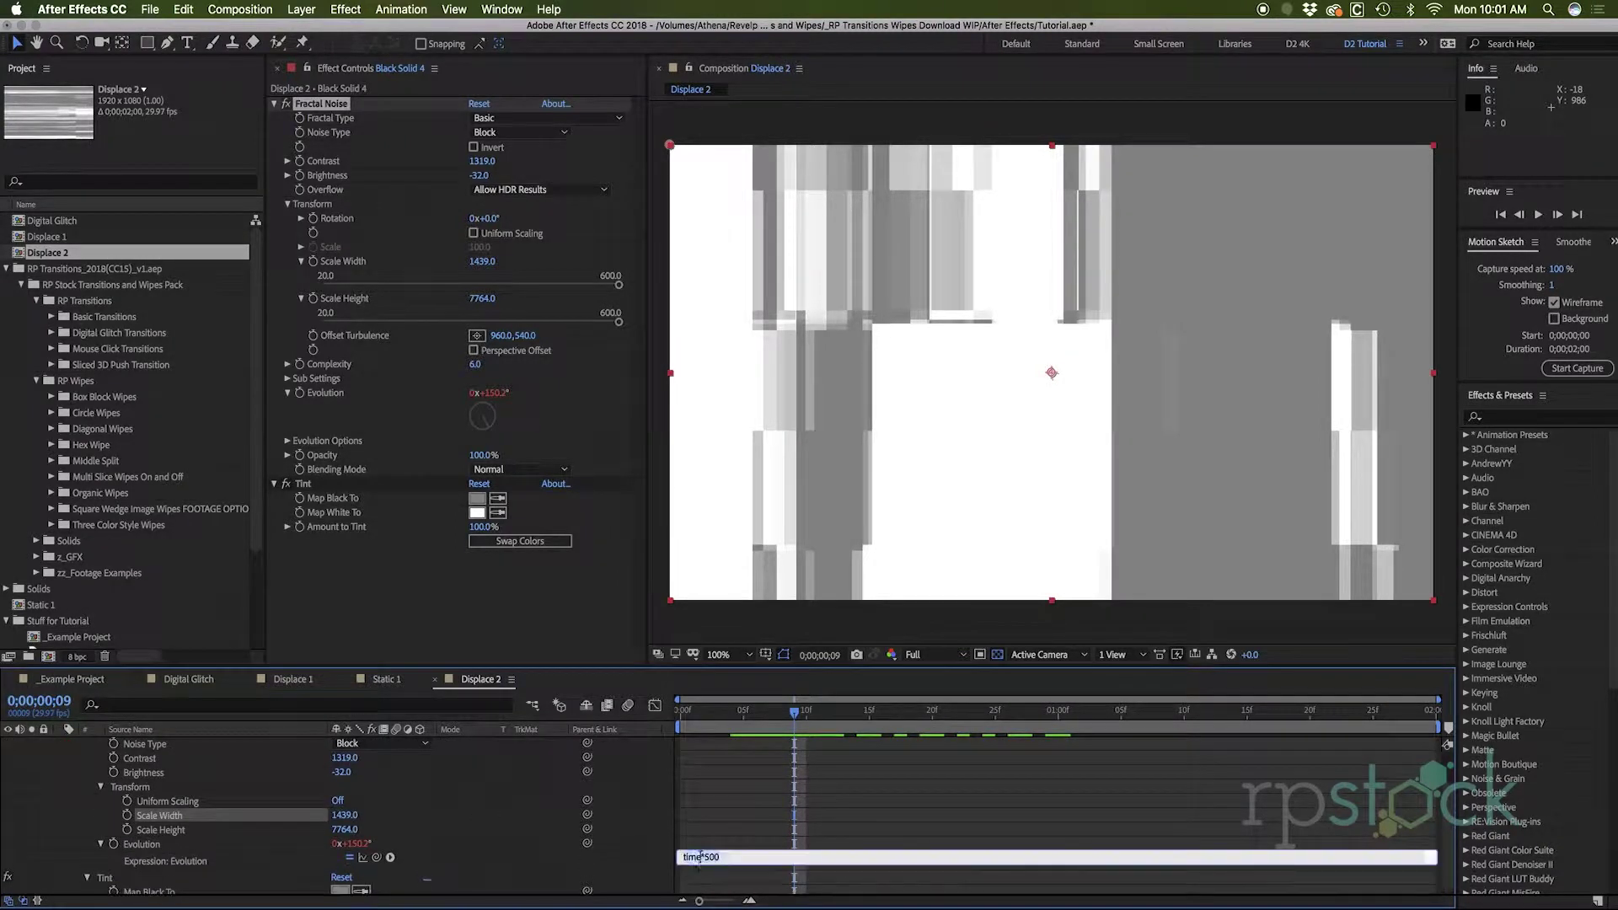
{"action": "key", "text": "KP_Enter"}
{"action": "key", "text": "Page_Up"}
{"action": "key", "text": "Page_Up"}
{"action": "key", "text": "Page_Up"}
{"action": "key", "text": "Page_Up"}
{"action": "key", "text": "Page_Up"}
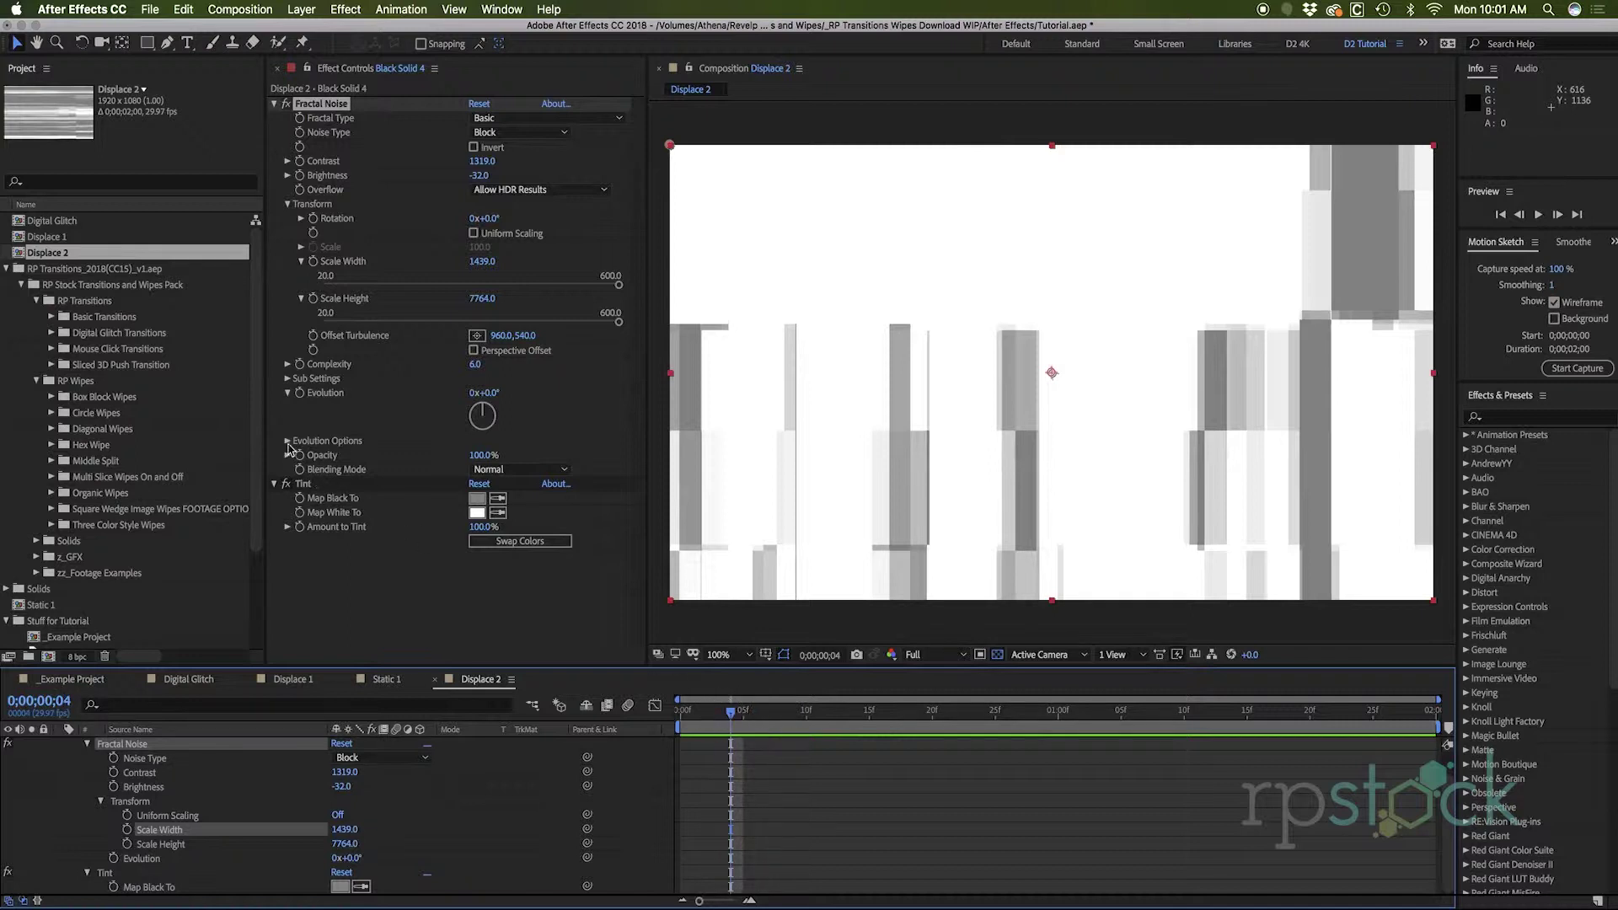
Add the expression time*50 to the Fractal Noise Random Seed and preview the animation.
{"action": "left_click", "coordinate": [287, 441]}
{"action": "left_click", "coordinate": [313, 483], "text": "alt"}
{"action": "type", "text": "t"}
{"action": "left_click", "coordinate": [896, 868]}
{"action": "key", "text": "space"}
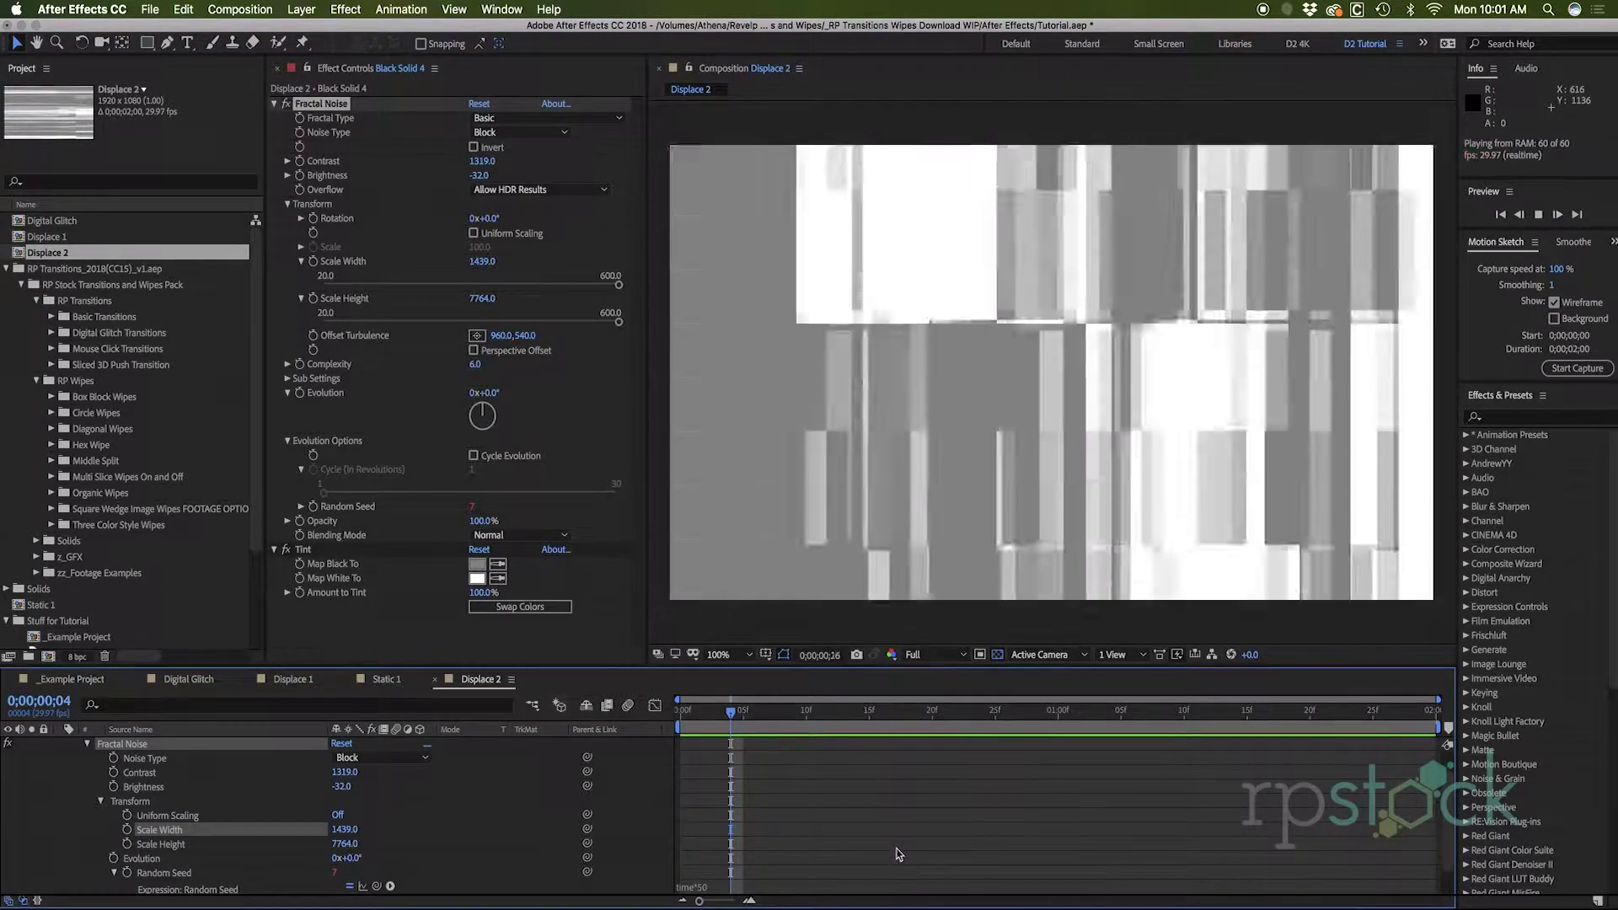
{"action": "left_click", "coordinate": [731, 717]}
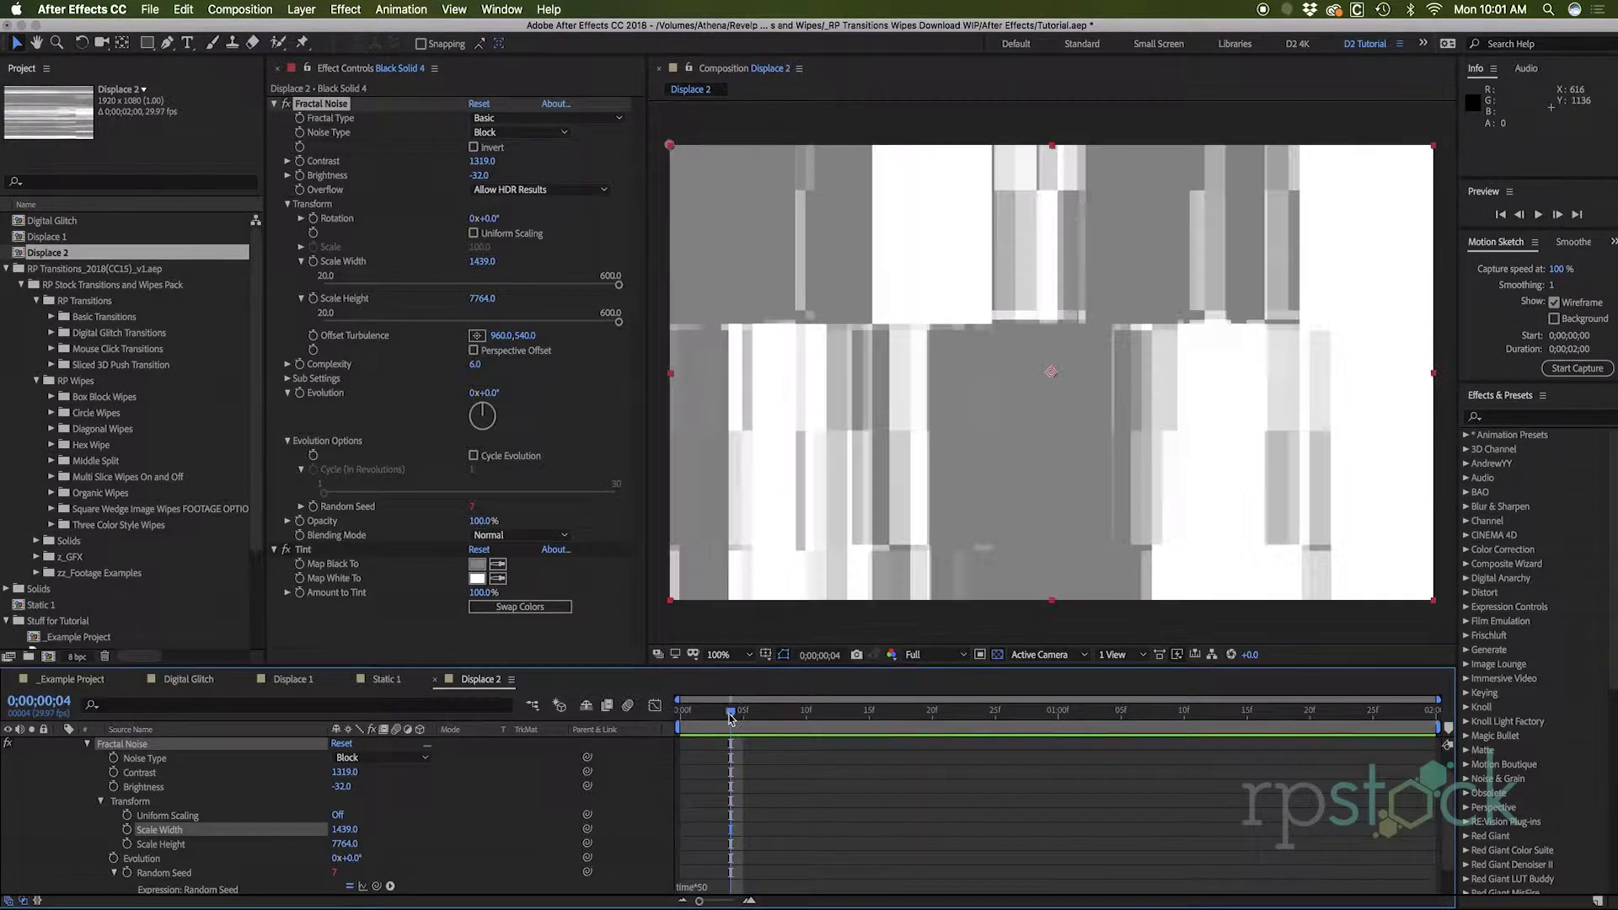
Place Displace 2 in the Digital Glitch composition beneath the Displace 1 layer and hide it.
{"action": "left_click", "coordinate": [197, 680]}
{"action": "left_click_drag", "start_coordinate": [30, 247], "coordinate": [9, 806]}
{"action": "left_click", "coordinate": [8, 806]}
Rename the Digital Glitch composition's adjustment layer as Horizontal Displace.
{"action": "left_click", "coordinate": [145, 746]}
{"action": "left_click", "coordinate": [160, 746]}
{"action": "key", "text": "Return"}
{"action": "type", "text": "Horizontal Displace"}
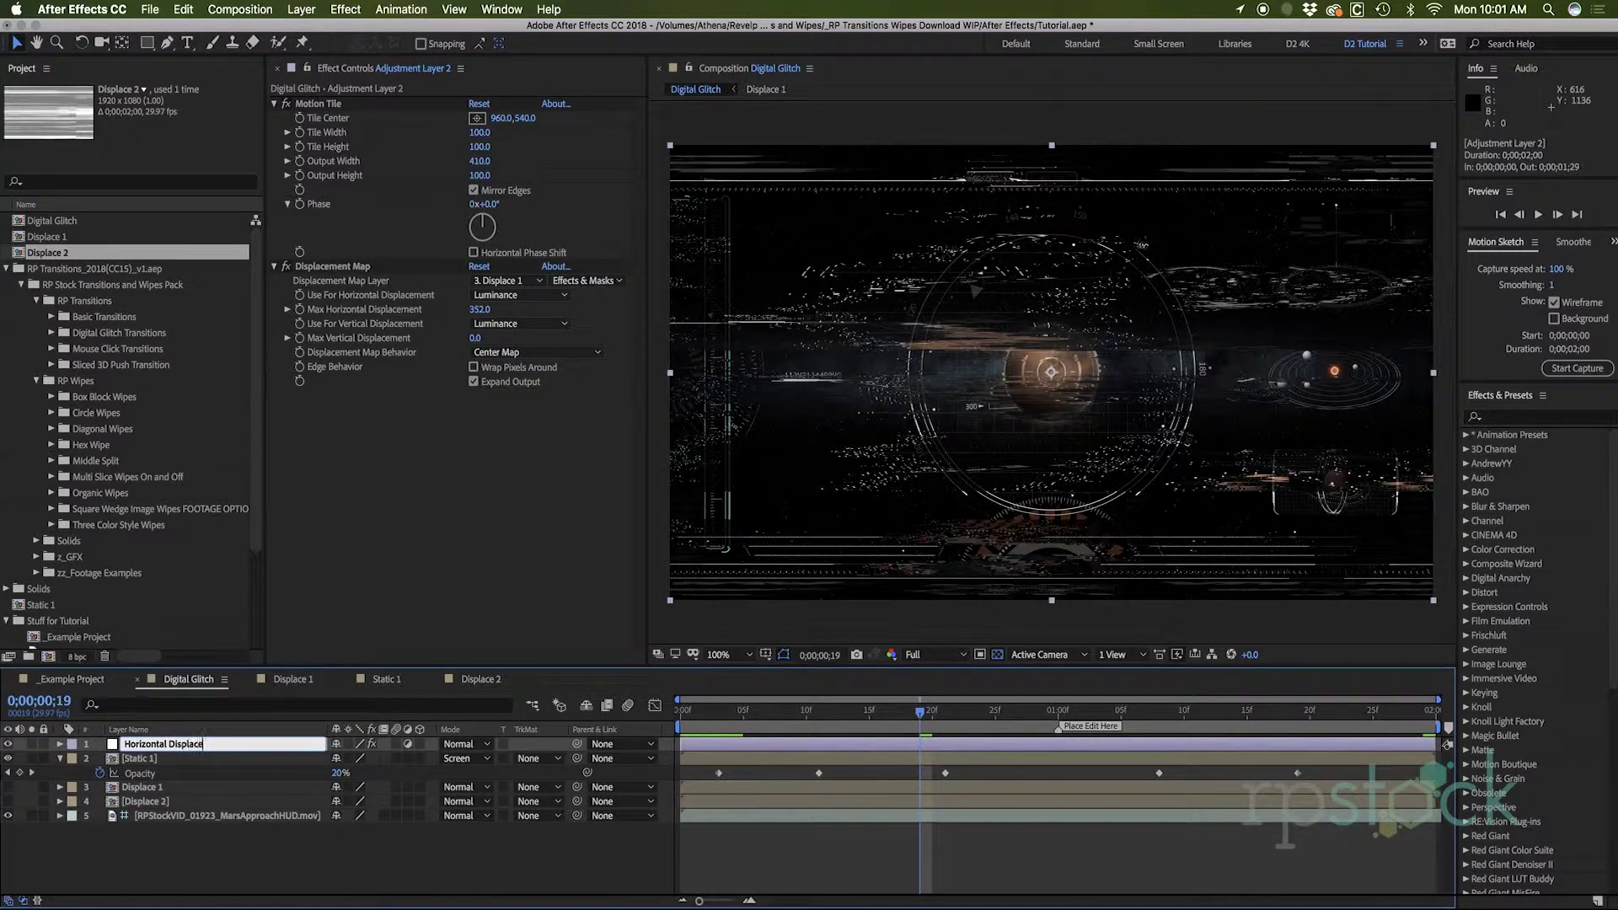
{"action": "key", "text": "Return"}
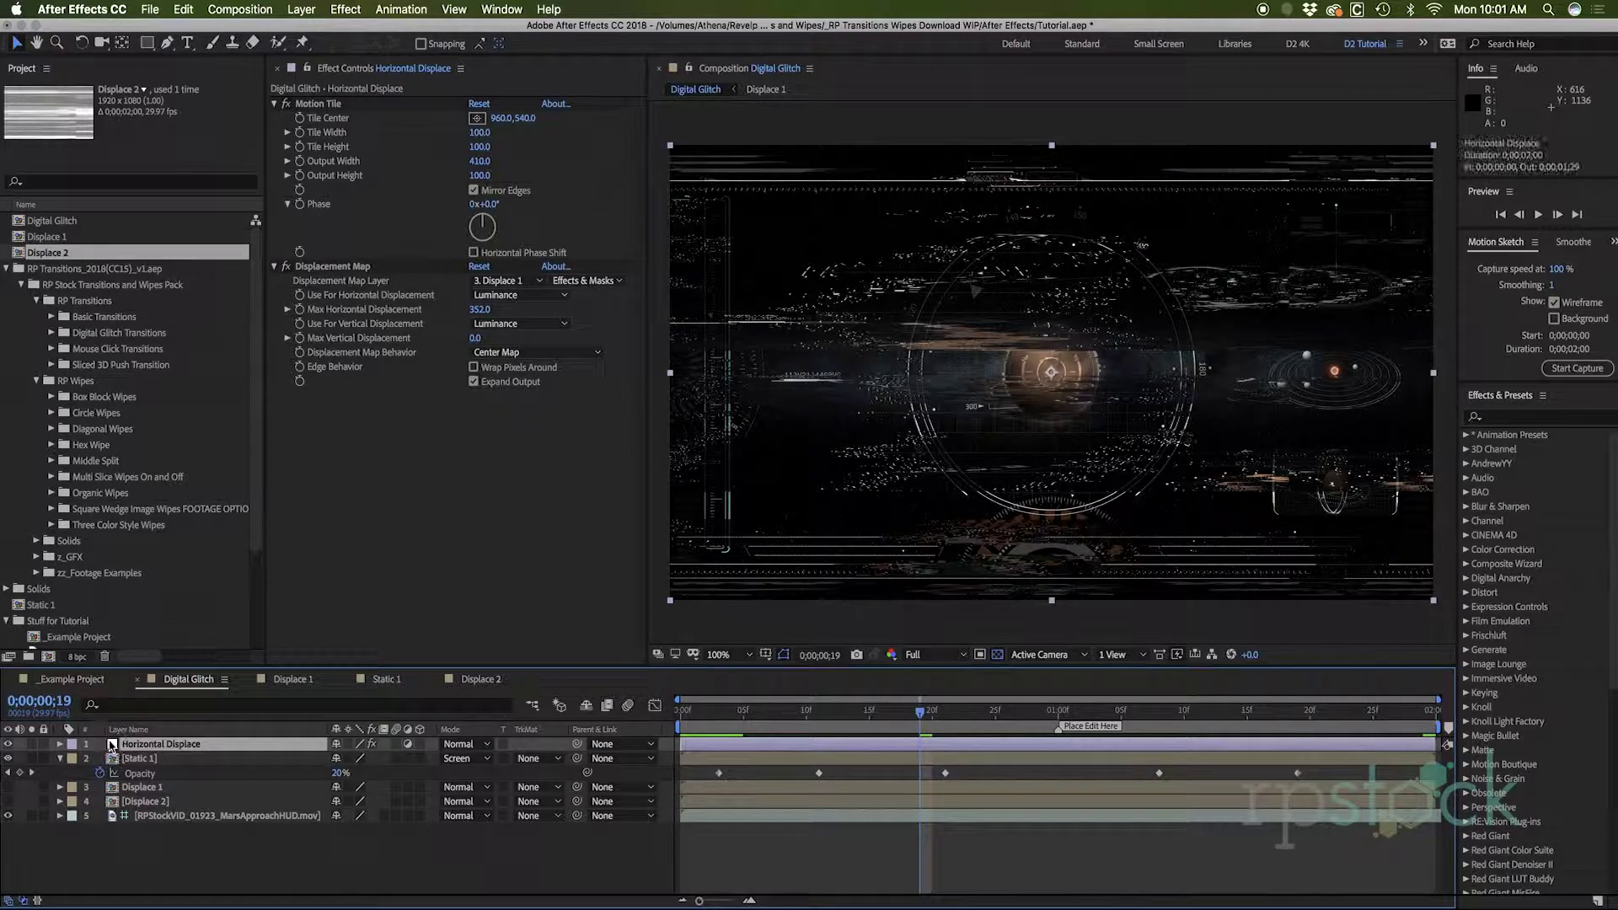
Duplicate the Horizontal Displace layer and rename the copy as Vertical Displace.
{"action": "key", "text": "super+d"}
{"action": "key", "text": "Return"}
{"action": "type", "text": "Vertical Displace"}
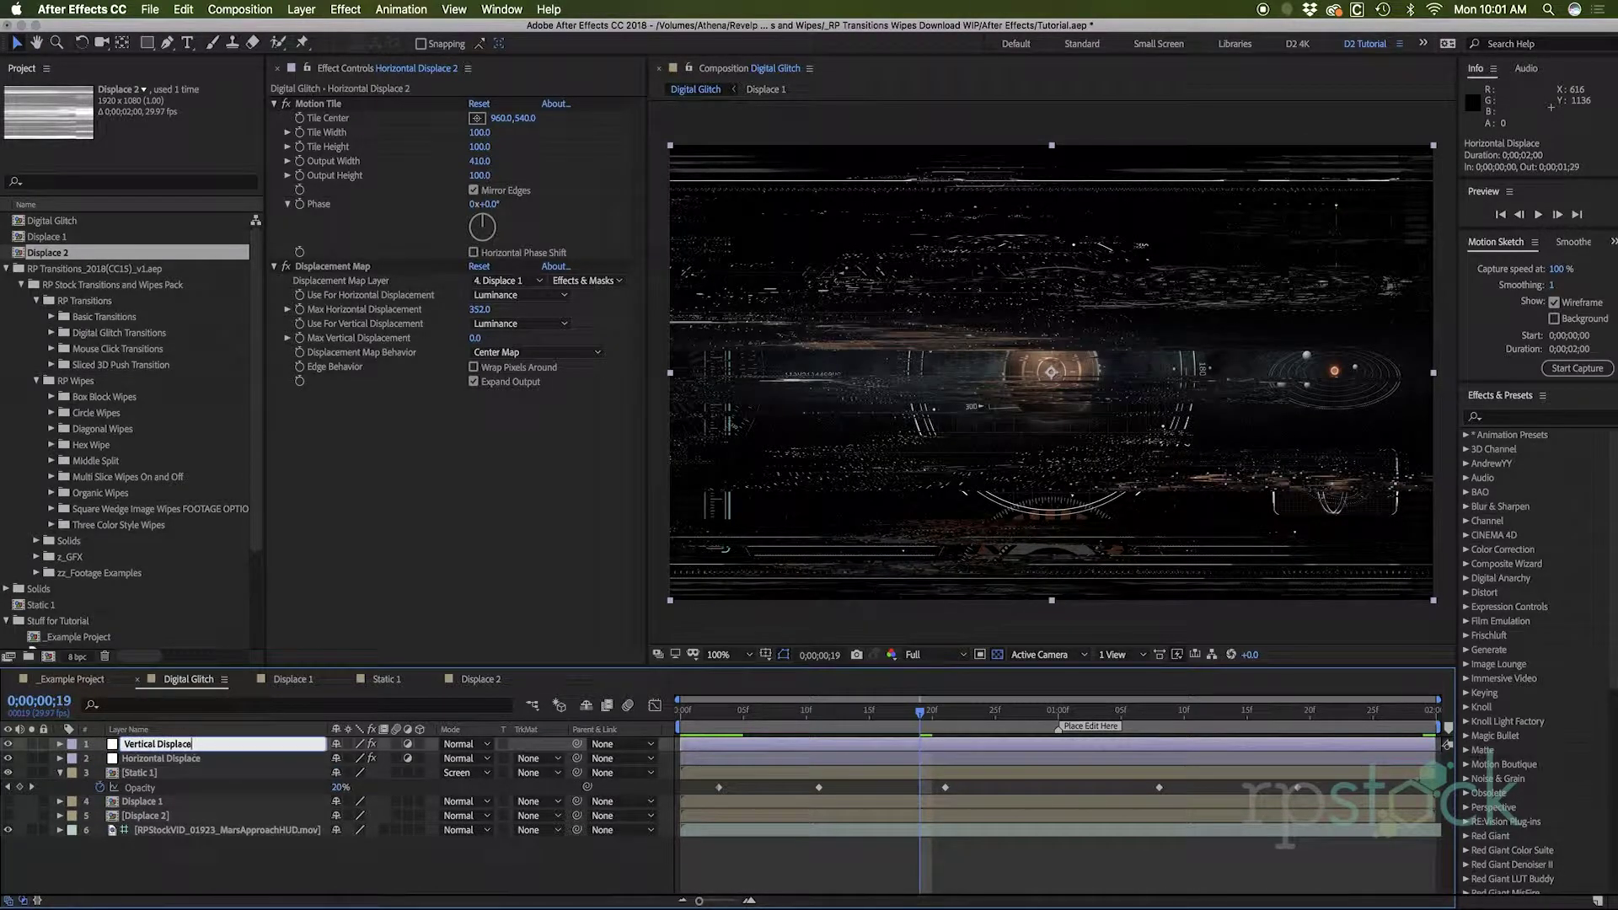
{"action": "key", "text": "Return"}
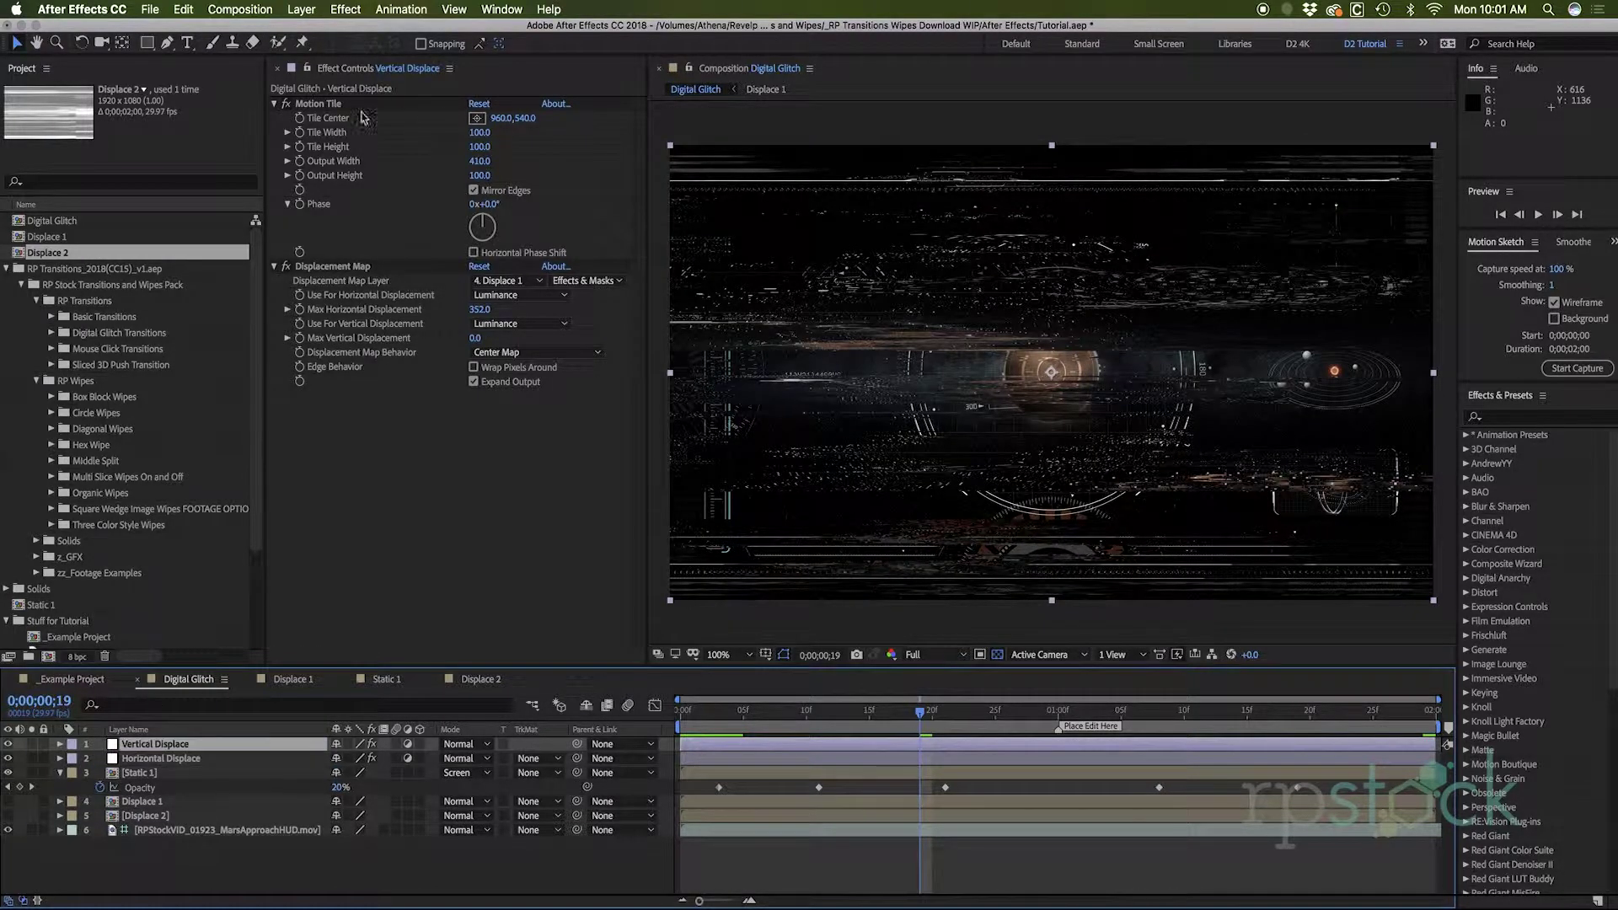
Map the Vertical Displace layer's Displacement Map to Displace 2, with Max Horizontal Displacement 0 and Max Vertical Displacement 232 at 0;00;00;11.
{"action": "left_click", "coordinate": [505, 281]}
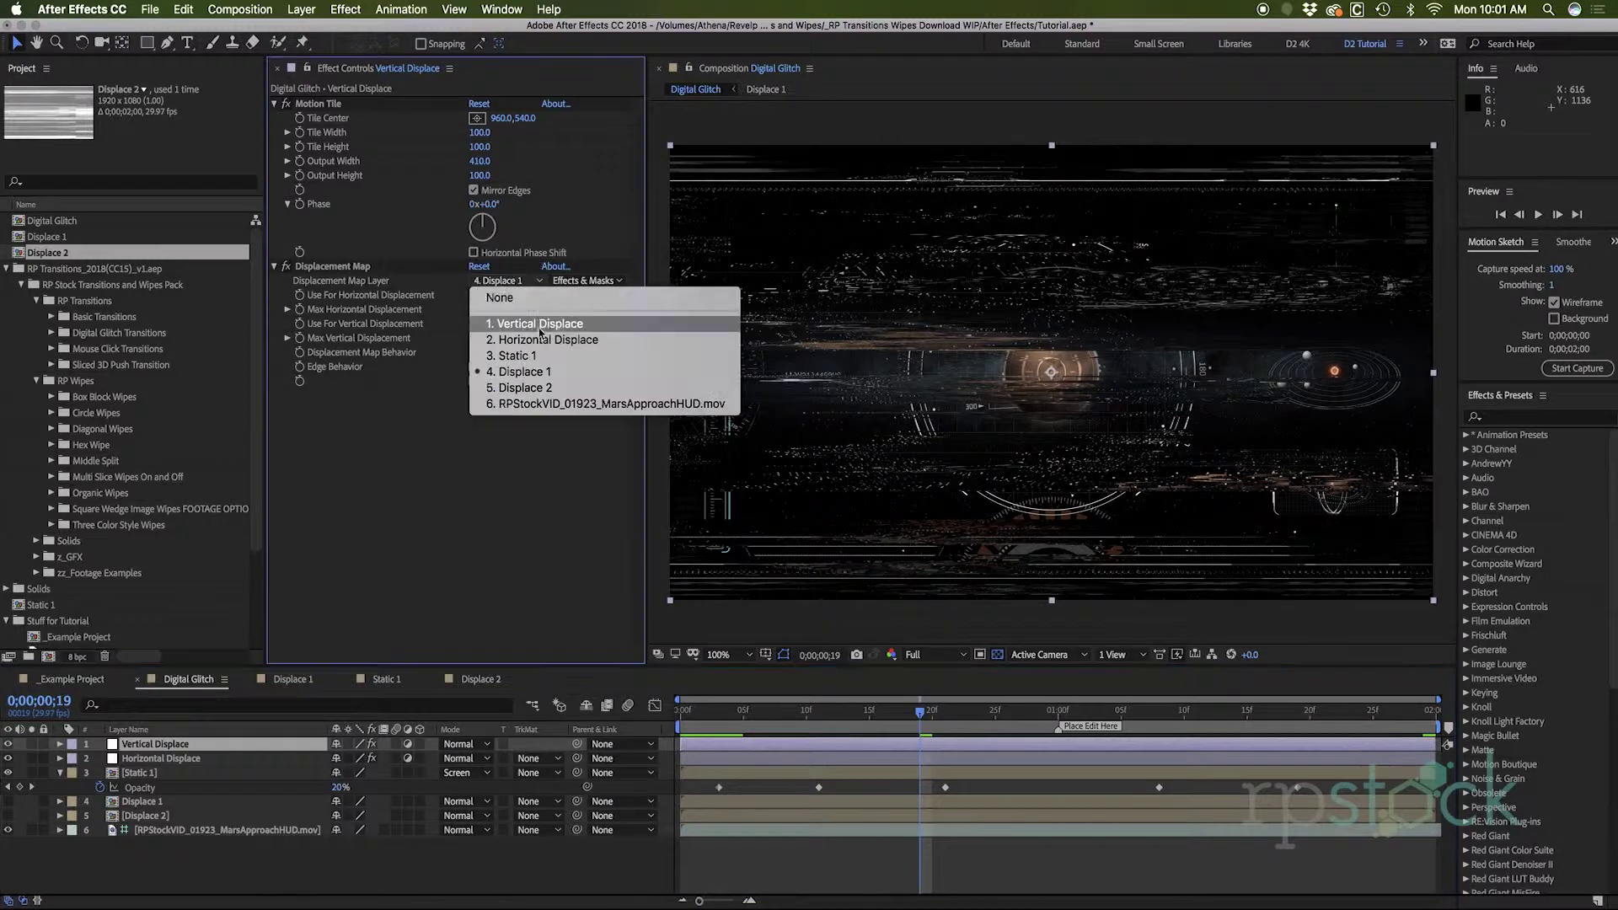
{"action": "left_click", "coordinate": [542, 395]}
{"action": "left_click", "coordinate": [817, 712]}
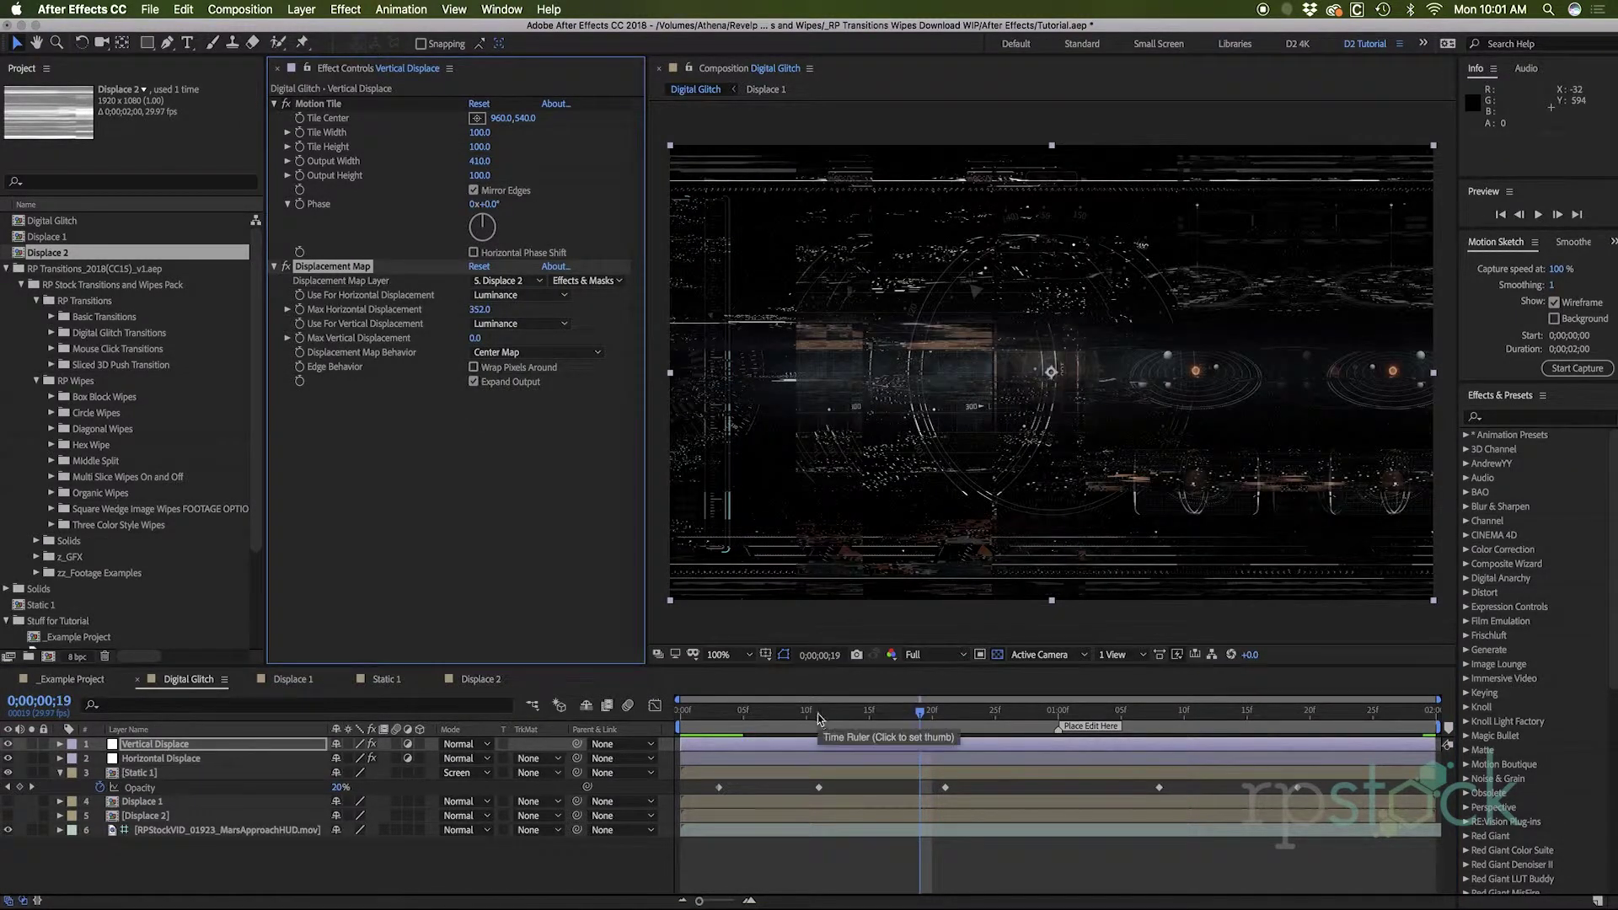
{"action": "type", "text": "0"}
{"action": "key", "text": "Return"}
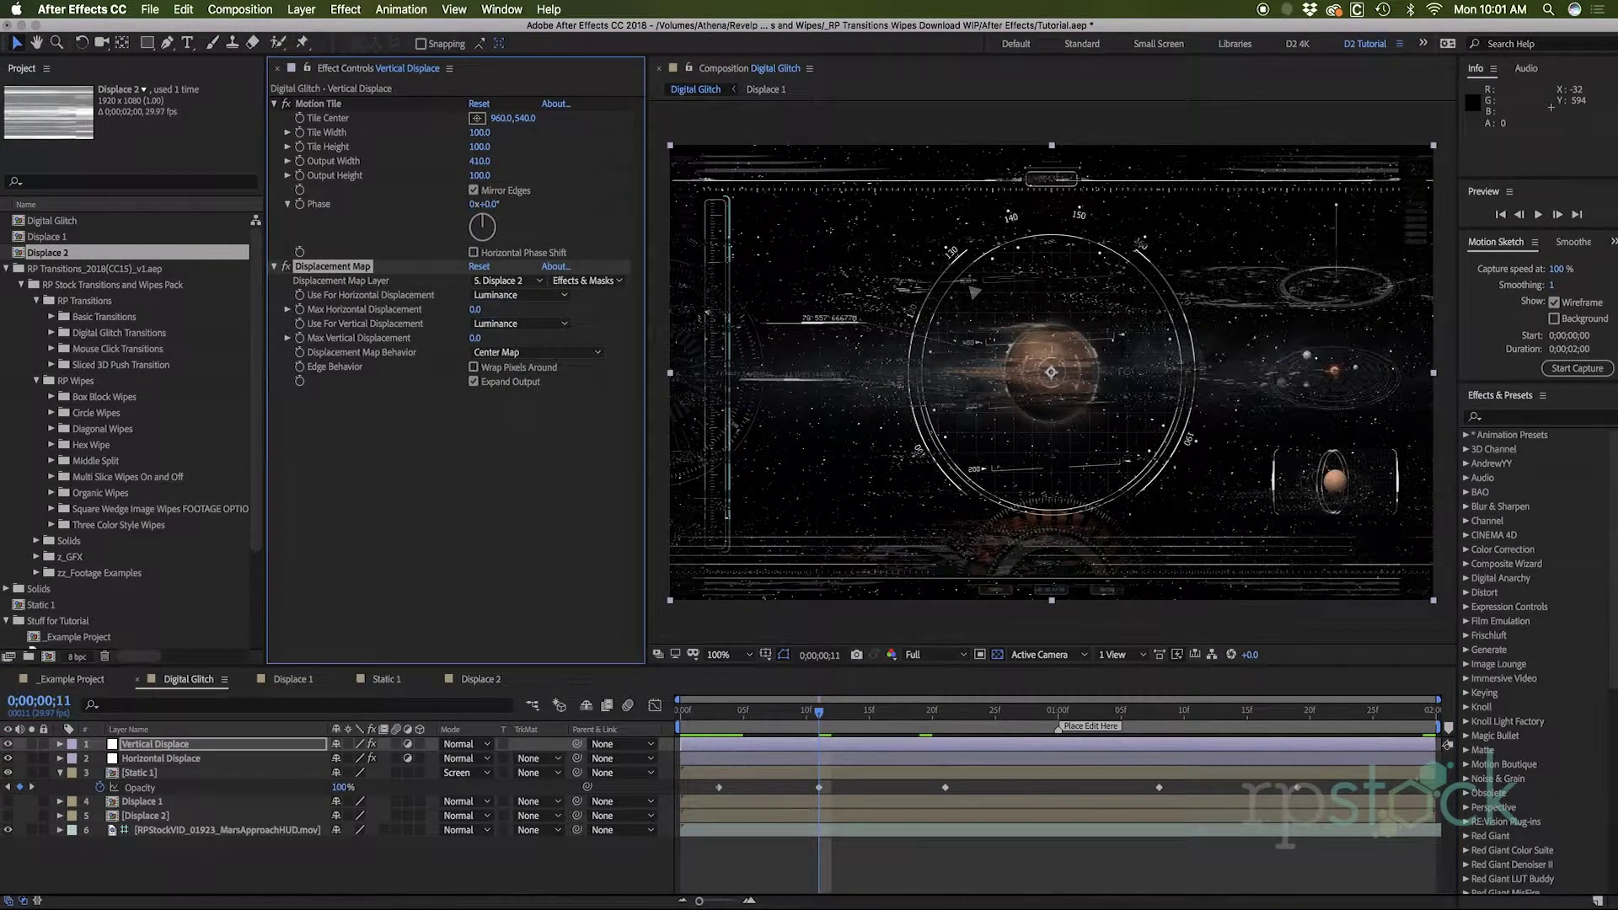
{"action": "left_click_drag", "start_coordinate": [476, 341], "coordinate": [645, 327]}
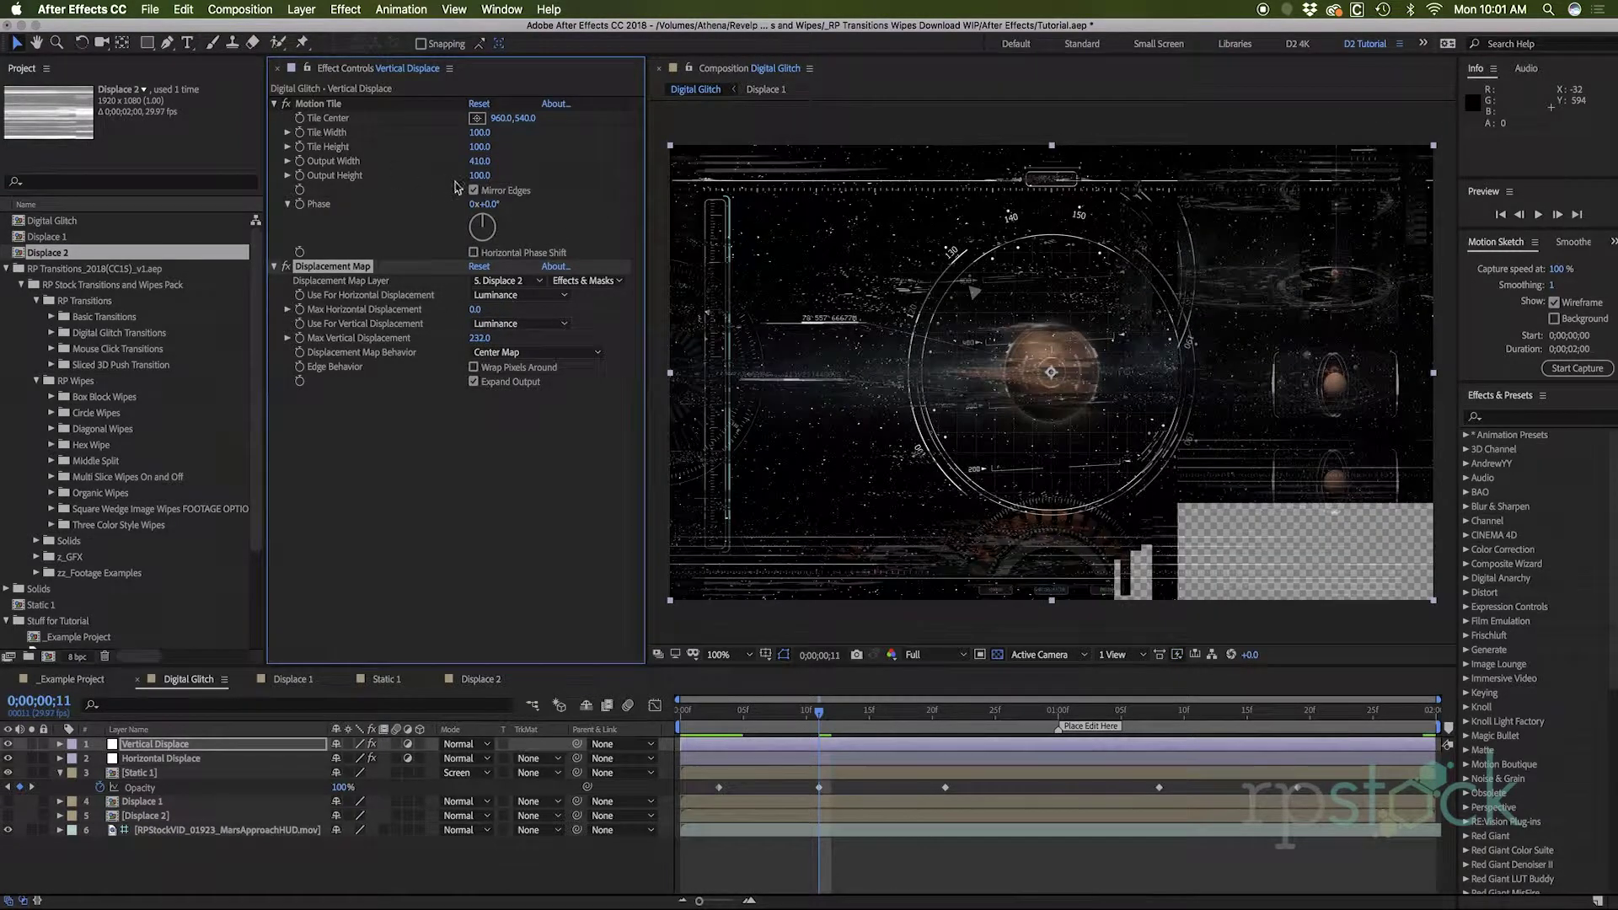
Set the Vertical Displace layer's Motion Tile Output Height to 620, preview the glitch, and go to 0;00;00;17.
{"action": "left_click_drag", "start_coordinate": [476, 175], "coordinate": [510, 172]}
{"action": "left_click", "coordinate": [720, 712]}
{"action": "key", "text": "space"}
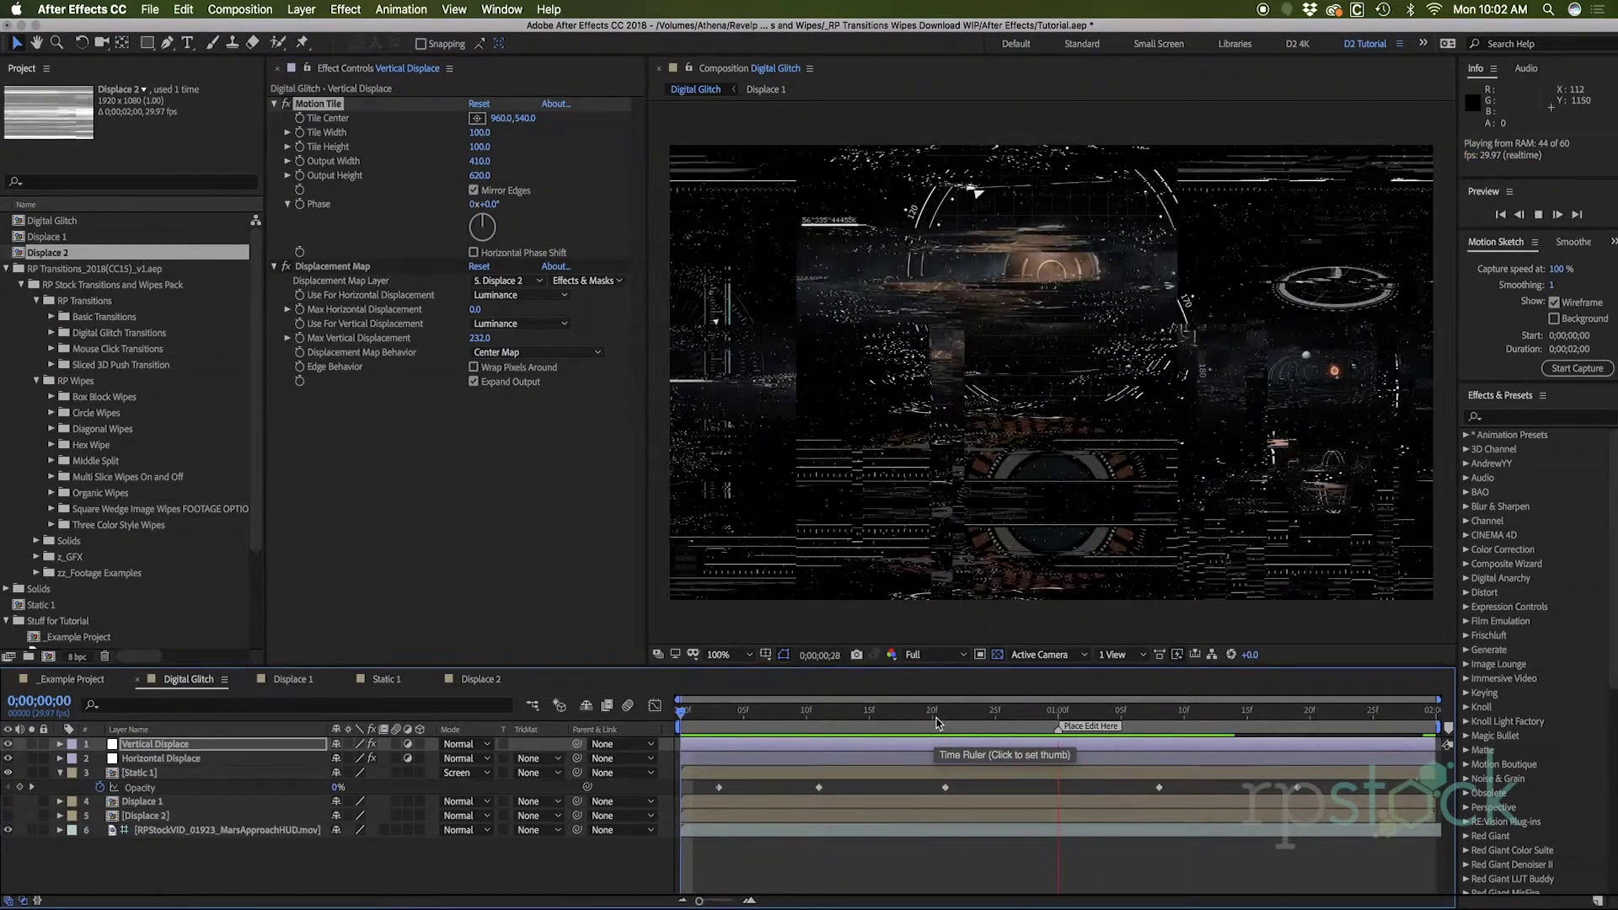
{"action": "key", "text": "space"}
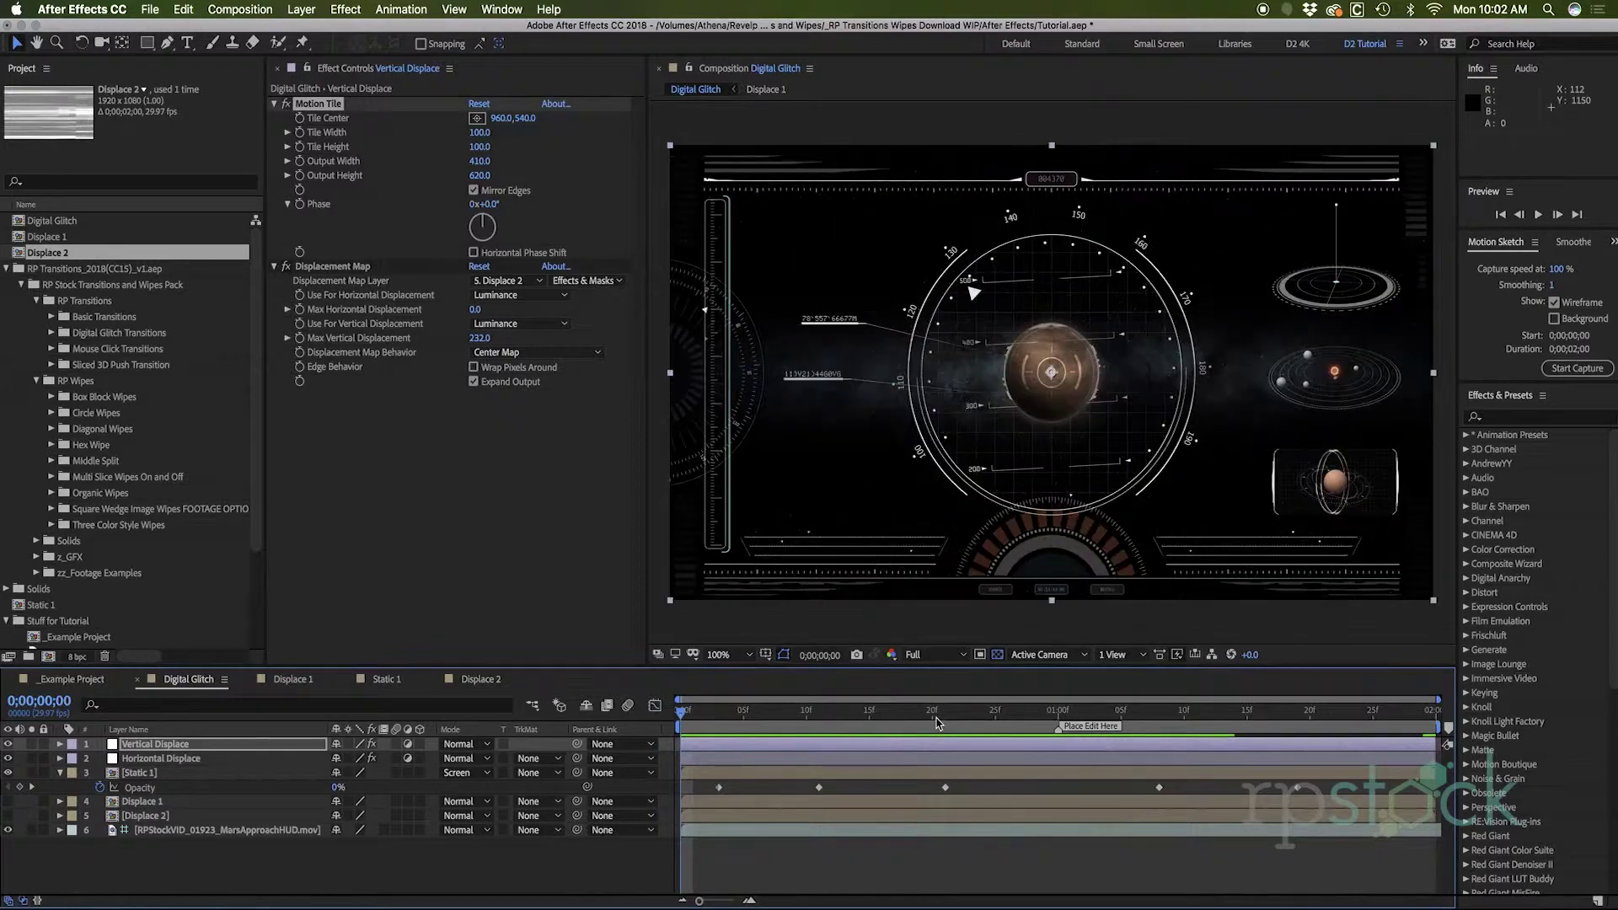
{"action": "left_click", "coordinate": [889, 716]}
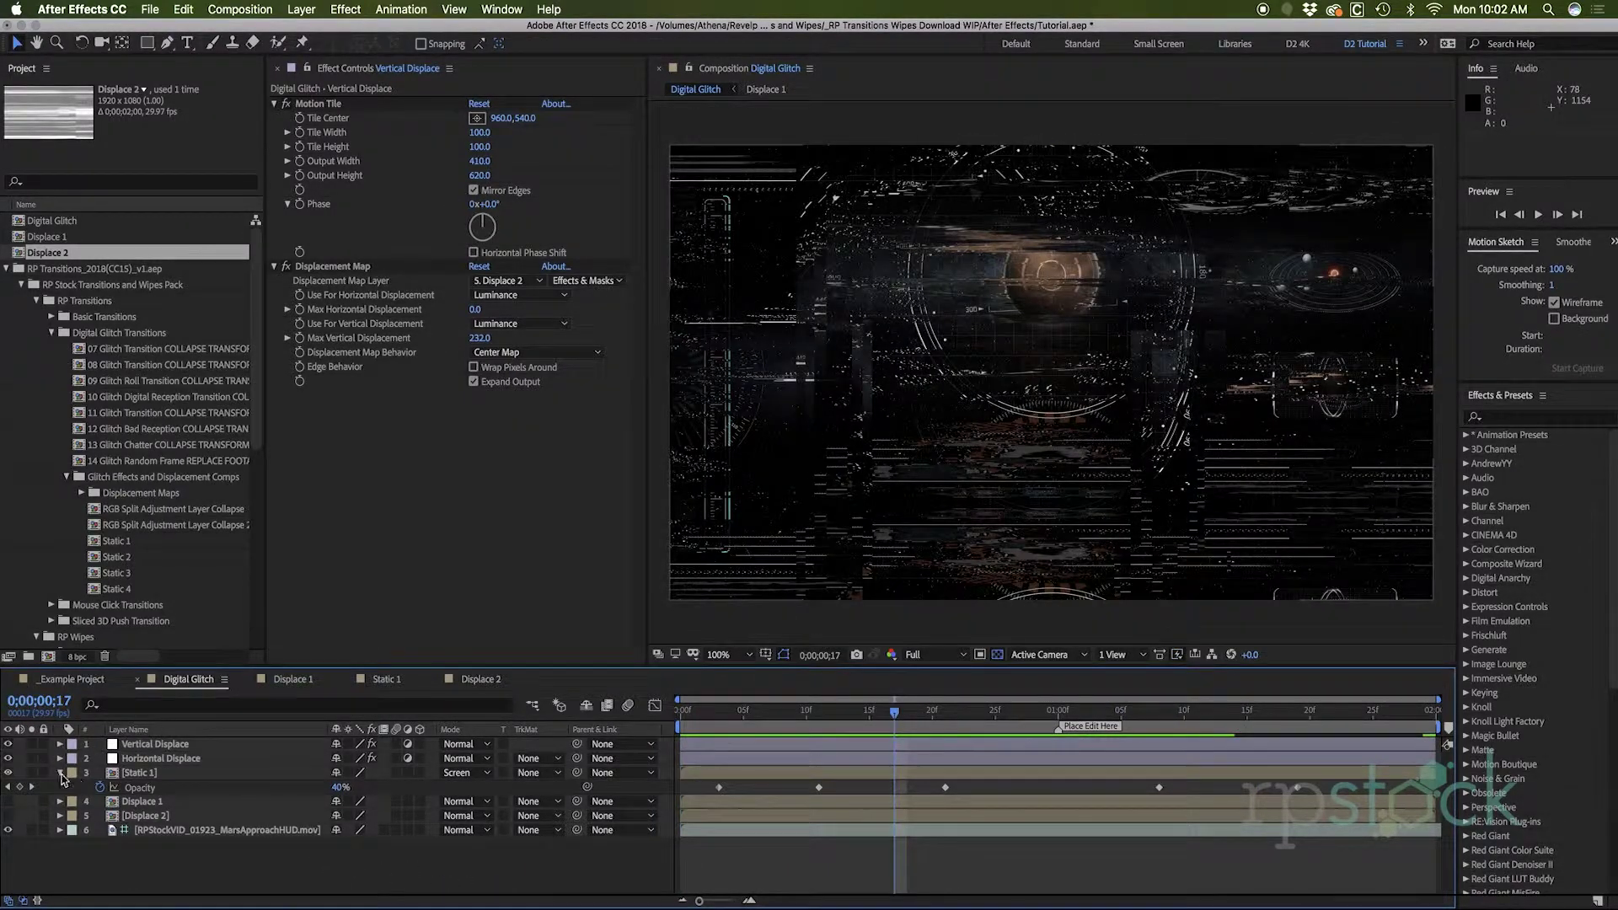
Collapse the Static 1 layer's properties and create a new 1920 x 1080, two-second composition named RGB Split.
{"action": "left_click", "coordinate": [59, 773]}
{"action": "left_click", "coordinate": [239, 9]}
{"action": "left_click", "coordinate": [252, 25]}
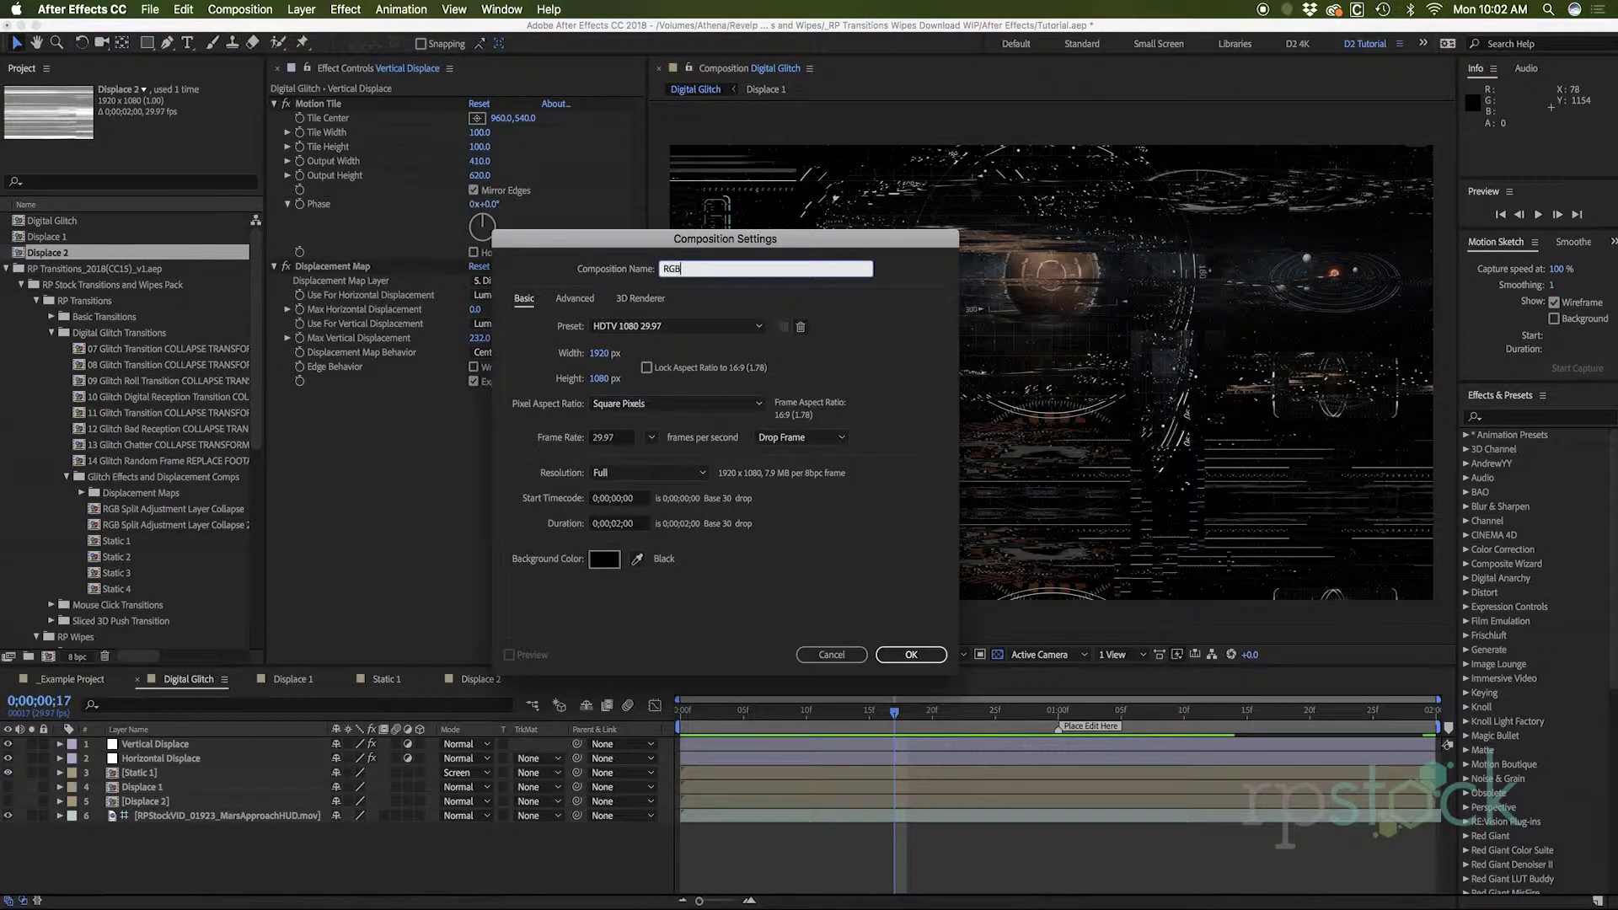
{"action": "type", "text": "RGB Split"}
{"action": "key", "text": "Return"}
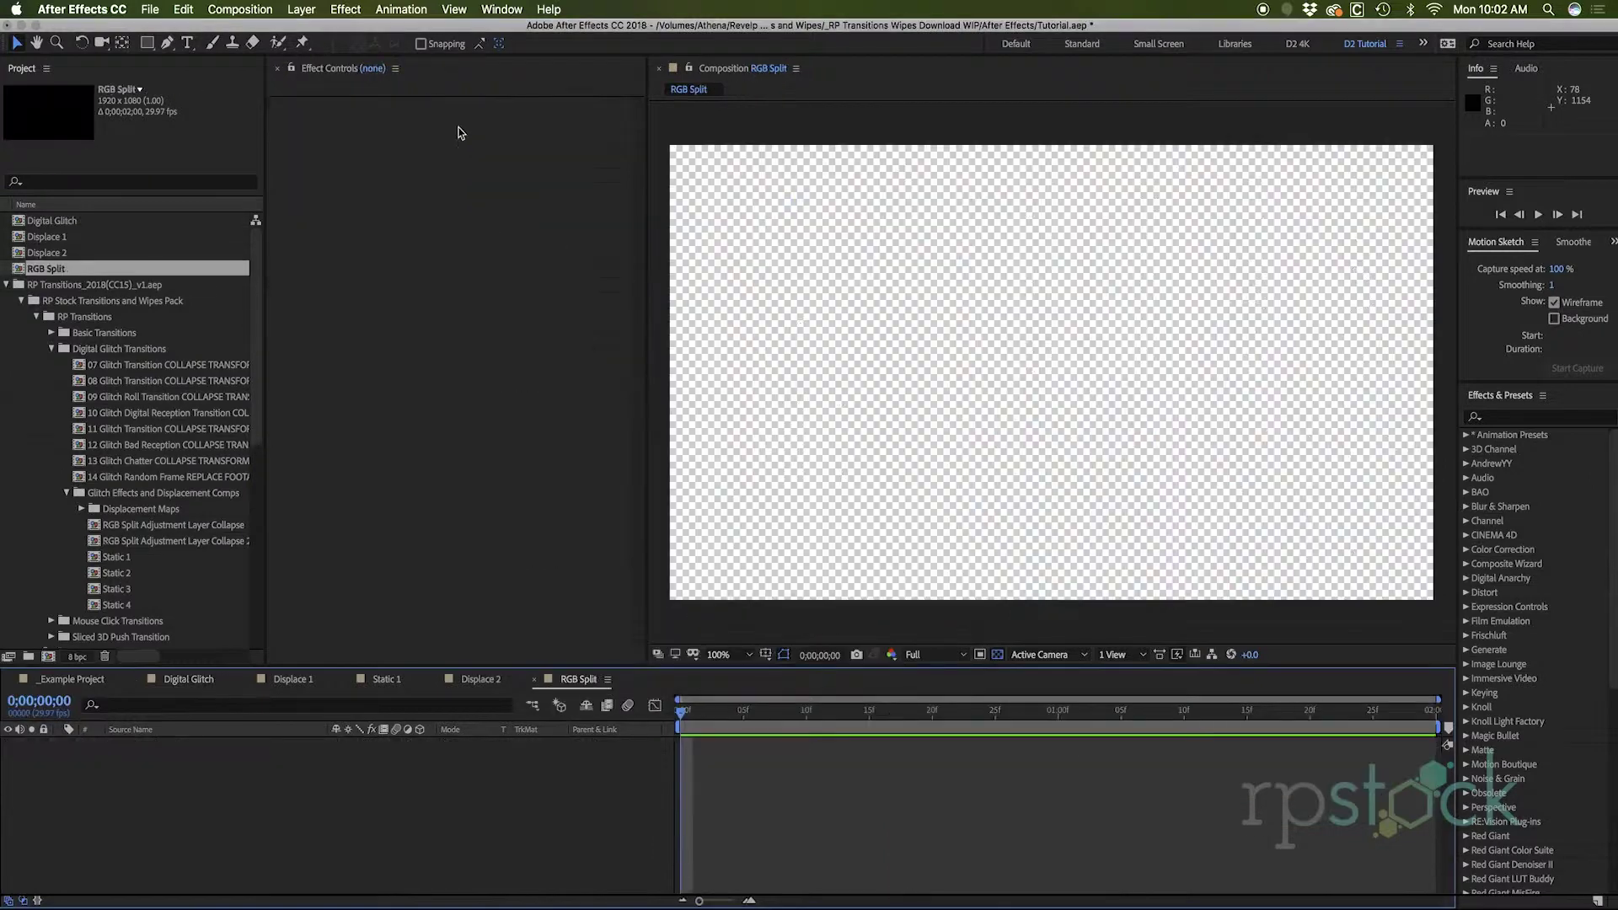
Add RPStockVID_01923_MarsApproachHUD.mov to the RGB Split composition, fit it to the frame, and deselect it.
{"action": "scroll", "coordinate": [70, 542], "scroll_direction": "down", "scroll_amount": 8}
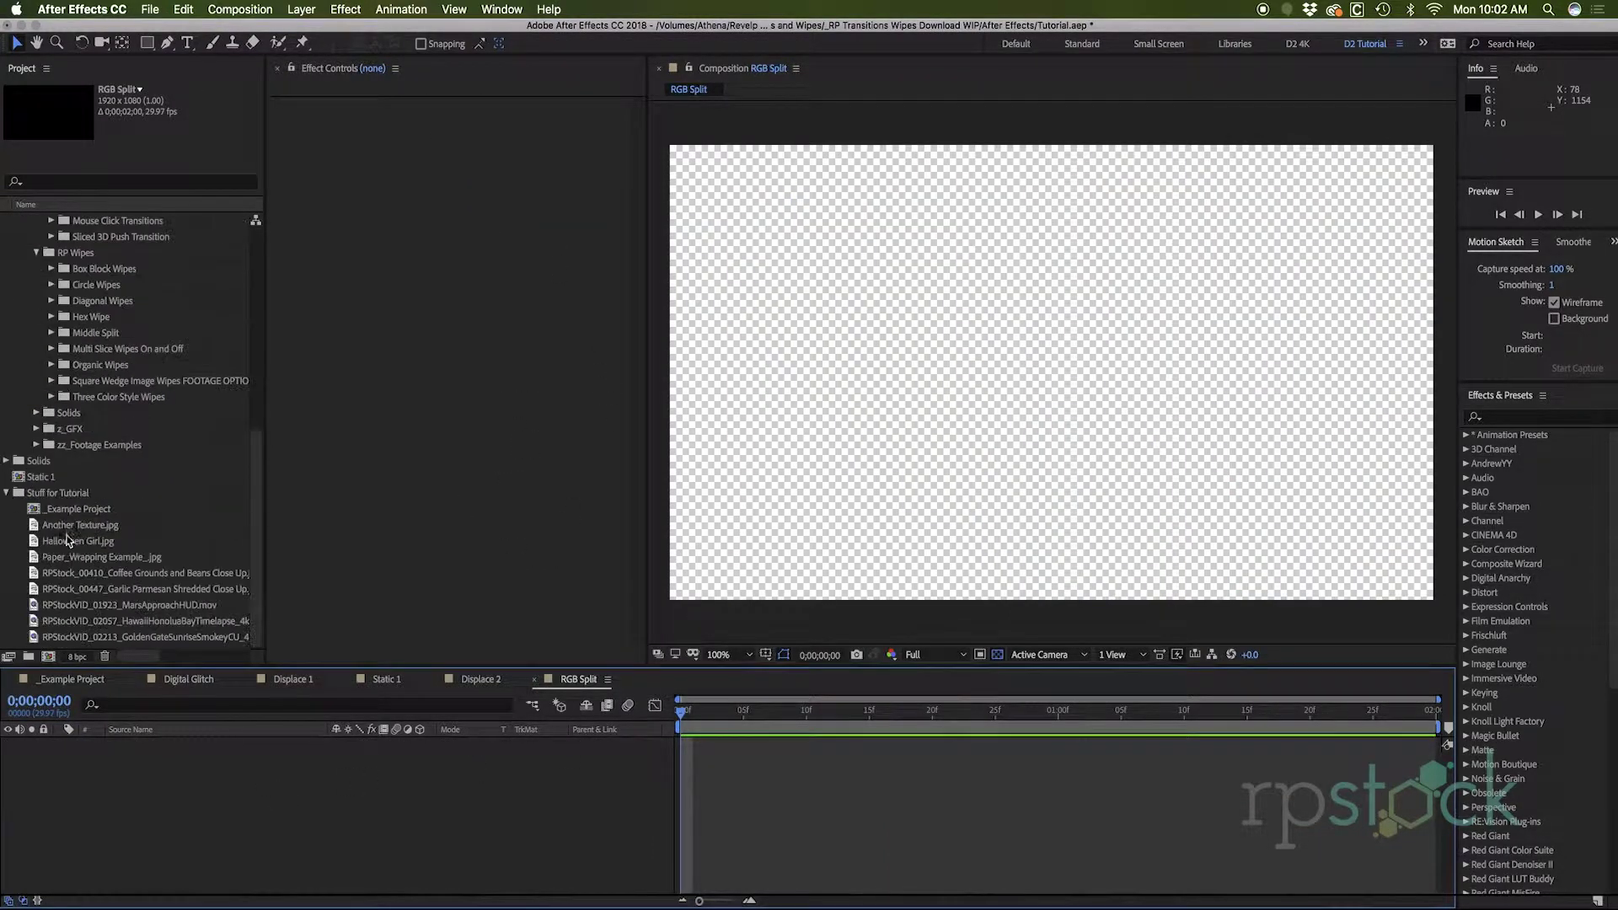
{"action": "left_click_drag", "start_coordinate": [127, 605], "coordinate": [154, 752]}
{"action": "right_click", "coordinate": [154, 753]}
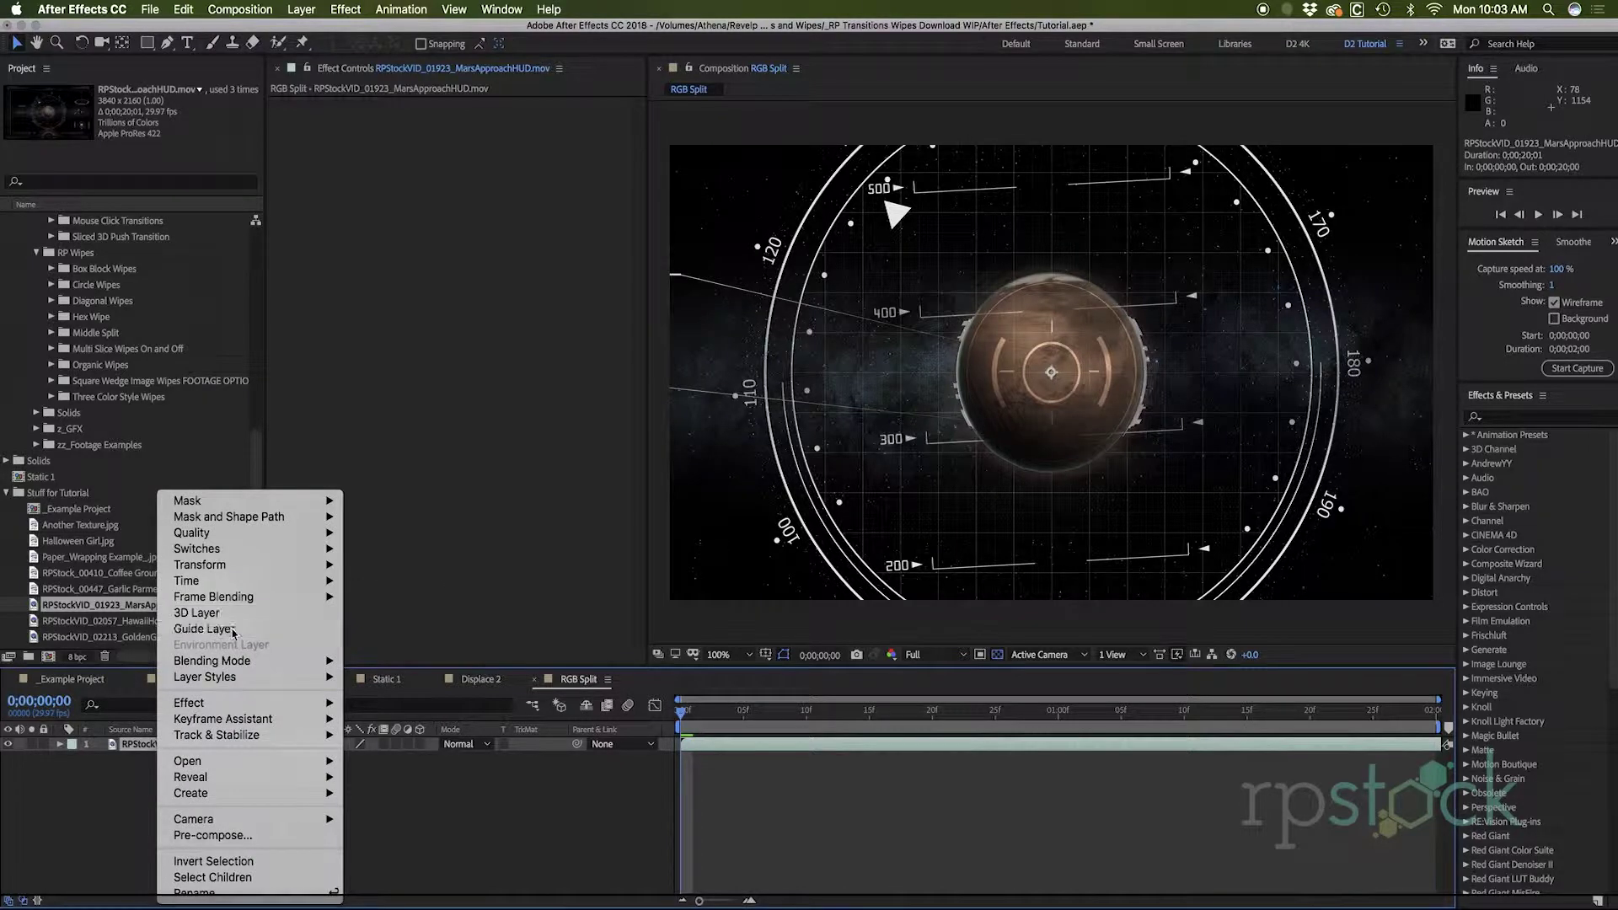
{"action": "left_click", "coordinate": [185, 643]}
{"action": "key", "text": "super+alt+f"}
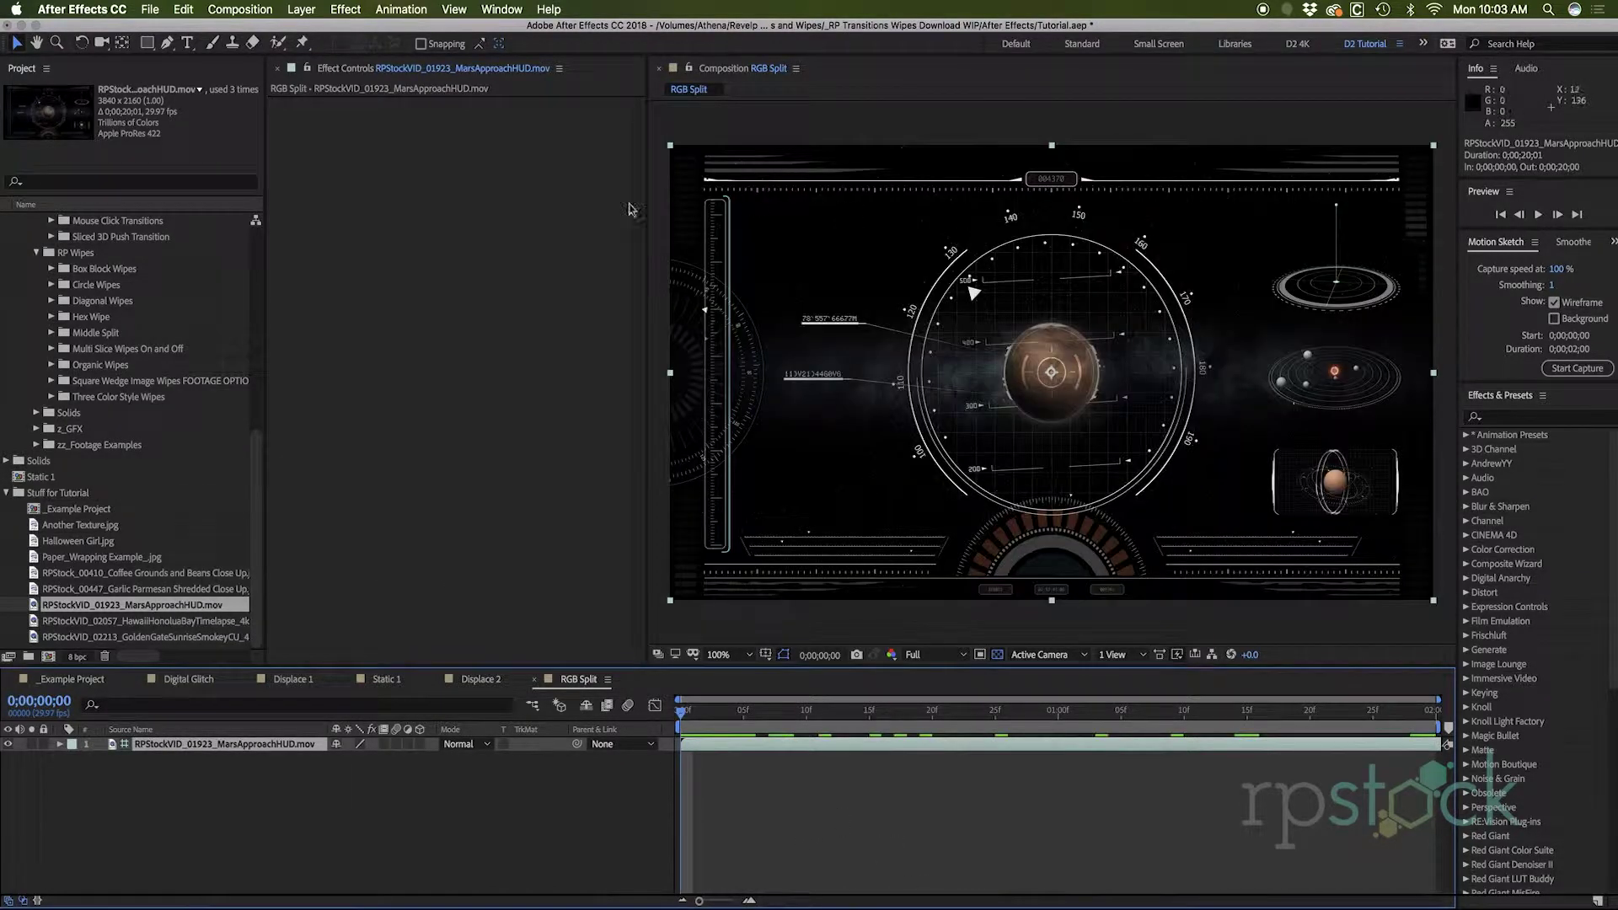
{"action": "key", "text": "super+shift+a"}
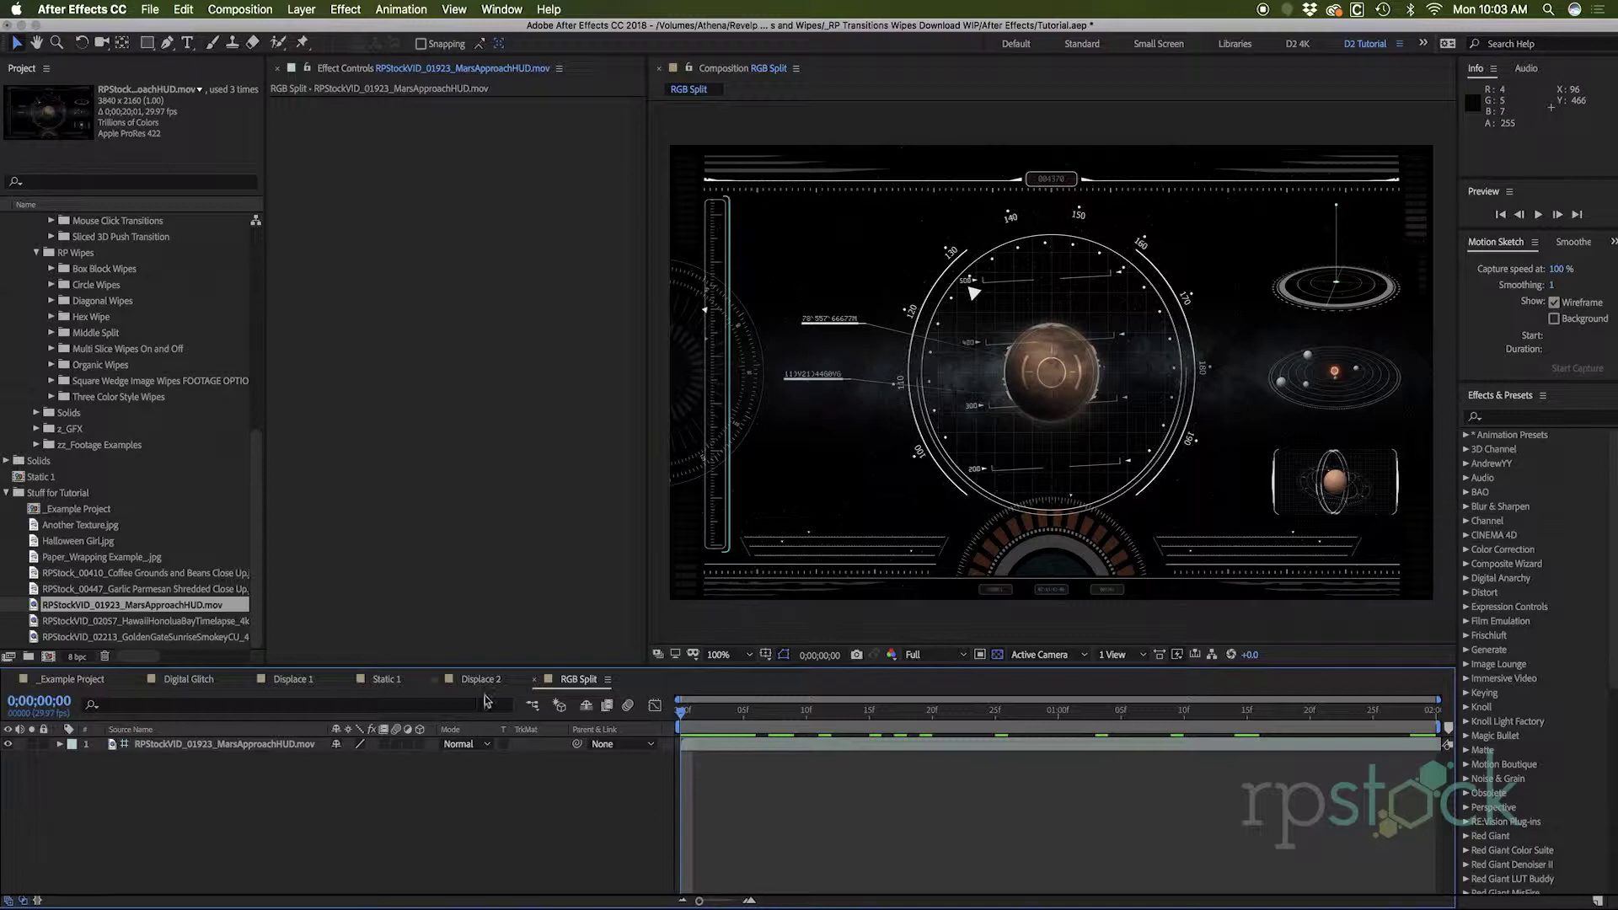
Create an adjustment layer in the RGB Split composition and apply the Shift Channels effect to it.
{"action": "right_click", "coordinate": [392, 842]}
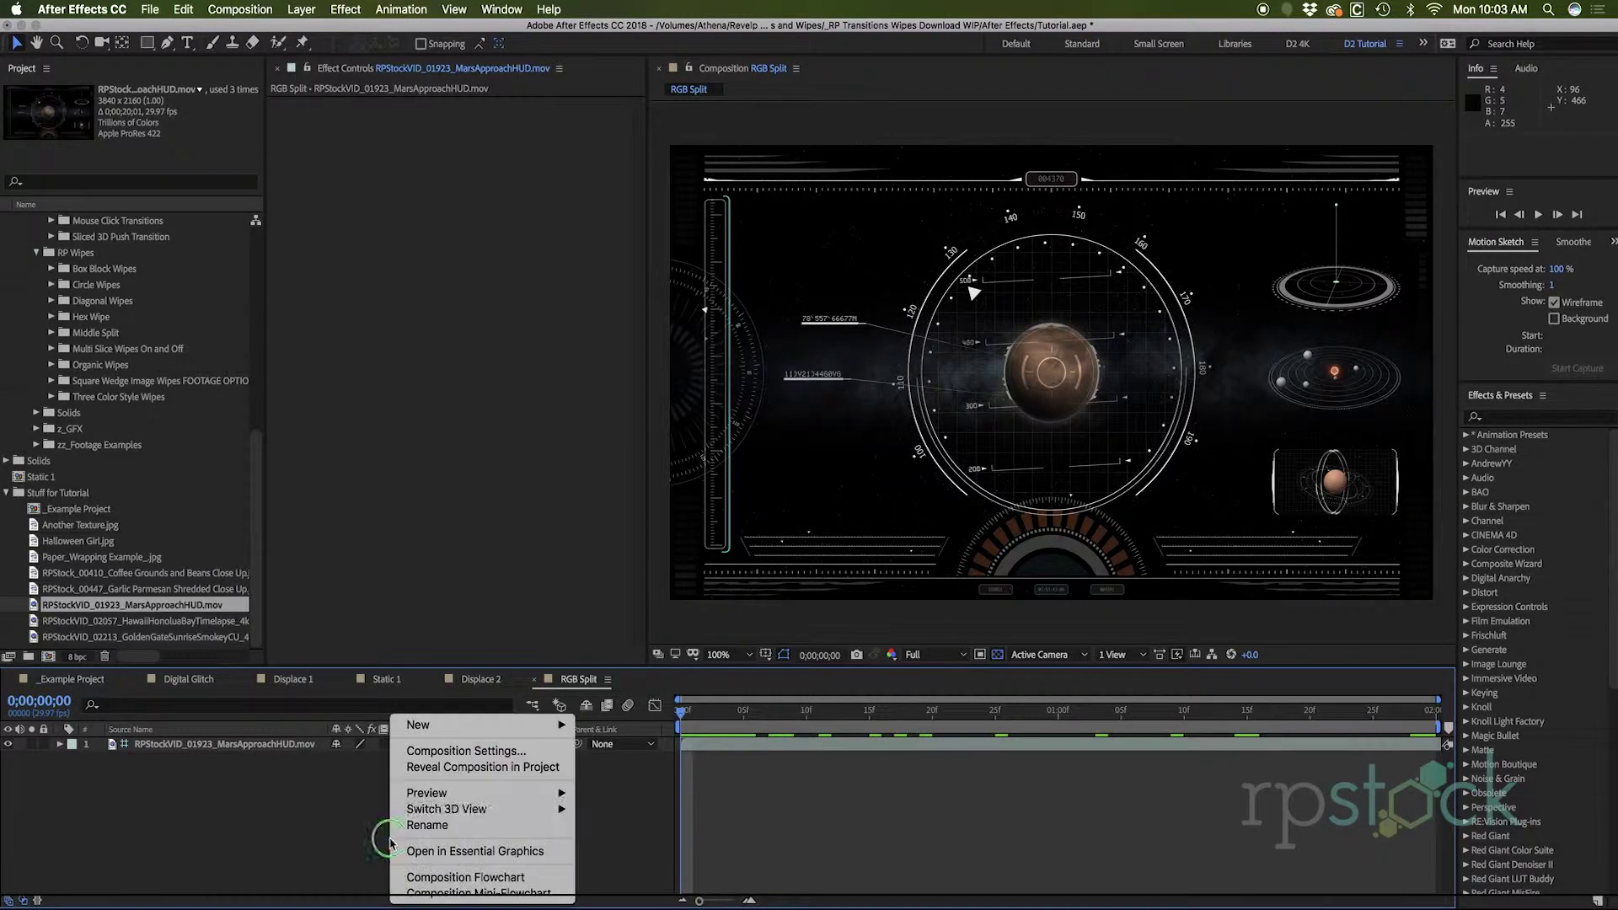
{"action": "mouse_move", "coordinate": [435, 726]}
{"action": "left_click", "coordinate": [636, 847]}
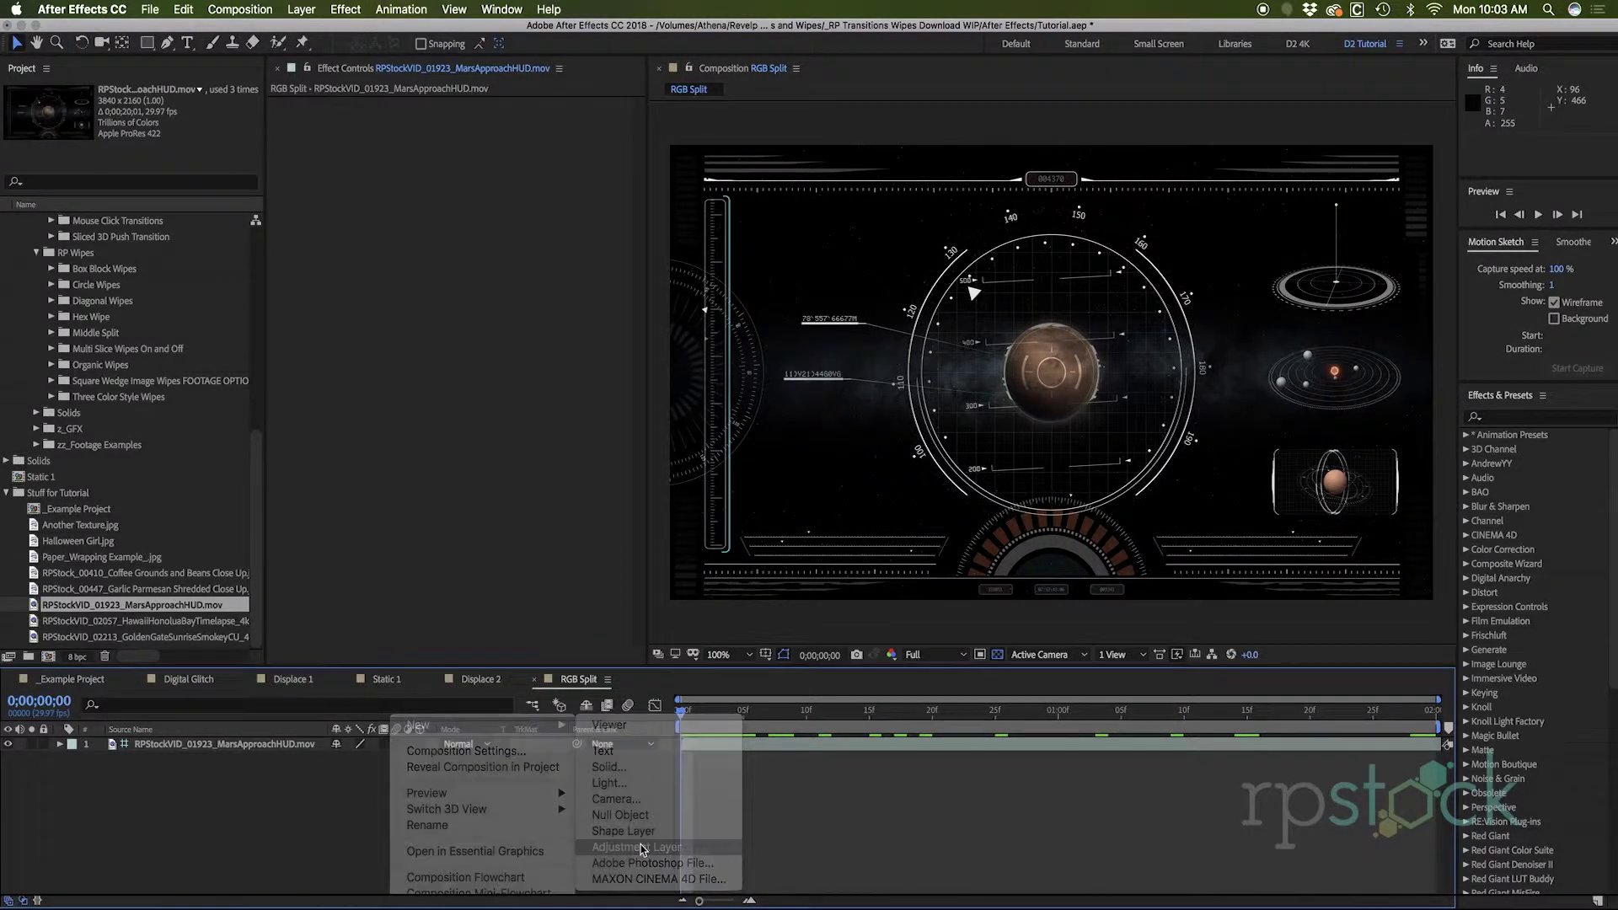
{"action": "right_click", "coordinate": [413, 162]}
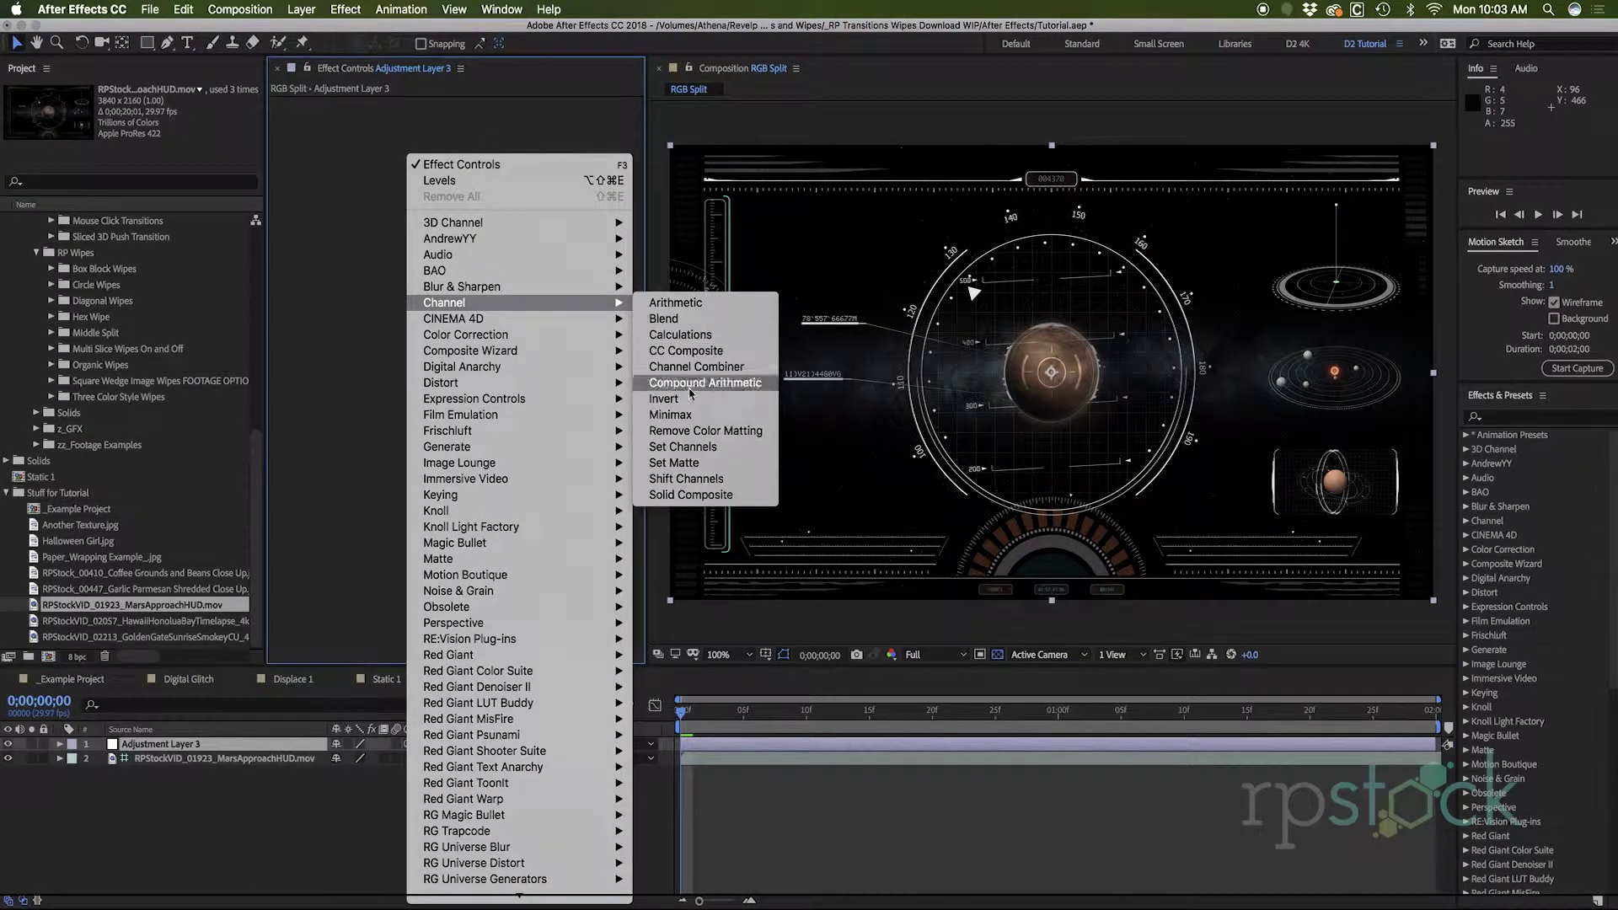
{"action": "left_click", "coordinate": [688, 478]}
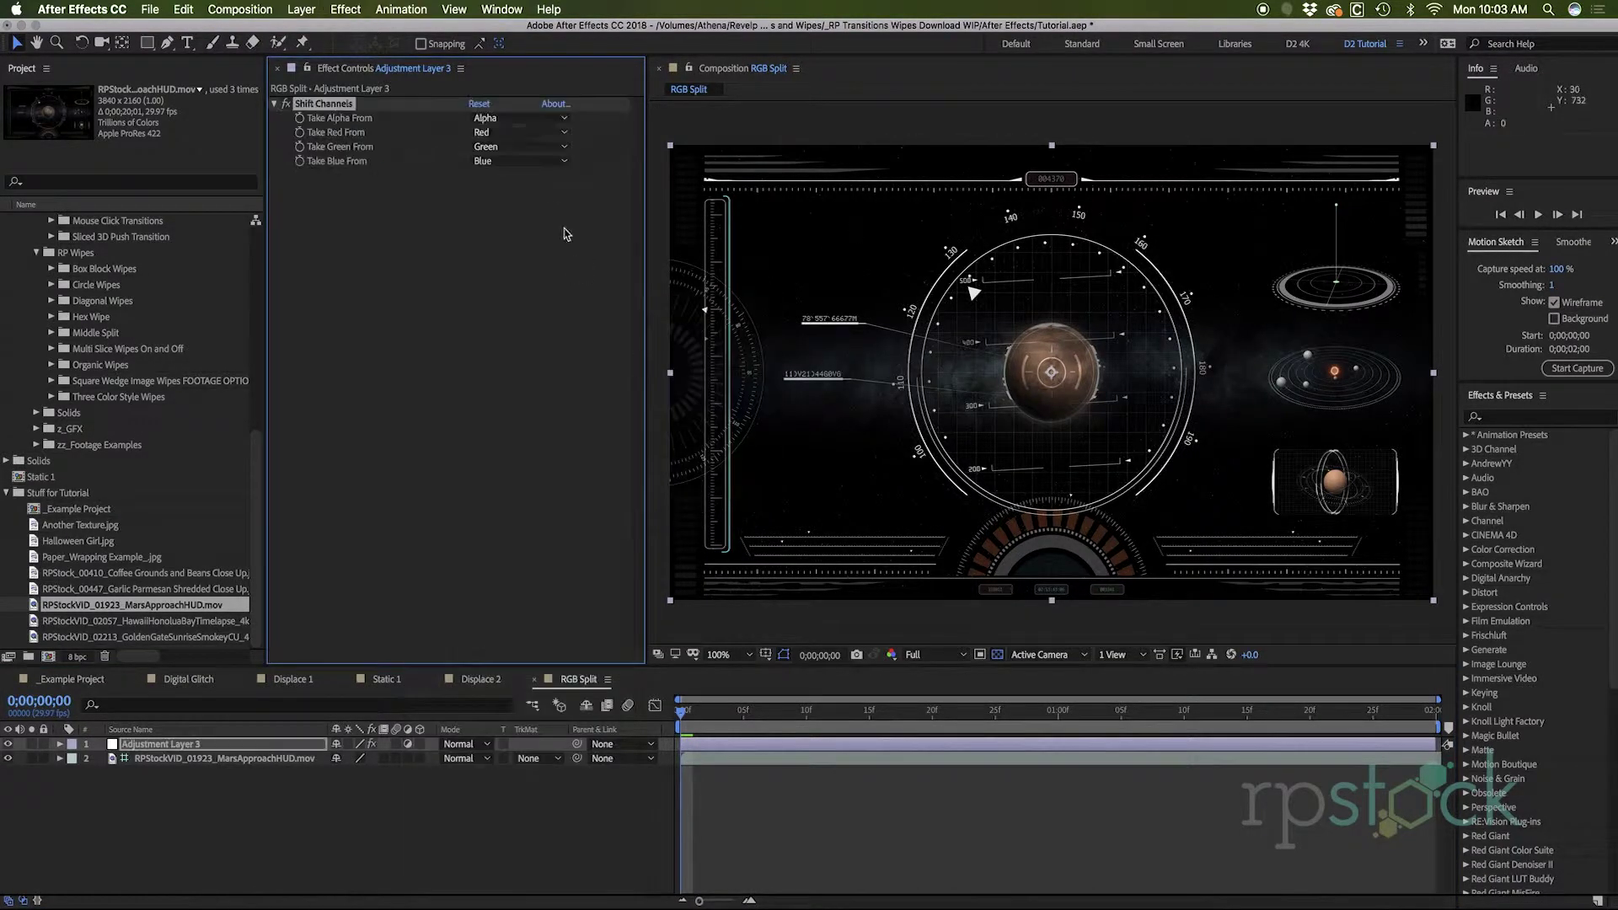
Set both Take Green From and Take Blue From to Full Off in Shift Channels.
{"action": "left_click", "coordinate": [499, 145]}
{"action": "left_click", "coordinate": [515, 310]}
{"action": "left_click", "coordinate": [518, 162]}
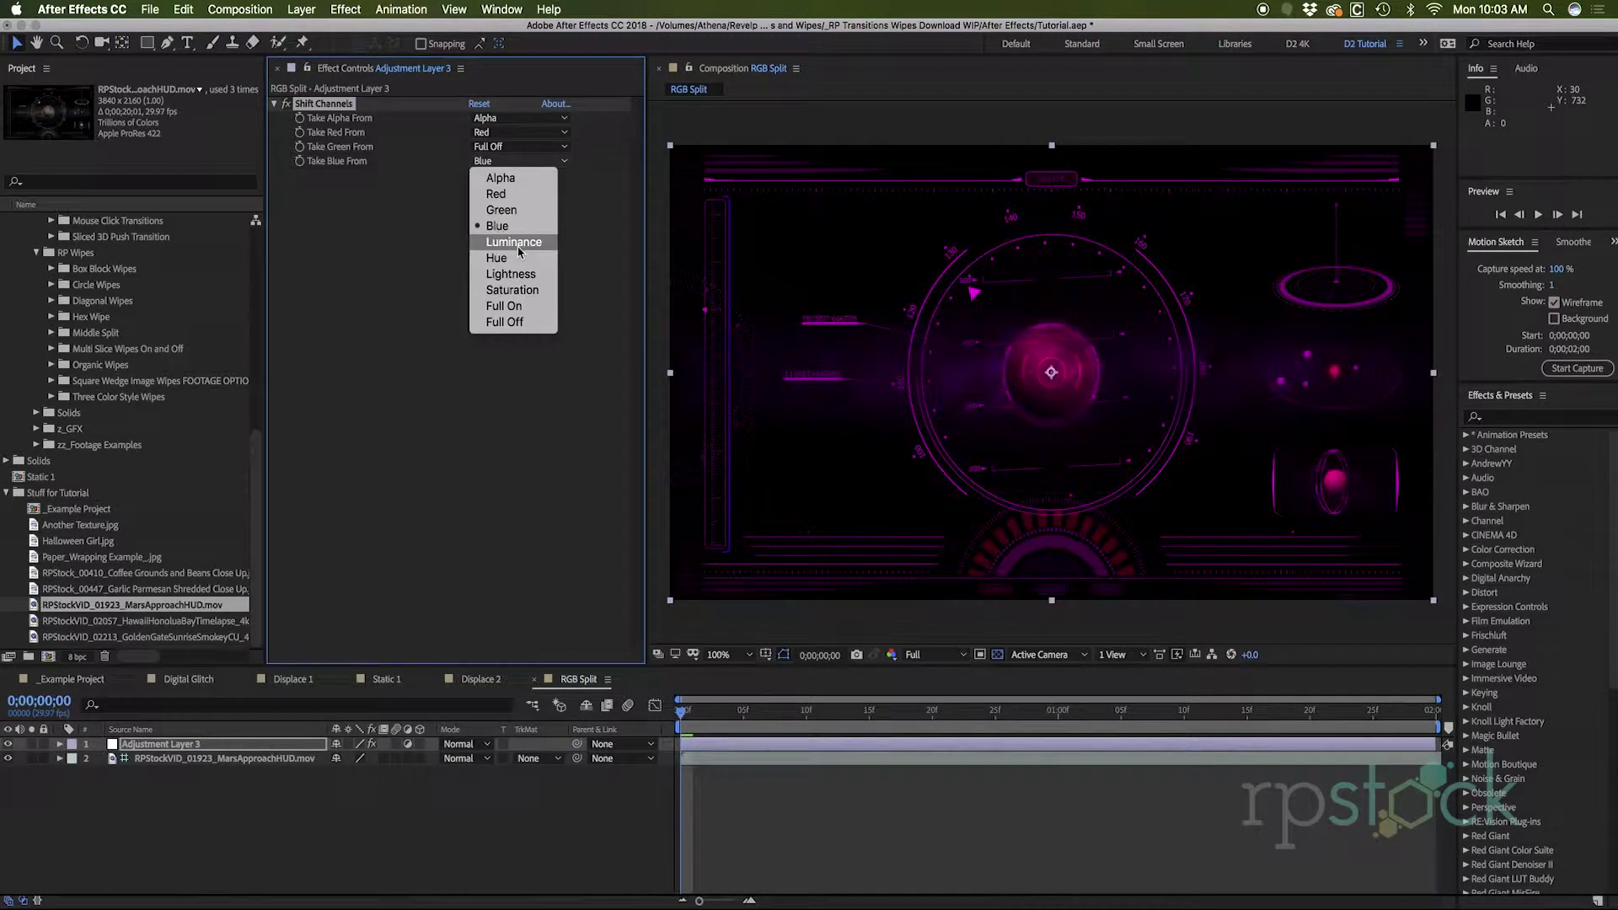
{"action": "left_click", "coordinate": [524, 328]}
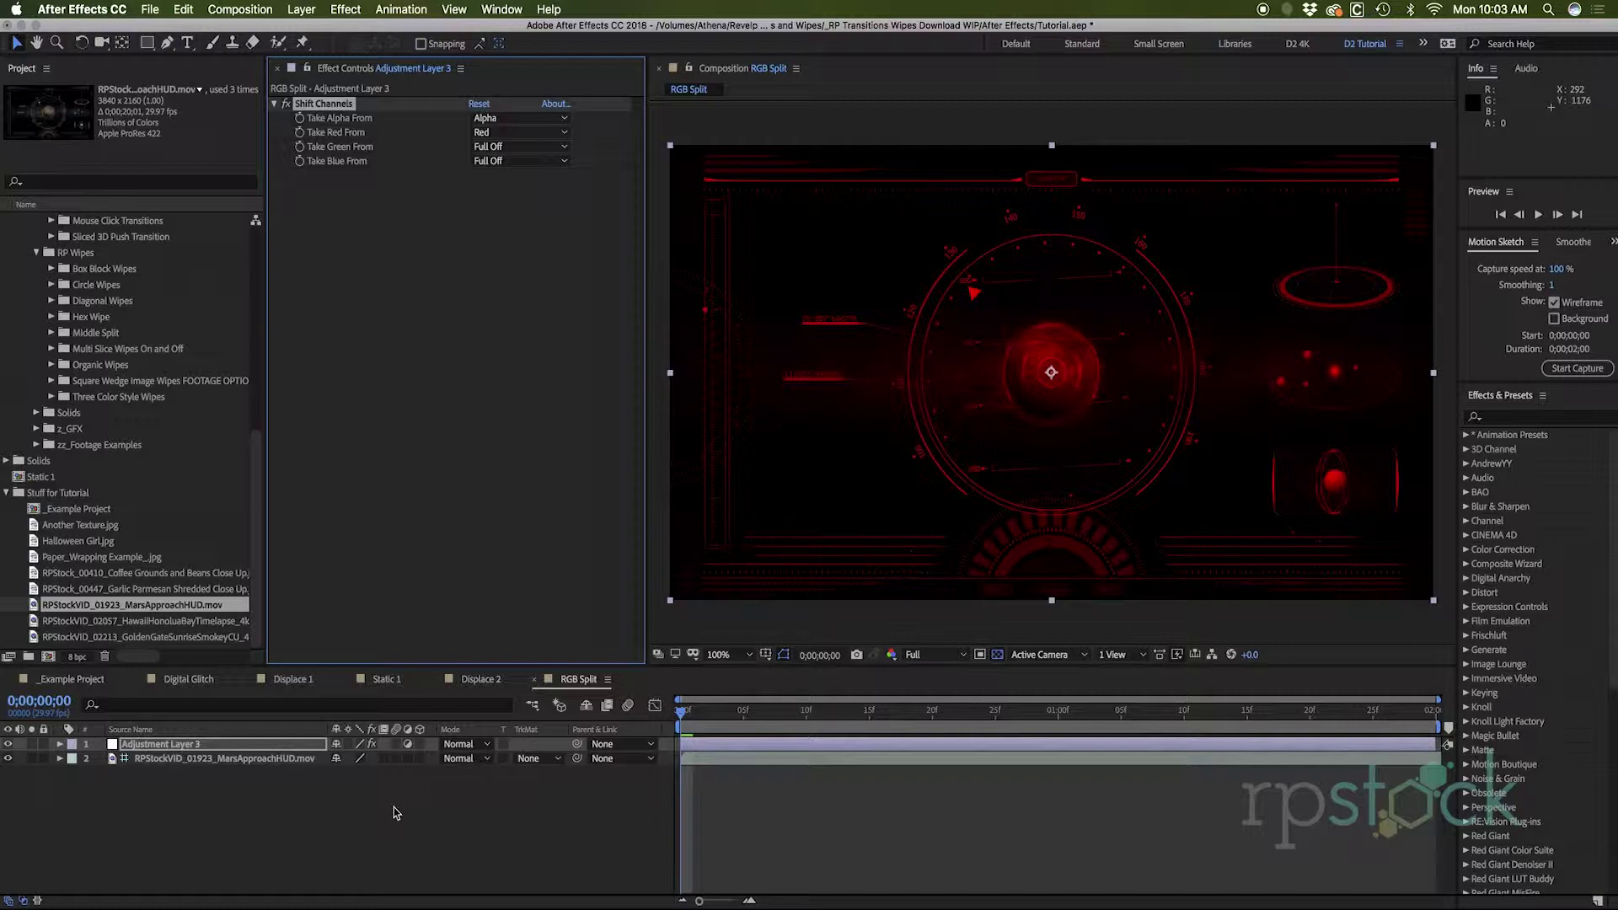
{"action": "left_click", "coordinate": [215, 746]}
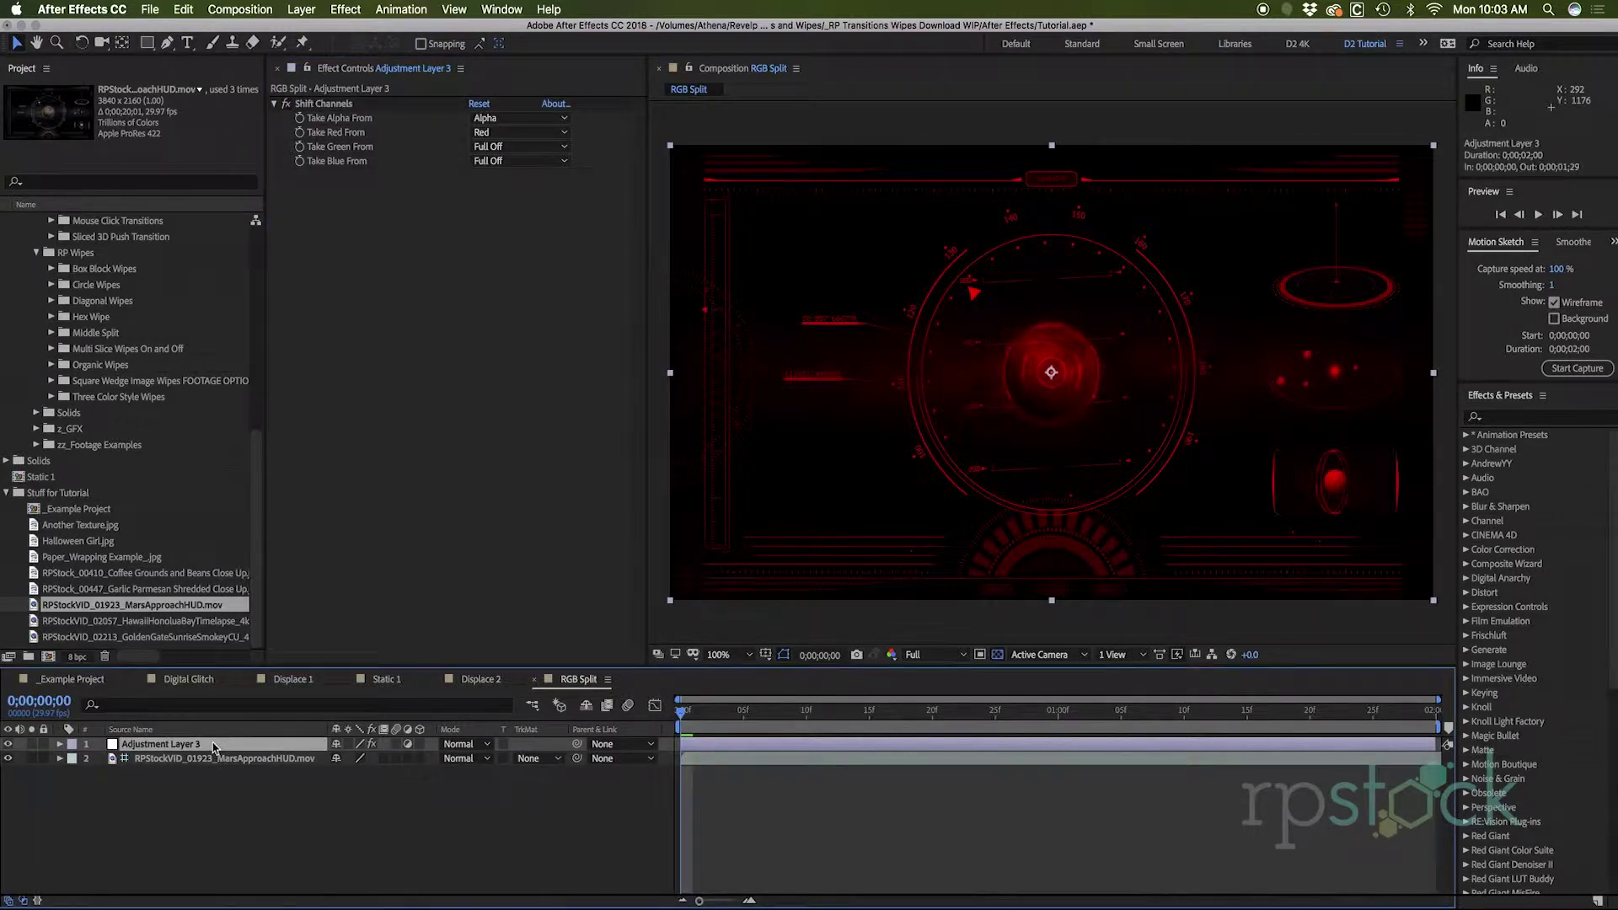
{"action": "key", "text": "super+d"}
{"action": "key", "text": "super+z"}
Apply the Offset distortion effect to the adjustment layer in the RGB Split composition.
{"action": "left_click", "coordinate": [451, 252]}
{"action": "right_click", "coordinate": [416, 291]}
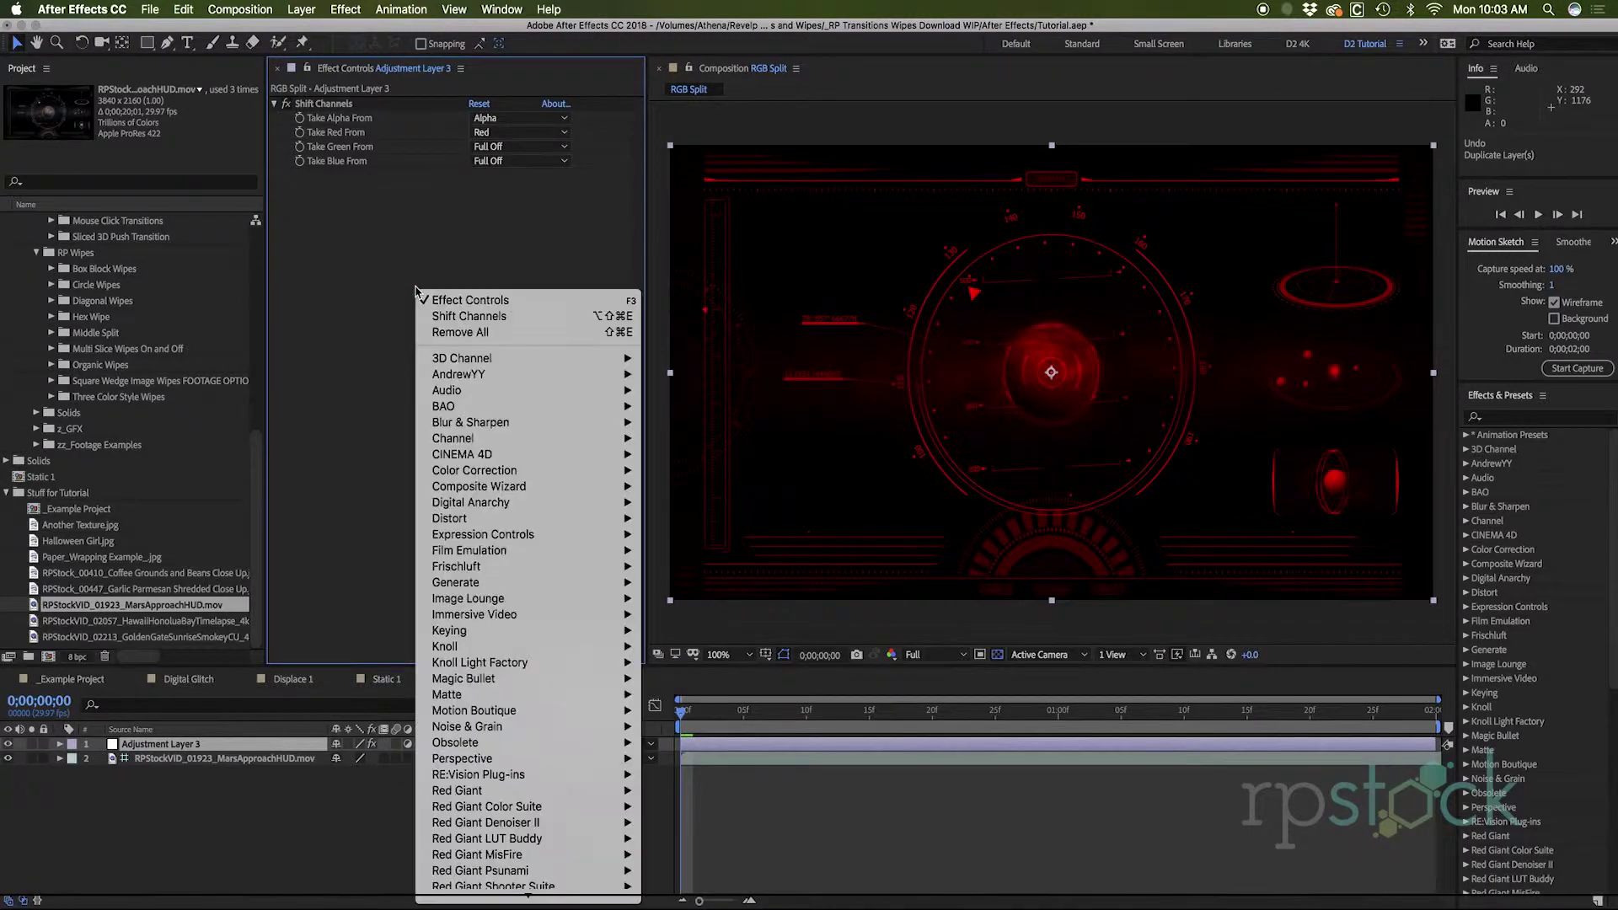
{"action": "mouse_move", "coordinate": [508, 516]}
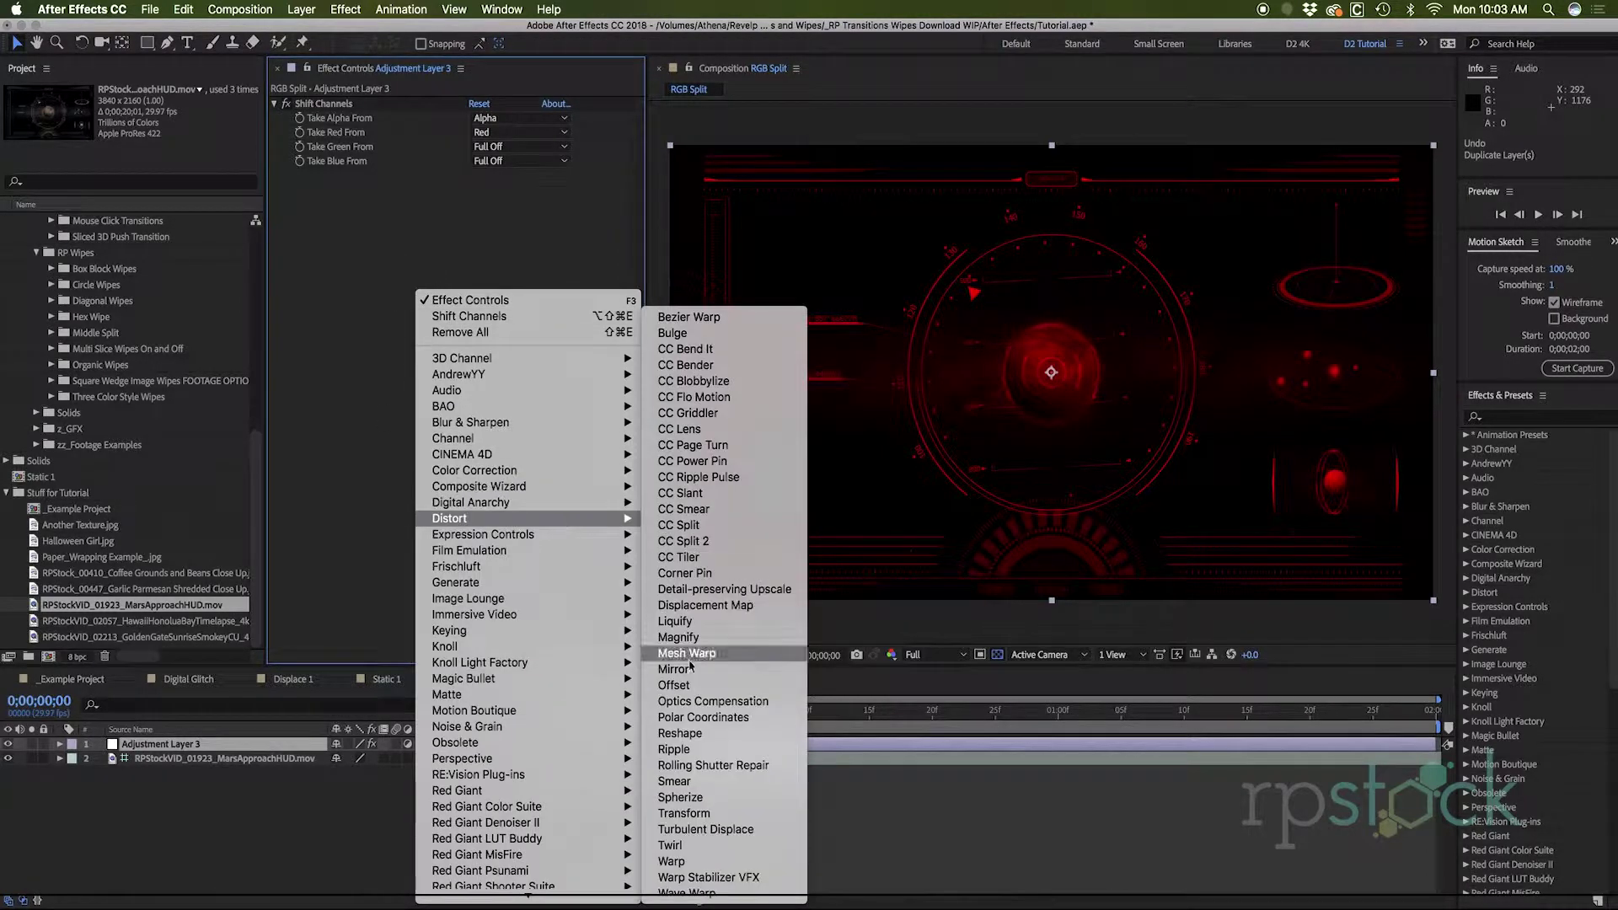
{"action": "left_click", "coordinate": [674, 685]}
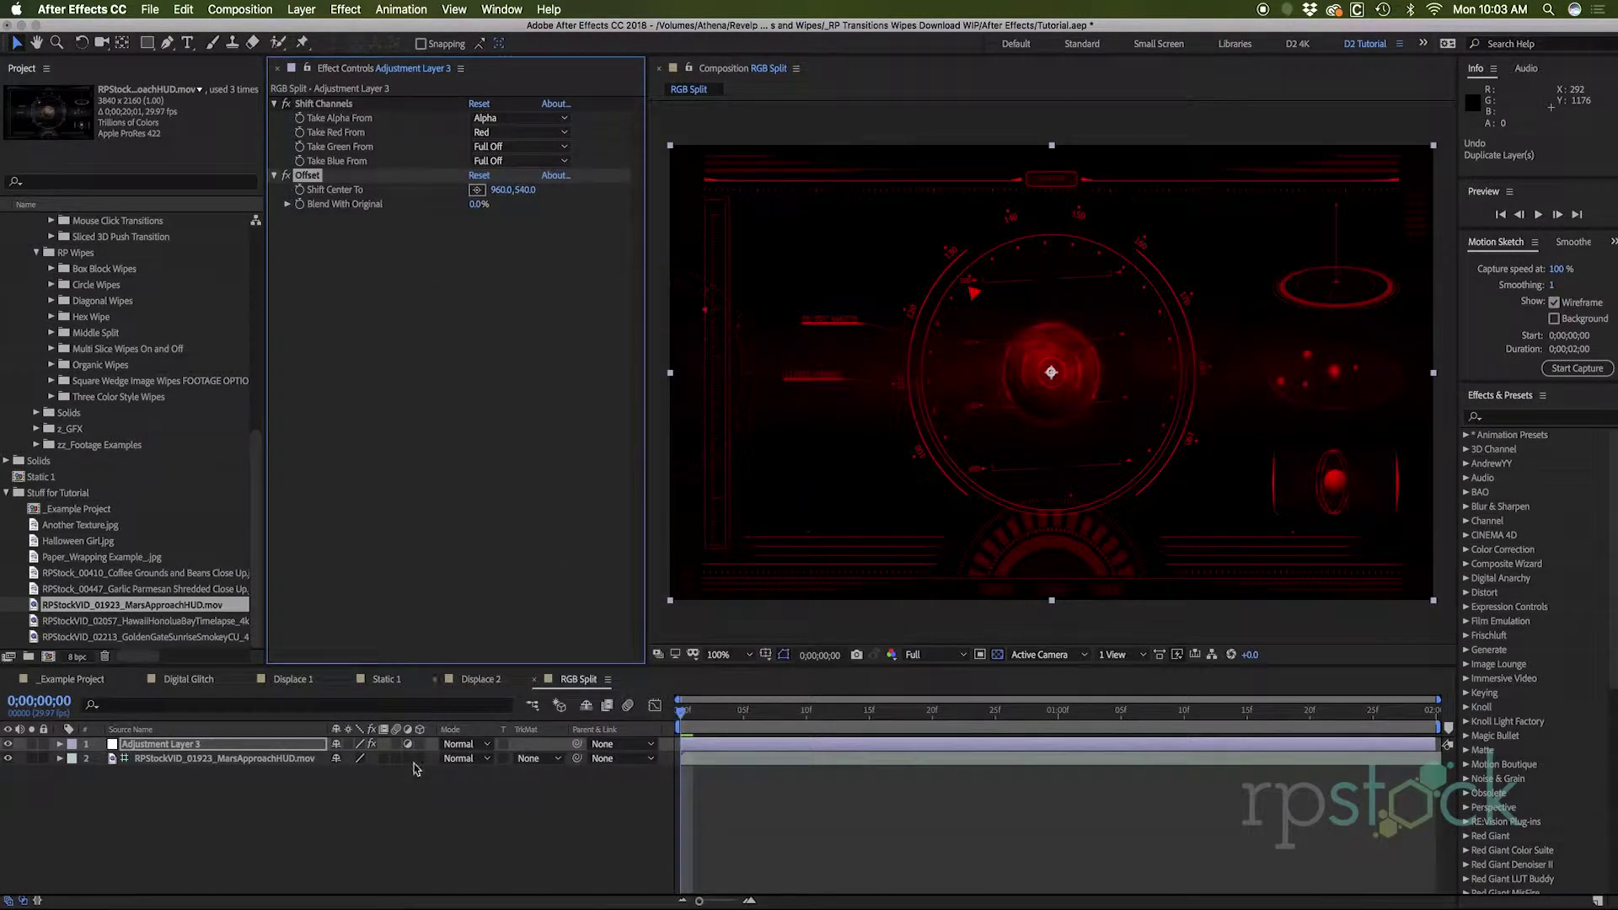
Duplicate the adjustment layer and set the copy's Shift Channels to Take Red From Full Off and Take Green From Green.
{"action": "left_click", "coordinate": [186, 743]}
{"action": "key", "text": "super+d"}
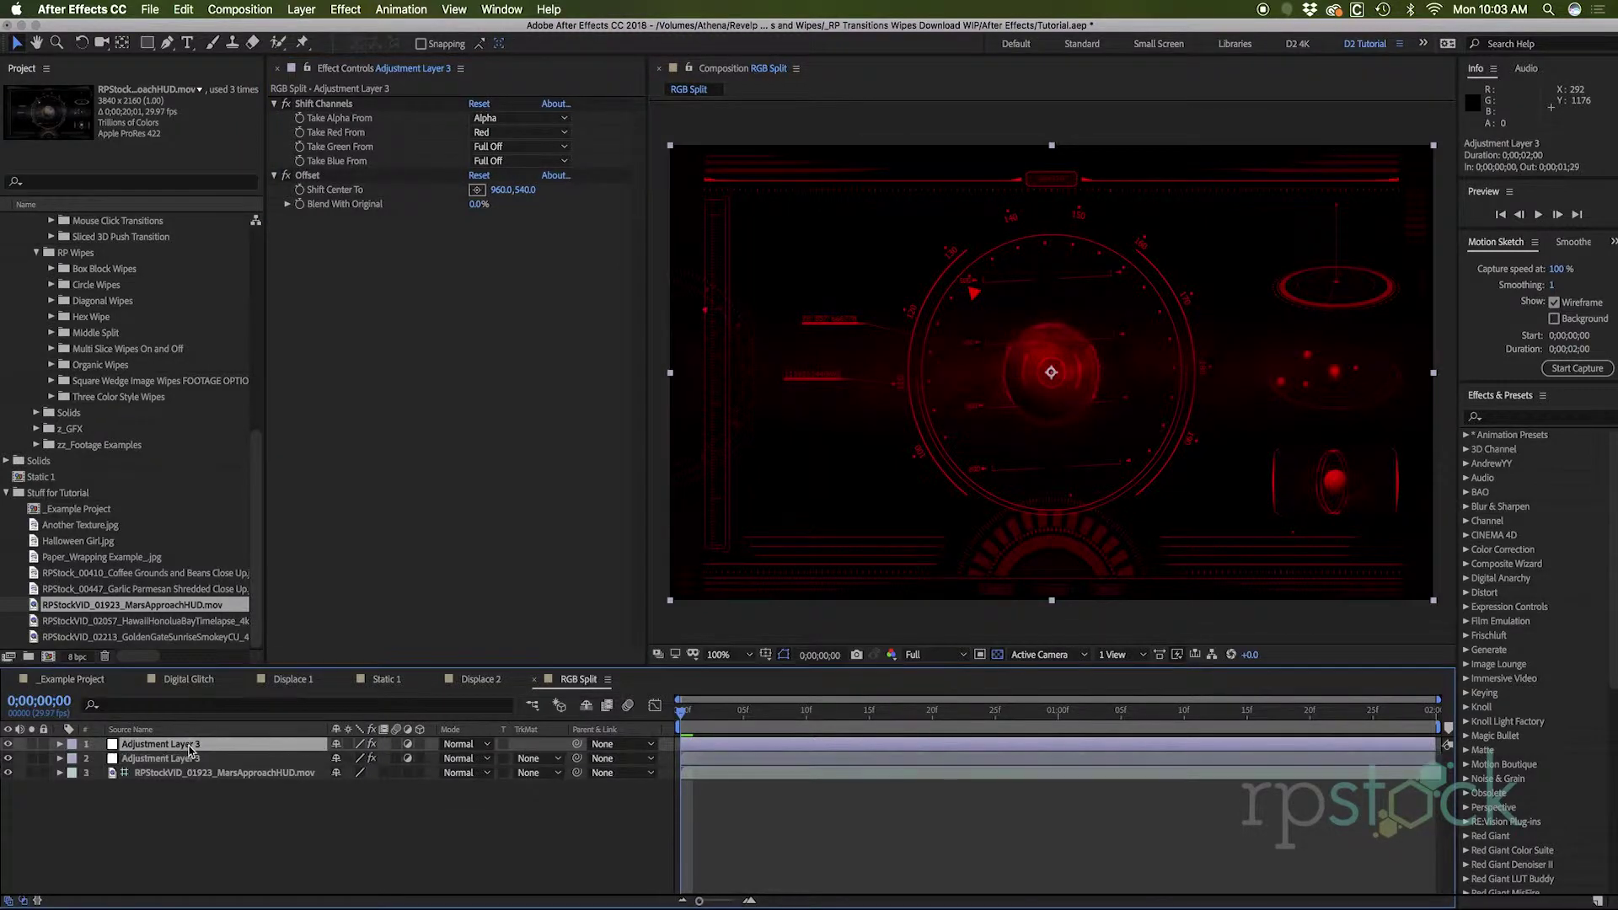
{"action": "left_click", "coordinate": [506, 132]}
{"action": "left_click", "coordinate": [506, 182]}
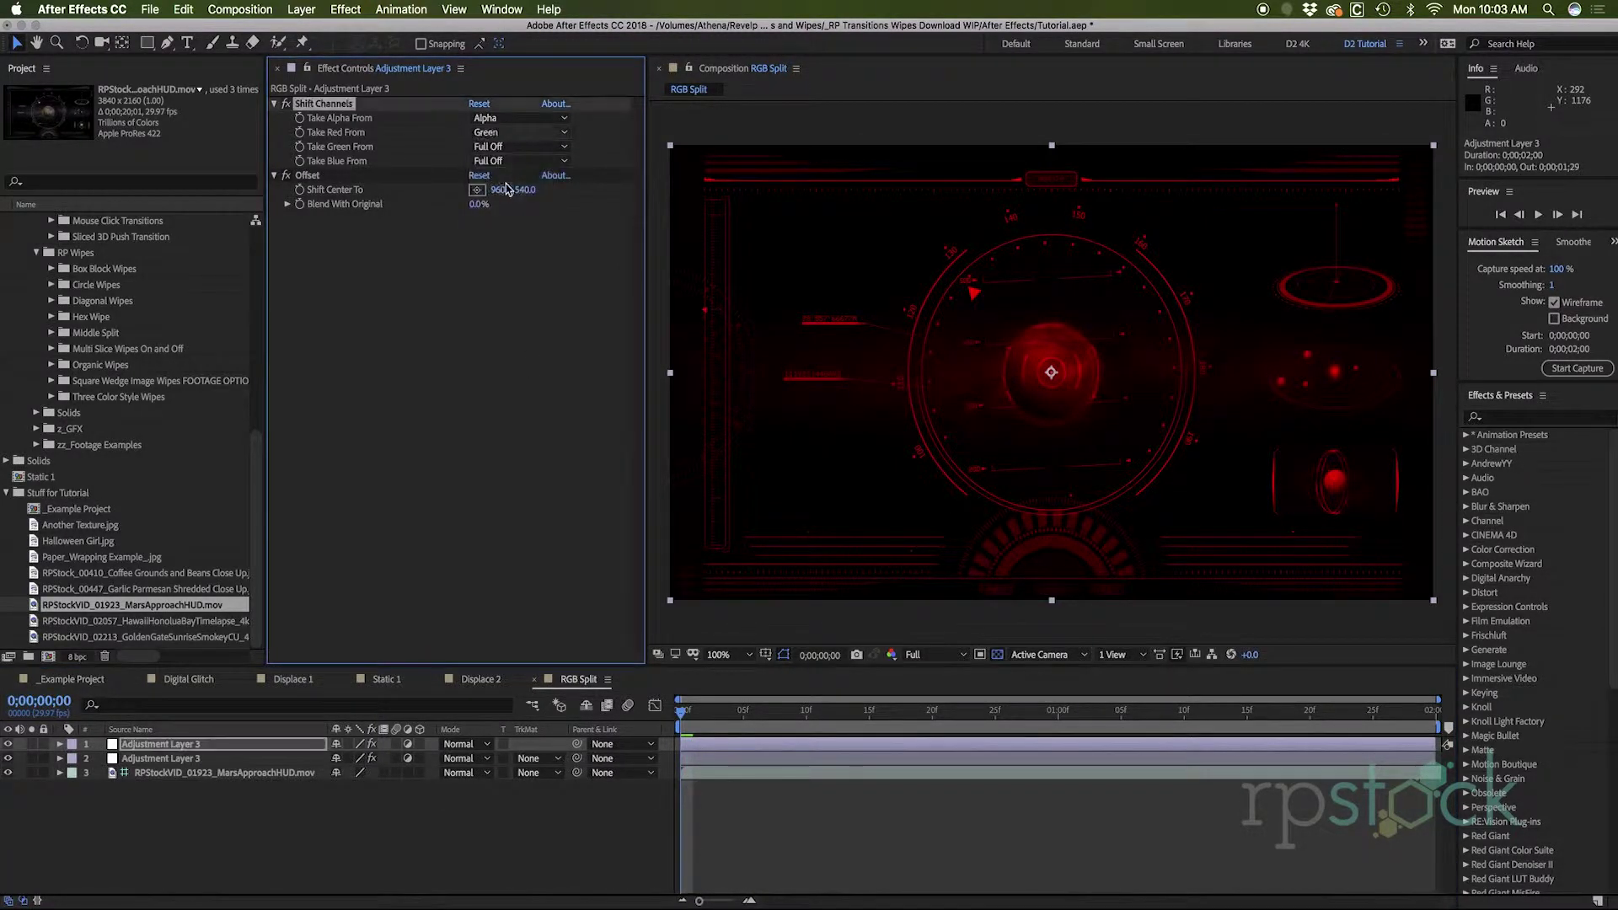
{"action": "left_click", "coordinate": [506, 133]}
{"action": "left_click", "coordinate": [520, 293]}
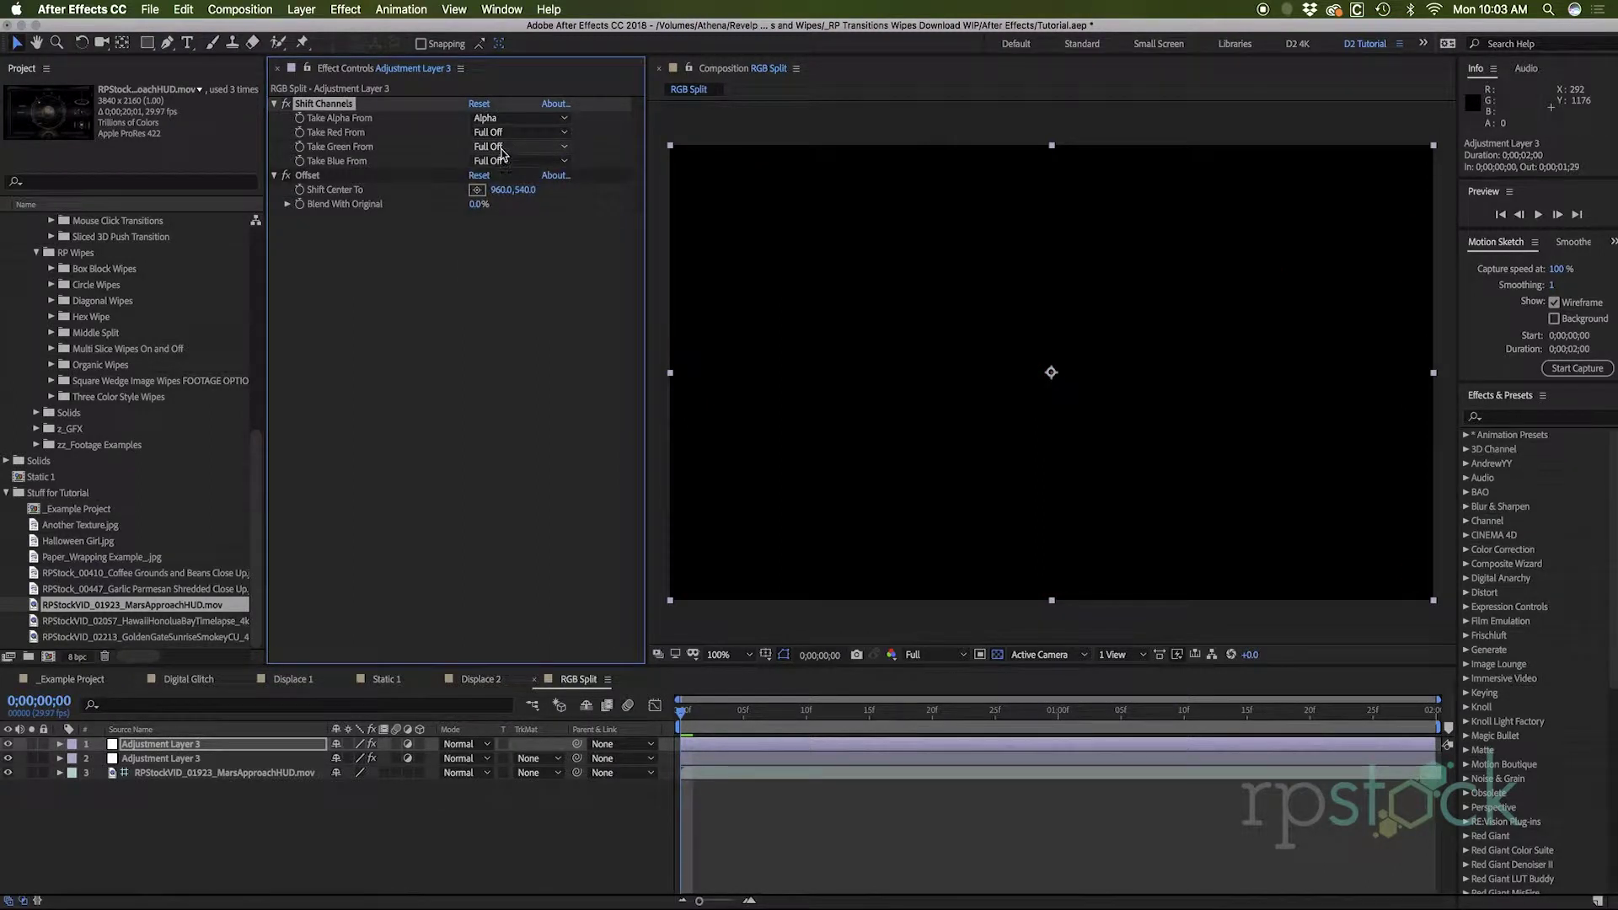
{"action": "left_click", "coordinate": [505, 147]}
{"action": "left_click", "coordinate": [508, 195]}
{"action": "left_click", "coordinate": [515, 161]}
{"action": "left_click", "coordinate": [389, 258]}
Duplicate the green-channel adjustment layer and set the copy's Take Green From to Full Off and Take Blue From to Blue.
{"action": "left_click", "coordinate": [389, 747]}
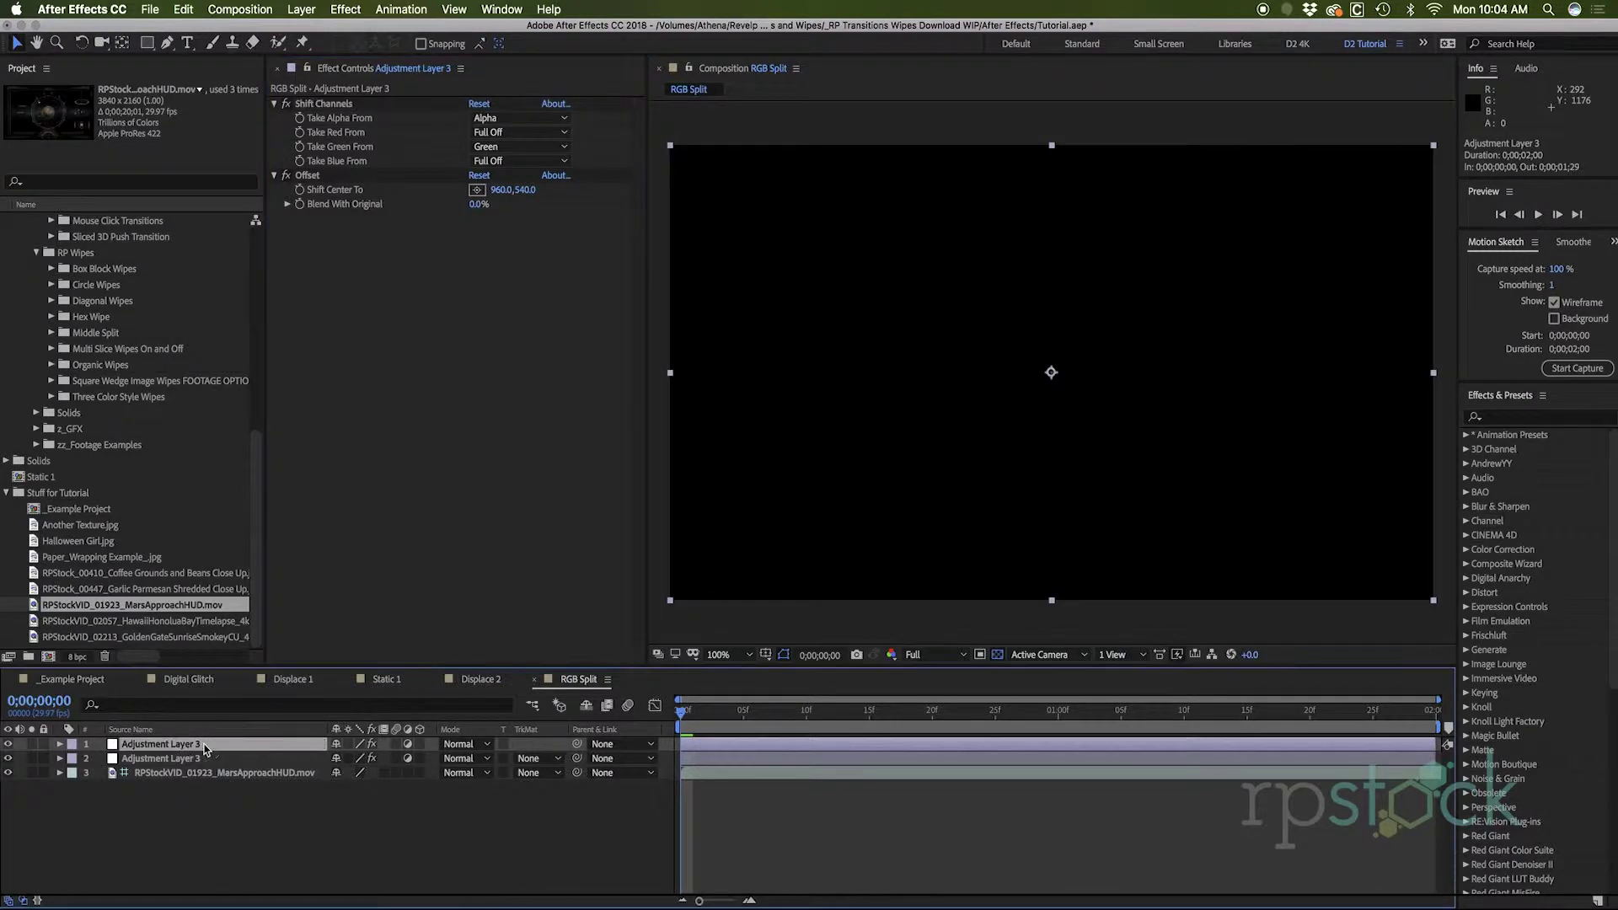
{"action": "key", "text": "super+d"}
{"action": "left_click", "coordinate": [506, 132]}
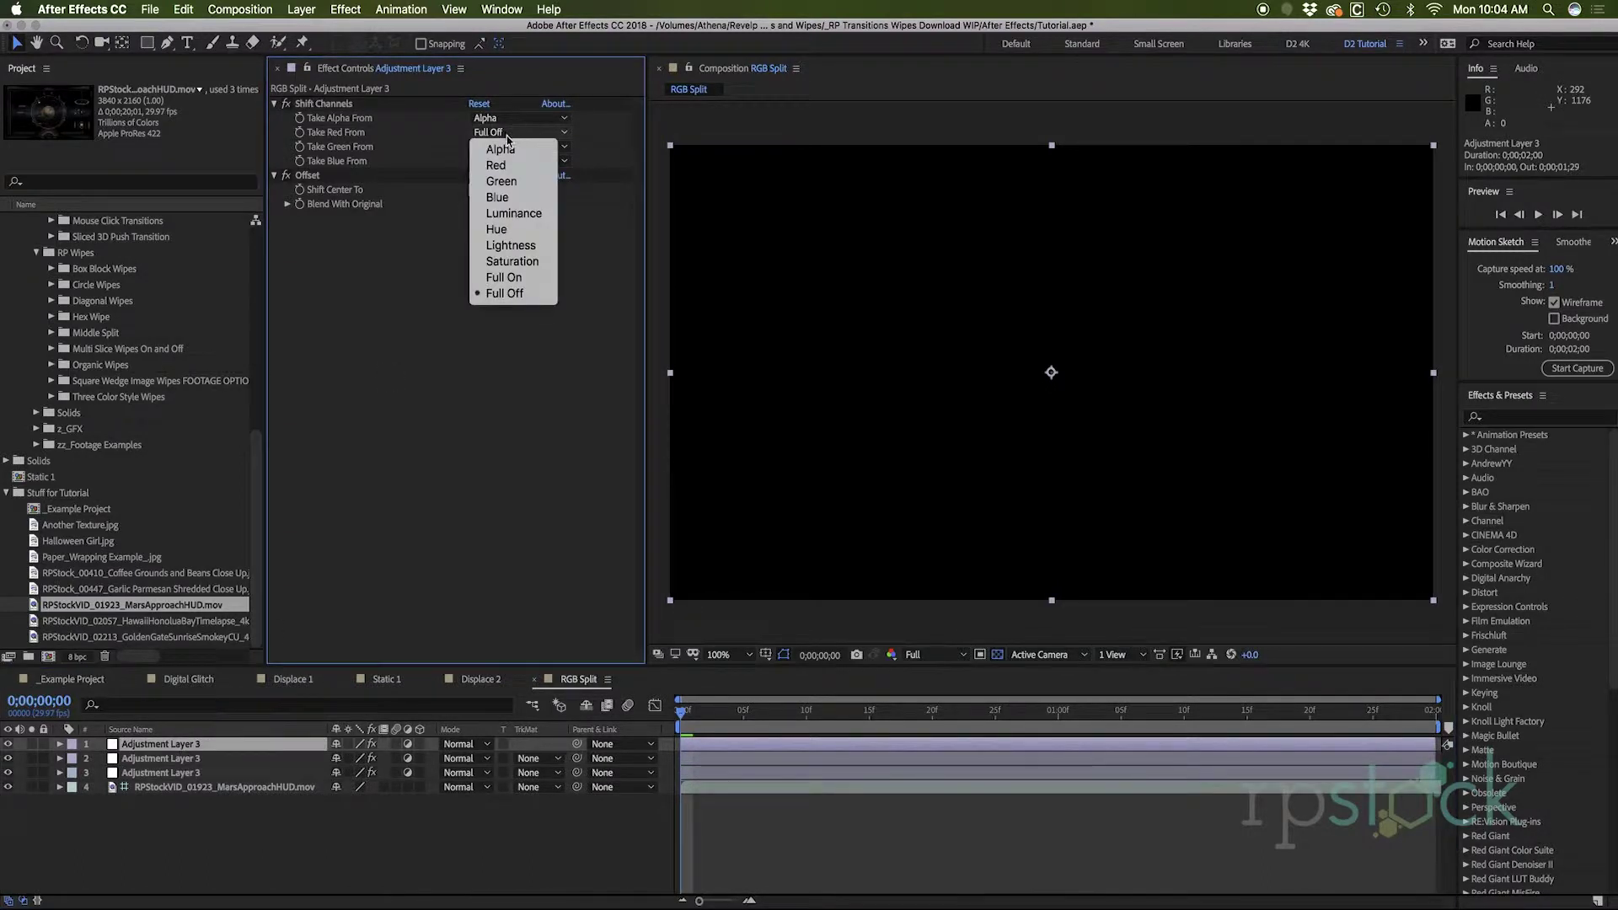
{"action": "left_click", "coordinate": [510, 146]}
{"action": "left_click", "coordinate": [501, 196]}
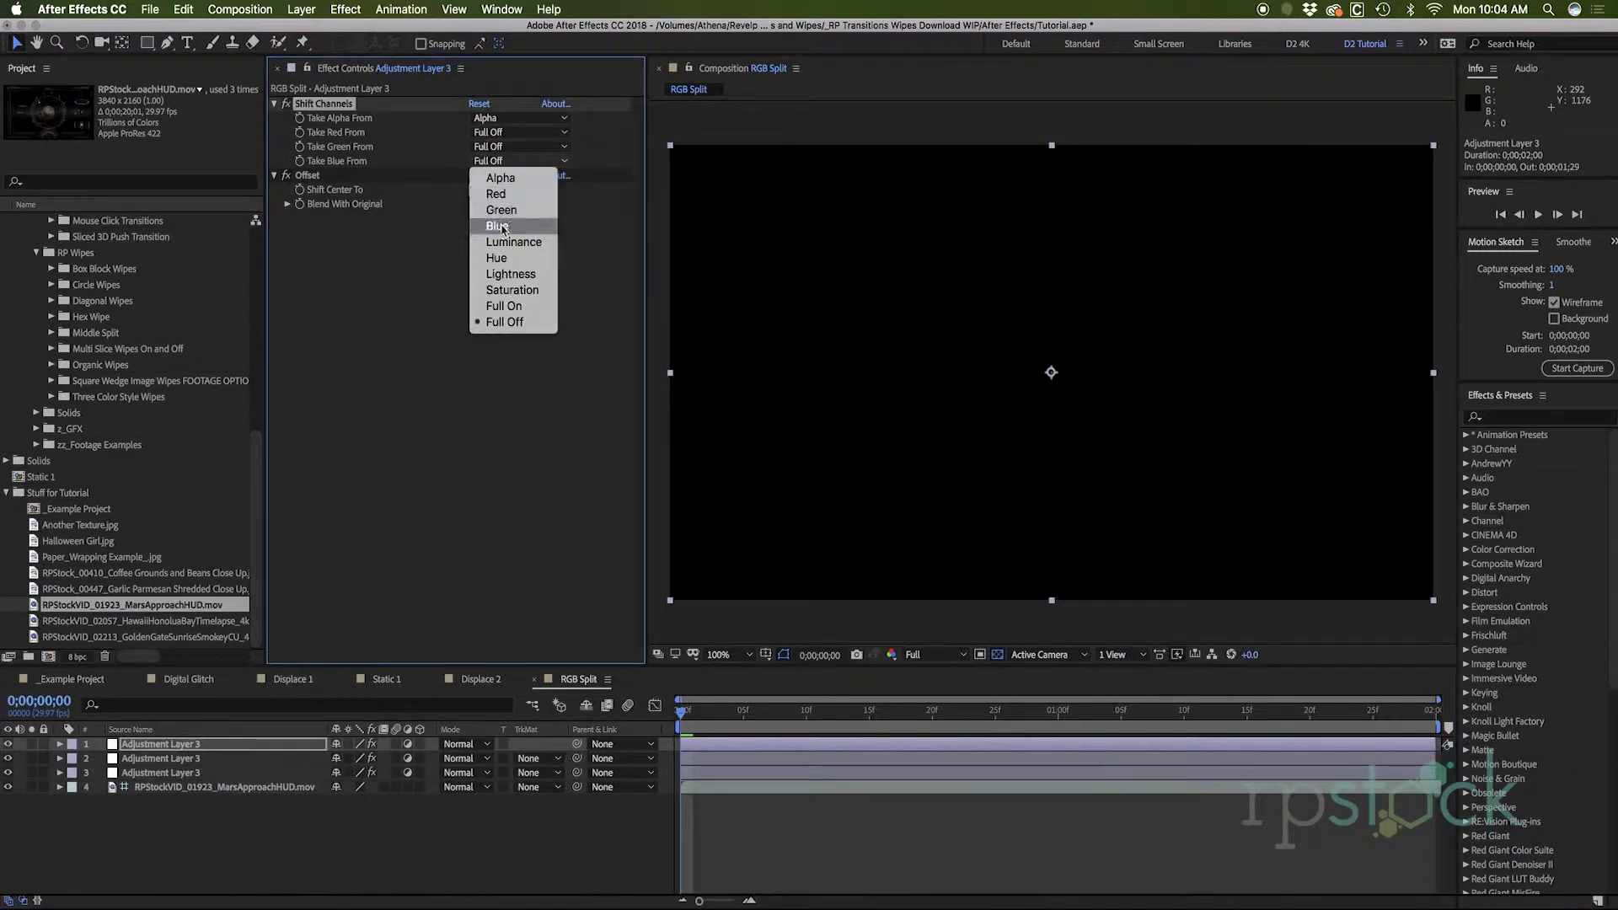
Rename the three adjustment layers by the channel each one keeps: Red, Blue and Green.
{"action": "left_click", "coordinate": [163, 772]}
{"action": "key", "text": "Return"}
{"action": "type", "text": "Red"}
{"action": "key", "text": "Return"}
{"action": "left_click", "coordinate": [160, 744]}
{"action": "key", "text": "Return"}
{"action": "type", "text": "Blue"}
{"action": "key", "text": "Return"}
{"action": "key", "text": "ctrl+Down"}
{"action": "key", "text": "Return"}
{"action": "type", "text": "Green"}
{"action": "key", "text": "Return"}
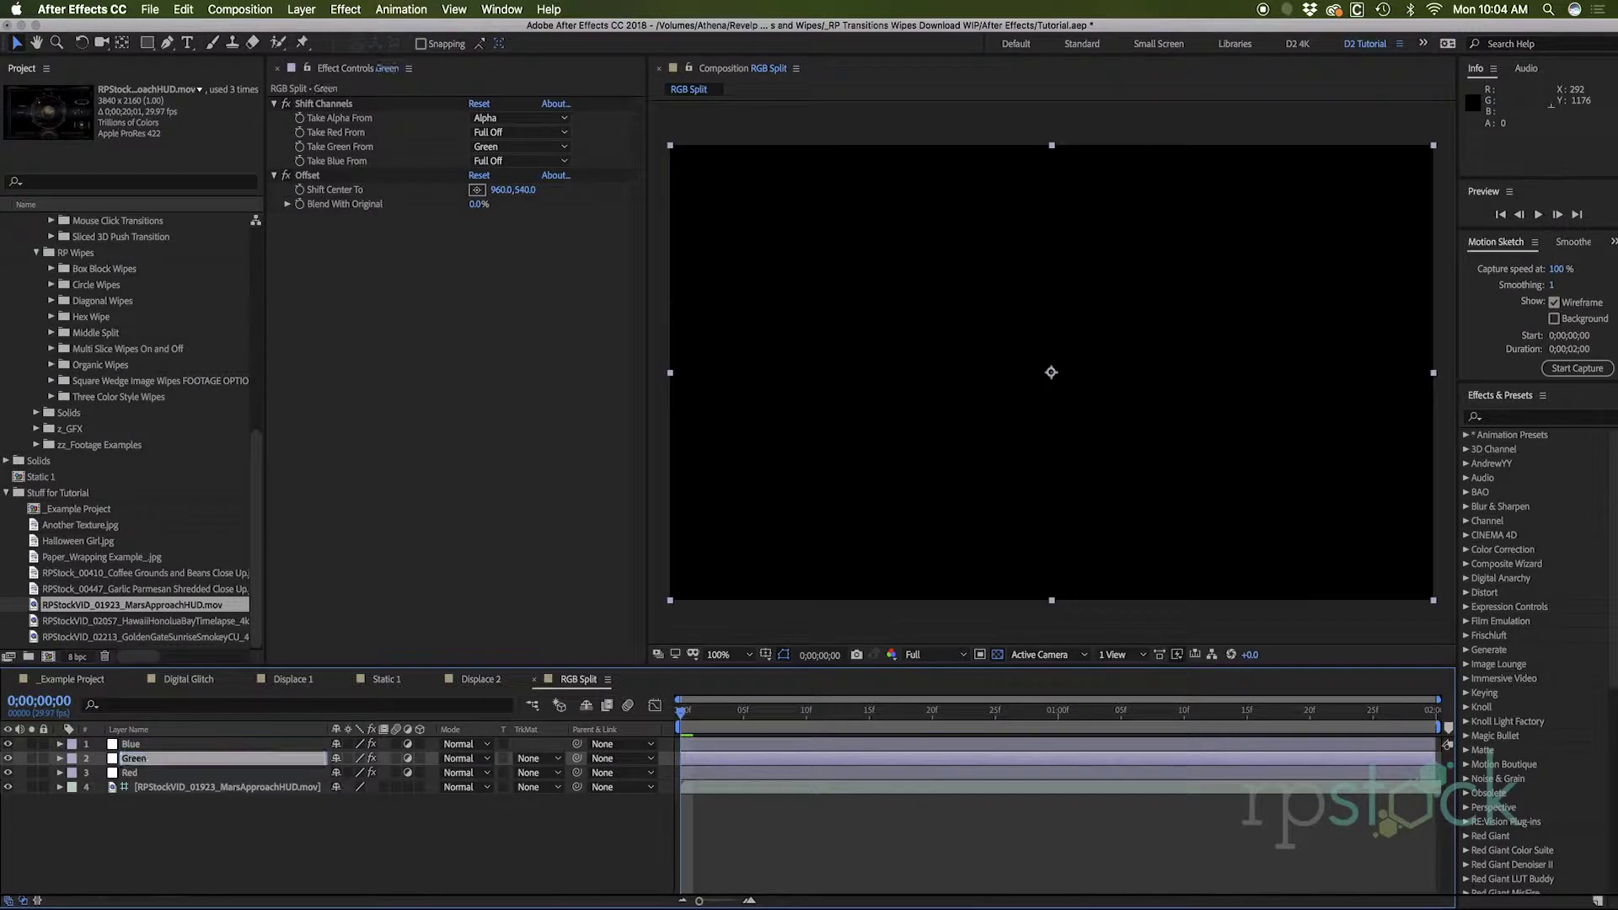
Set the blending mode of the Blue, Green and Red layers to Add and check the footage at frame 19.
{"action": "left_click_drag", "start_coordinate": [711, 728], "coordinate": [882, 726]}
{"action": "left_click", "coordinate": [294, 745]}
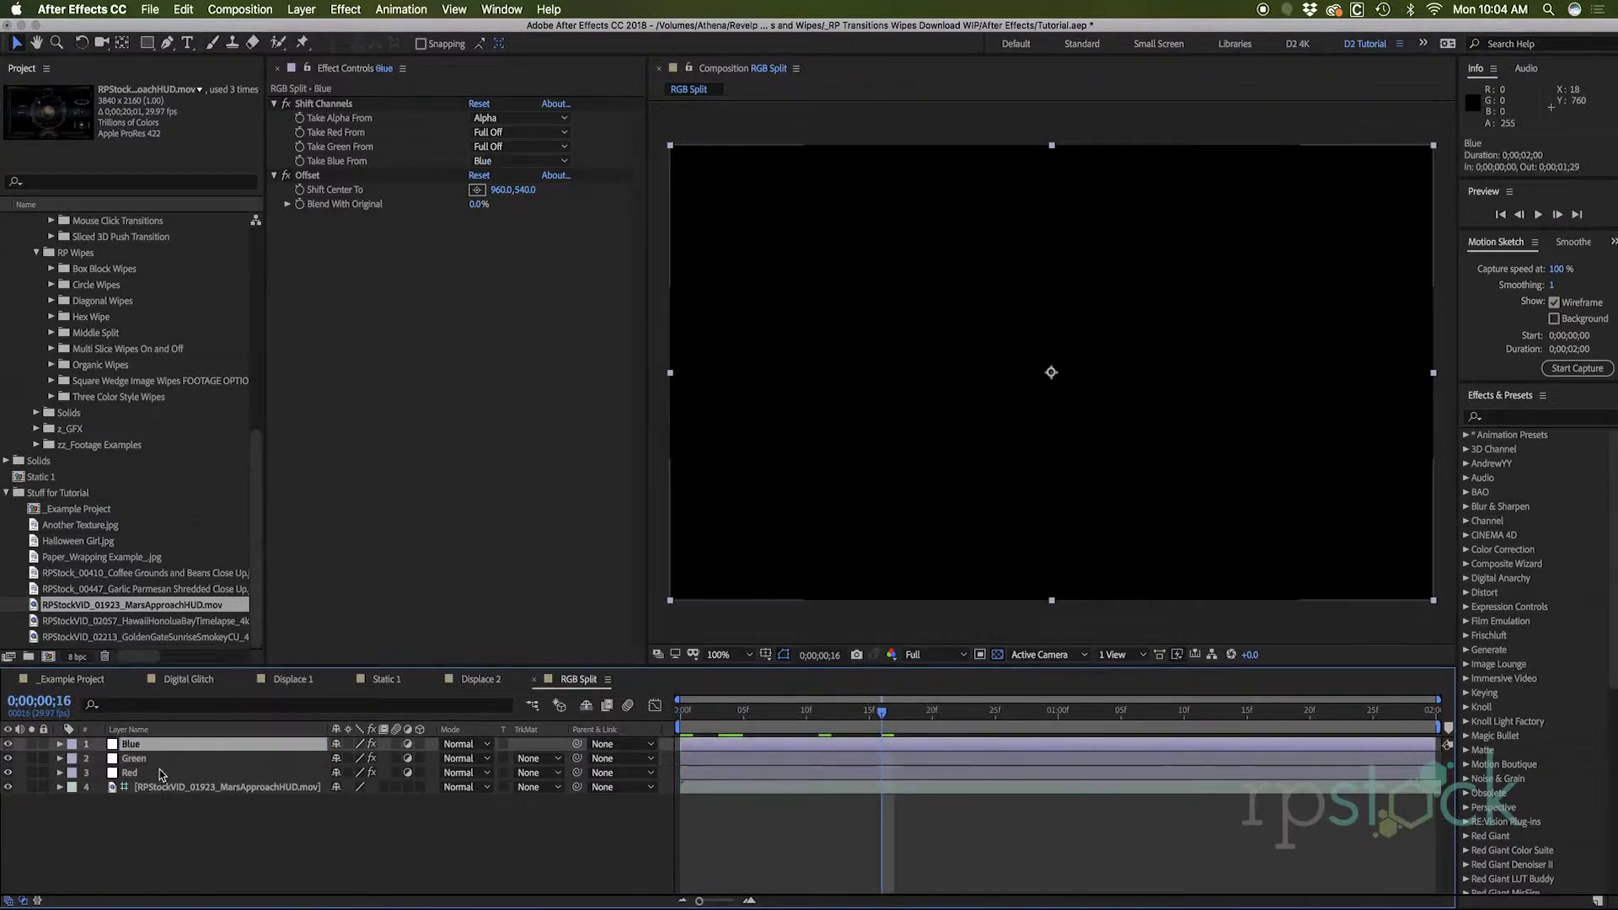
{"action": "left_click", "coordinate": [211, 773], "text": "shift"}
{"action": "left_click", "coordinate": [455, 746]}
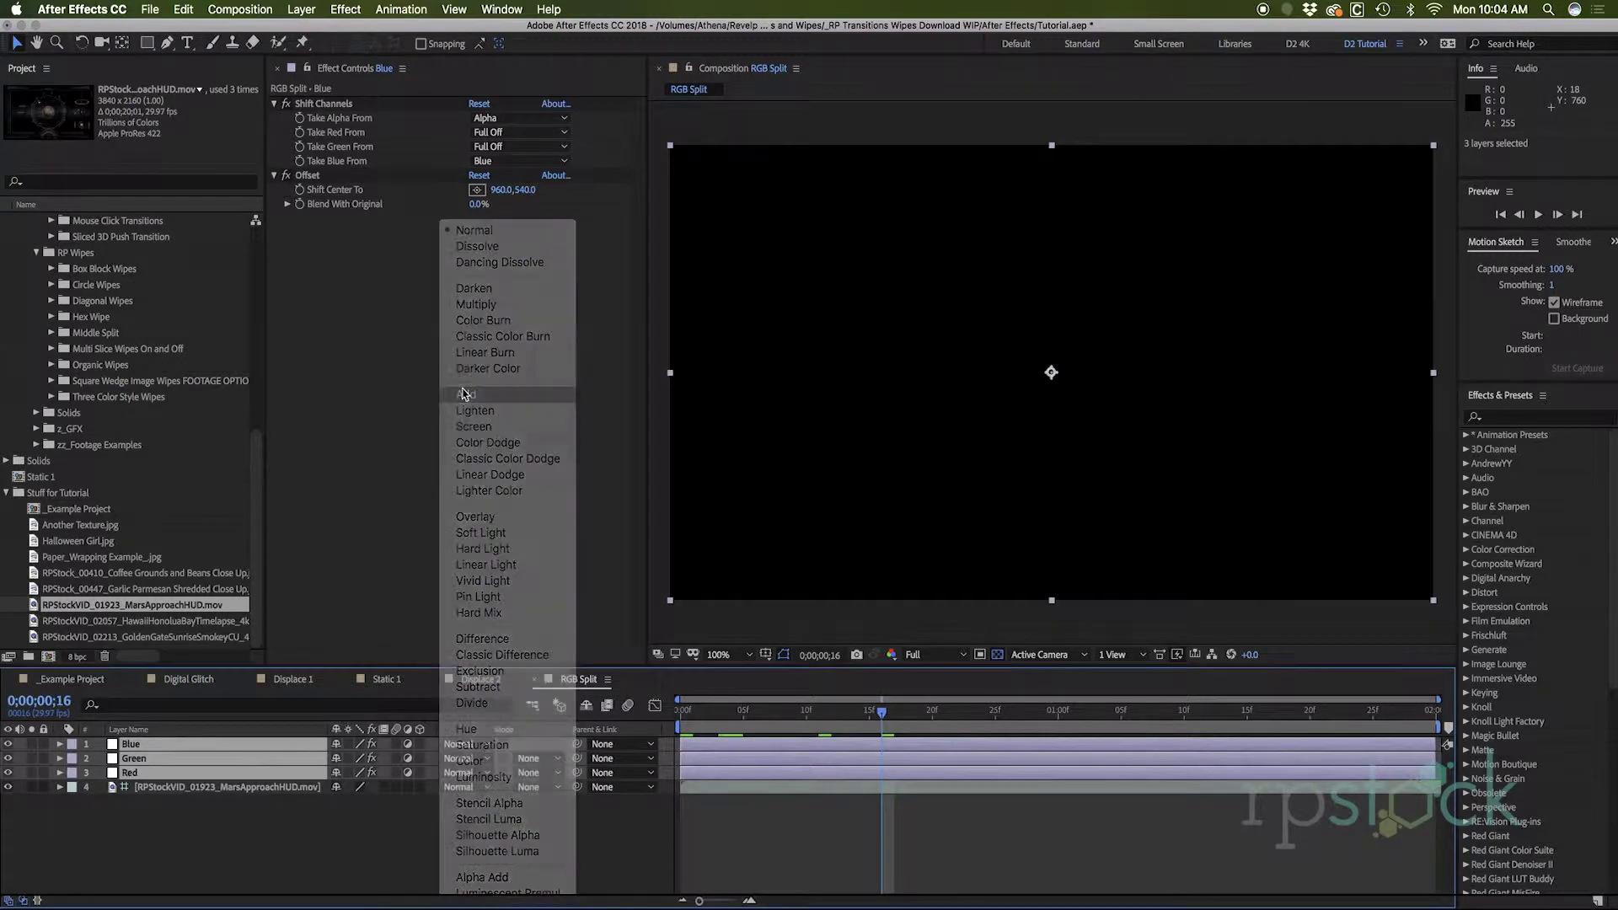
{"action": "left_click", "coordinate": [466, 395]}
{"action": "left_click_drag", "start_coordinate": [882, 718], "coordinate": [920, 716]}
Try shifting the Blue layer's Offset center horizontally and undo the change.
{"action": "left_click", "coordinate": [210, 745]}
{"action": "left_click_drag", "start_coordinate": [502, 190], "coordinate": [455, 193]}
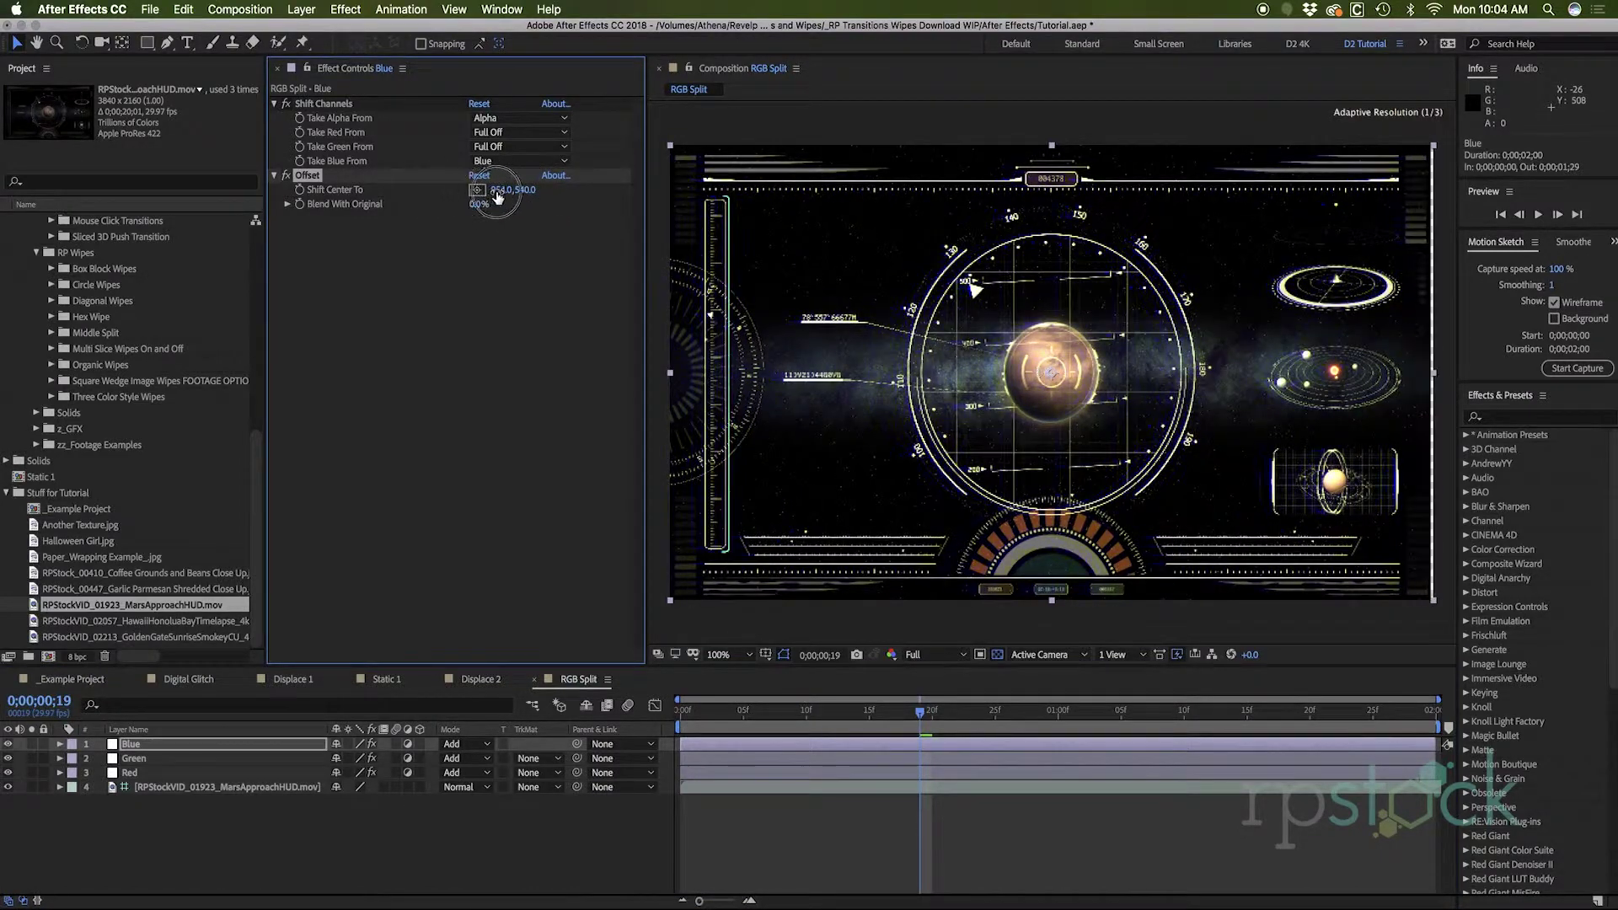
{"action": "key", "text": "super+z"}
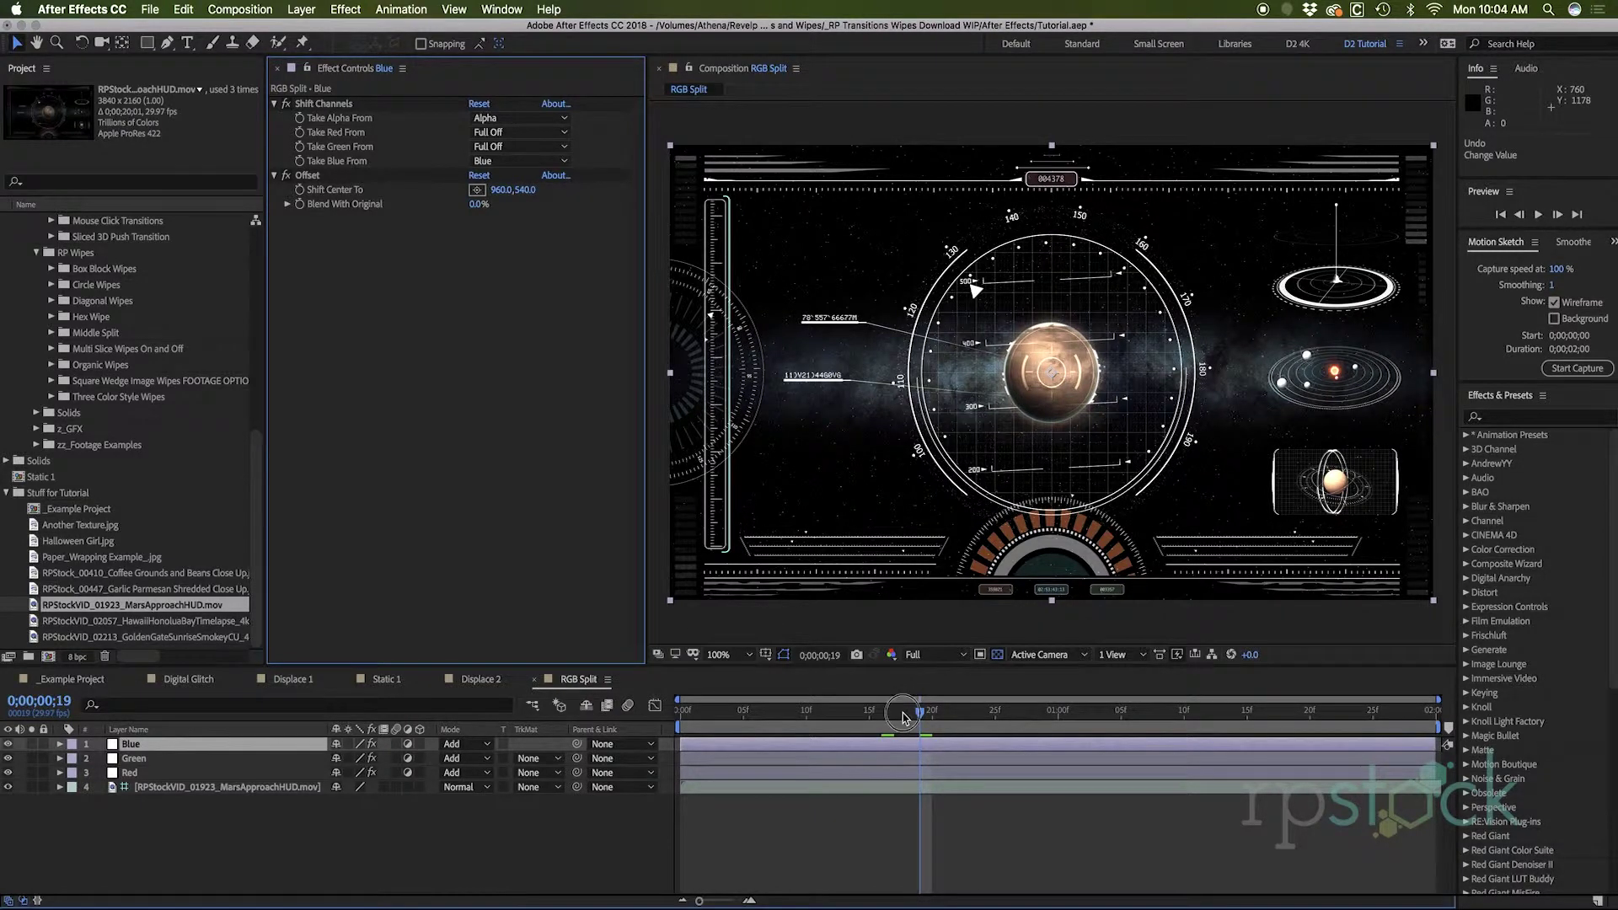
Add the expression [wiggle(10,100)[0],value[1]] to the Blue layer's Shift Center To and preview the composition from the start.
{"action": "left_click_drag", "start_coordinate": [919, 712], "coordinate": [794, 712]}
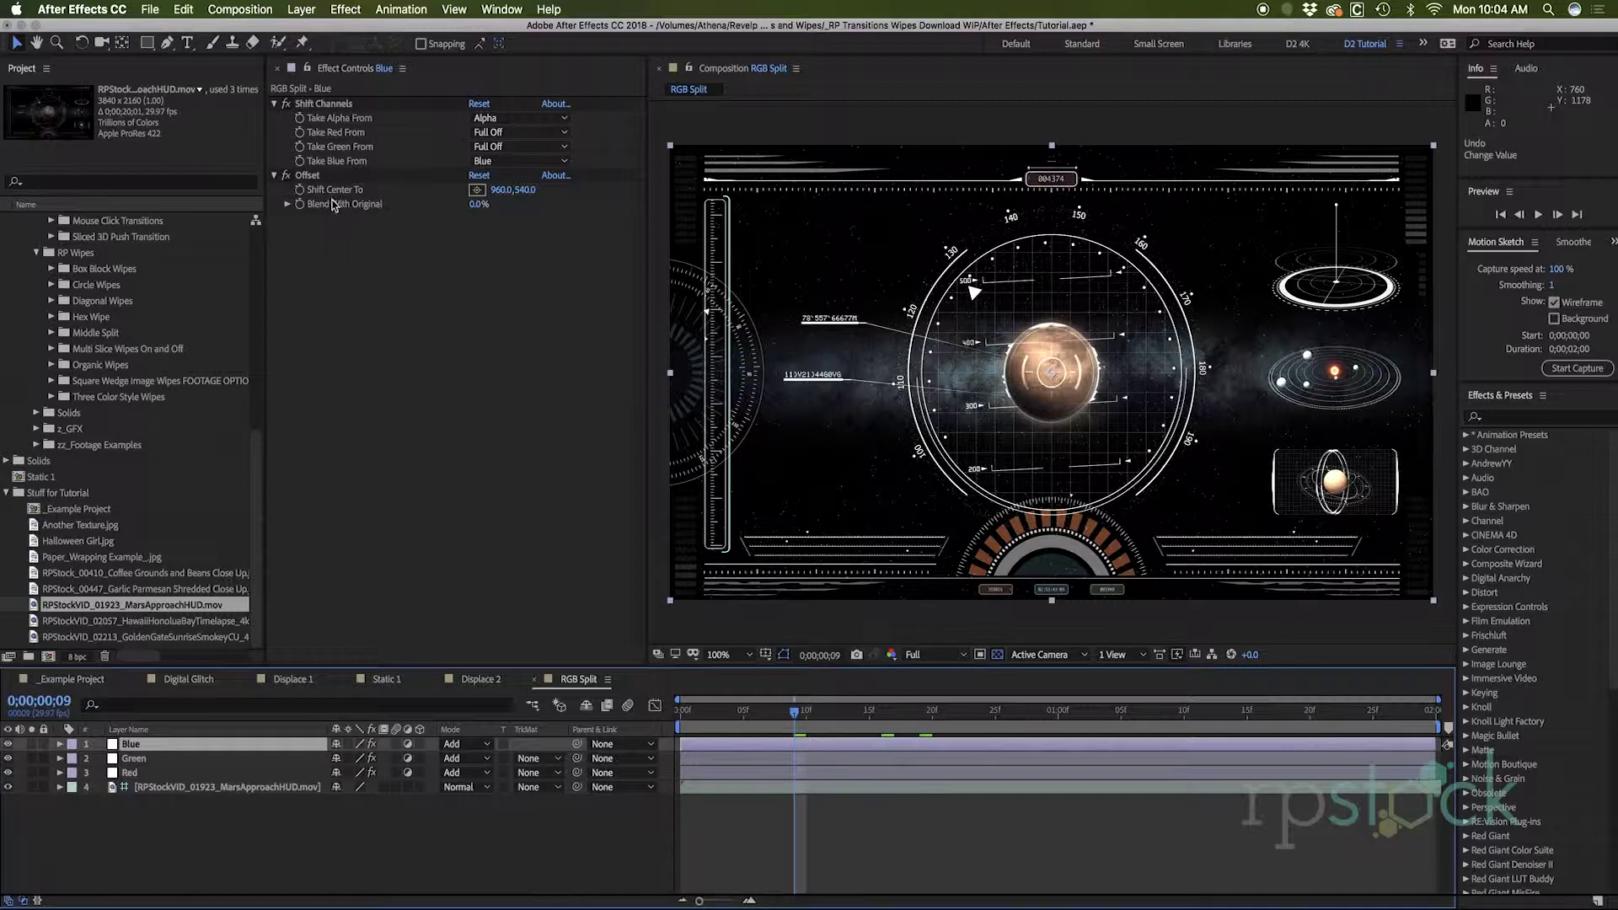
{"action": "left_click", "coordinate": [299, 189], "text": "alt"}
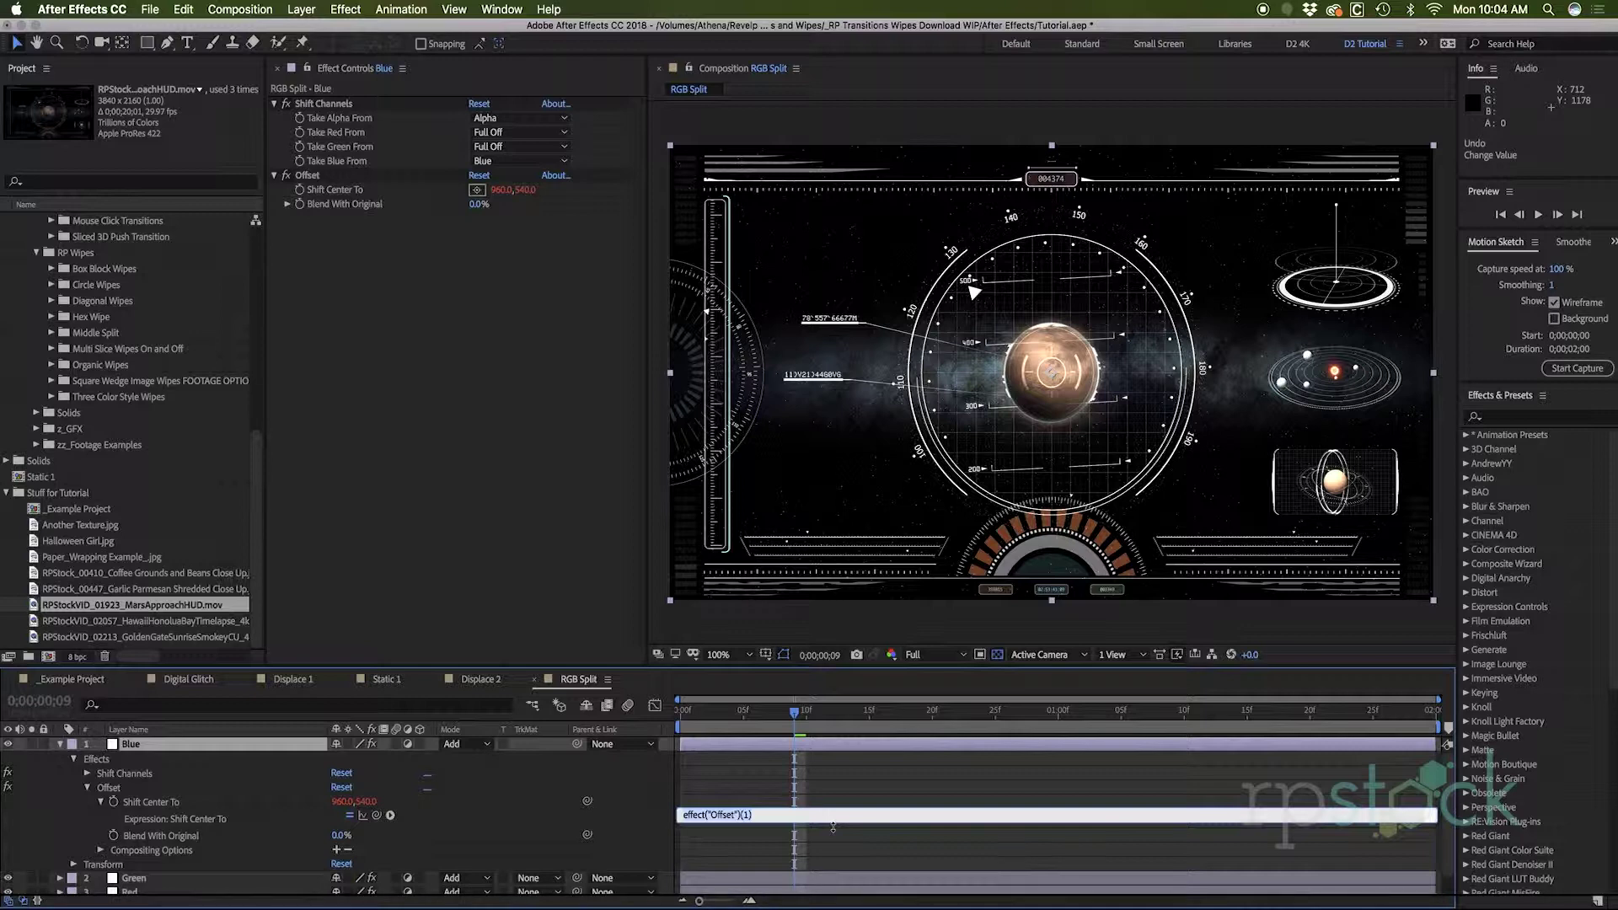
{"action": "key", "text": "BackSpace"}
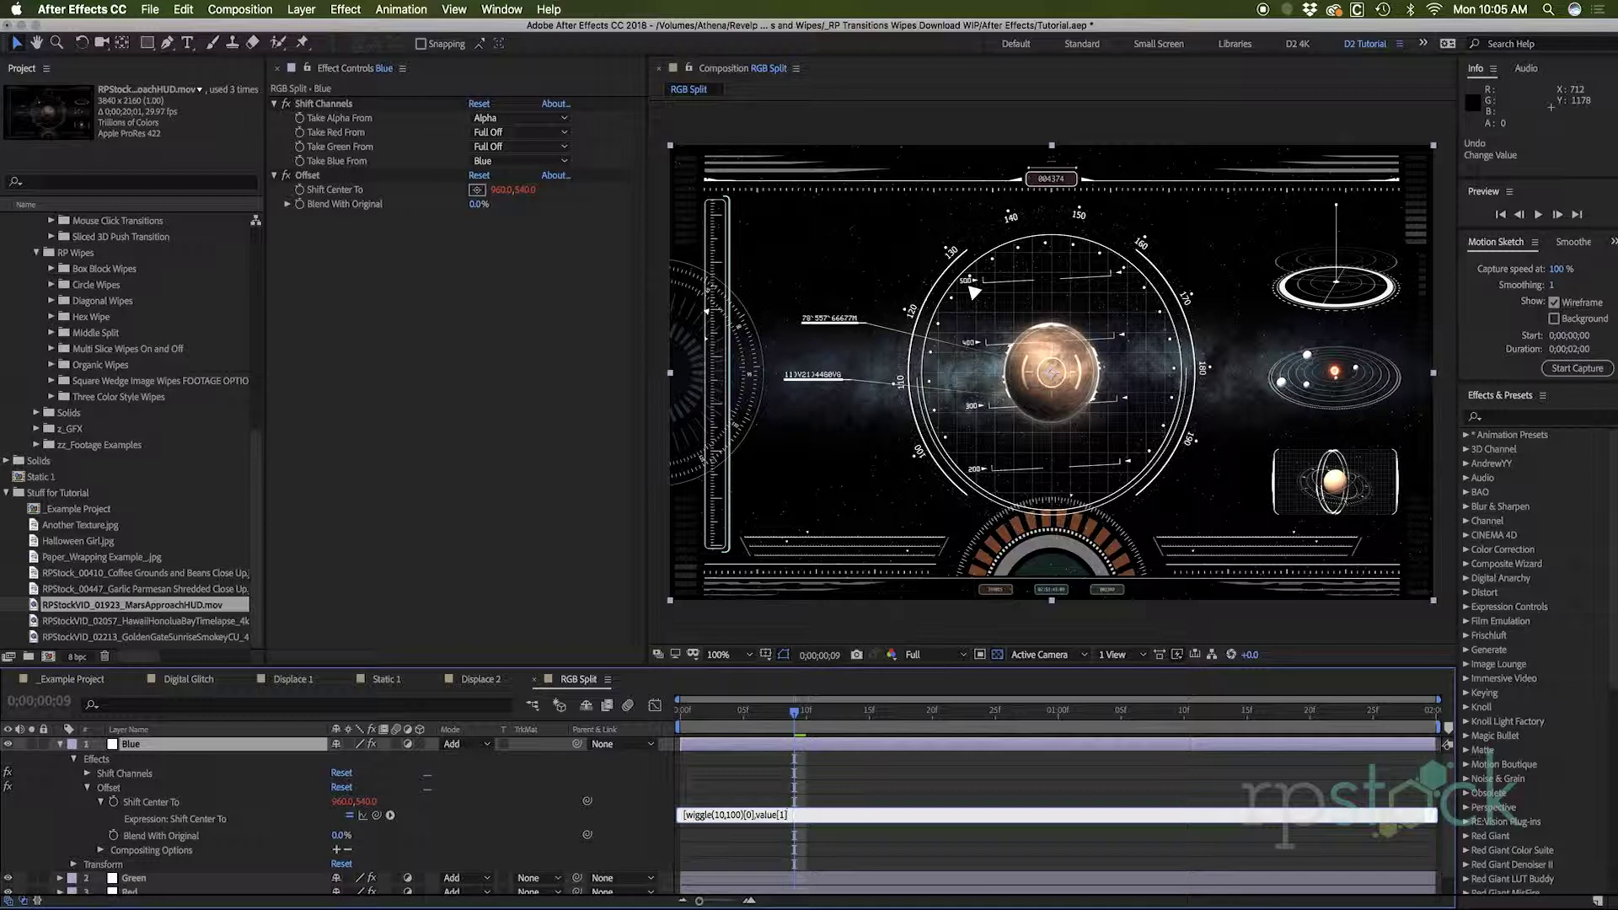
{"action": "key", "text": "KP_Enter"}
{"action": "left_click", "coordinate": [685, 708]}
{"action": "key", "text": "space"}
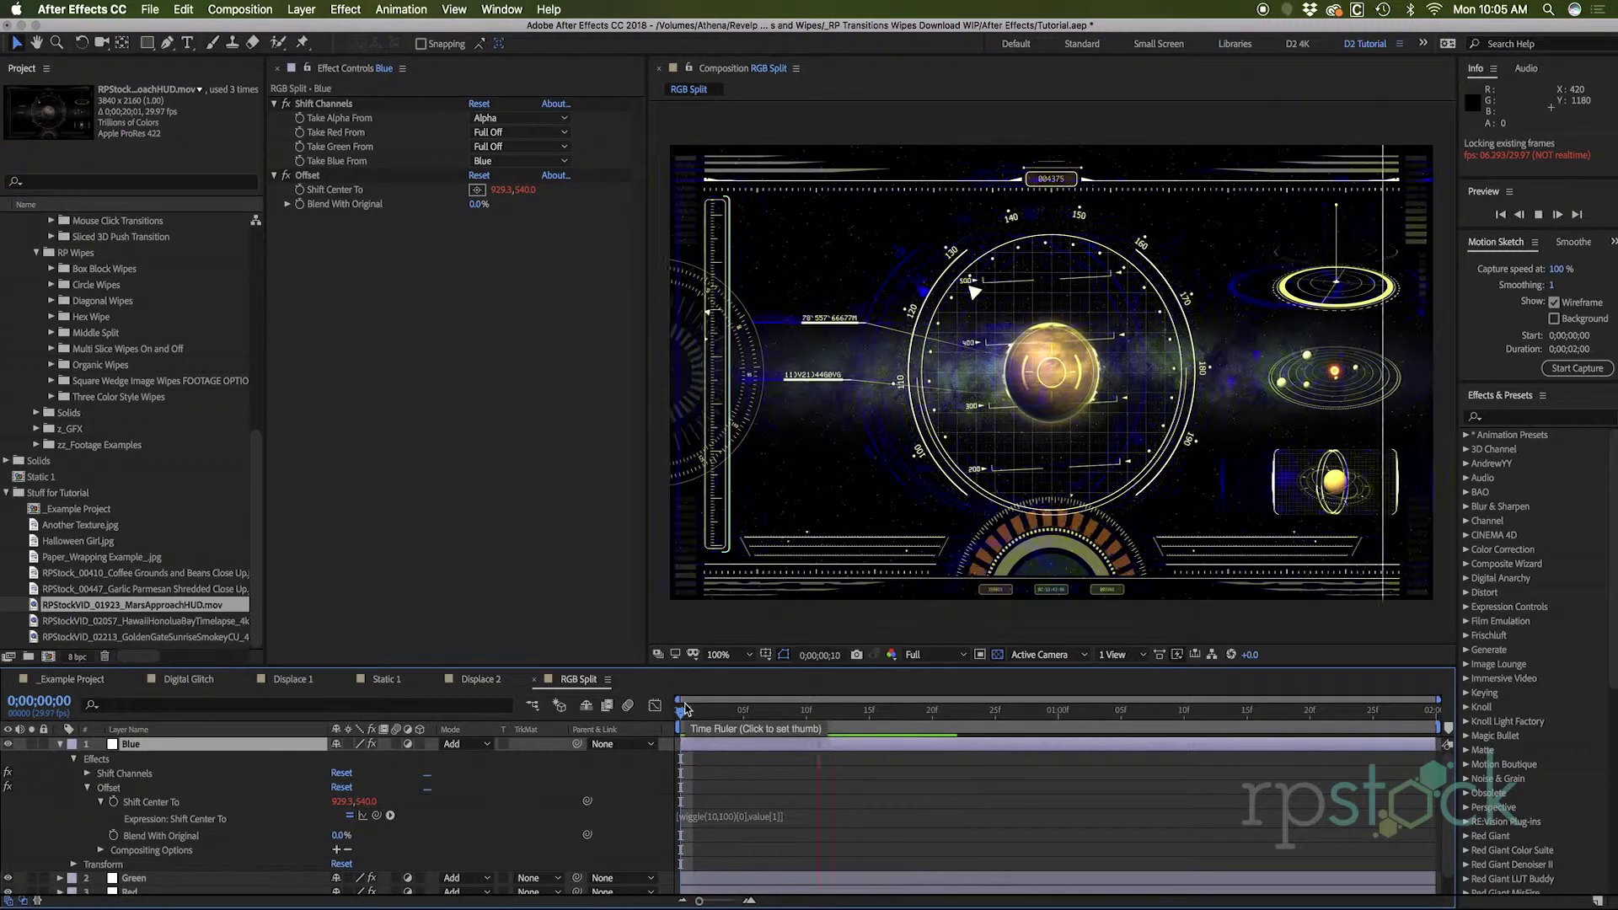
{"action": "key", "text": "space"}
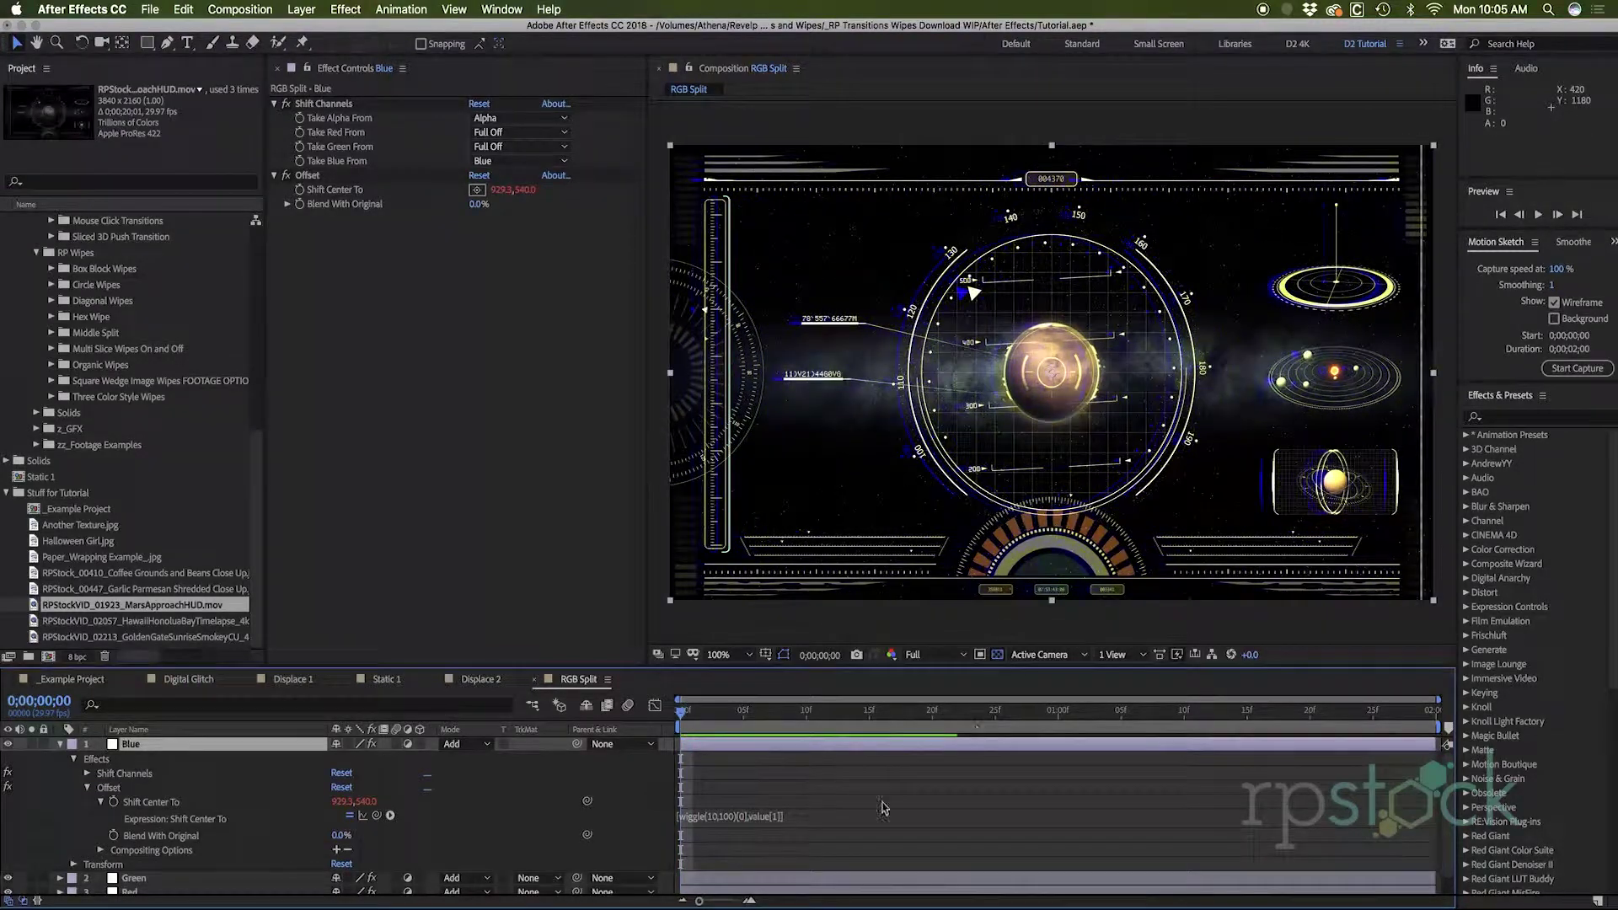
Reuse the Blue layer's wiggle expression on the Green layer's Shift Center To, changed to [wiggle(10,50)[0],value[1]].
{"action": "left_click", "coordinate": [789, 816]}
{"action": "left_click", "coordinate": [768, 879]}
{"action": "left_click", "coordinate": [300, 190], "text": "alt"}
{"action": "type", "text": "[wiggle(10,100)[0],value[1]]"}
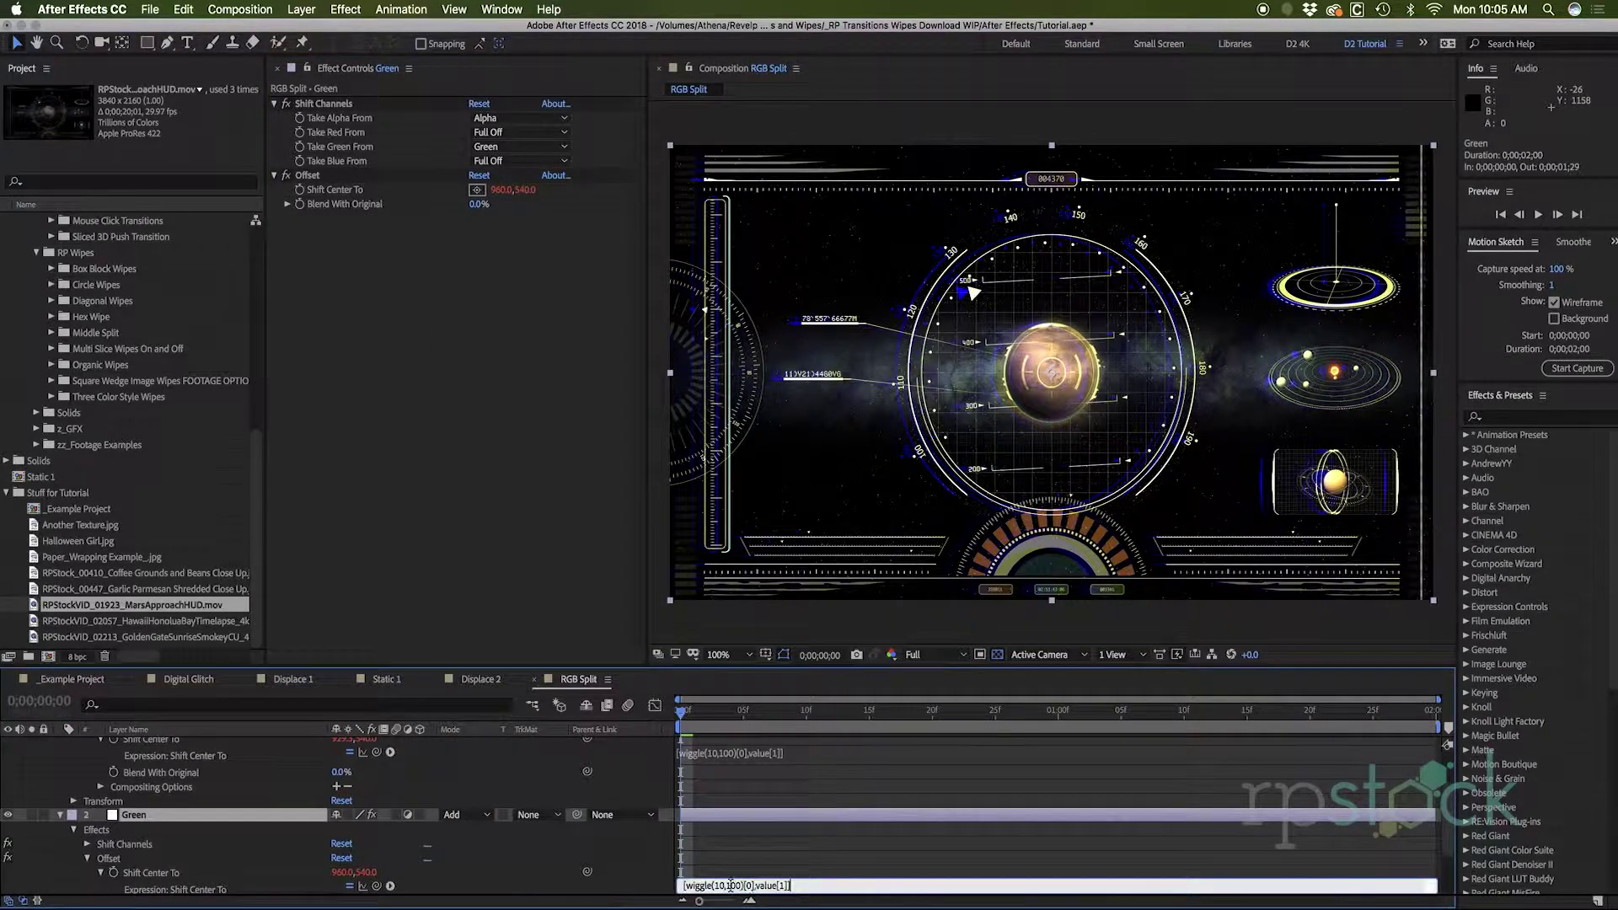
{"action": "key", "text": "BackSpace"}
{"action": "key", "text": "BackSpace"}
{"action": "key", "text": "BackSpace"}
{"action": "type", "text": "200"}
{"action": "key", "text": "BackSpace"}
{"action": "key", "text": "BackSpace"}
{"action": "key", "text": "BackSpace"}
{"action": "type", "text": "50"}
{"action": "key", "text": "KP_Enter"}
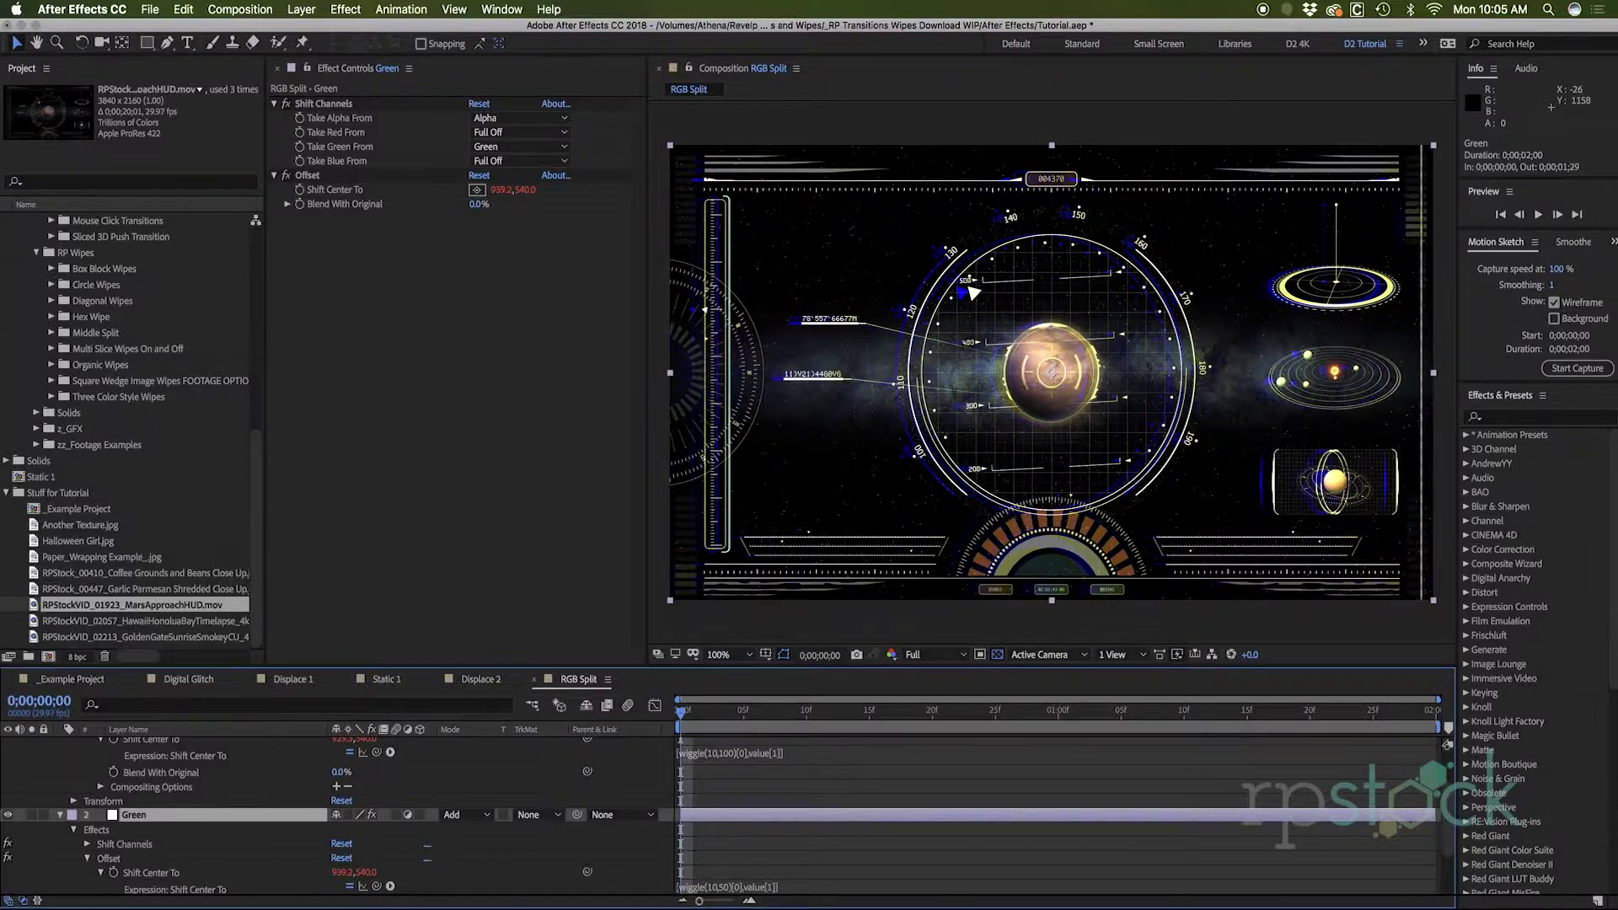
Add the horizontal wiggle expression to the Red layer's Shift Center To with a frequency of 5 and preview the split.
{"action": "scroll", "coordinate": [927, 809], "scroll_direction": "down", "scroll_amount": 5}
{"action": "left_click", "coordinate": [114, 872], "text": "alt"}
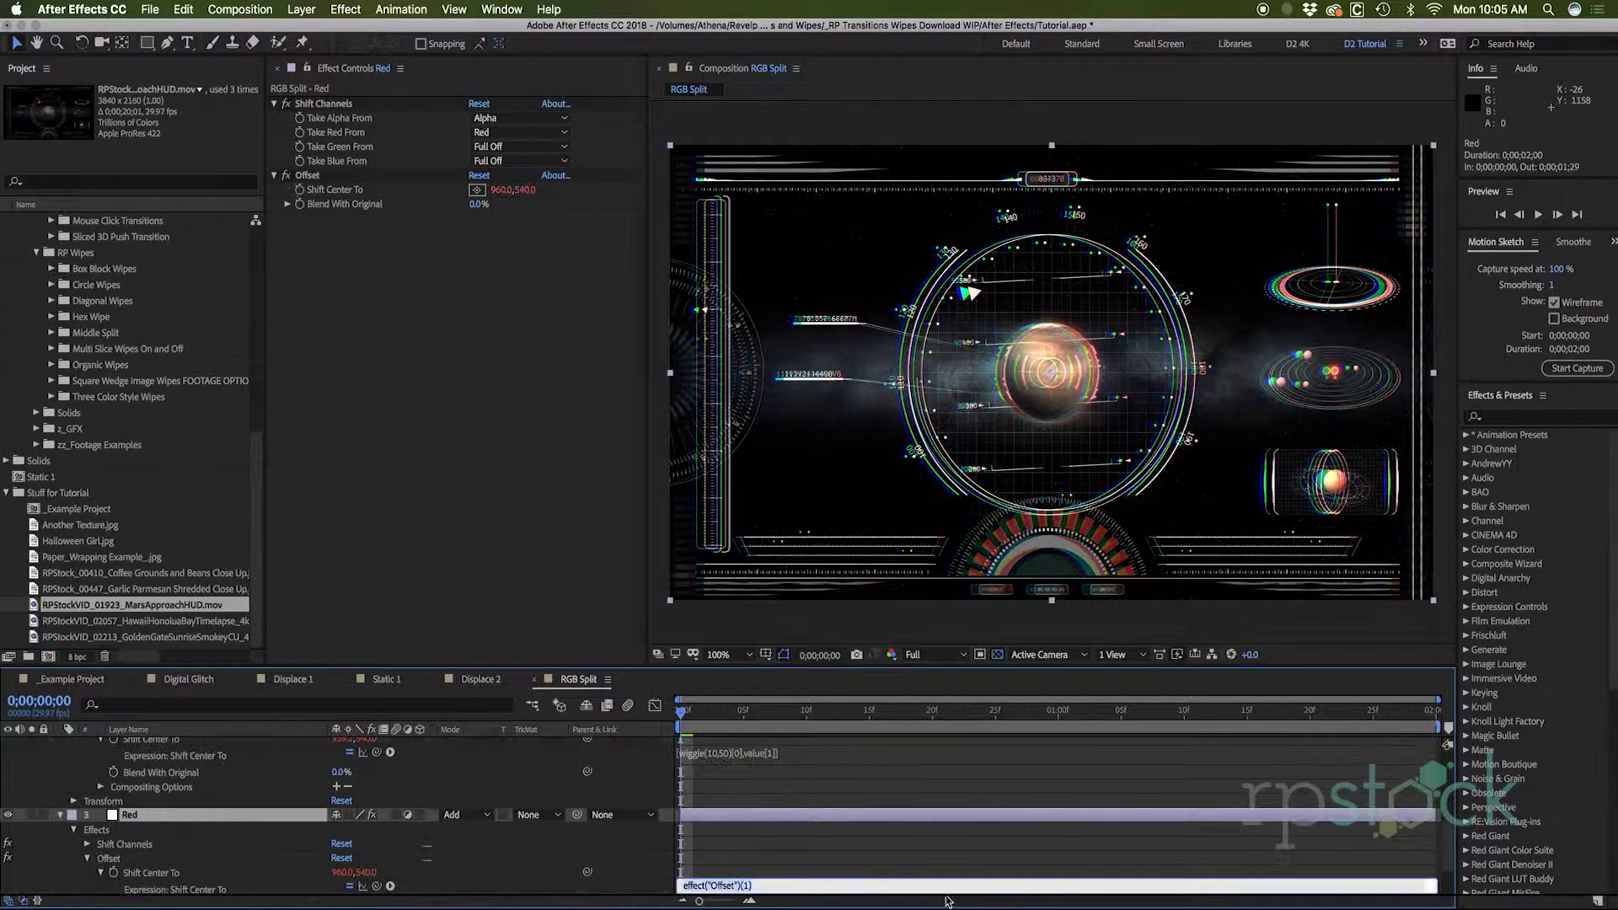
{"action": "type", "text": "[wiggle(10,100)[0],value[1]]"}
{"action": "double_click", "coordinate": [709, 885]}
{"action": "type", "text": "5"}
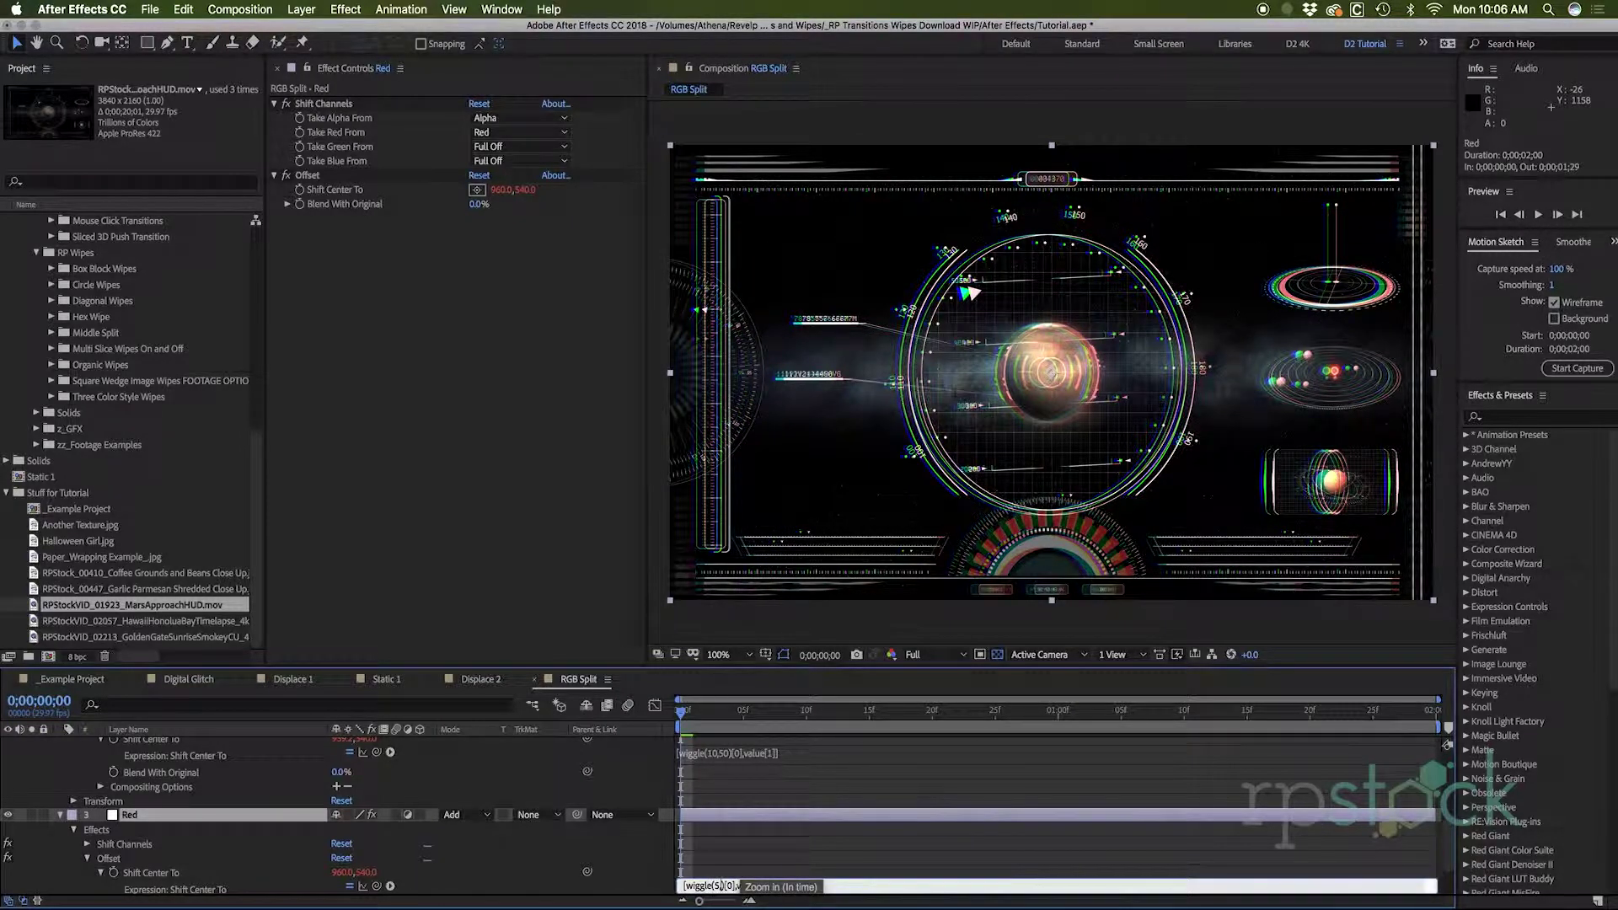
{"action": "key", "text": "KP_Enter"}
{"action": "key", "text": "space"}
{"action": "key", "text": "space"}
Collapse the properties of the Blue, Green and Red layers and deselect all layers.
{"action": "scroll", "coordinate": [44, 768], "scroll_direction": "up", "scroll_amount": 5}
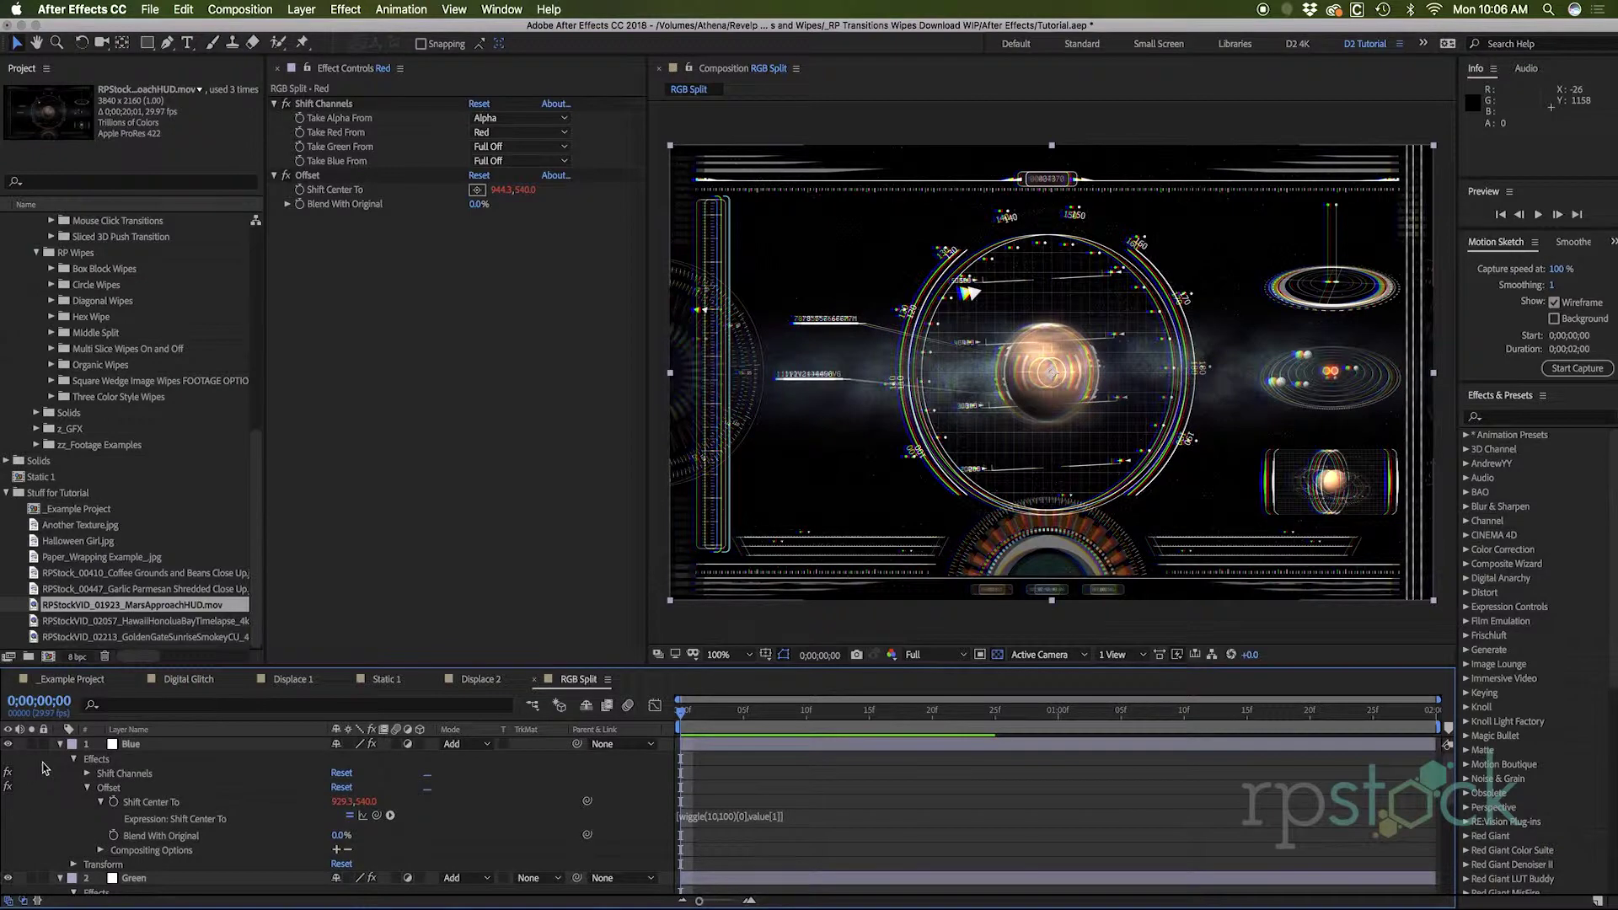
{"action": "left_click", "coordinate": [61, 744]}
{"action": "left_click", "coordinate": [61, 758]}
{"action": "left_click", "coordinate": [61, 772]}
{"action": "left_click", "coordinate": [100, 828]}
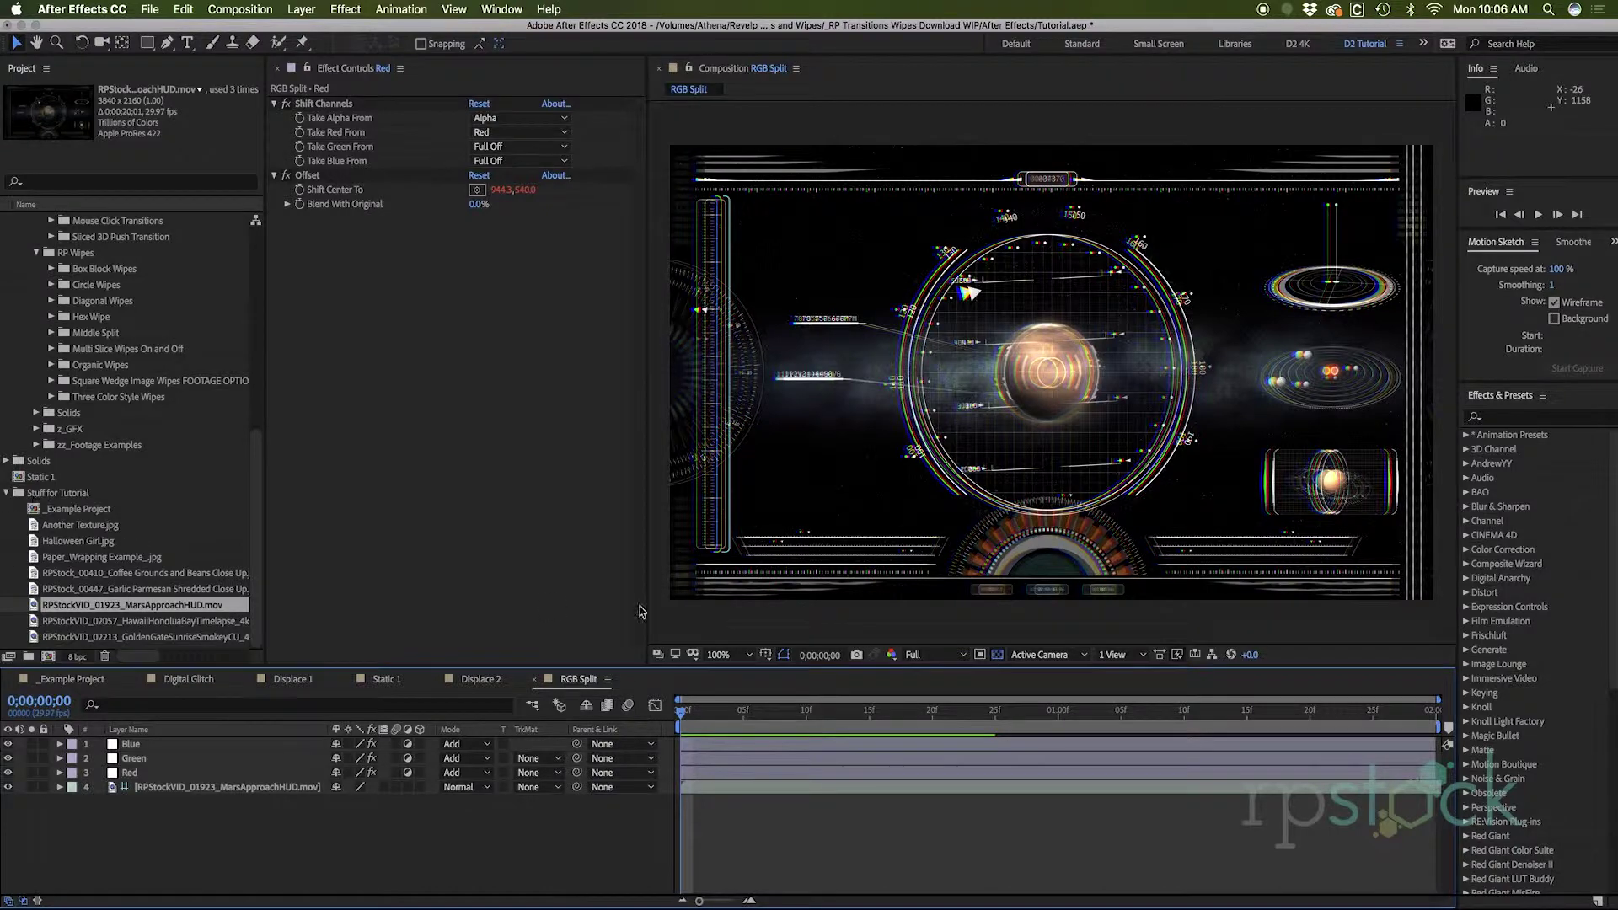
Create a null object in the RGB Split composition and add a Slider Control renamed Opacity to it.
{"action": "right_click", "coordinate": [484, 716]}
{"action": "mouse_move", "coordinate": [645, 725]}
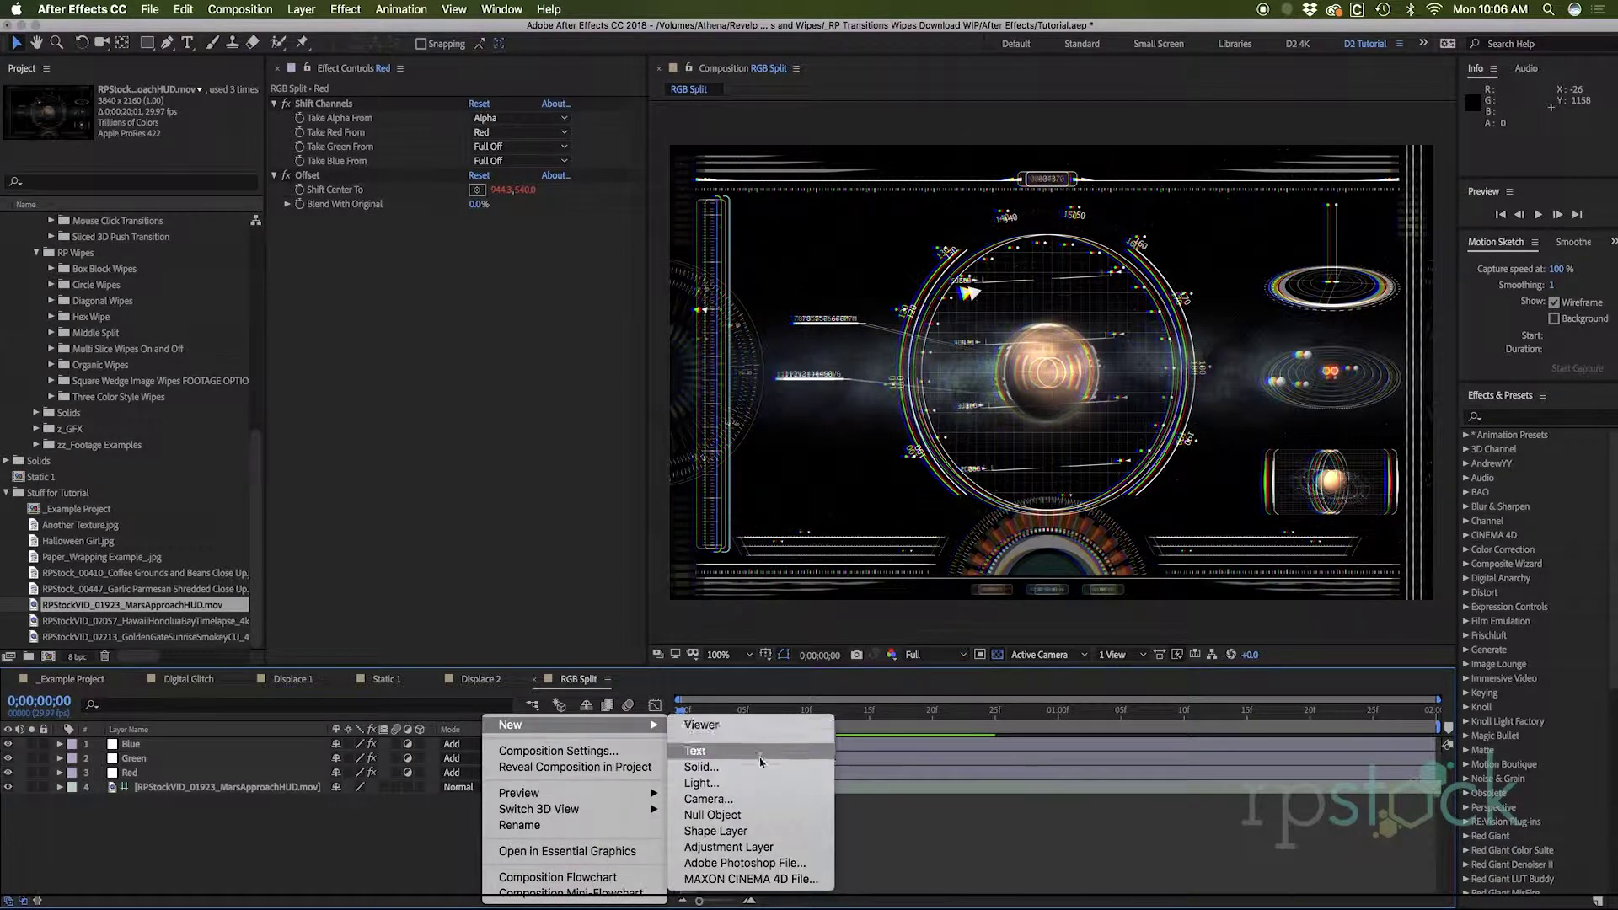
{"action": "left_click", "coordinate": [763, 814]}
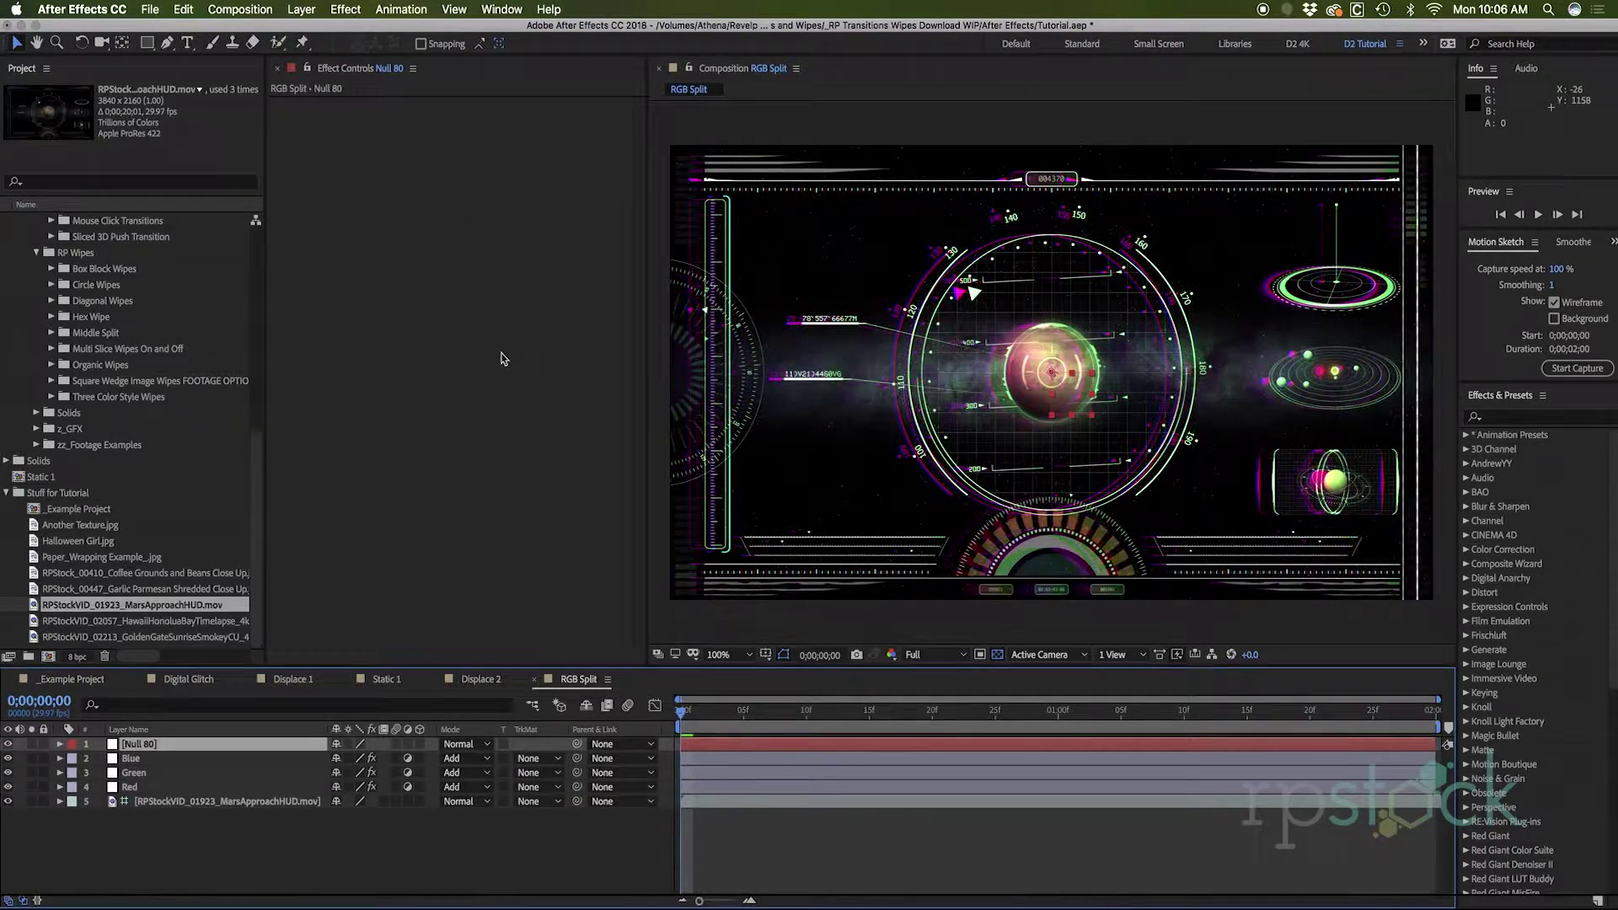
{"action": "right_click", "coordinate": [397, 187]}
{"action": "mouse_move", "coordinate": [481, 365]}
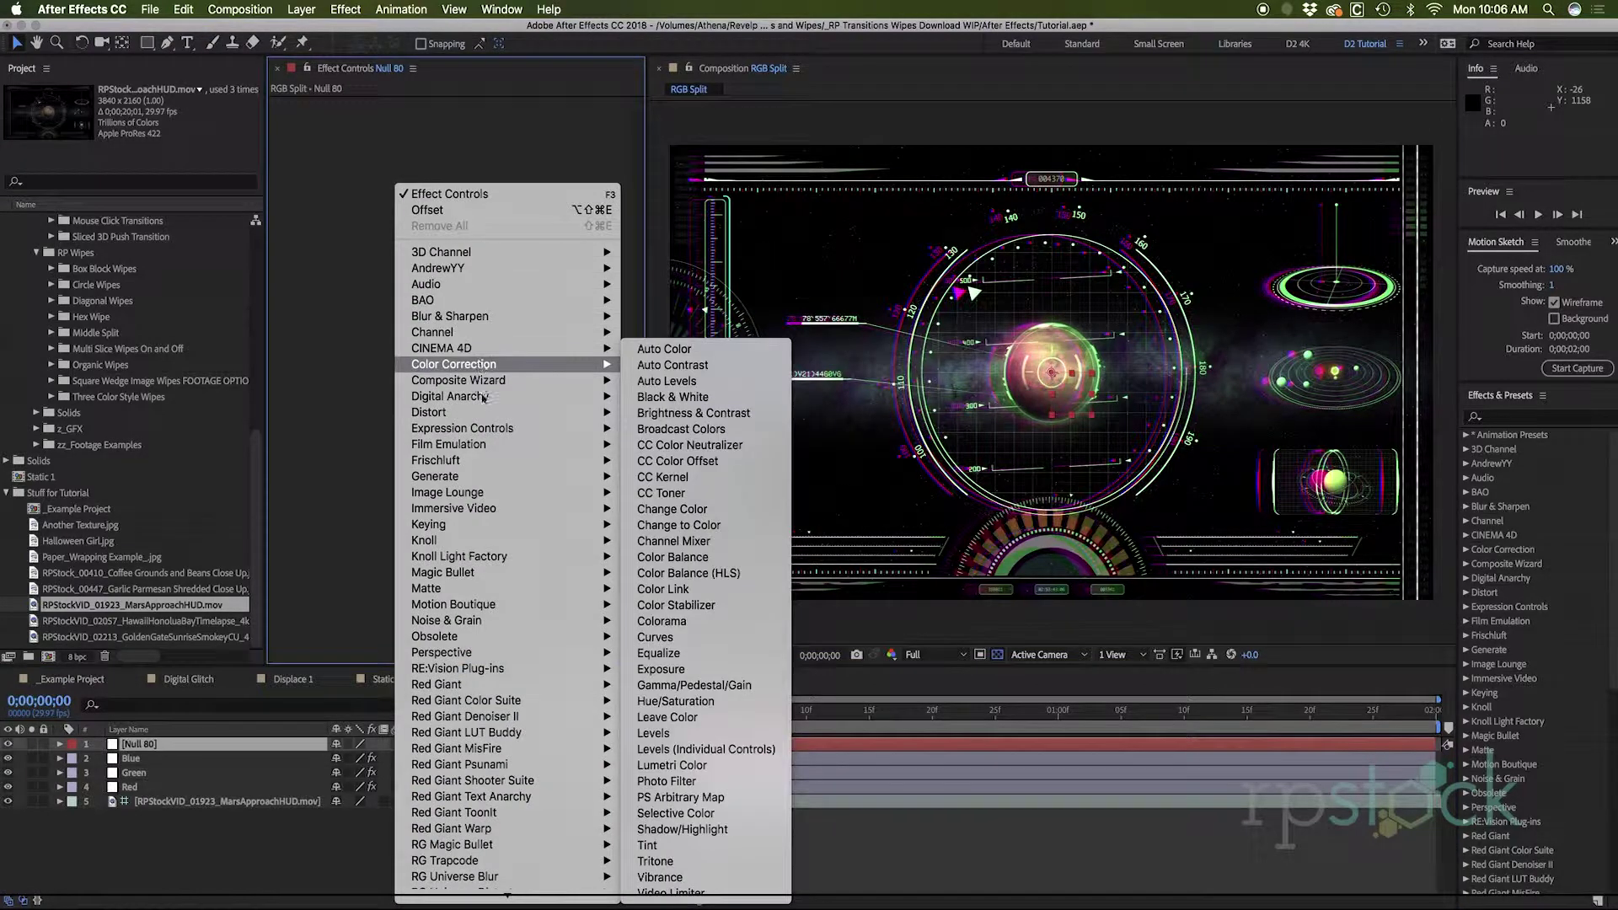
{"action": "mouse_move", "coordinate": [485, 428]}
{"action": "left_click", "coordinate": [666, 524]}
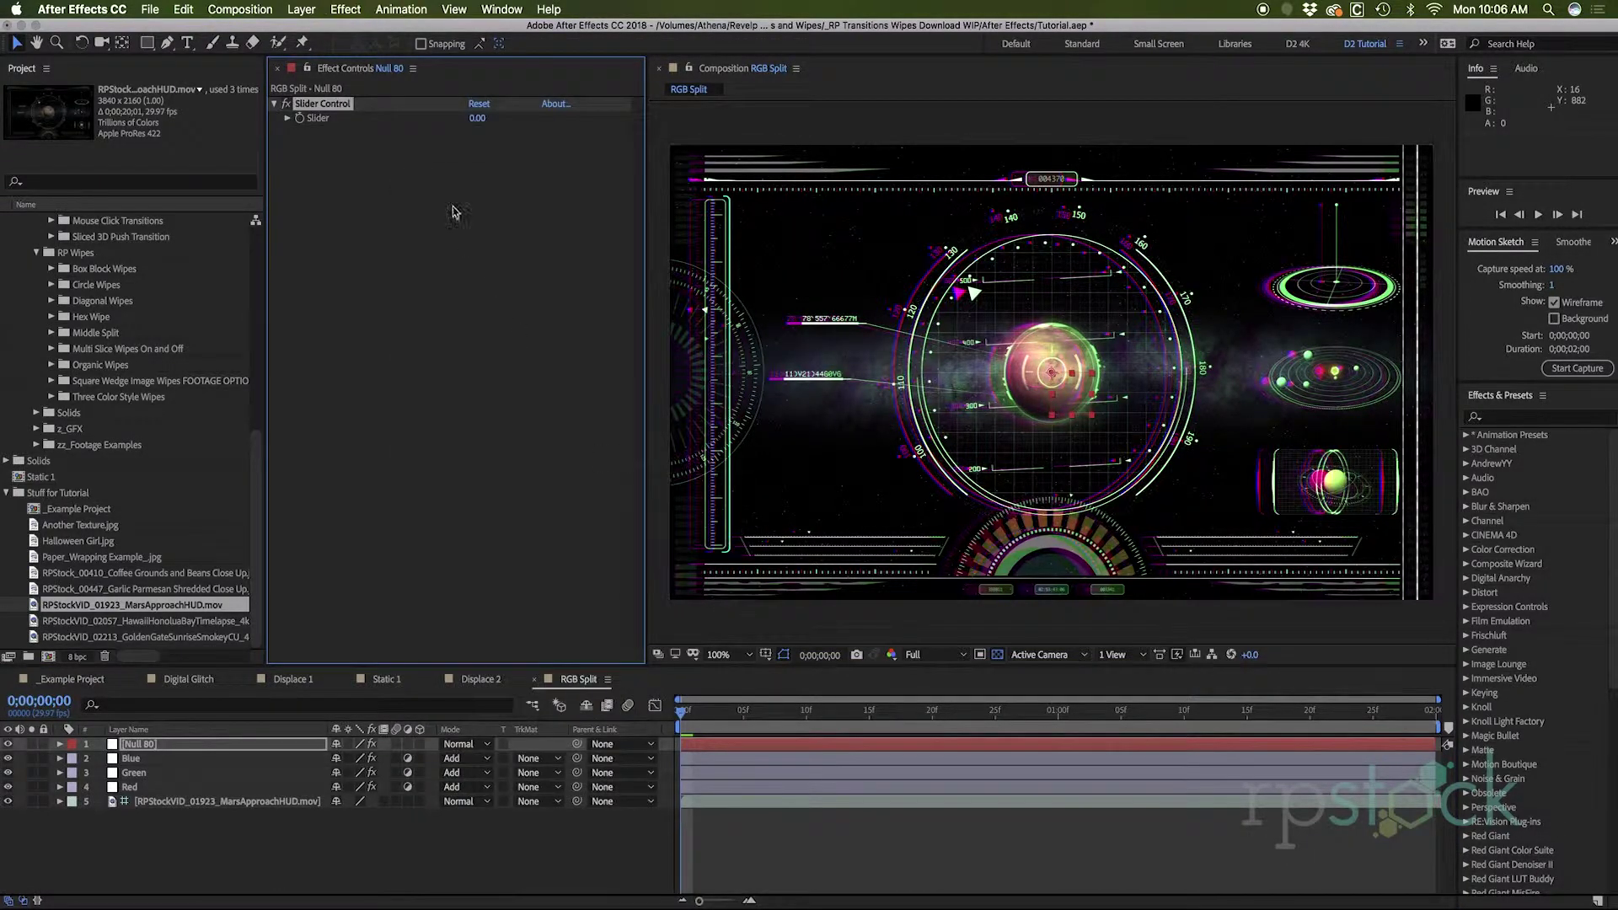
{"action": "key", "text": "Return"}
{"action": "type", "text": "Opaci"}
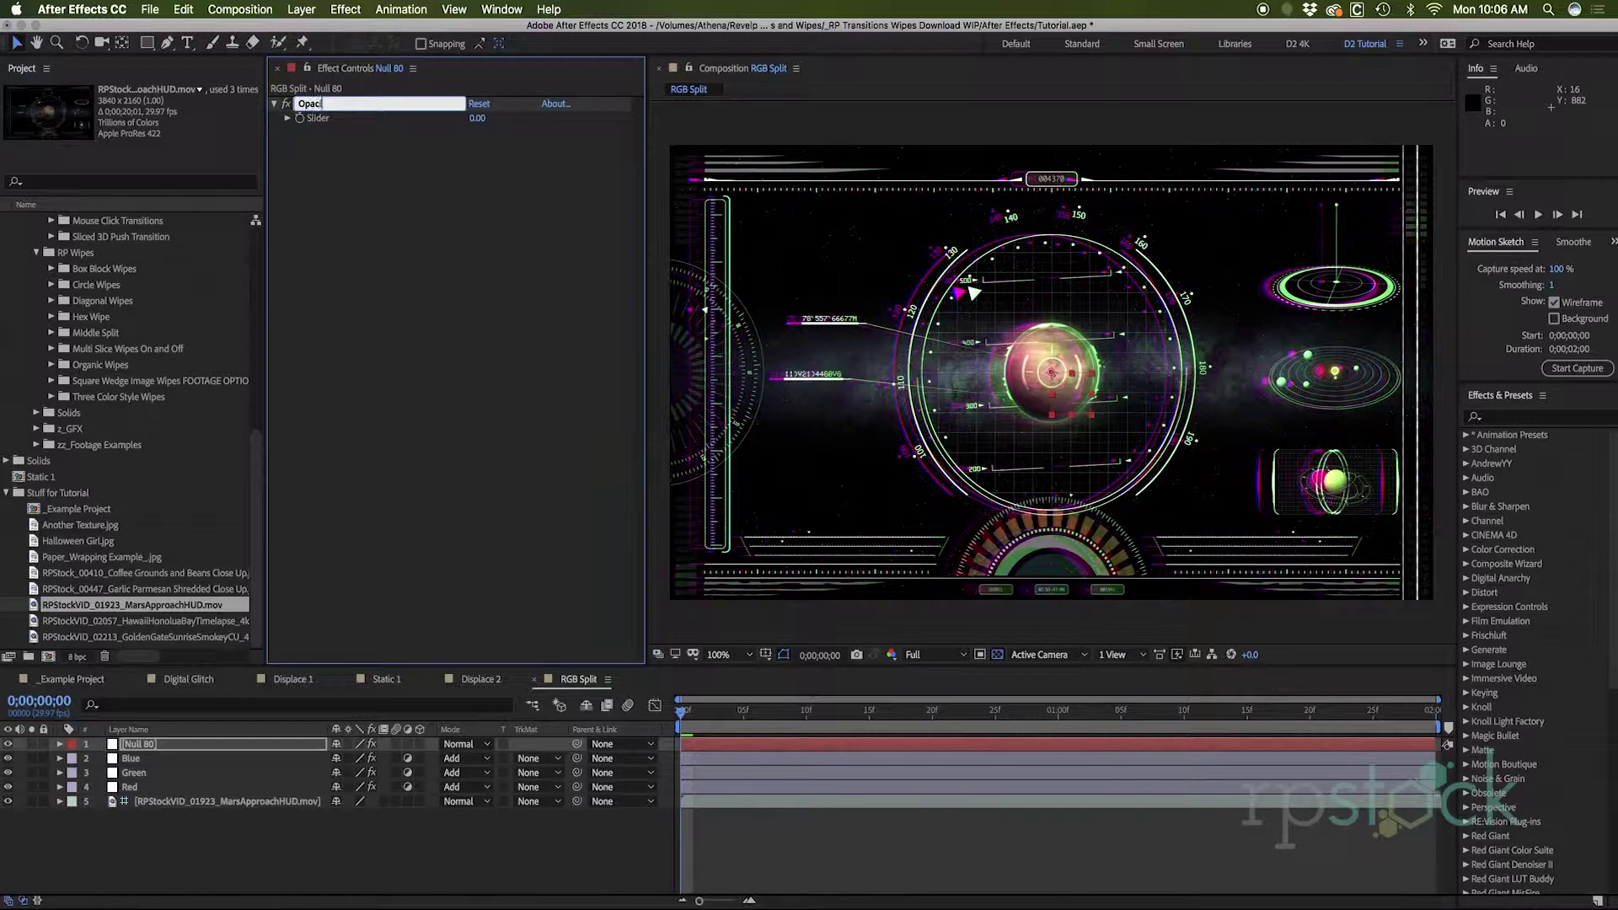
{"action": "key", "text": "Return"}
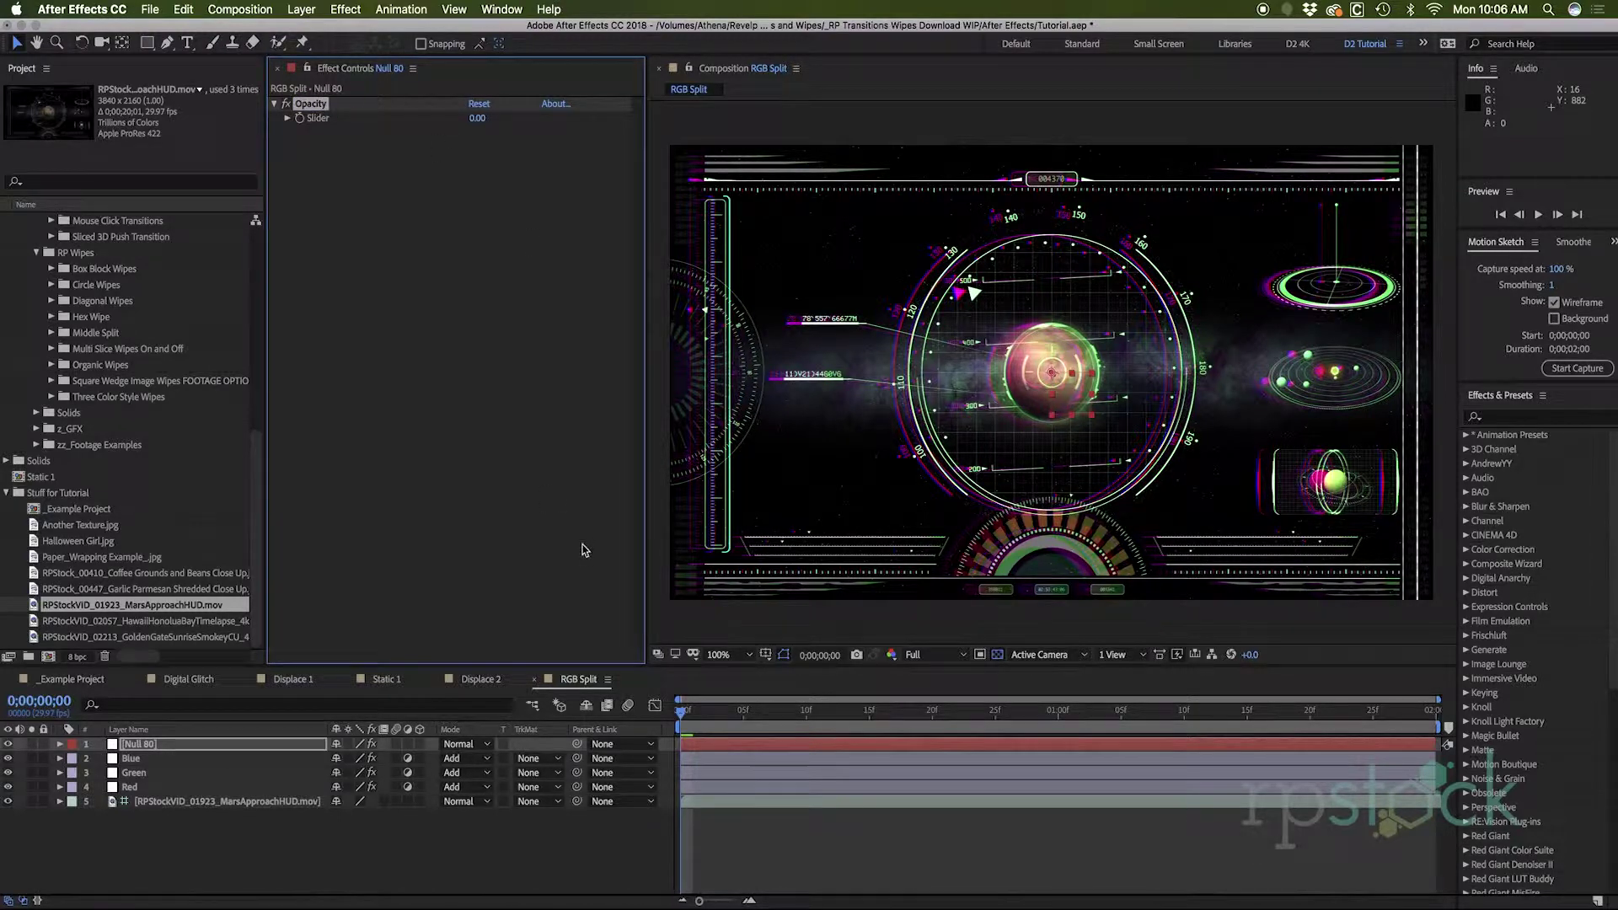
Reveal the Opacity of the Blue, Green and Red layers and link the Blue layer's Opacity to the null's Opacity slider.
{"action": "left_click", "coordinate": [698, 759]}
{"action": "left_click", "coordinate": [698, 788], "text": "shift"}
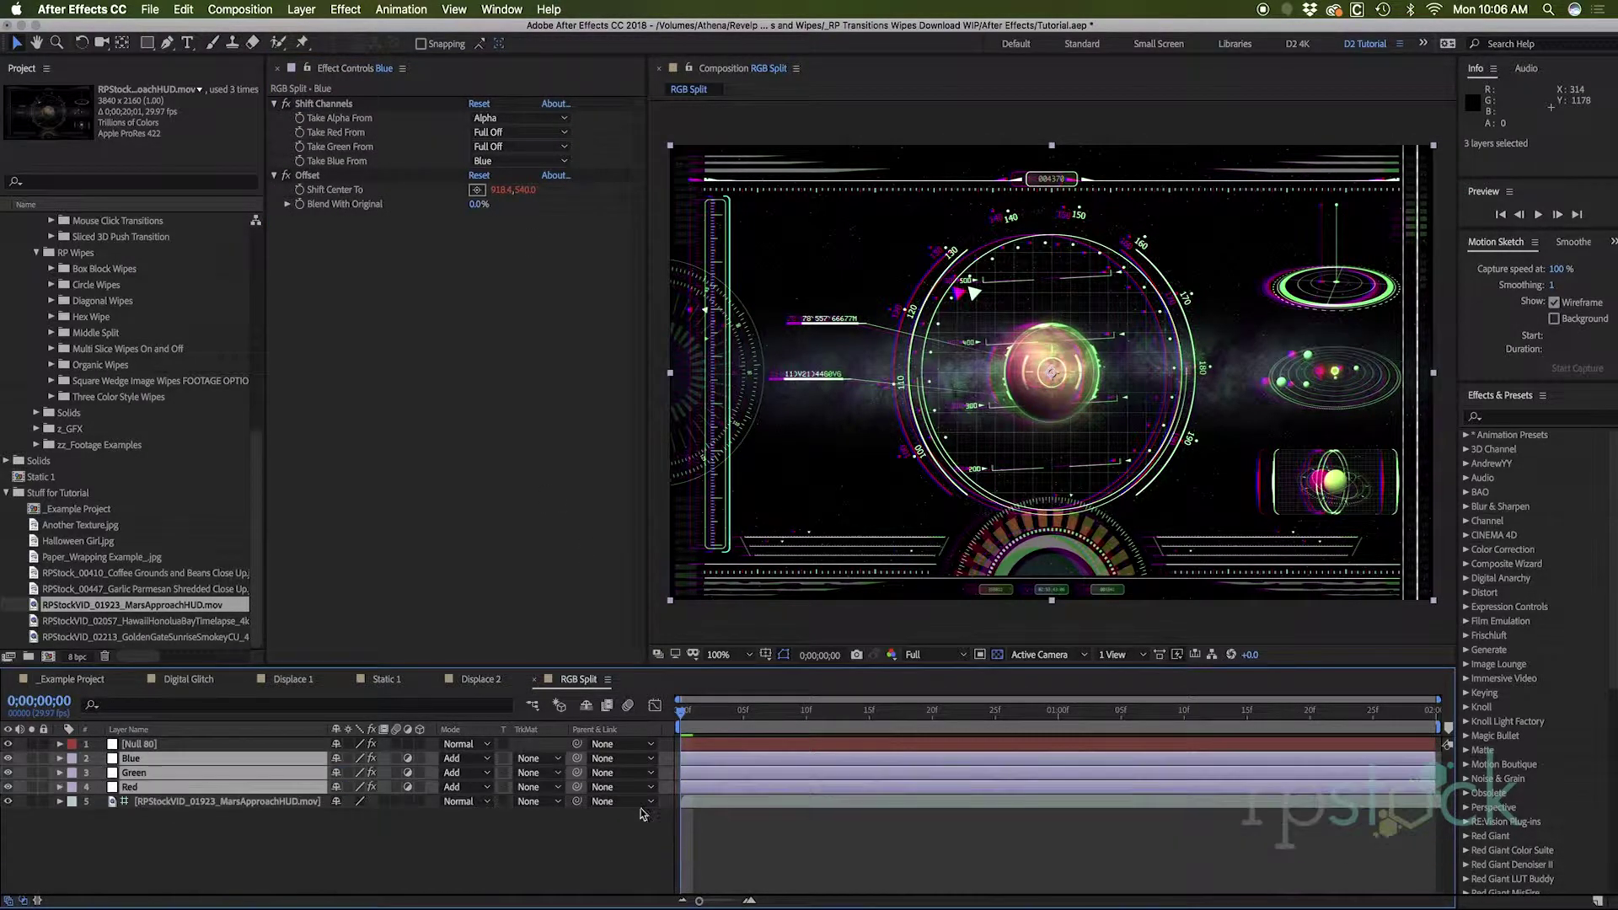
{"action": "key", "text": "t"}
{"action": "left_click", "coordinate": [101, 774], "text": "alt"}
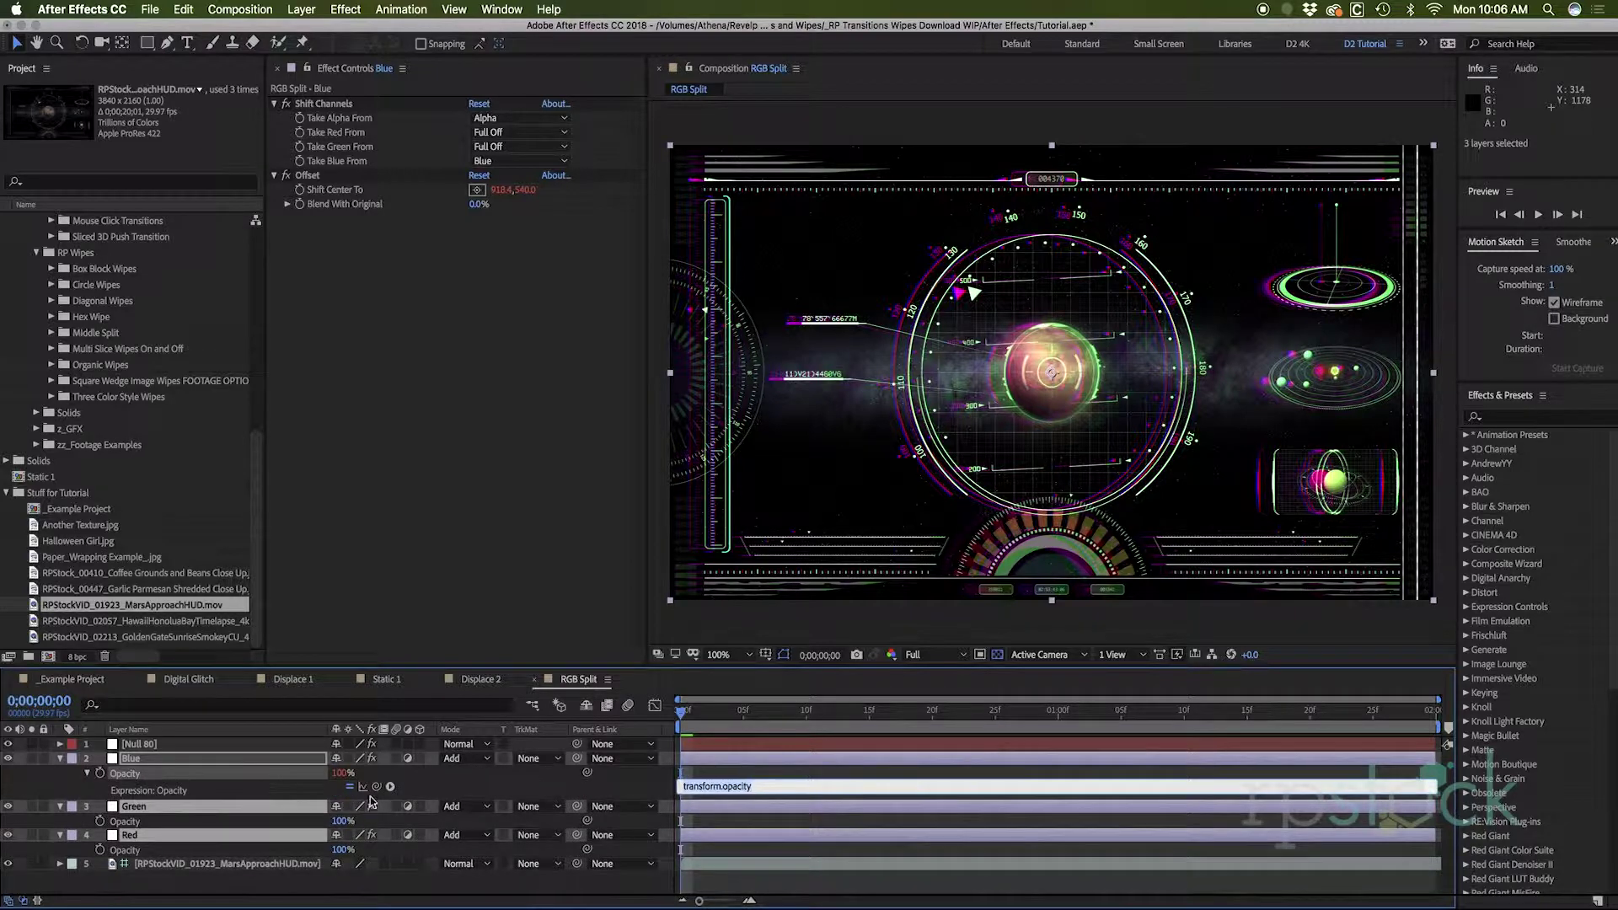
{"action": "left_click", "coordinate": [204, 745]}
{"action": "left_click_drag", "start_coordinate": [377, 786], "coordinate": [343, 119]}
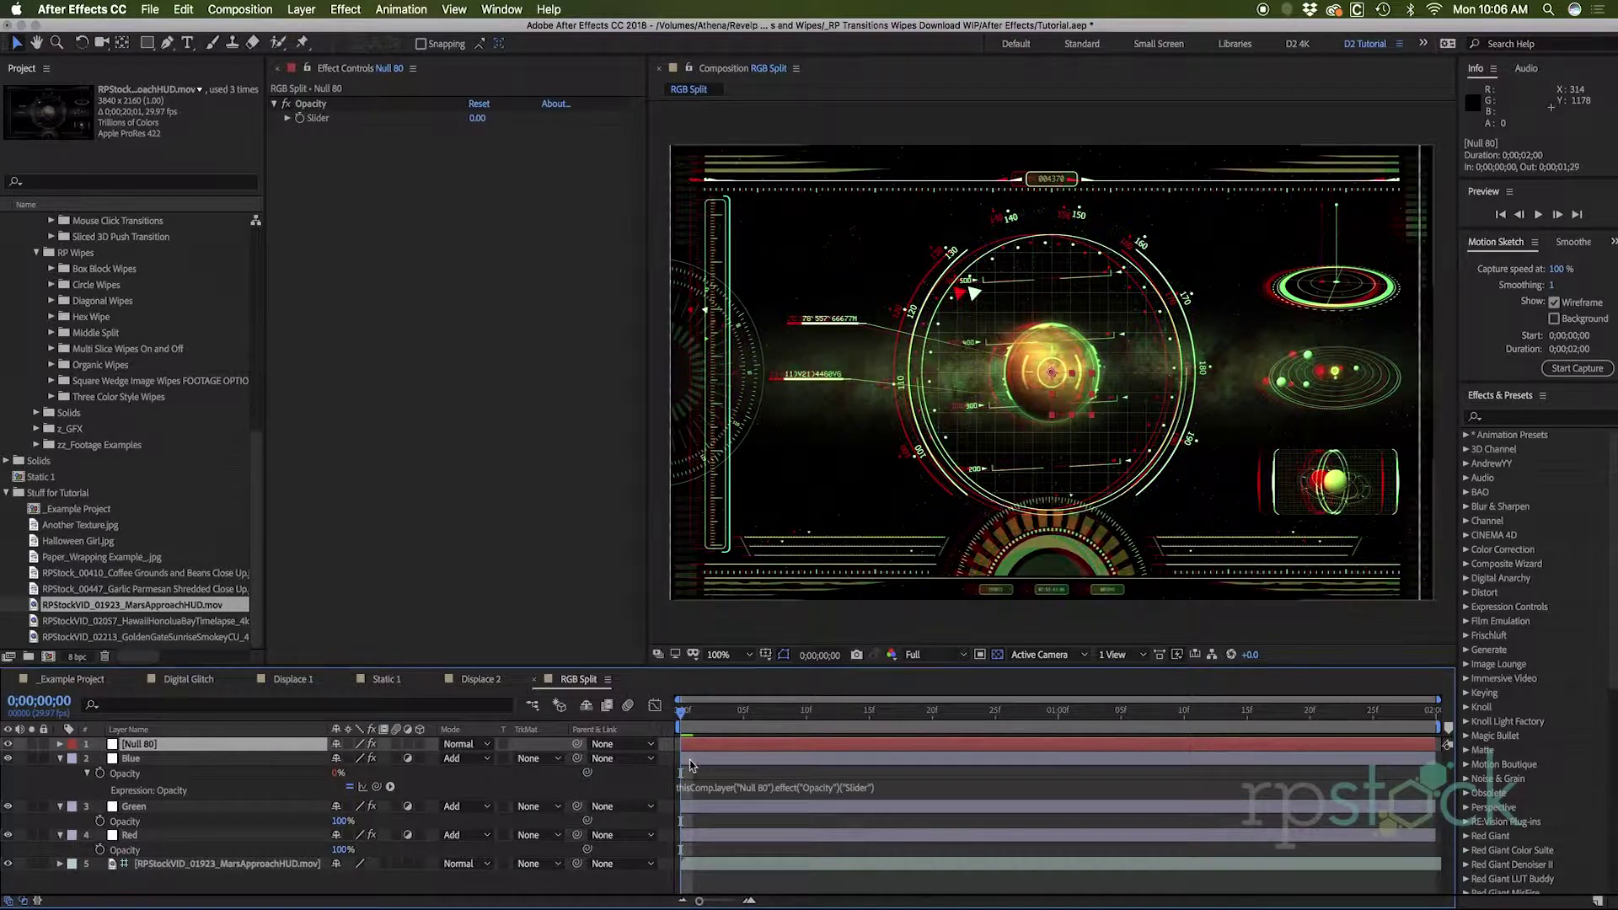
Link the Opacity of the Green and Red layers to the null's Opacity slider by reusing the Blue layer's expression.
{"action": "left_click", "coordinate": [738, 787]}
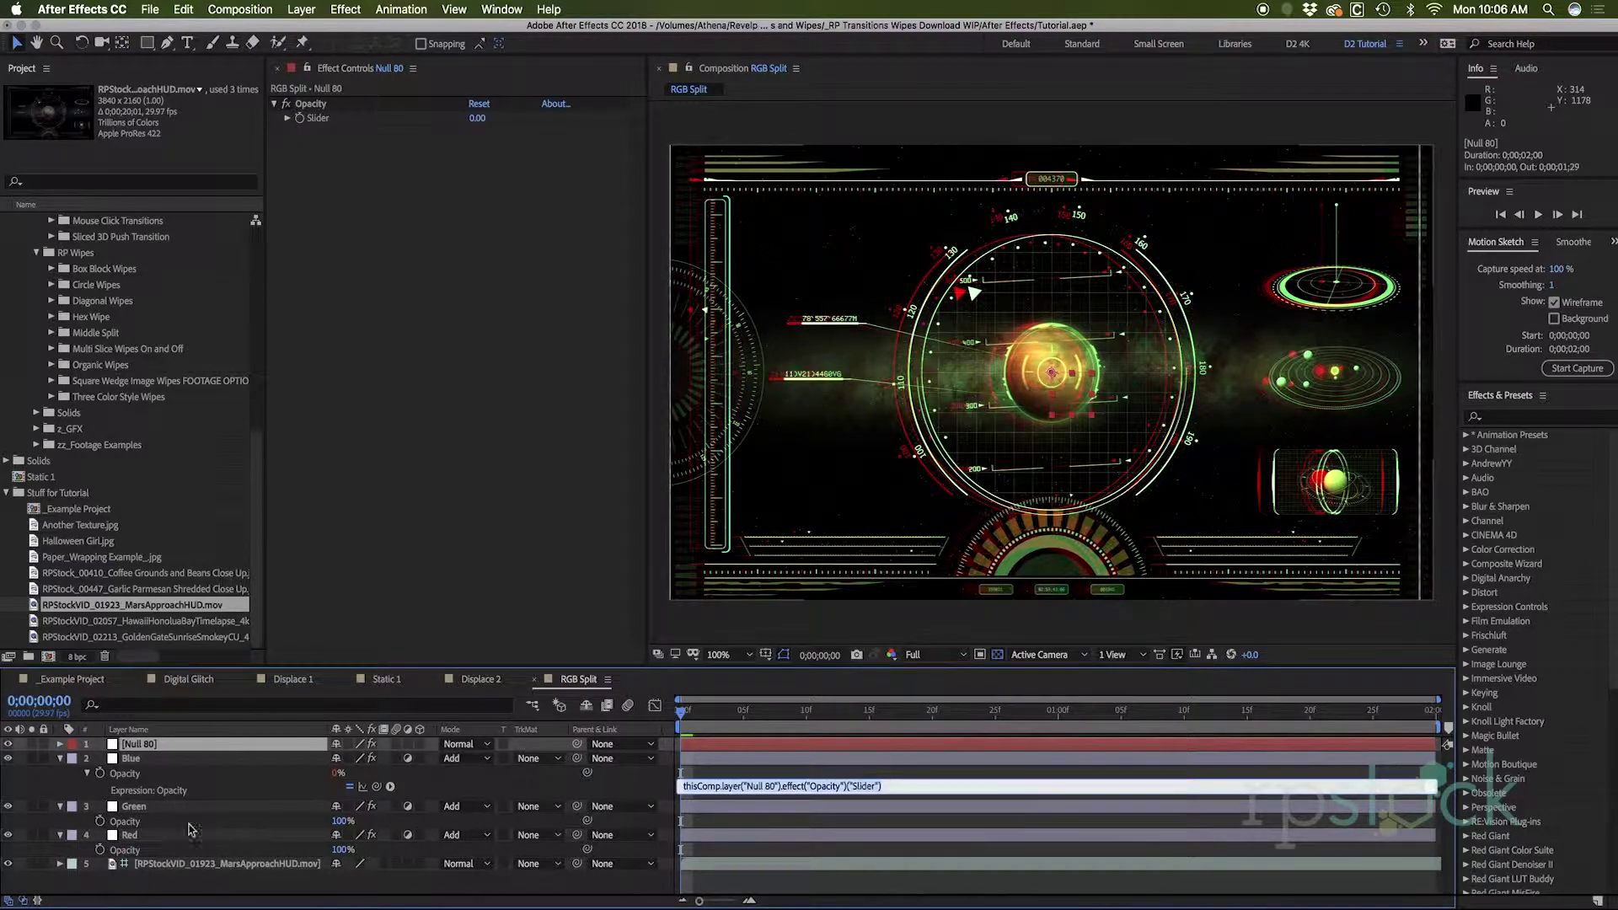
{"action": "left_click", "coordinate": [100, 822], "text": "alt"}
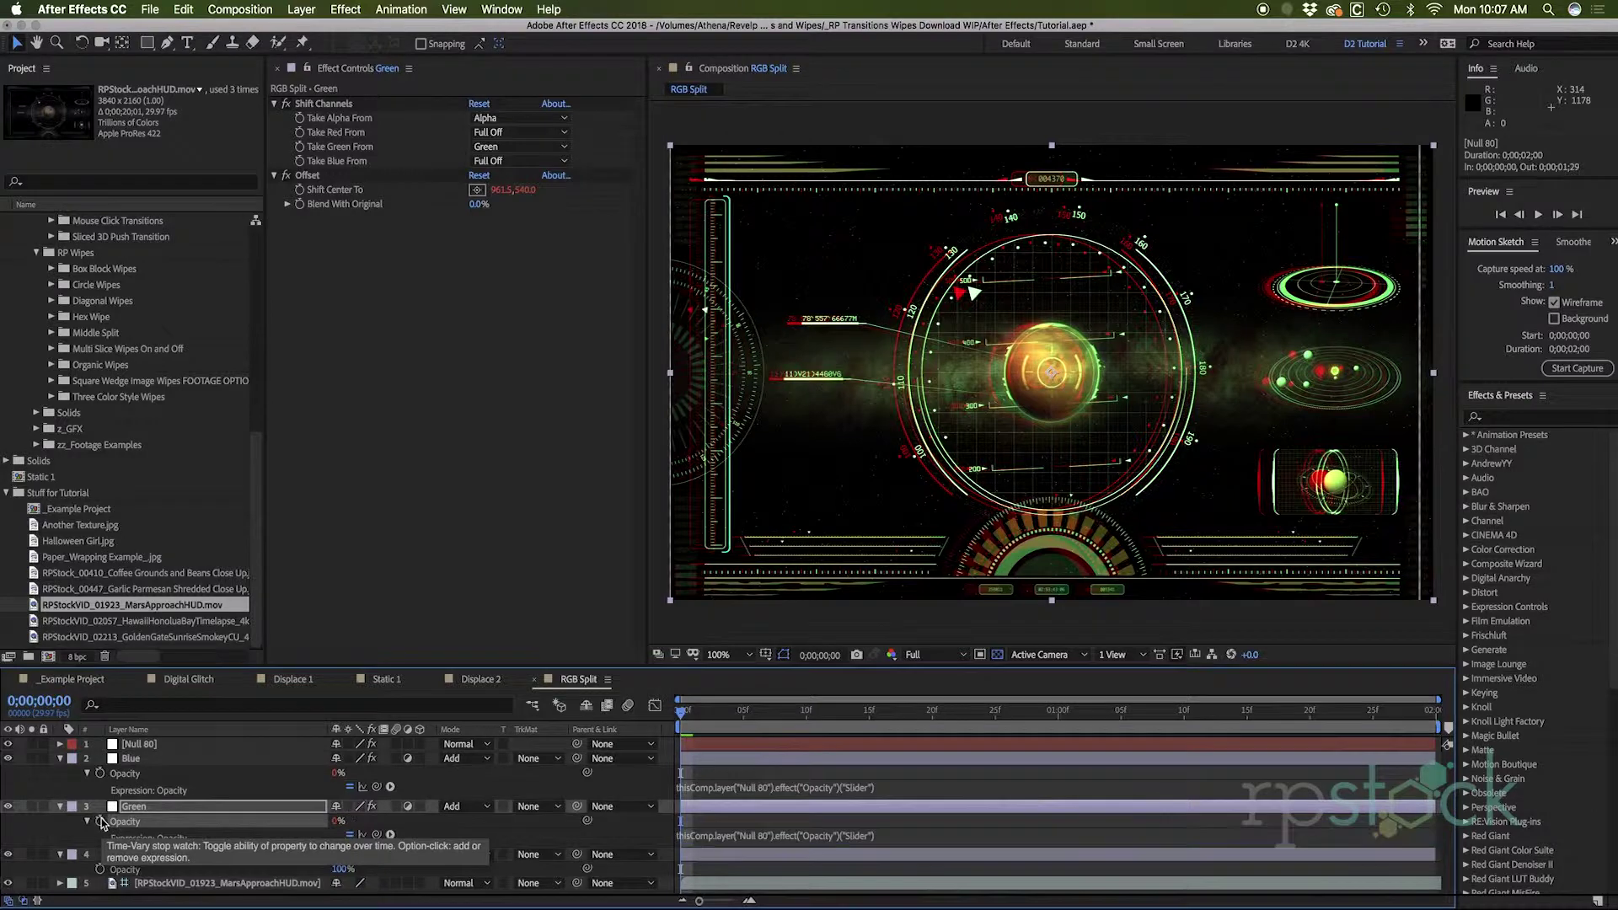
{"action": "type", "text": "thisComp.layer(\"Null 80\").effect(\"Opacity\")(\"Slider\")"}
{"action": "key", "text": "KP_Enter"}
{"action": "left_click", "coordinate": [101, 869], "text": "alt"}
{"action": "type", "text": "thisComp.layer(\"Null 80\").effect(\"Opacity\")(\"Slider\")"}
{"action": "key", "text": "KP_Enter"}
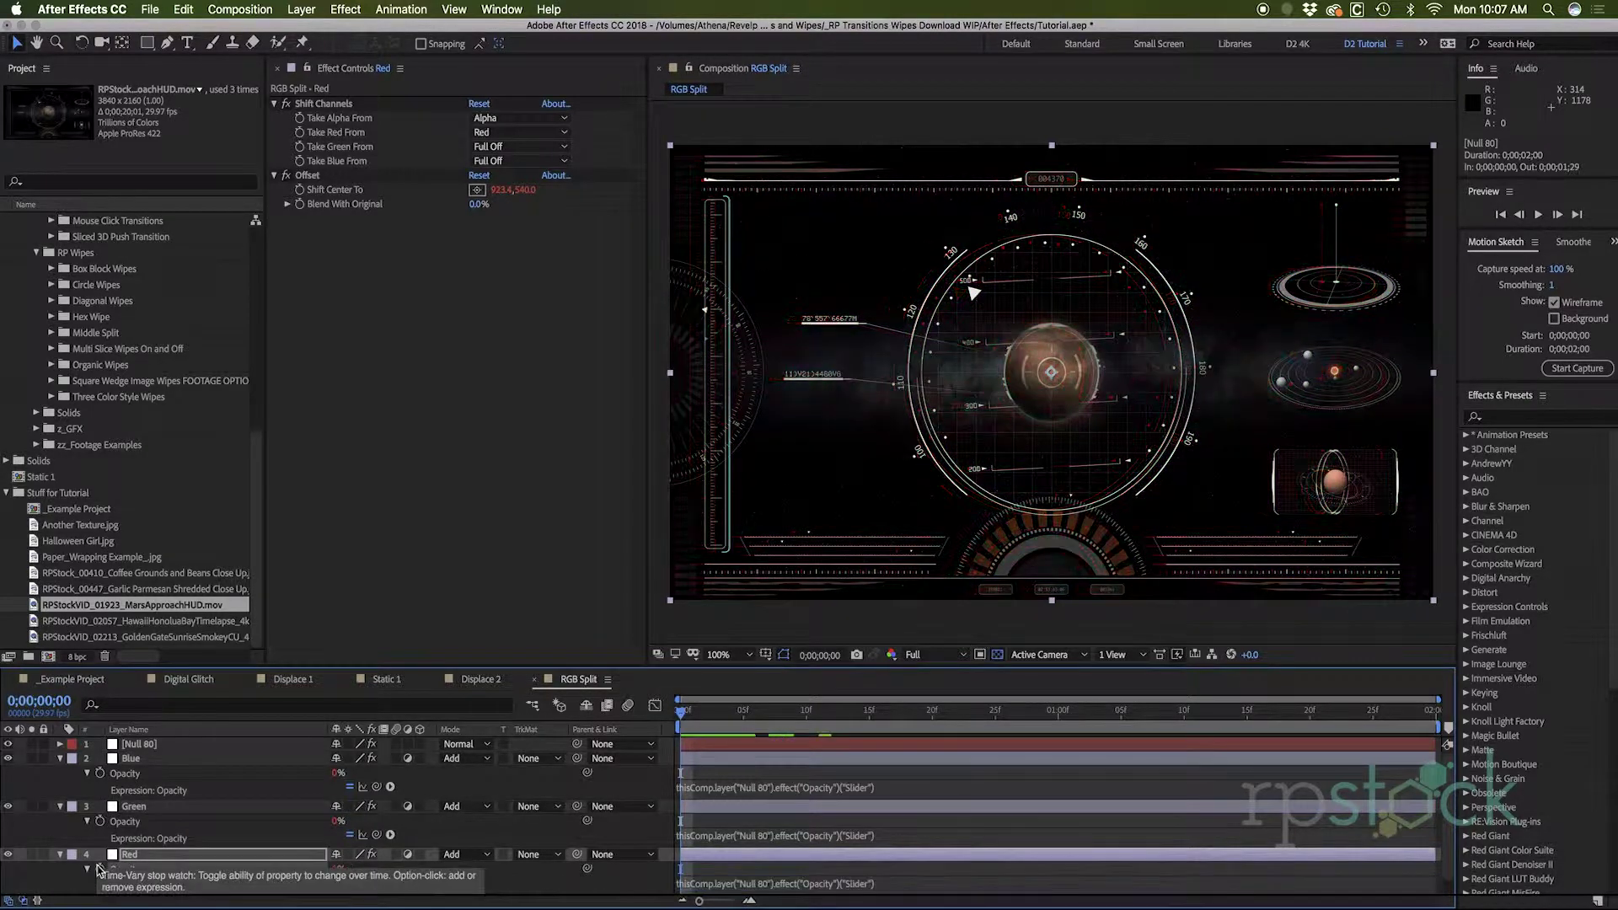
Multiply the slider expression on the Red layer's Opacity by .2.
{"action": "left_click", "coordinate": [904, 882]}
{"action": "type", "text": "*"}
{"action": "key", "text": "KP_Enter"}
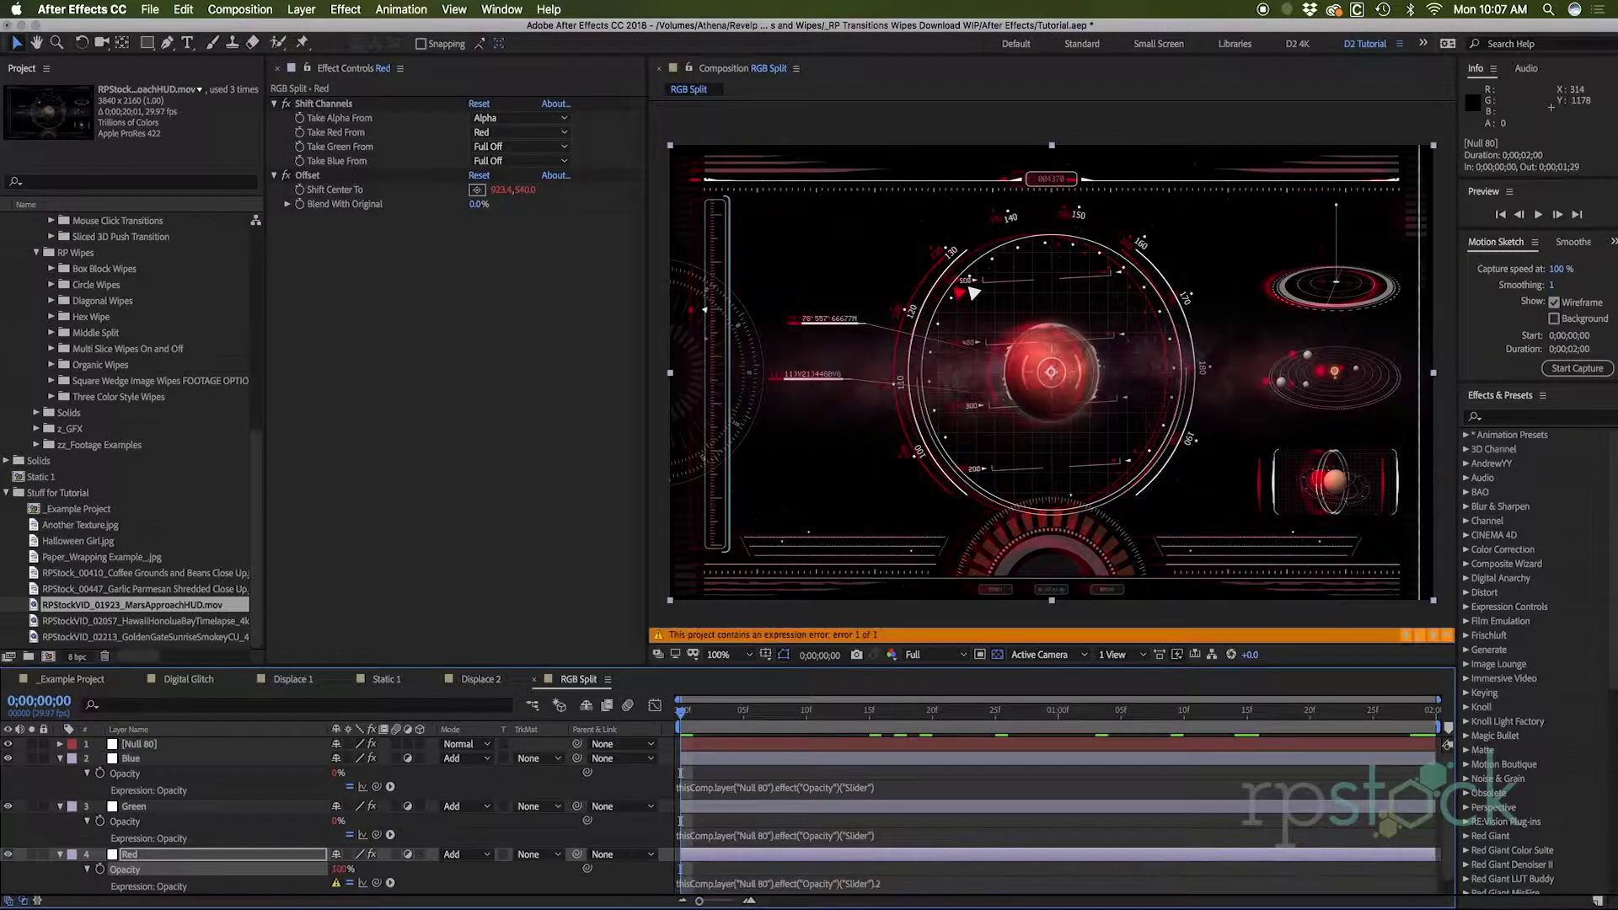
{"action": "left_click", "coordinate": [892, 882]}
{"action": "type", "text": "2"}
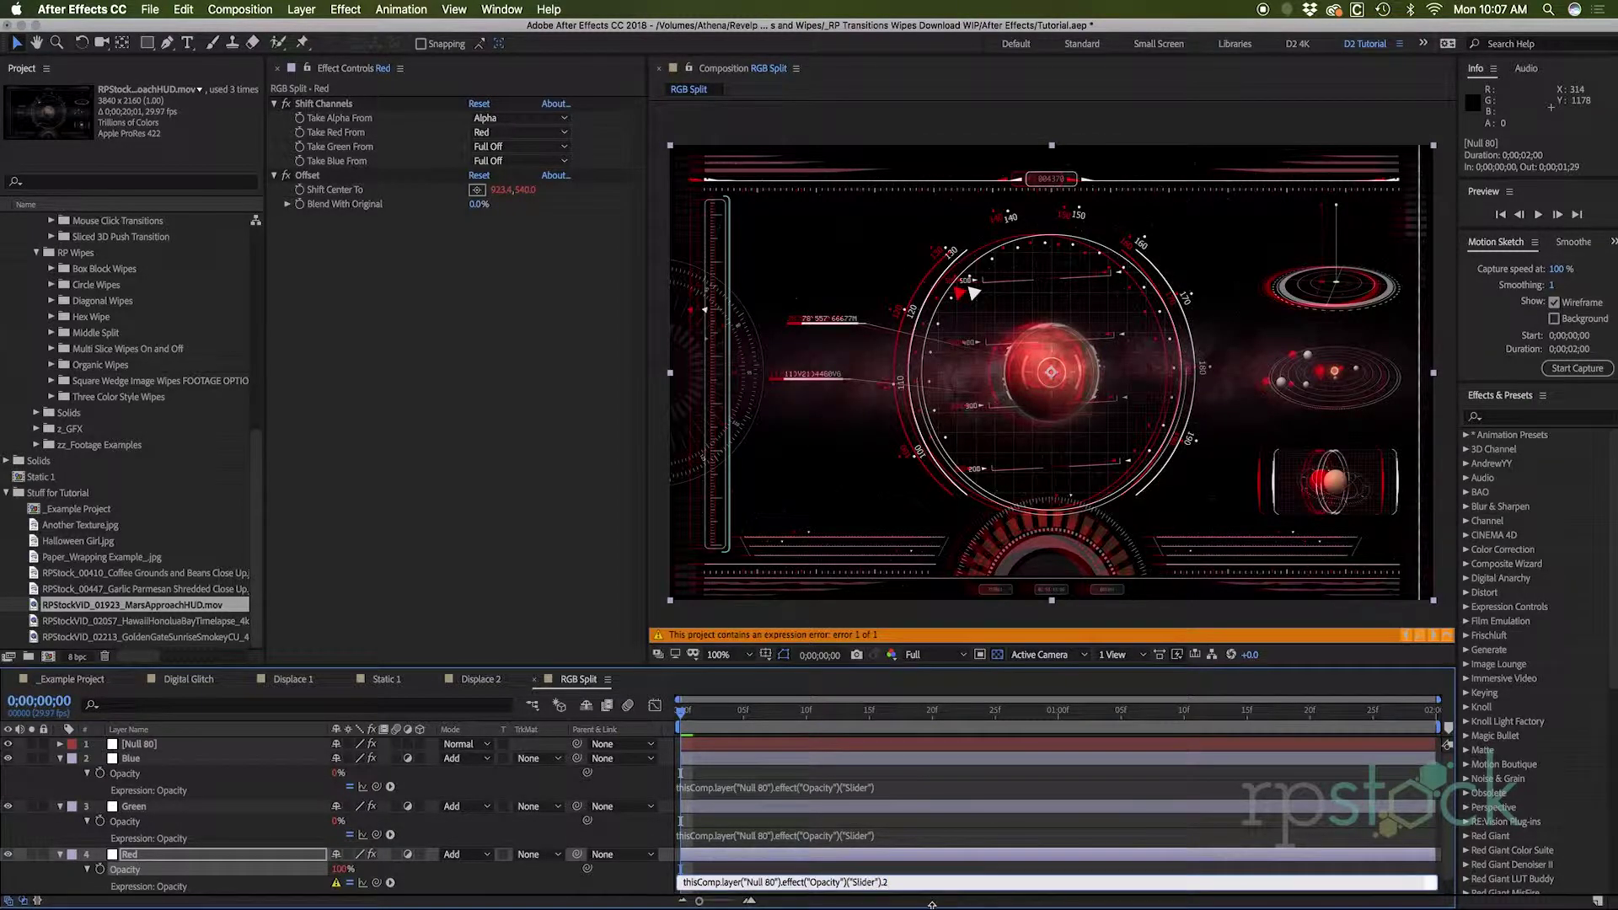
{"action": "type", "text": "."}
{"action": "key", "text": "KP_Enter"}
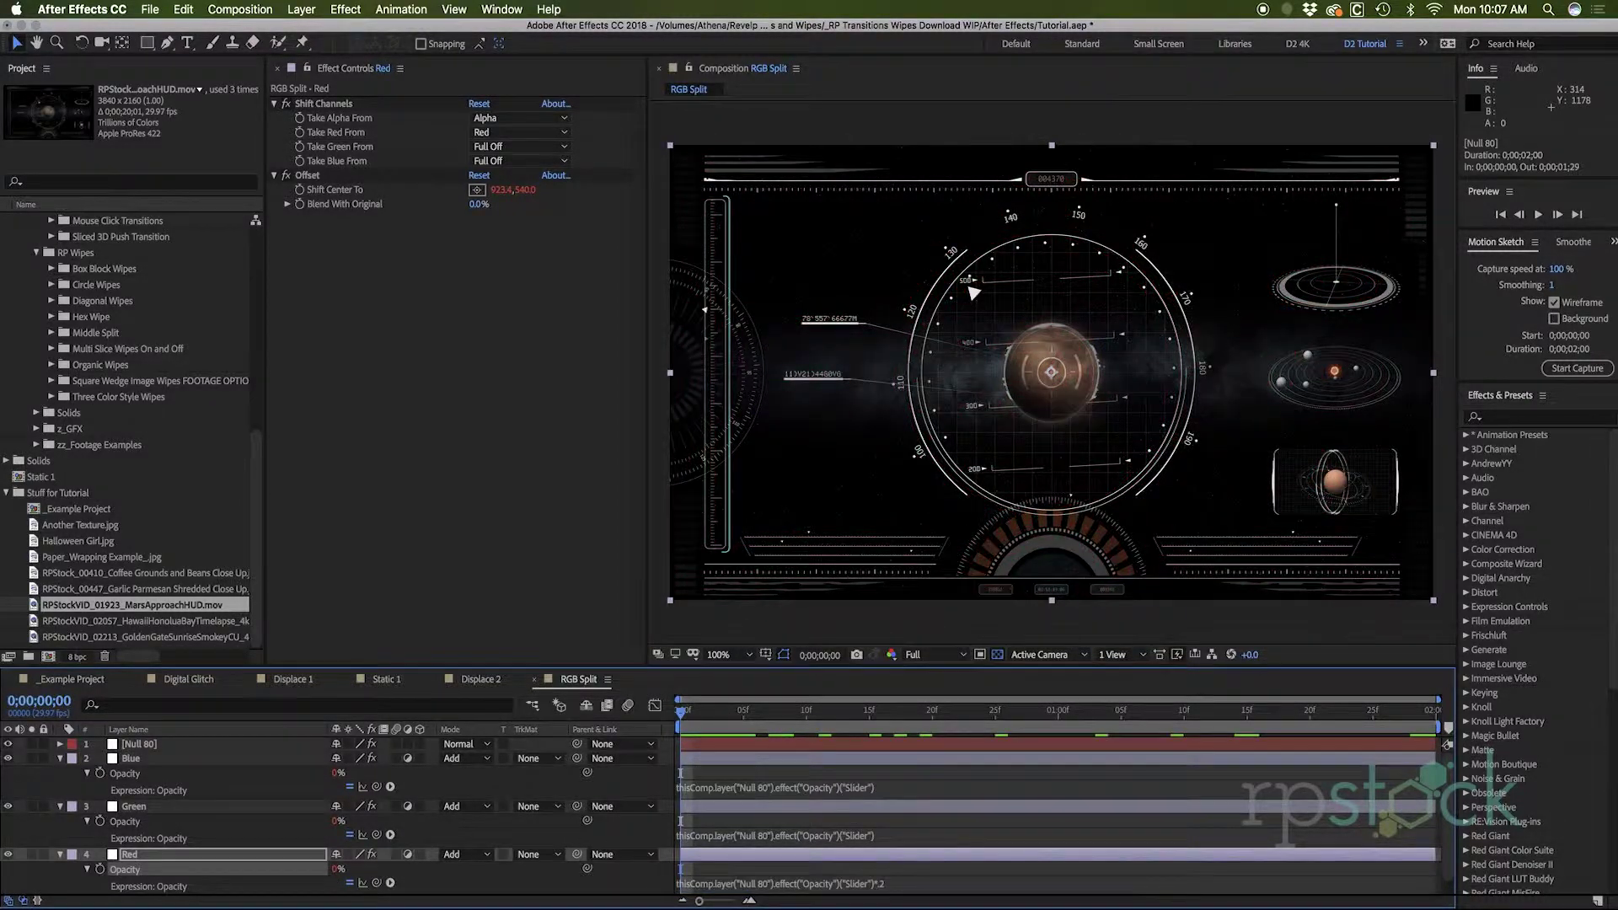
Multiply the slider expression on the Green layer's Opacity by .05.
{"action": "left_click", "coordinate": [876, 832]}
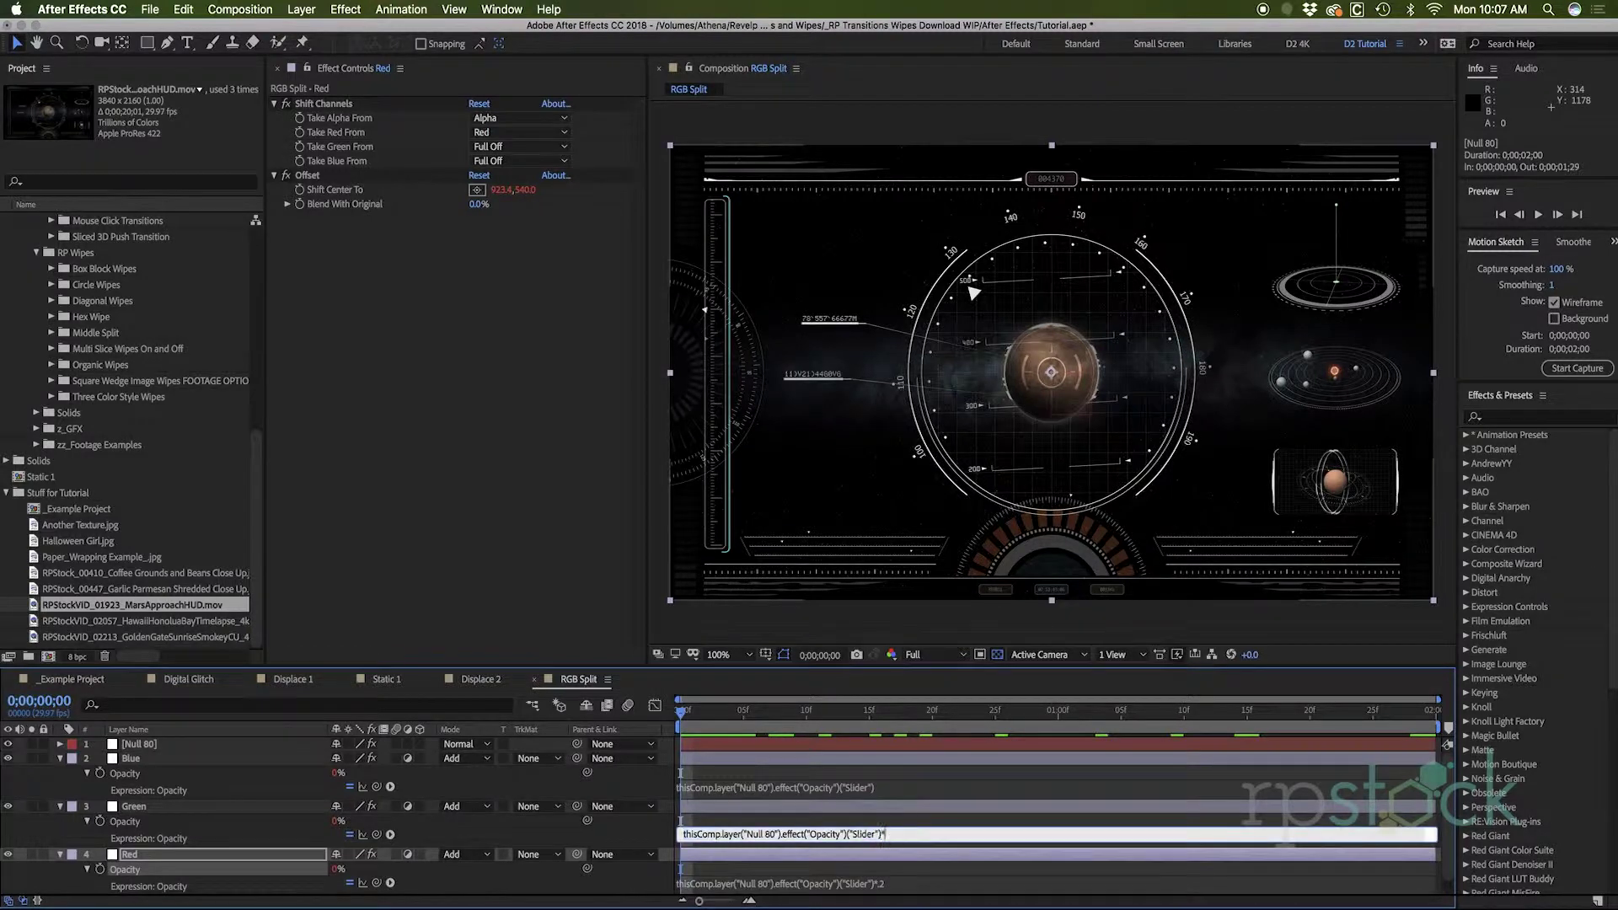
{"action": "type", "text": "*.05"}
{"action": "key", "text": "KP_Enter"}
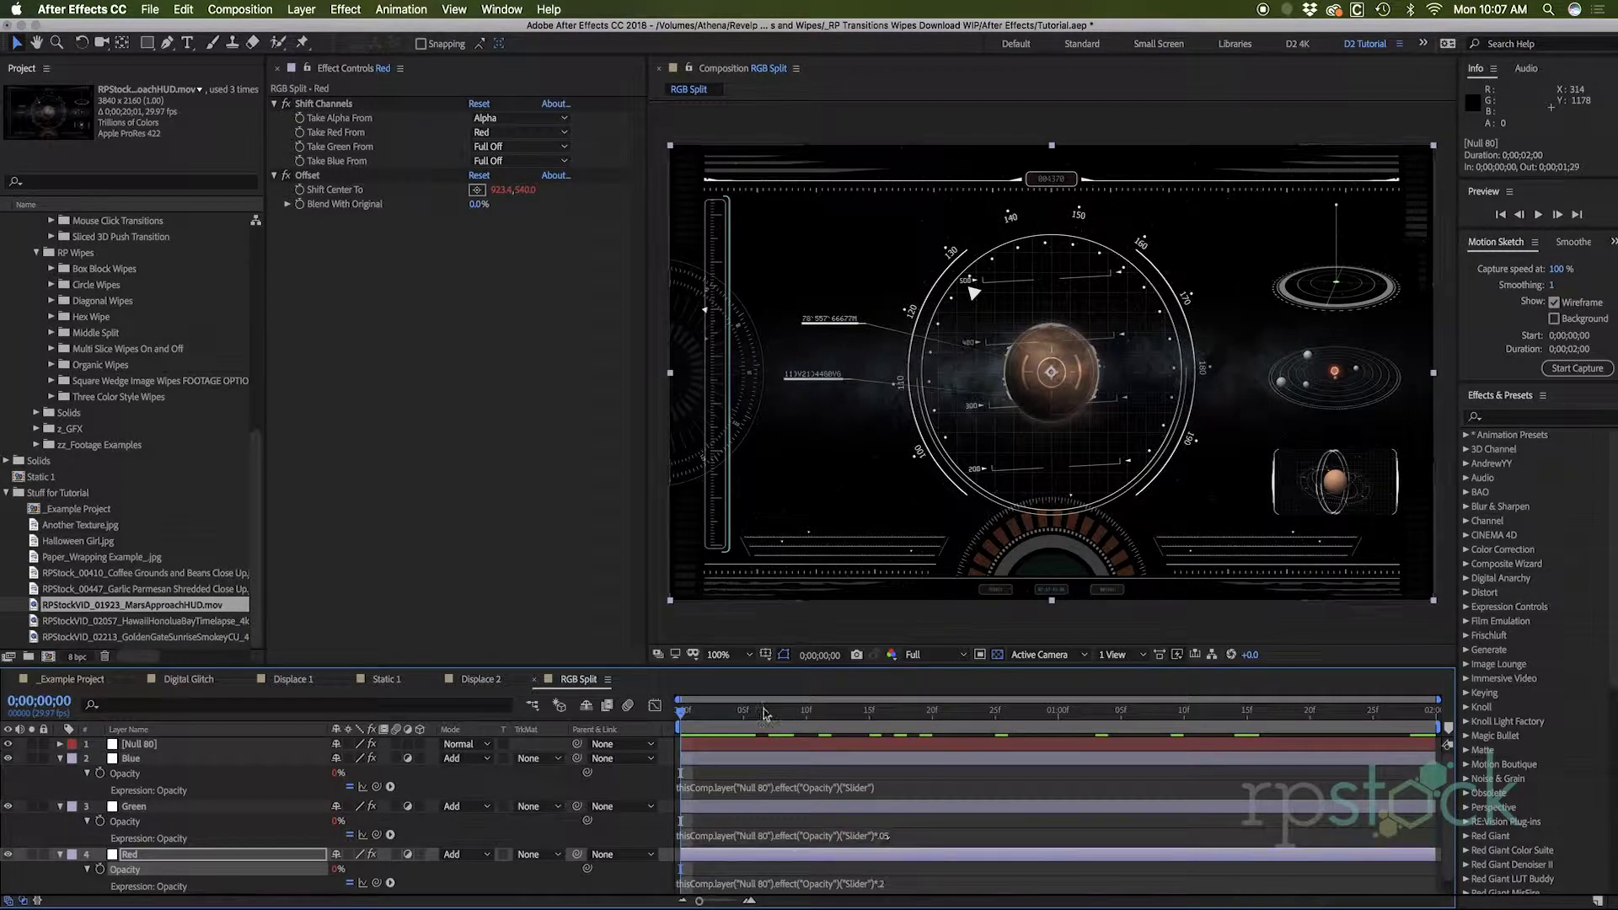
Raise the null's Opacity slider to 126 to test how the channel layers respond.
{"action": "left_click", "coordinate": [809, 747]}
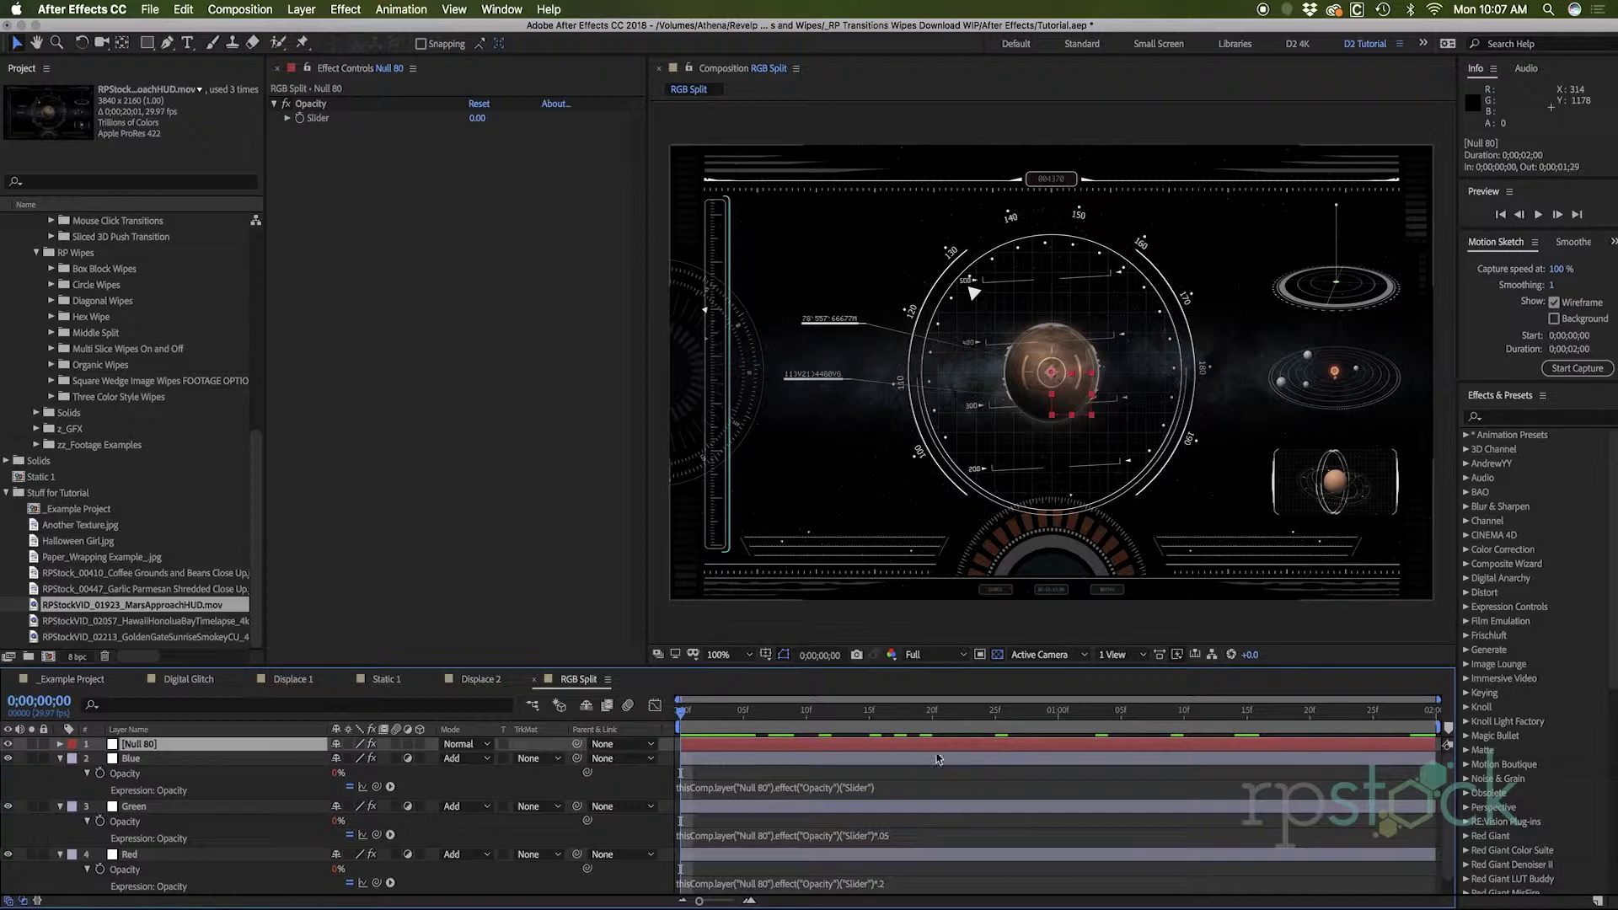
{"action": "left_click_drag", "start_coordinate": [483, 124], "coordinate": [509, 120]}
{"action": "left_click", "coordinate": [489, 119]}
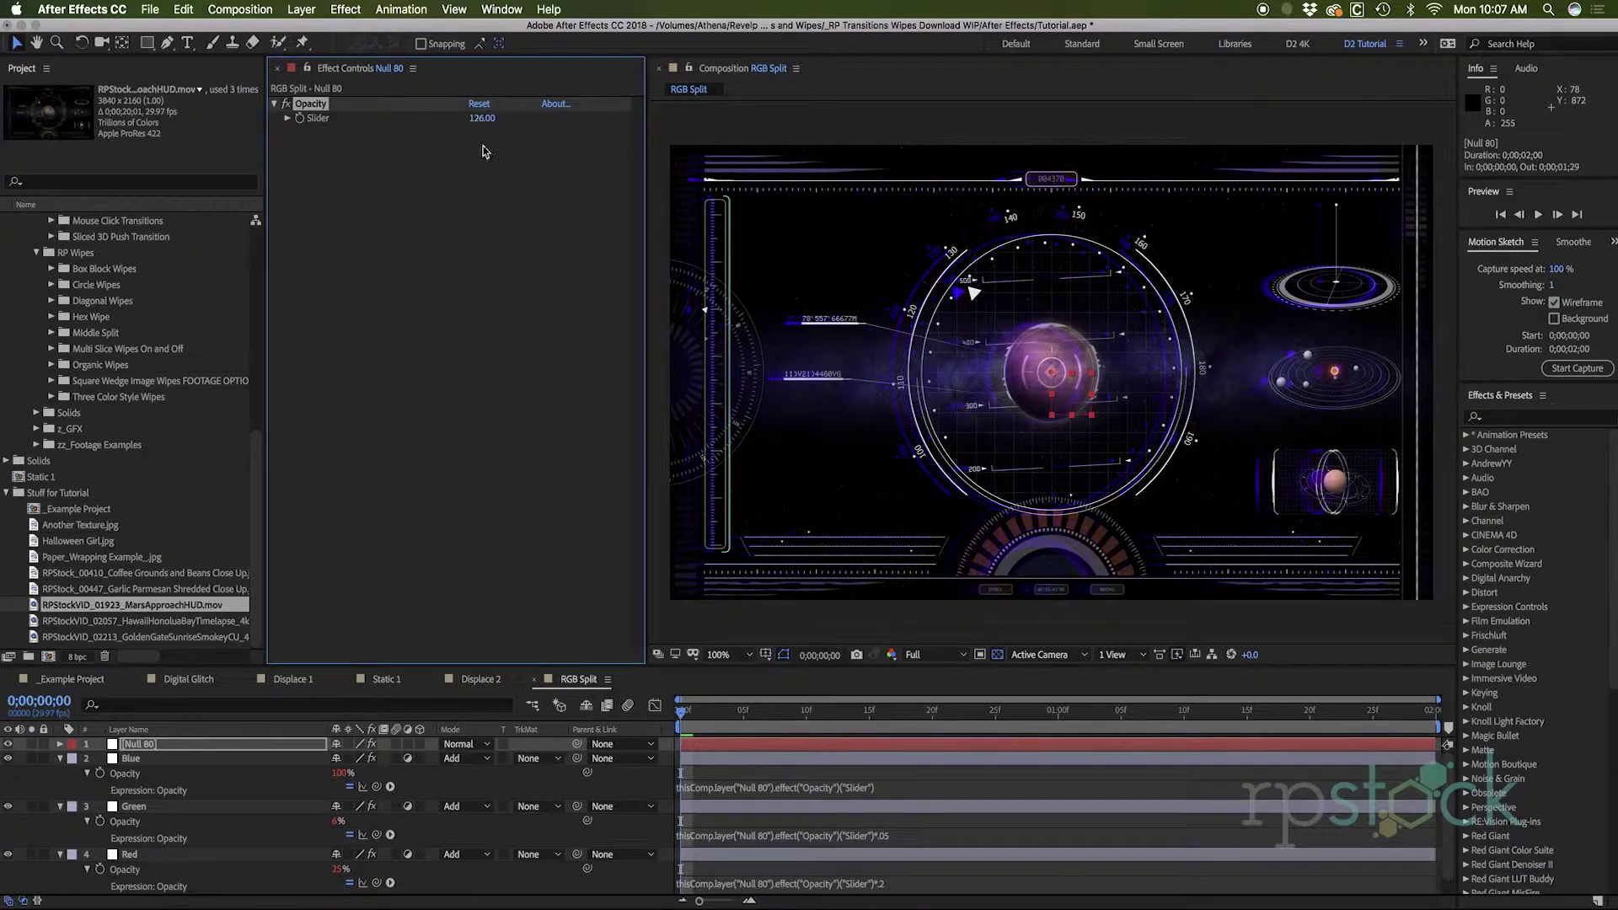
Change the Opacity expressions to divide instead of multiply, using /.05 on the Green layer and /.2 on the Red layer.
{"action": "left_click", "coordinate": [880, 835]}
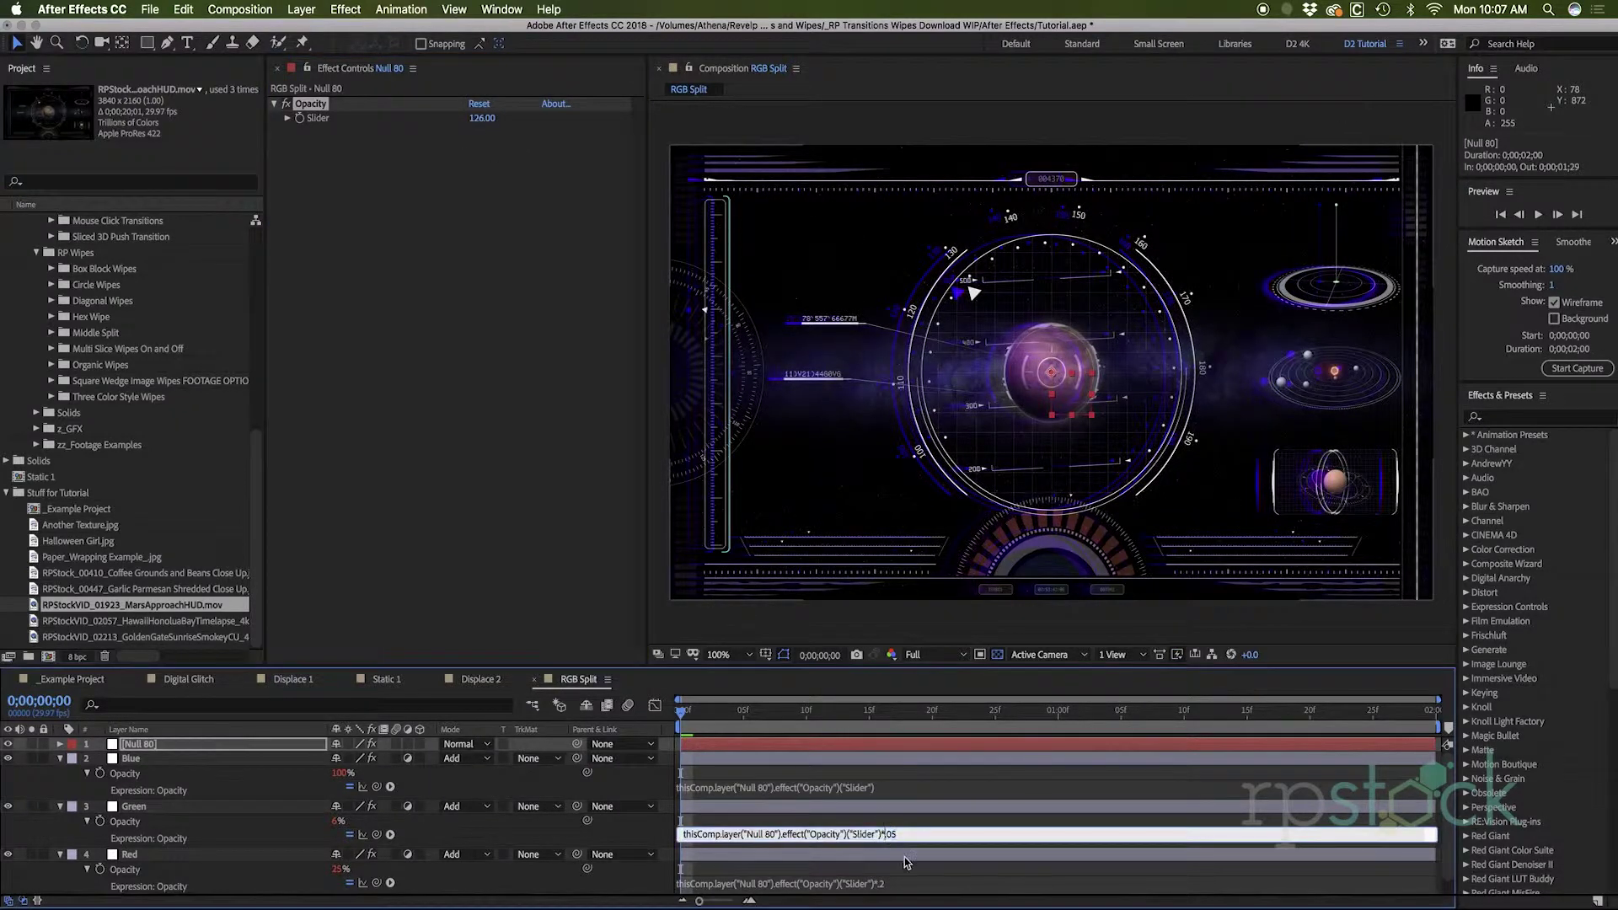
{"action": "key", "text": "KP_Enter"}
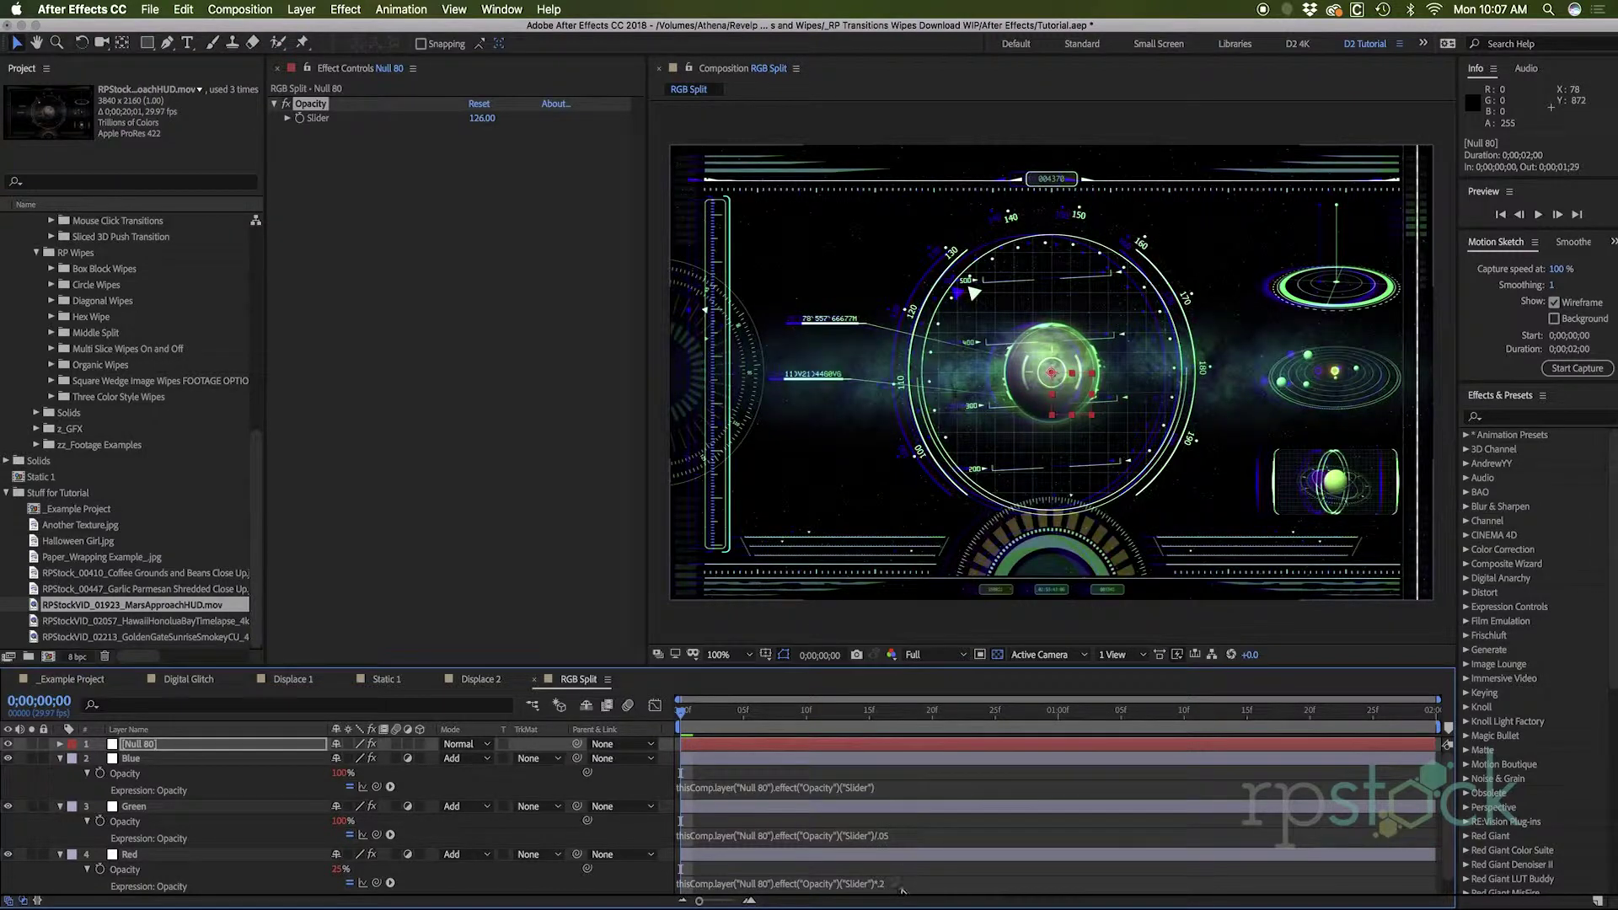
{"action": "left_click", "coordinate": [885, 883]}
{"action": "key", "text": "BackSpace"}
{"action": "key", "text": "BackSpace"}
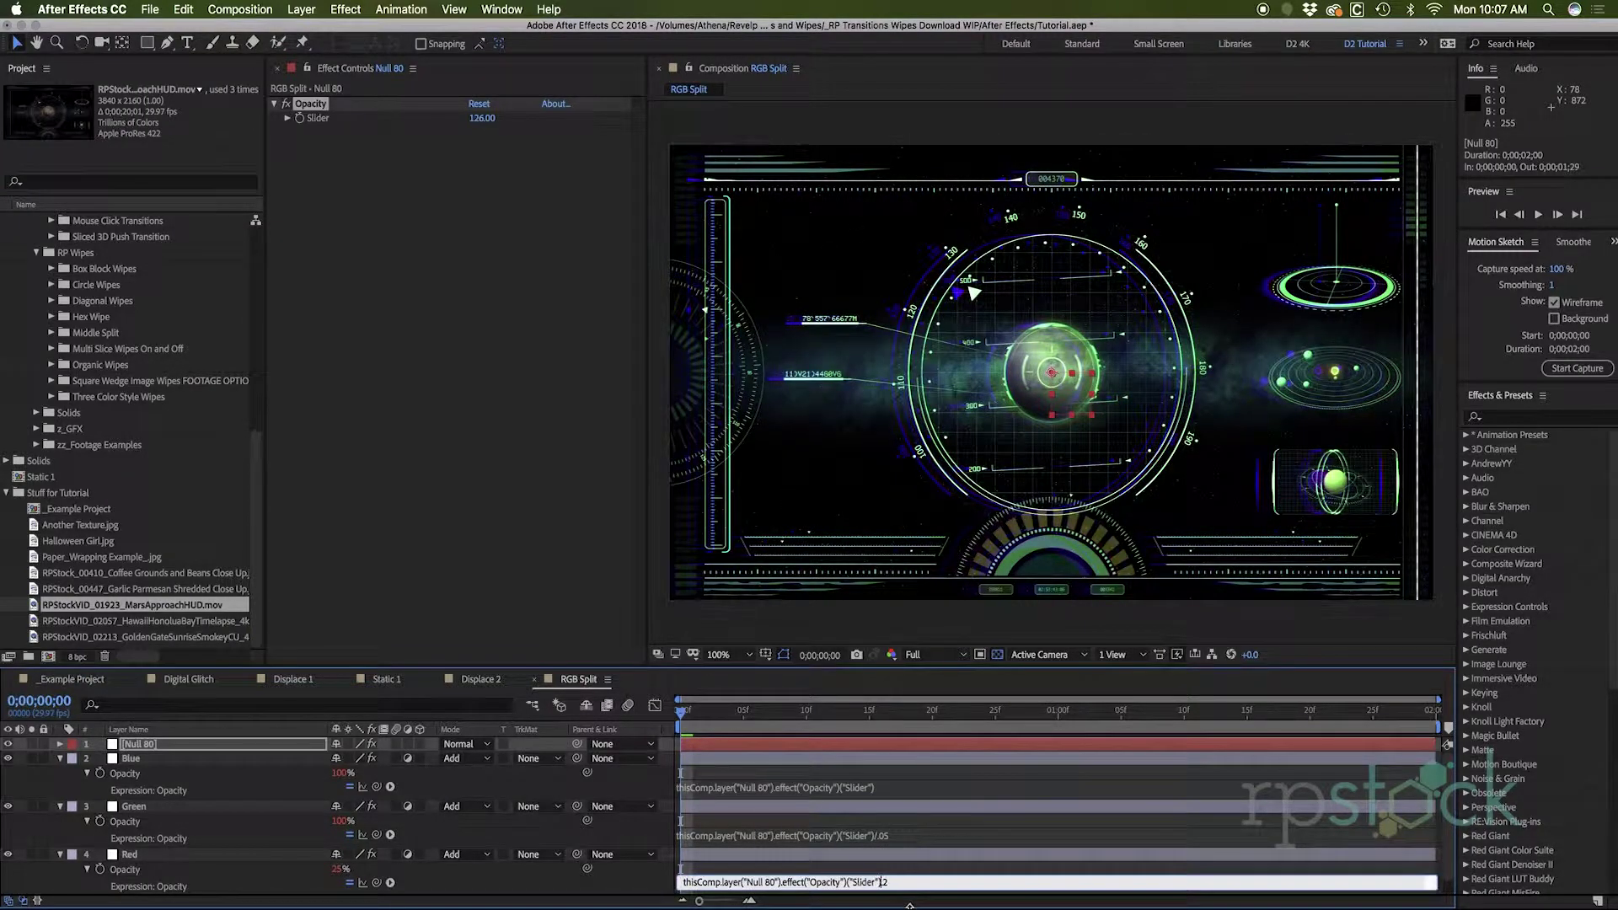
{"action": "type", "text": "/"}
{"action": "key", "text": "KP_Enter"}
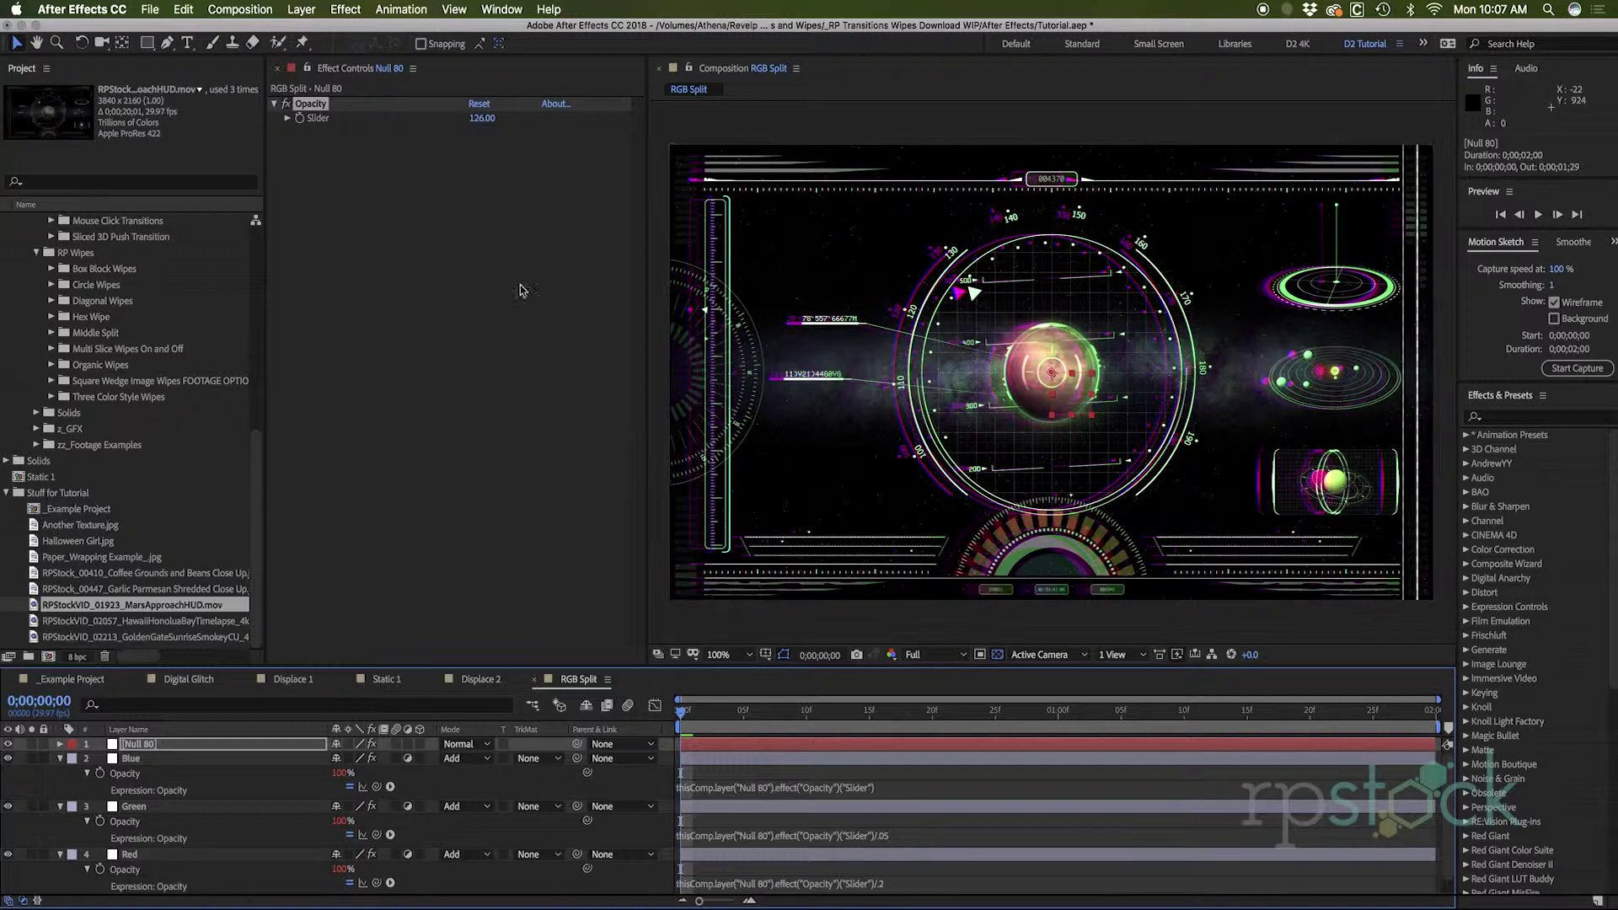
Keyframe the null's Opacity slider from 0 on the first frame, up around frame 12, and down to 11 at 0;00;00;23.
{"action": "left_click_drag", "start_coordinate": [480, 118], "coordinate": [394, 127]}
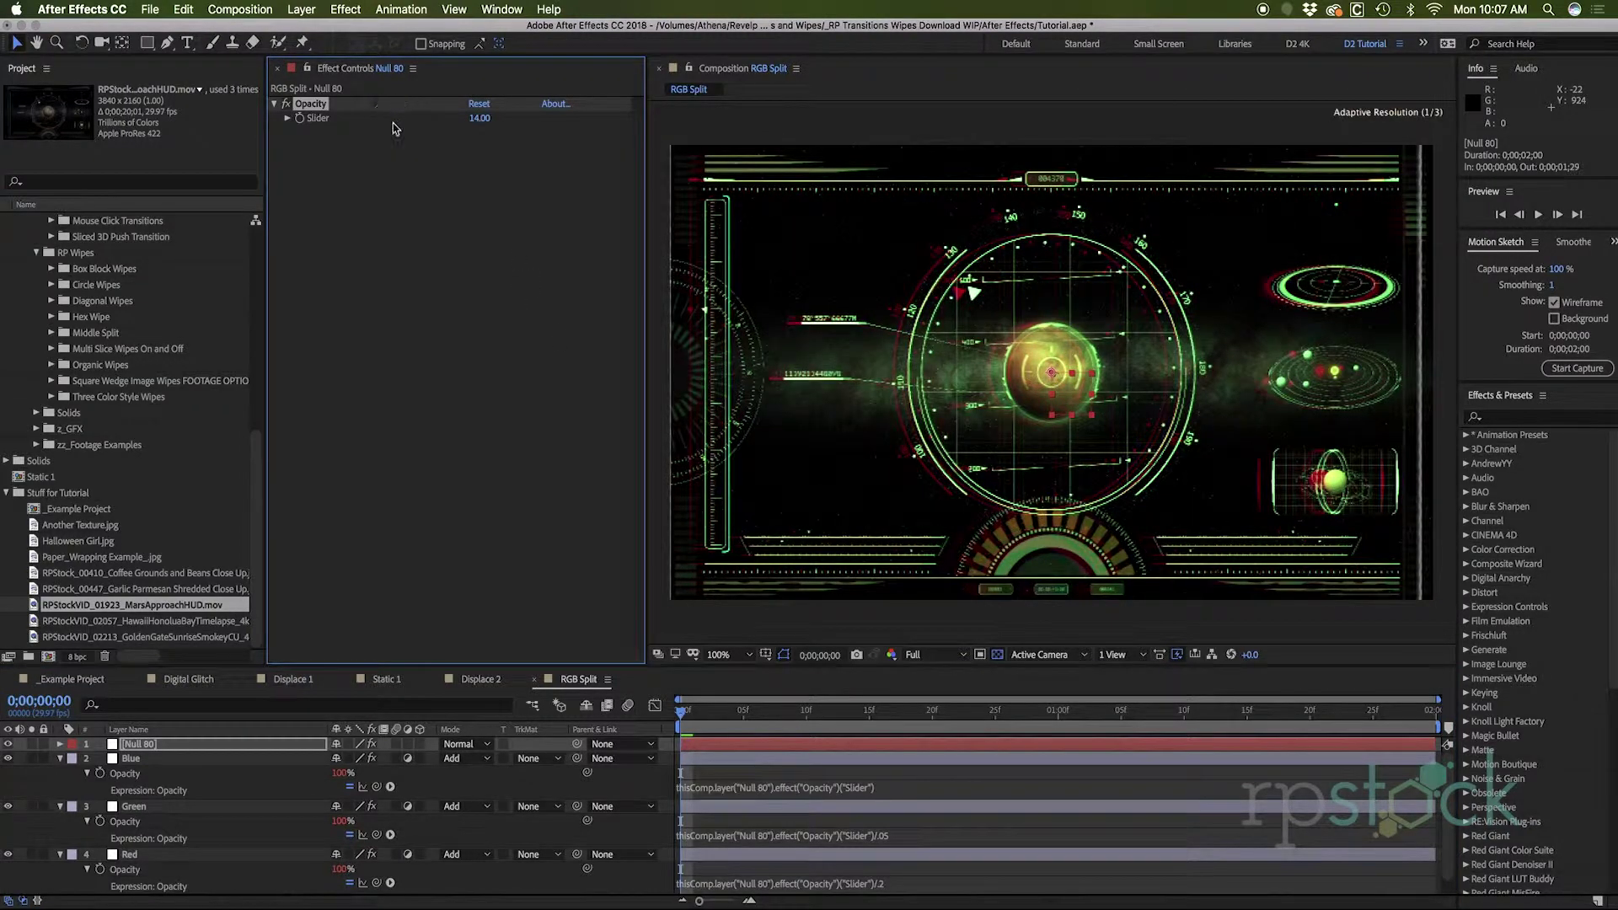
{"action": "left_click", "coordinate": [472, 119]}
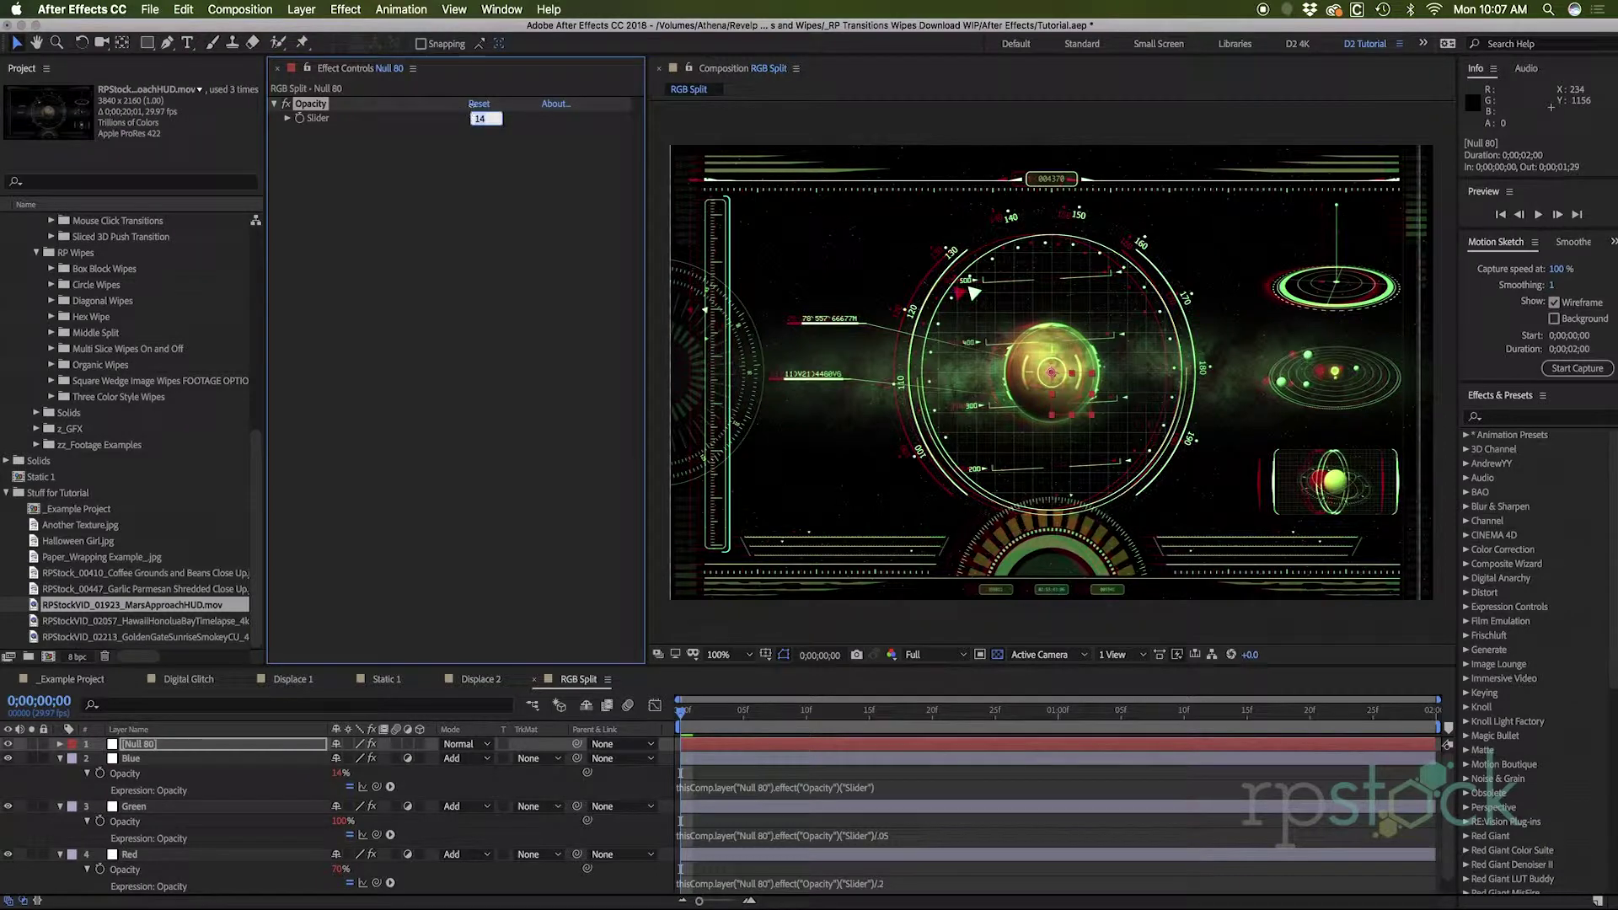
{"action": "key", "text": "space"}
{"action": "left_click_drag", "start_coordinate": [477, 118], "coordinate": [514, 118]}
{"action": "left_click_drag", "start_coordinate": [931, 714], "coordinate": [976, 730]}
{"action": "left_click_drag", "start_coordinate": [477, 118], "coordinate": [438, 119]}
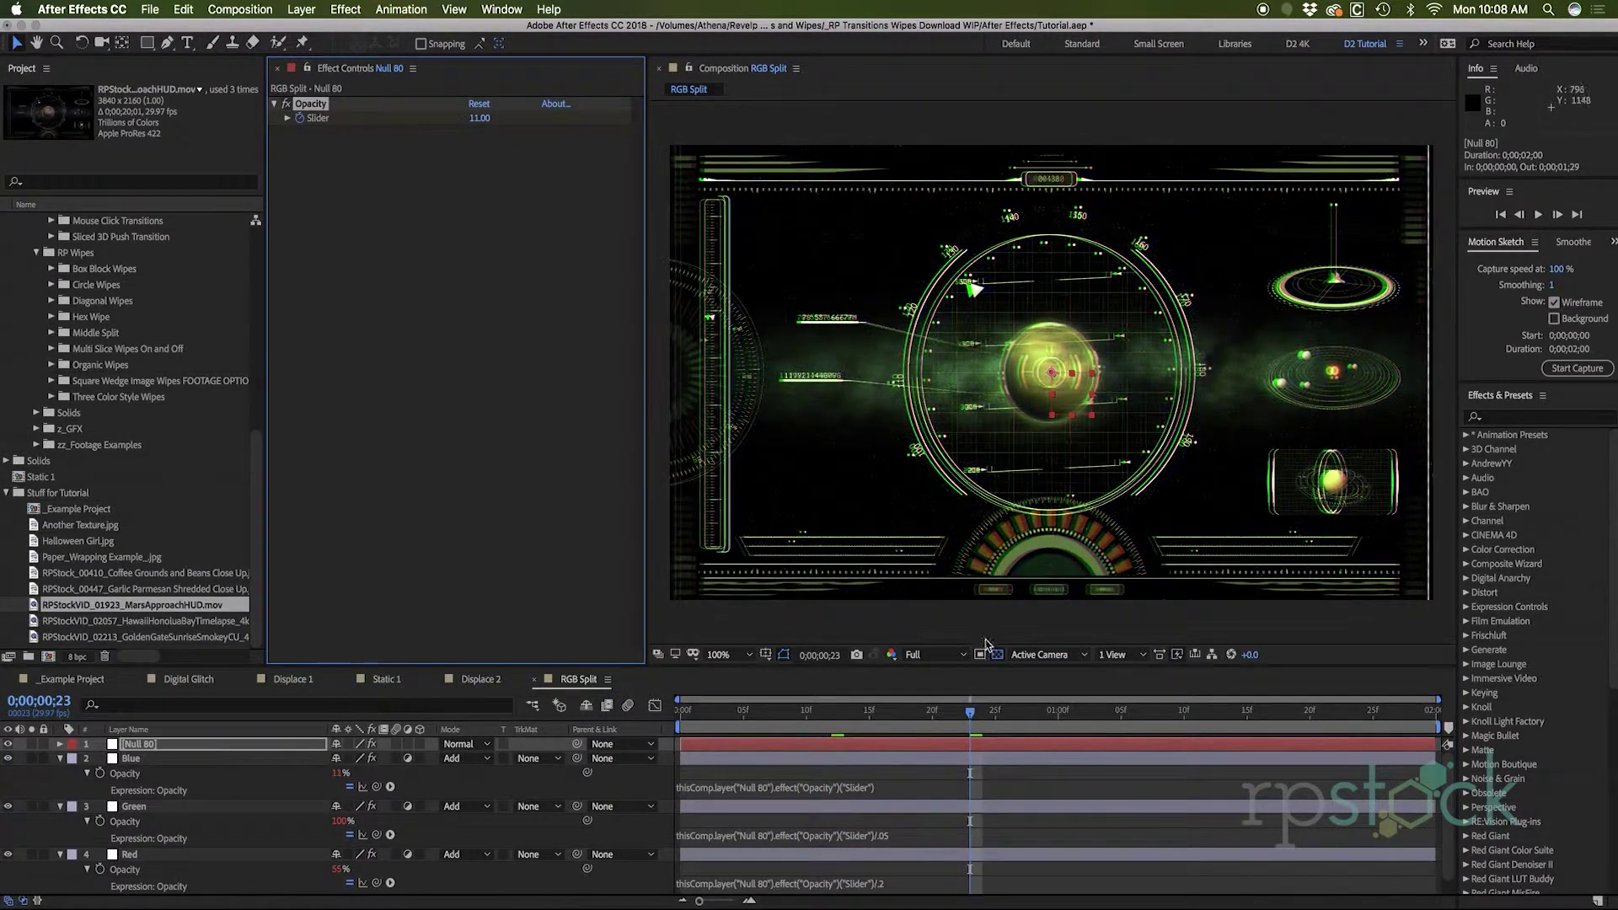
Keyframe the null's Opacity slider to 60 at about 0;00;01;07 and to 0 at 0;00;01;25.
{"action": "key", "text": "space"}
{"action": "left_click_drag", "start_coordinate": [480, 118], "coordinate": [521, 118]}
{"action": "left_click", "coordinate": [1302, 713]}
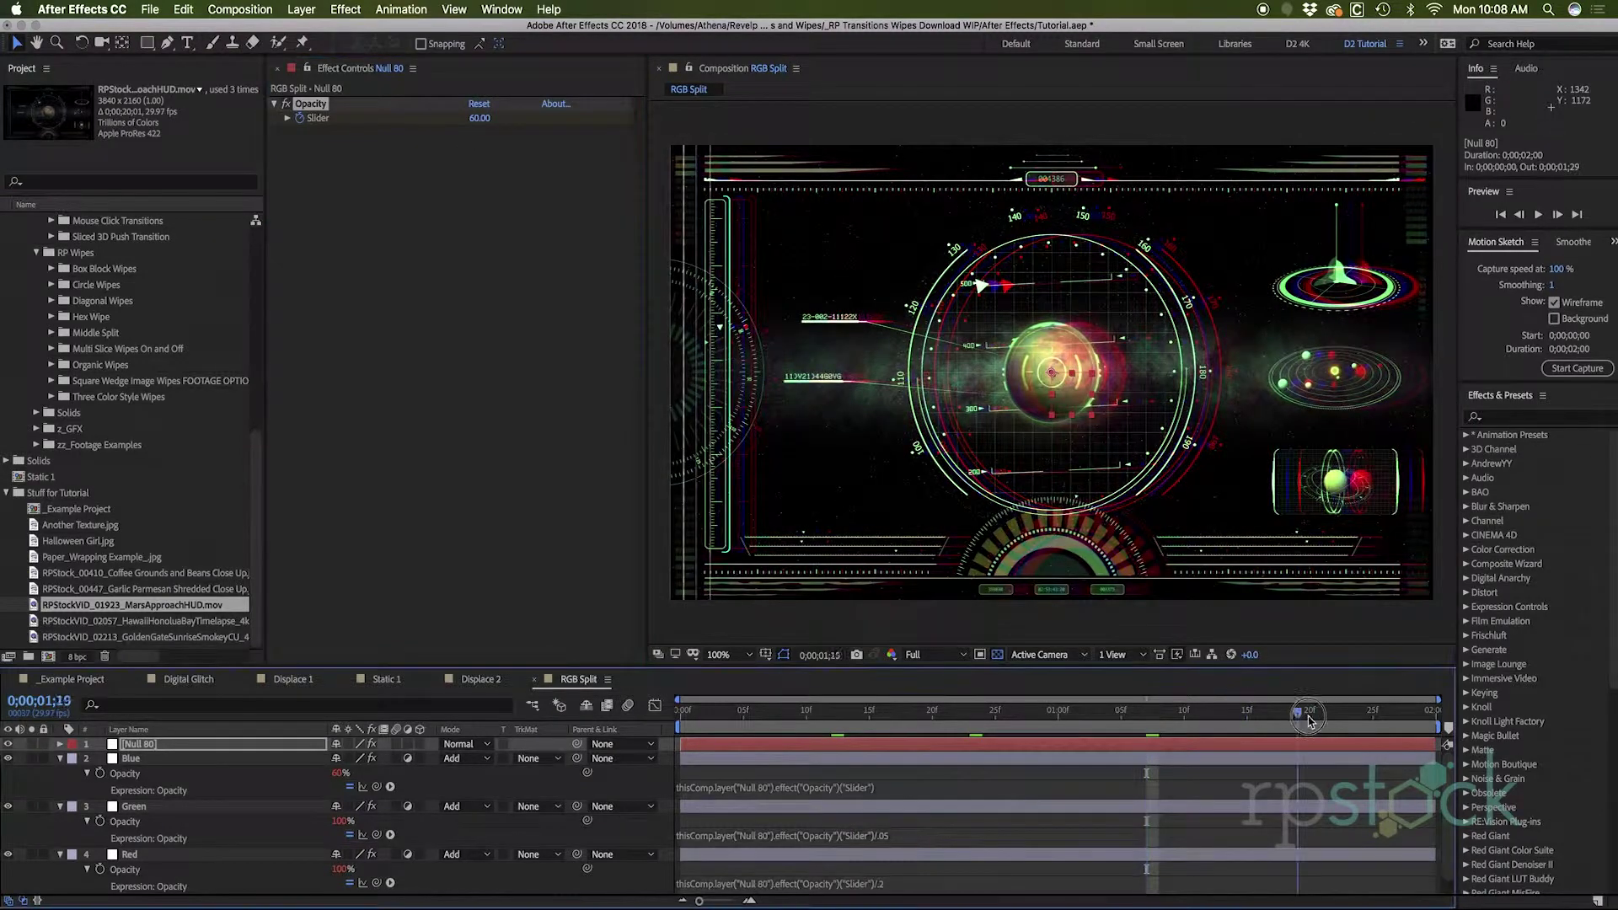
{"action": "left_click", "coordinate": [1372, 713]}
{"action": "left_click", "coordinate": [476, 119]}
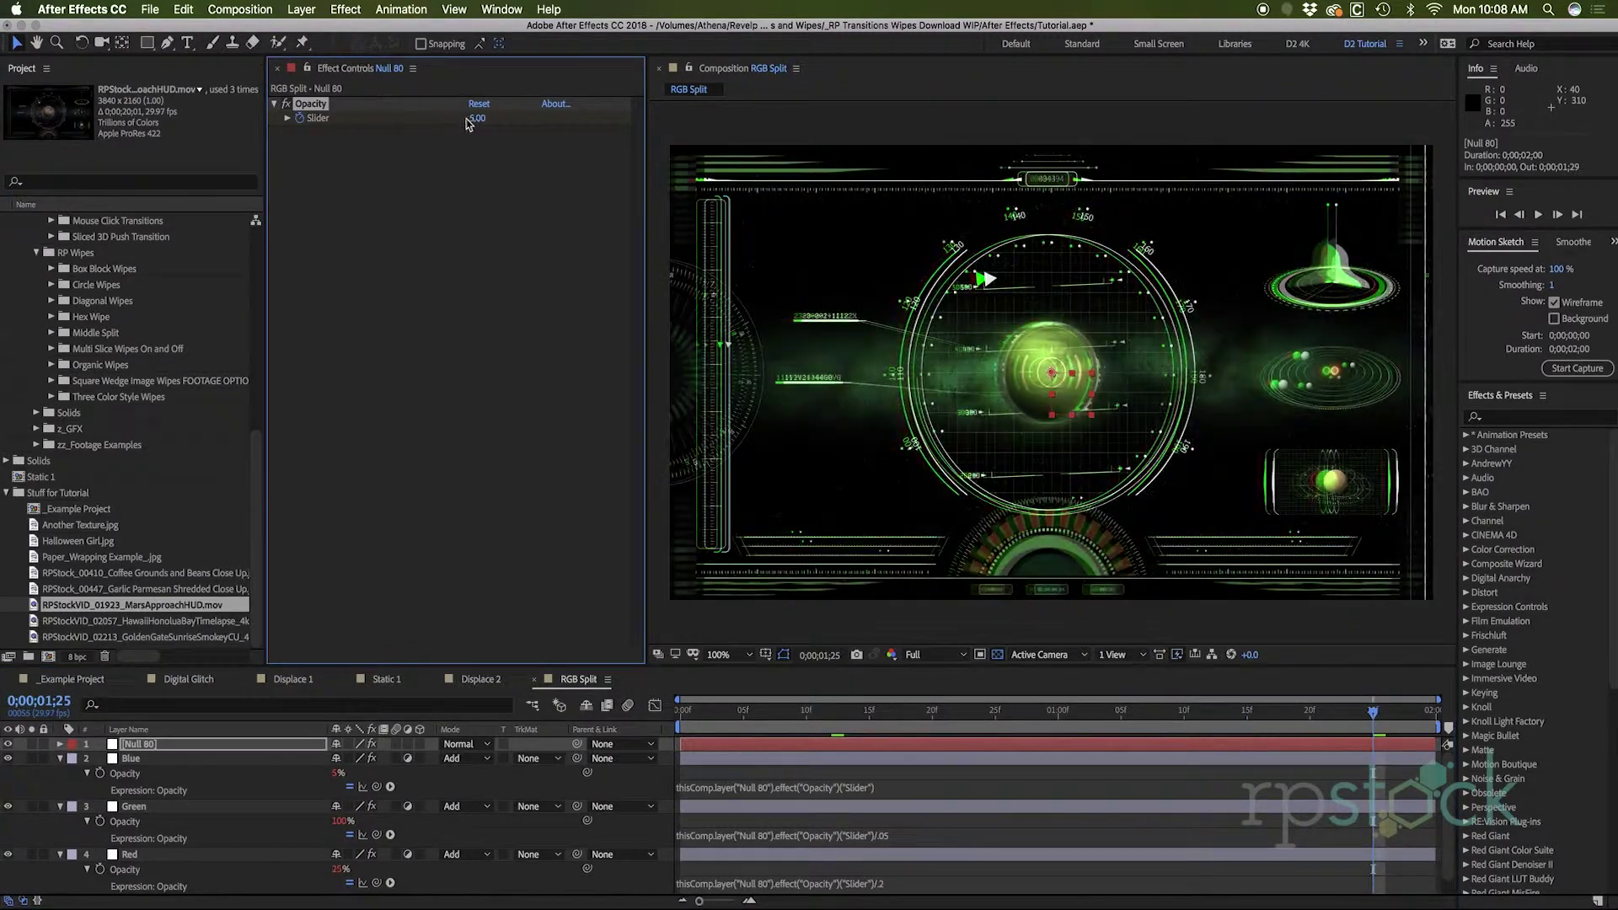
{"action": "type", "text": "0"}
{"action": "key", "text": "Return"}
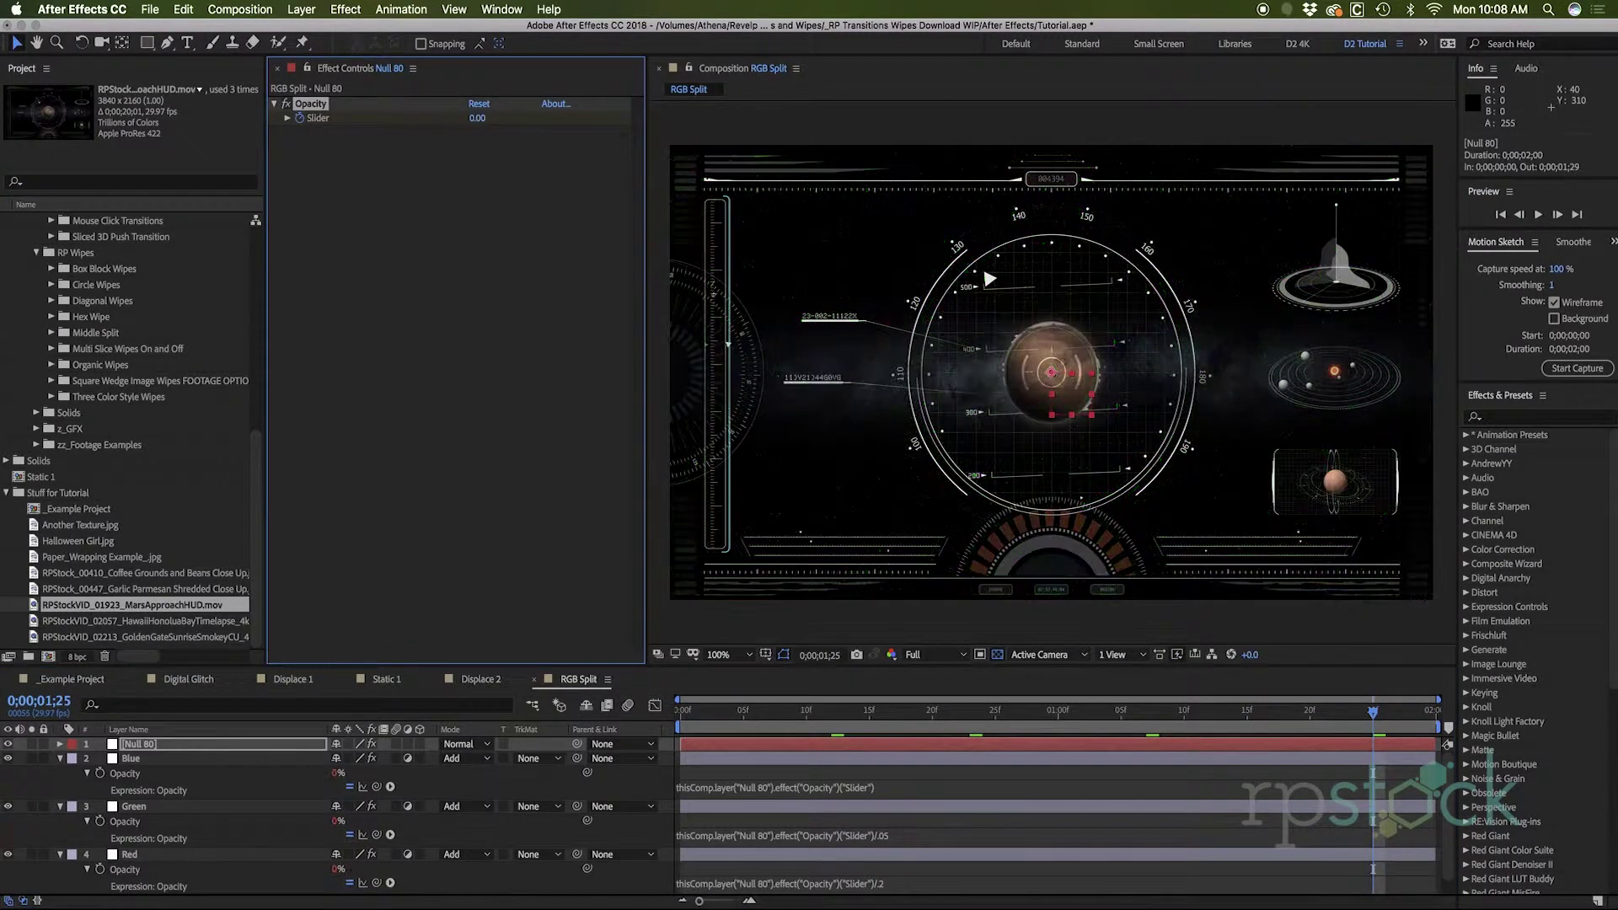
Reveal the null's slider keyframes, move the last one to 0;00;01;26 and shift the fourth about three frames later.
{"action": "left_click", "coordinate": [1391, 741]}
{"action": "key", "text": "u"}
{"action": "left_click_drag", "start_coordinate": [1372, 773], "coordinate": [1384, 773]}
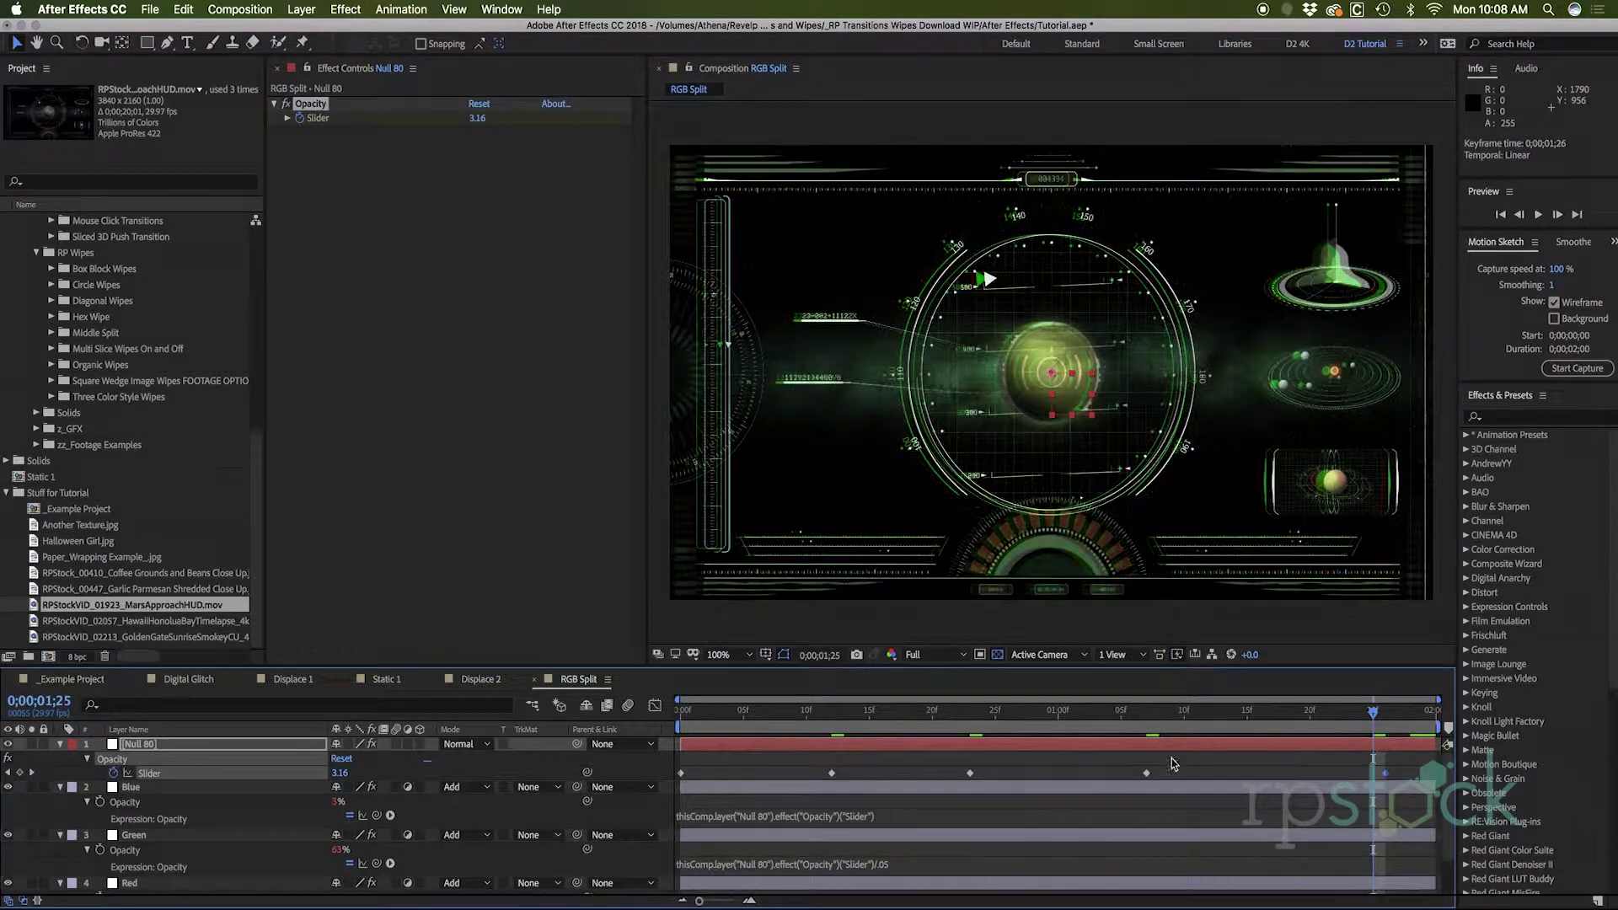
{"action": "left_click_drag", "start_coordinate": [1148, 775], "coordinate": [1184, 773]}
Apply Easy Ease to all the null's slider keyframes and preview the animated RGB split.
{"action": "left_click_drag", "start_coordinate": [1427, 768], "coordinate": [674, 779]}
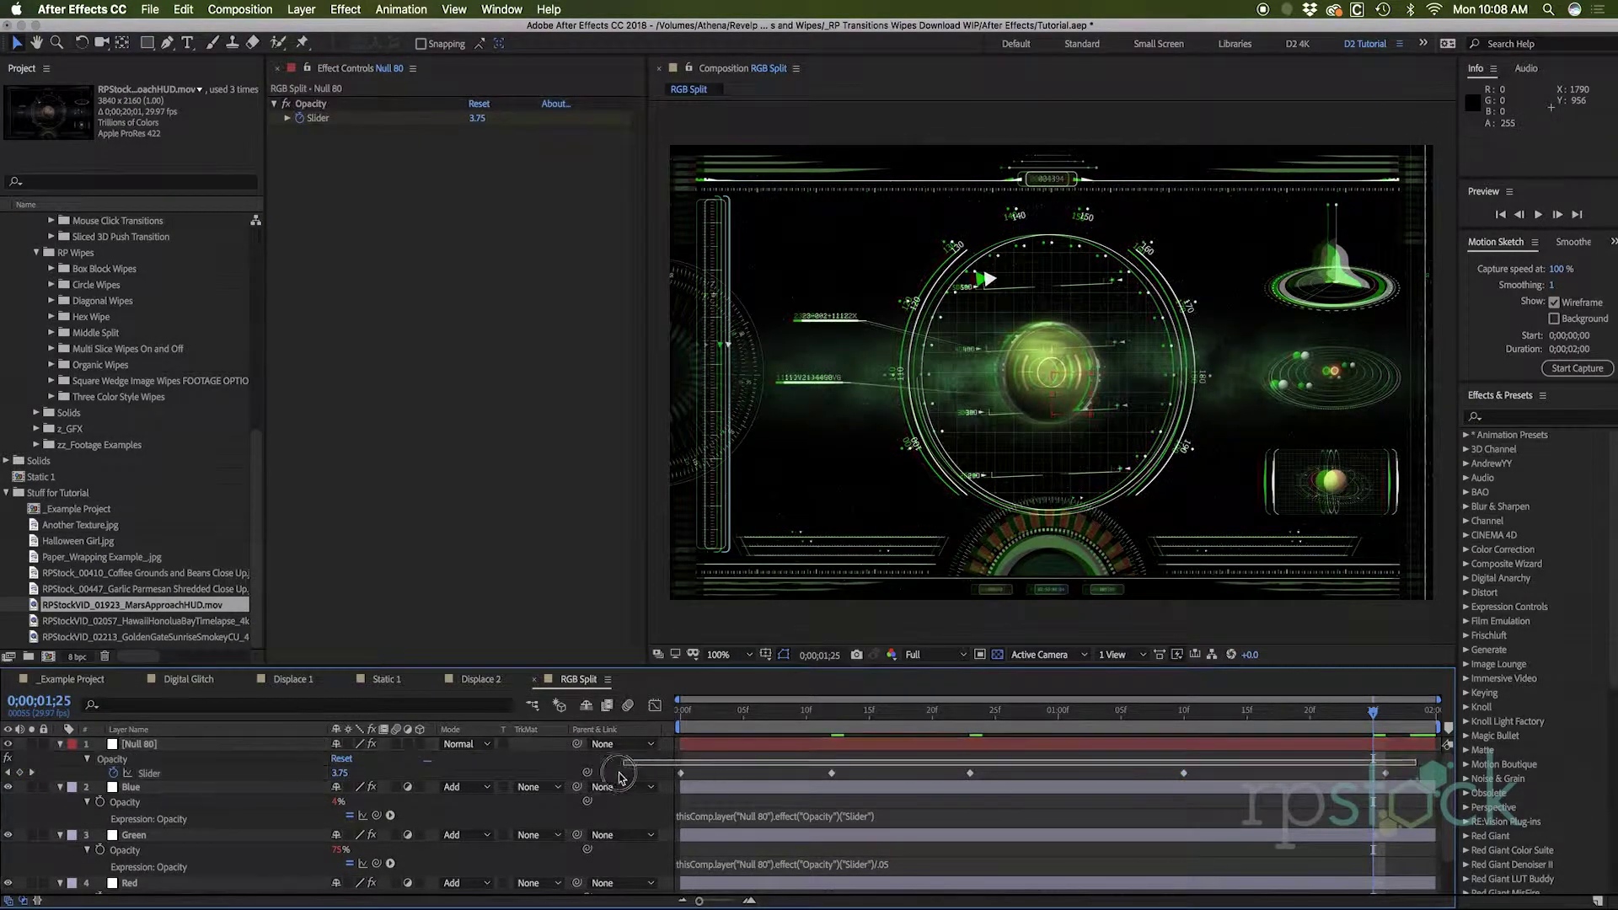
{"action": "key", "text": "F9"}
{"action": "key", "text": "space"}
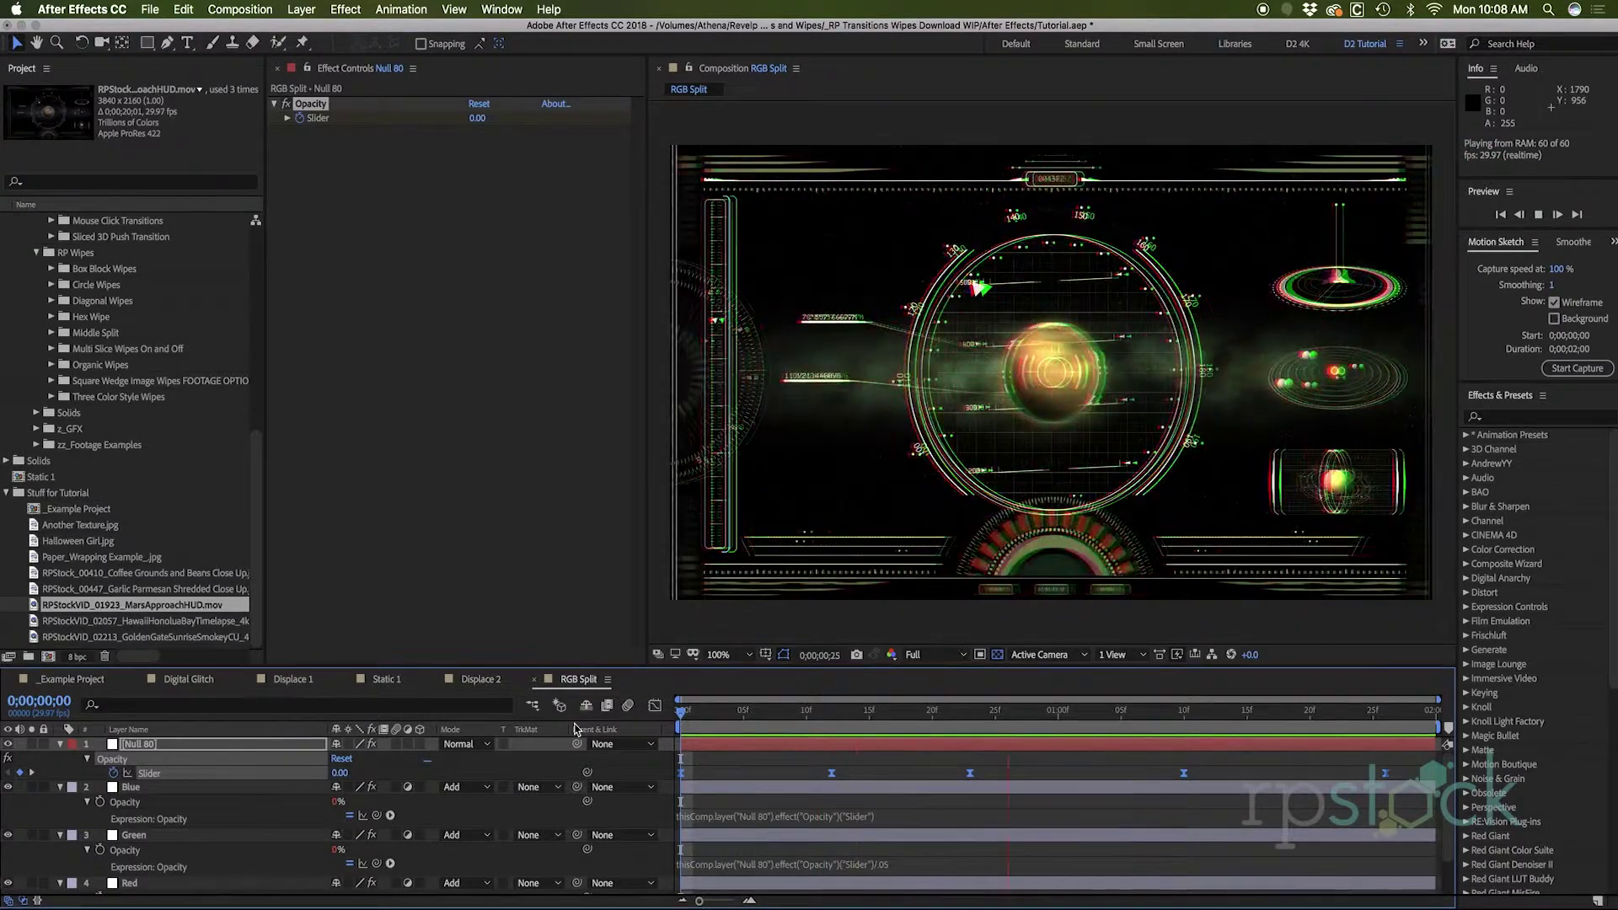
{"action": "key", "text": "space"}
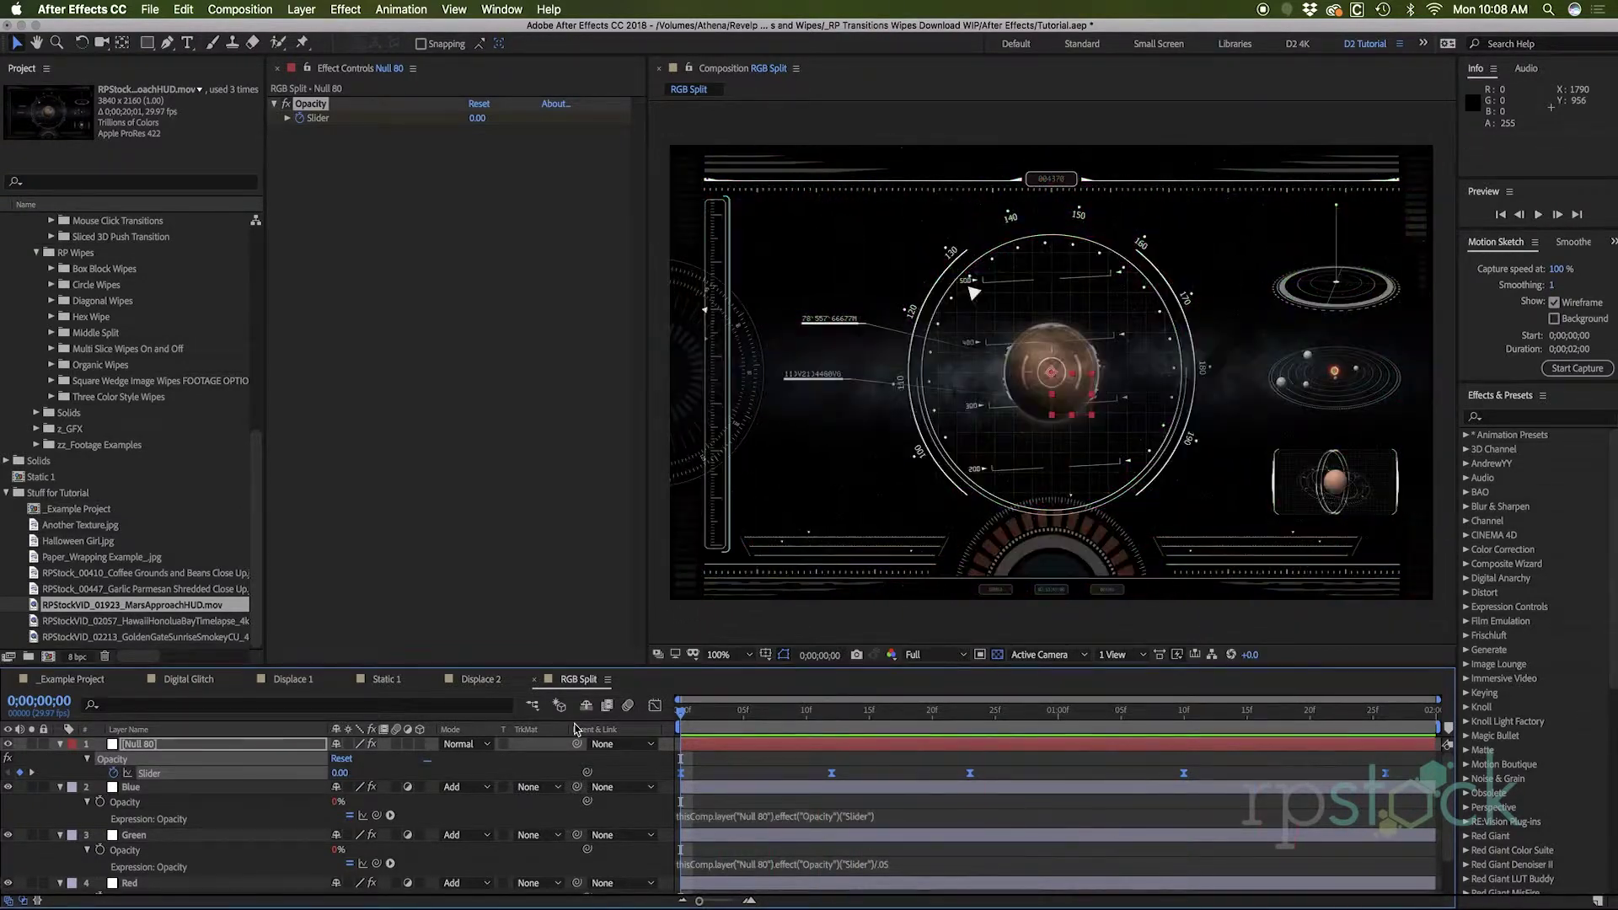
Place the RGB Split composition above Static 1 in Digital Glitch, enable Collapse Transformations on it, and preview from the first frame.
{"action": "left_click", "coordinate": [184, 686]}
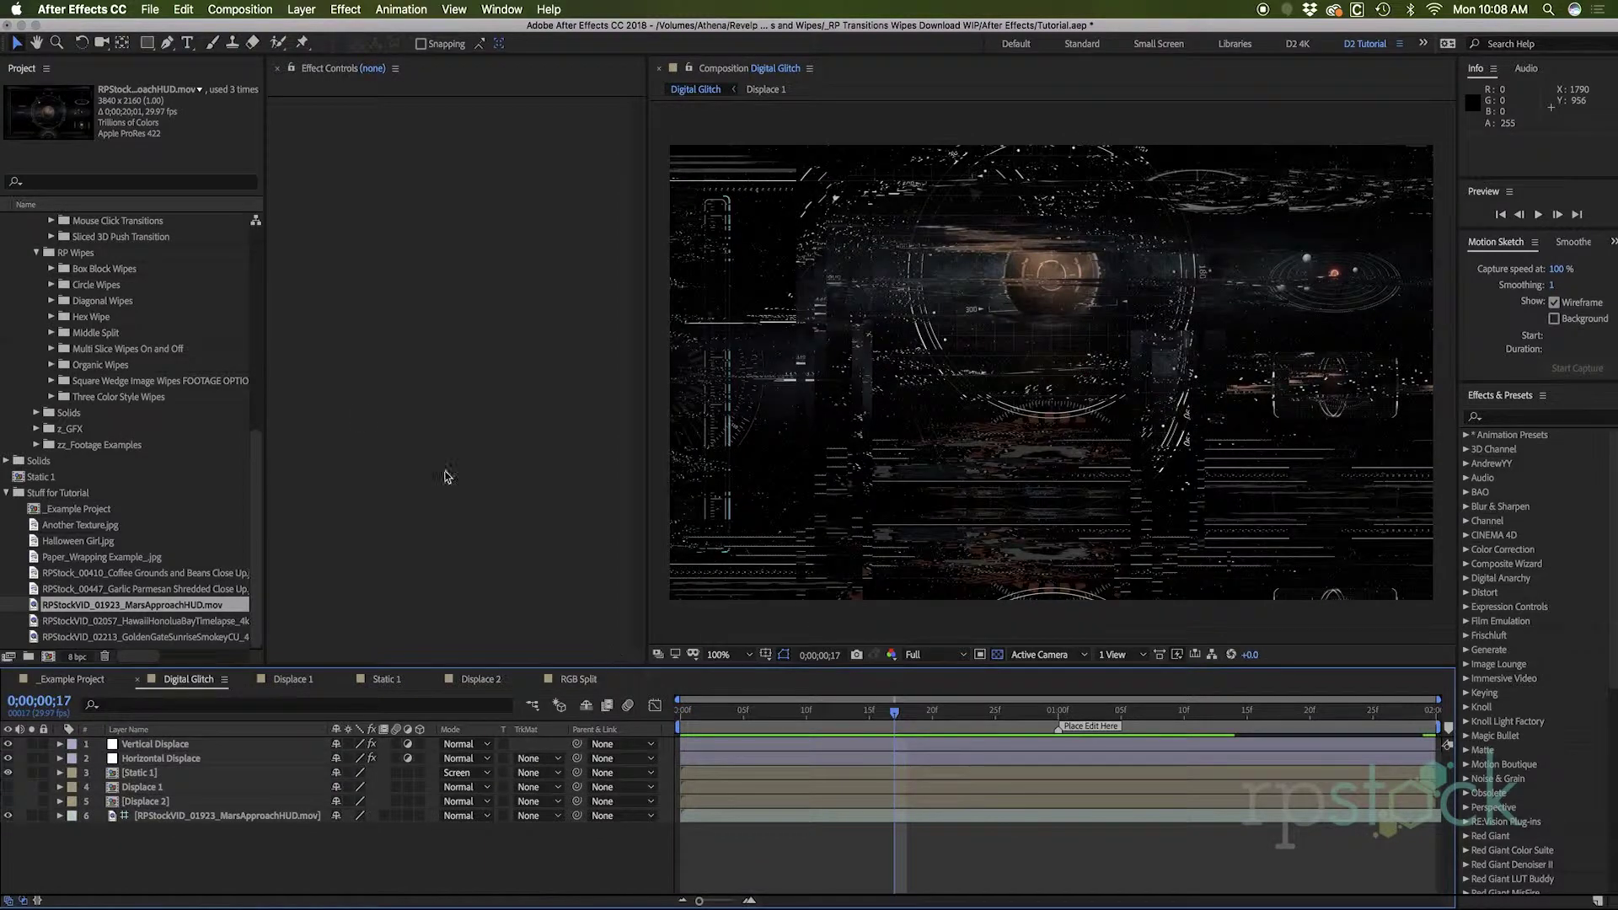
{"action": "scroll", "coordinate": [128, 423], "scroll_direction": "up", "scroll_amount": 10}
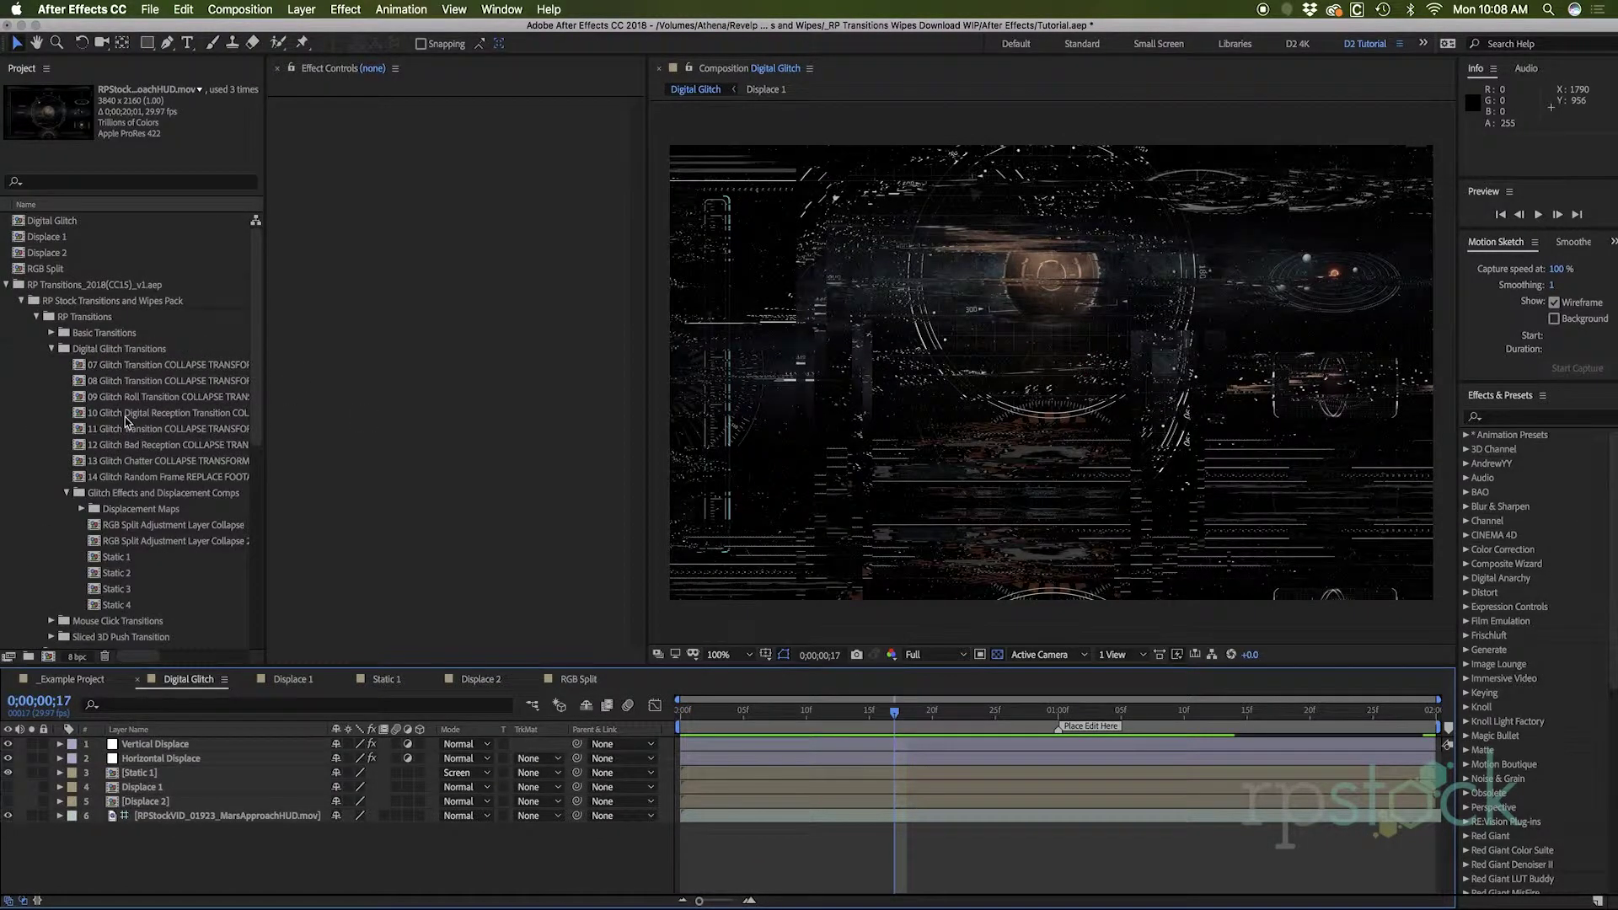
{"action": "left_click_drag", "start_coordinate": [43, 268], "coordinate": [210, 775]}
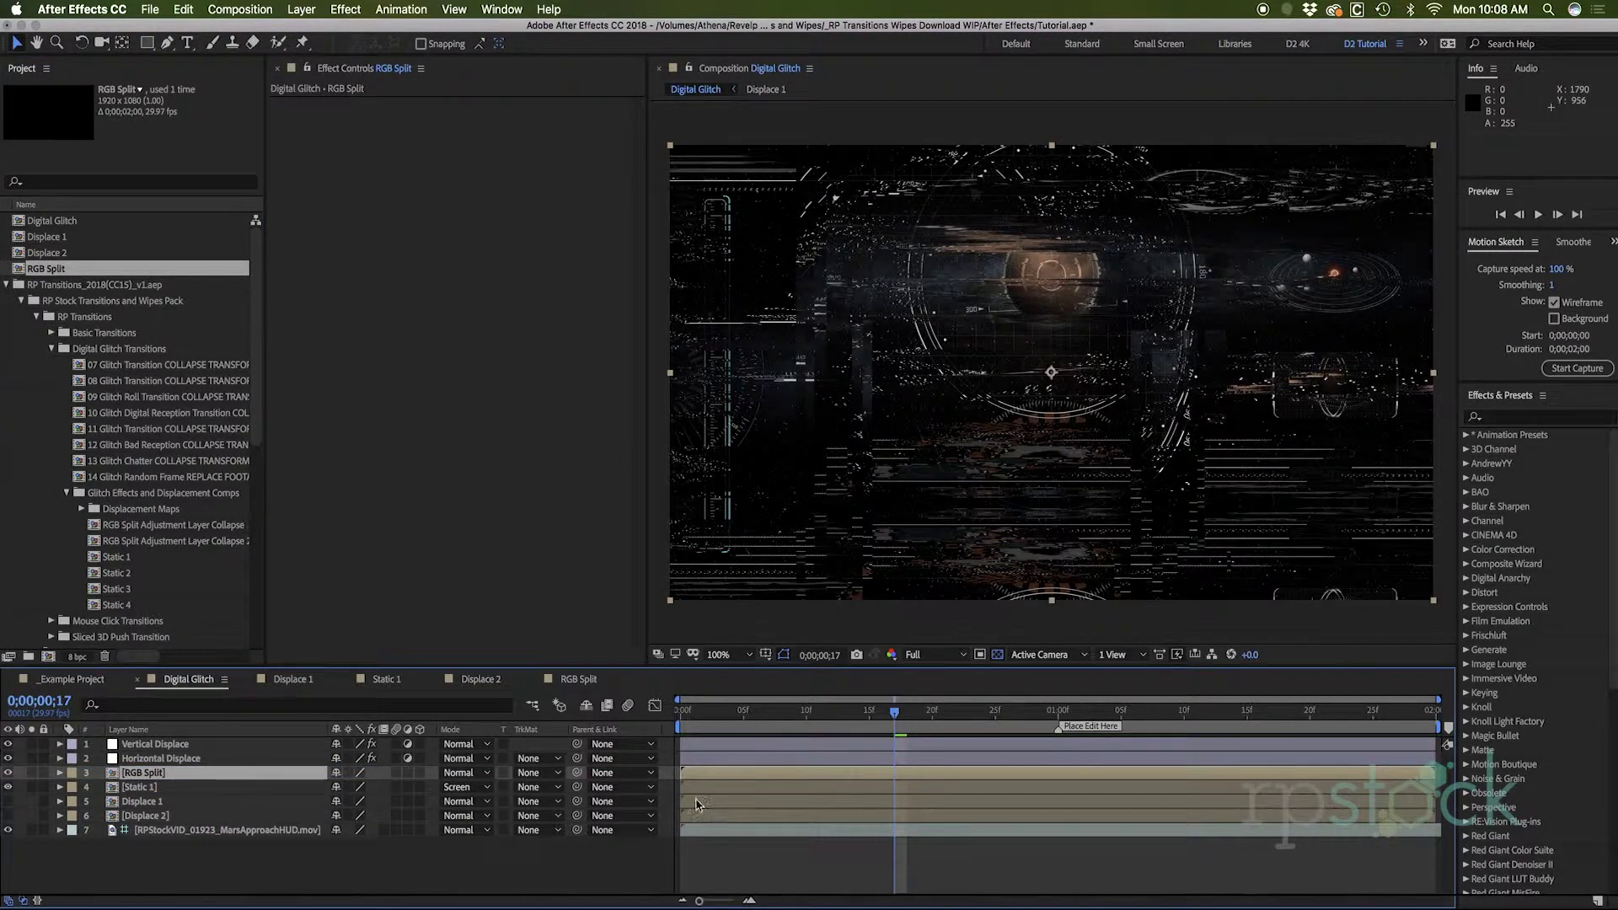
{"action": "left_click", "coordinate": [348, 773]}
{"action": "left_click_drag", "start_coordinate": [809, 718], "coordinate": [651, 674]}
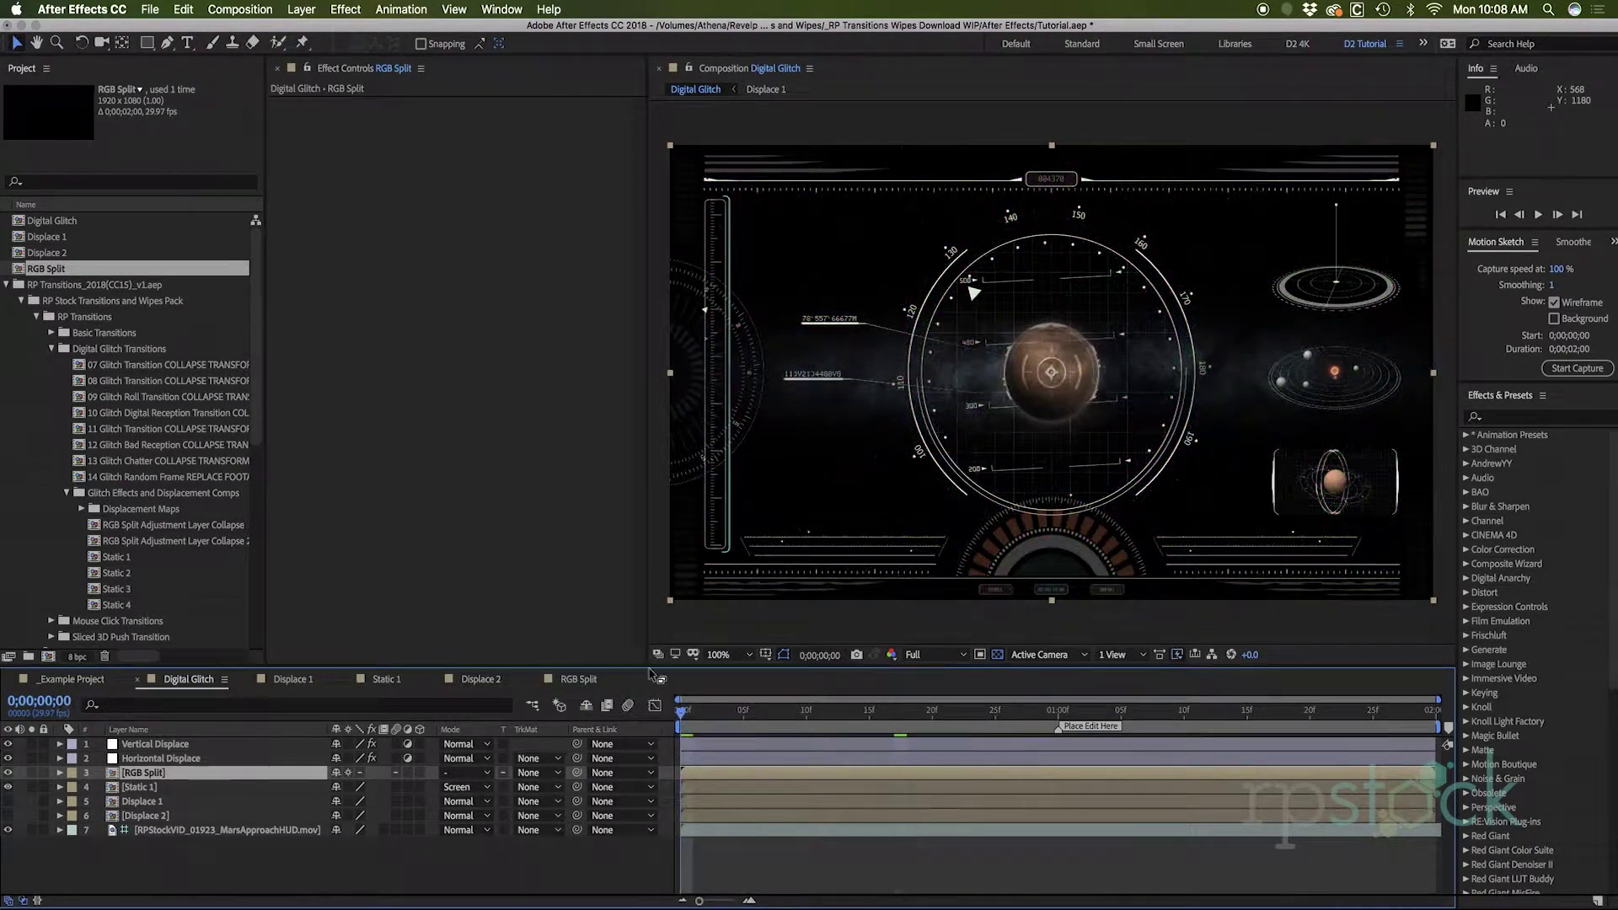
{"action": "key", "text": "space"}
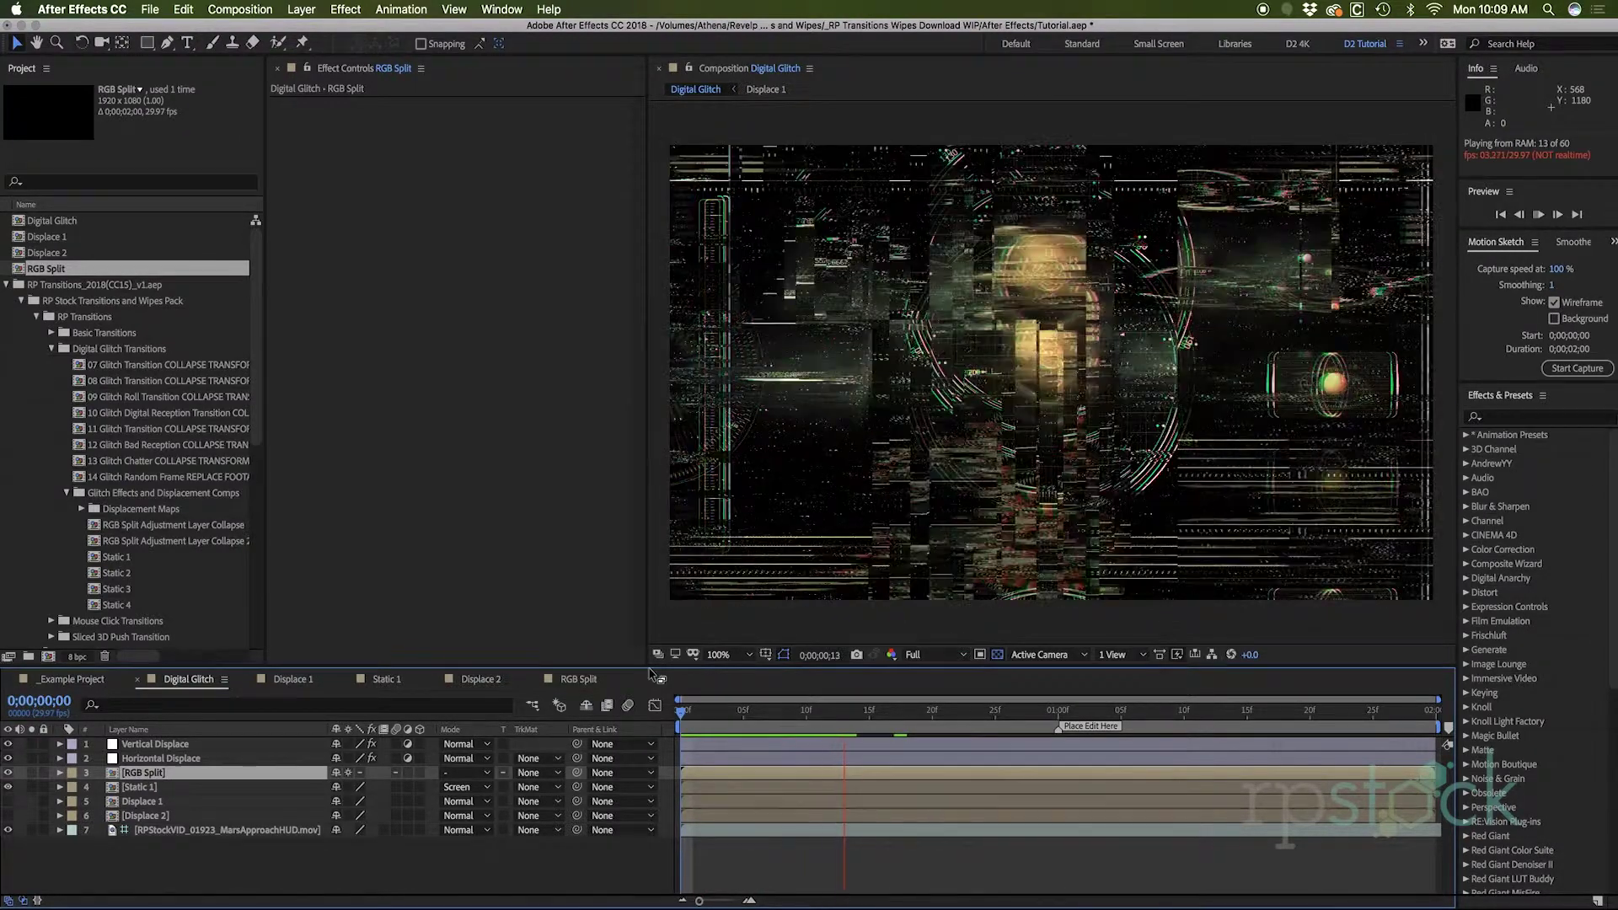
{"action": "key", "text": "space"}
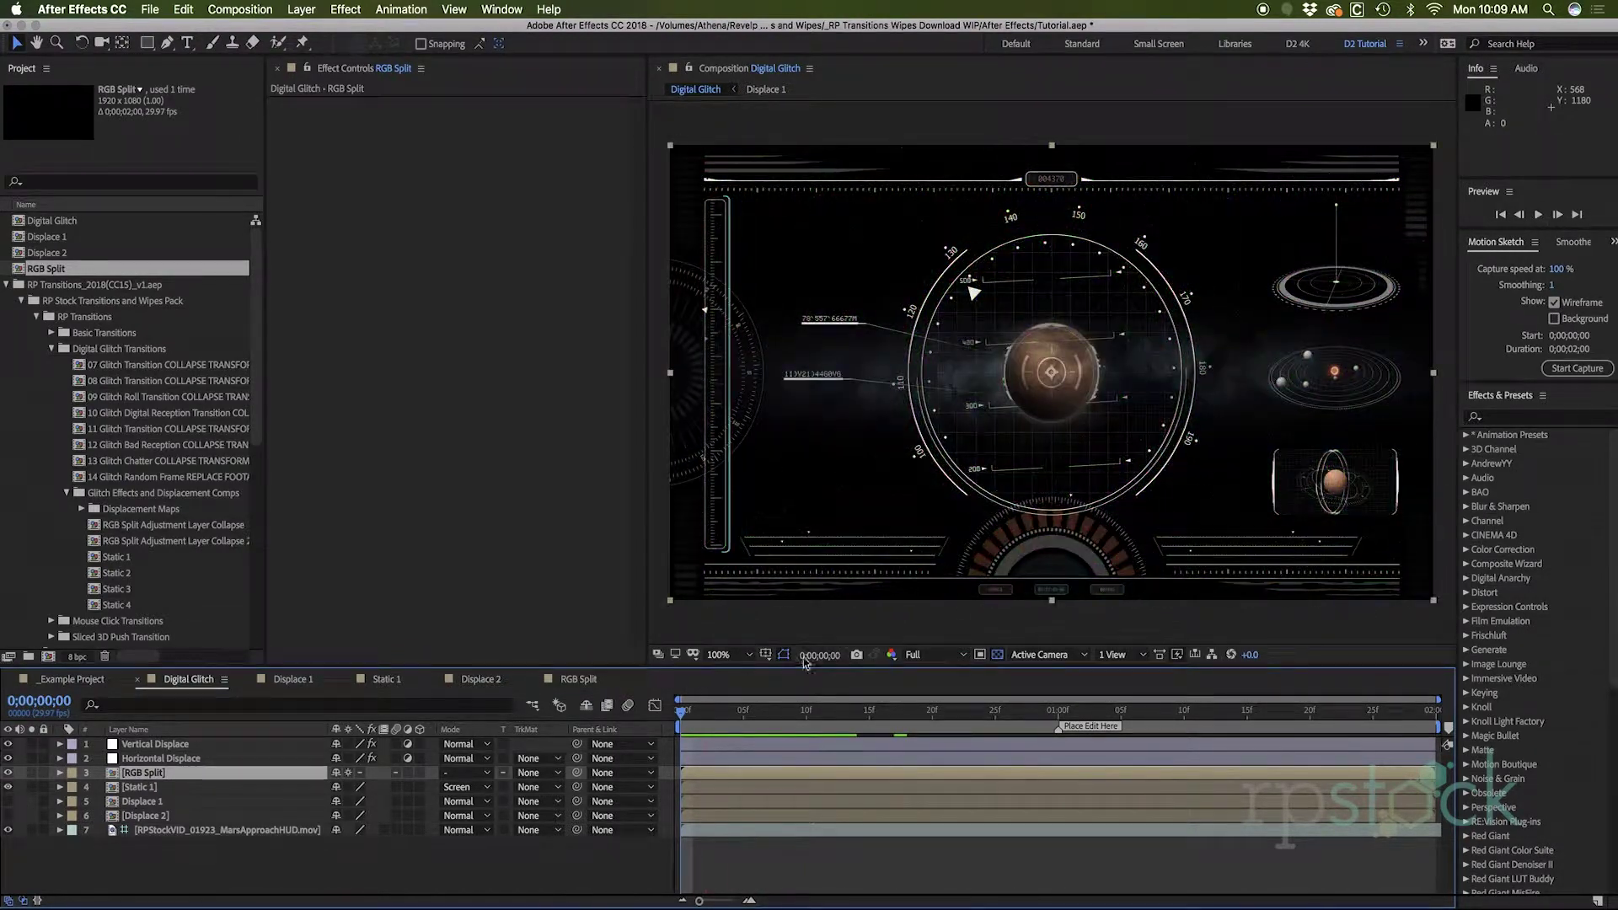
Keyframe the RGB Split layer's Opacity starting at 0% on the first frame, varying it up to 100% at 0;00;01;00.
{"action": "key", "text": "t"}
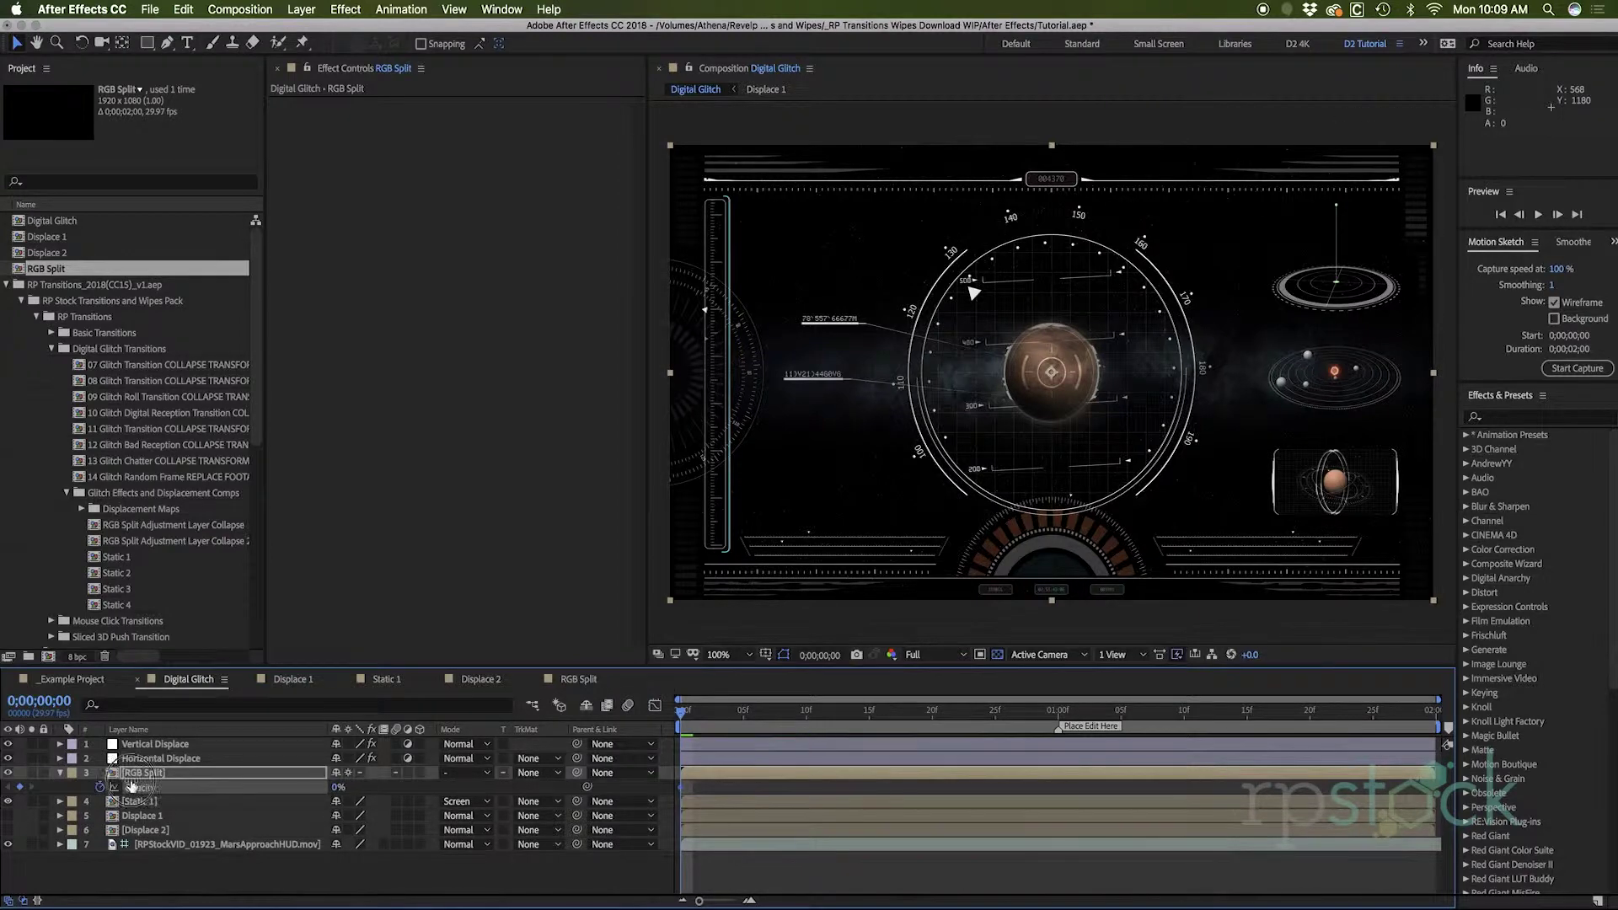
{"action": "key", "text": "space"}
{"action": "left_click_drag", "start_coordinate": [335, 789], "coordinate": [412, 797]}
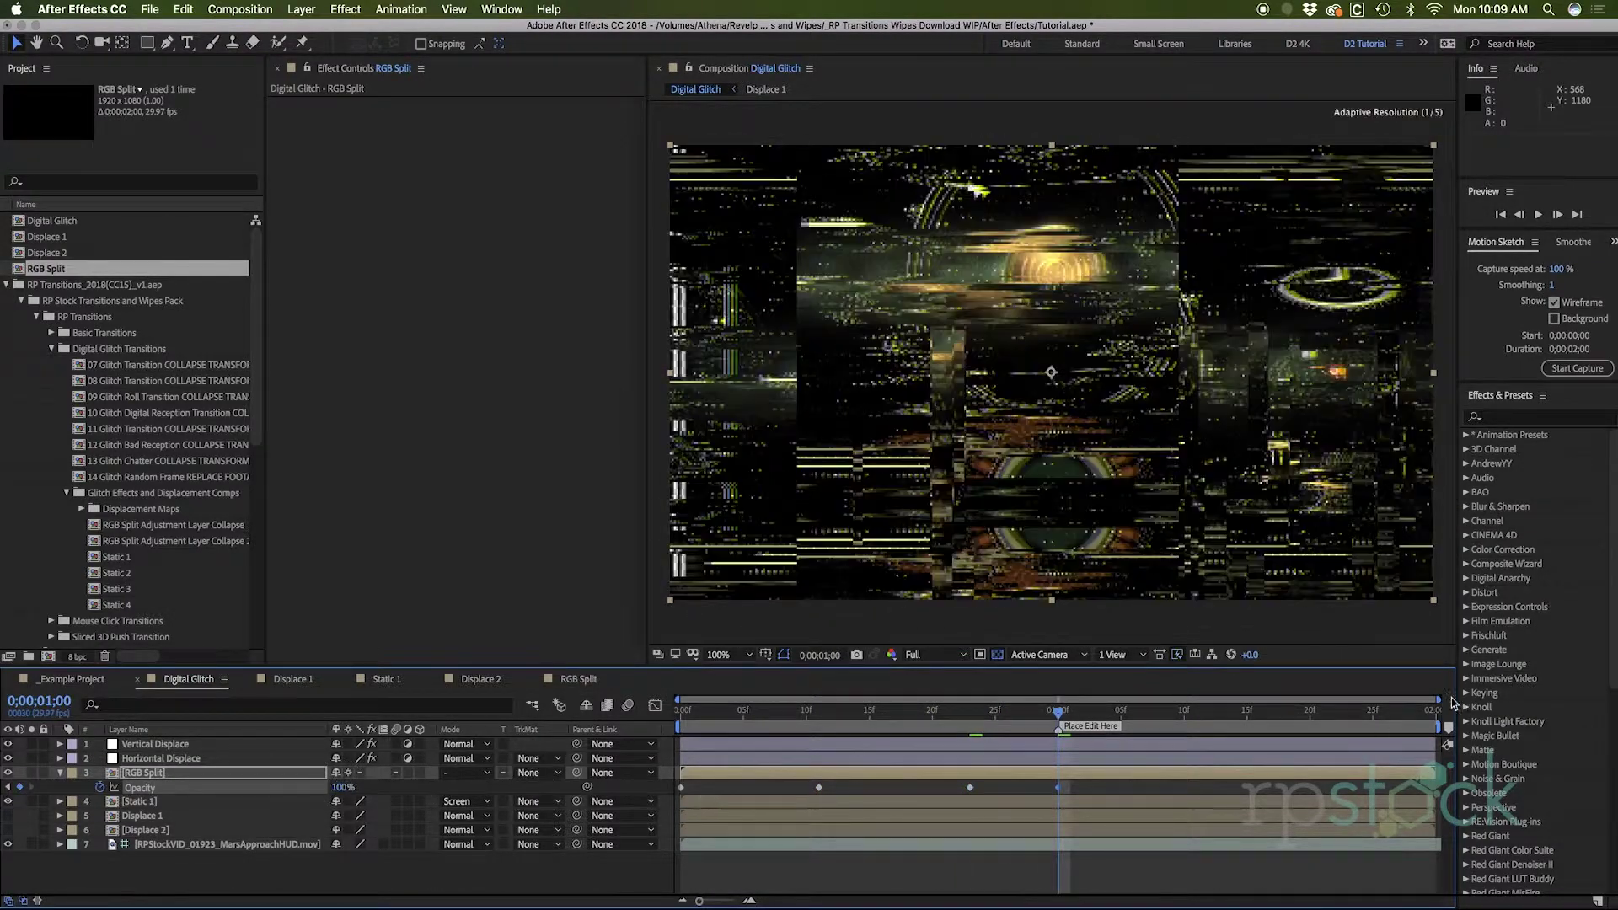
Keyframe the RGB Split layer's Opacity down to 33% at 0;00;01;06, lower at 0;00;01;16, and 0% at 0;00;01;25.
{"action": "left_click", "coordinate": [1134, 712]}
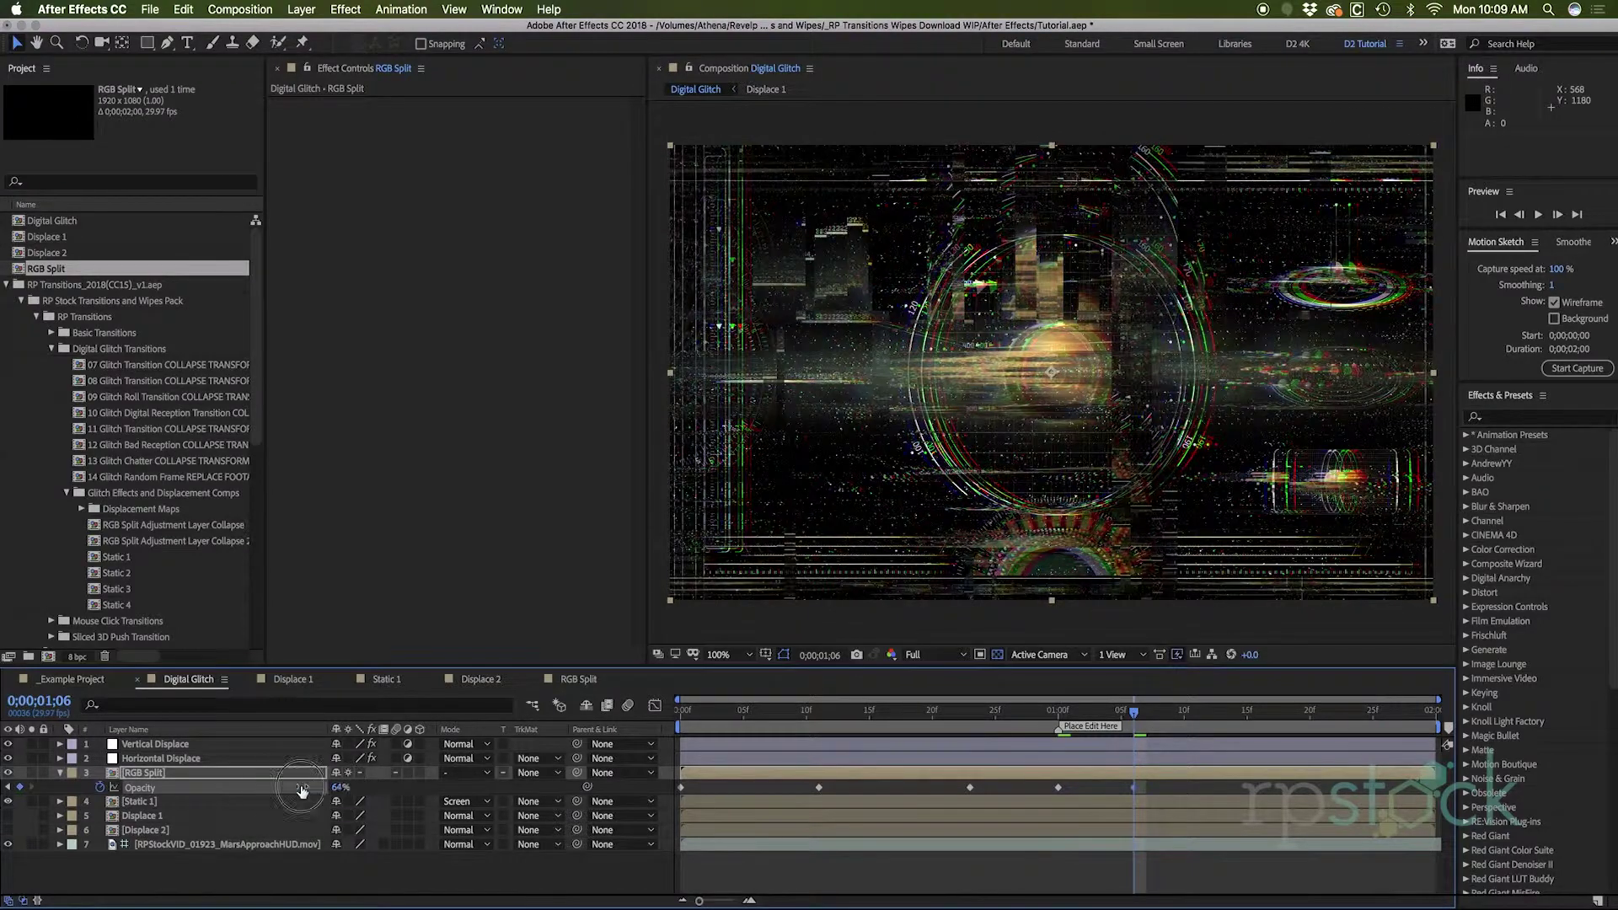
{"action": "left_click_drag", "start_coordinate": [301, 791], "coordinate": [271, 791]}
{"action": "key", "text": "shift+Page_Down"}
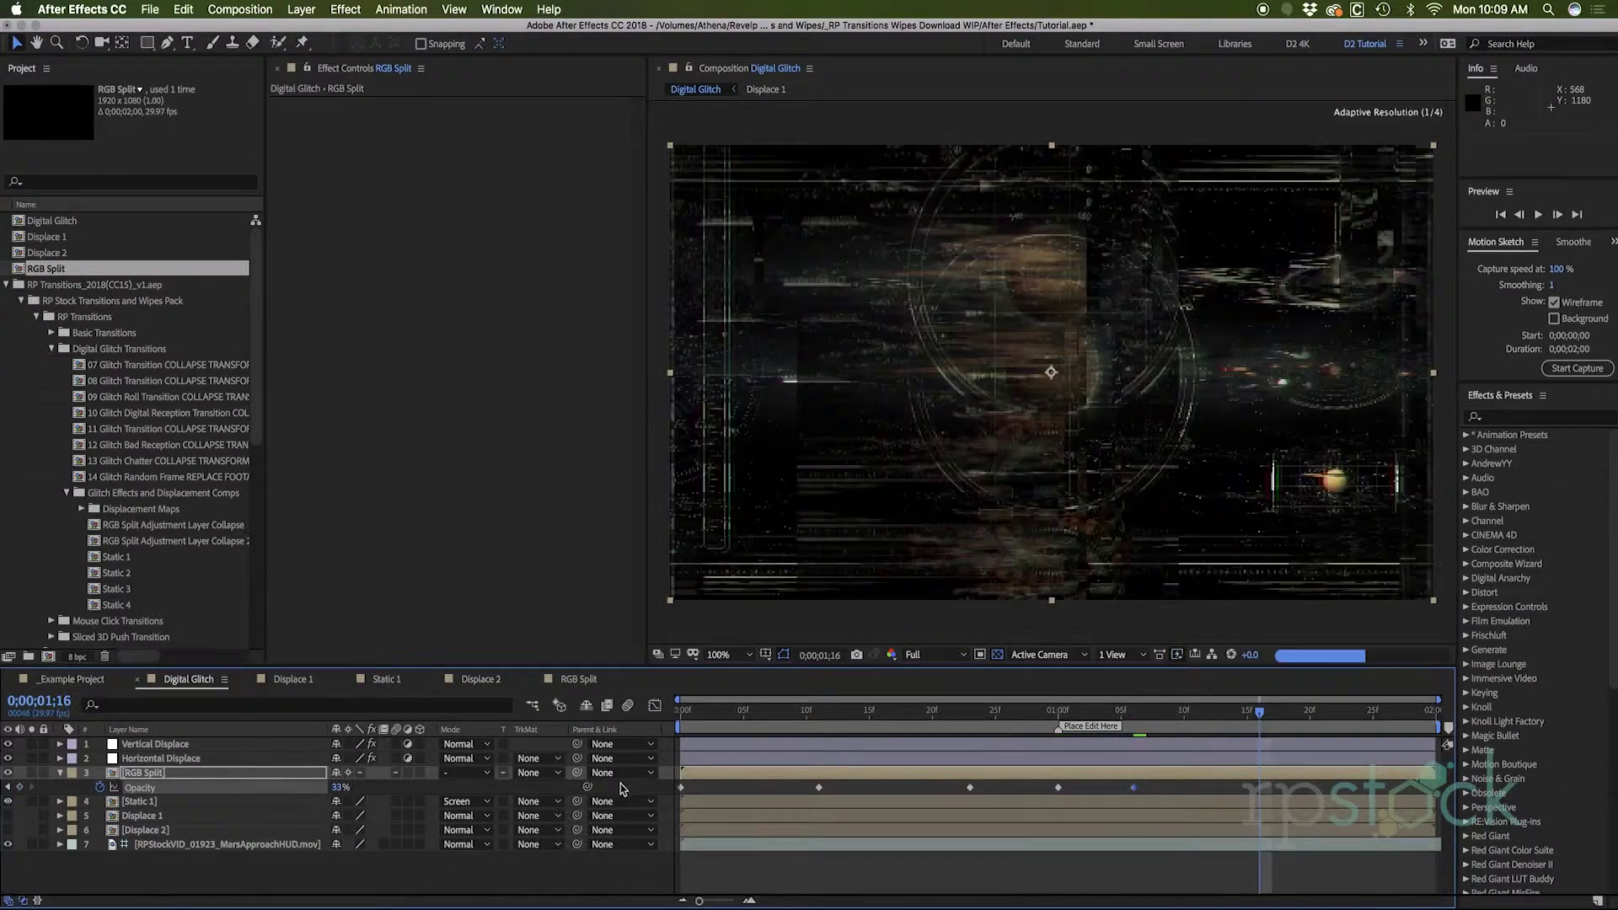
{"action": "left_click_drag", "start_coordinate": [339, 790], "coordinate": [286, 787]}
{"action": "key", "text": "shift+Page_Down"}
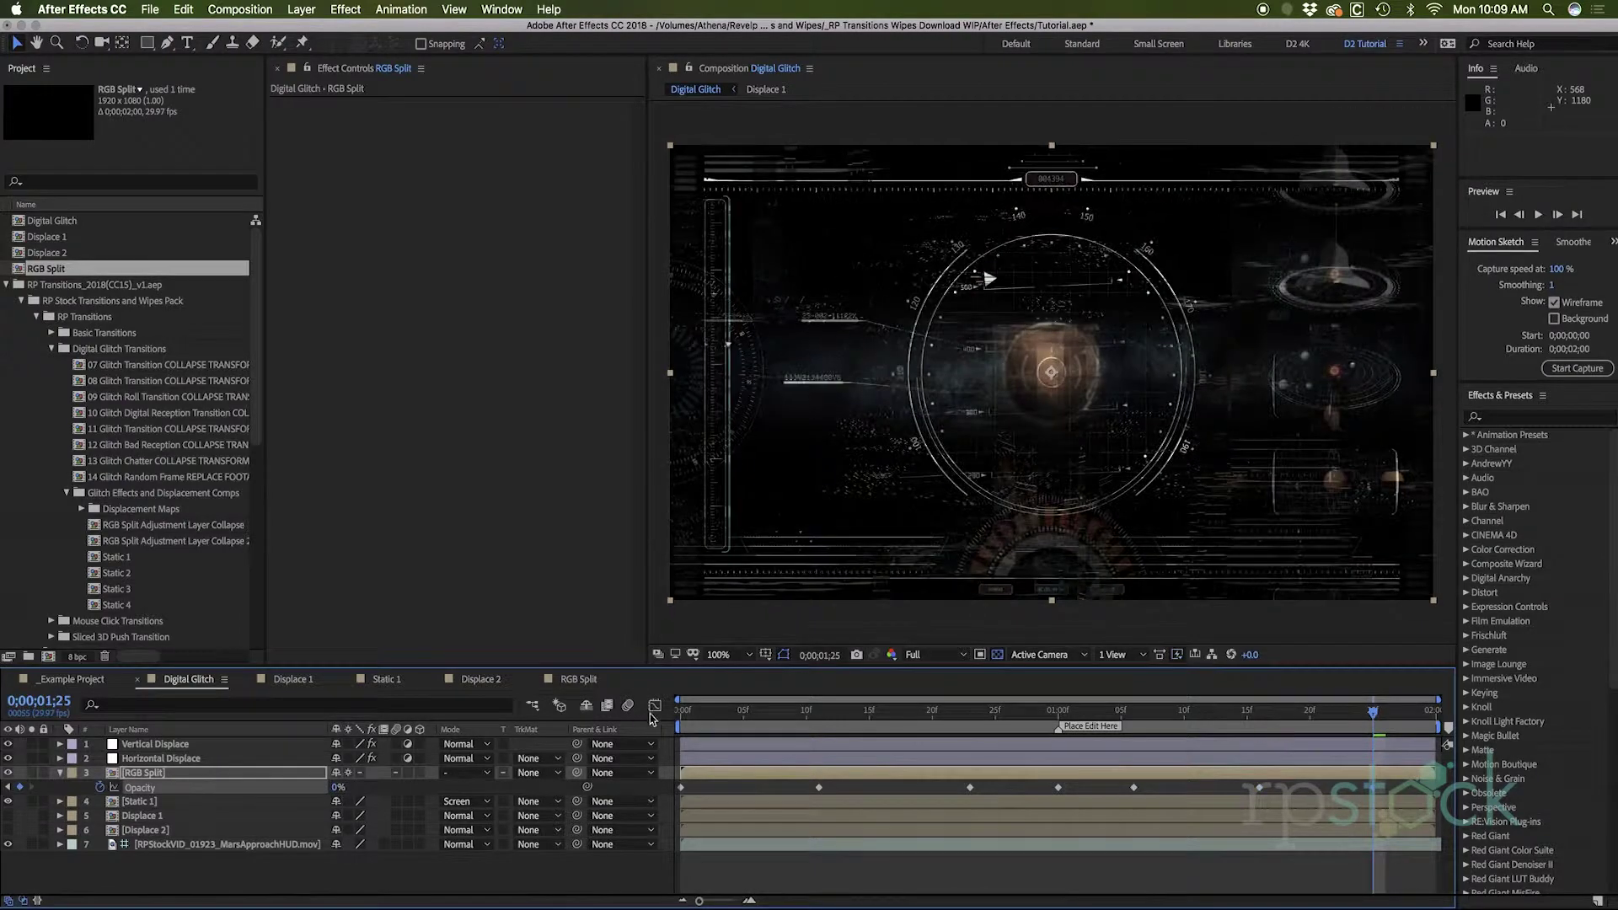
Preview the Digital Glitch composition with the keyframed RGB Split opacity.
{"action": "key", "text": "space"}
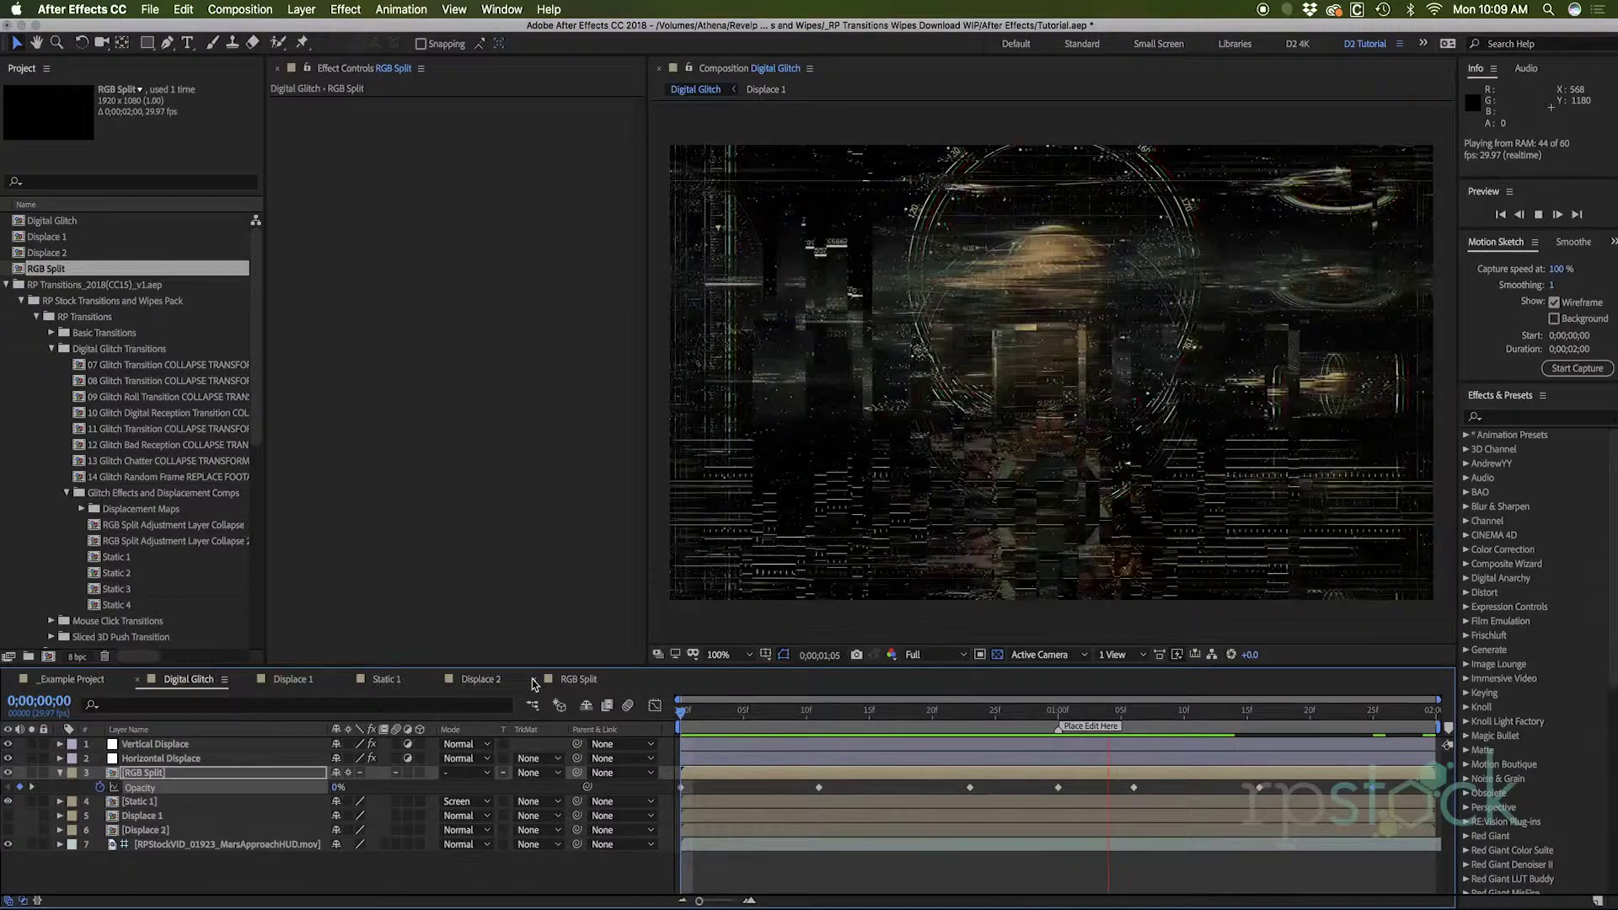
{"action": "key", "text": "space"}
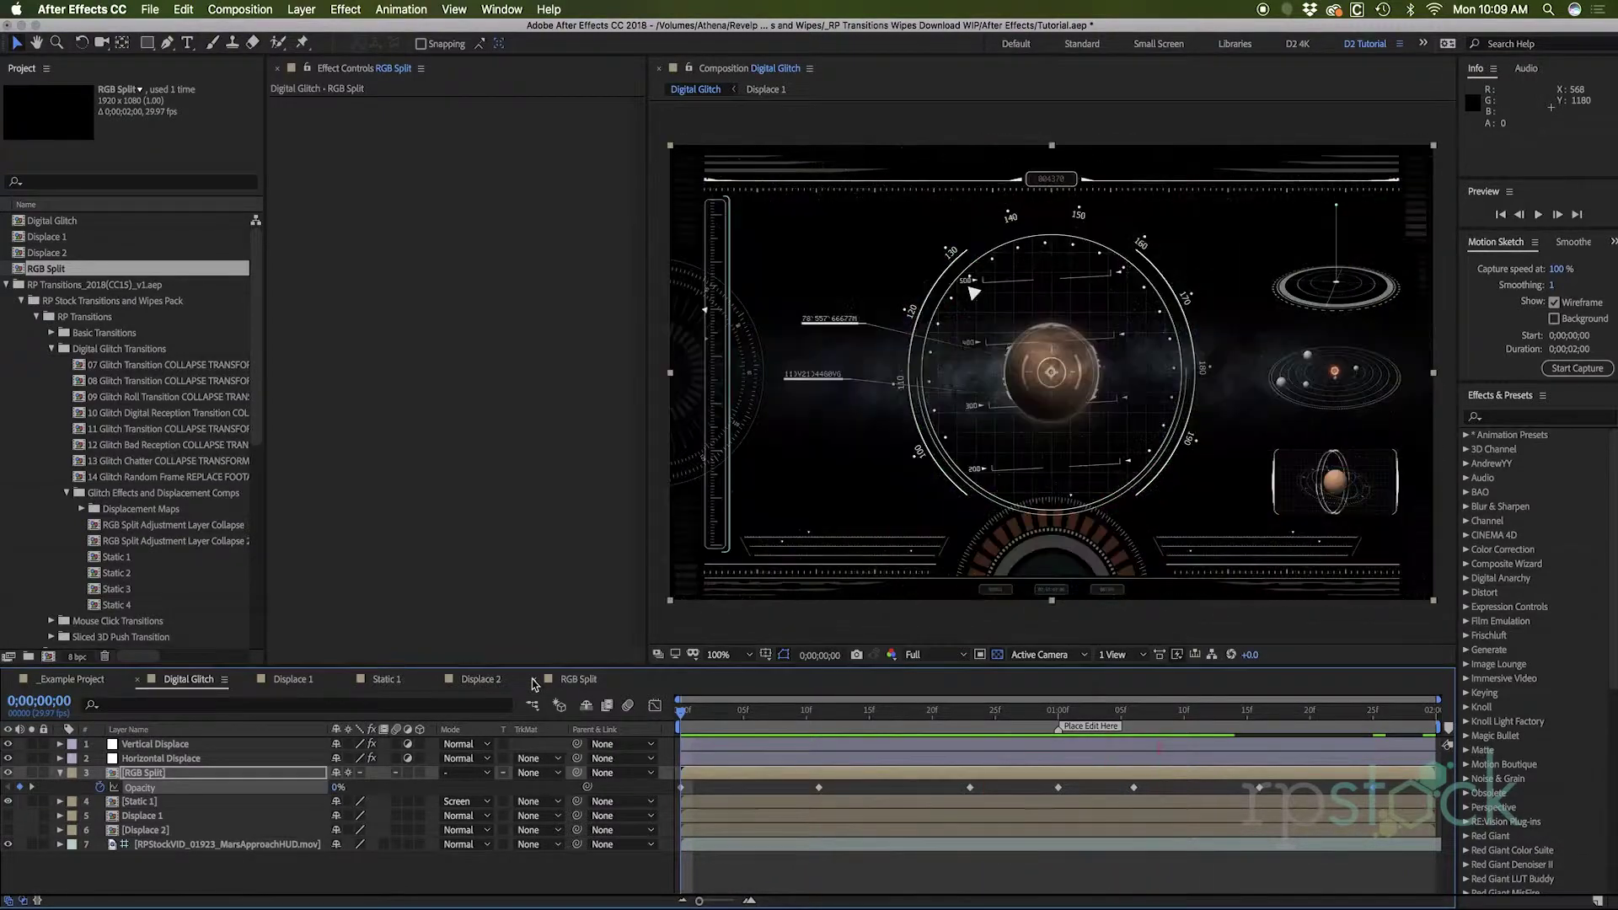
{"action": "left_click_drag", "start_coordinate": [712, 716], "coordinate": [719, 716]}
Add a black solid above the RGB Split layer and apply the Fractal Noise effect to it.
{"action": "left_click", "coordinate": [230, 9]}
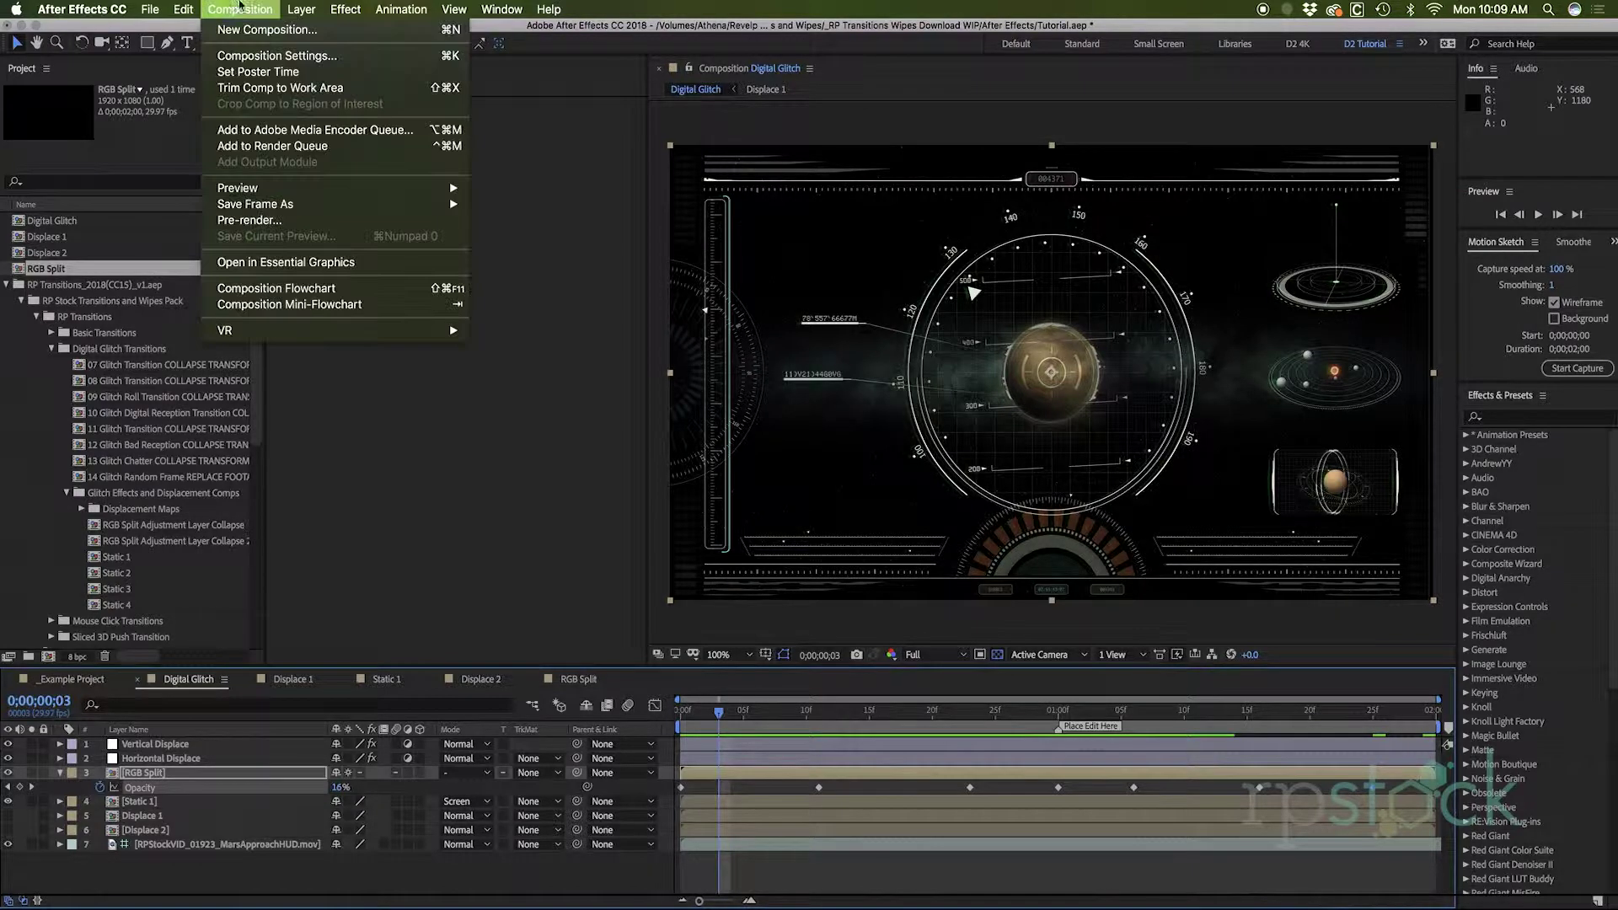
{"action": "mouse_move", "coordinate": [301, 9]}
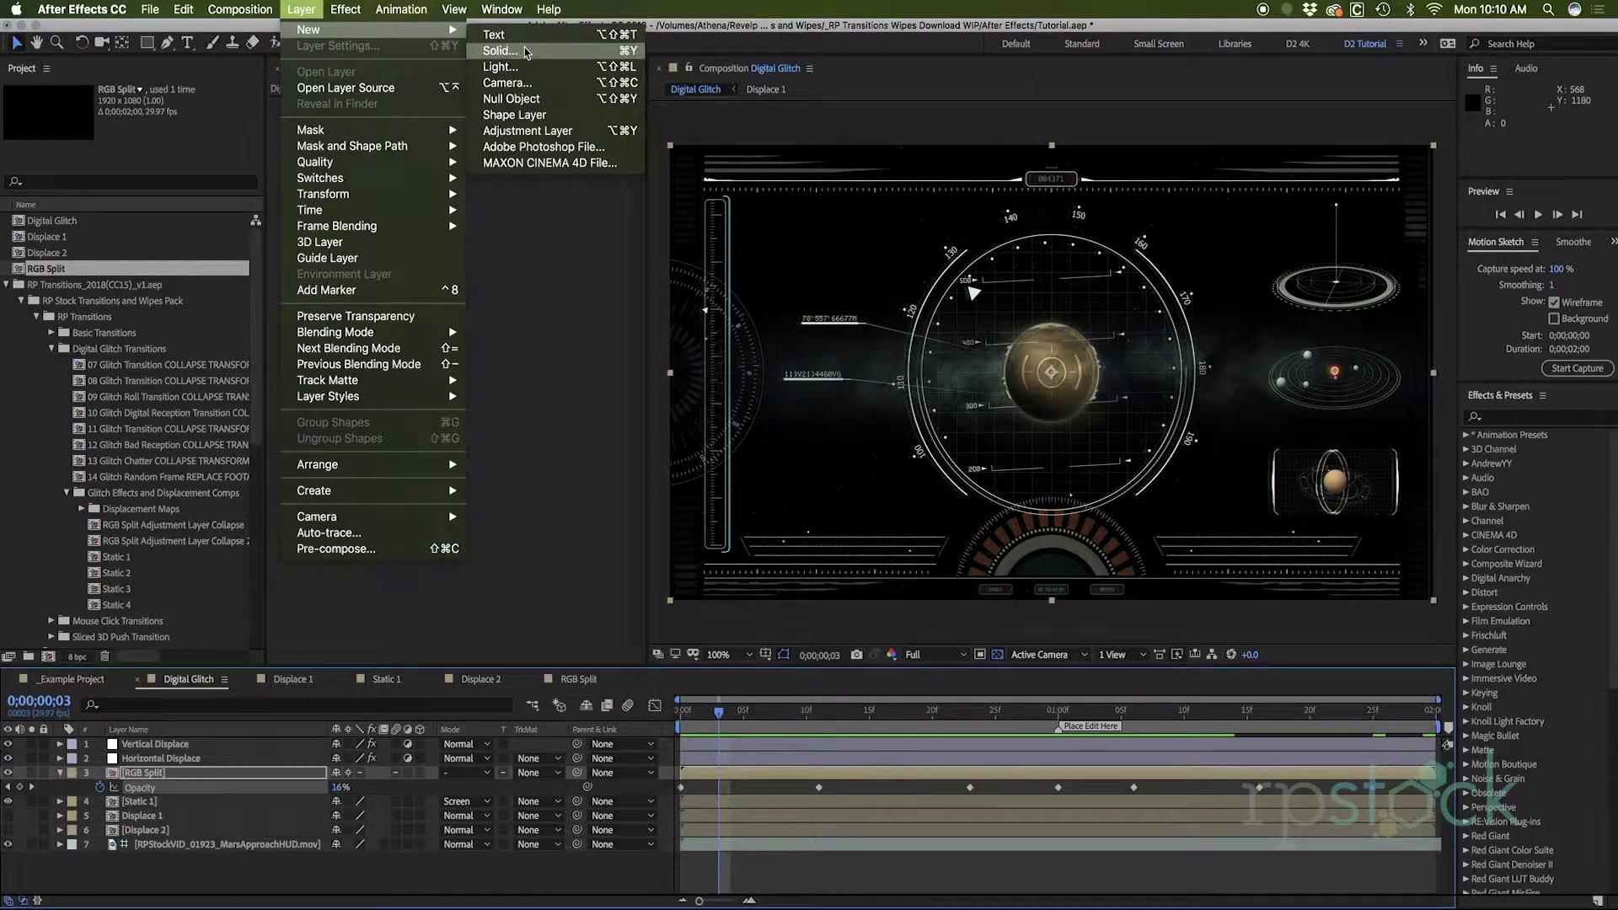
{"action": "left_click", "coordinate": [500, 50]}
{"action": "left_click", "coordinate": [866, 638]}
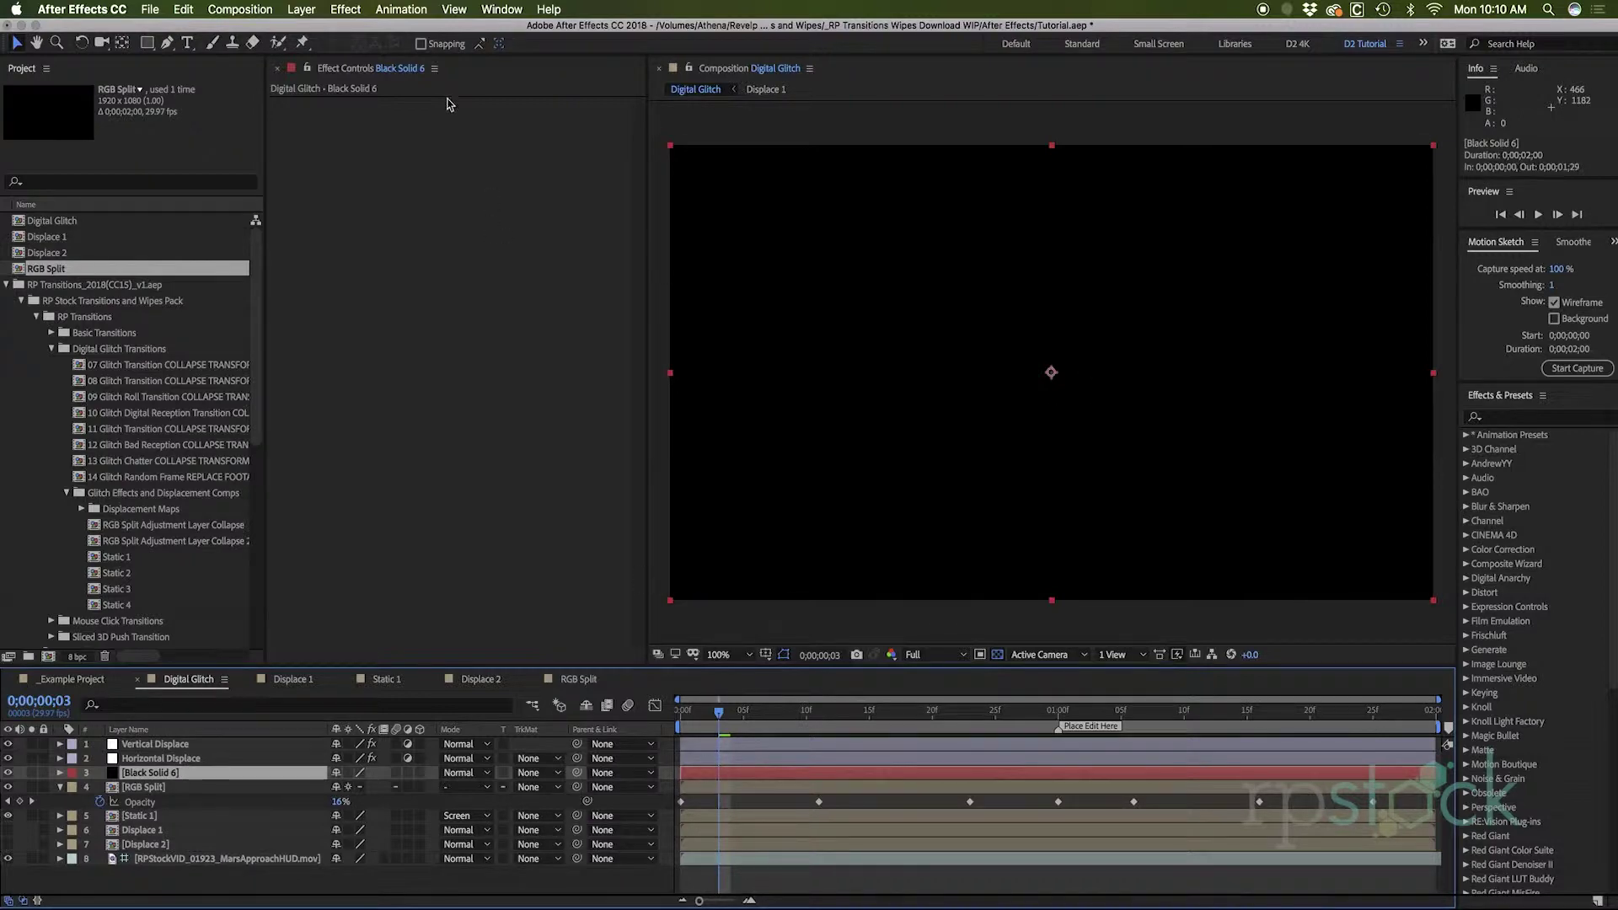
{"action": "right_click", "coordinate": [363, 194]}
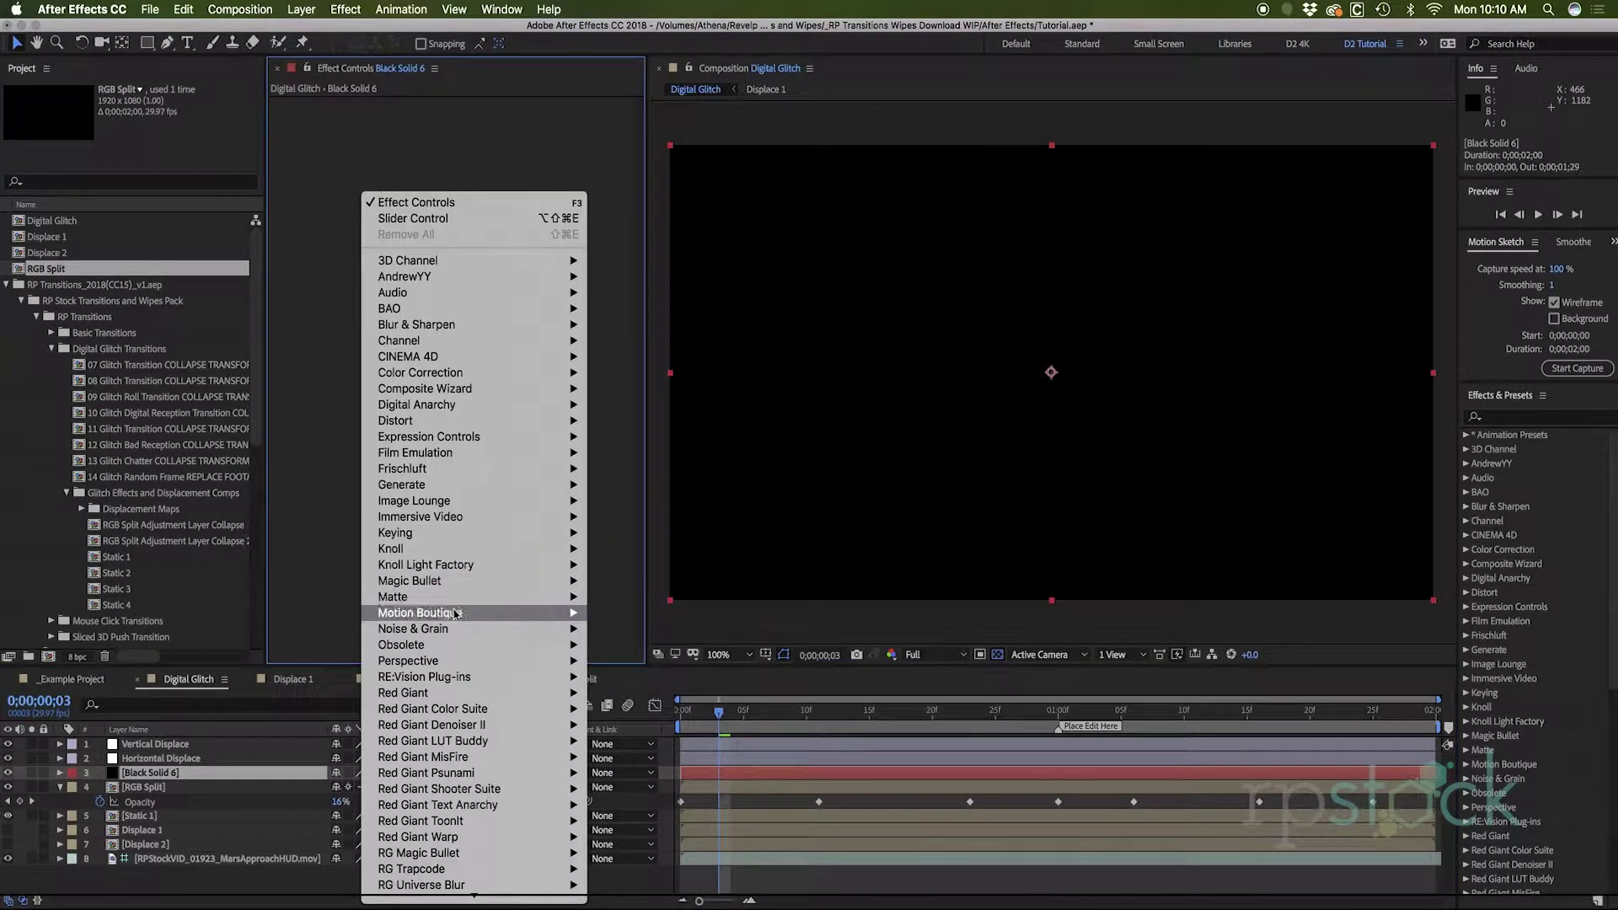
{"action": "mouse_move", "coordinate": [472, 628]}
{"action": "left_click", "coordinate": [628, 660]}
Configure the Fractal Noise with Noise Type Block, Overflow Clip and Fractal Type Dynamic.
{"action": "left_click", "coordinate": [495, 118]}
{"action": "left_click", "coordinate": [497, 126]}
{"action": "left_click", "coordinate": [495, 132]}
{"action": "left_click", "coordinate": [506, 173]}
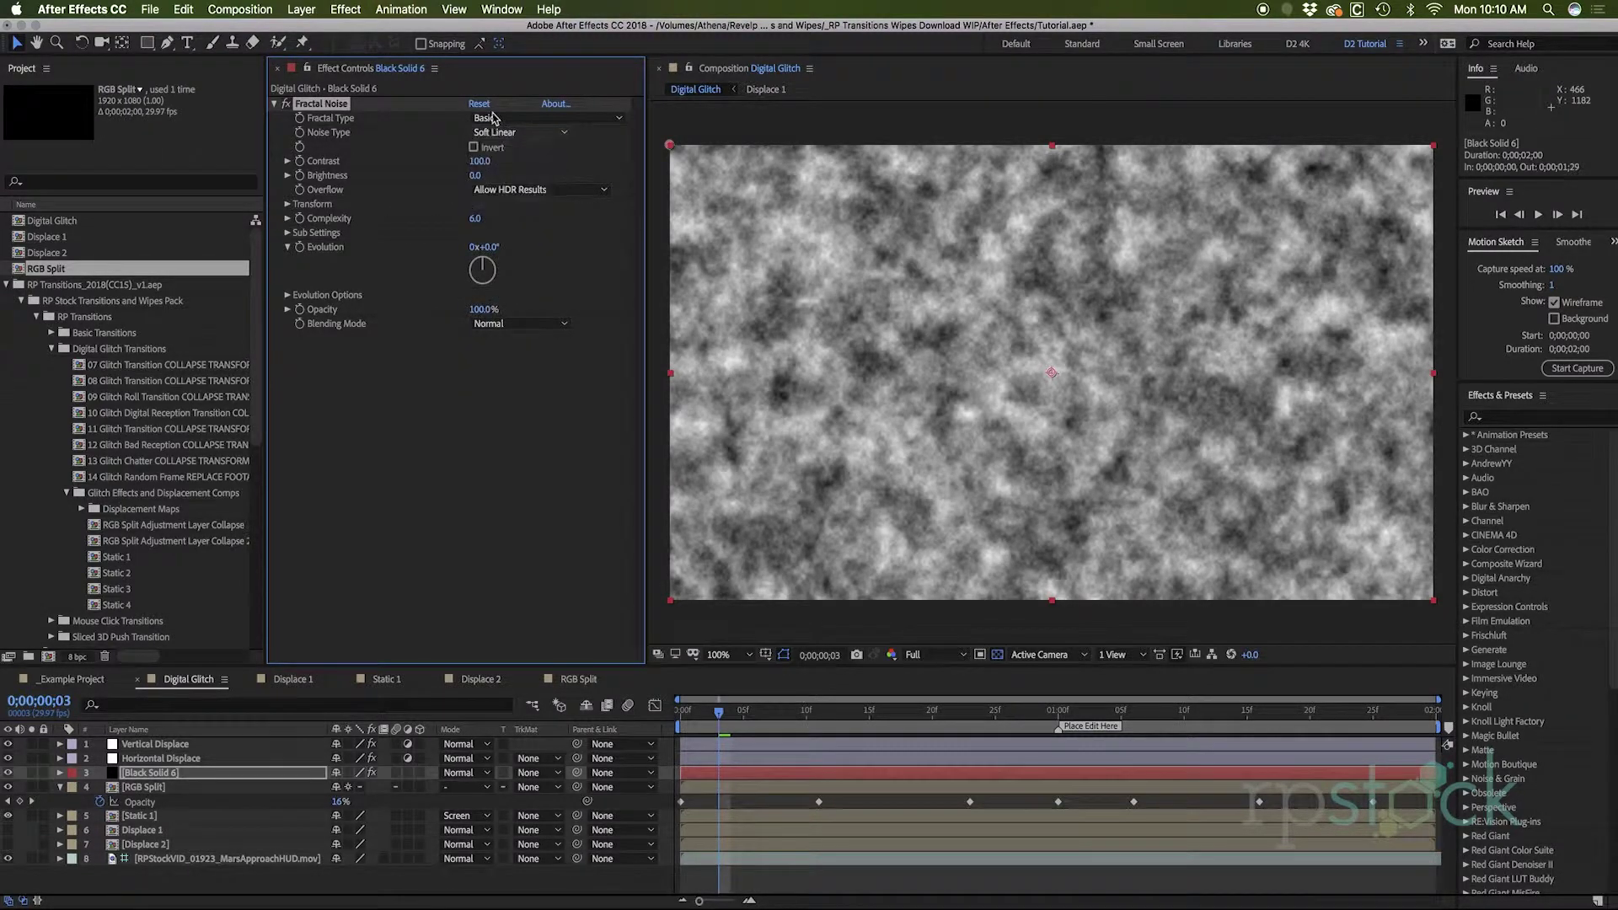
{"action": "left_click", "coordinate": [539, 190]}
{"action": "left_click", "coordinate": [493, 203]}
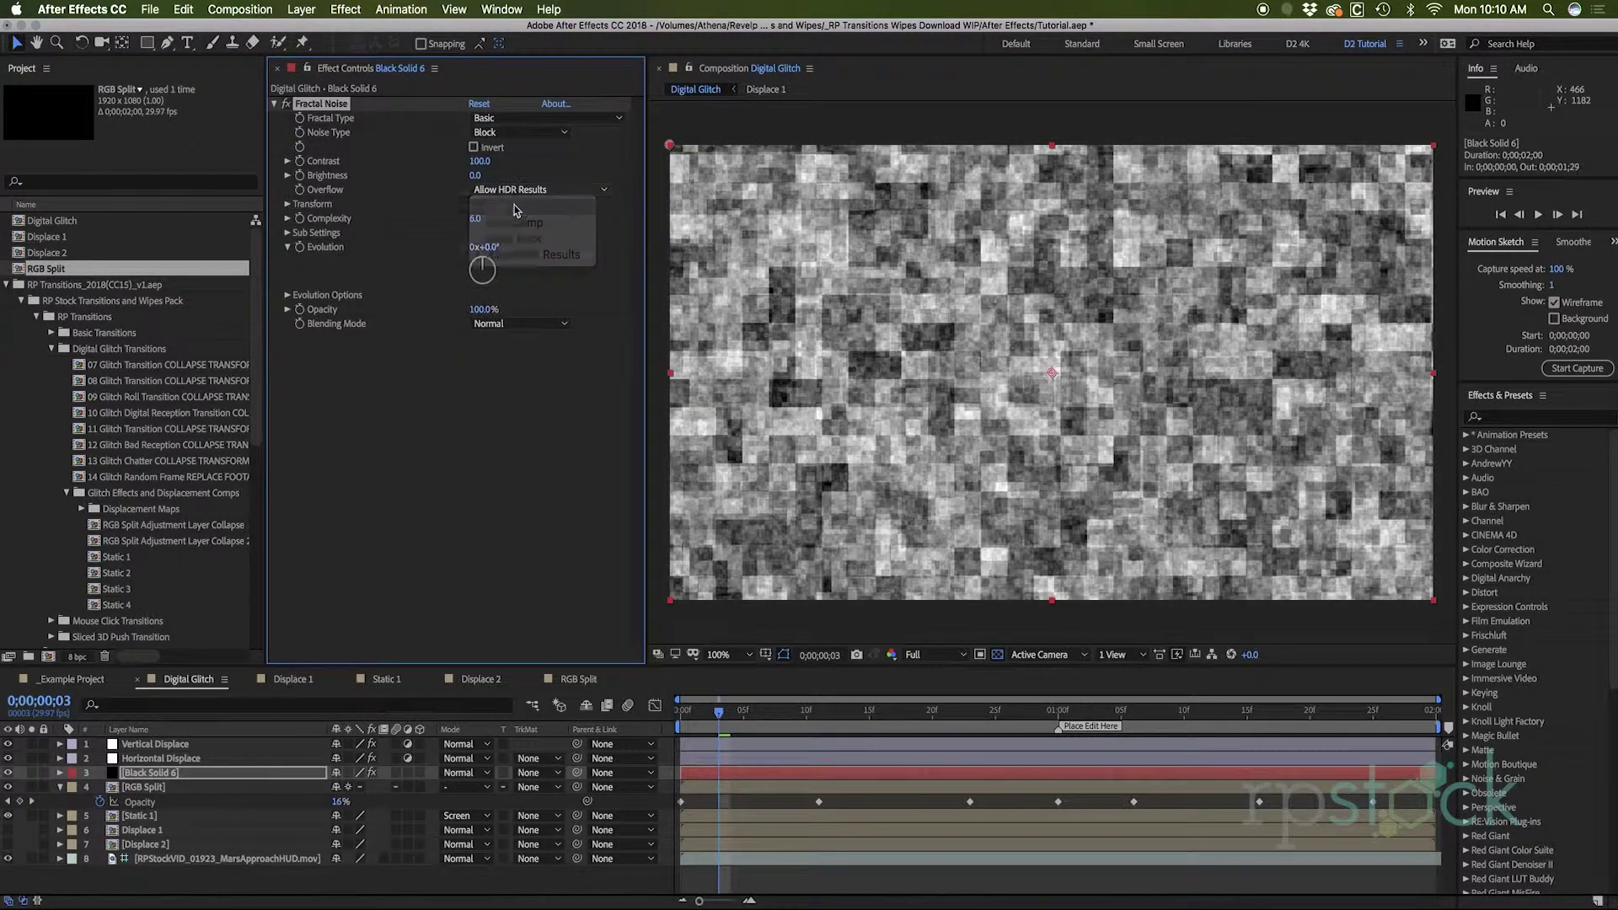
{"action": "left_click", "coordinate": [507, 123]}
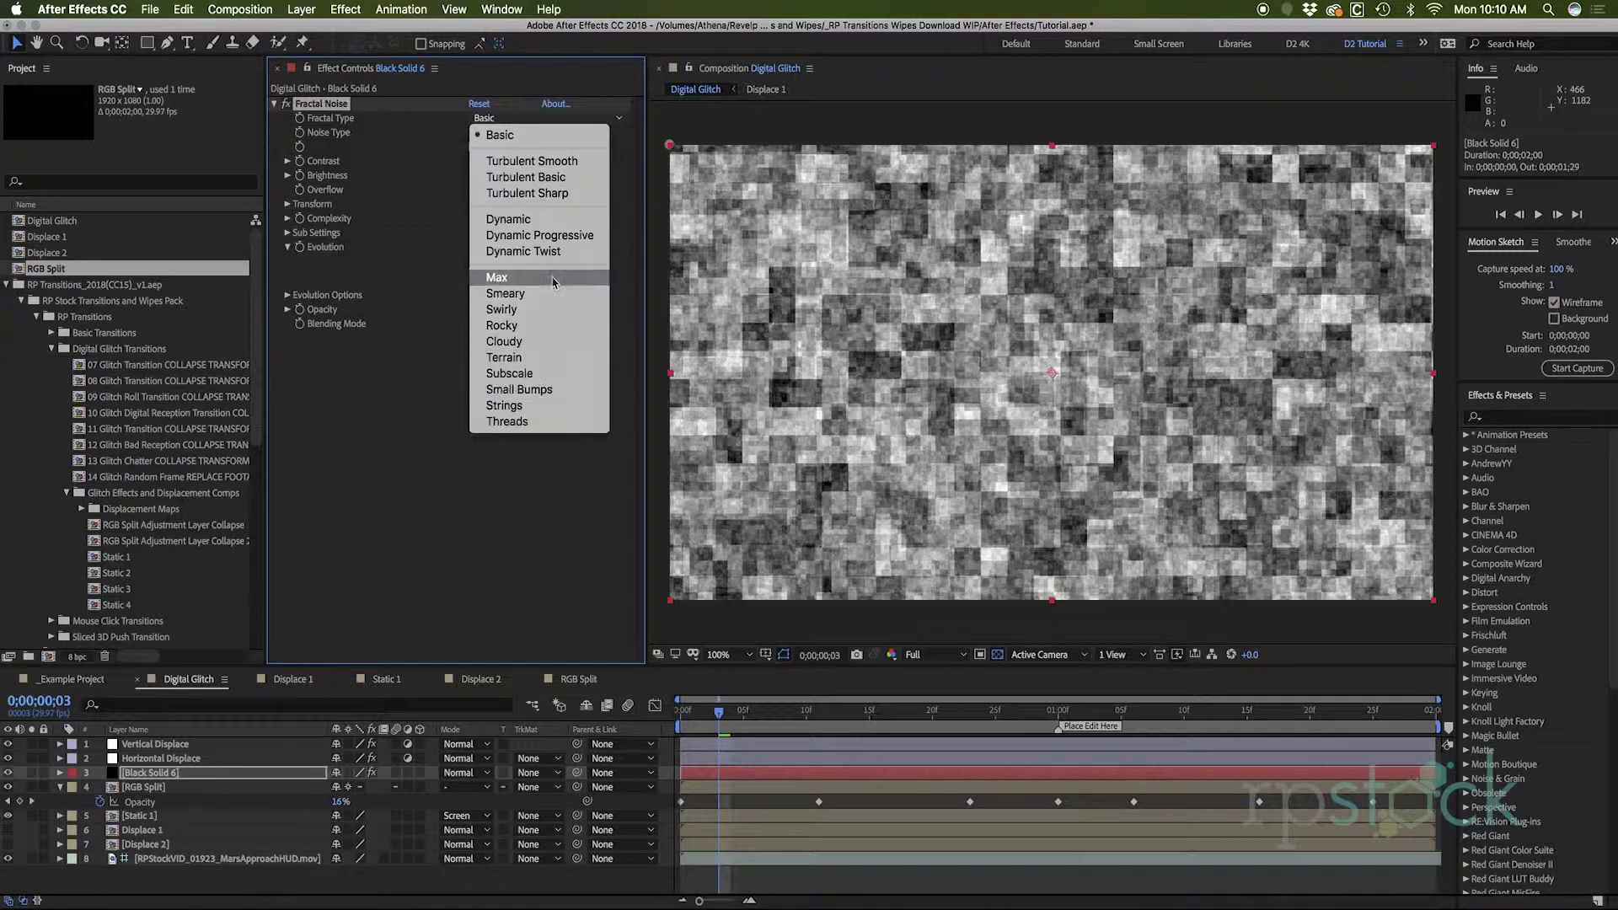
{"action": "left_click", "coordinate": [554, 223]}
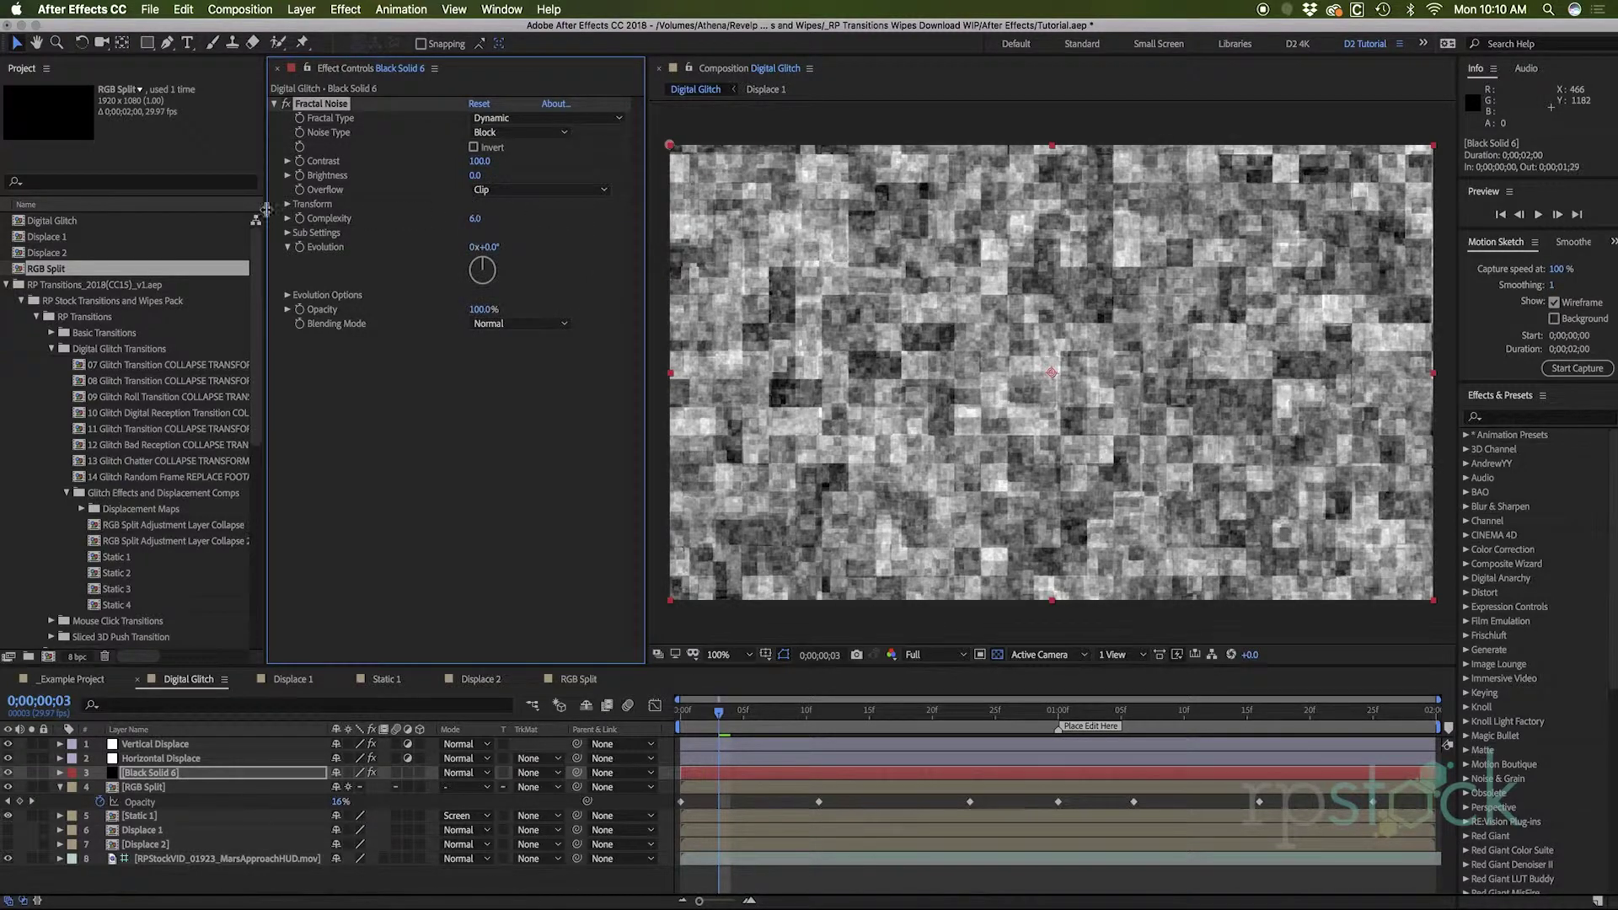
Disable Uniform Scaling in the Fractal Noise transform and set Scale Width to 10000.
{"action": "left_click", "coordinate": [287, 204]}
{"action": "left_click", "coordinate": [474, 233]}
{"action": "left_click_drag", "start_coordinate": [483, 266], "coordinate": [579, 287]}
{"action": "left_click_drag", "start_coordinate": [485, 266], "coordinate": [564, 268]}
{"action": "type", "text": "00"}
{"action": "key", "text": "Return"}
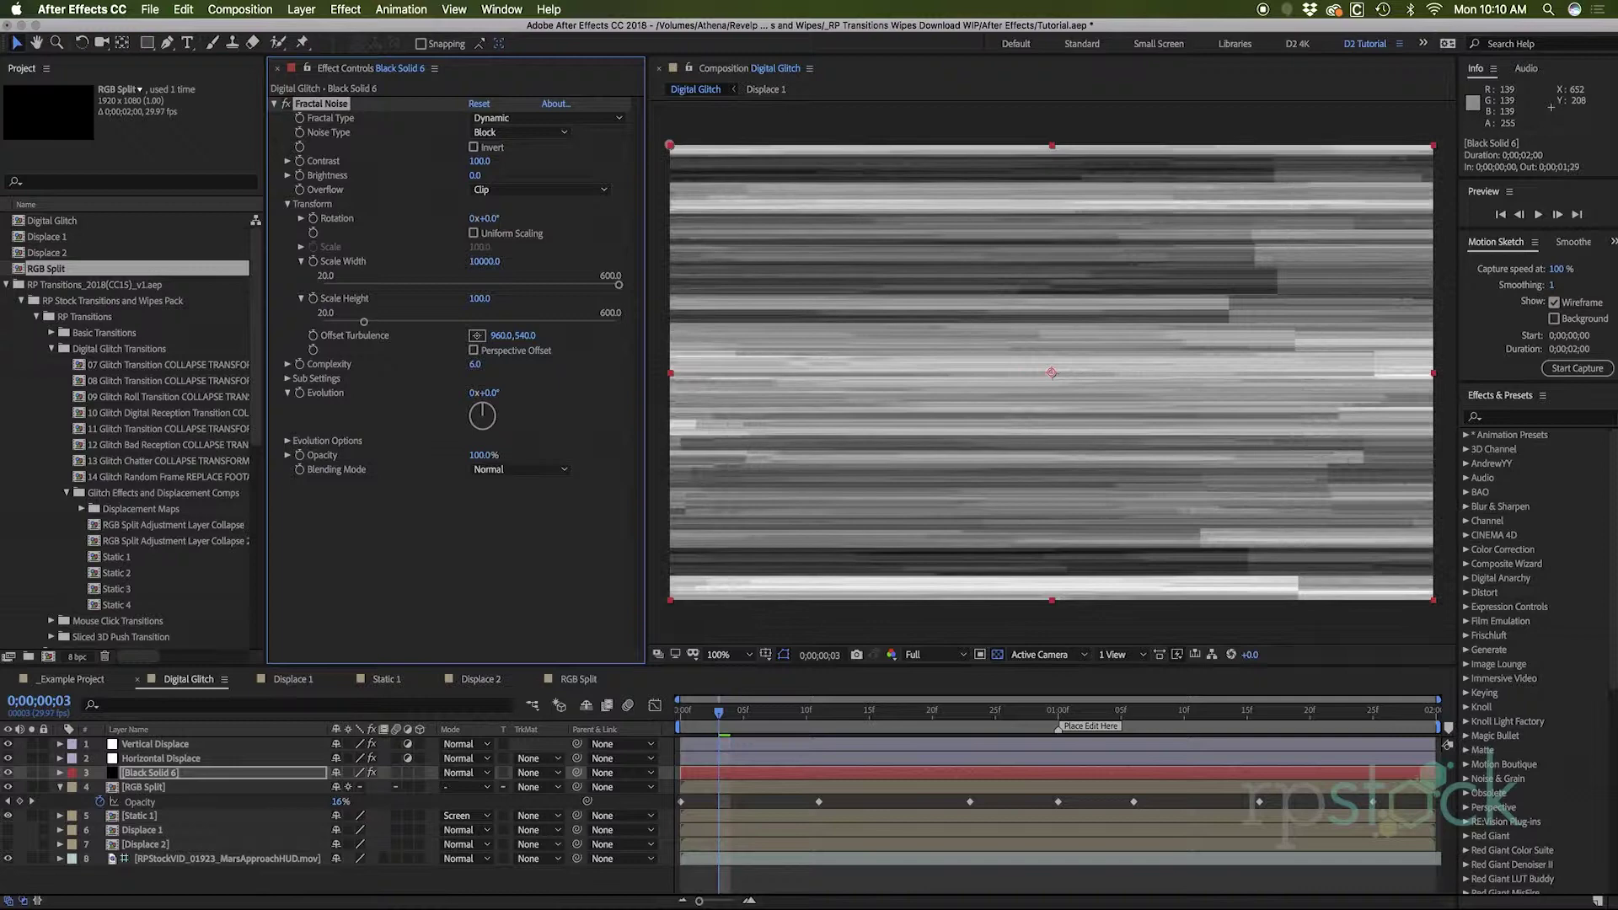
Set the Fractal Noise Contrast to 419, Brightness to -77, Rotation to 285°, Scale Height to 79 and Complexity to 5.8.
{"action": "left_click_drag", "start_coordinate": [482, 165], "coordinate": [744, 175]}
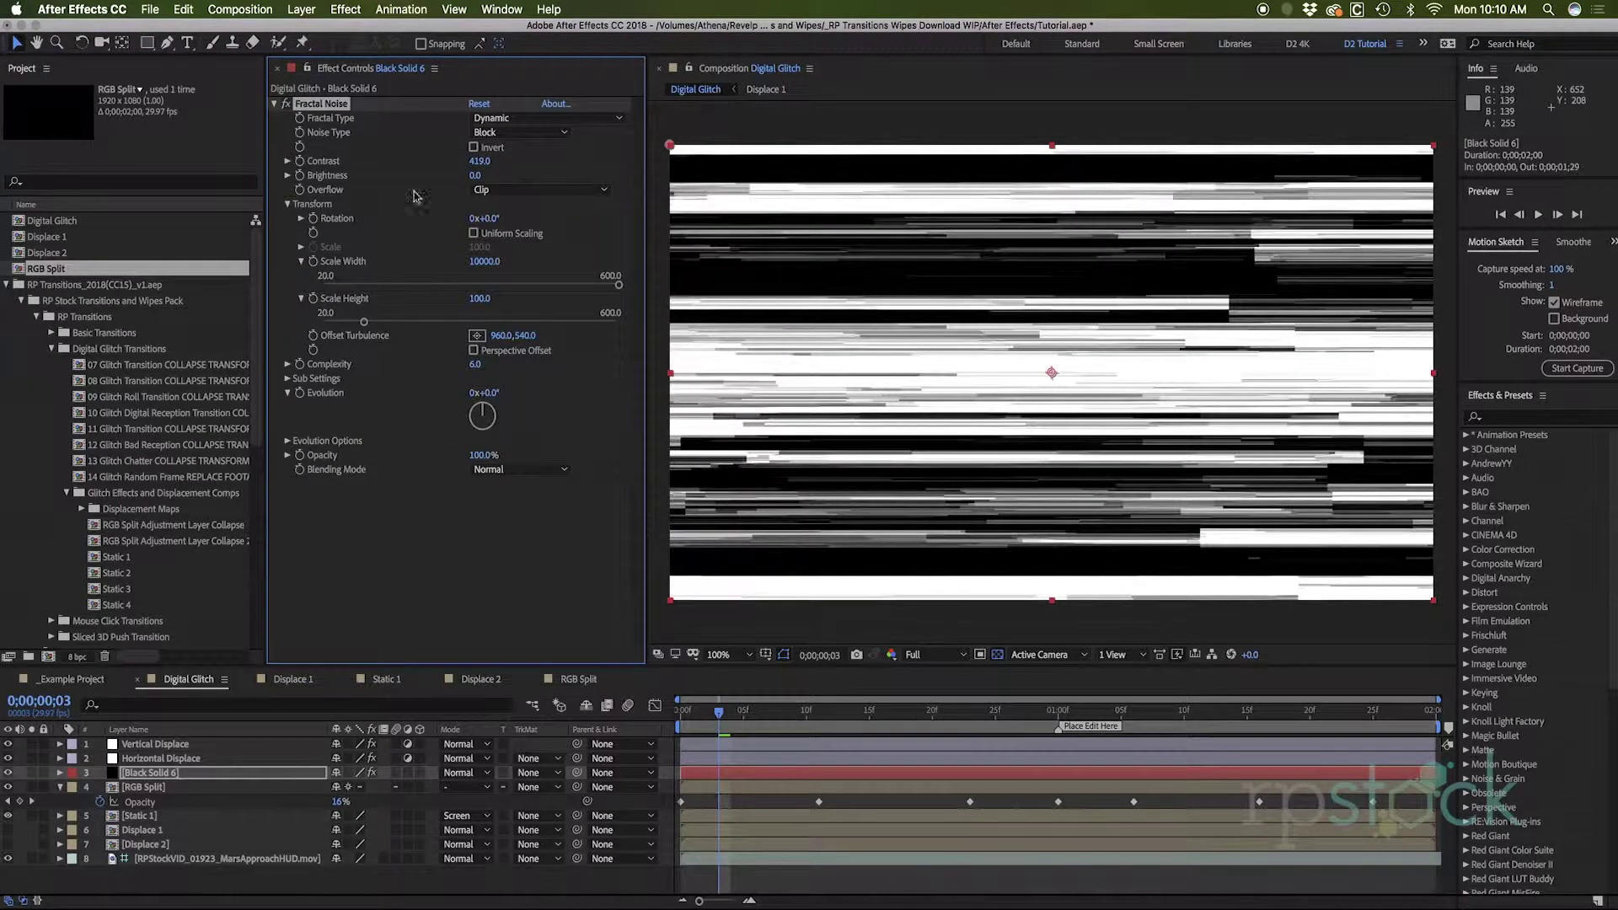
{"action": "left_click_drag", "start_coordinate": [478, 179], "coordinate": [424, 187]}
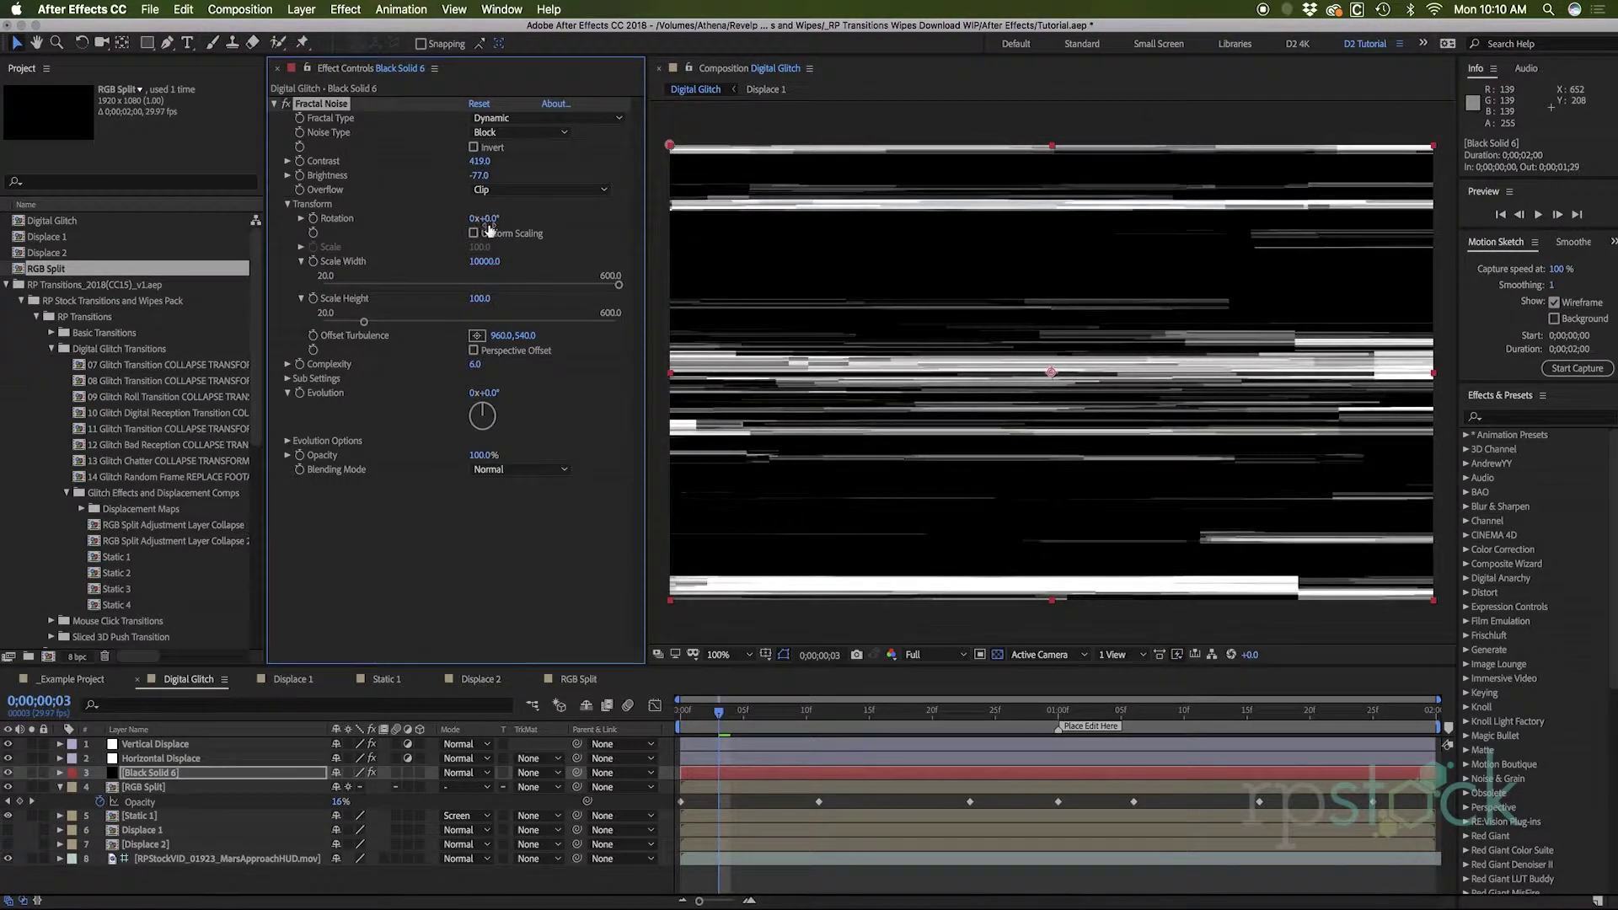
{"action": "left_click_drag", "start_coordinate": [504, 223], "coordinate": [706, 227]}
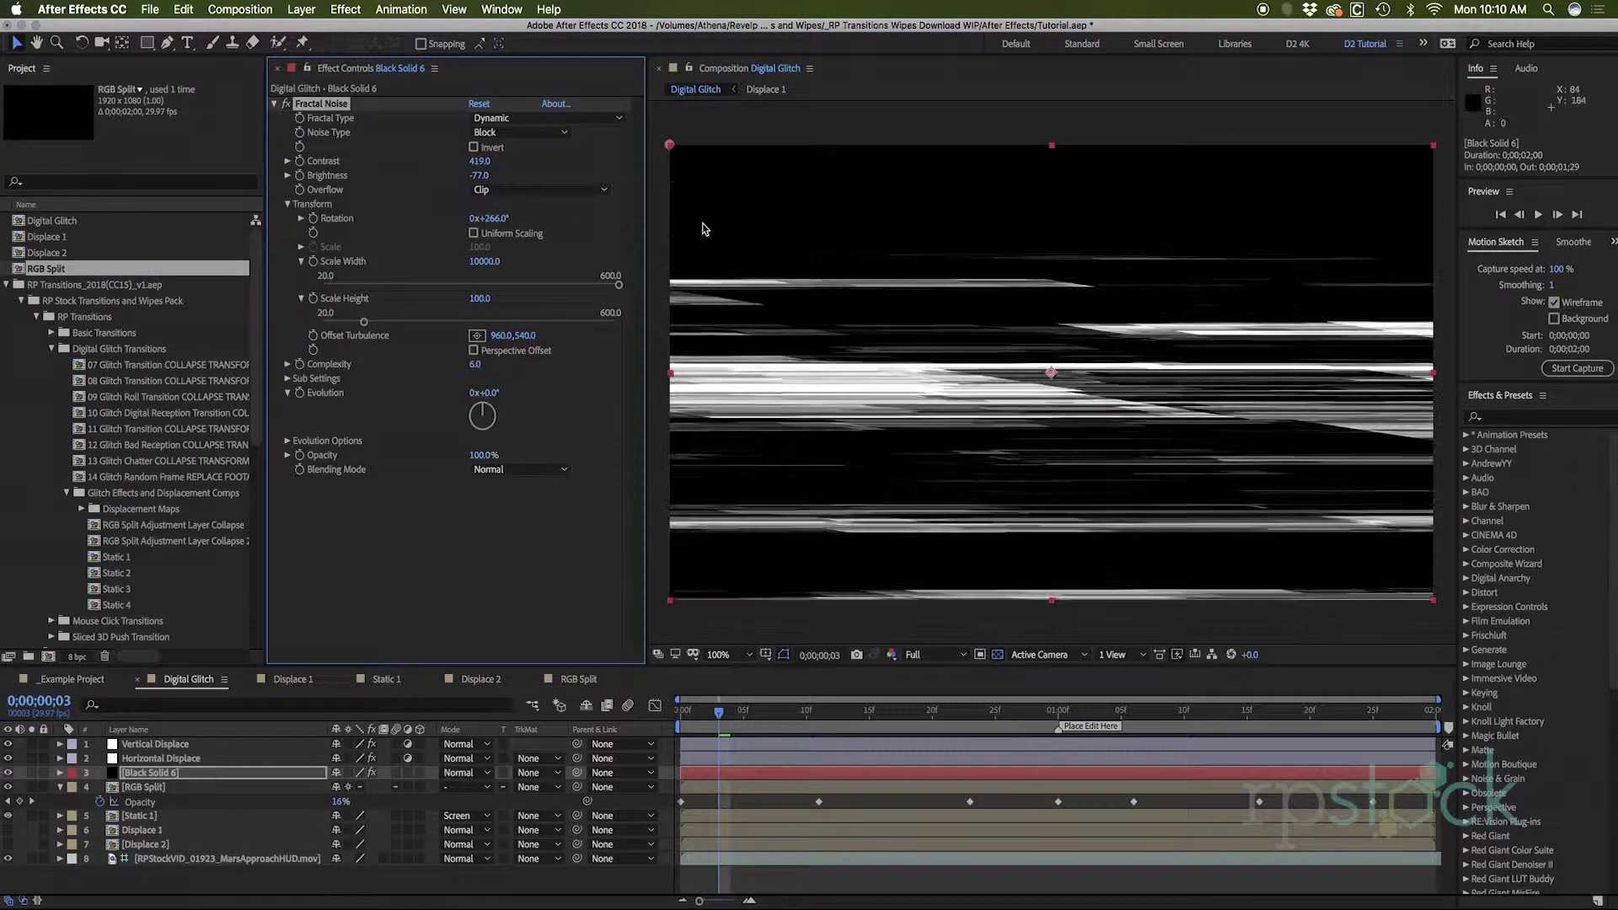
{"action": "left_click_drag", "start_coordinate": [502, 228], "coordinate": [517, 222]}
Apply the Levels effect to the black solid and raise Input Black to 135.1.
{"action": "right_click", "coordinate": [395, 556]}
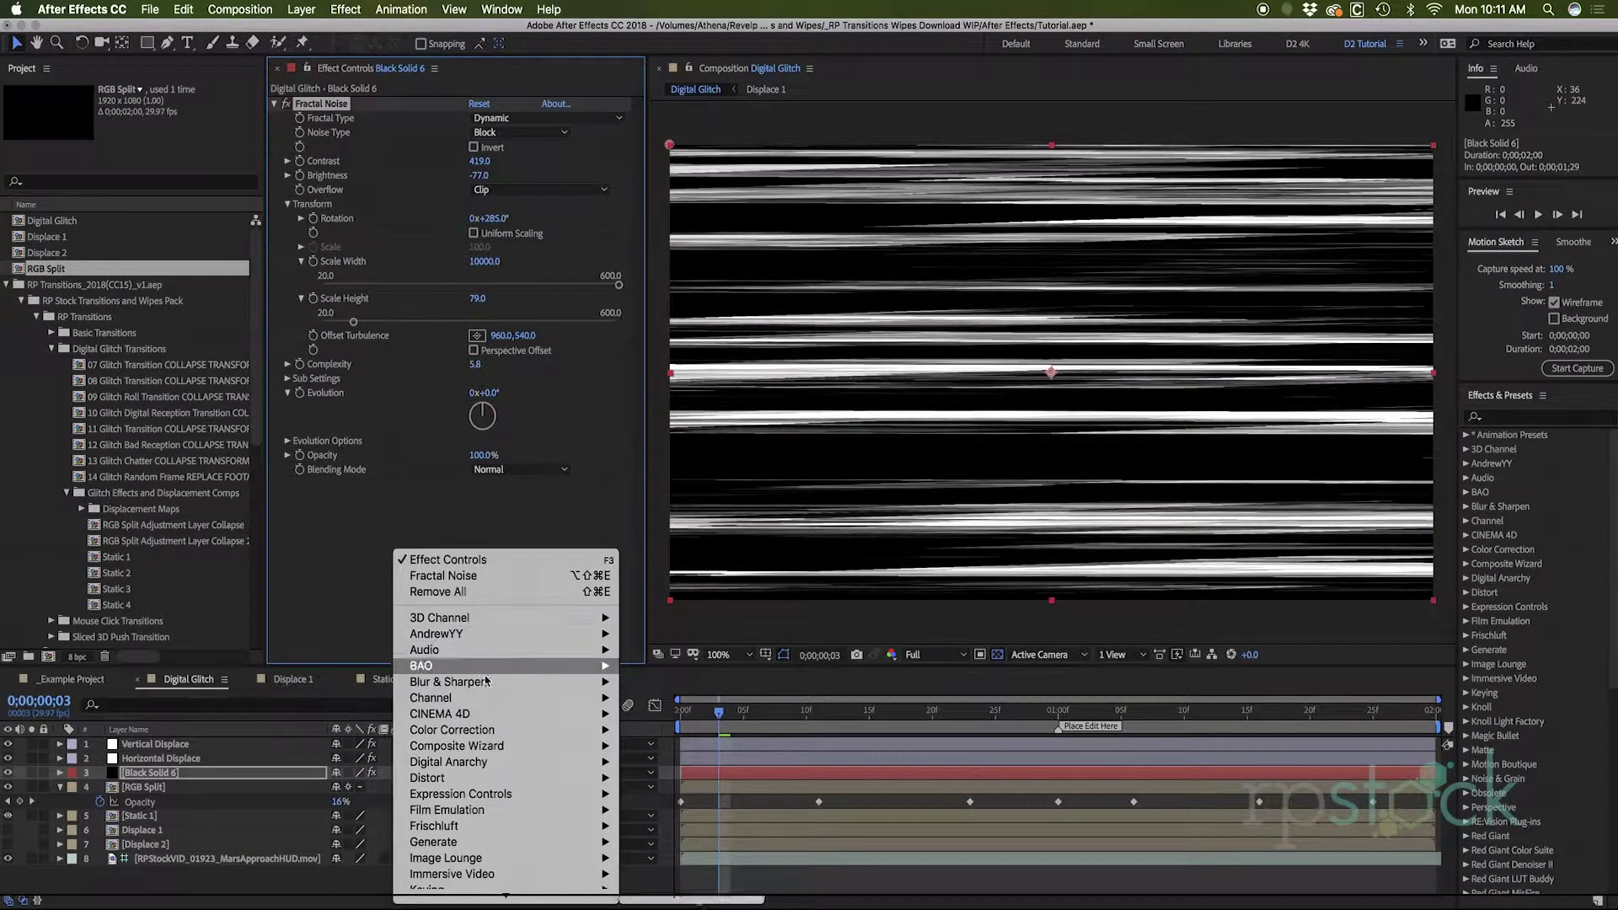
{"action": "mouse_move", "coordinate": [492, 732]}
{"action": "left_click", "coordinate": [665, 733]}
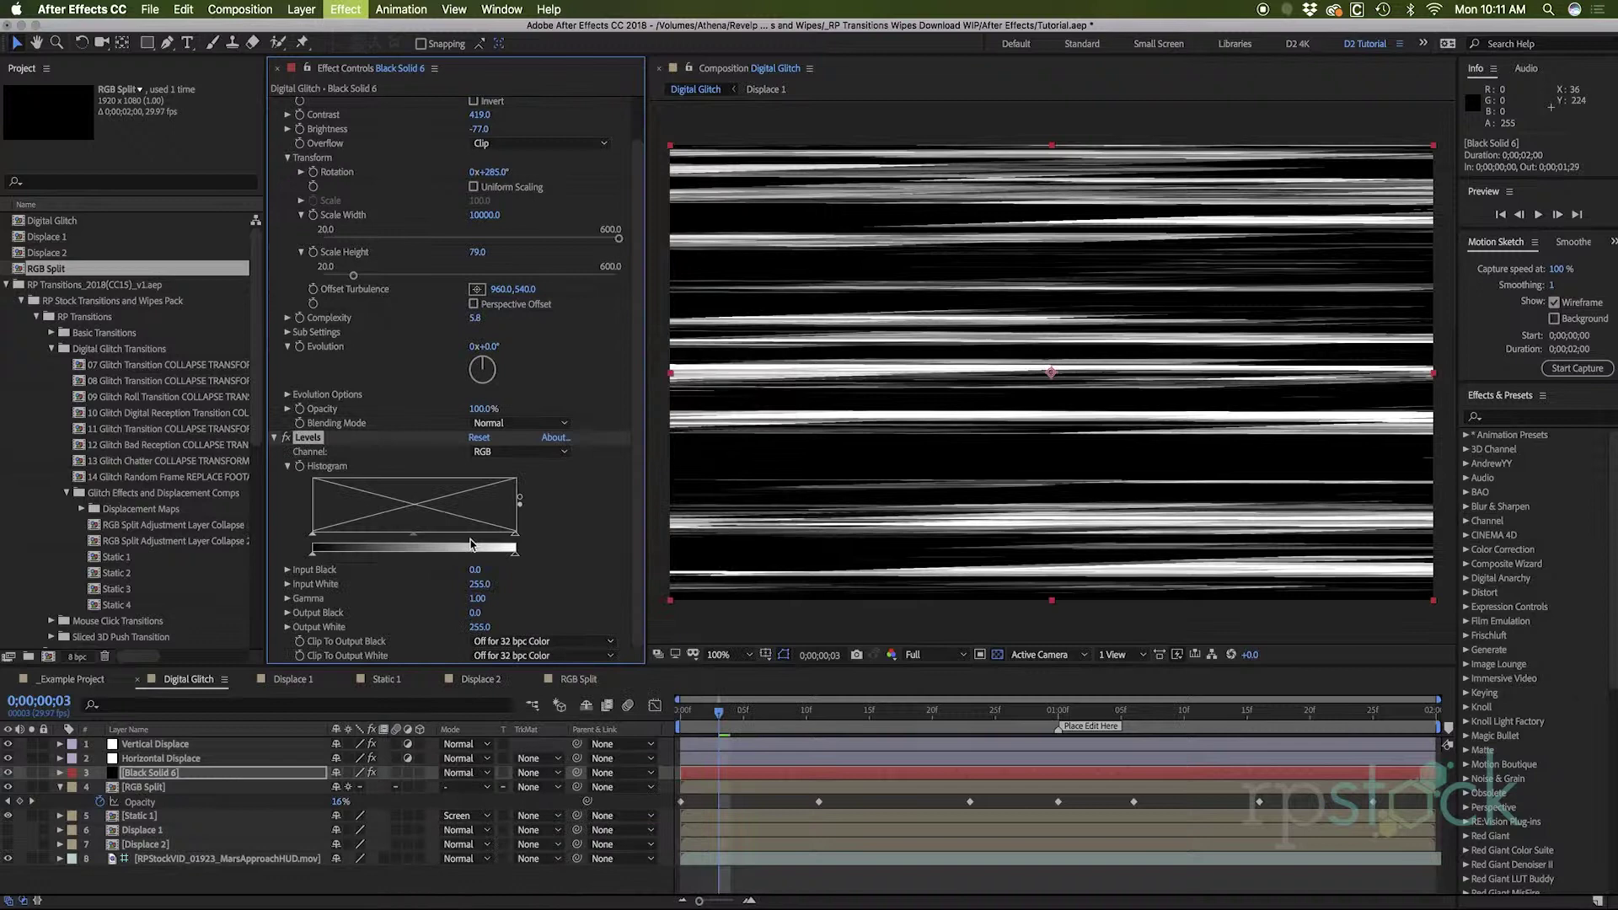
{"action": "left_click_drag", "start_coordinate": [477, 576], "coordinate": [516, 575]}
{"action": "scroll", "coordinate": [405, 354], "scroll_direction": "up", "scroll_amount": 2}
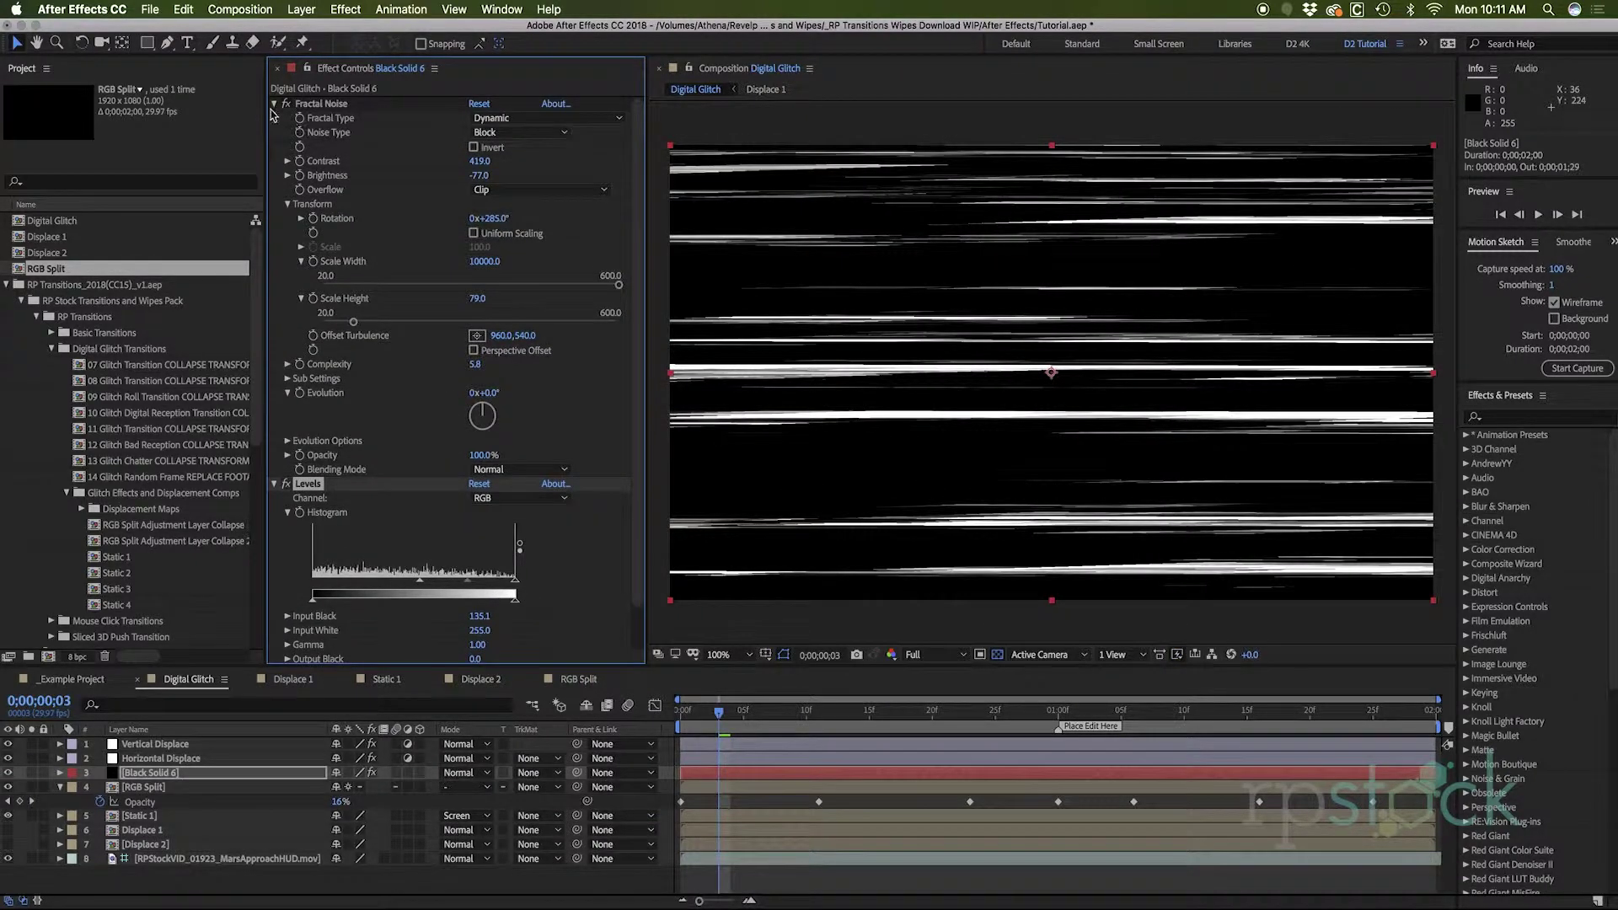
Apply Turbulent Displace to the black solid with Size 5 and Amount 44.
{"action": "left_click", "coordinate": [274, 103]}
{"action": "left_click", "coordinate": [274, 118]}
{"action": "right_click", "coordinate": [353, 349]}
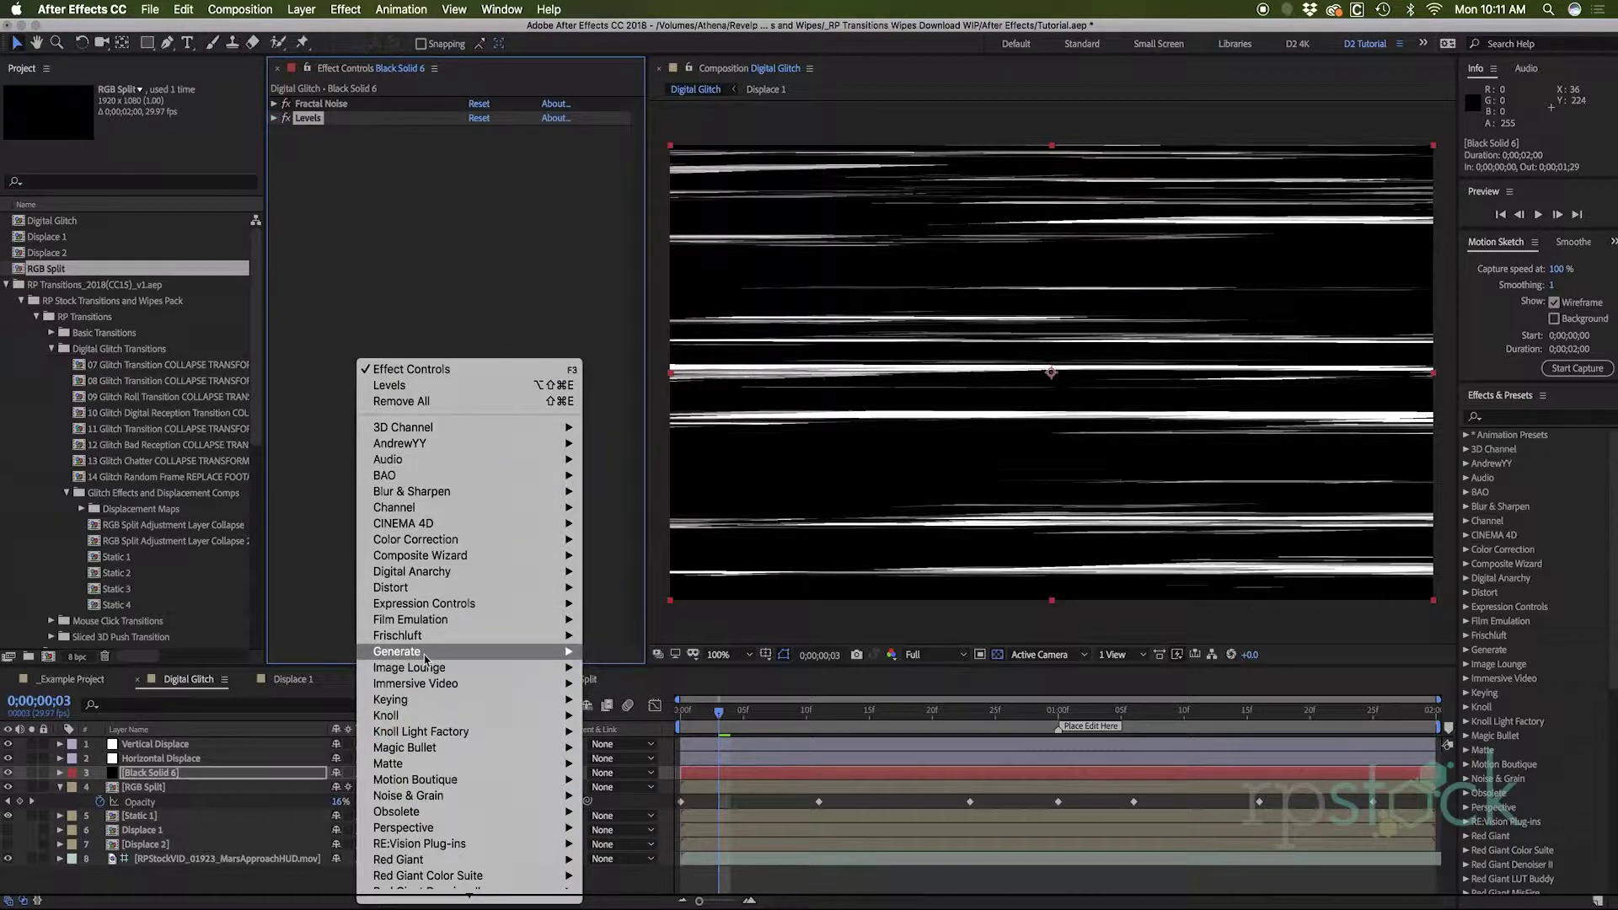
{"action": "mouse_move", "coordinate": [448, 590]}
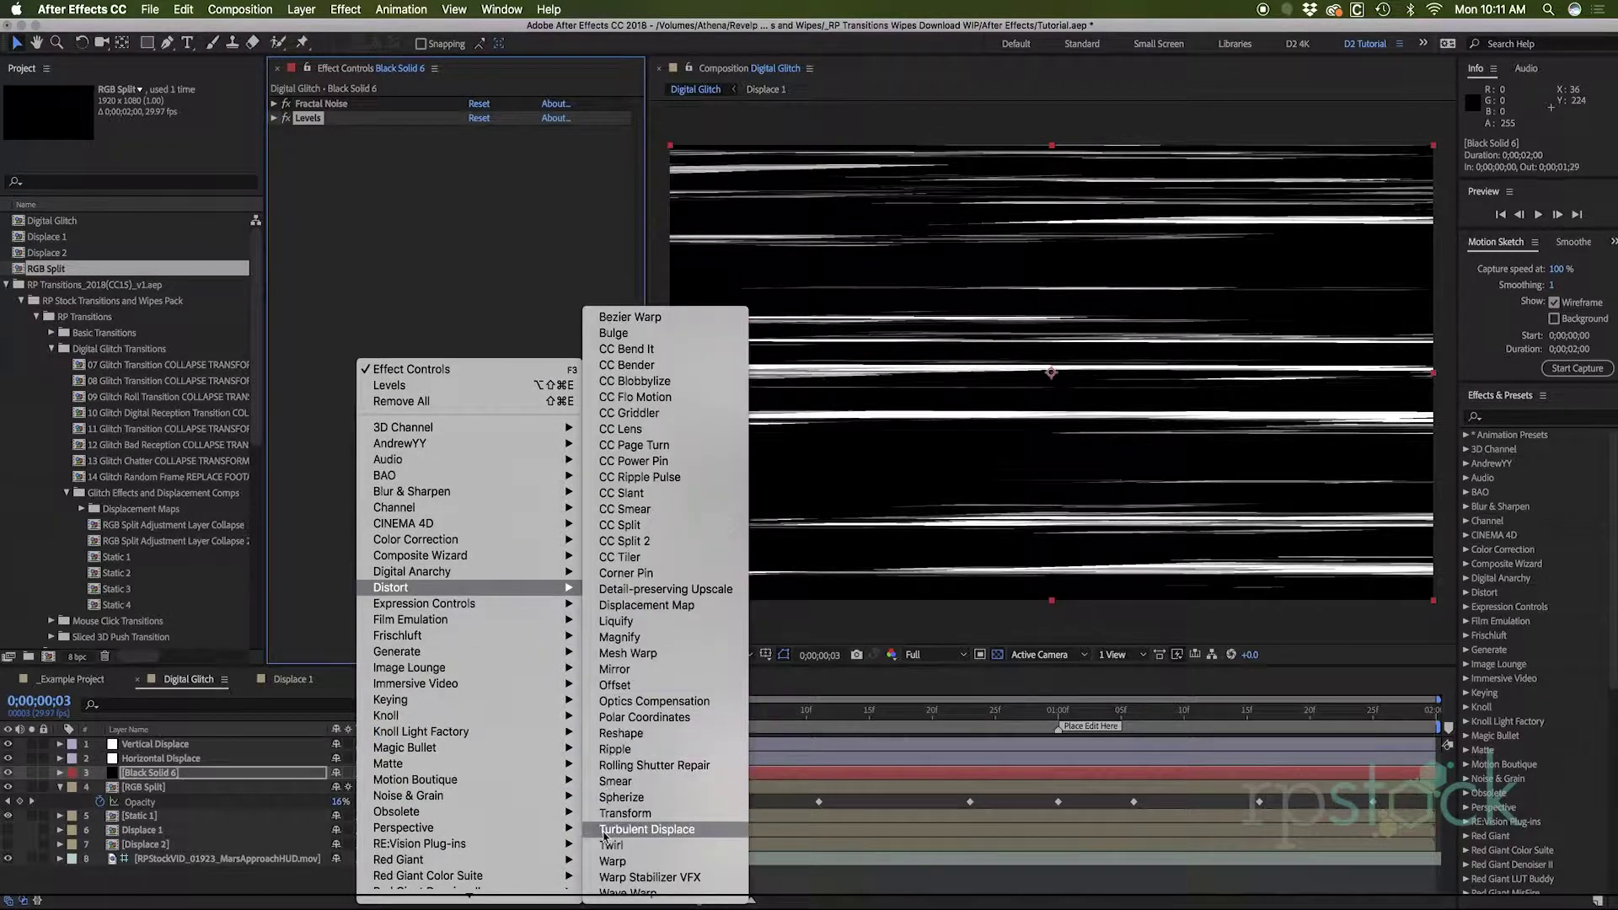
{"action": "left_click", "coordinate": [601, 831]}
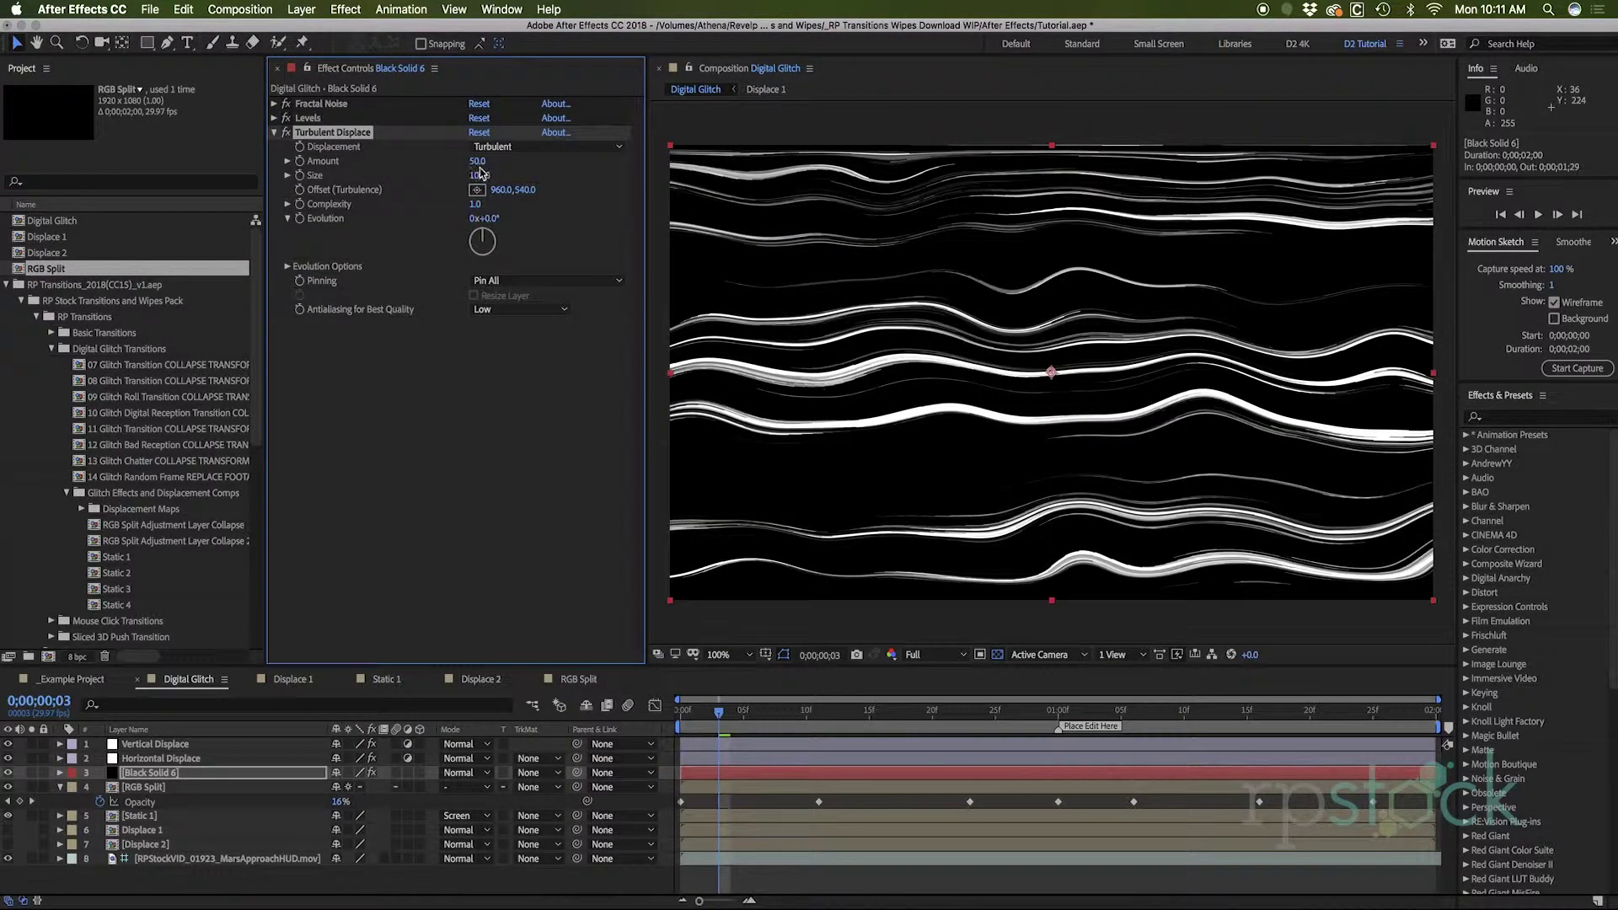
{"action": "mouse_move", "coordinate": [475, 168]}
{"action": "left_mouse_down"}
{"action": "mouse_move", "coordinate": [392, 186]}
{"action": "mouse_move", "coordinate": [494, 167]}
{"action": "left_mouse_up"}
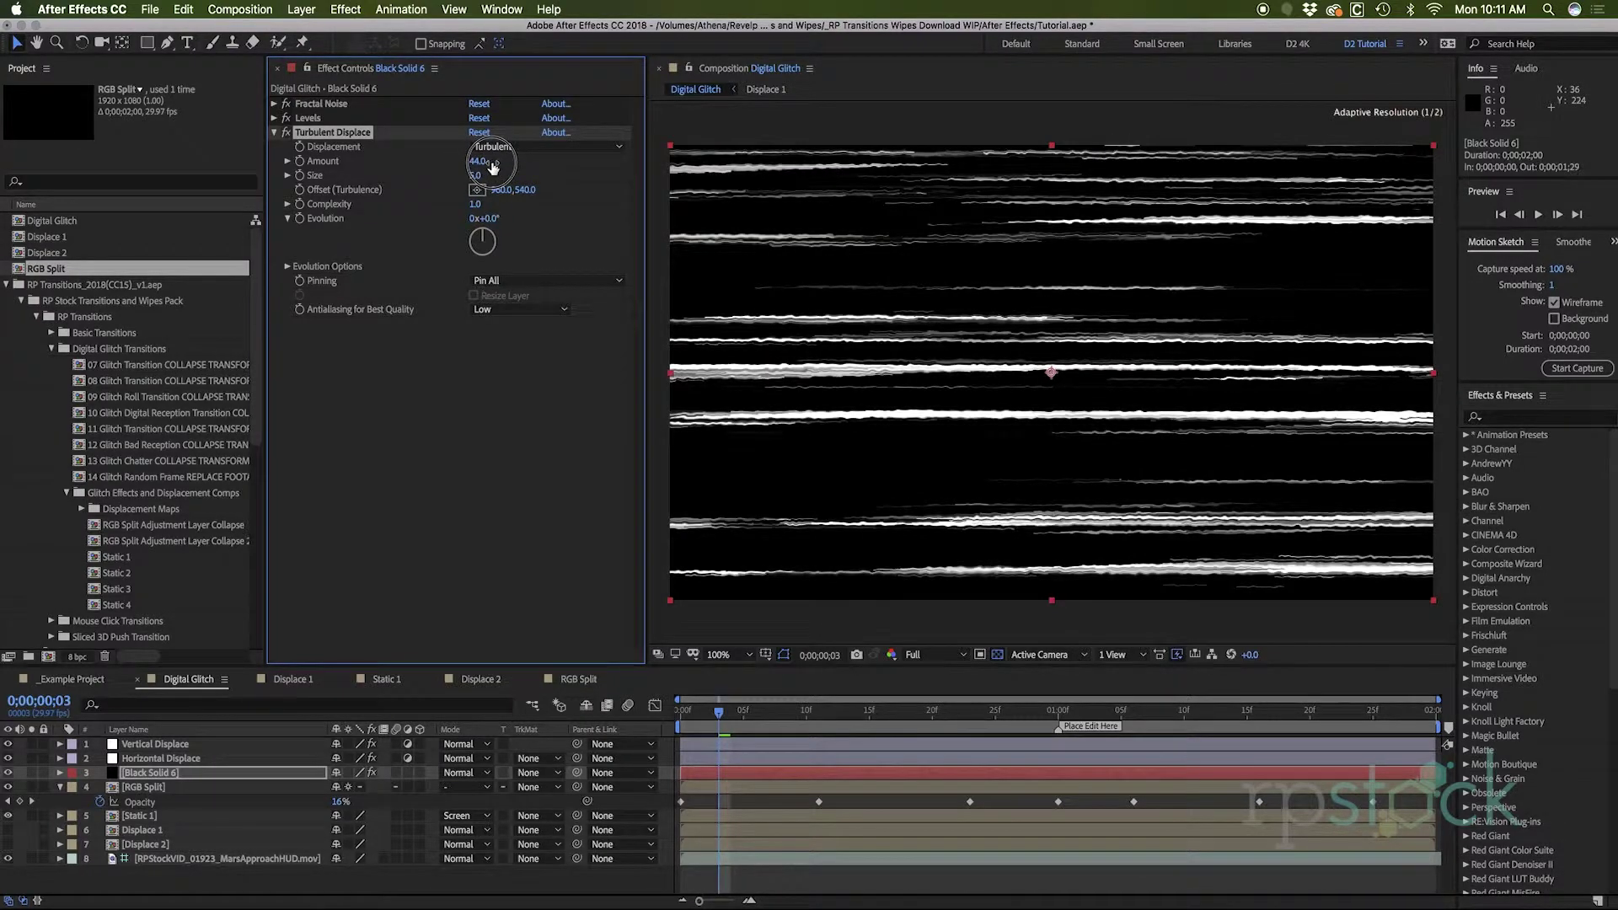
Solo the black solid and drive the Turbulent Displace Evolution with a time*100 expression.
{"action": "mouse_move", "coordinate": [711, 710]}
{"action": "left_mouse_down"}
{"action": "mouse_move", "coordinate": [818, 711]}
{"action": "mouse_move", "coordinate": [743, 745]}
{"action": "left_mouse_up"}
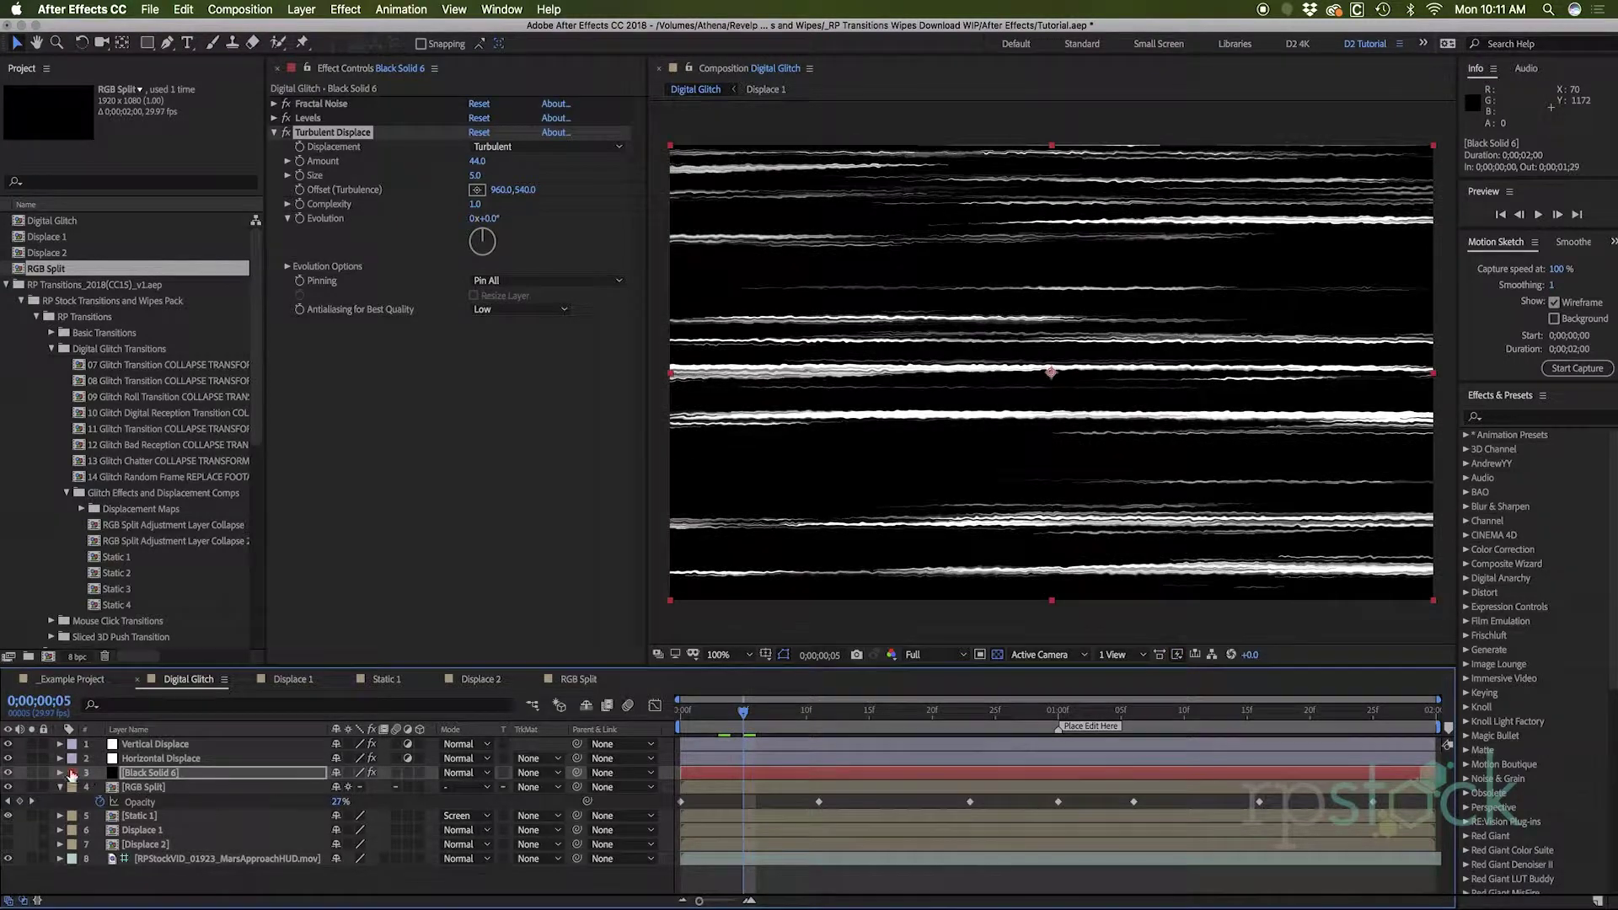
{"action": "left_click", "coordinate": [31, 773]}
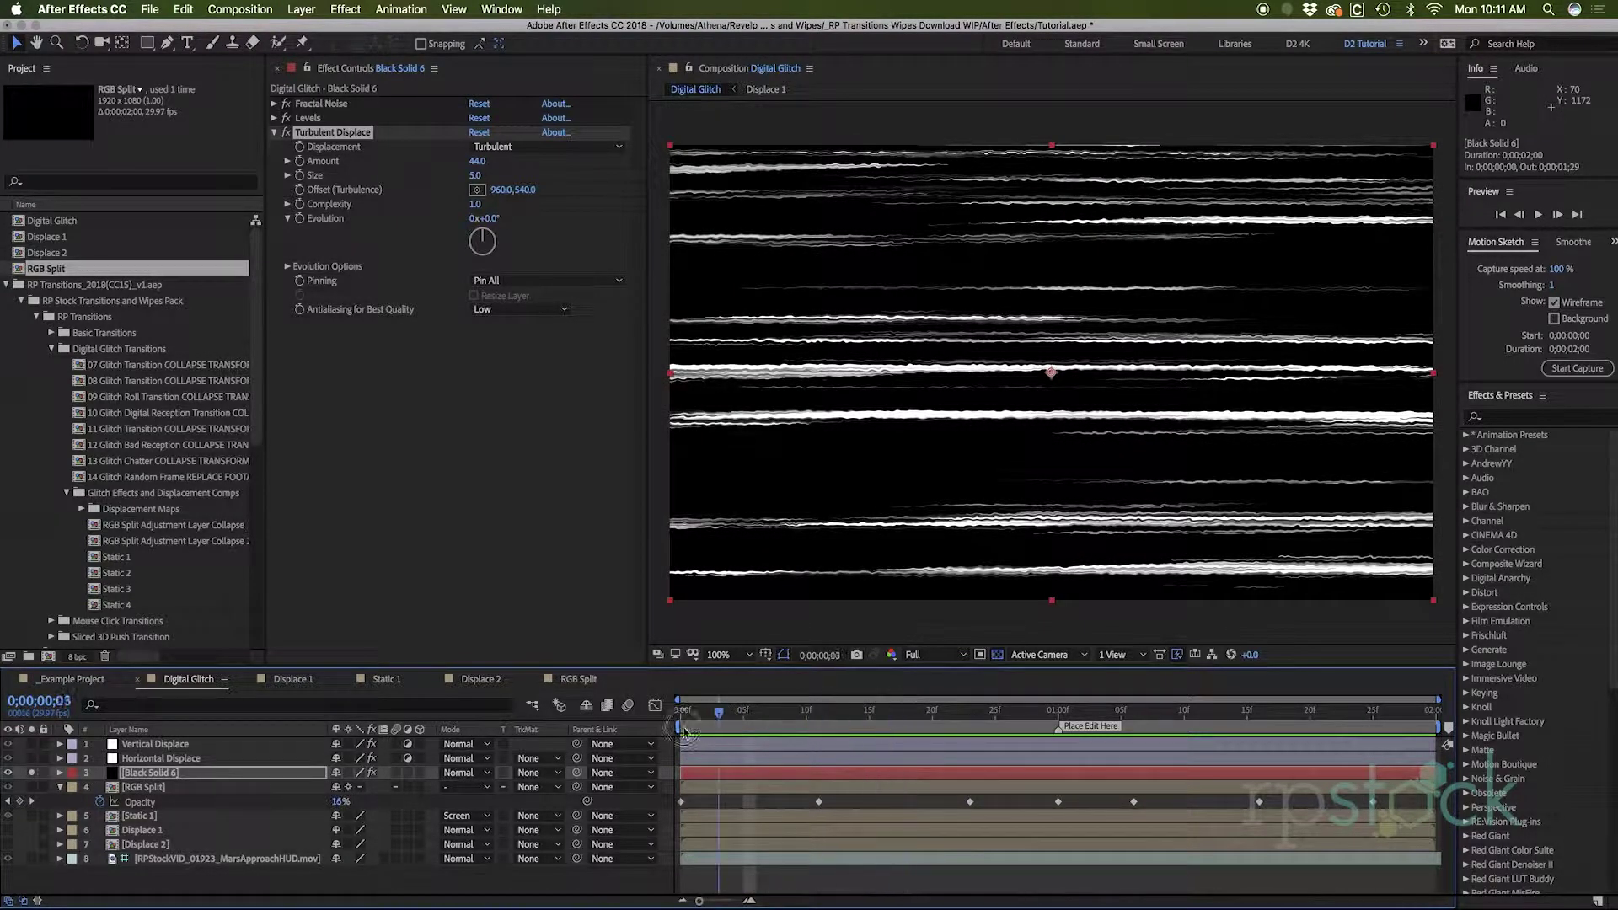
{"action": "left_click", "coordinate": [300, 219], "text": "alt"}
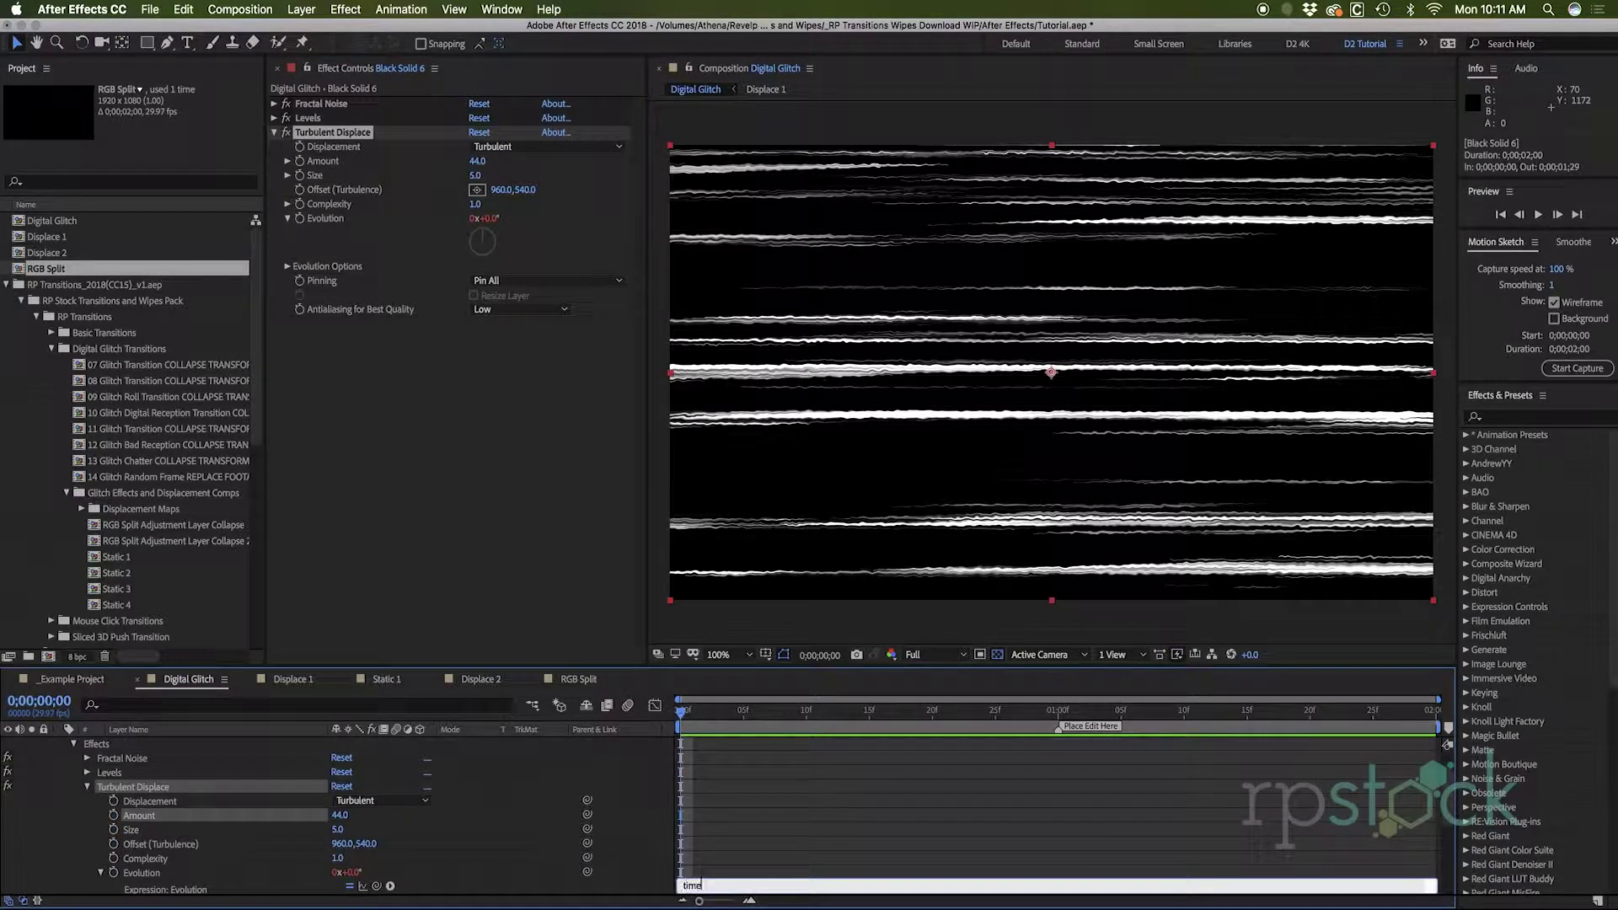
{"action": "key", "text": "KP_Enter"}
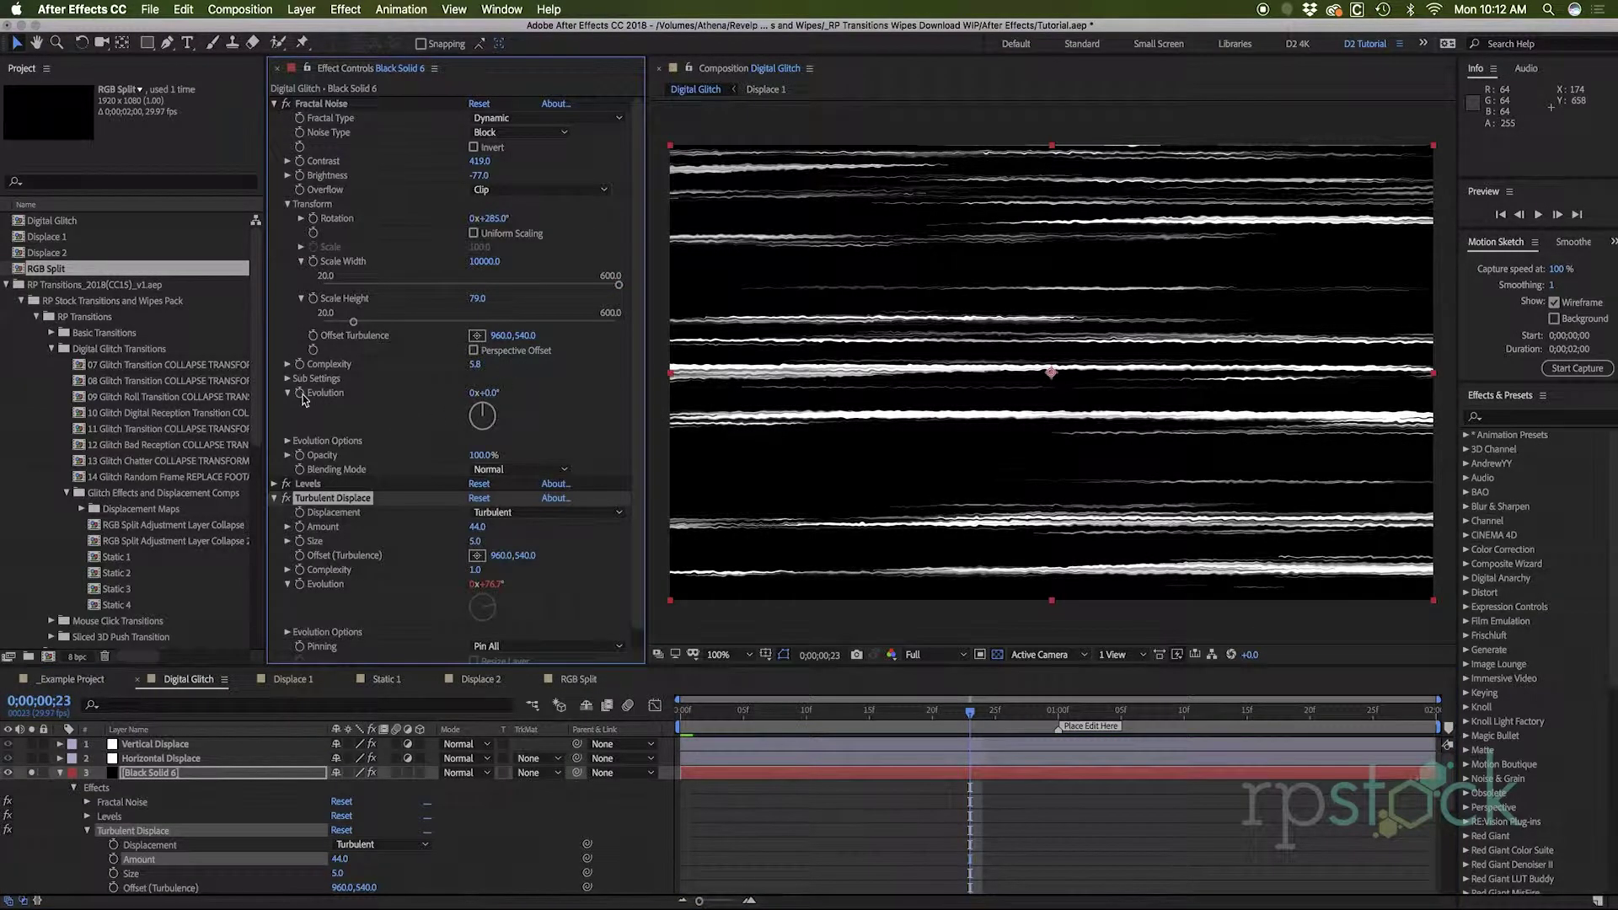
Add the expression time*100 to the Fractal Noise Evolution and preview the moving streaks.
{"action": "left_click", "coordinate": [300, 394], "text": "alt"}
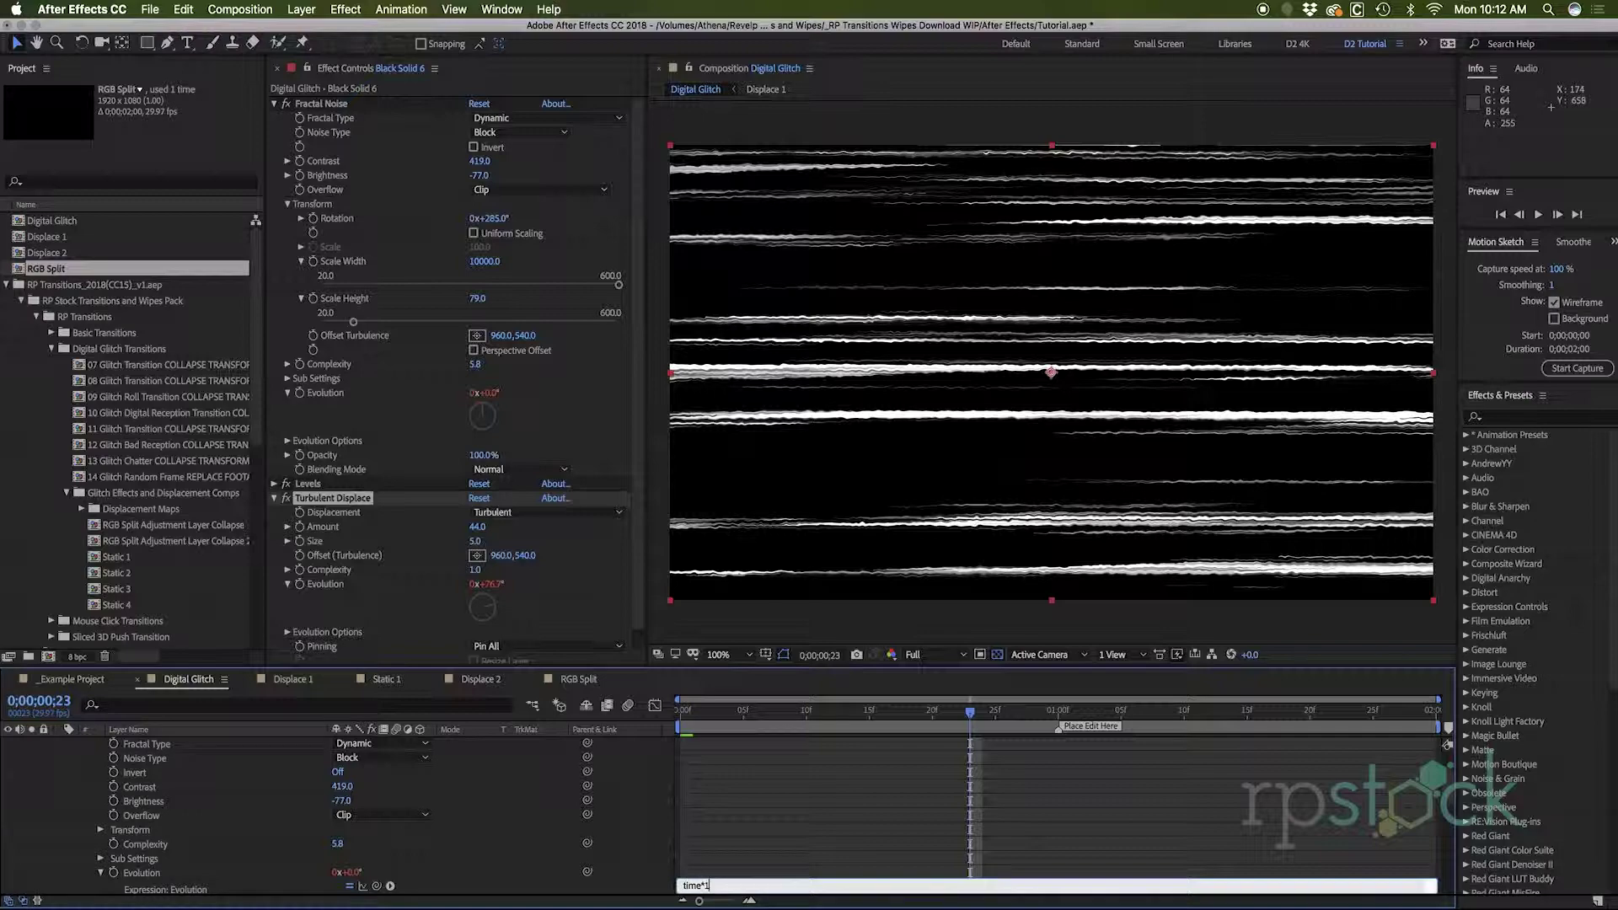
{"action": "type", "text": "time*100"}
{"action": "key", "text": "KP_Enter"}
{"action": "key", "text": "space"}
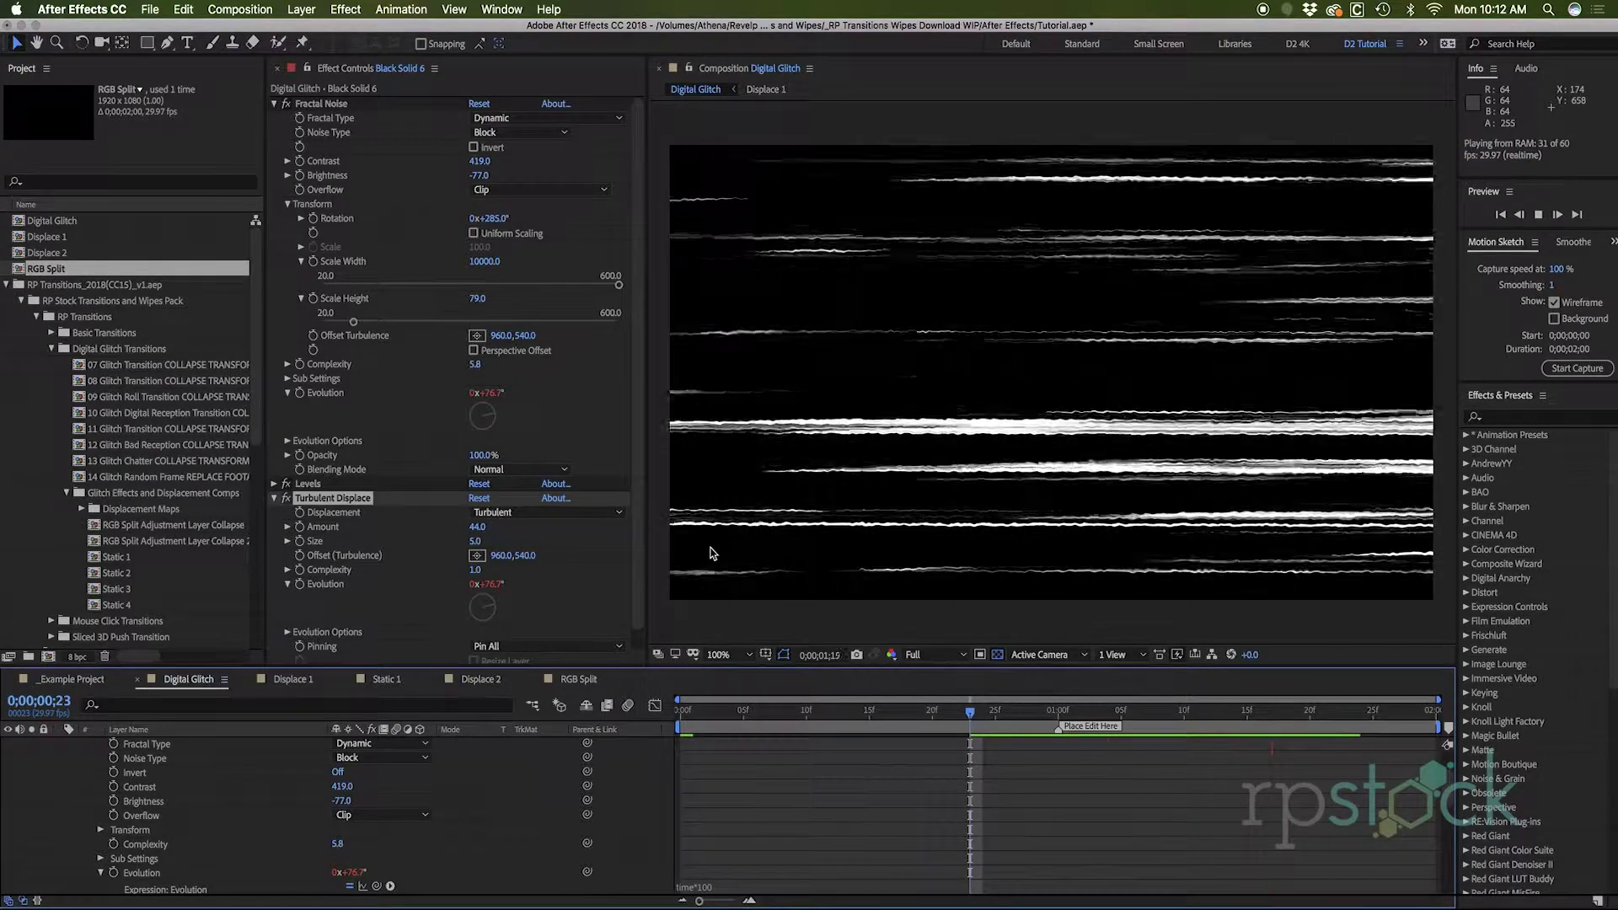
{"action": "key", "text": "space"}
Add the expression time*50 to the Turbulent Displace Random Seed and preview the animation.
{"action": "scroll", "coordinate": [288, 483], "scroll_direction": "down", "scroll_amount": 1}
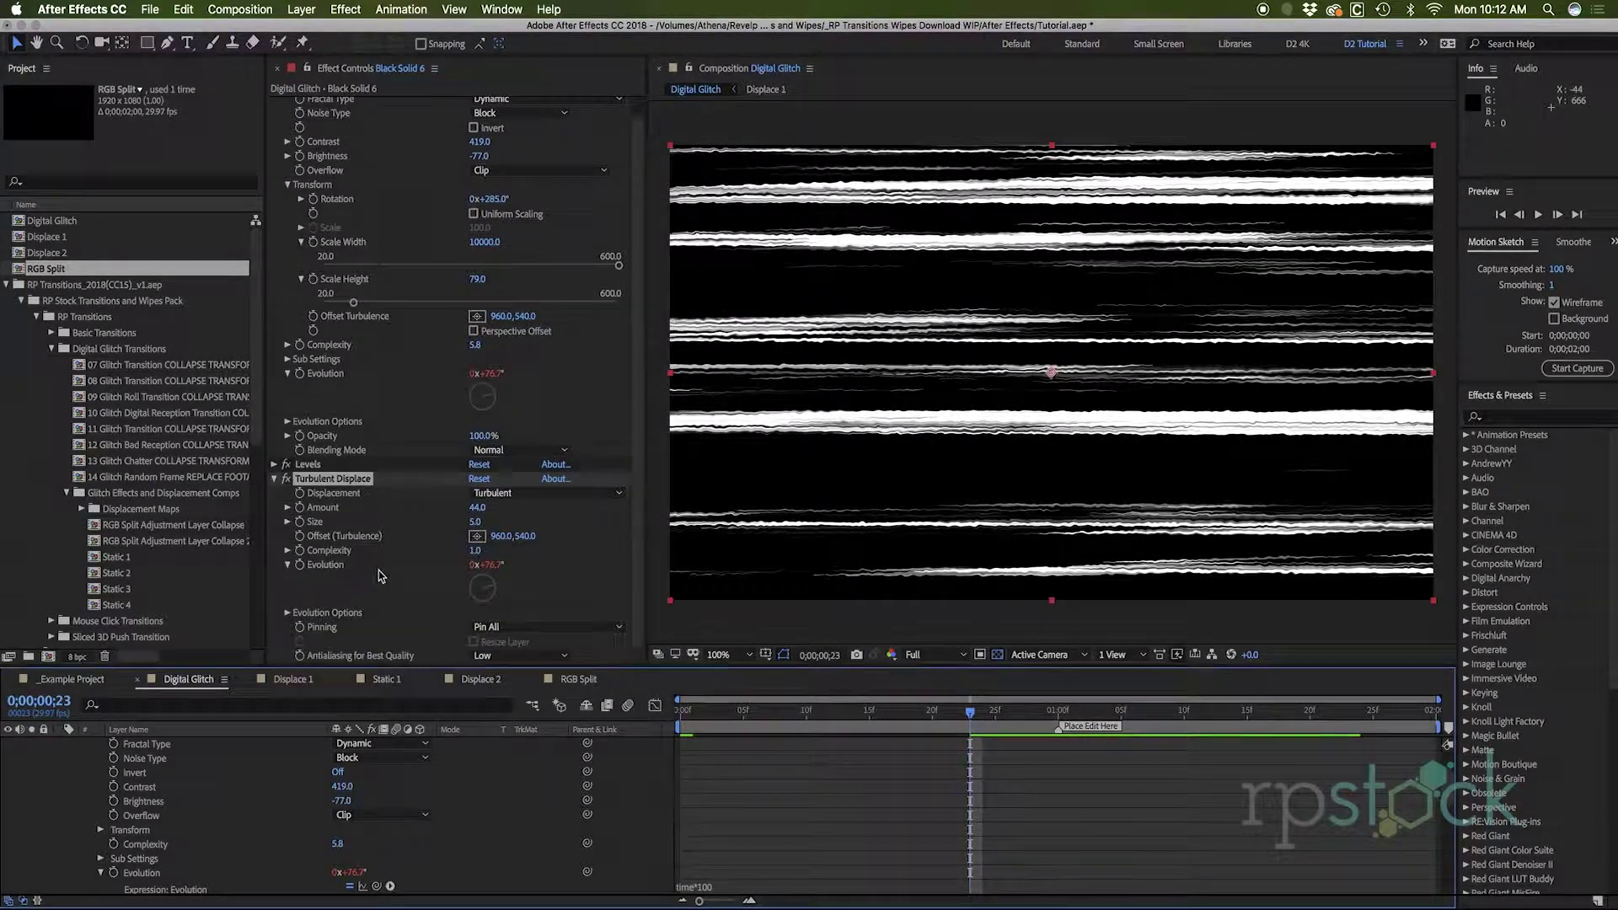
{"action": "left_click", "coordinate": [289, 613]}
{"action": "scroll", "coordinate": [444, 623], "scroll_direction": "down", "scroll_amount": 2}
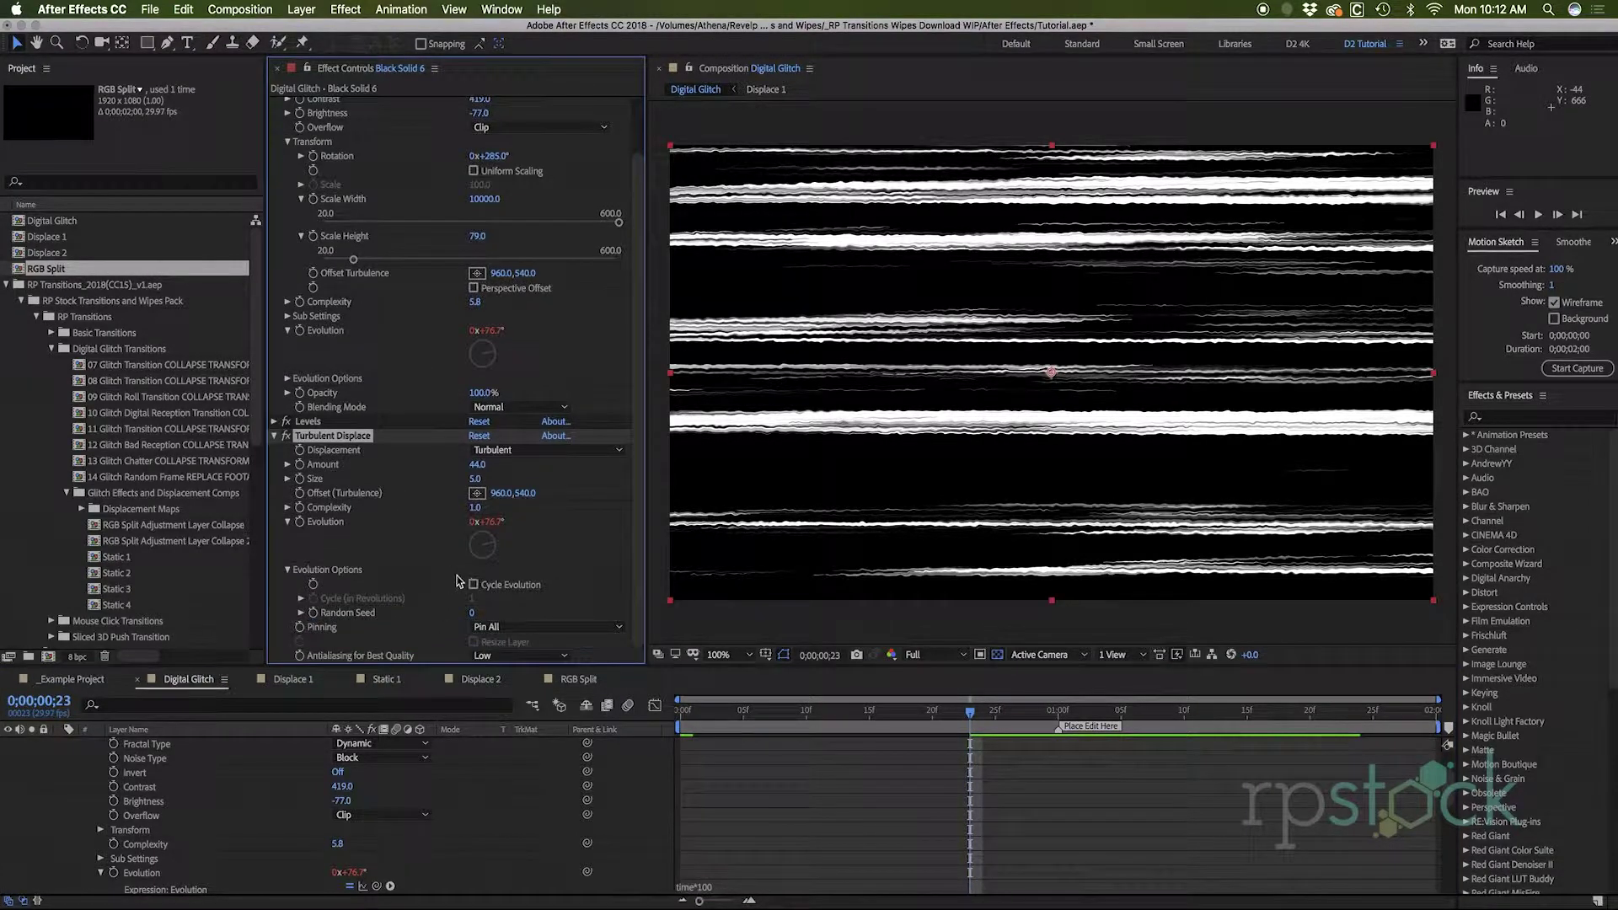
{"action": "left_click", "coordinate": [313, 613], "text": "alt"}
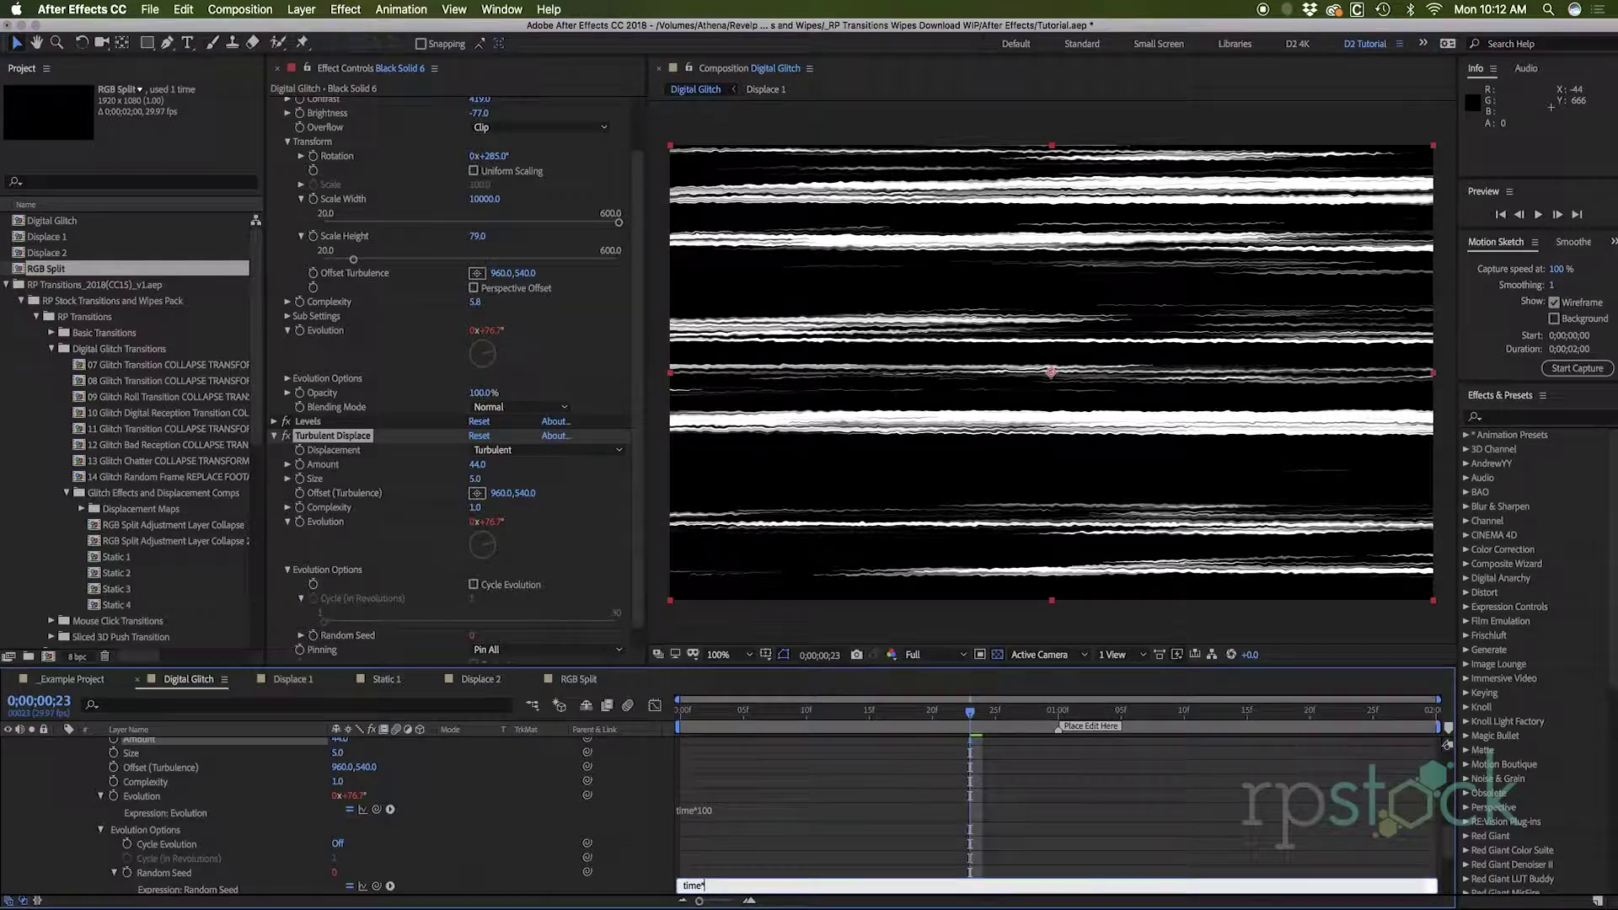
{"action": "type", "text": "time*50"}
{"action": "key", "text": "KP_Enter"}
{"action": "key", "text": "space"}
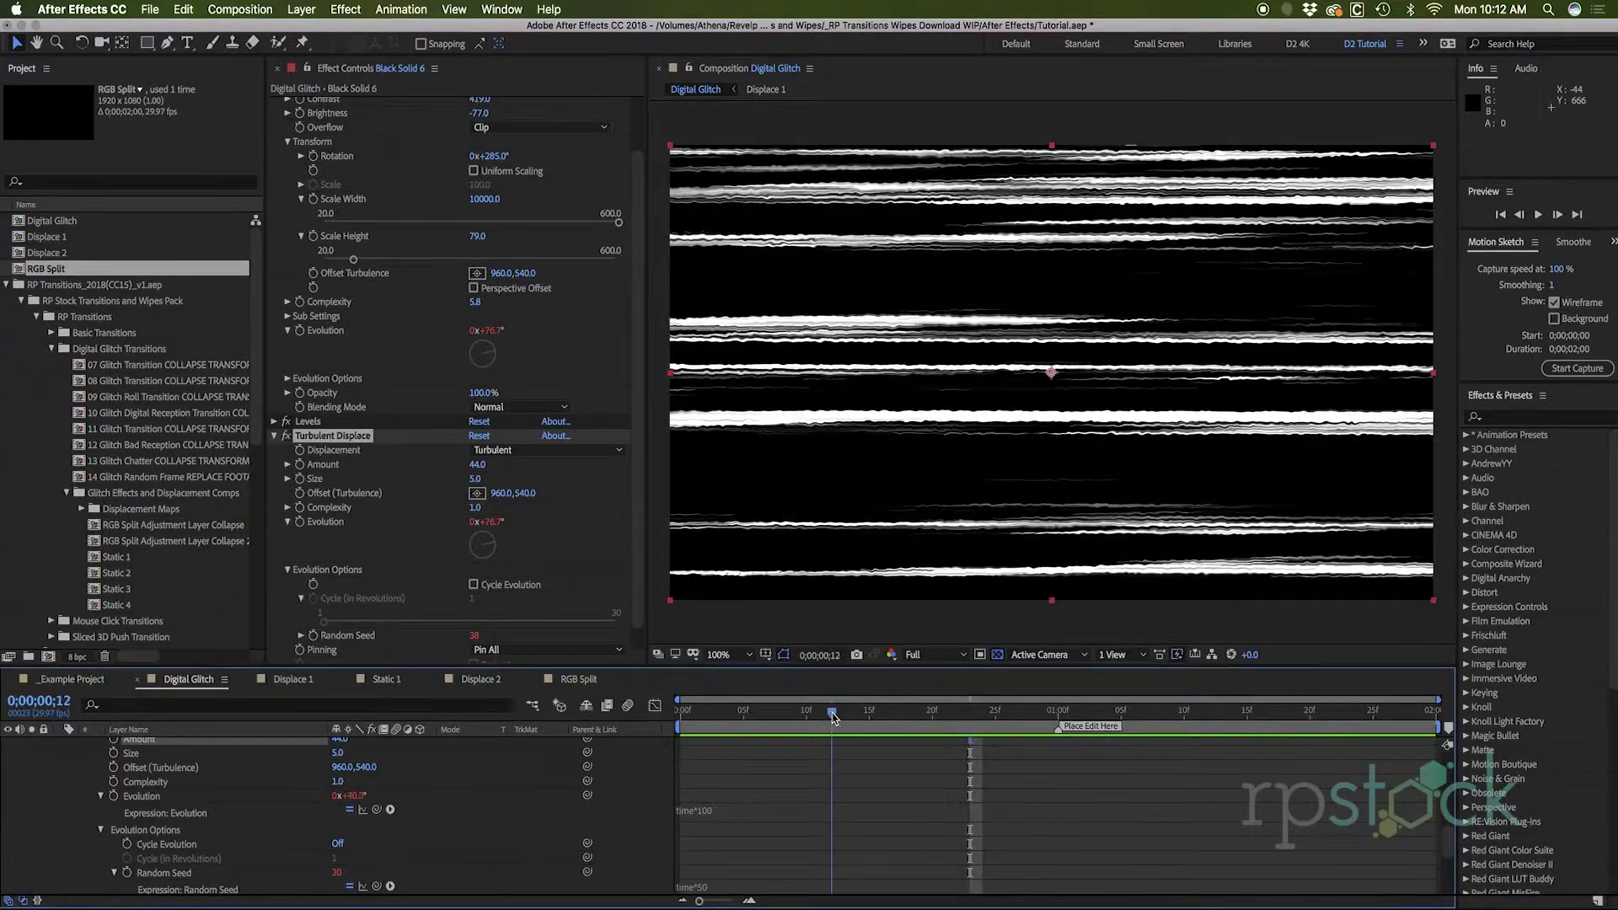
{"action": "key", "text": "space"}
Collapse the black solid's Fractal Noise and Turbulent Displace settings and add an Offset effect below them.
{"action": "scroll", "coordinate": [331, 161], "scroll_direction": "up", "scroll_amount": 3}
{"action": "left_click", "coordinate": [274, 104]}
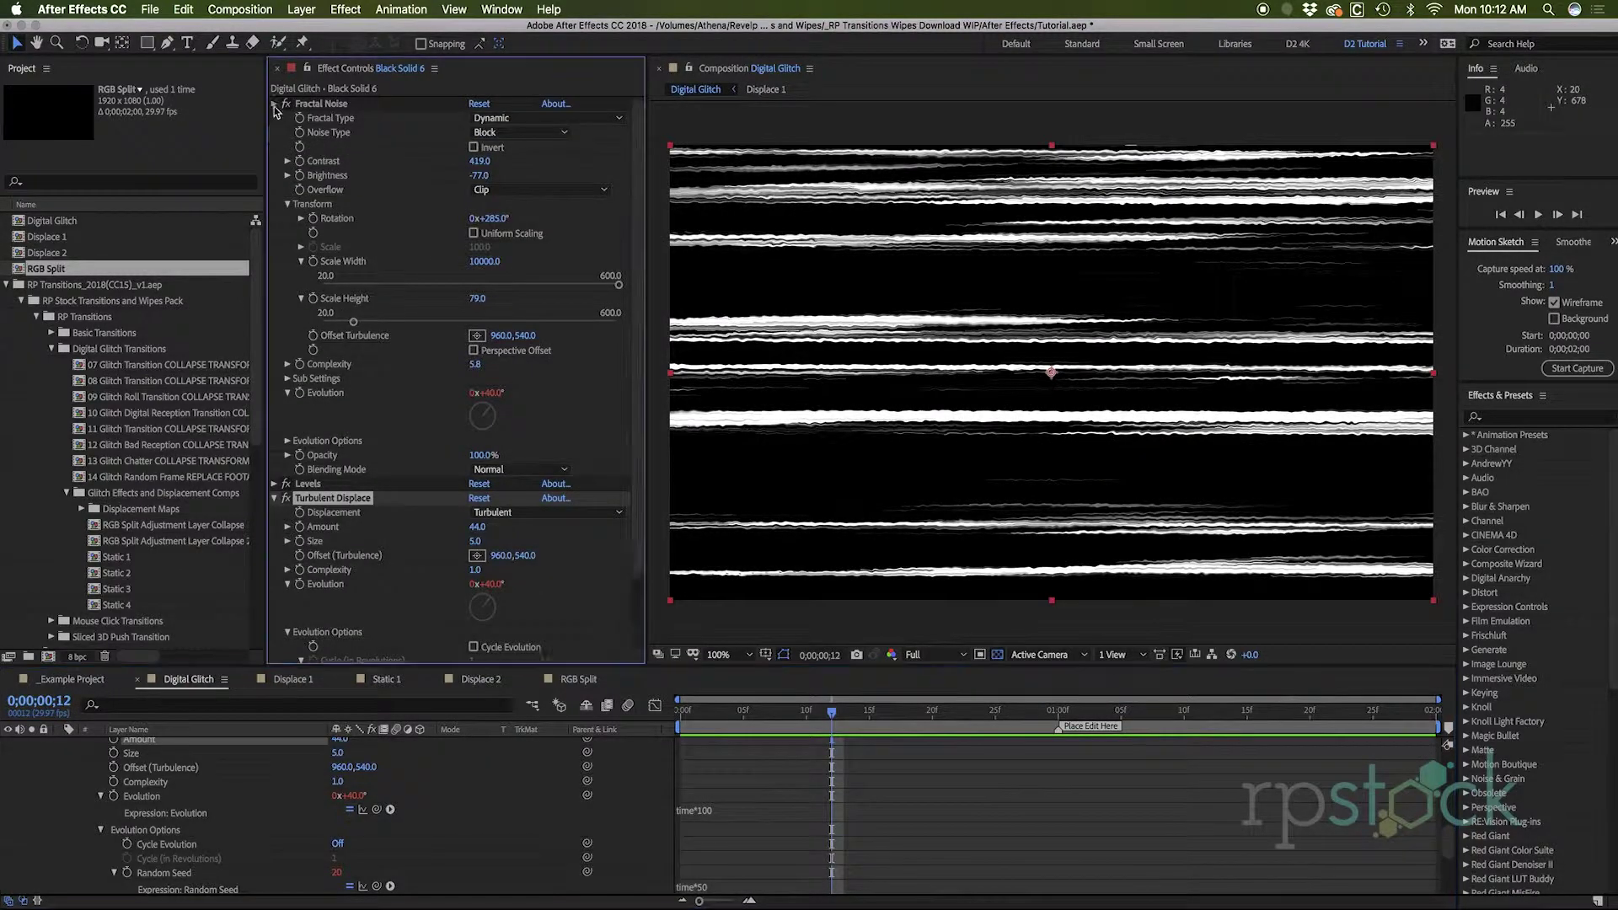
{"action": "left_click", "coordinate": [274, 132]}
{"action": "right_click", "coordinate": [371, 256]}
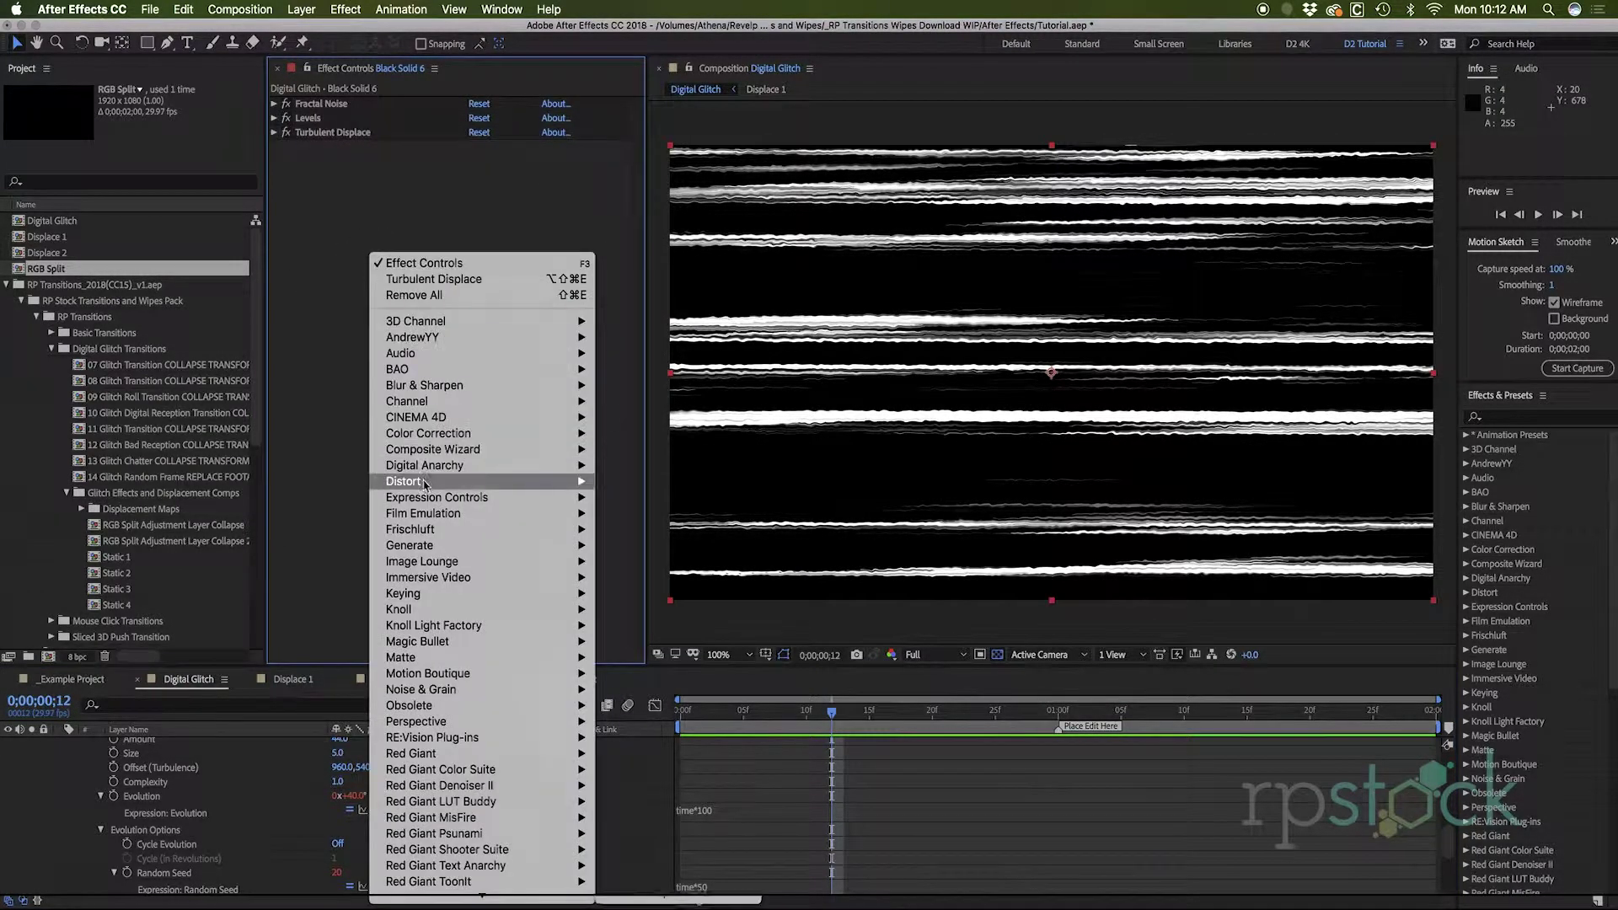
{"action": "mouse_move", "coordinate": [421, 481]}
{"action": "left_click", "coordinate": [640, 685]}
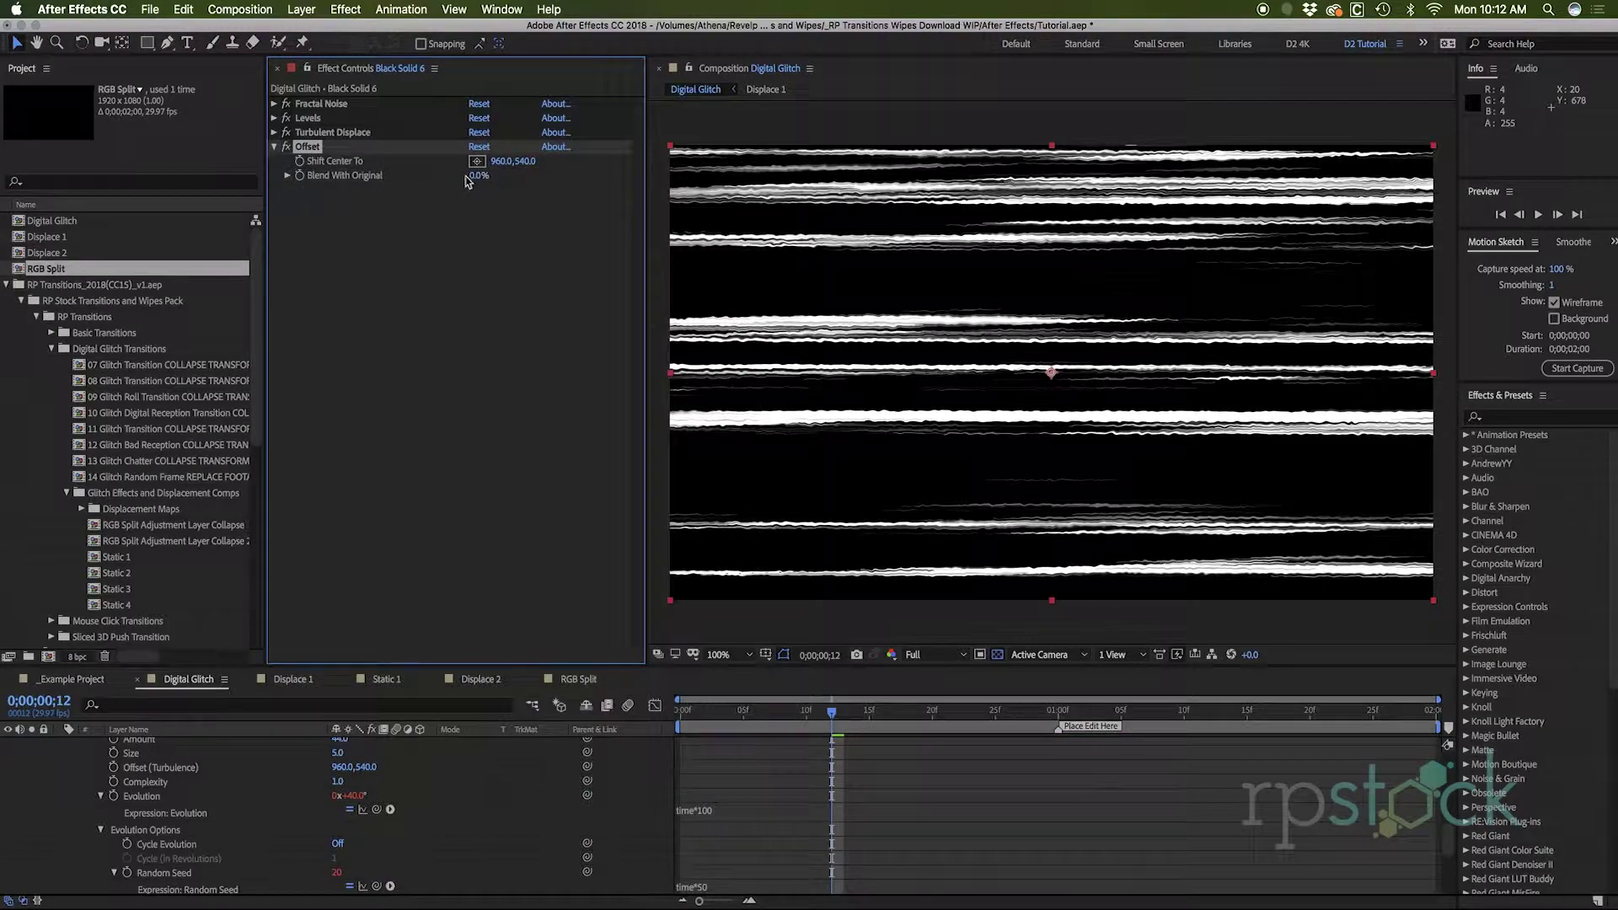
Keyframe the Offset's Shift Center To along the composition with vertical values 799, 1027, 446 and 805.
{"action": "left_click_drag", "start_coordinate": [513, 168], "coordinate": [717, 170]}
{"action": "key", "text": "space"}
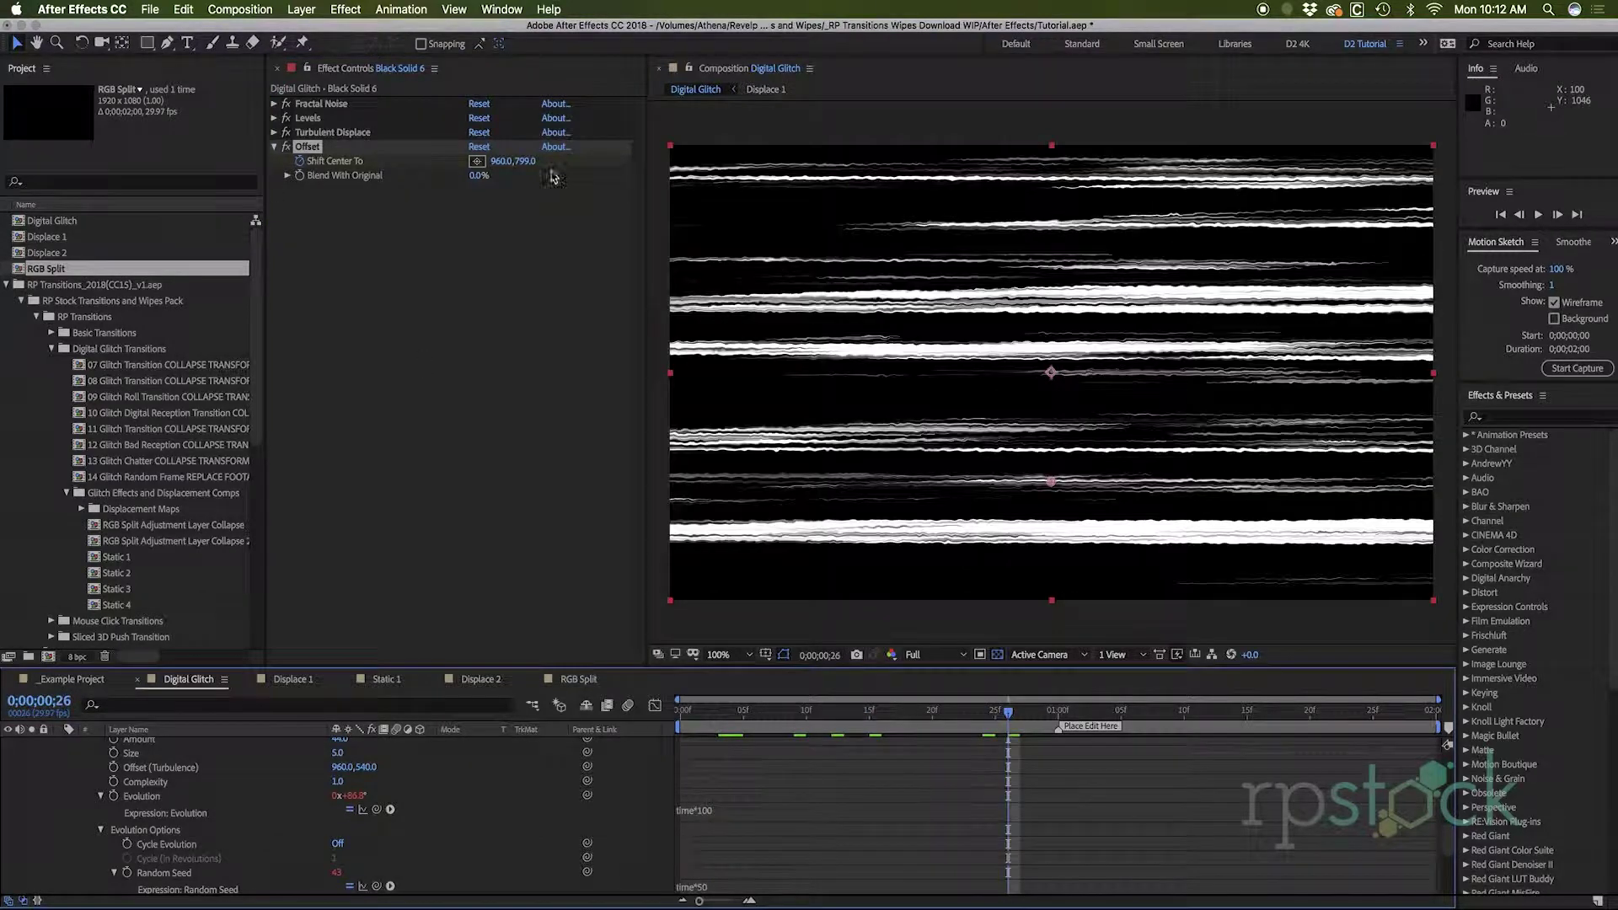
{"action": "left_click_drag", "start_coordinate": [525, 166], "coordinate": [716, 164]}
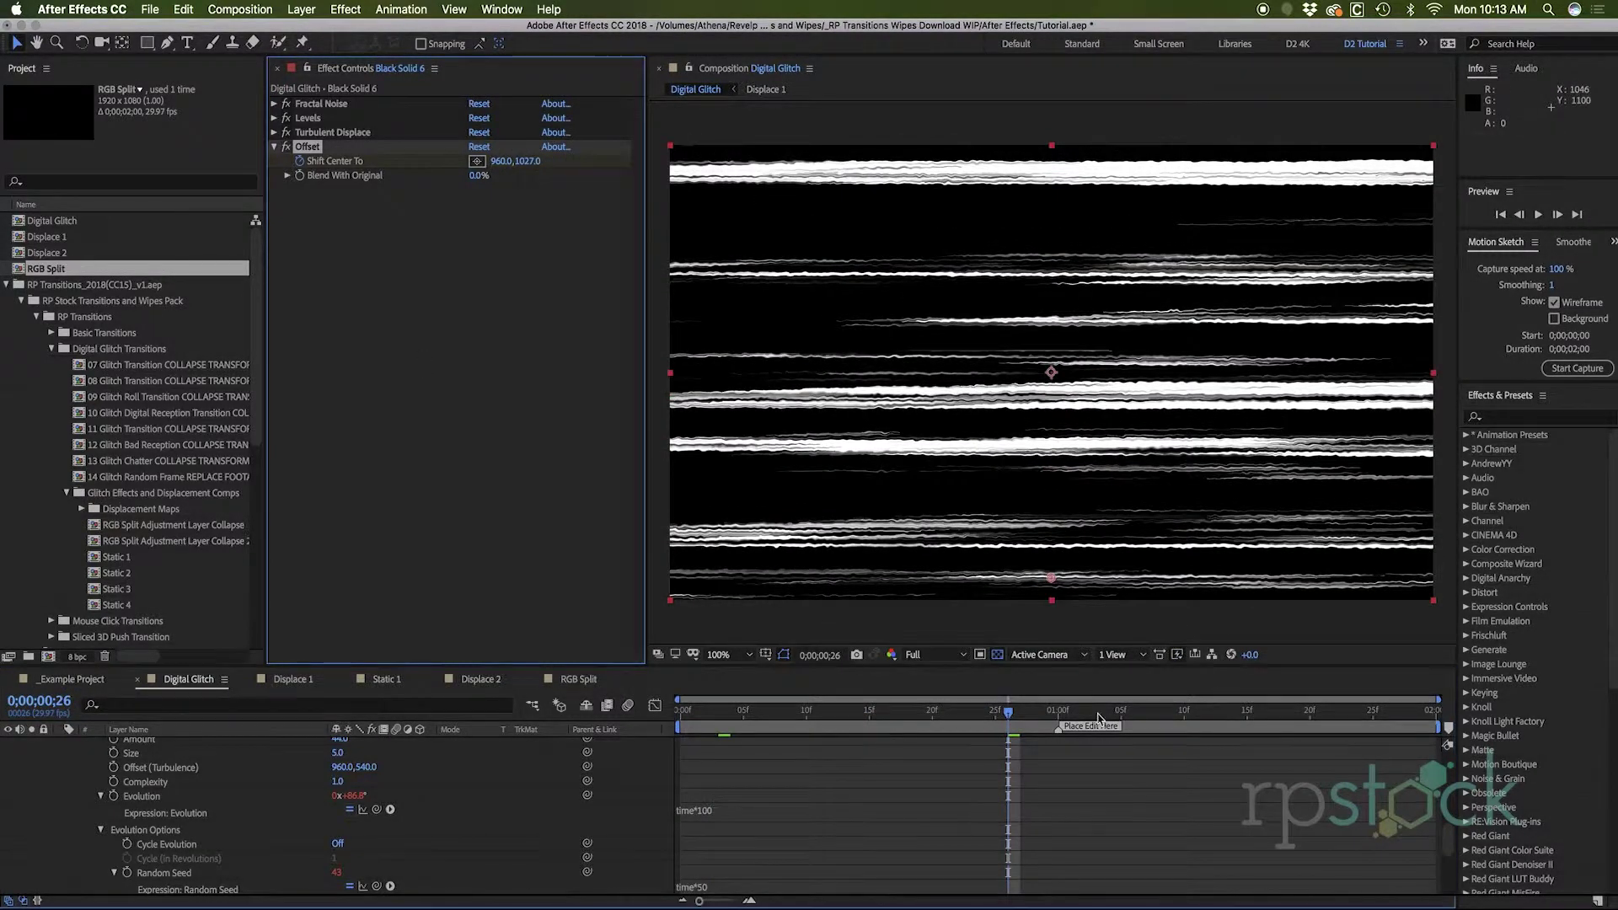
{"action": "left_click_drag", "start_coordinate": [522, 166], "coordinate": [137, 213]}
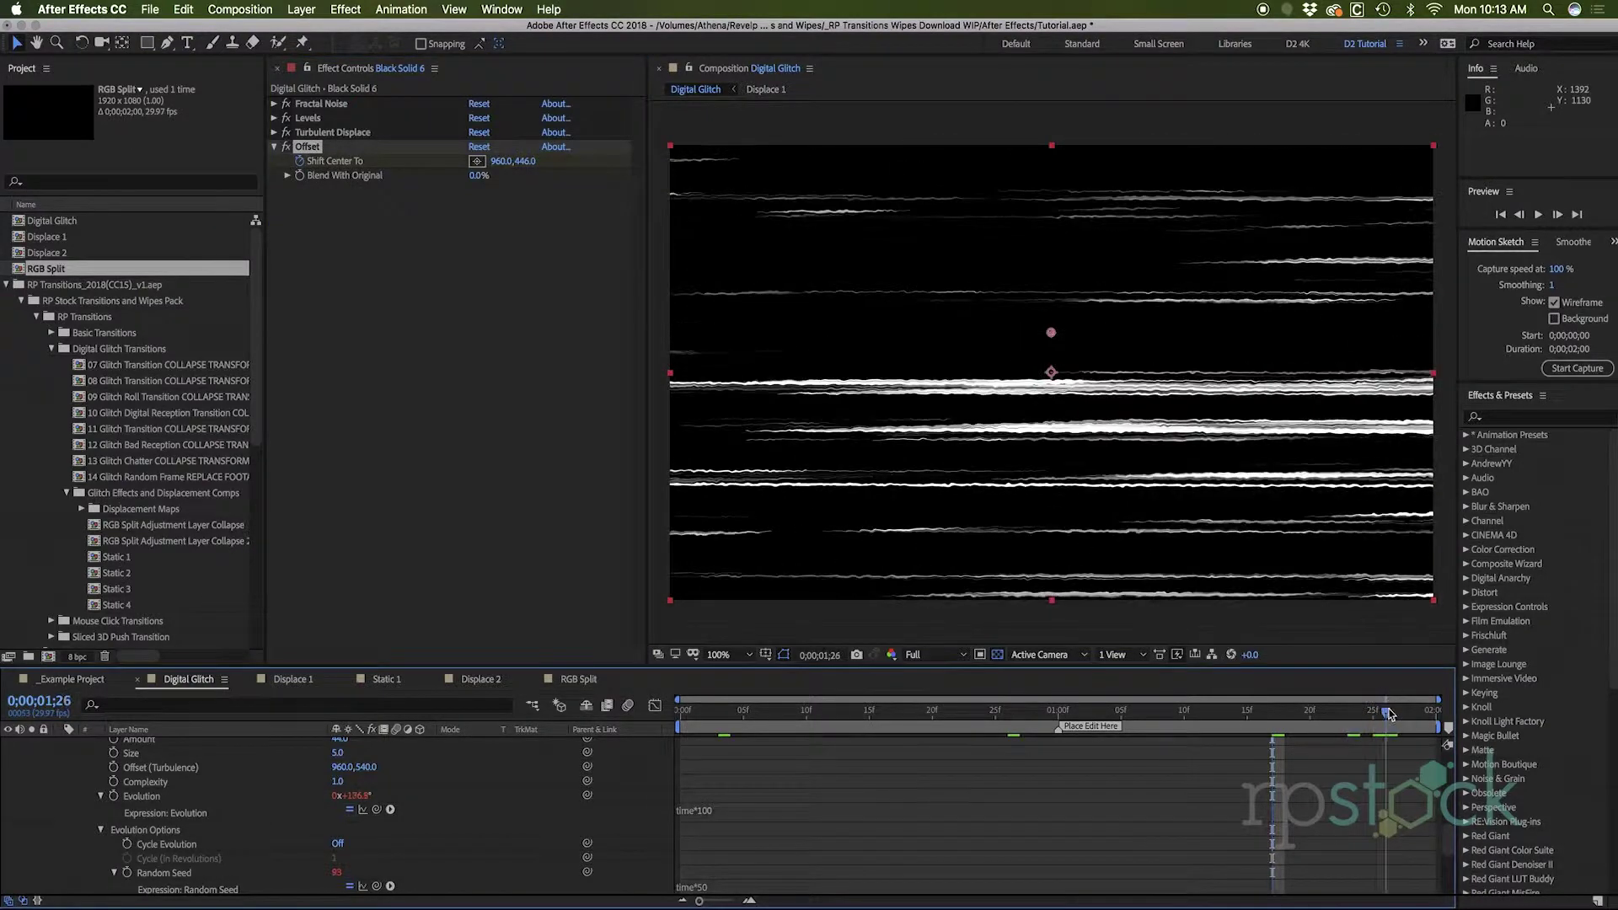
{"action": "left_click_drag", "start_coordinate": [524, 166], "coordinate": [792, 169]}
Collapse and unsolo the black solid layer and set its blending mode to Screen.
{"action": "scroll", "coordinate": [92, 878], "scroll_direction": "up", "scroll_amount": 10}
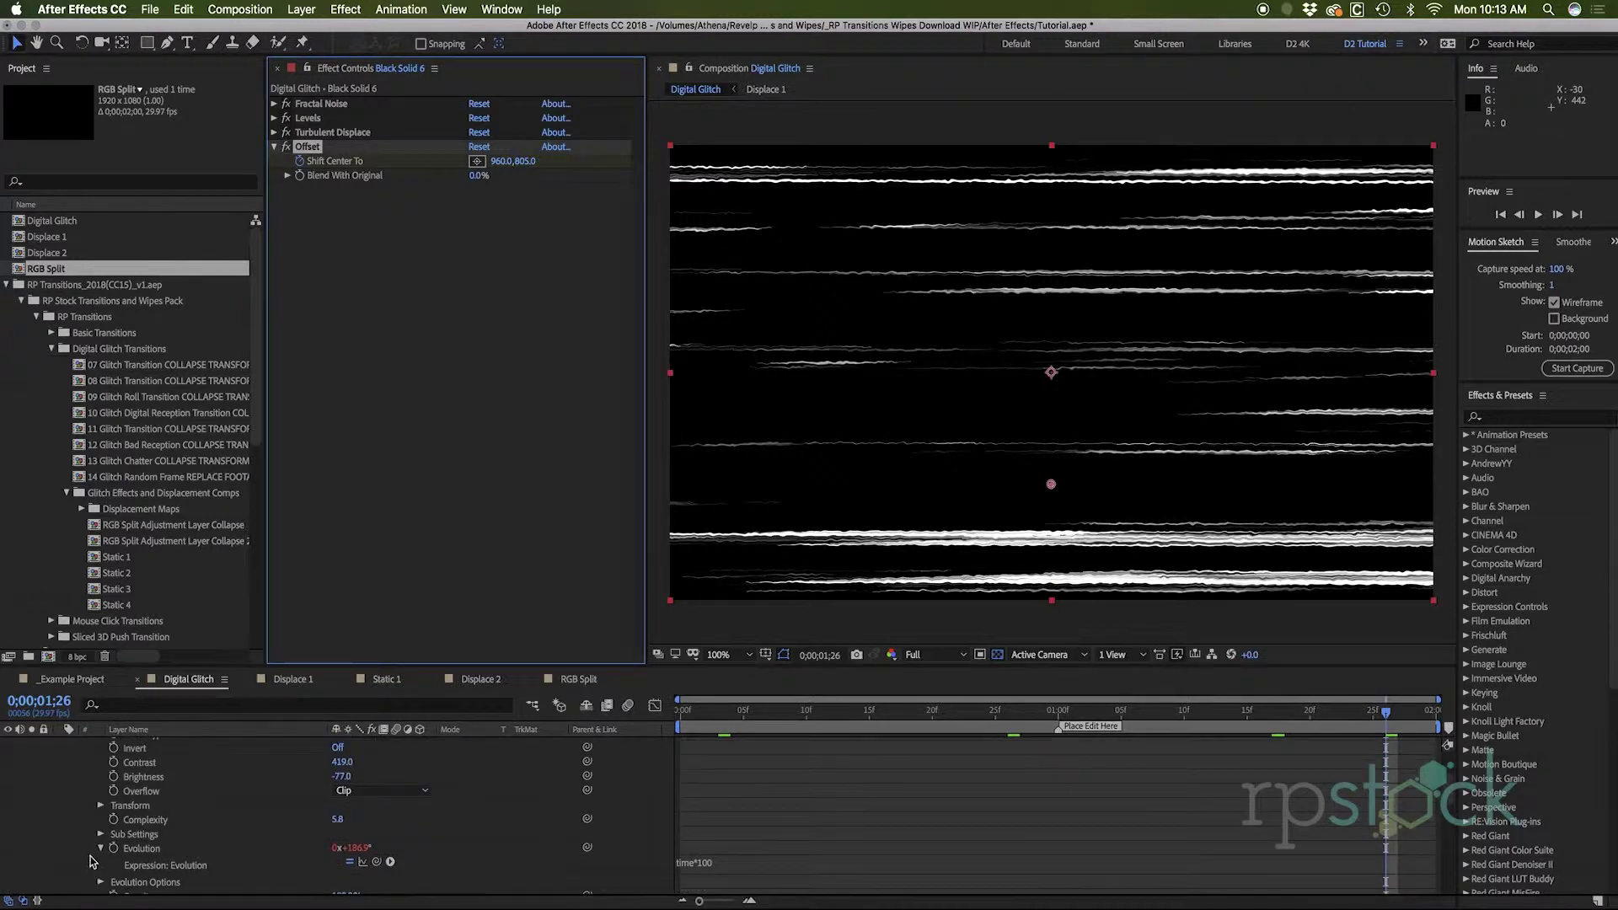
{"action": "left_click", "coordinate": [61, 773]}
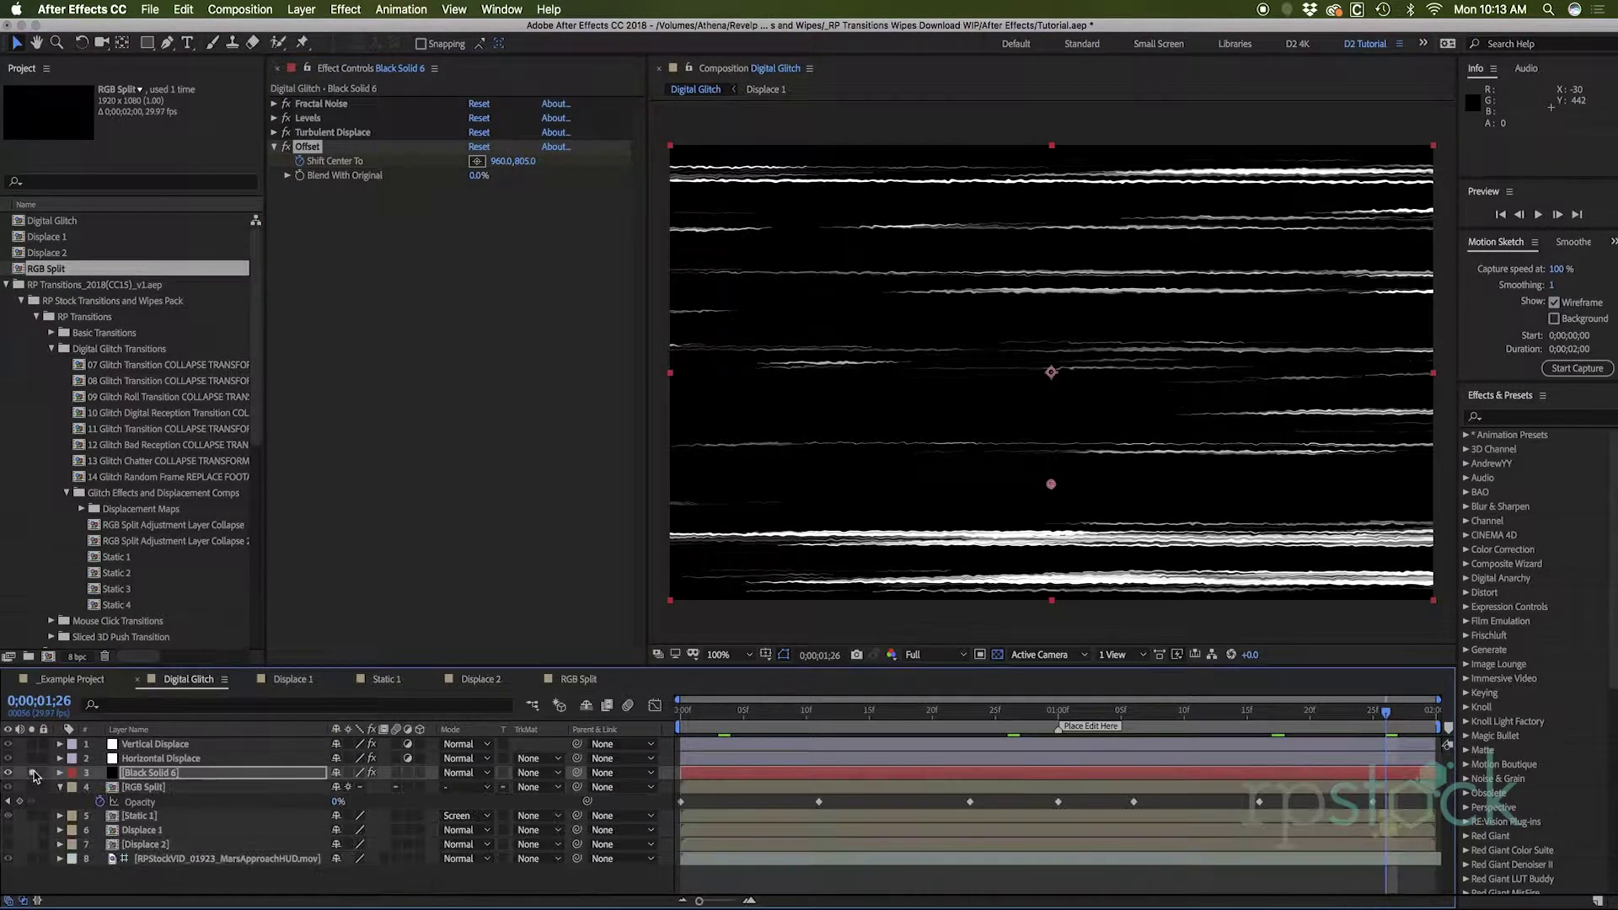
{"action": "left_click", "coordinate": [160, 774]}
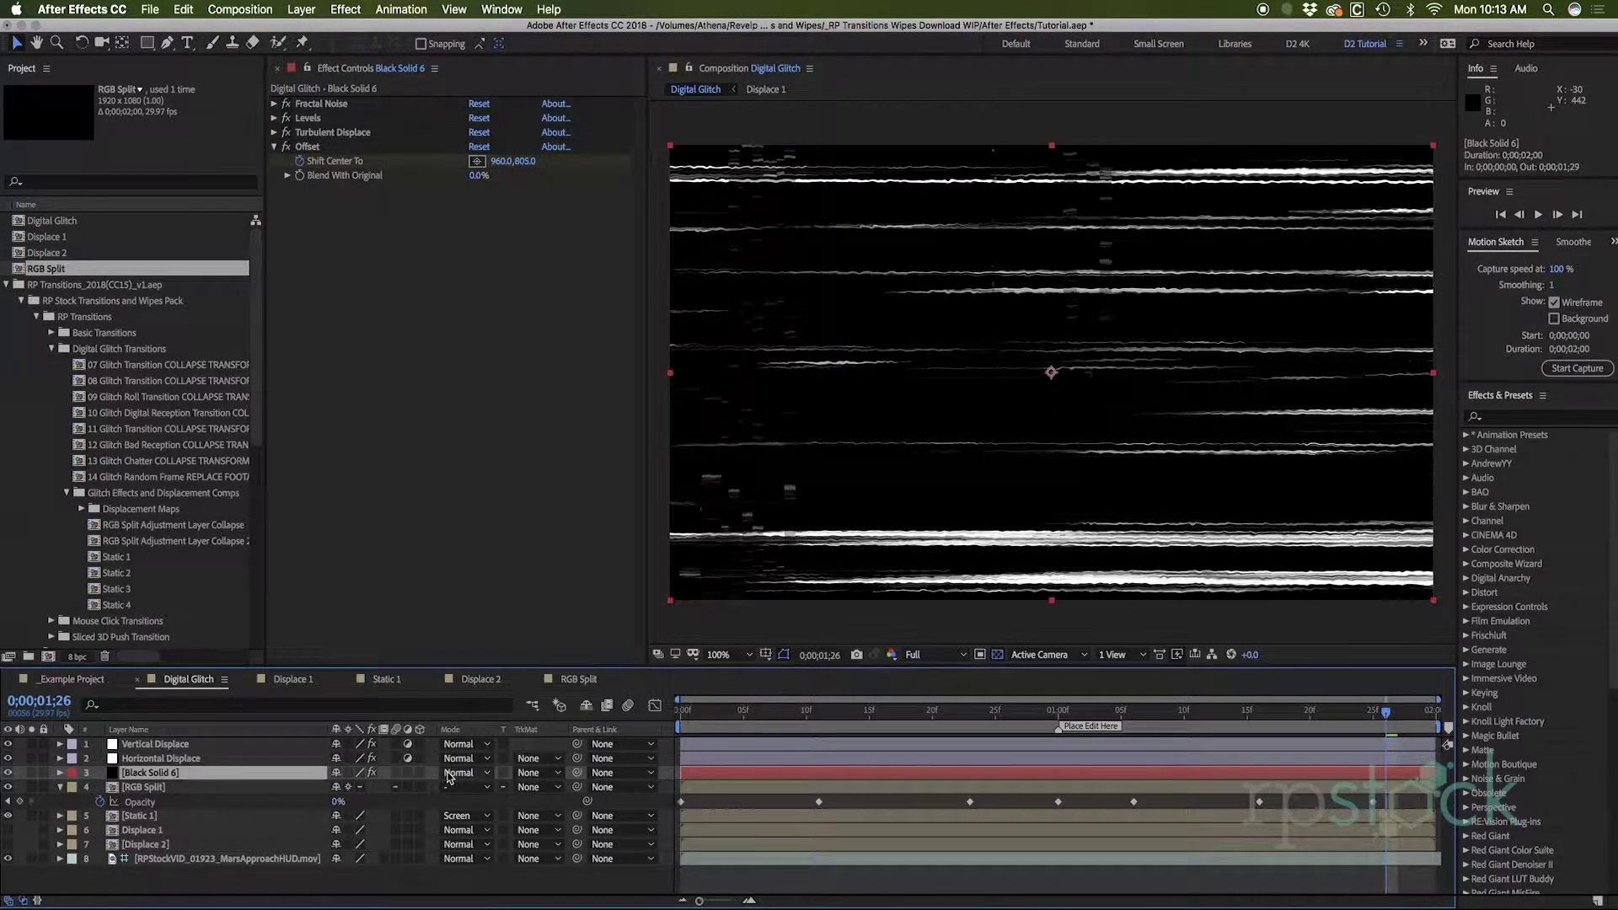
{"action": "left_click", "coordinate": [455, 773]}
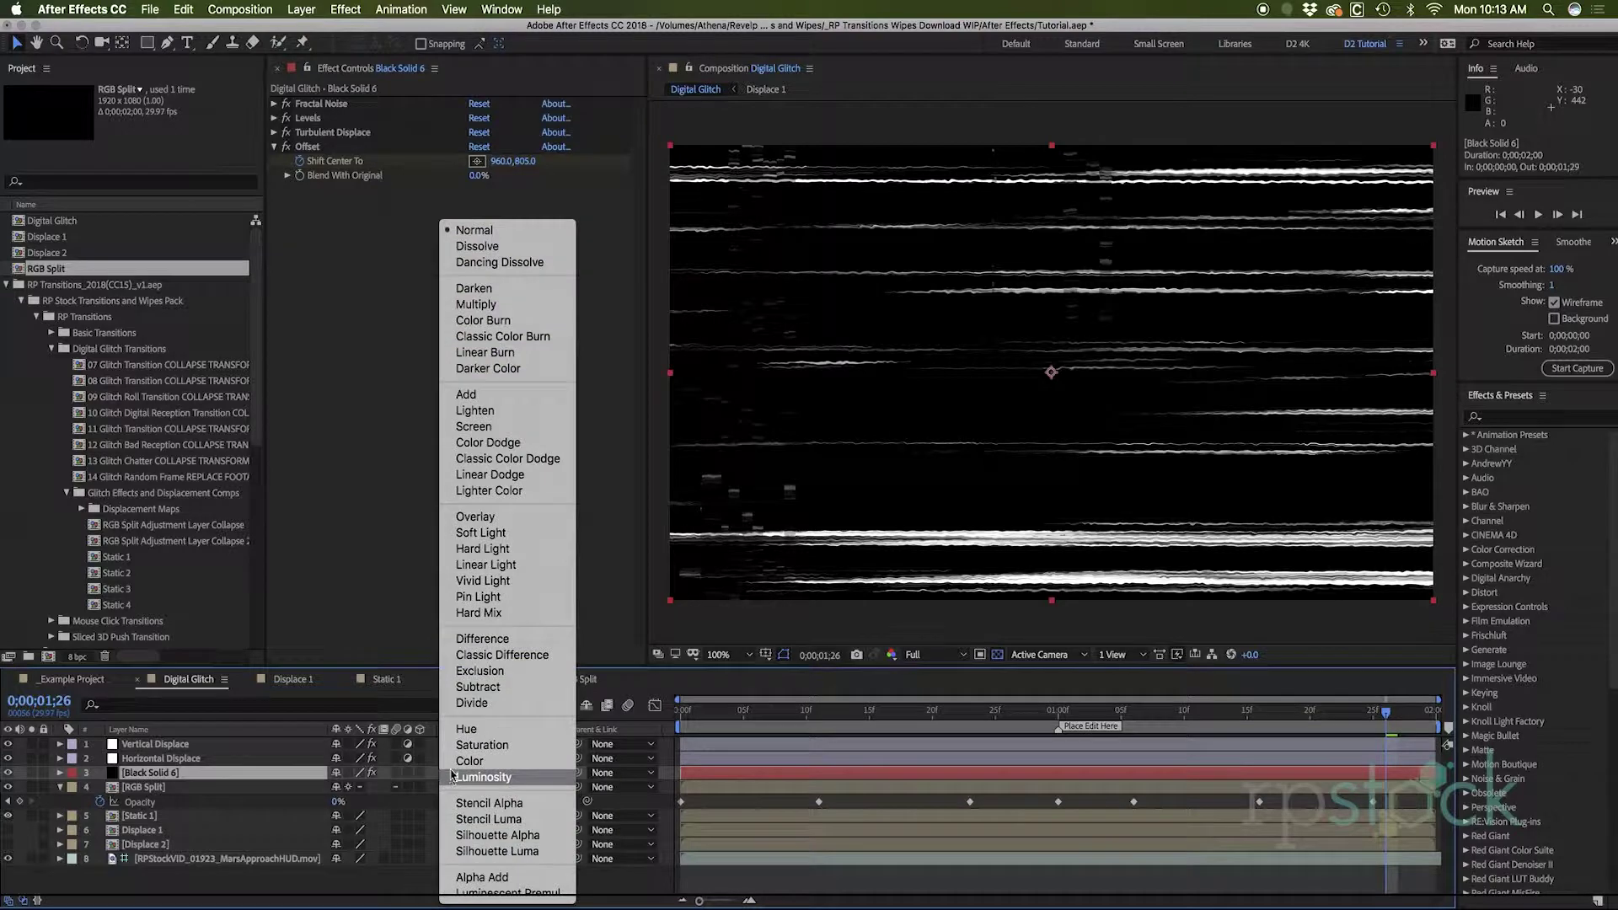
{"action": "left_click", "coordinate": [475, 427]}
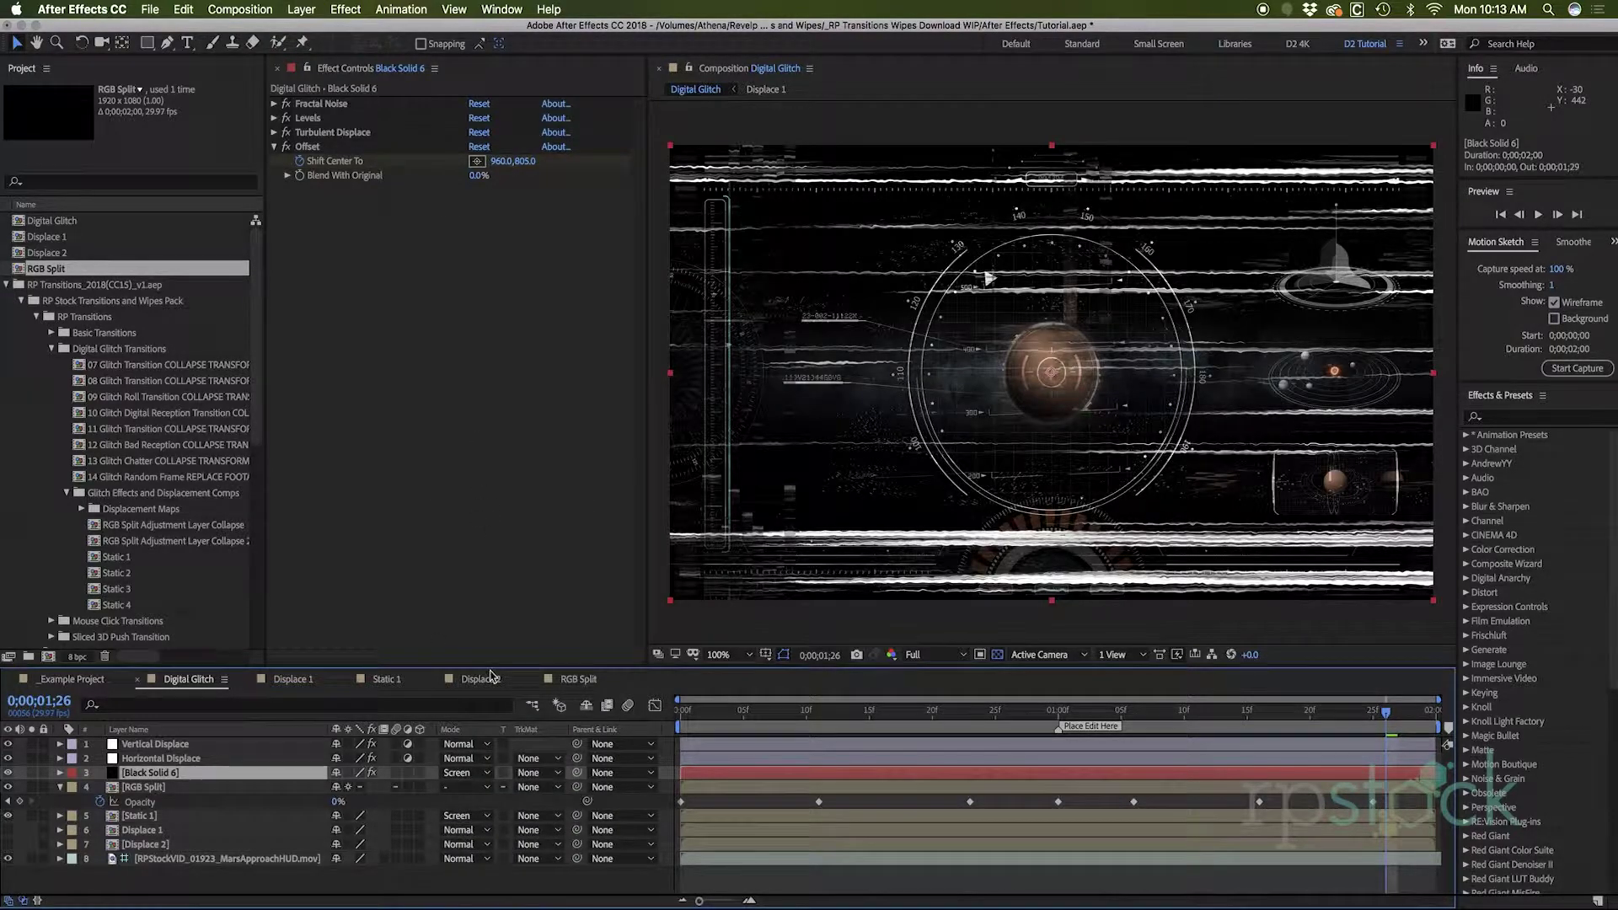
Keyframe the black solid's Opacity at 0% at the start and at the end of the composition.
{"action": "key", "text": "t"}
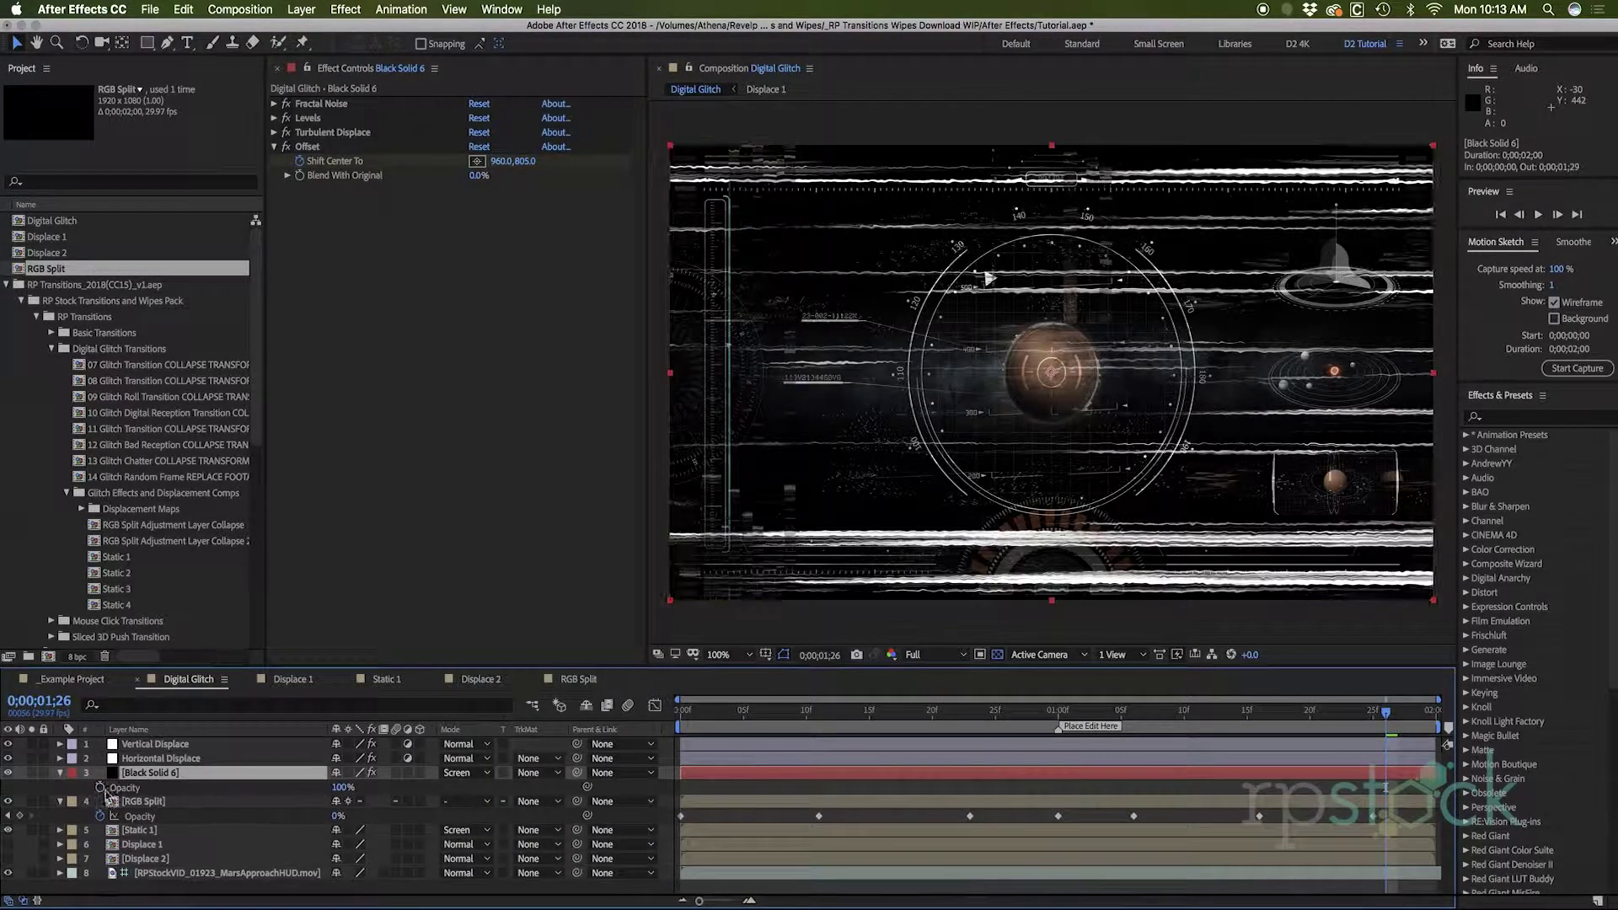
{"action": "key", "text": "Home"}
{"action": "left_click_drag", "start_coordinate": [343, 792], "coordinate": [288, 792]}
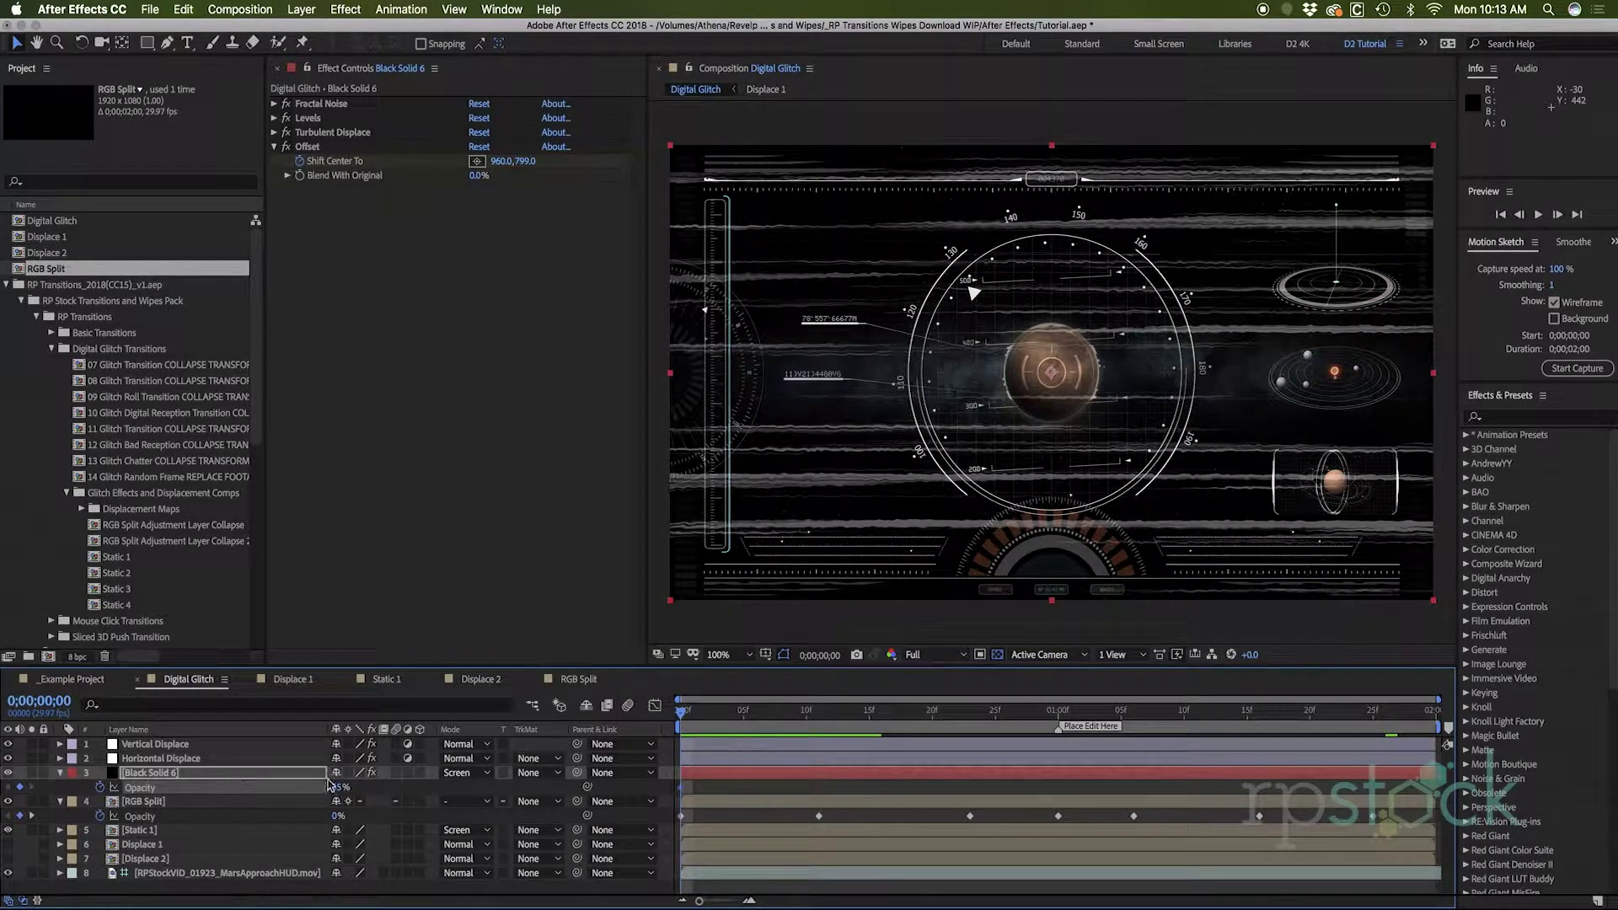
{"action": "left_click_drag", "start_coordinate": [338, 790], "coordinate": [312, 790]}
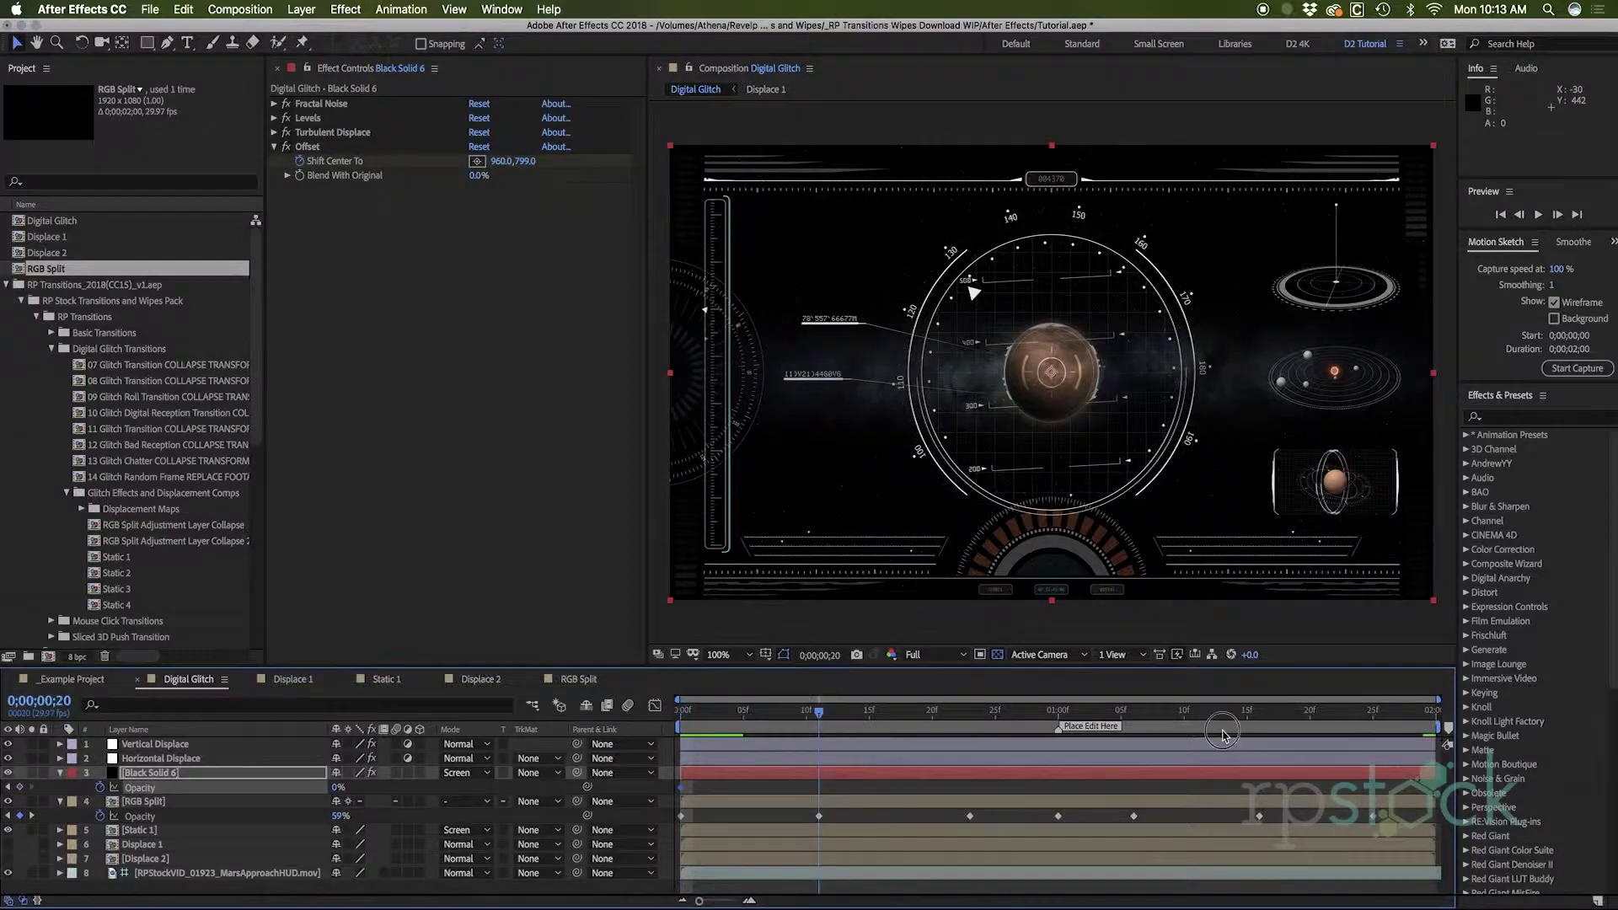
{"action": "key", "text": "End"}
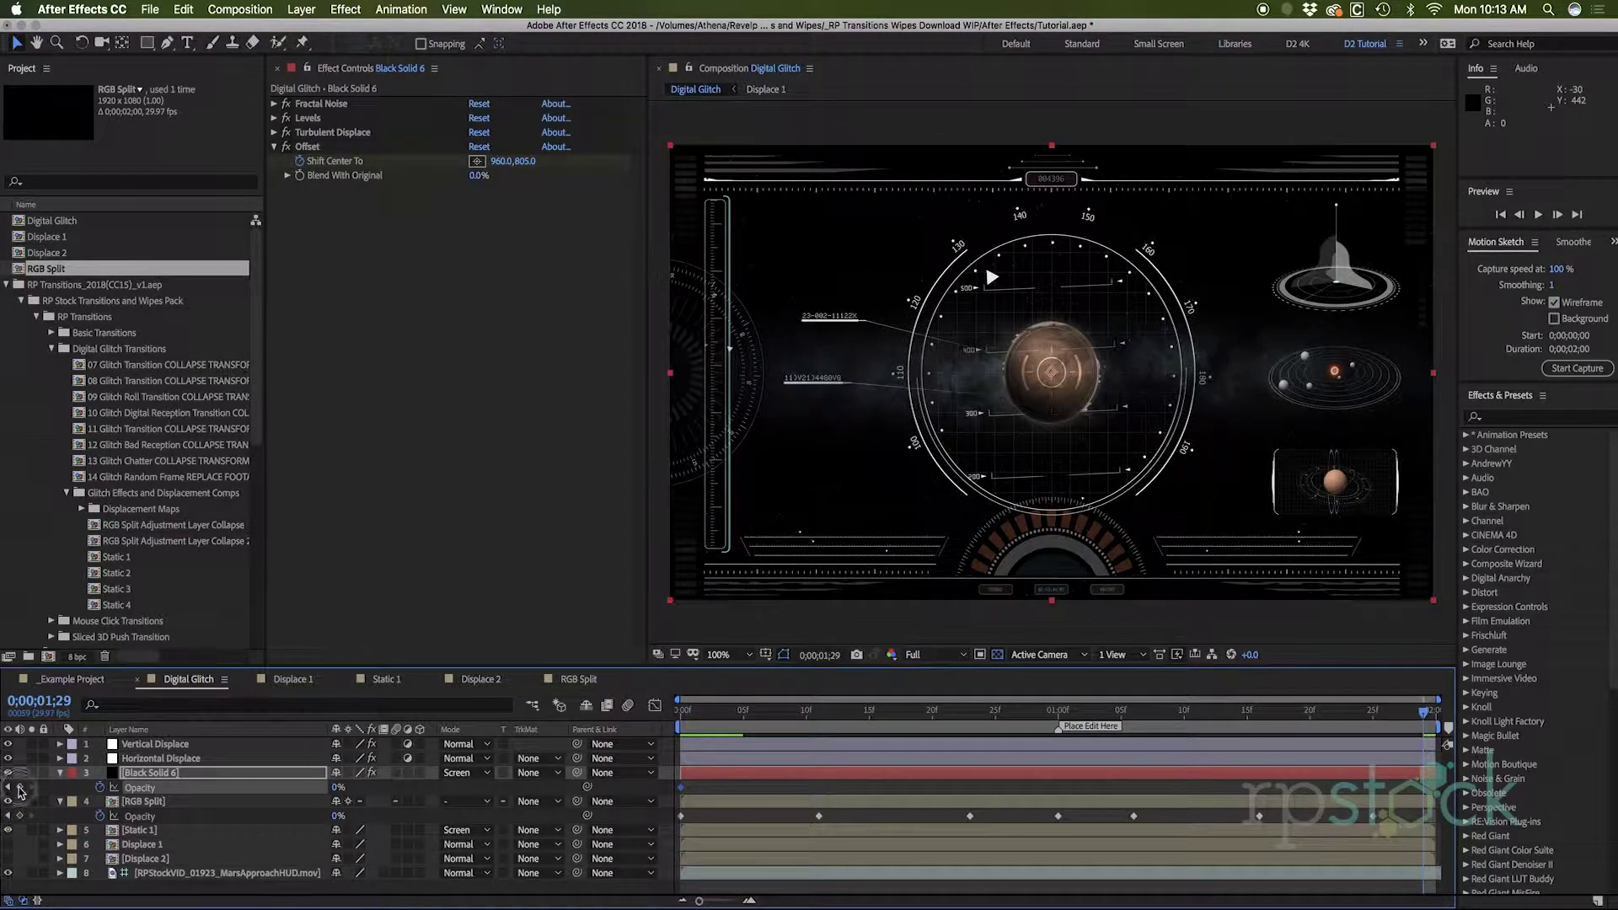
Add black solid Opacity keyframes of 76% at 0;00;00;18, 30% at 0;00;00;28 and 100% at 0;00;01;02.
{"action": "left_click", "coordinate": [908, 713]}
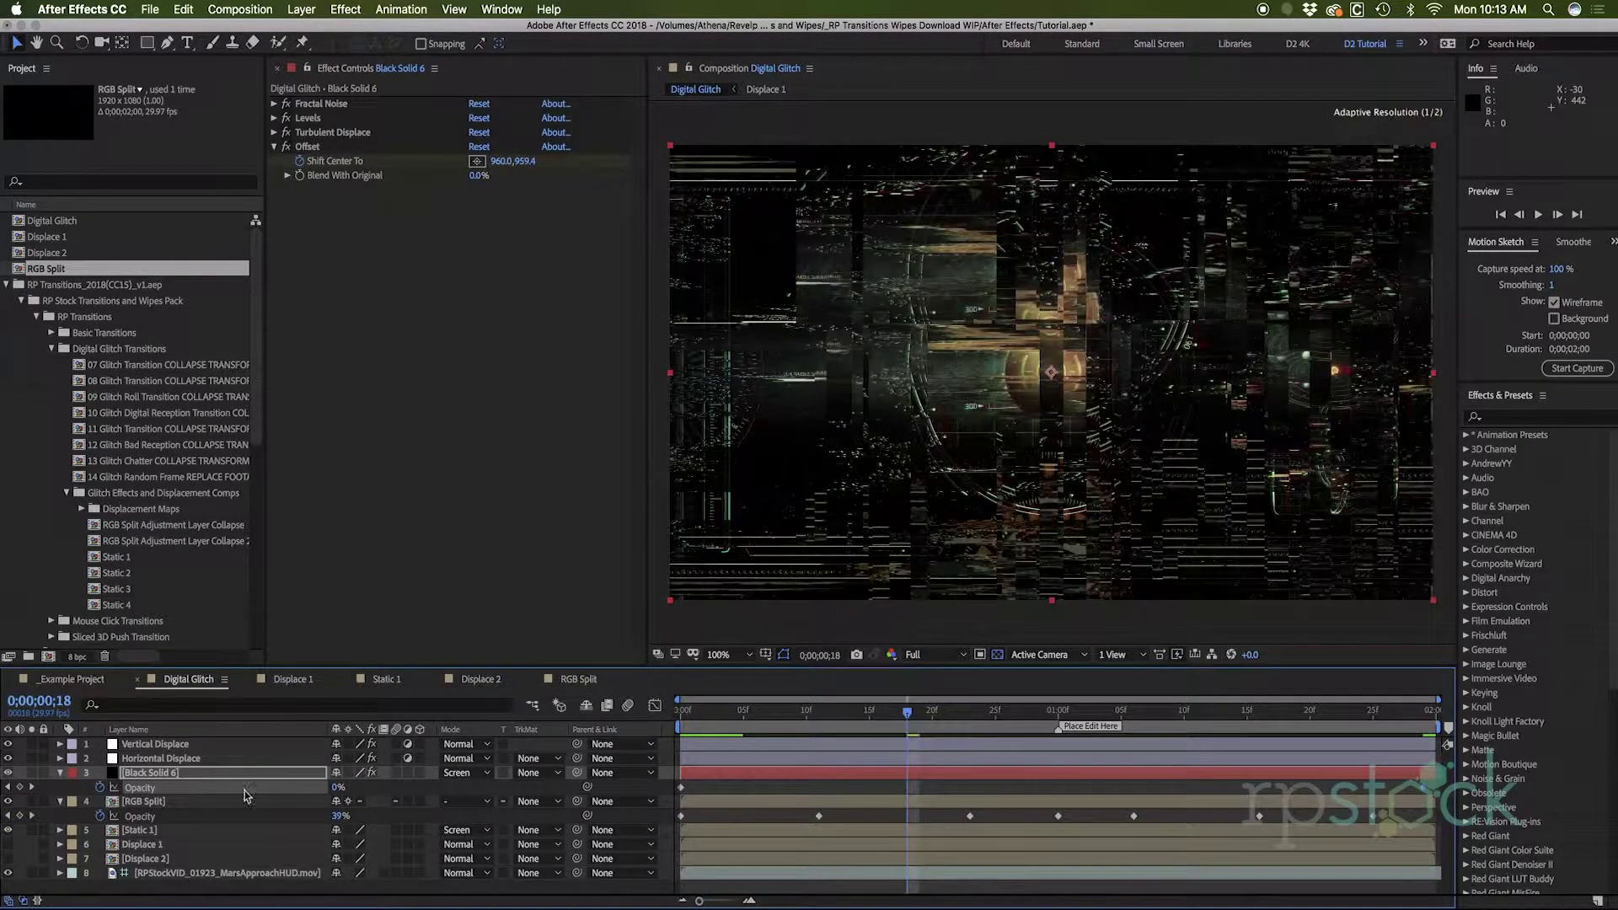
{"action": "left_click", "coordinate": [347, 788]}
{"action": "left_click_drag", "start_coordinate": [348, 790], "coordinate": [396, 791]}
{"action": "left_click_drag", "start_coordinate": [907, 713], "coordinate": [1033, 718]}
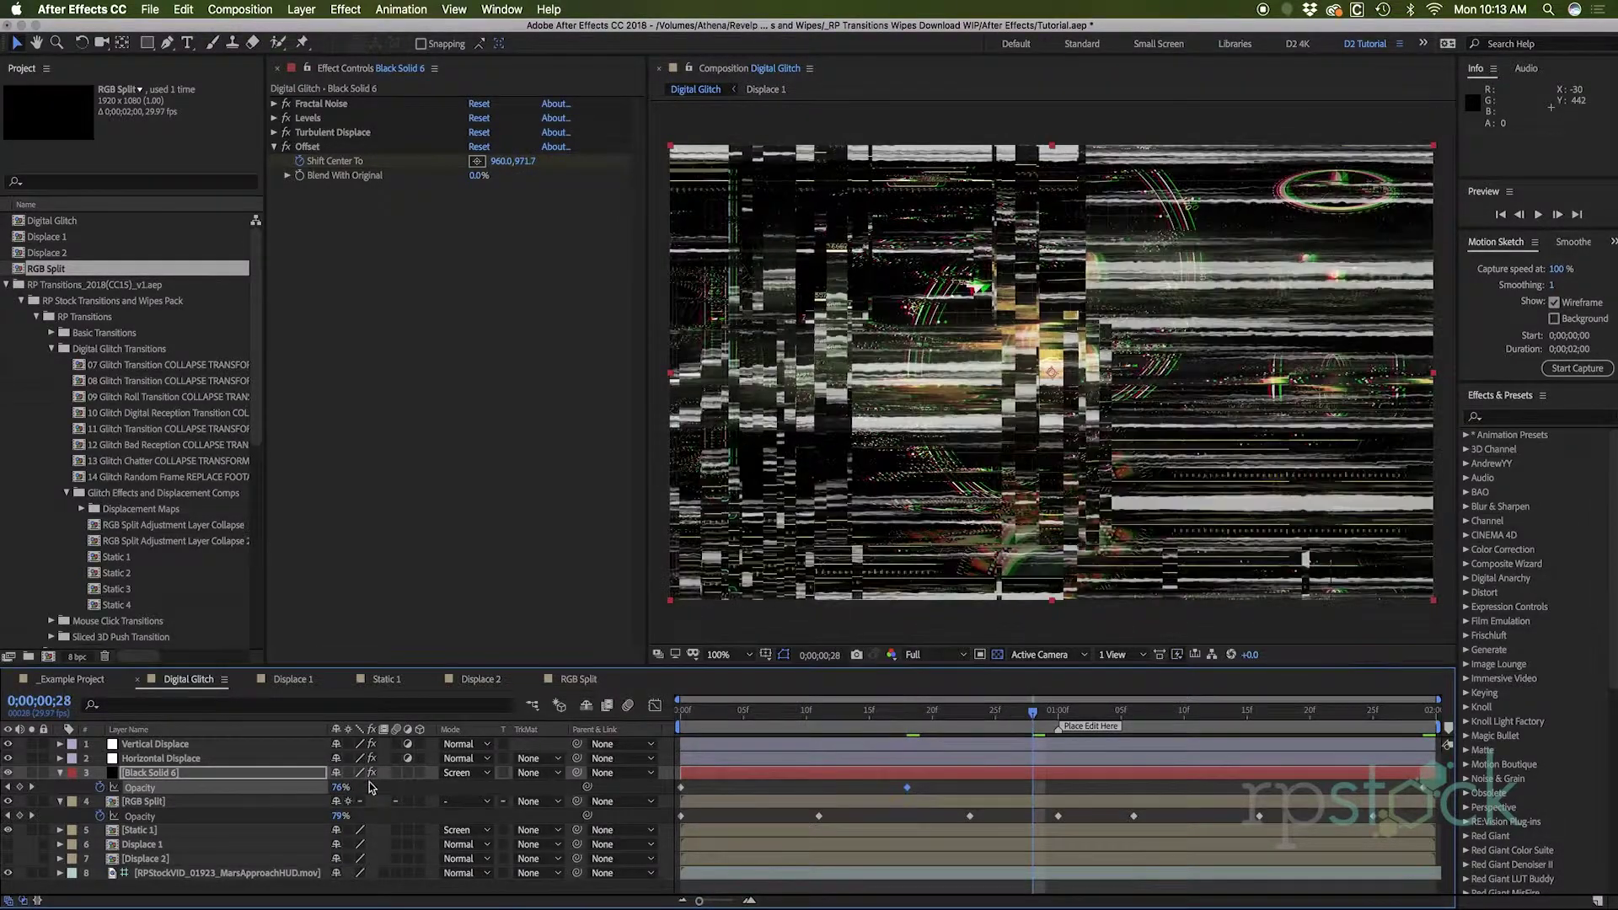
{"action": "left_click_drag", "start_coordinate": [335, 790], "coordinate": [291, 790]}
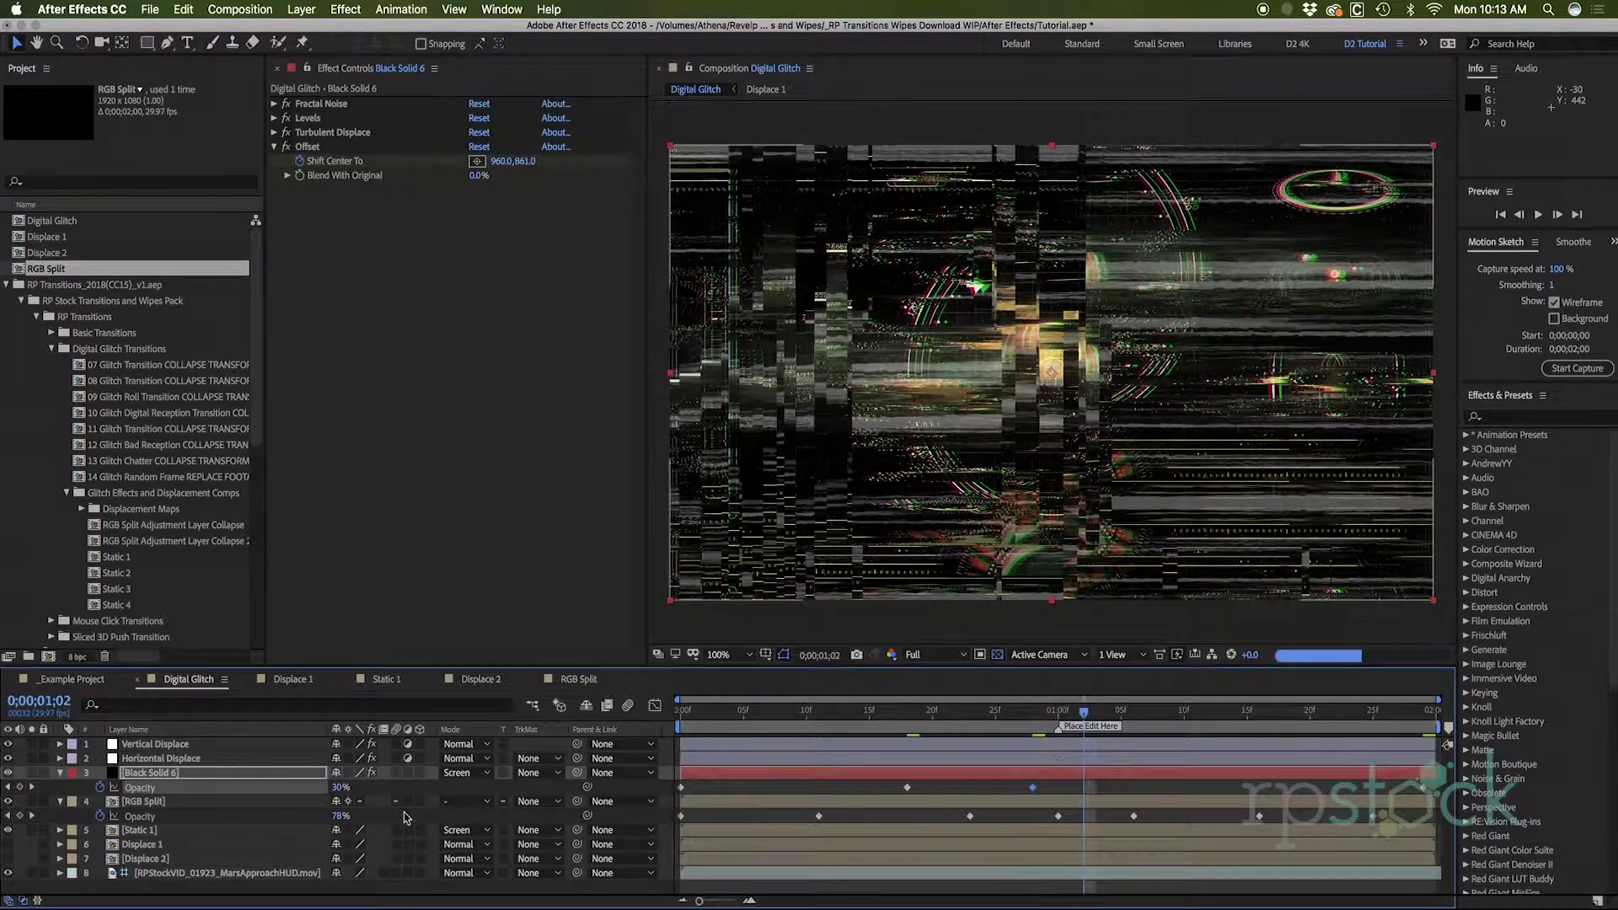
{"action": "left_click", "coordinate": [1083, 715]}
{"action": "left_click_drag", "start_coordinate": [337, 787], "coordinate": [404, 787]}
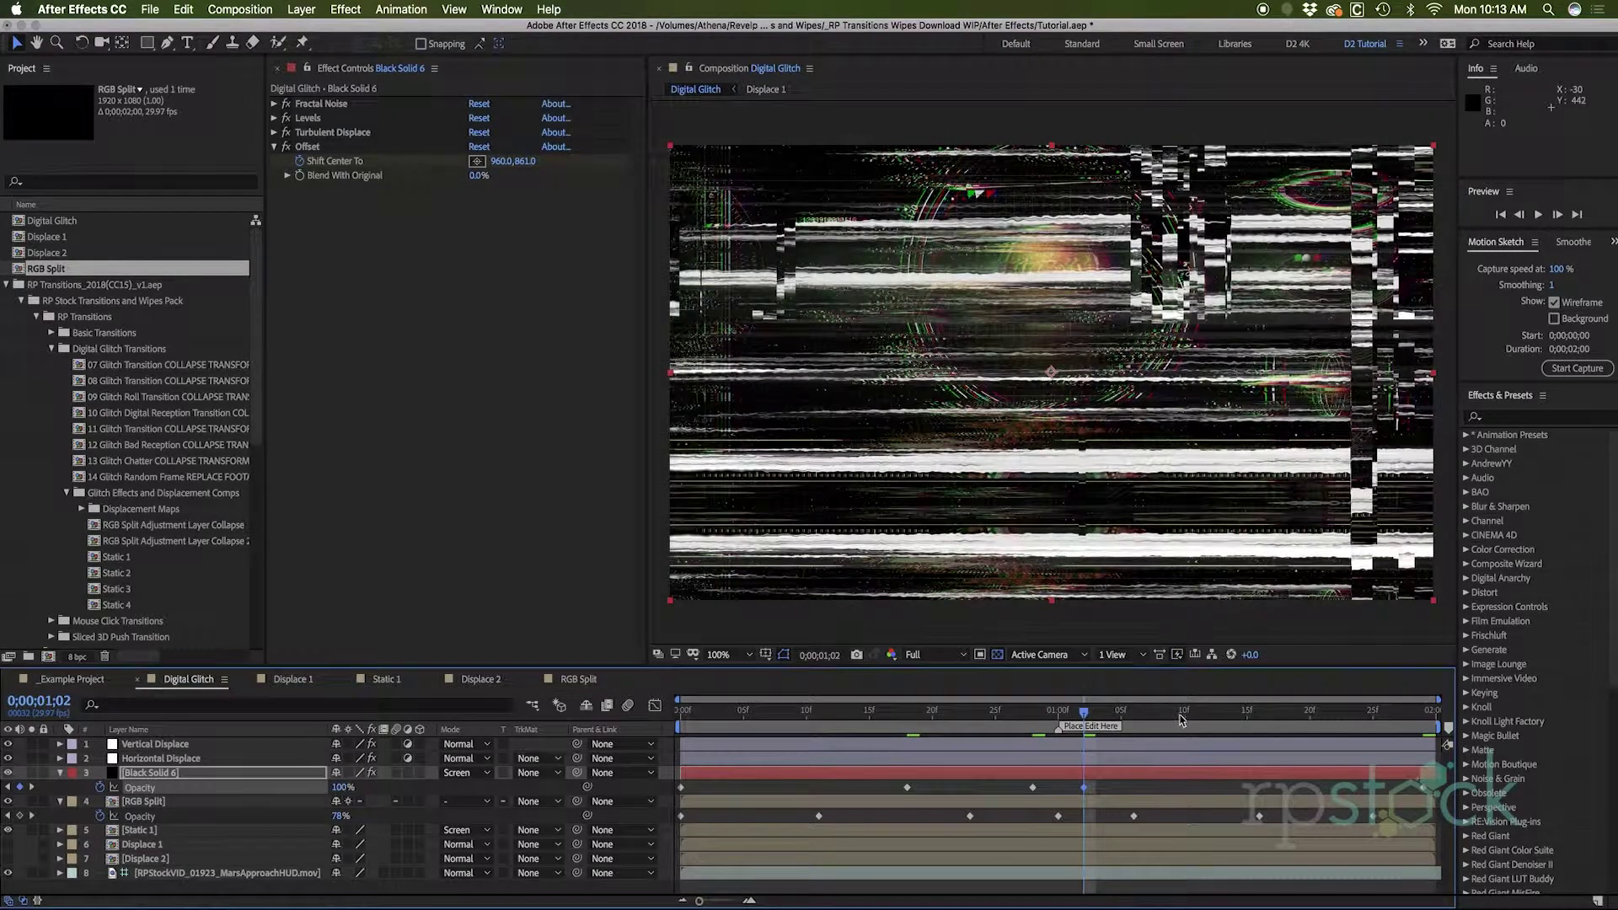
Add another black solid Opacity keyframe at about 0;00;01;15 and preview the glitch from the start.
{"action": "left_click", "coordinate": [1247, 713]}
{"action": "mouse_move", "coordinate": [338, 791]}
{"action": "left_mouse_down"}
{"action": "mouse_move", "coordinate": [291, 791]}
{"action": "mouse_move", "coordinate": [336, 791]}
{"action": "left_mouse_up"}
{"action": "left_click", "coordinate": [1309, 713]}
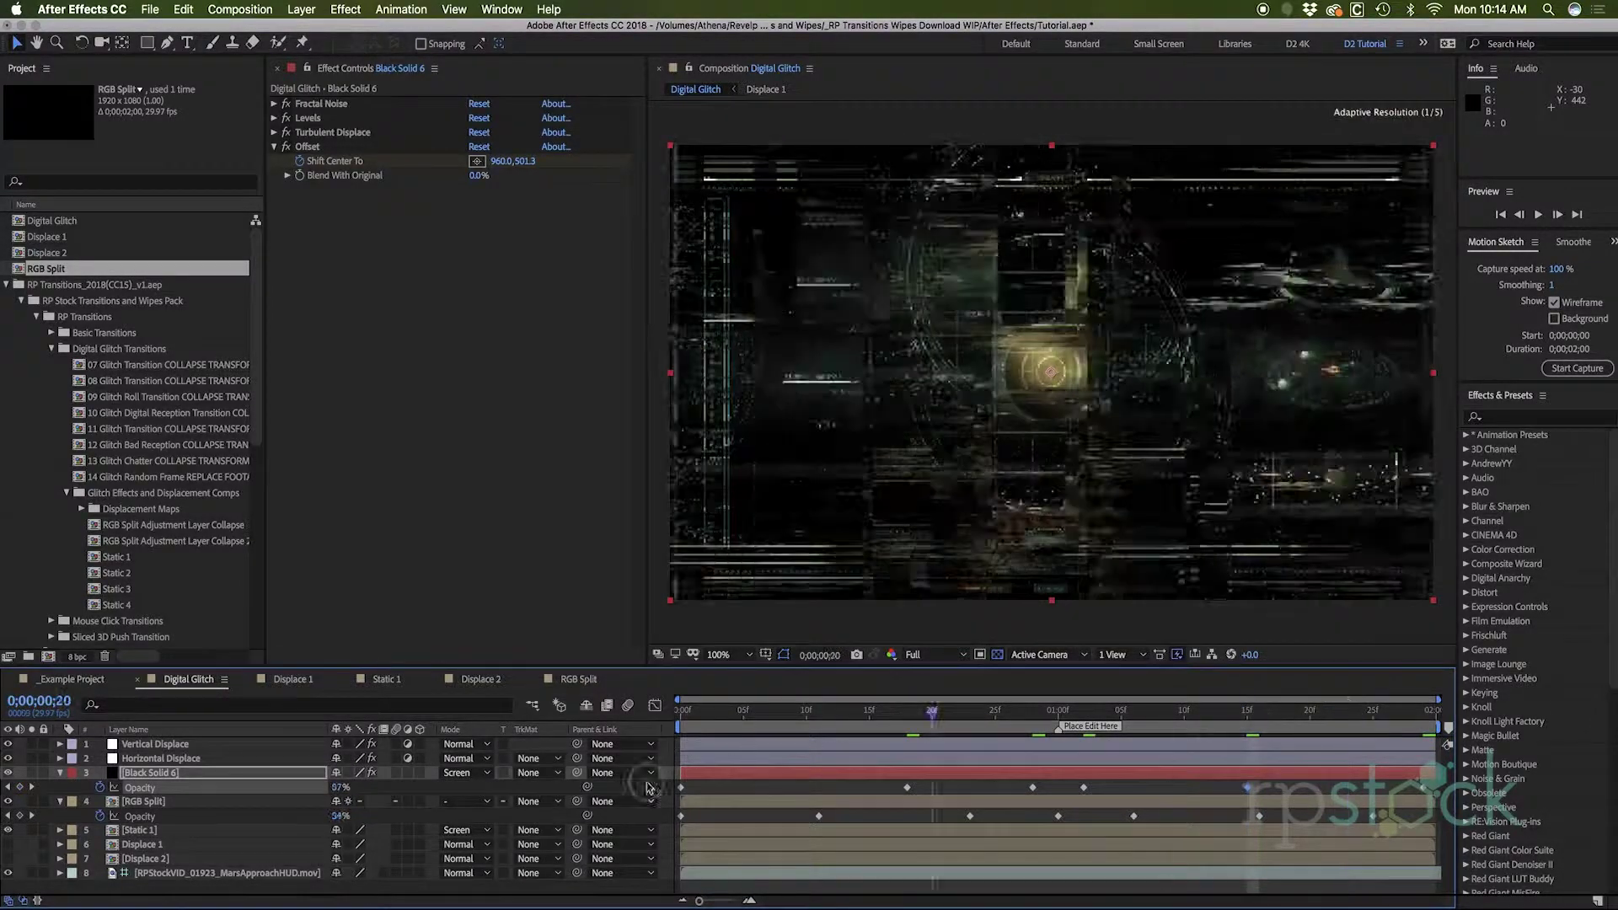
{"action": "key", "text": "Home"}
{"action": "key", "text": "space"}
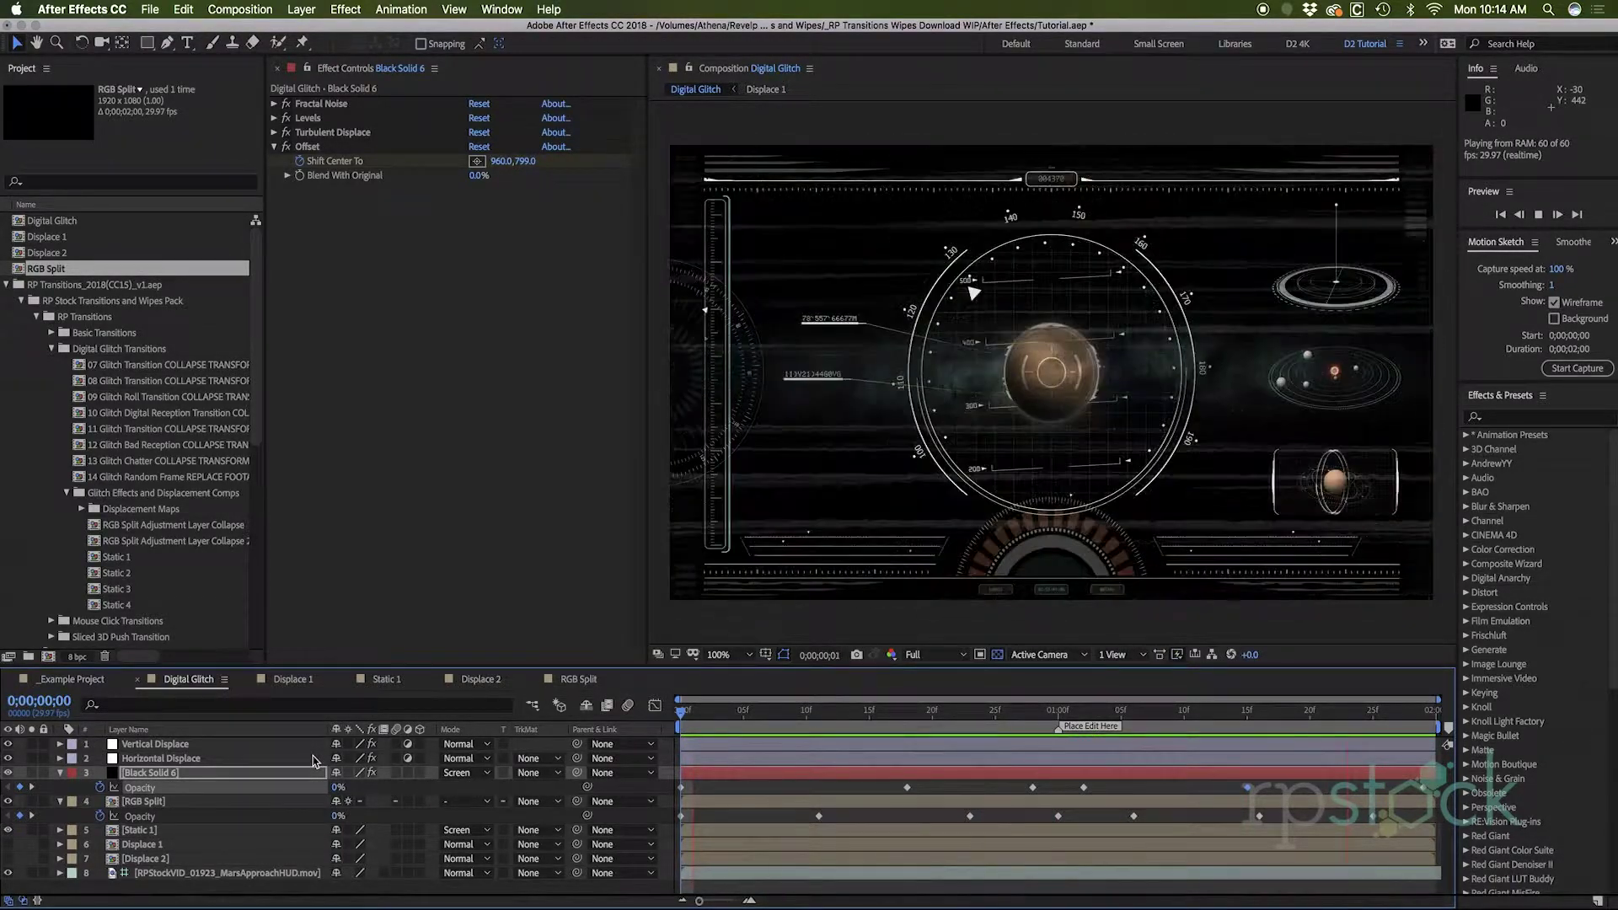
{"action": "key", "text": "space"}
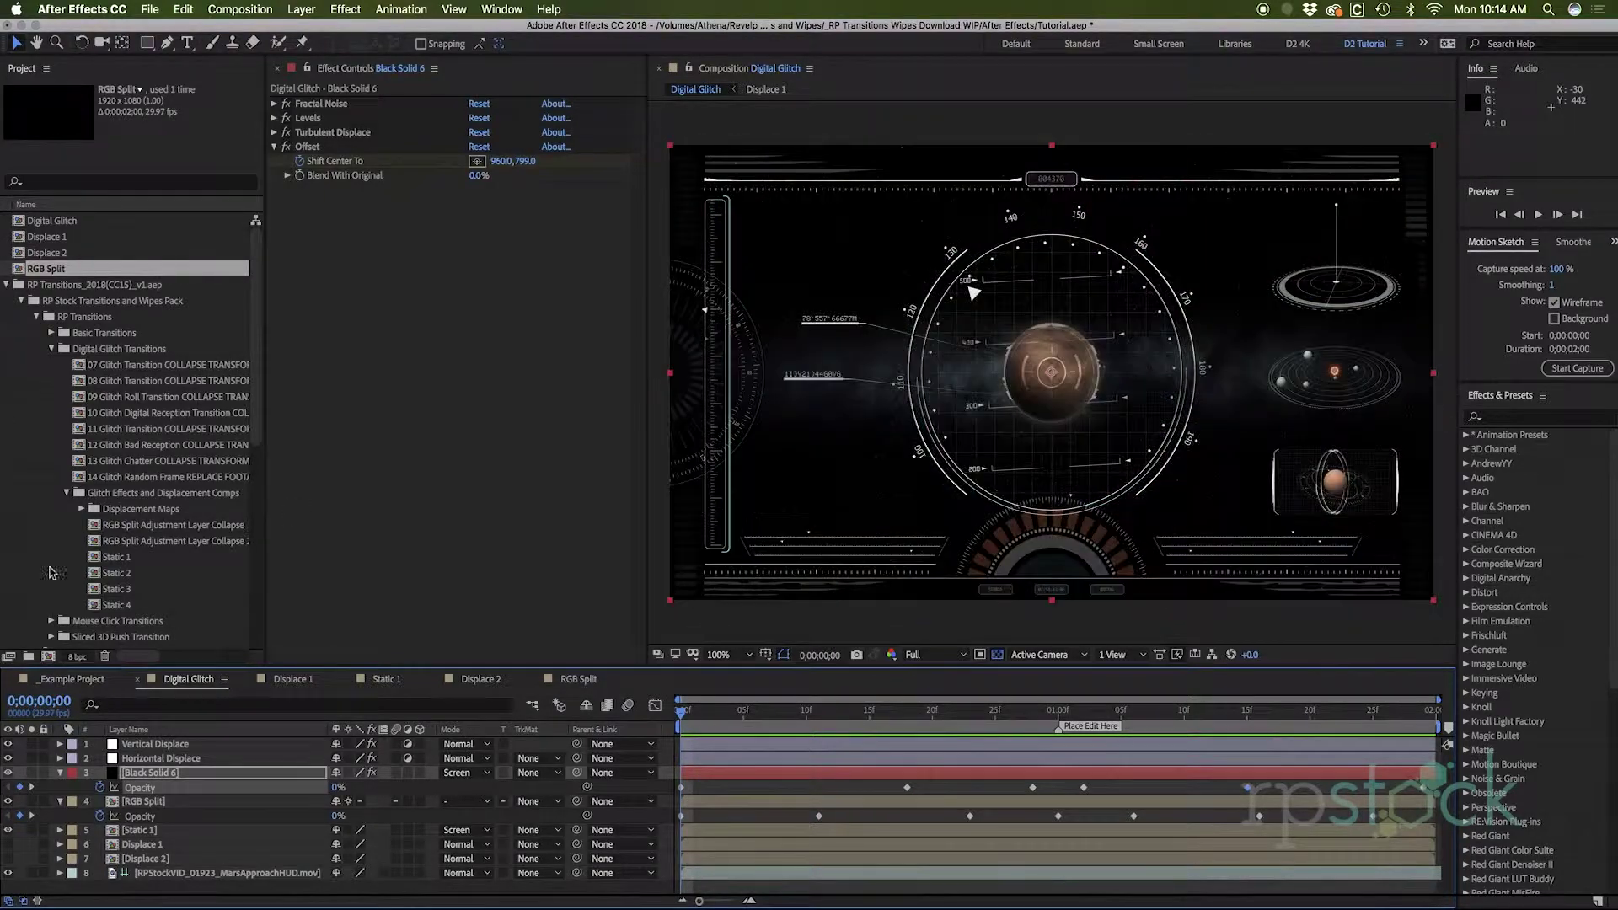
In the _Example Project composition, replace the existing glitch transition layer with Digital Glitch, aligning its Place Edit Here marker with the cut.
{"action": "left_click", "coordinate": [100, 679]}
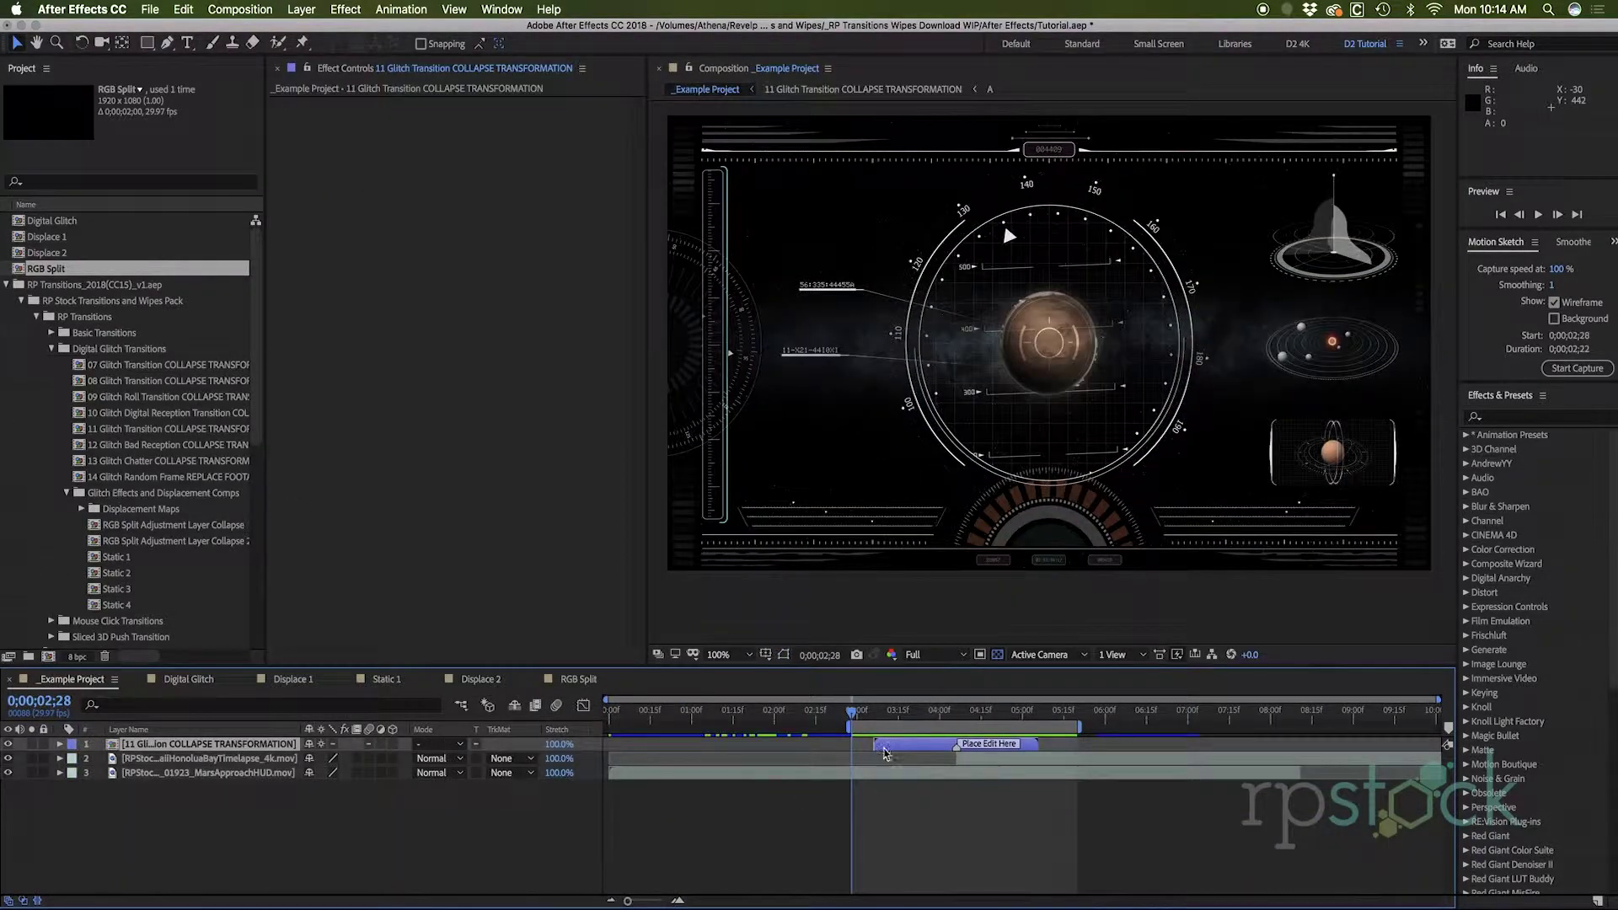
{"action": "key", "text": "Delete"}
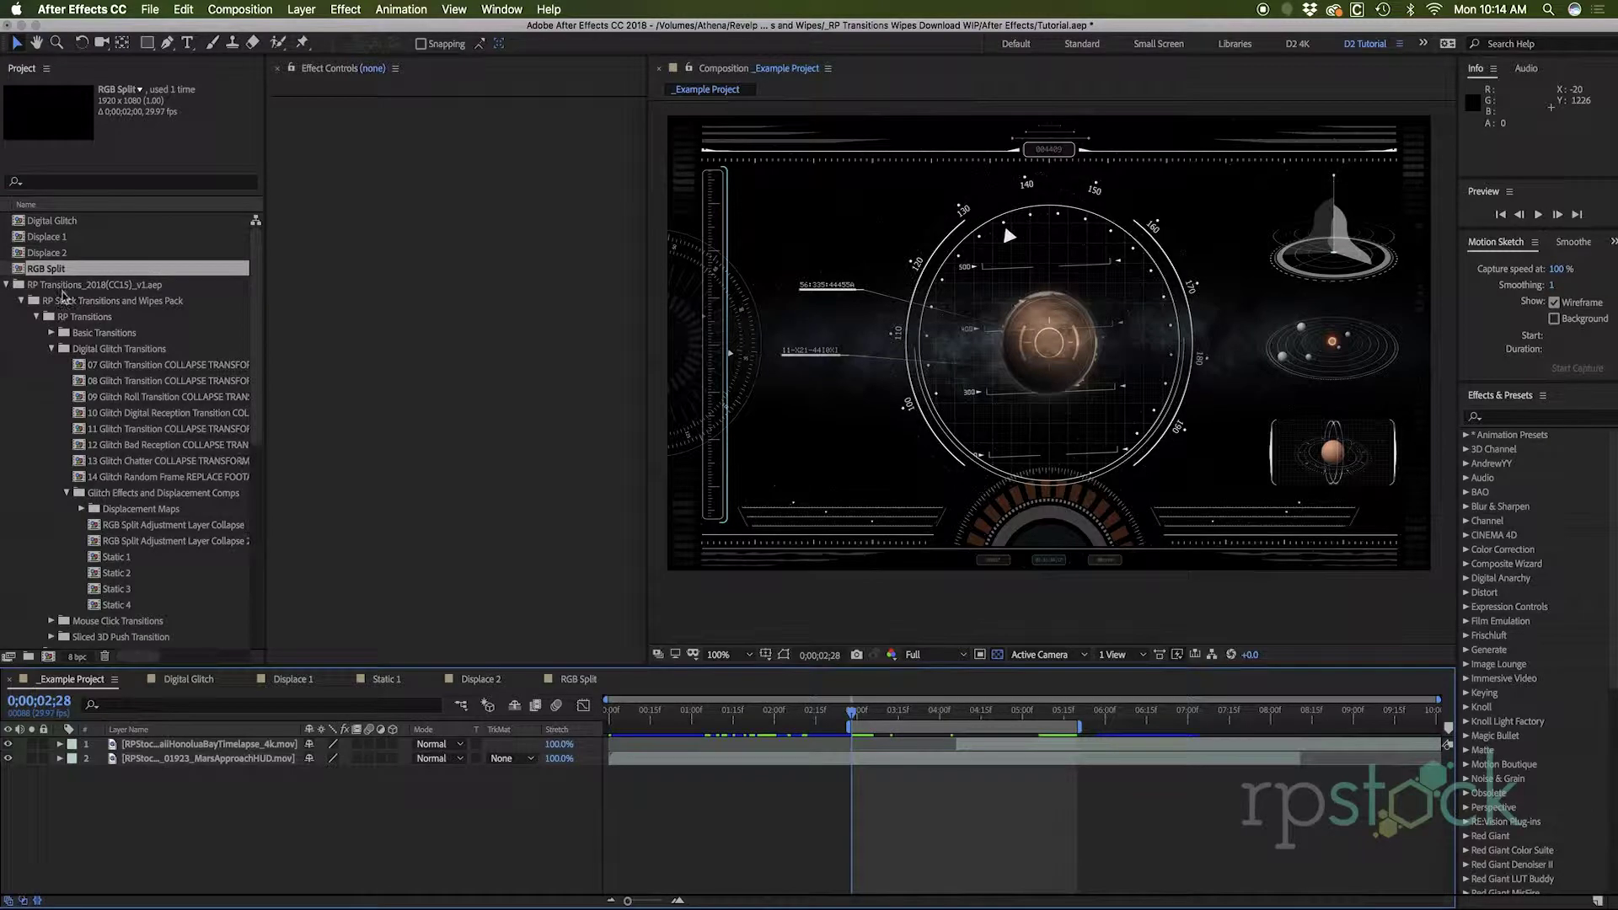
{"action": "left_click_drag", "start_coordinate": [55, 223], "coordinate": [825, 762]}
{"action": "left_click_drag", "start_coordinate": [674, 746], "coordinate": [934, 718]}
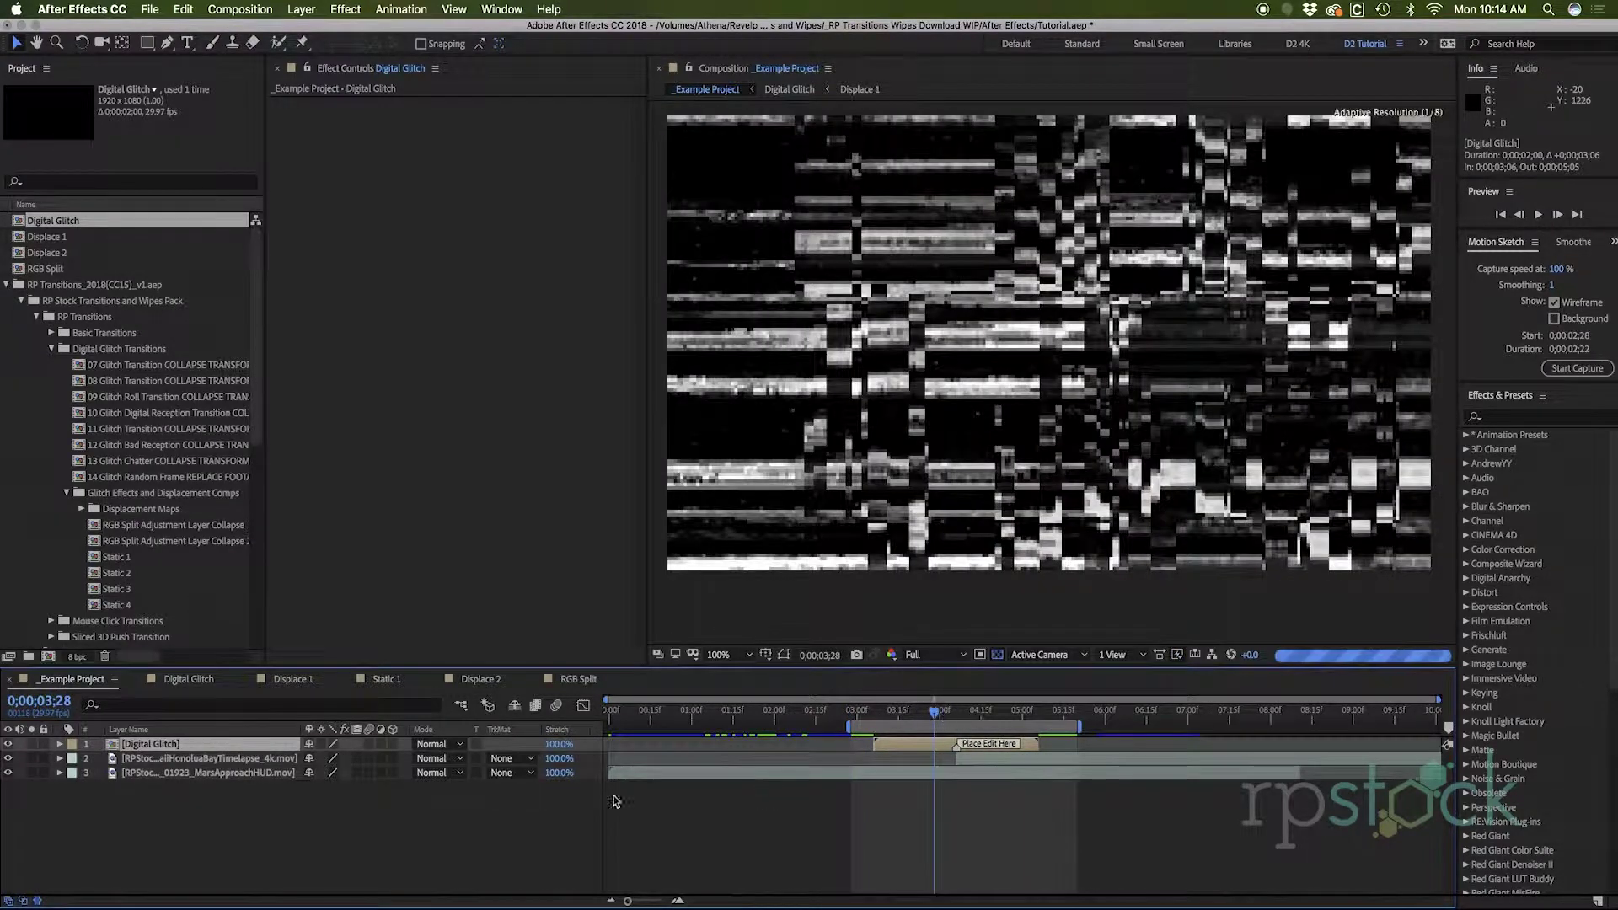
Enable Collapse Transformations on the Digital Glitch layer and preview the transition between the two clips.
{"action": "left_click", "coordinate": [321, 744]}
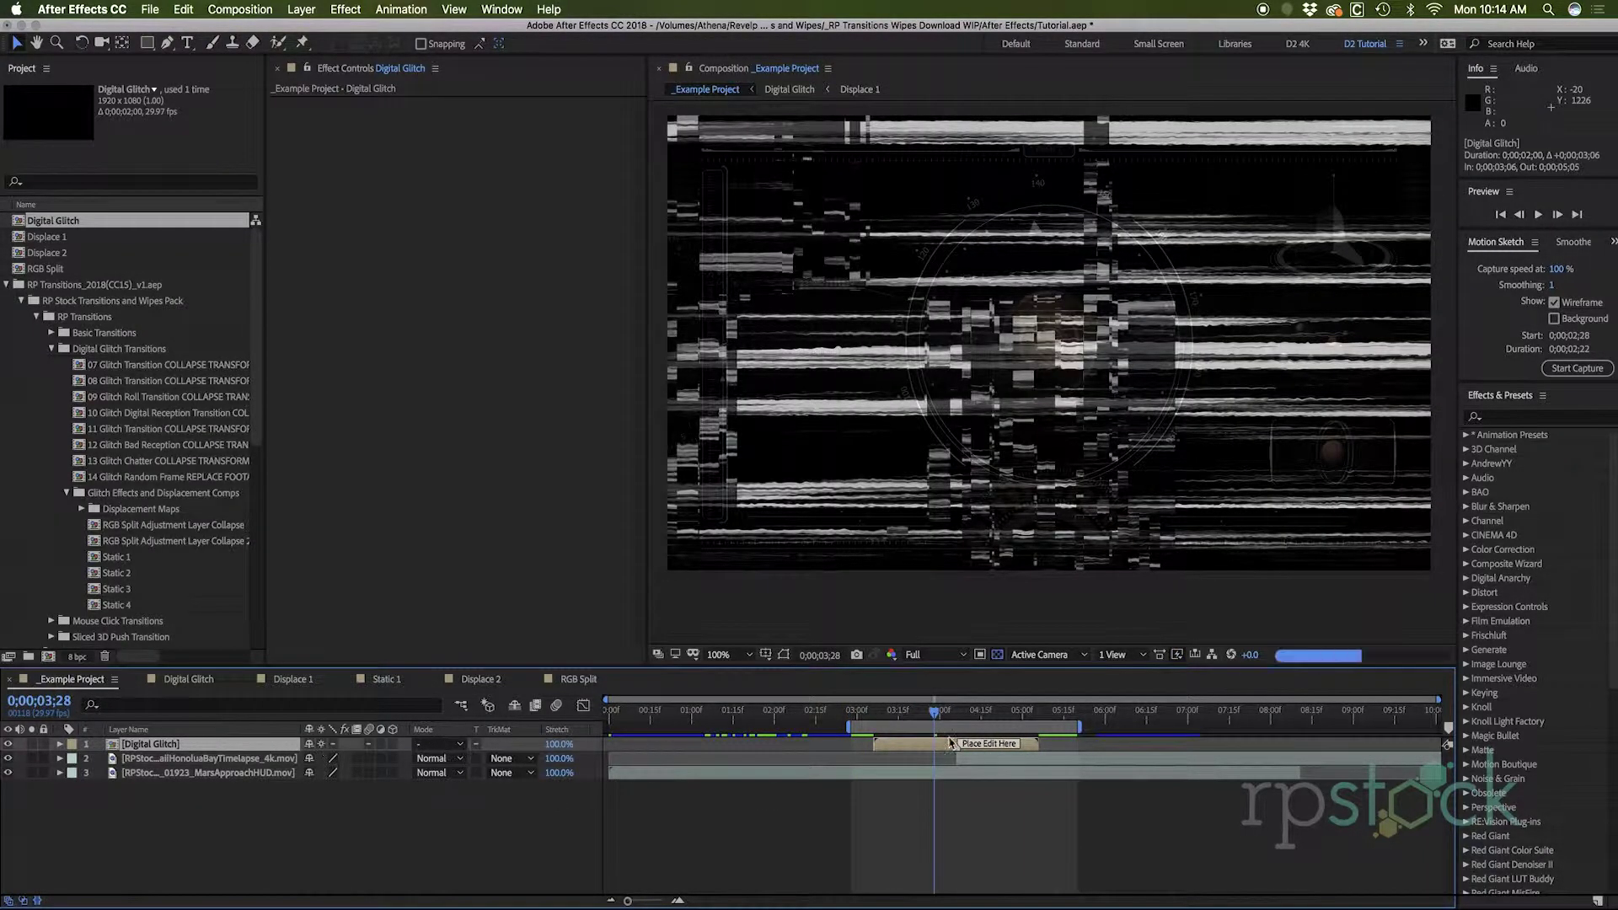
{"action": "key", "text": "space"}
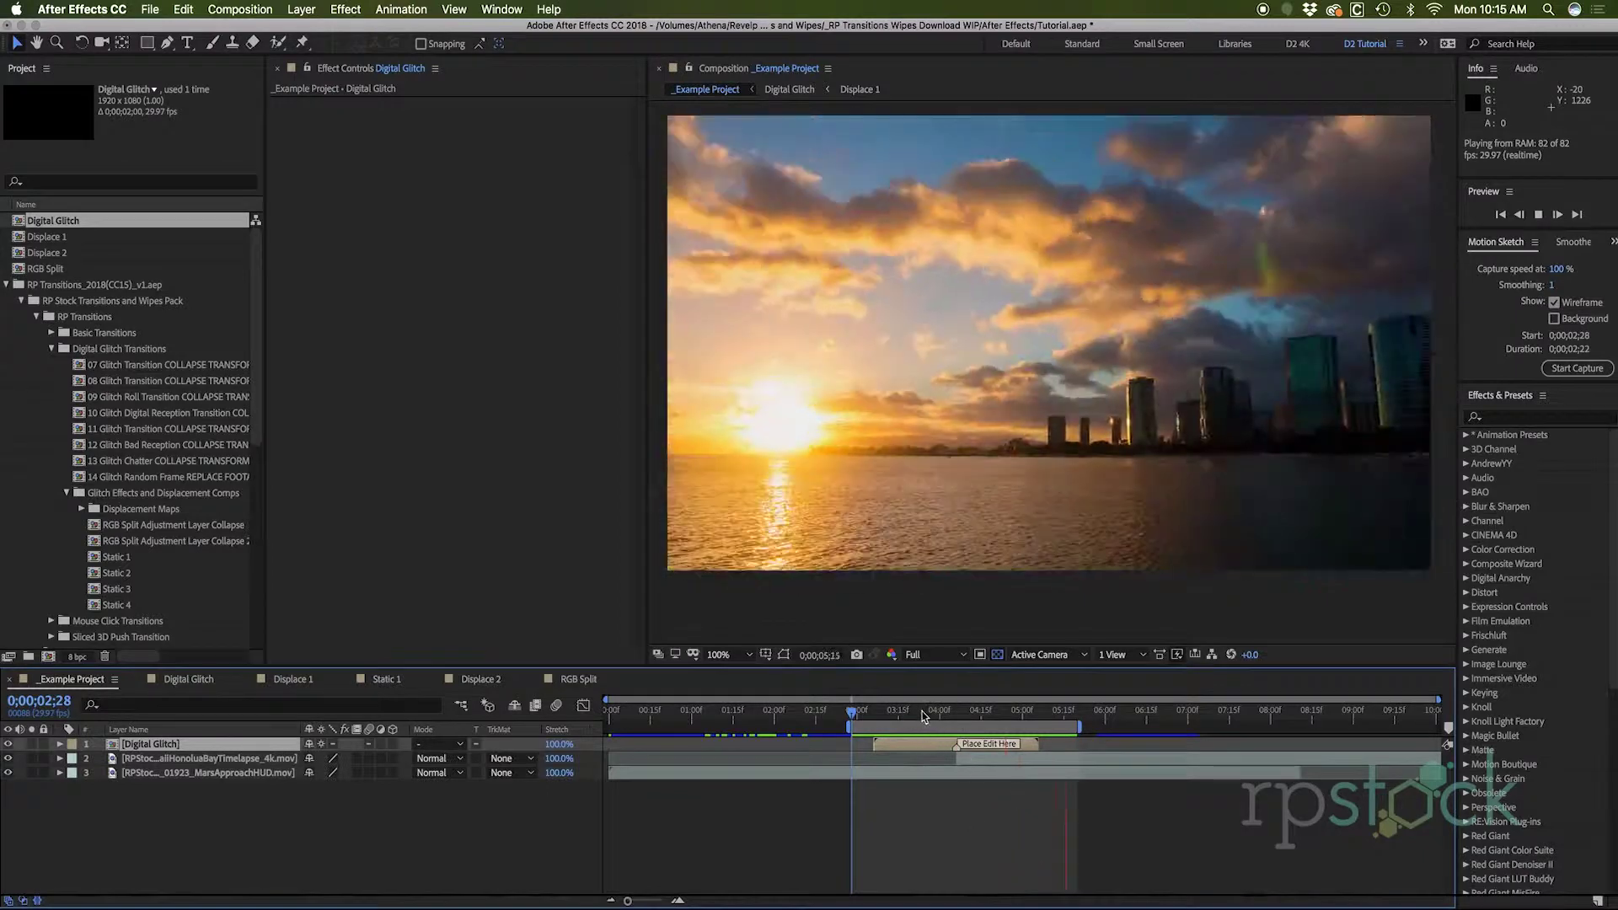
{"action": "left_click", "coordinate": [927, 715]}
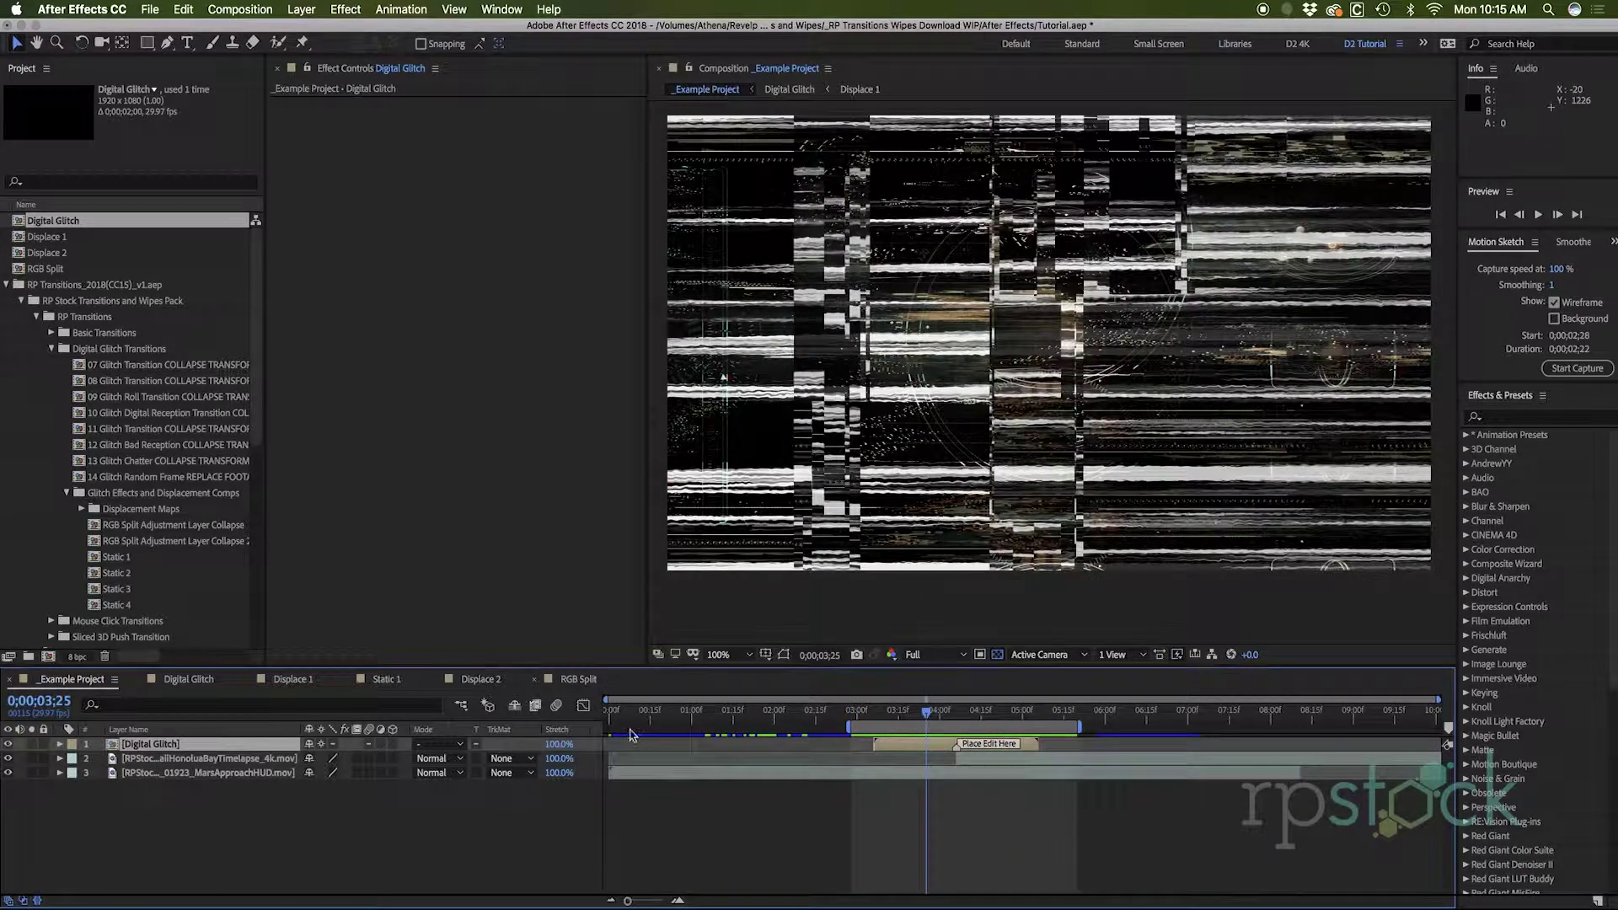
Open the RGB Split composition and reveal the expressions on its Blue layer.
{"action": "left_click", "coordinate": [574, 679]}
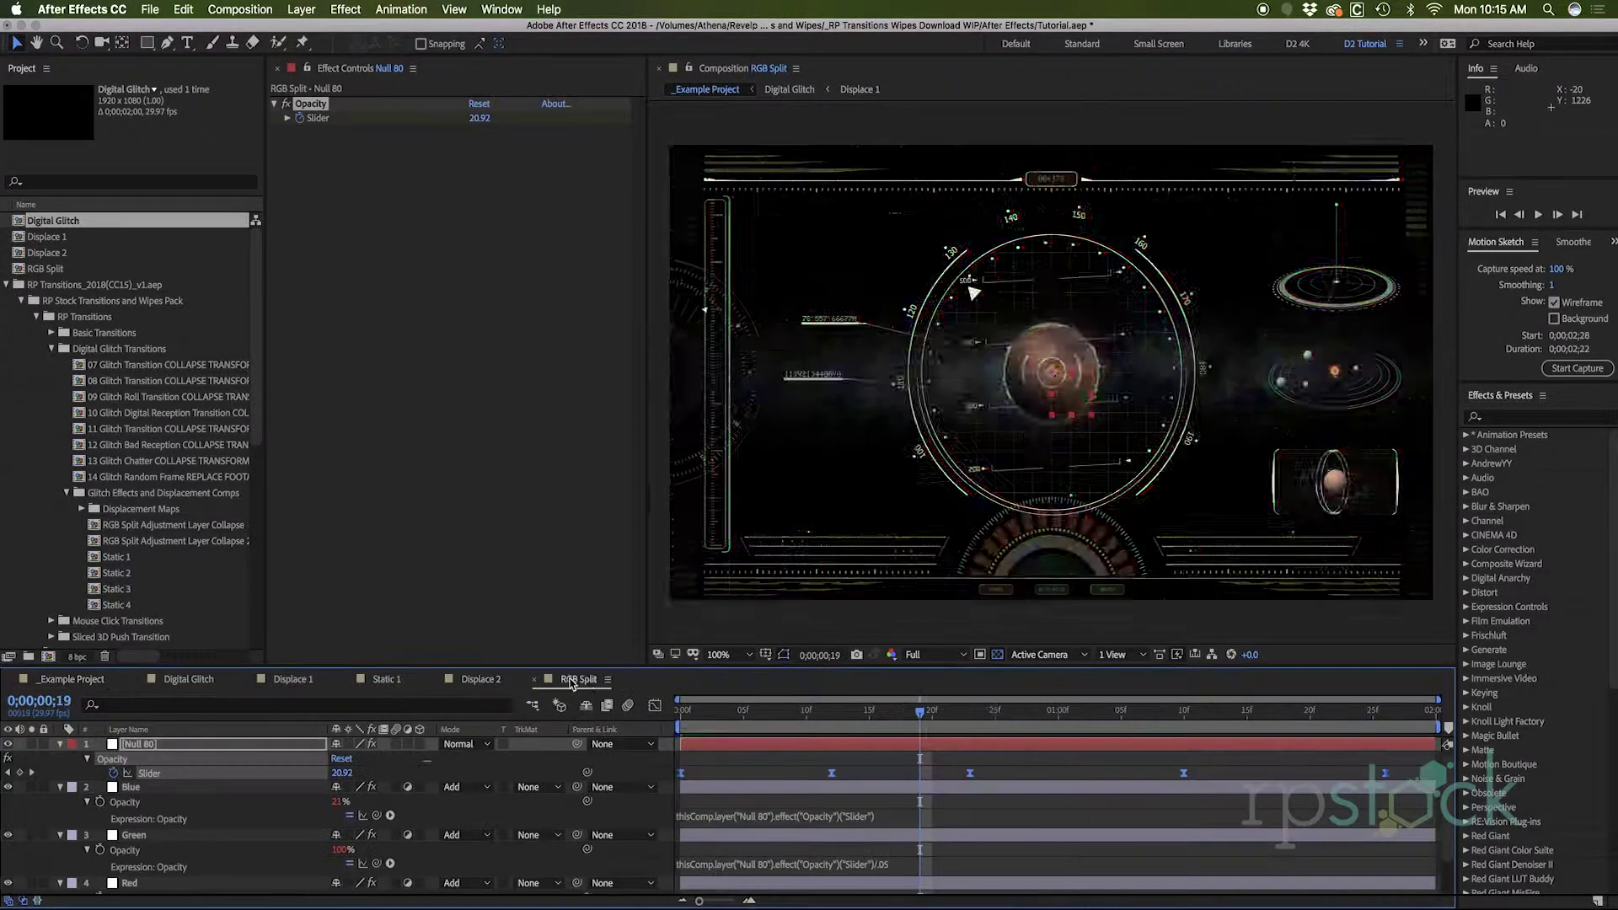
{"action": "scroll", "coordinate": [860, 819], "scroll_direction": "down", "scroll_amount": 1}
{"action": "scroll", "coordinate": [860, 819], "scroll_direction": "up", "scroll_amount": 3}
{"action": "left_click", "coordinate": [844, 796]}
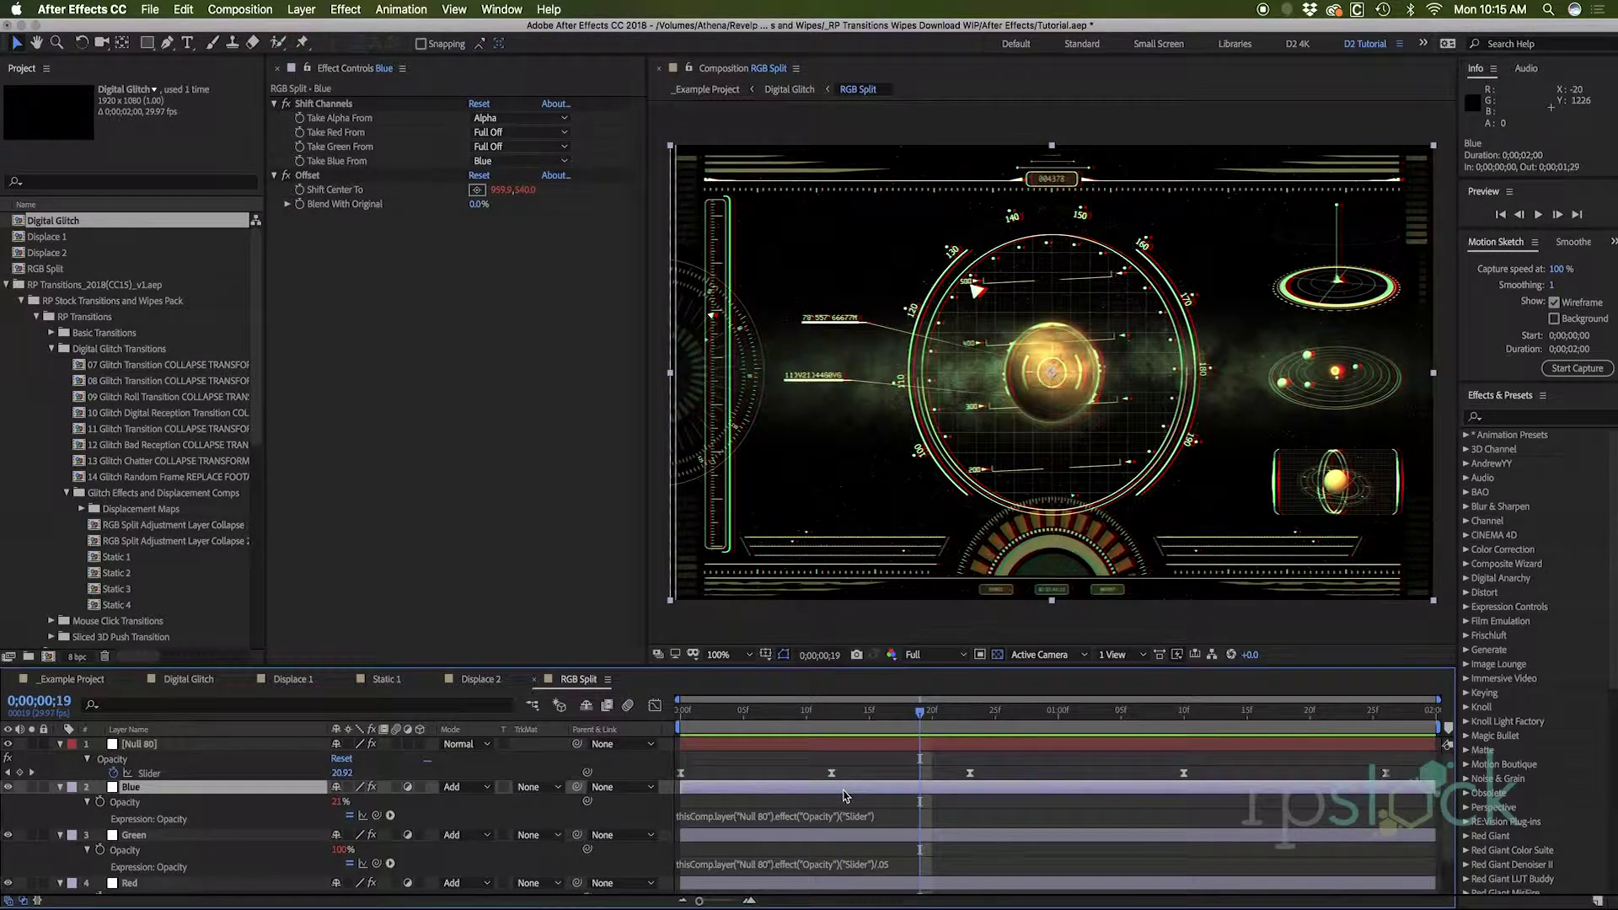
{"action": "key", "text": "e"}
{"action": "key", "text": "e"}
Change the Blue layer's Offset Shift Center To expression to [value[0],wiggle(10,100)[1]], check it from the start and return to the Digital Glitch composition.
{"action": "left_click", "coordinate": [739, 830]}
{"action": "left_click", "coordinate": [797, 830]}
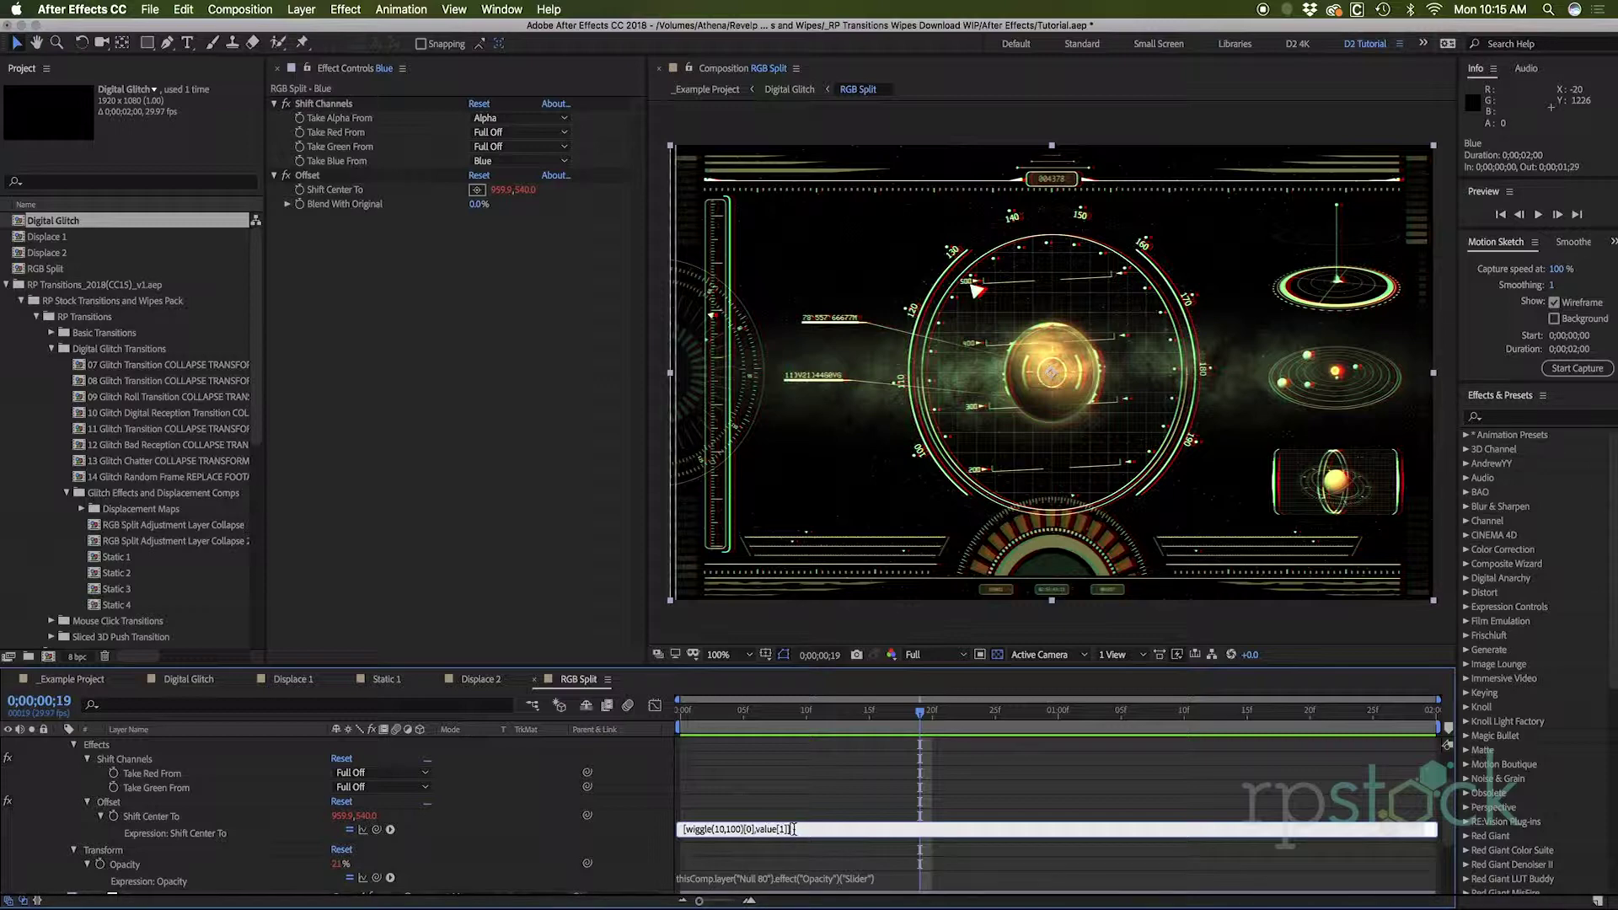
{"action": "key", "text": "BackSpace"}
{"action": "key", "text": "BackSpace"}
{"action": "key", "text": "BackSpace"}
{"action": "key", "text": "BackSpace"}
{"action": "key", "text": "BackSpace"}
{"action": "key", "text": "BackSpace"}
{"action": "key", "text": "BackSpace"}
{"action": "key", "text": "BackSpace"}
{"action": "key", "text": "BackSpace"}
{"action": "left_click", "coordinate": [686, 829]}
{"action": "type", "text": "value"}
{"action": "type", "text": ","}
{"action": "key", "text": "KP_Enter"}
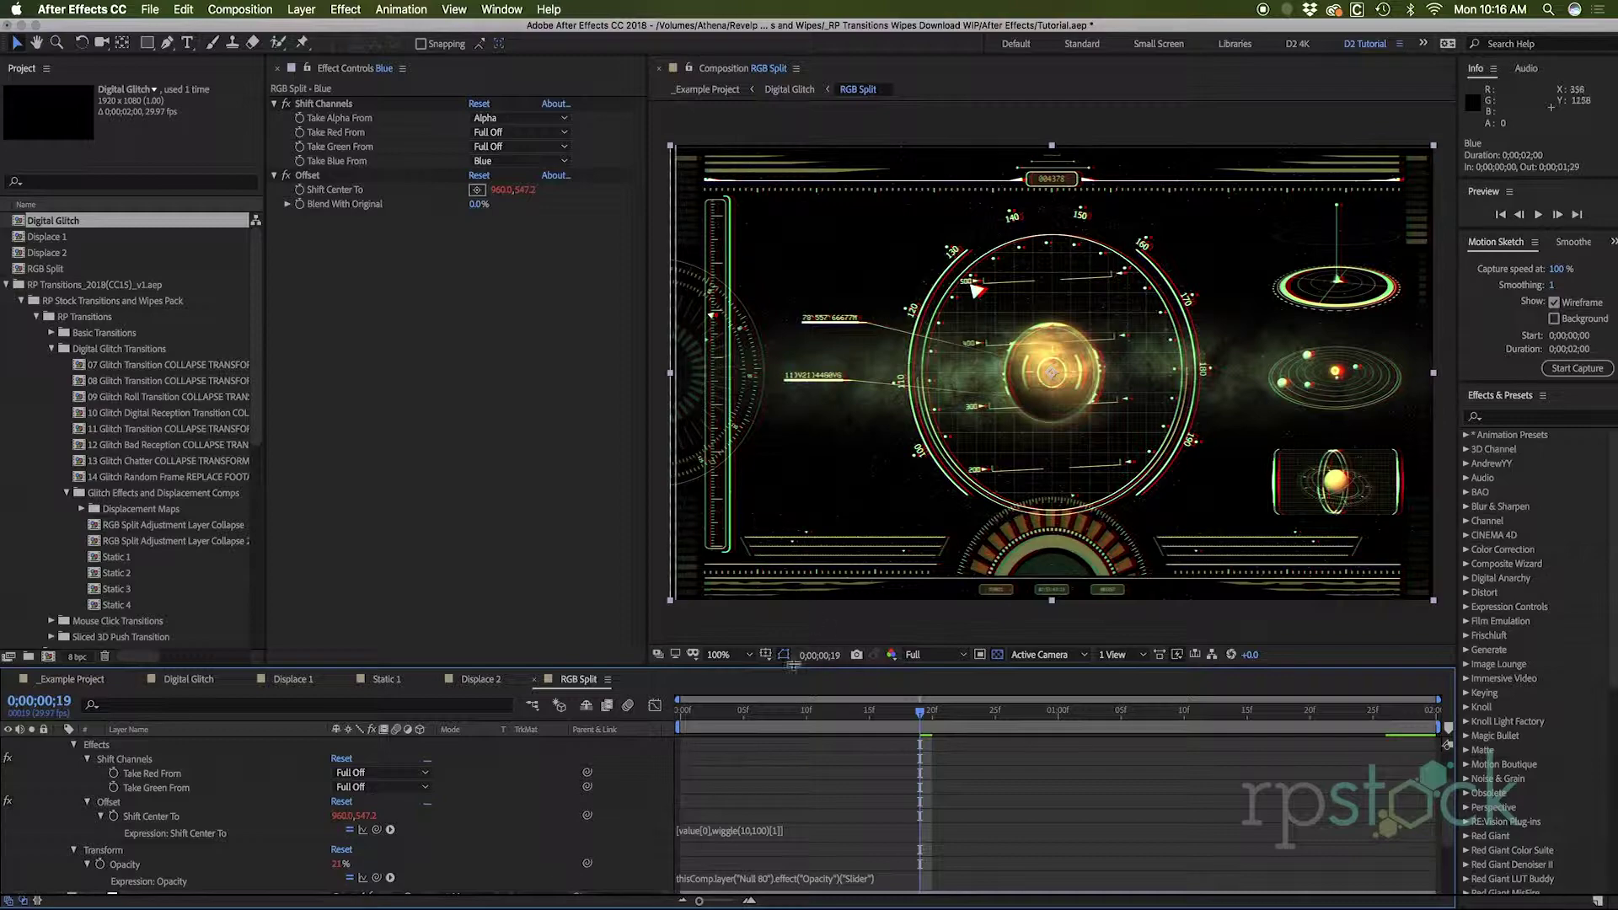
{"action": "left_click_drag", "start_coordinate": [752, 718], "coordinate": [607, 746]}
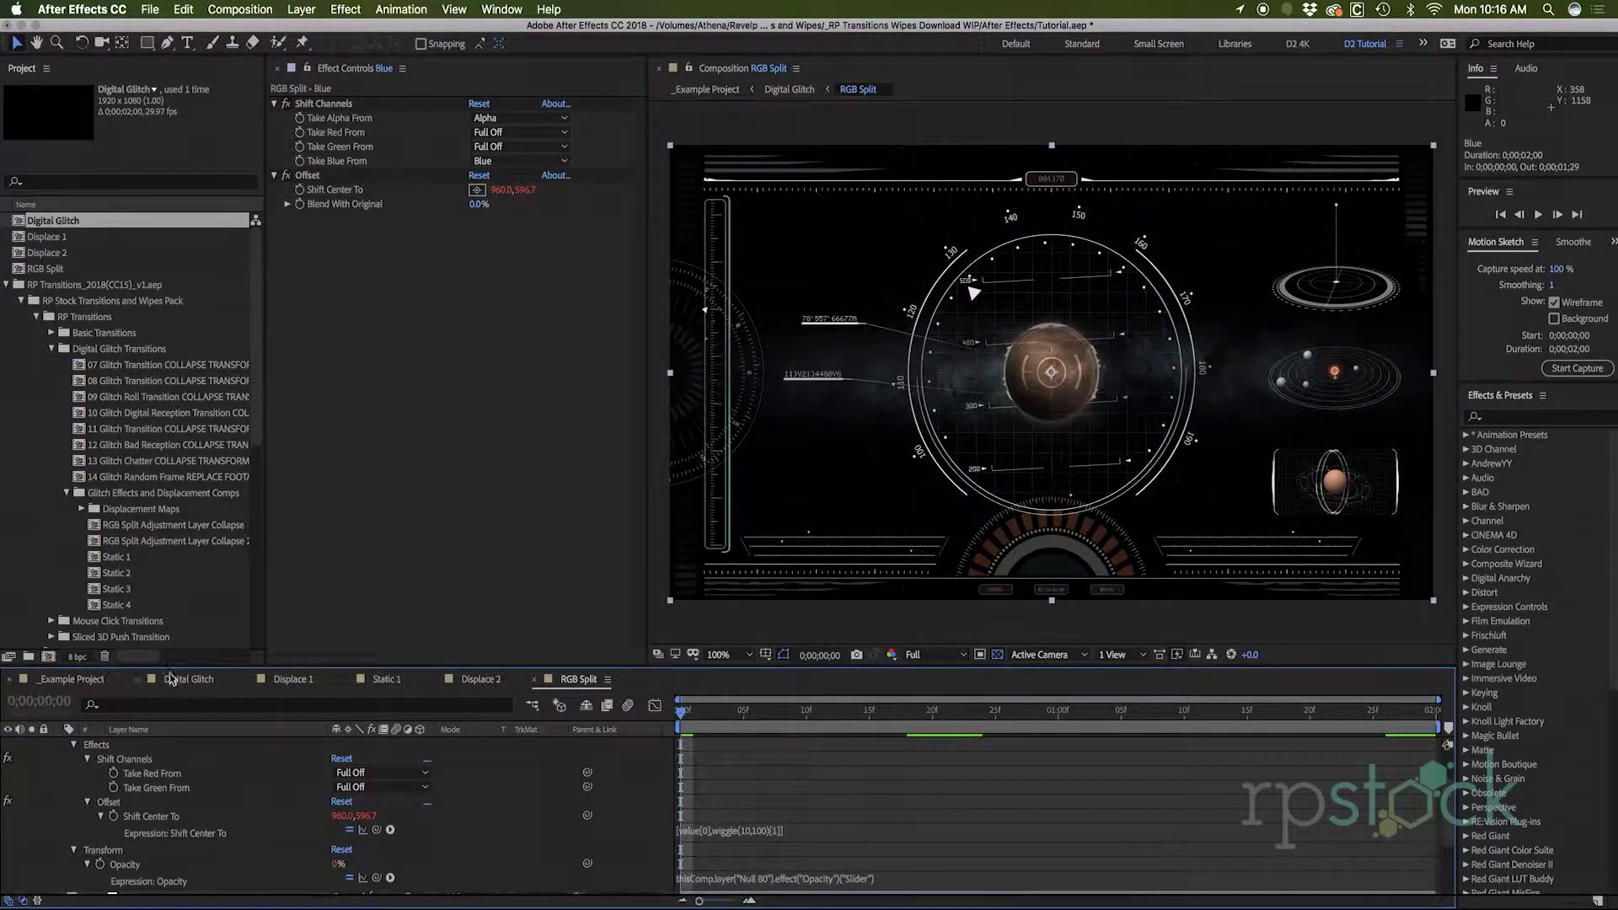
{"action": "left_click", "coordinate": [187, 680]}
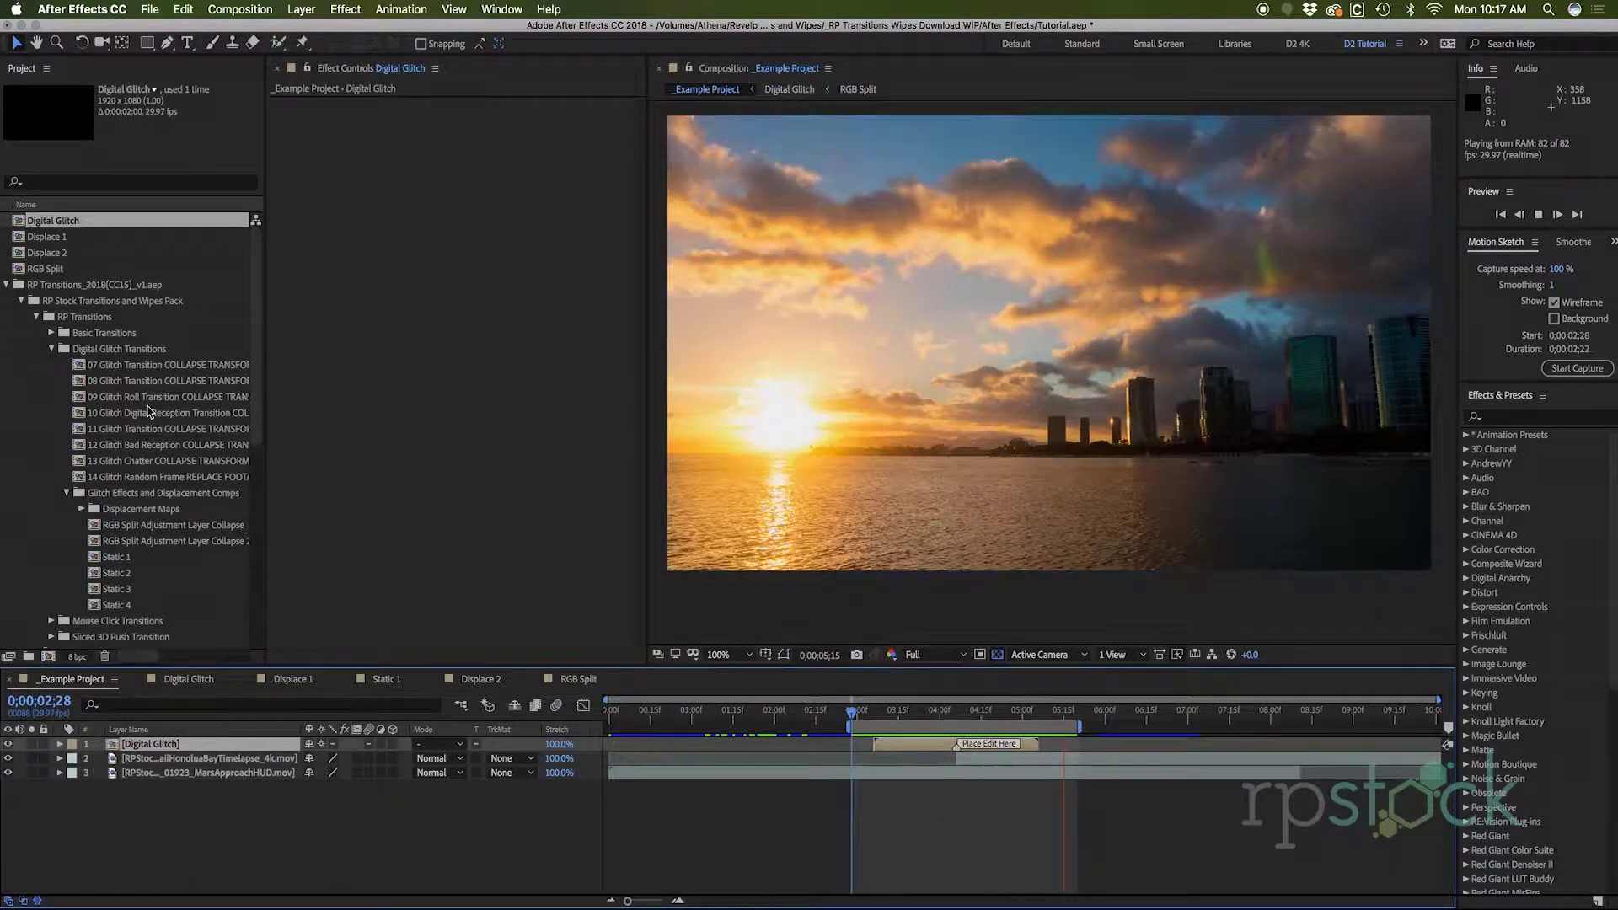